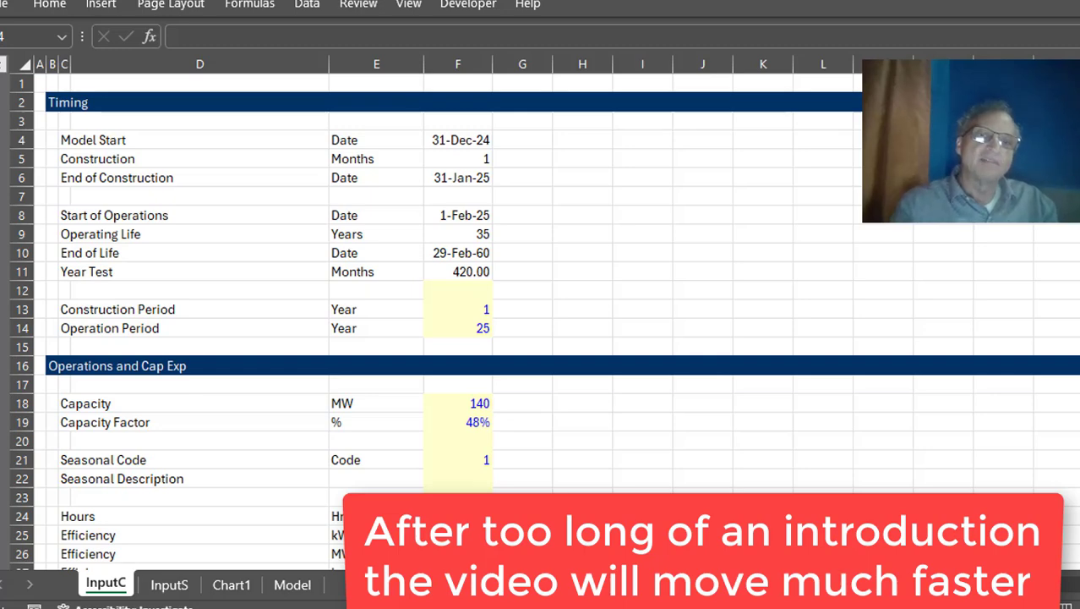
# - Examine the Timing inputs on the InputC sheet, including the model start, construction and operating life values
pyautogui.click(509, 244)
pyautogui.press('Up')
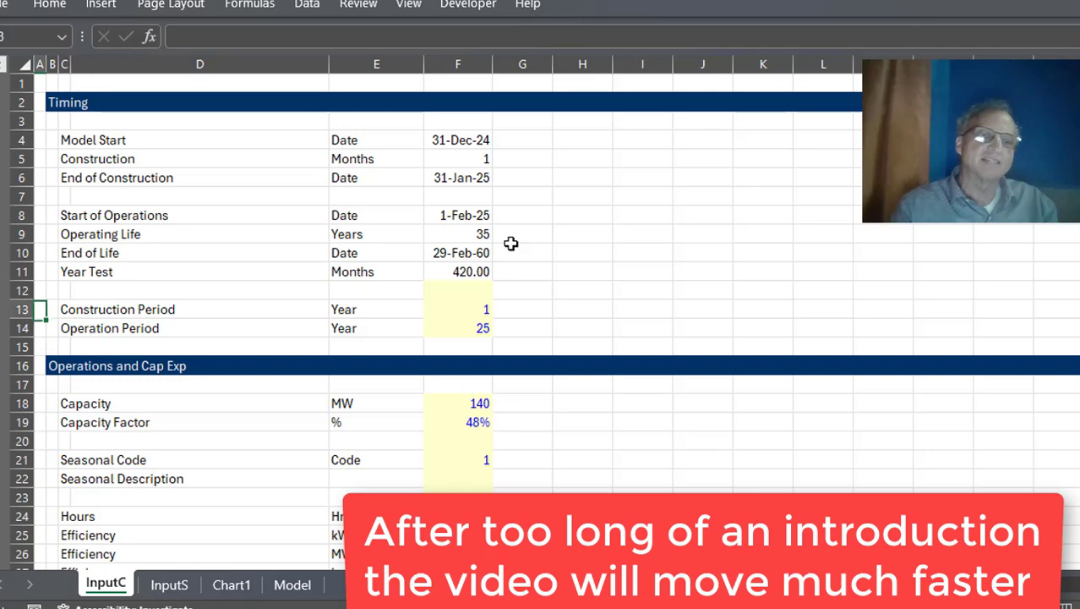
pyautogui.press('Up')
pyautogui.press('Up')
pyautogui.press('Up')
pyautogui.press('Right')
pyautogui.press('Right')
pyautogui.press('Right')
pyautogui.press('Right')
pyautogui.press('Right')
pyautogui.press('Up')
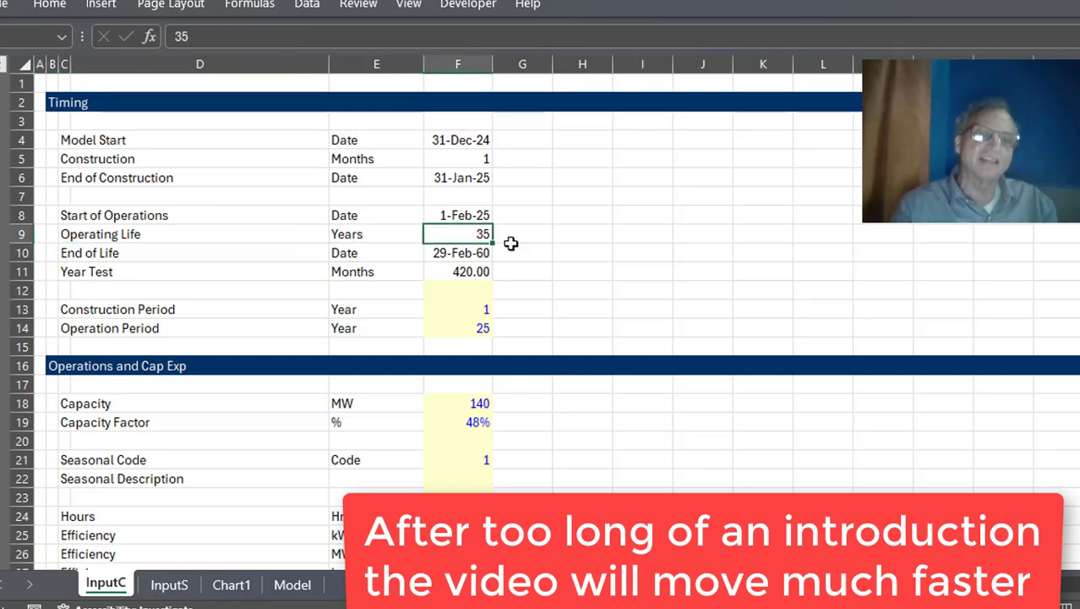
pyautogui.press('Up')
pyautogui.press('Up')
pyautogui.press('Up')
pyautogui.press('Up')
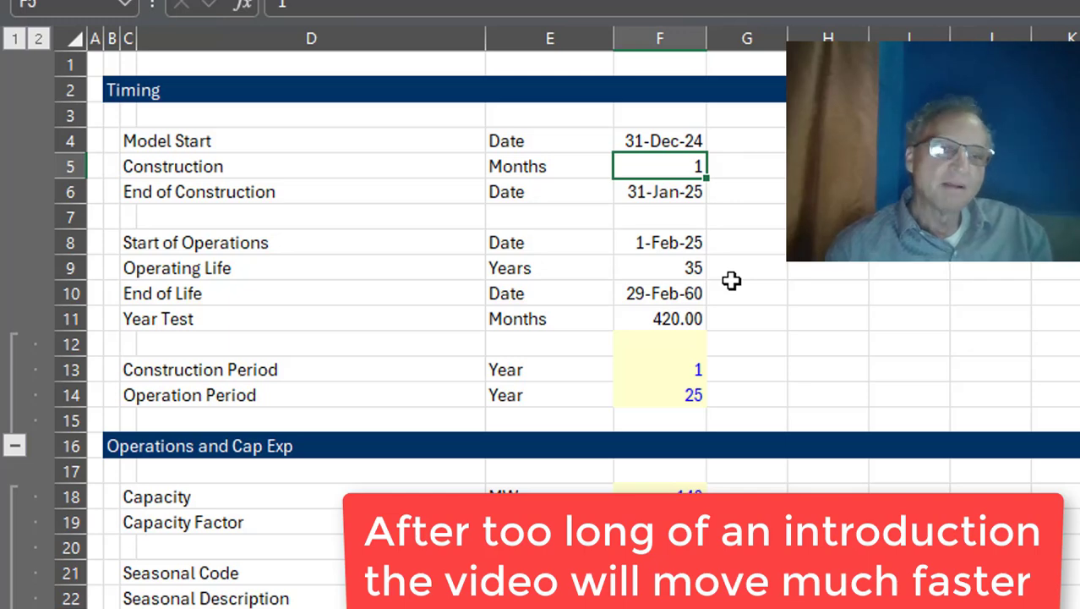
pyautogui.press('pagedown')
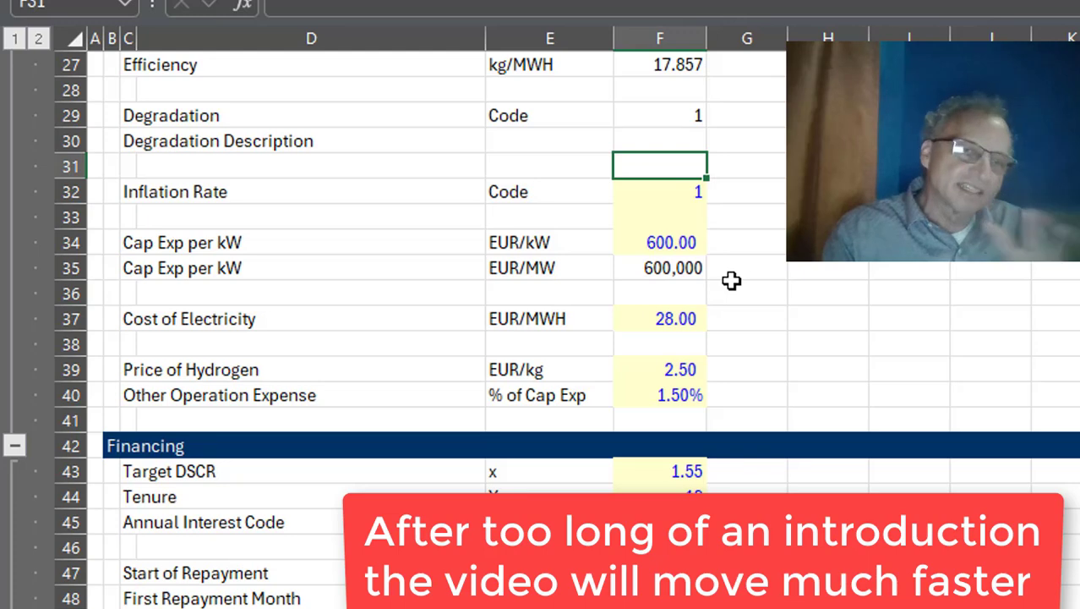
pyautogui.press('pageup')
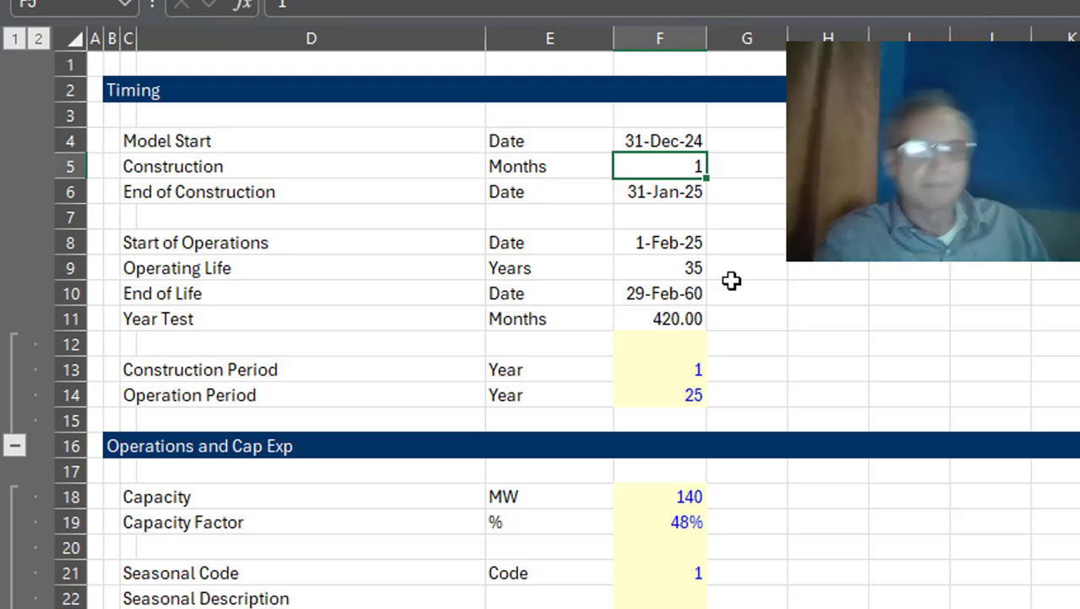
# - Look through the capacity, seasonal code, hours and efficiency inputs in the Operations and Cap Exp section
pyautogui.press('Down')
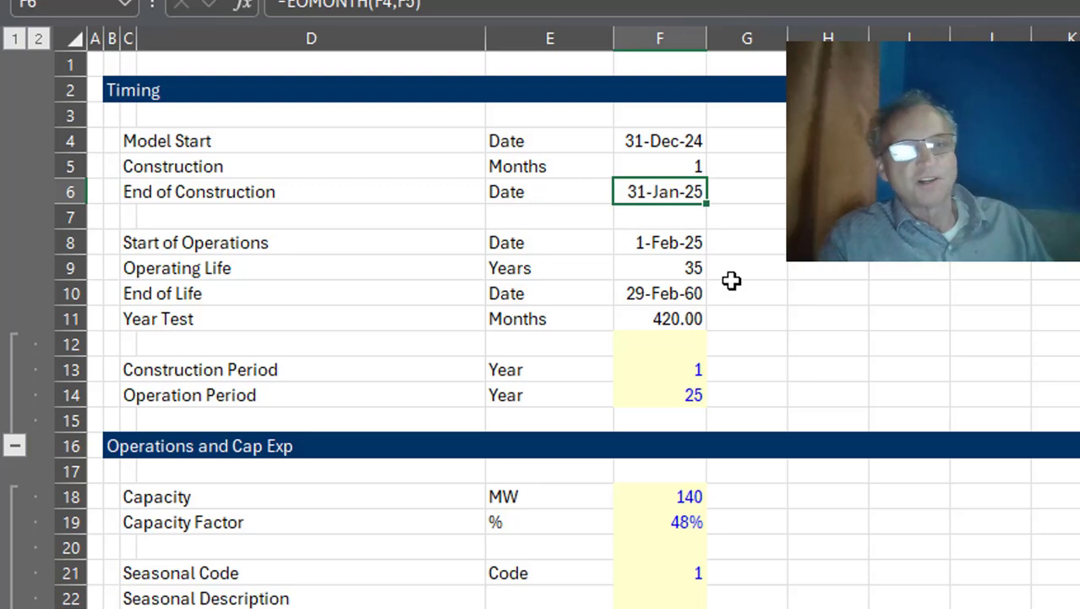
pyautogui.press('Down')
pyautogui.press('Down')
pyautogui.press('Down')
pyautogui.press('Down')
pyautogui.press('Down')
pyautogui.press('Down')
pyautogui.press('Down')
pyautogui.press('Down')
pyautogui.press('Down')
pyautogui.press('Down')
pyautogui.press('Down')
pyautogui.press('Down')
pyautogui.press('Down')
pyautogui.press('Down')
pyautogui.press('Down')
pyautogui.press('Down')
pyautogui.press('Down')
pyautogui.press('Down')
pyautogui.press('Down')
pyautogui.press('Down')
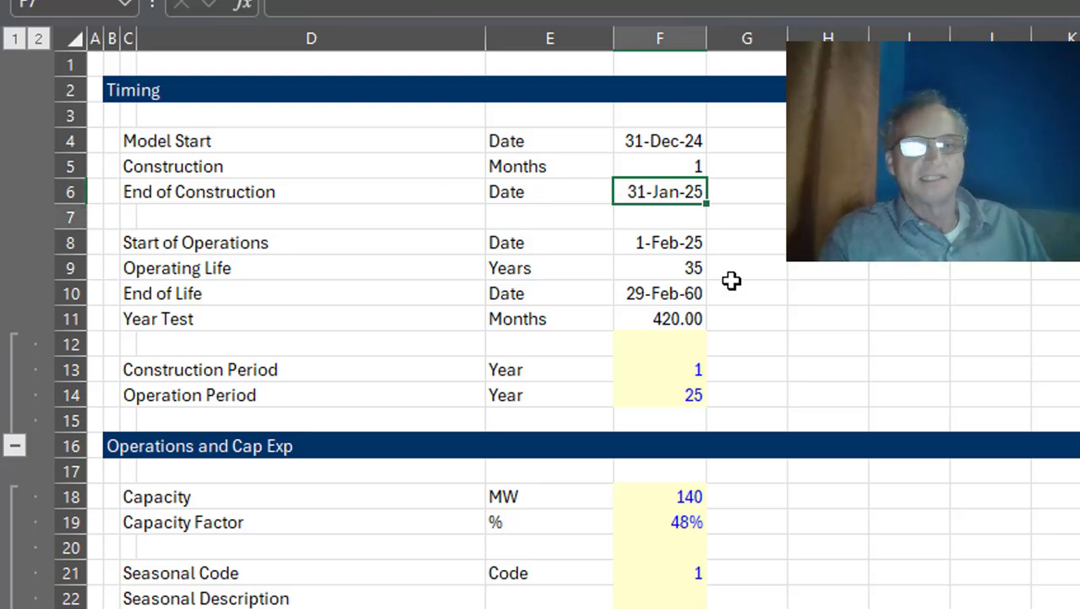
pyautogui.press('Up')
pyautogui.press('Up')
pyautogui.press('Up')
pyautogui.press('Up')
pyautogui.press('Up')
pyautogui.press('Up')
pyautogui.press('Up')
pyautogui.press('Up')
pyautogui.press('Up')
pyautogui.press('Up')
pyautogui.press('Up')
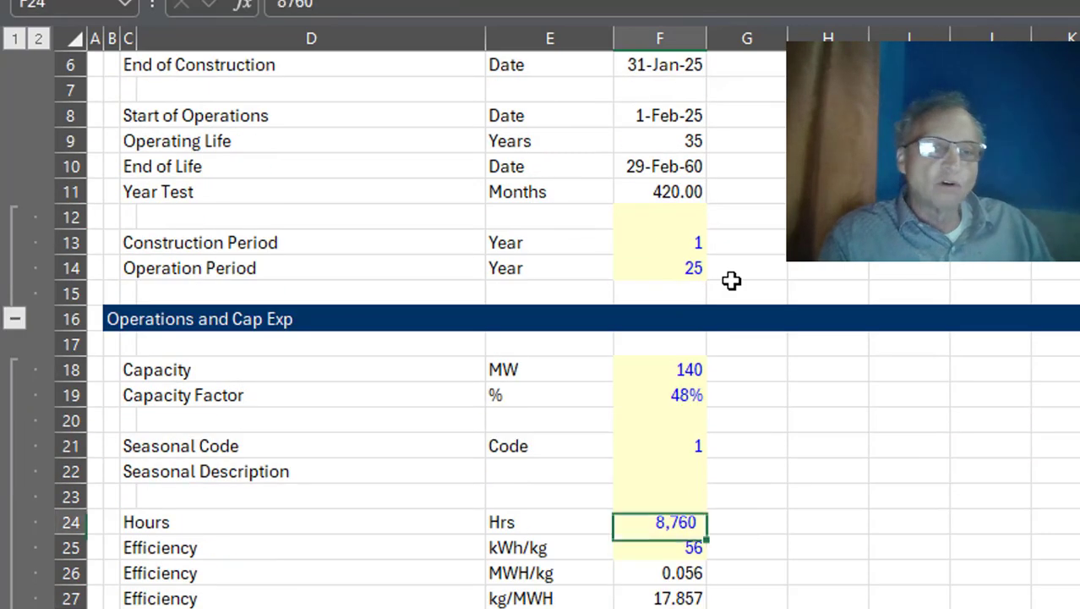
pyautogui.press('Down')
pyautogui.press('Down')
# - Switch to the InputS sheet and inspect the Seasonal Factor table, including the Weibull 3 formula for month 1
pyautogui.hotkey('ctrl', 'pagedown')
pyautogui.hotkey('ctrl', 'pagedown')
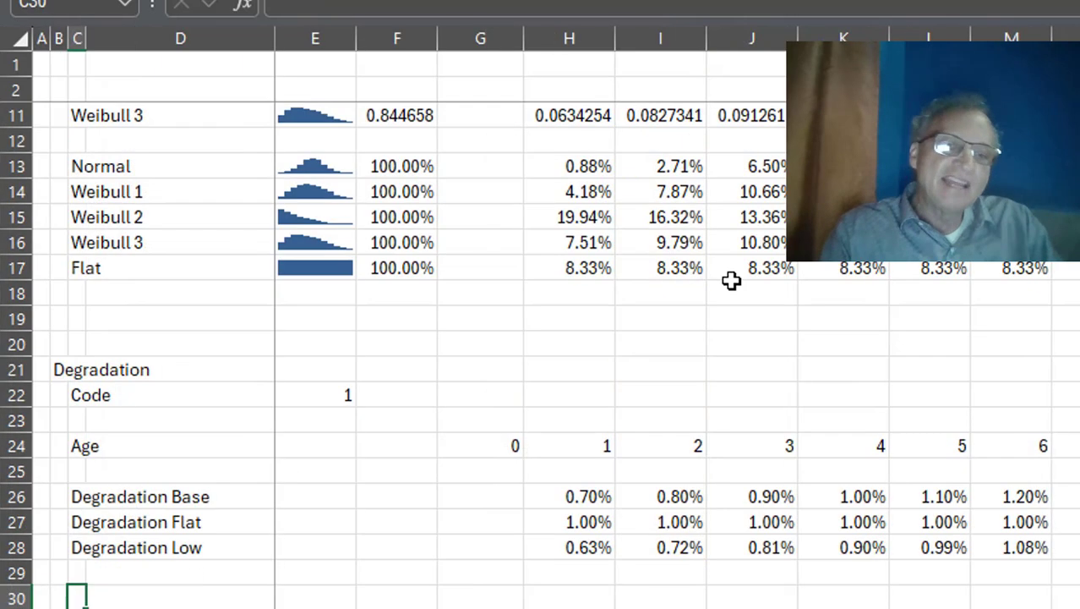
pyautogui.press('pageup')
pyautogui.press('Up')
pyautogui.press('Up')
pyautogui.press('Up')
pyautogui.press('Up')
pyautogui.press('Up')
pyautogui.press('Up')
pyautogui.press('Up')
pyautogui.press('Up')
pyautogui.press('Up')
pyautogui.press('Up')
pyautogui.press('Up')
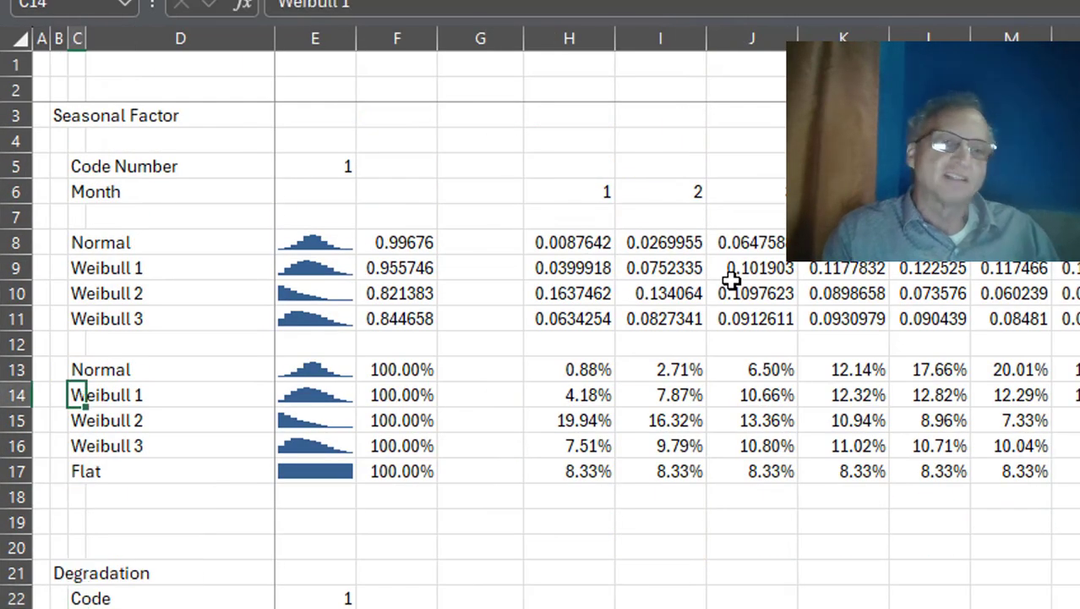
pyautogui.press('Right')
pyautogui.press('Right')
pyautogui.press('Right')
pyautogui.press('Right')
pyautogui.press('Right')
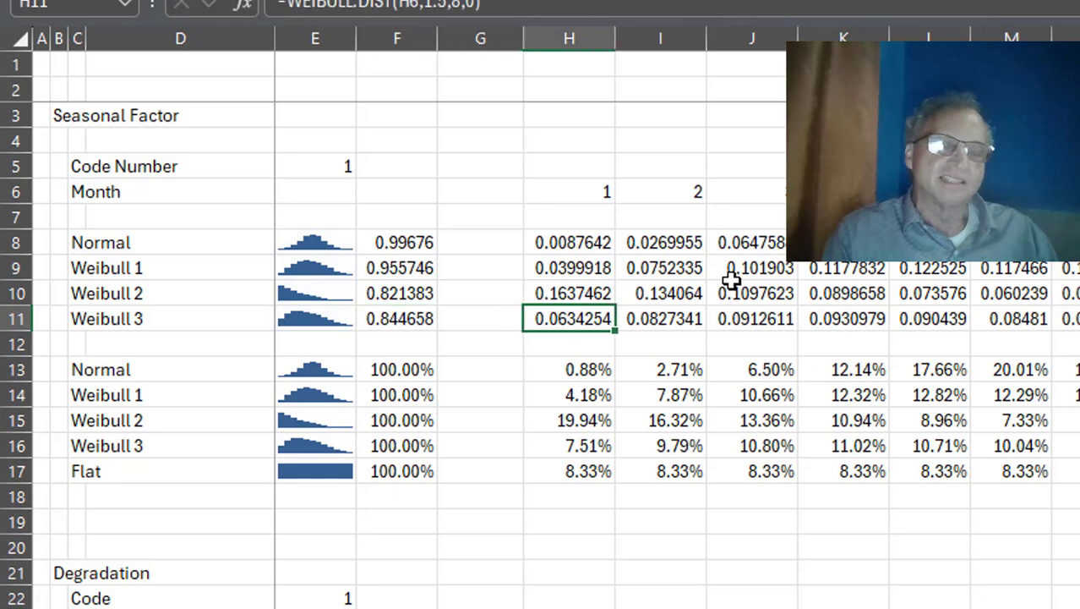
# - Examine the sparklines beside the seasonal distributions and view the available chart and sparkline insertion options
pyautogui.press('Left')
pyautogui.press('Left')
pyautogui.press('Left')
pyautogui.hotkey('shift', 'Up')
pyautogui.hotkey('shift', 'Up')
pyautogui.hotkey('shift', 'Up')
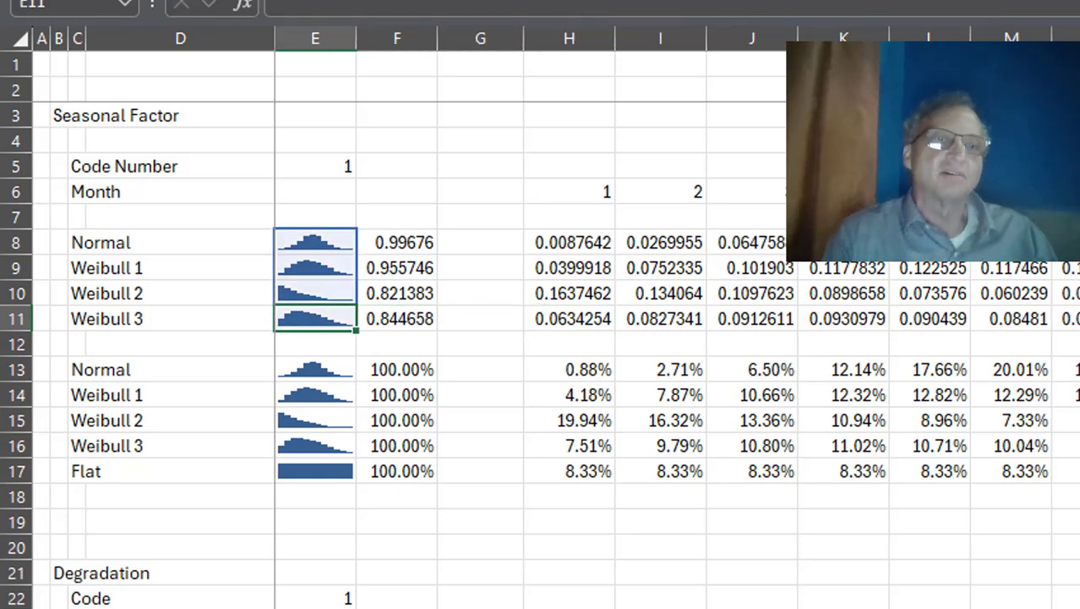
pyautogui.hotkey('alt', 'n')
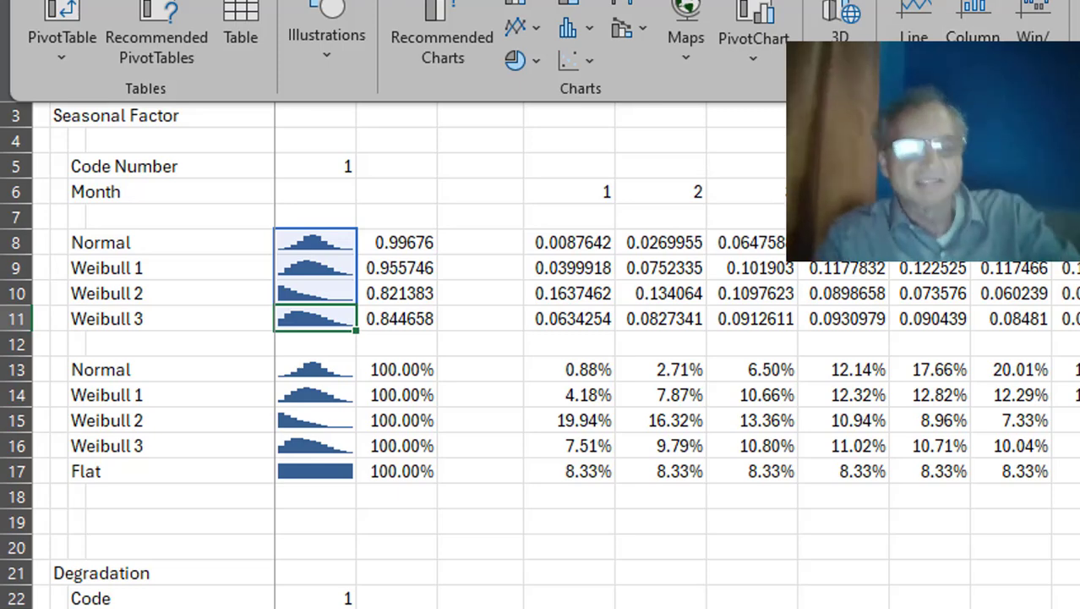
pyautogui.press('Escape')
pyautogui.press('Left')
pyautogui.press('Right')
pyautogui.press('Down')
pyautogui.press('Down')
pyautogui.press('Down')
pyautogui.press('Down')
pyautogui.press('Down')
pyautogui.press('Down')
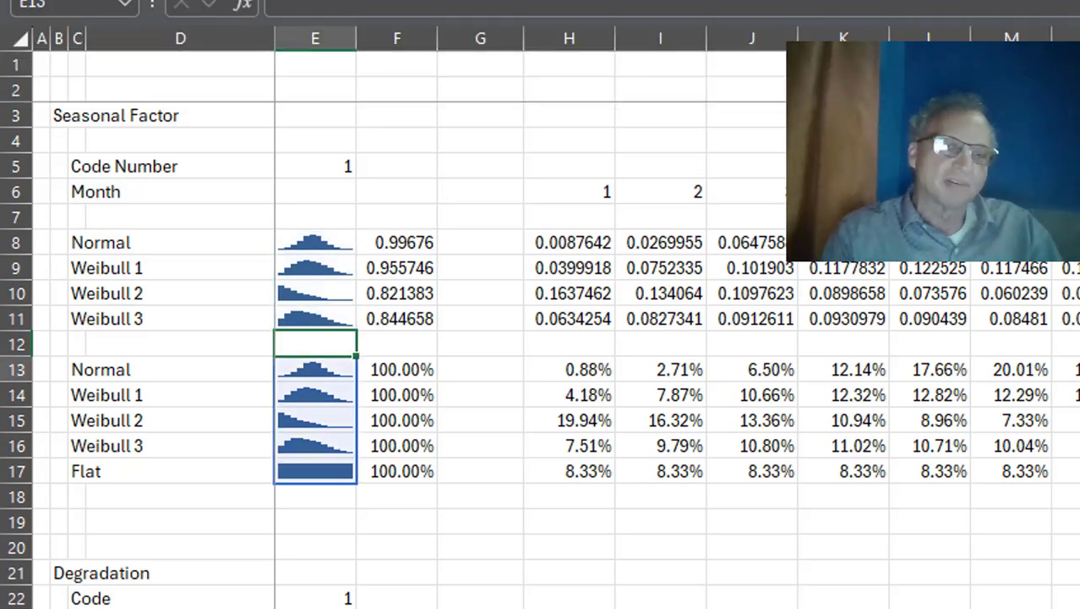
pyautogui.click(315, 547)
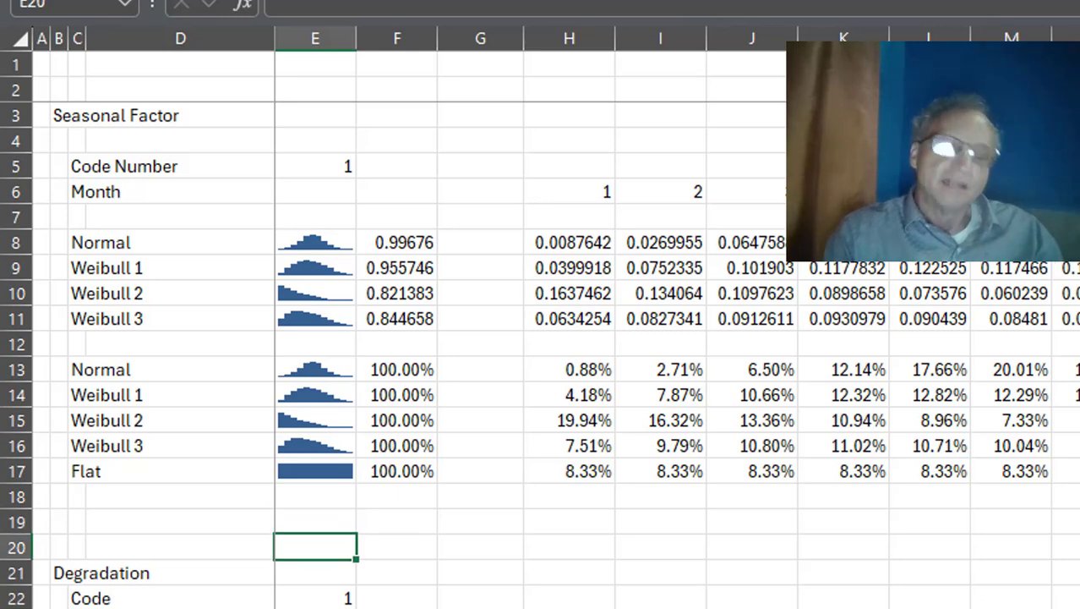
# - Examine the Degradation table on the InputS sheet with its code, ages and Base, Flat and Low rows
pyautogui.press('Down')
pyautogui.press('Down')
pyautogui.press('Down')
pyautogui.press('Down')
pyautogui.press('Down')
pyautogui.press('Down')
pyautogui.press('Down')
pyautogui.press('Down')
pyautogui.press('Down')
pyautogui.press('Down')
pyautogui.press('Down')
pyautogui.press('Down')
pyautogui.press('Down')
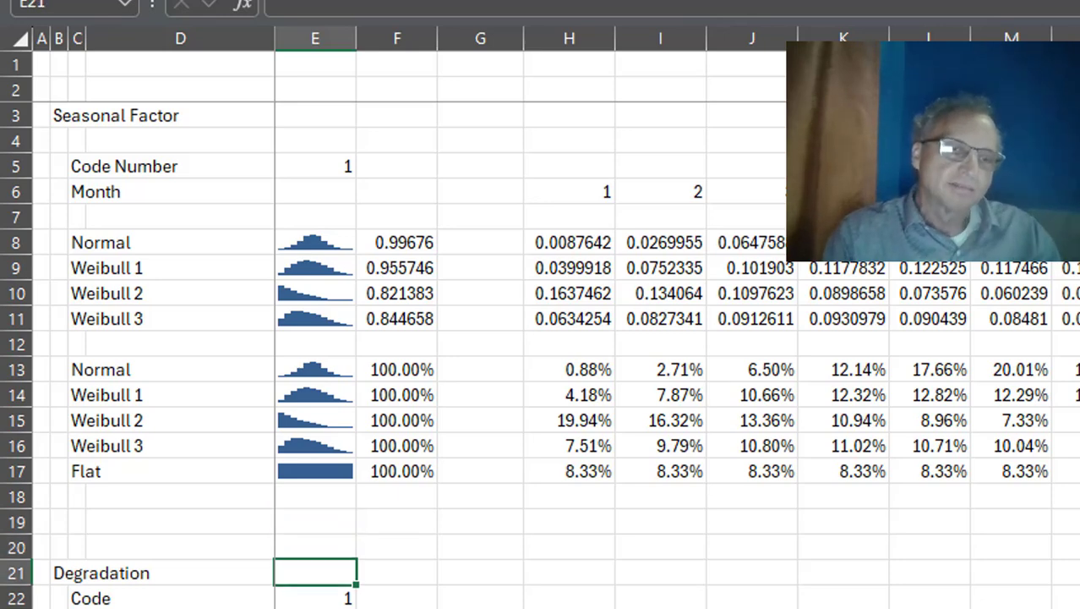
pyautogui.click(315, 572)
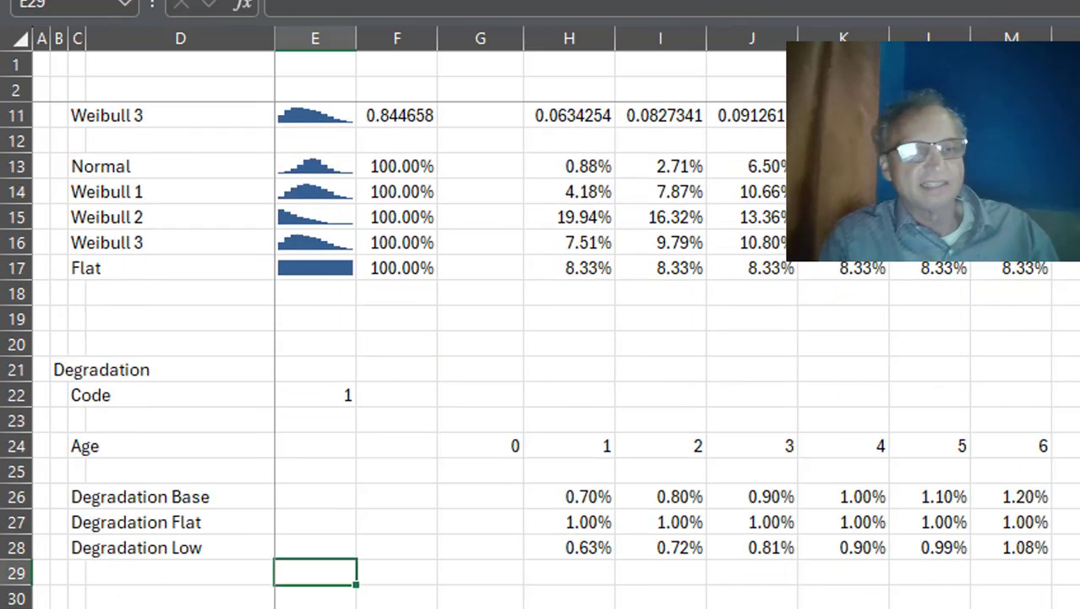
pyautogui.press('Down')
pyautogui.press('Down')
pyautogui.press('Down')
pyautogui.press('Down')
pyautogui.press('Down')
pyautogui.press('Down')
pyautogui.press('Down')
pyautogui.press('Down')
pyautogui.press('Down')
pyautogui.press('Down')
pyautogui.press('Down')
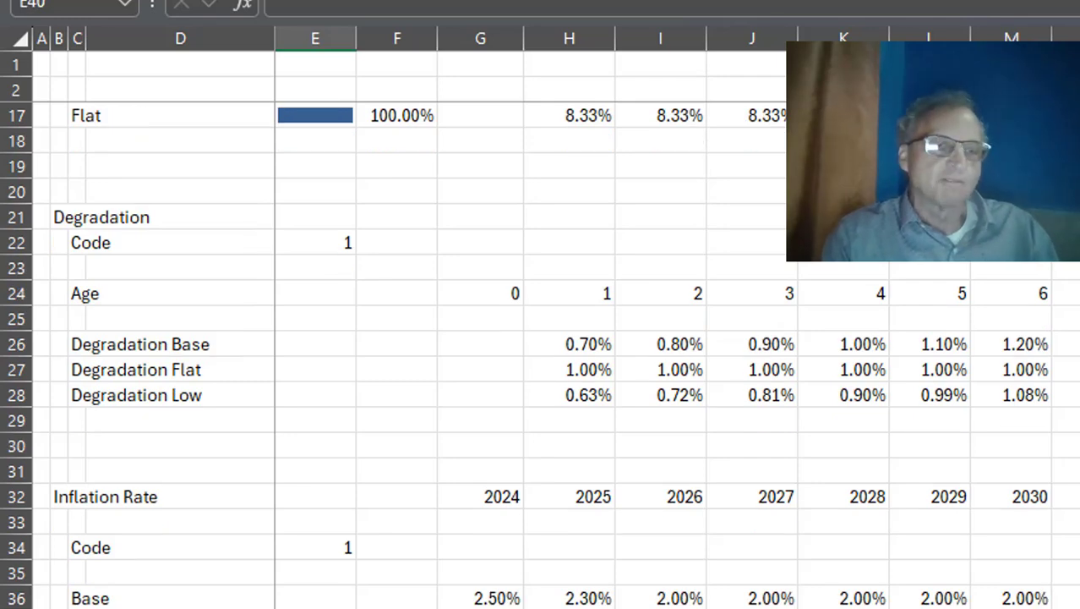
# - Review the Inflation Rate scenarios and the dated interest rate row on the InputS sheet
pyautogui.press('Down')
pyautogui.press('Down')
pyautogui.press('Down')
pyautogui.press('Down')
pyautogui.press('Down')
pyautogui.press('Down')
pyautogui.press('Down')
pyautogui.press('Down')
pyautogui.press('Down')
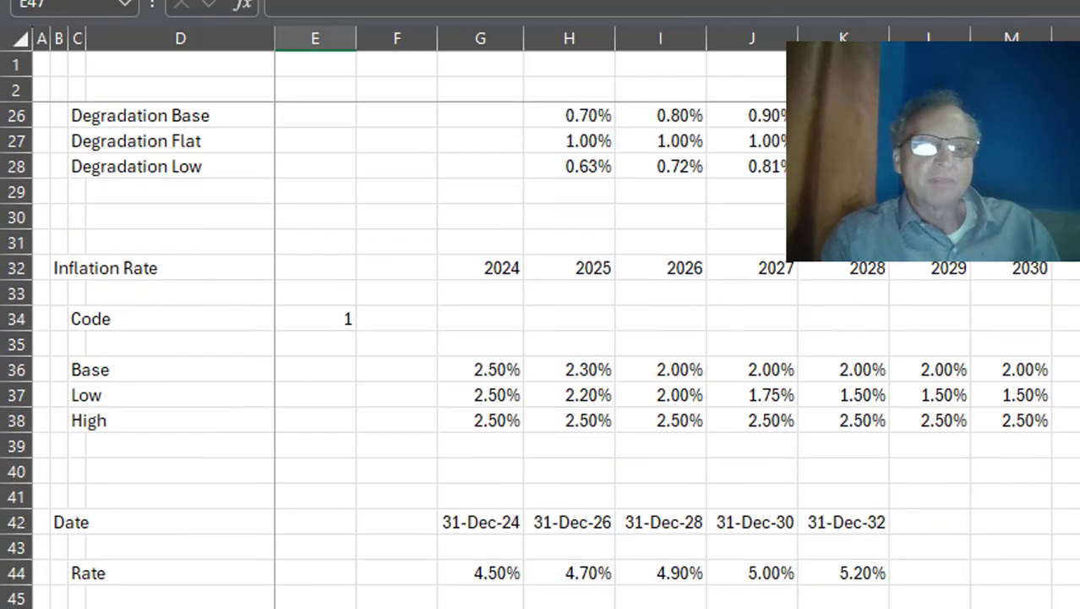
pyautogui.press('Up')
pyautogui.press('Up')
pyautogui.press('Up')
pyautogui.press('Right')
pyautogui.press('Right')
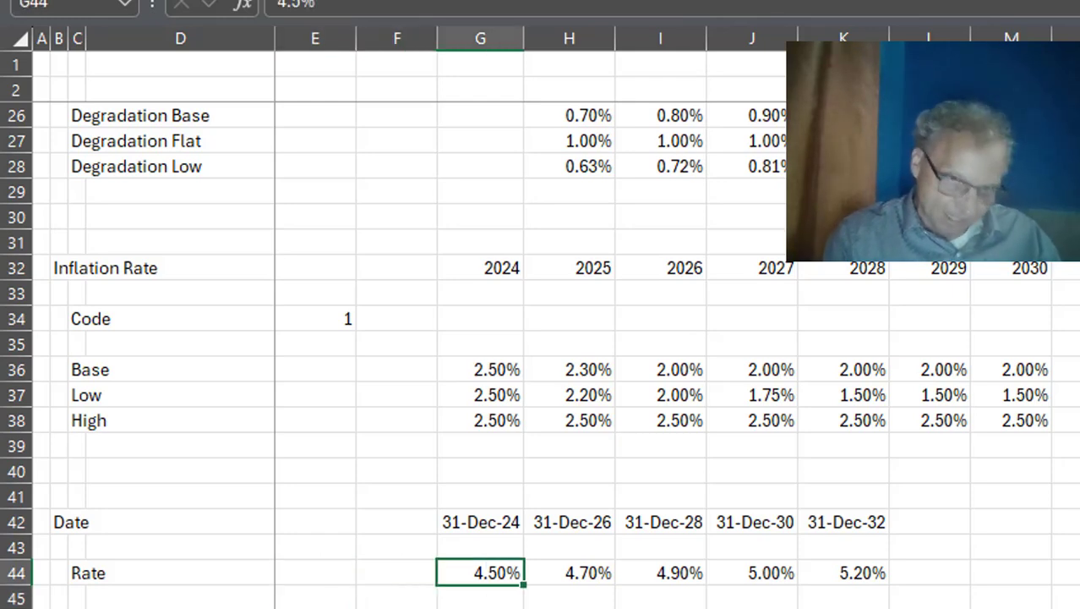
# - Return to the InputC sheet and review the seasonal, degradation and inflation code inputs and the capital expenditure rows
pyautogui.hotkey('ctrl', 'pageup')
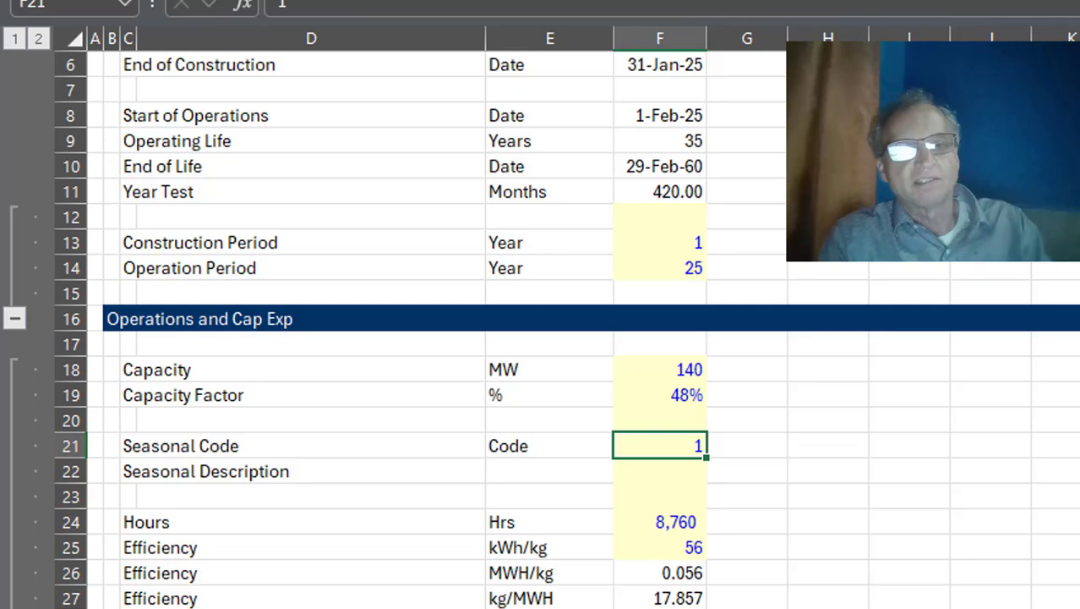
pyautogui.scroll(2, 541, 321)
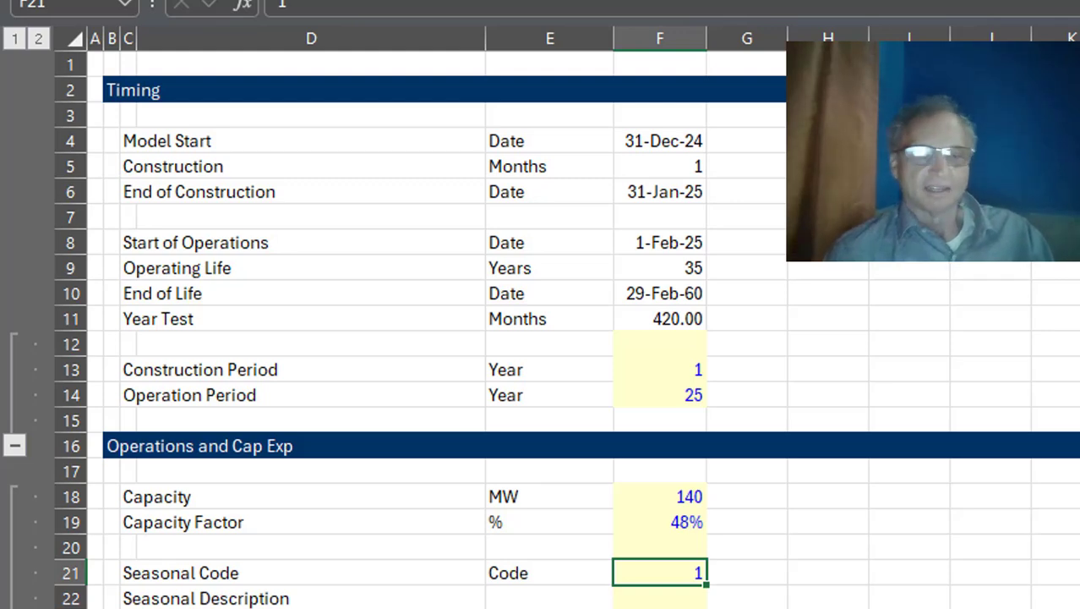
pyautogui.press('Down')
pyautogui.press('Down')
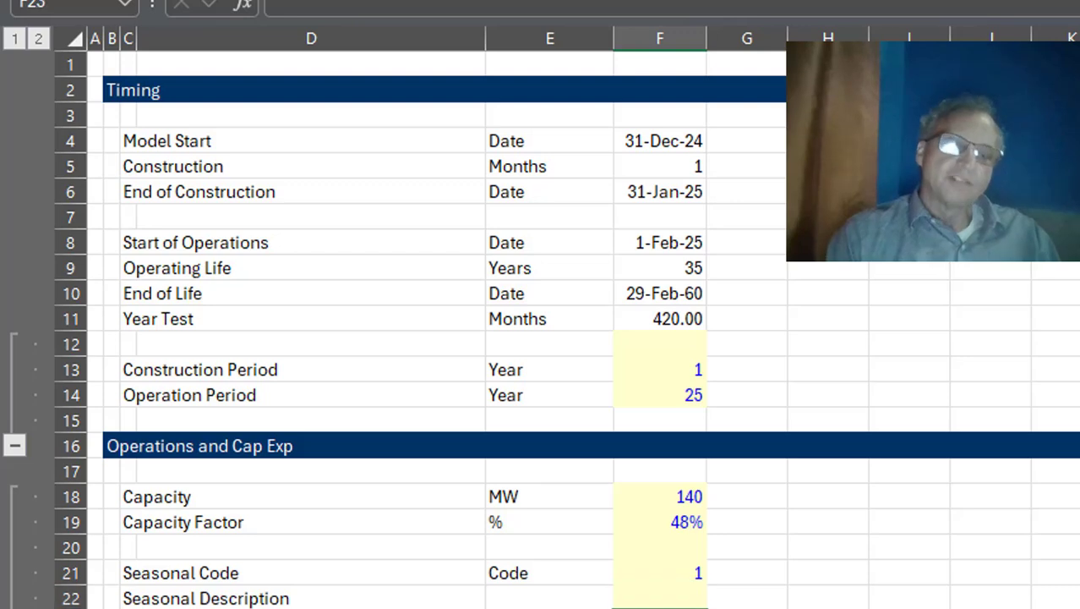
pyautogui.press('Up')
pyautogui.press('Down')
pyautogui.press('Down')
pyautogui.press('Down')
pyautogui.press('Down')
pyautogui.press('Down')
pyautogui.press('Down')
pyautogui.press('Down')
pyautogui.press('Down')
pyautogui.press('Down')
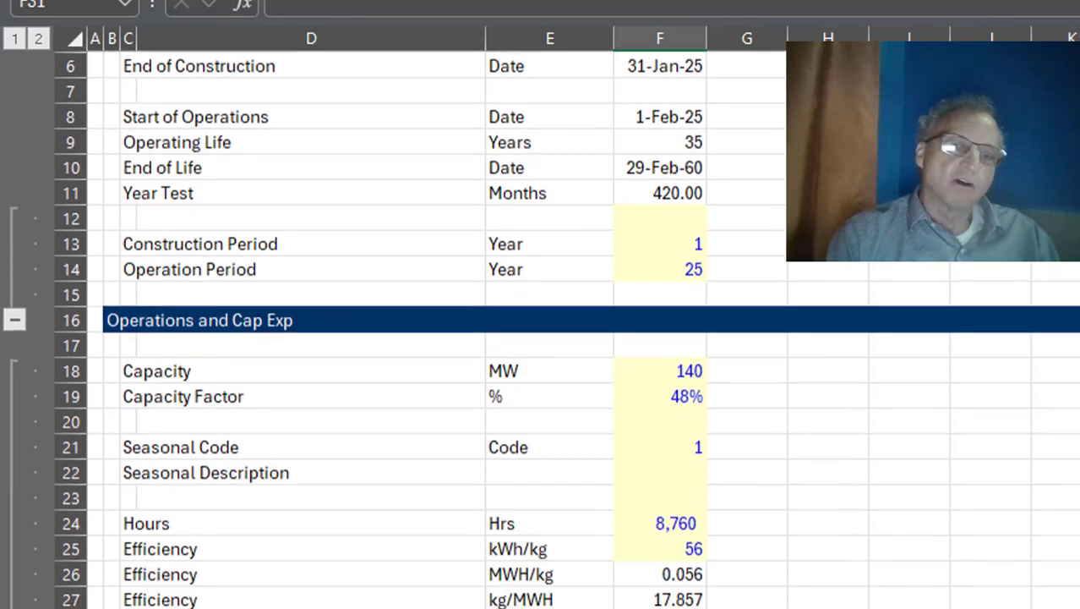
pyautogui.press('Down')
pyautogui.press('Down')
pyautogui.press('Down')
pyautogui.press('Down')
pyautogui.press('Down')
pyautogui.press('Up')
pyautogui.press('Up')
pyautogui.press('Up')
pyautogui.press('Up')
pyautogui.press('Up')
pyautogui.press('Up')
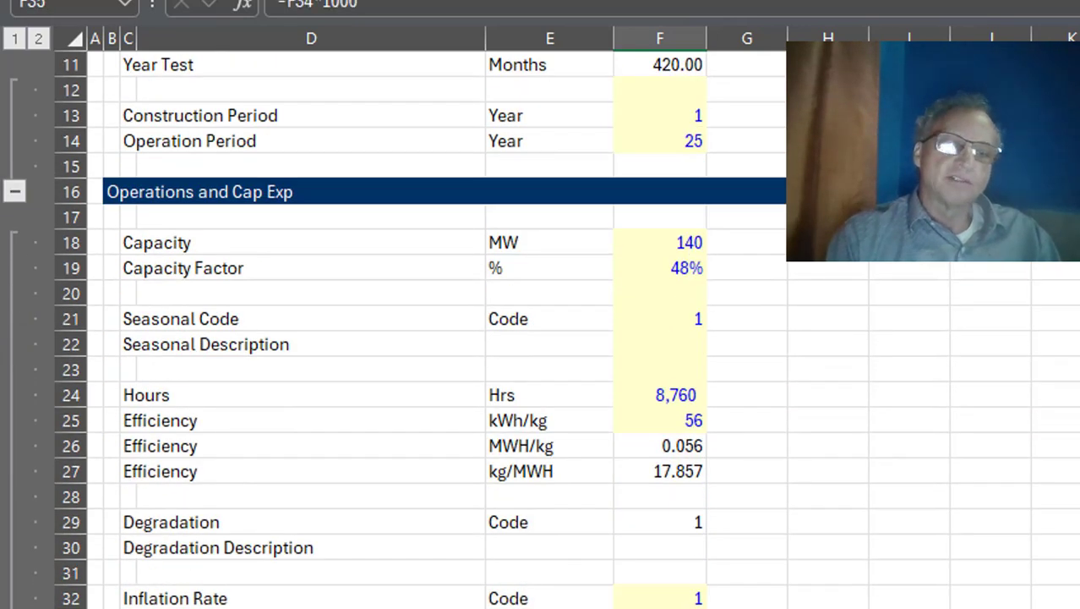
# - Review the degradation, inflation, capital expenditure, electricity cost, hydrogen price and other operating expense rows on the InputC sheet
pyautogui.press('Down')
pyautogui.press('Down')
pyautogui.press('Down')
pyautogui.press('Down')
pyautogui.press('Down')
pyautogui.press('Down')
pyautogui.press('Down')
pyautogui.press('Down')
pyautogui.press('Down')
pyautogui.press('Down')
pyautogui.press('Down')
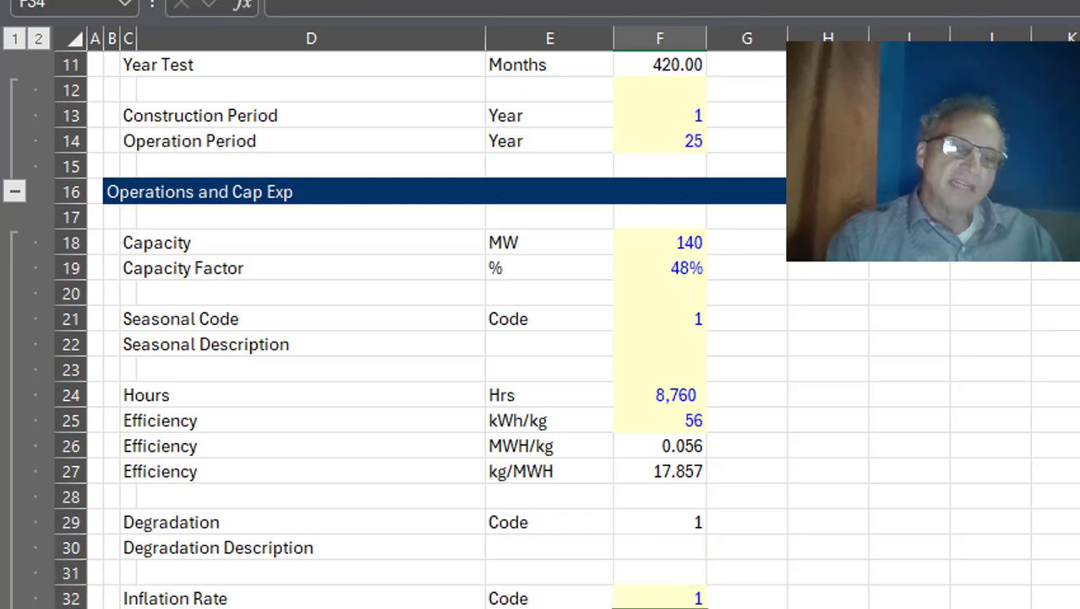
pyautogui.press('Up')
pyautogui.press('Up')
pyautogui.press('Up')
pyautogui.press('Up')
pyautogui.press('Up')
pyautogui.press('Up')
pyautogui.press('Up')
pyautogui.press('Up')
pyautogui.press('Up')
pyautogui.press('Up')
pyautogui.press('Up')
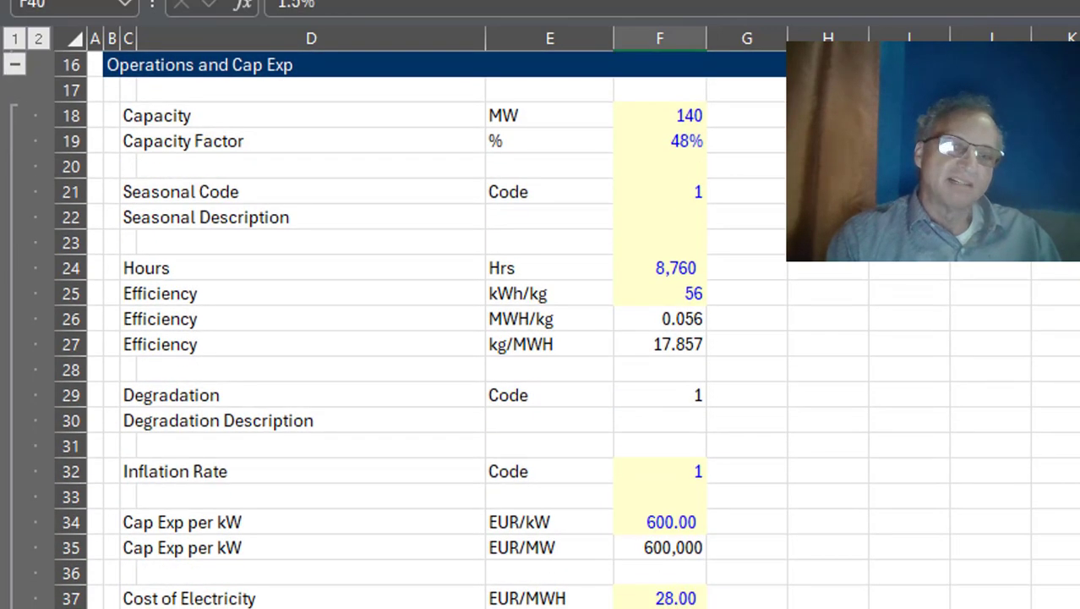
pyautogui.press('Left')
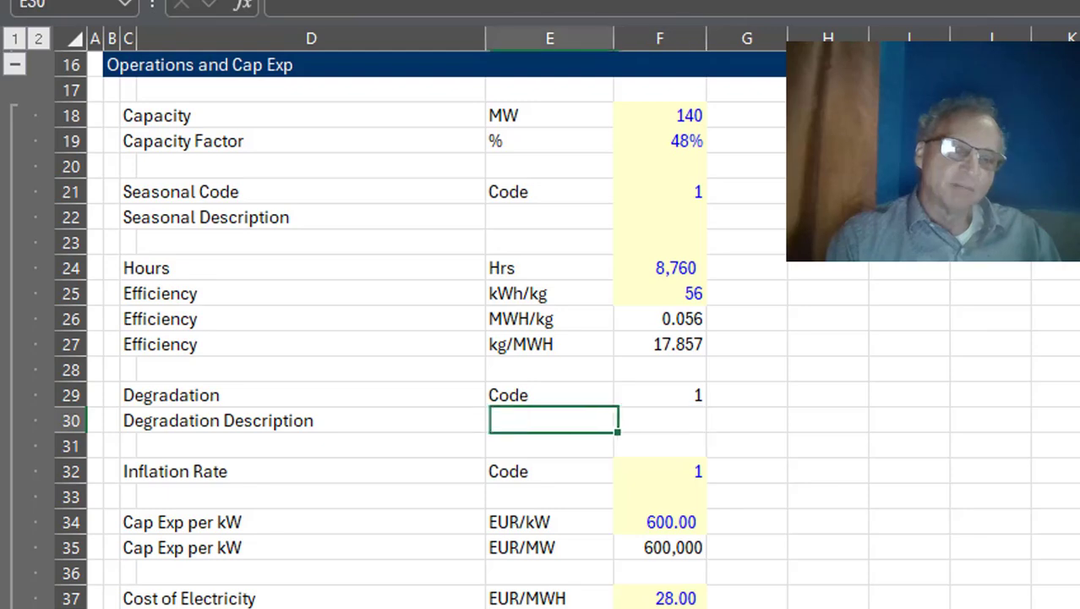
pyautogui.press('Right')
pyautogui.press('Left')
pyautogui.press('Down')
pyautogui.press('Down')
pyautogui.press('Down')
pyautogui.press('Down')
pyautogui.press('Down')
pyautogui.press('Down')
pyautogui.press('Down')
pyautogui.press('Down')
pyautogui.press('Down')
pyautogui.press('Down')
pyautogui.press('Down')
pyautogui.press('Down')
pyautogui.press('Down')
pyautogui.press('Down')
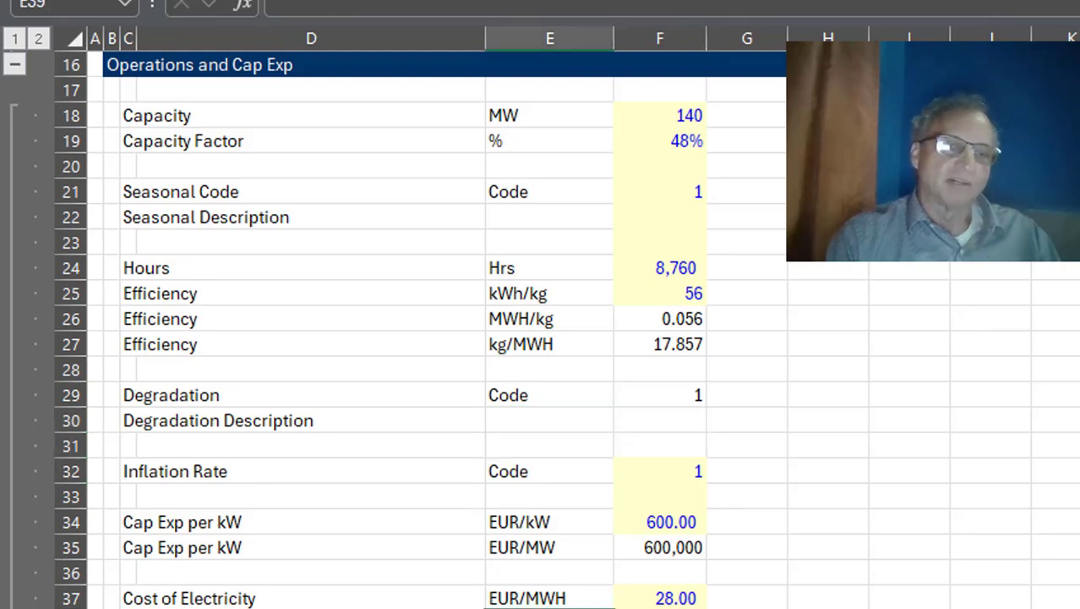
# - Insert a blank row directly below the Inflation Rate code row on the InputC sheet
pyautogui.press('Up')
pyautogui.press('Up')
pyautogui.press('Up')
pyautogui.press('Up')
pyautogui.press('Up')
pyautogui.press('Up')
pyautogui.press('Up')
pyautogui.press('Up')
pyautogui.press('Up')
pyautogui.press('Up')
pyautogui.press('Up')
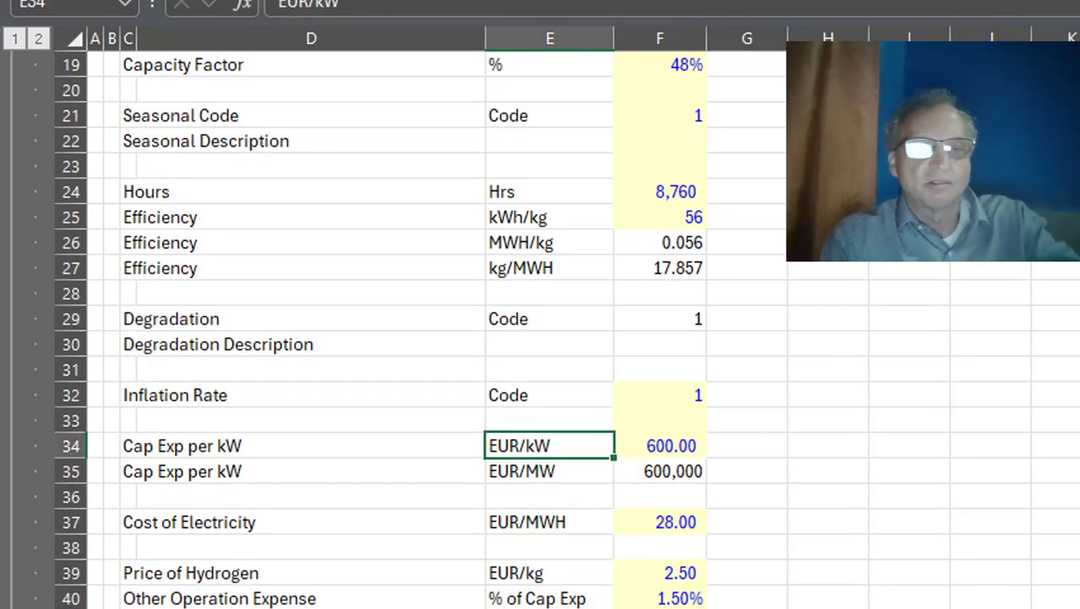
pyautogui.hotkey('shift', 'space')
pyautogui.hotkey('ctrl', 'shift', '+')
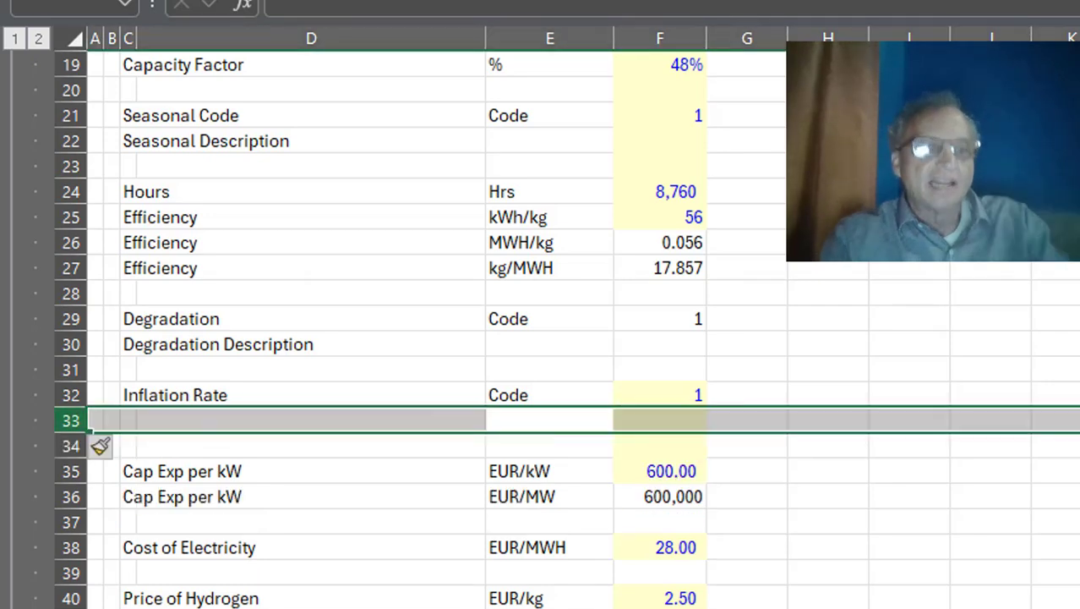
# - Examine the Financing inputs, repayment dates, Months in Year constant and Task list further down the InputC sheet
pyautogui.press('Down')
pyautogui.press('Down')
pyautogui.press('Down')
pyautogui.press('Down')
pyautogui.press('Down')
pyautogui.press('Down')
pyautogui.press('Down')
pyautogui.press('Down')
pyautogui.press('Down')
pyautogui.press('Down')
pyautogui.press('Down')
pyautogui.press('Down')
pyautogui.press('Down')
pyautogui.press('Down')
pyautogui.press('Down')
pyautogui.press('Down')
pyautogui.press('Down')
pyautogui.press('Down')
pyautogui.press('Down')
pyautogui.press('Down')
pyautogui.press('Down')
pyautogui.press('Down')
pyautogui.press('Down')
pyautogui.press('Down')
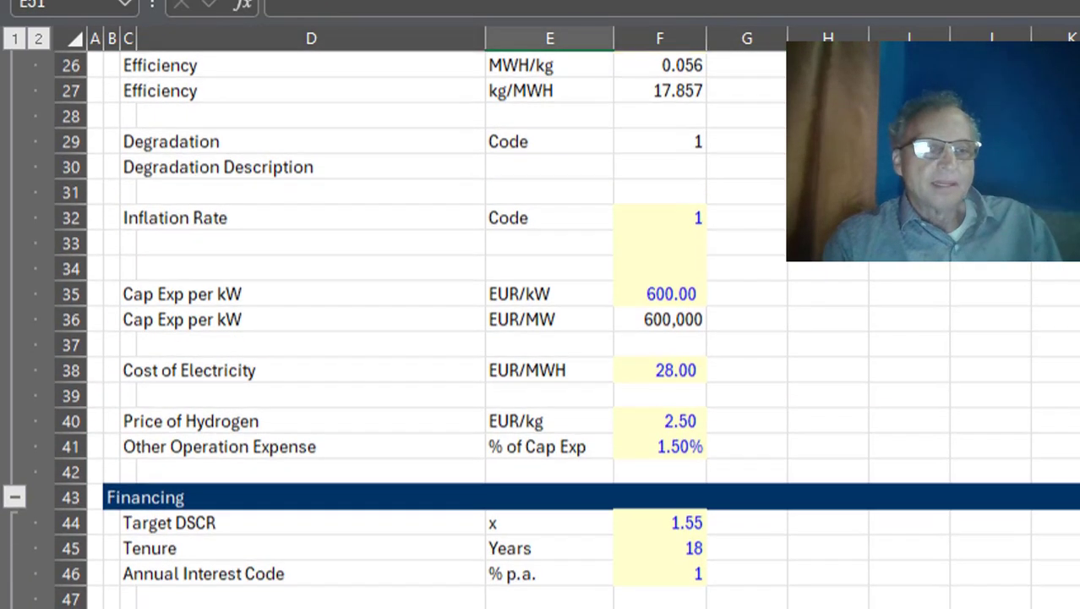
pyautogui.press('Down')
pyautogui.press('Down')
pyautogui.press('Down')
pyautogui.press('Down')
pyautogui.press('Down')
pyautogui.press('Down')
pyautogui.press('Down')
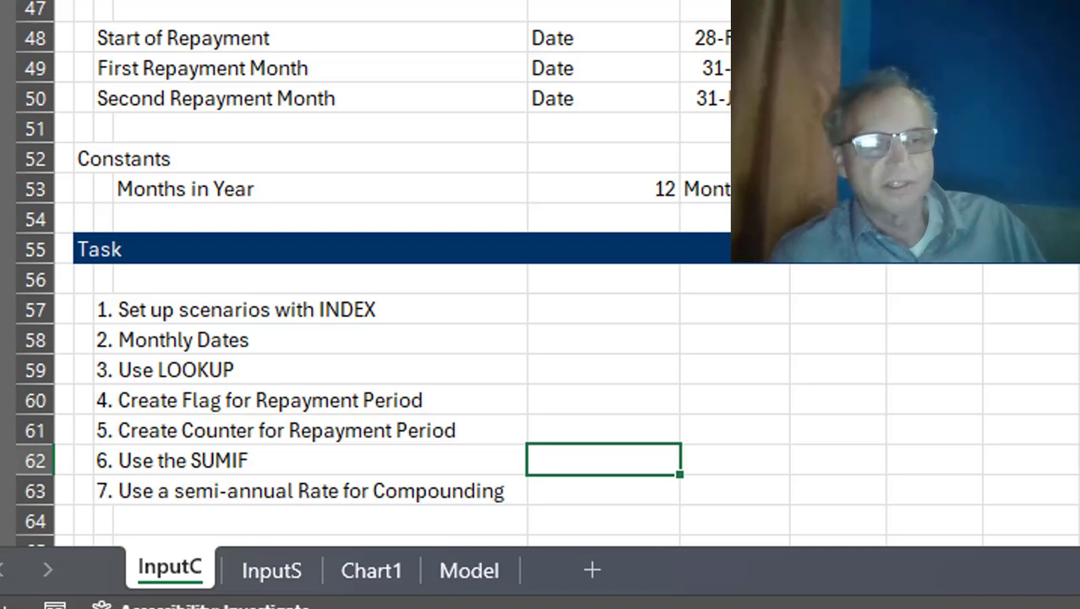
# - Look over the seasonal, degradation, inflation and dated interest rate tables on the InputS sheet
pyautogui.hotkey('ctrl', 'pagedown')
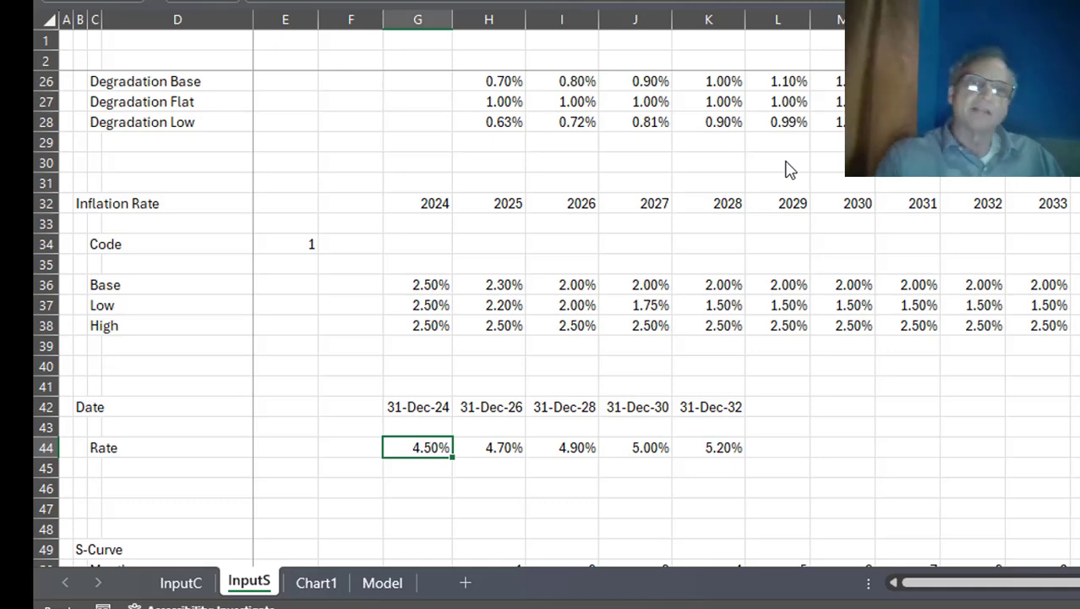
pyautogui.press('pageup')
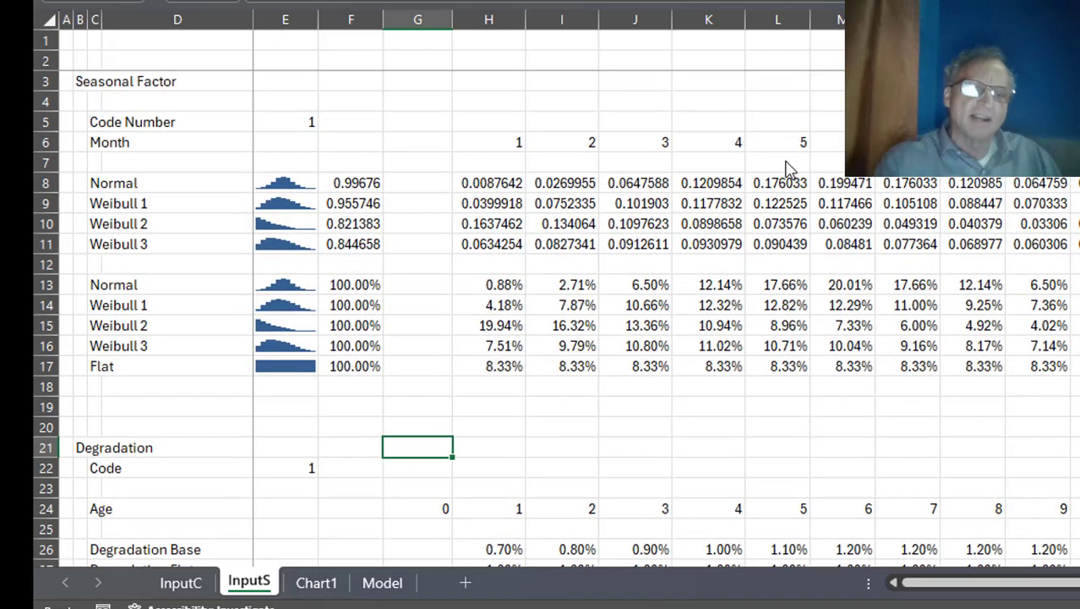
pyautogui.press('pagedown')
pyautogui.press('pagedown')
pyautogui.press('pageup')
pyautogui.press('pageup')
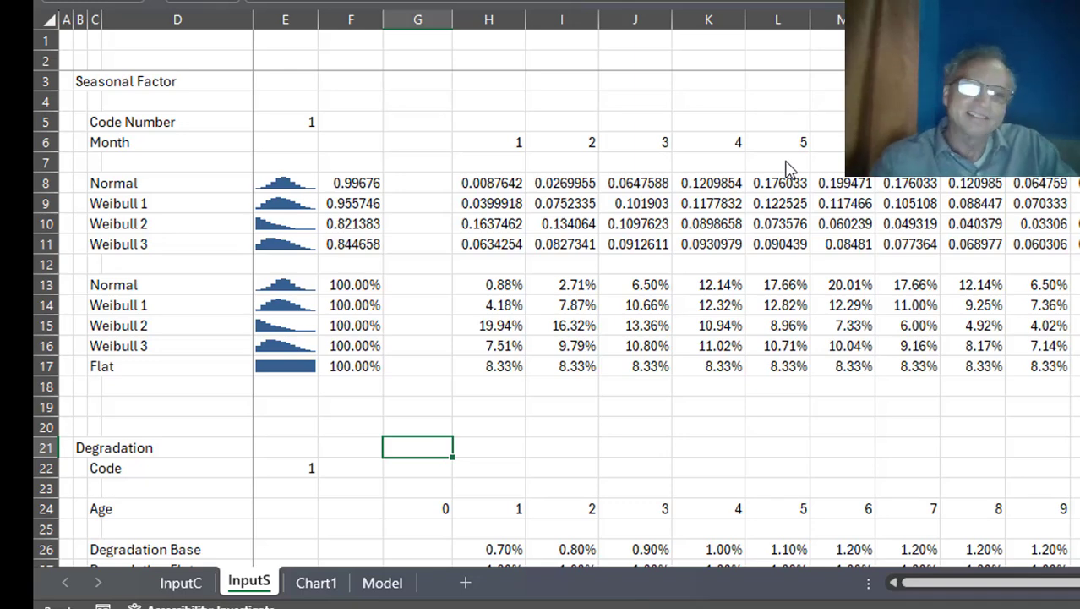
# - Return to the InputC sheet and review its timing, operations, price and financing inputs
pyautogui.hotkey('ctrl', 'pageup')
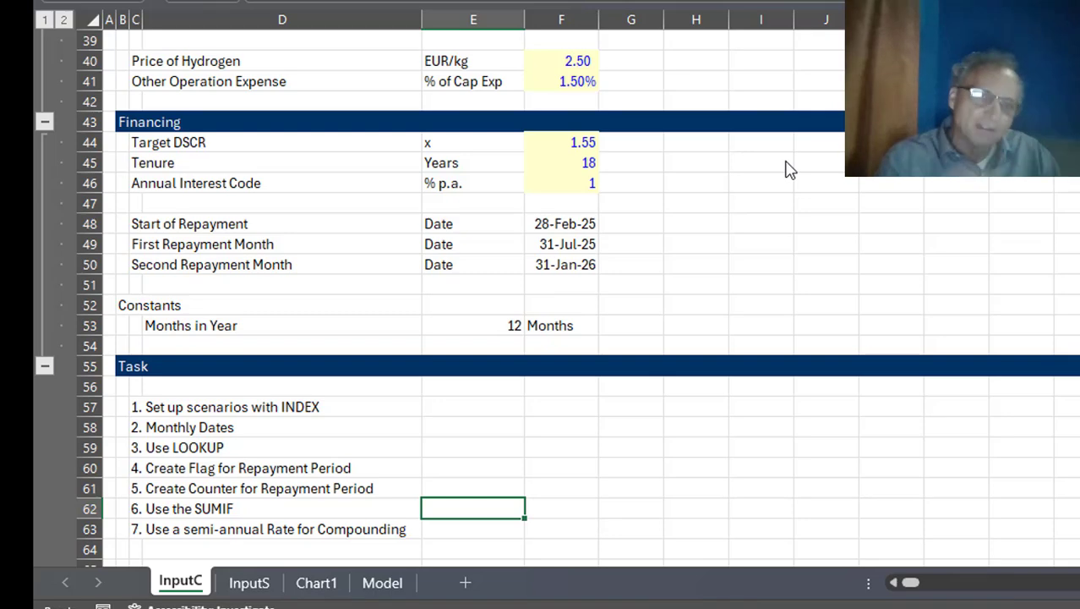
pyautogui.press('pageup')
pyautogui.press('pageup')
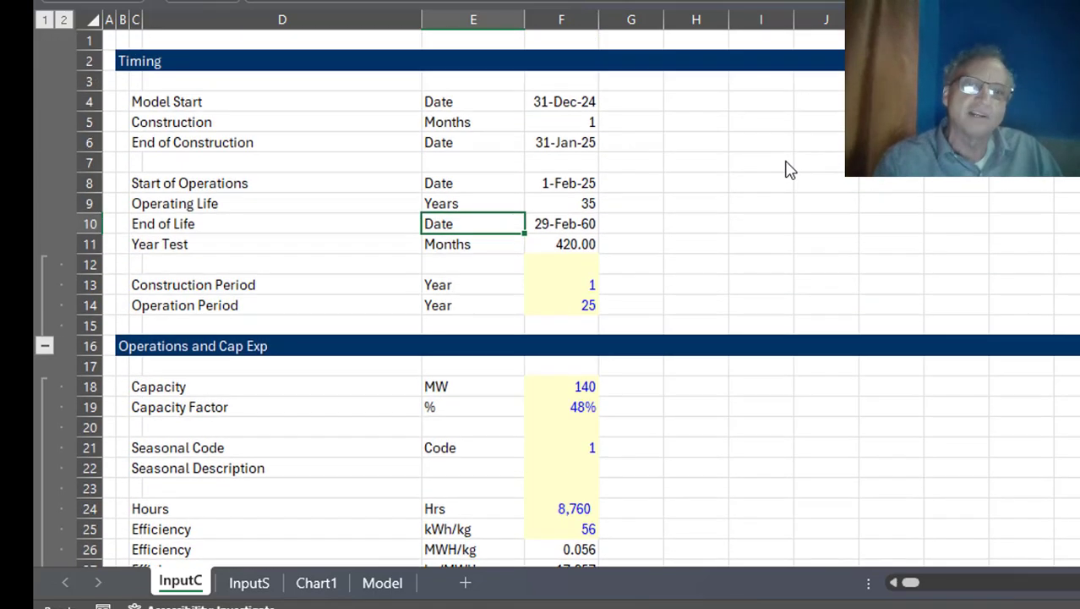
pyautogui.press('Right')
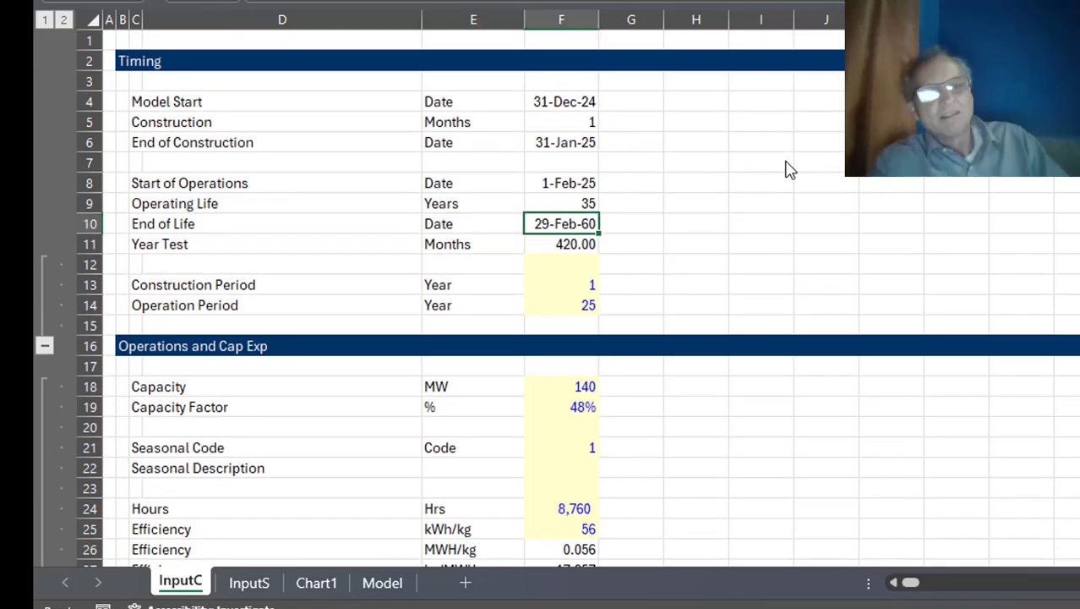
pyautogui.press('Down')
pyautogui.press('Down')
pyautogui.press('Down')
pyautogui.press('Down')
pyautogui.press('pagedown')
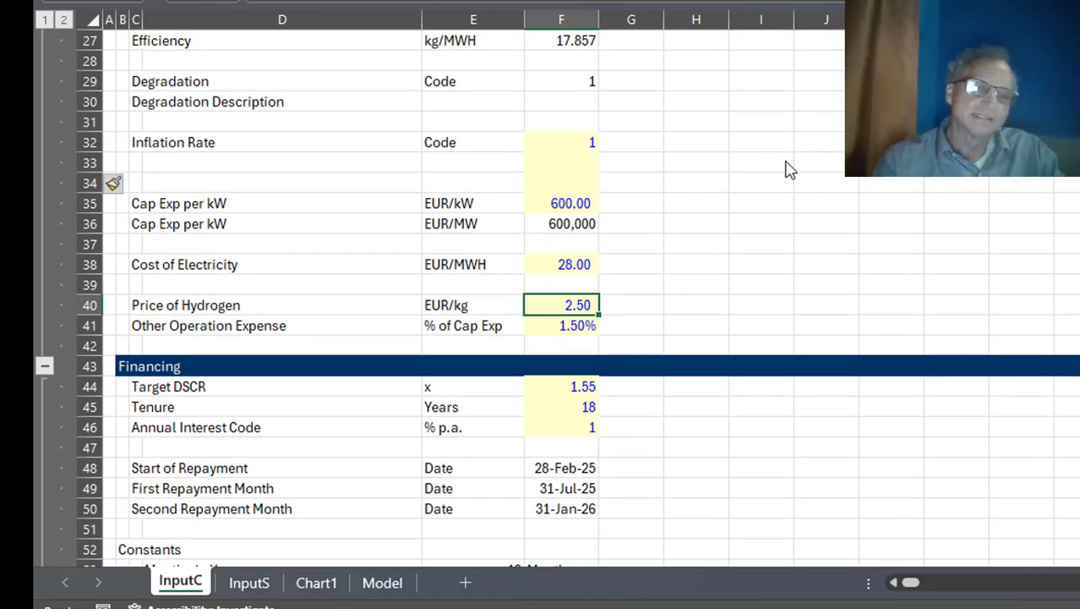
pyautogui.hotkey('ctrl', 'pagedown')
pyautogui.hotkey('ctrl', 'pageup')
pyautogui.press('pageup')
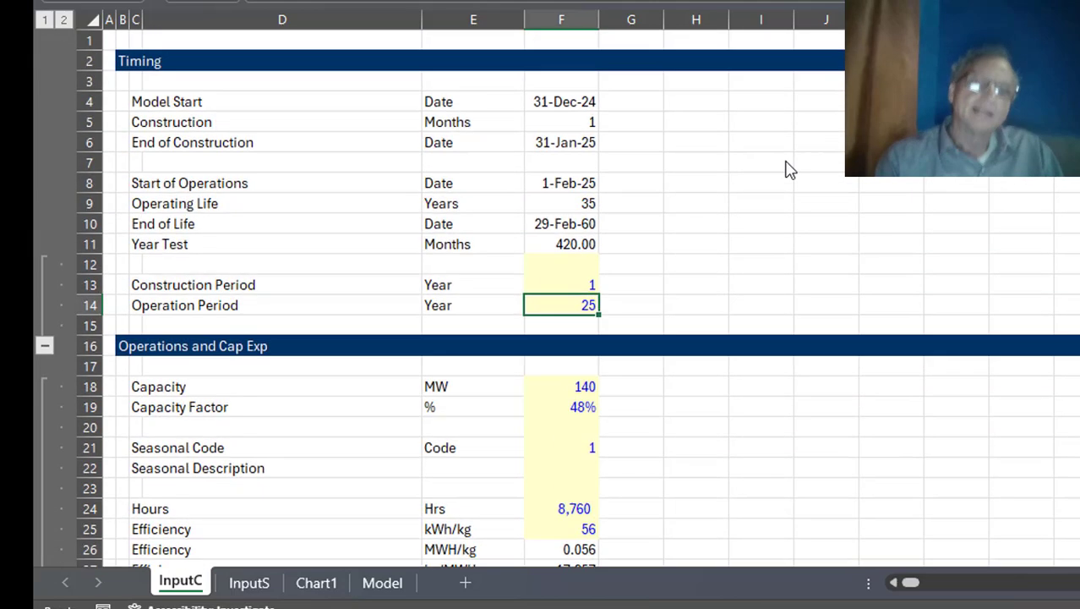
# - Check the Model Start and Construction inputs and inspect the formula behind the End of Construction date in F6
pyautogui.press('Up')
pyautogui.press('Up')
pyautogui.press('Up')
pyautogui.press('Up')
pyautogui.press('Up')
pyautogui.press('Up')
pyautogui.press('Up')
pyautogui.press('Up')
pyautogui.press('Up')
pyautogui.press('Up')
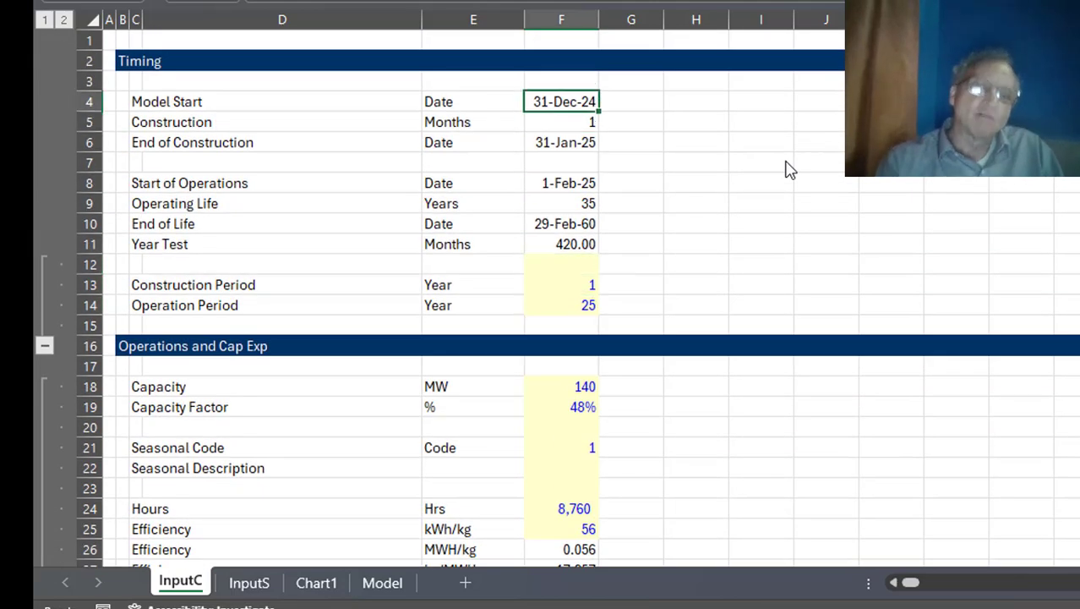
pyautogui.press('Down')
pyautogui.press('Down')
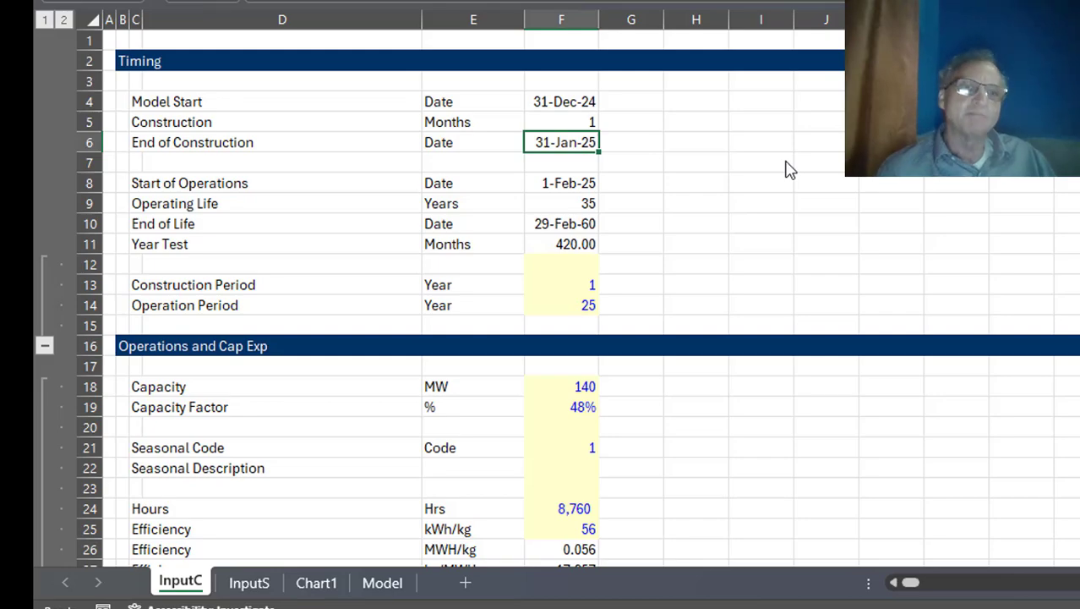
pyautogui.press('F2')
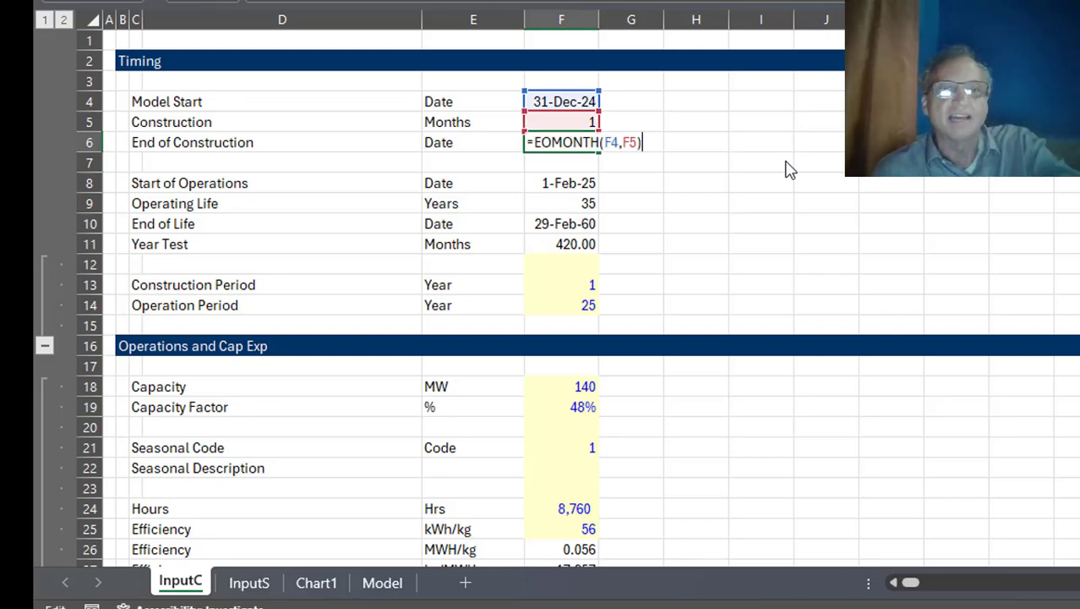
pyautogui.press('Escape')
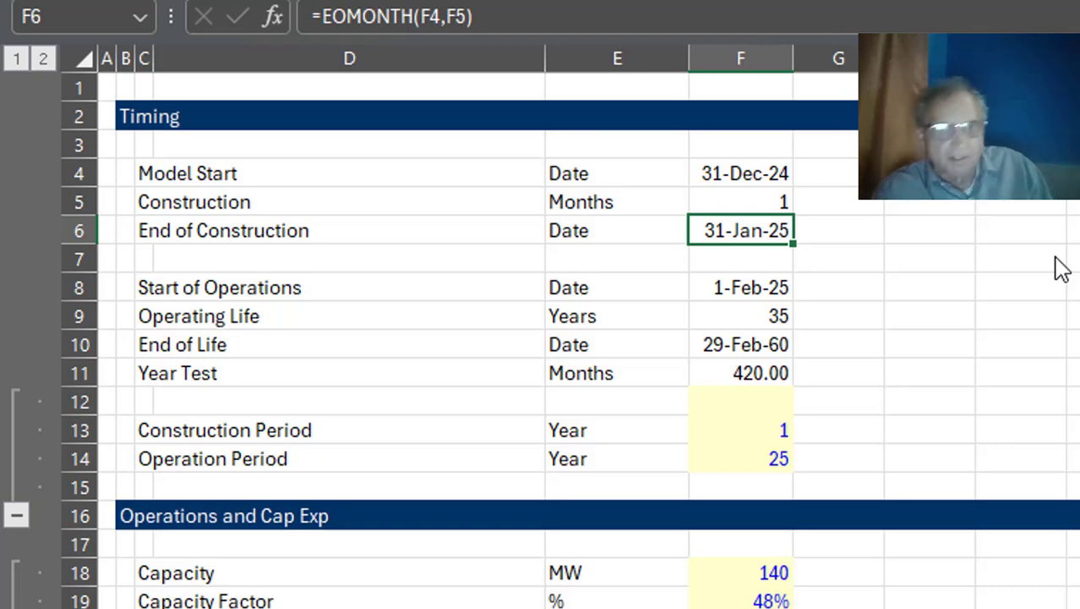
# - Enter the scenario heading Base in H2 of the Timing header row
pyautogui.press('Up')
pyautogui.press('Up')
pyautogui.press('Up')
pyautogui.press('Up')
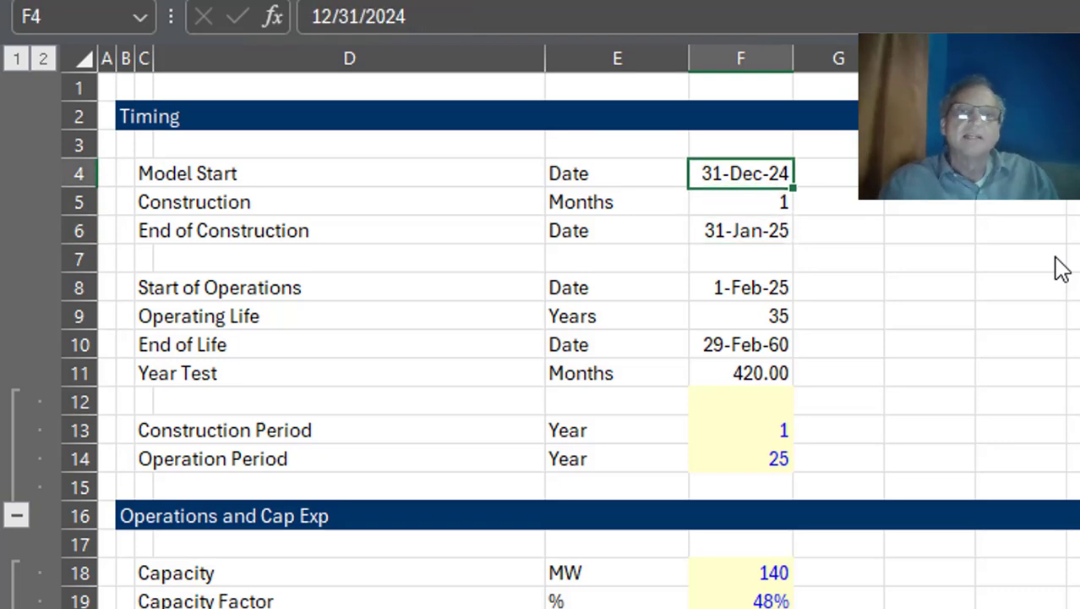
pyautogui.press('Right')
pyautogui.press('Right')
pyautogui.write('Base')
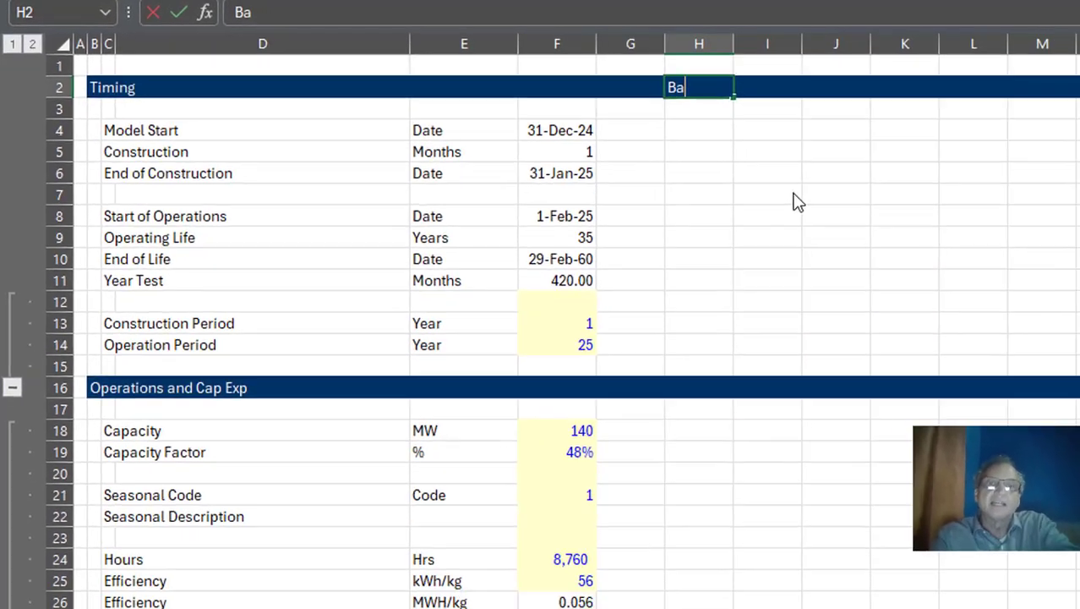
pyautogui.press('Return')
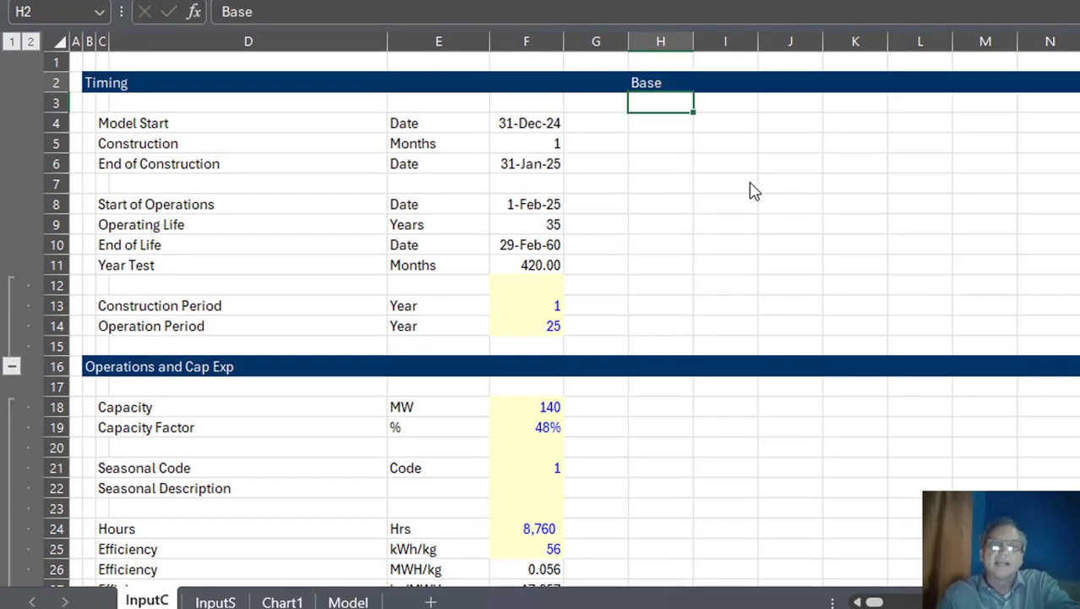
# - Enter the scenario headings Alt Season in I2 and Long Life in J2
pyautogui.press('Up')
pyautogui.press('Right')
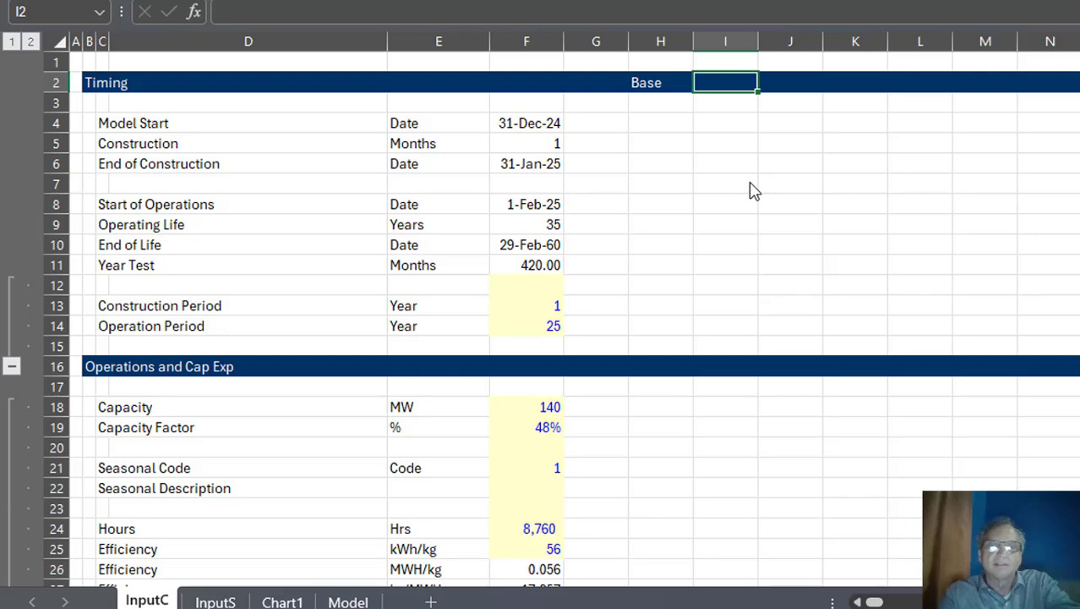
pyautogui.write('Alt')
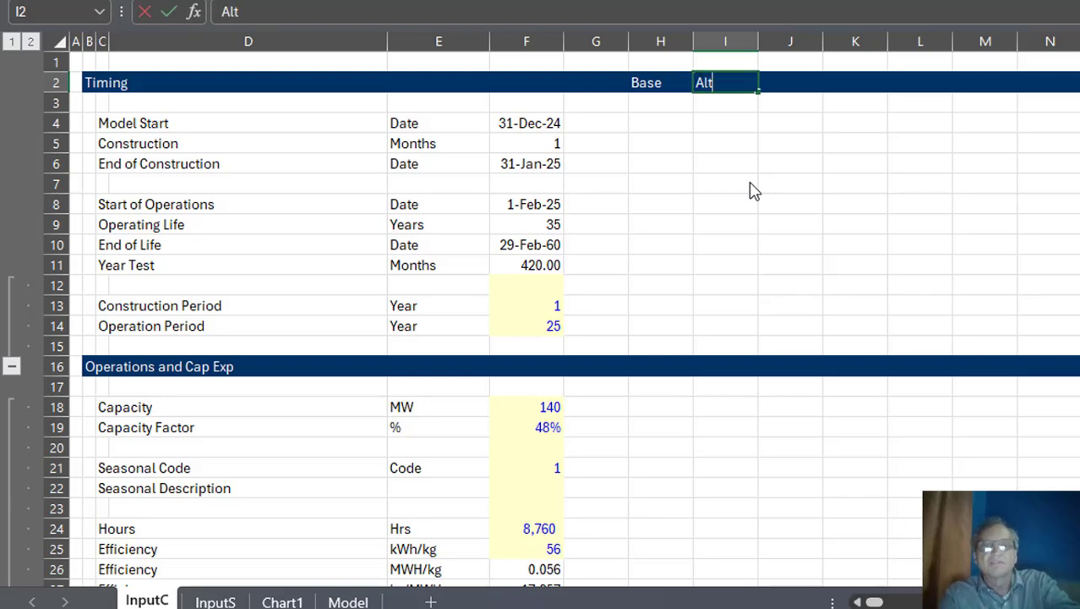
pyautogui.write(' Season')
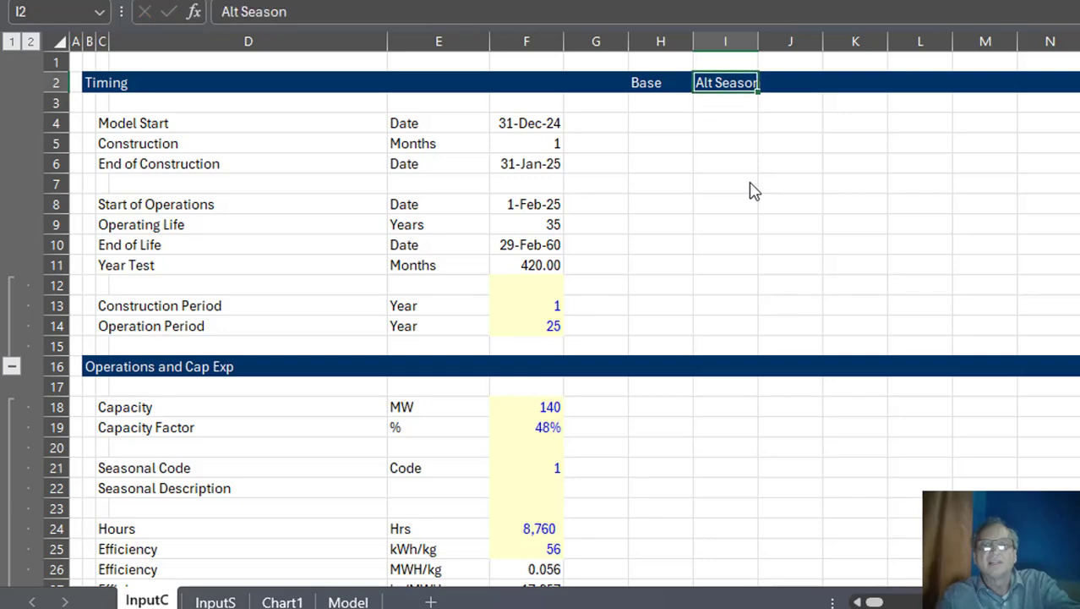
pyautogui.press('Tab')
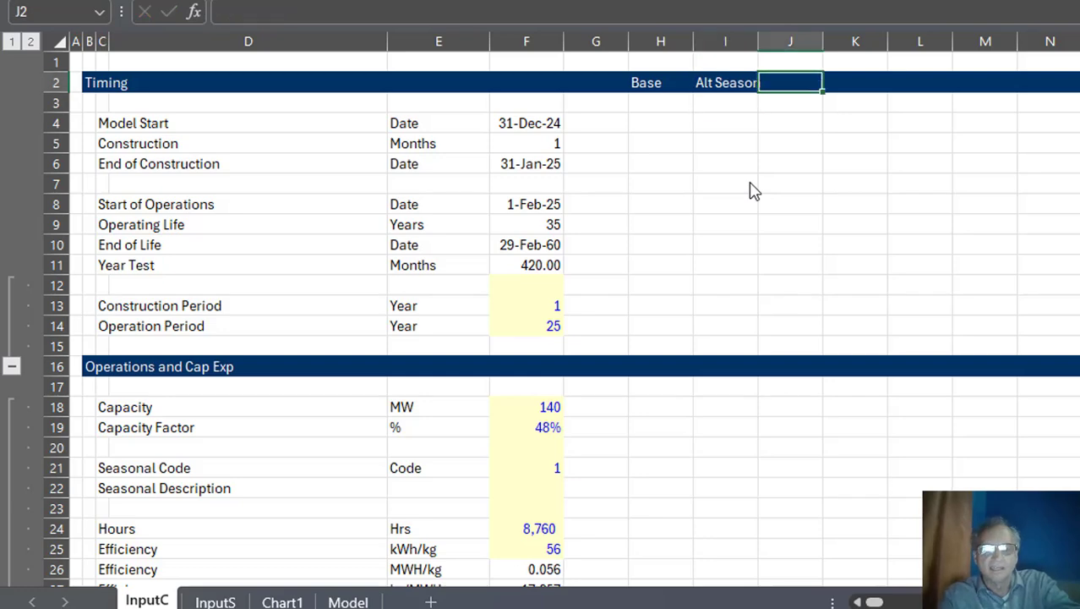
pyautogui.write('Long')
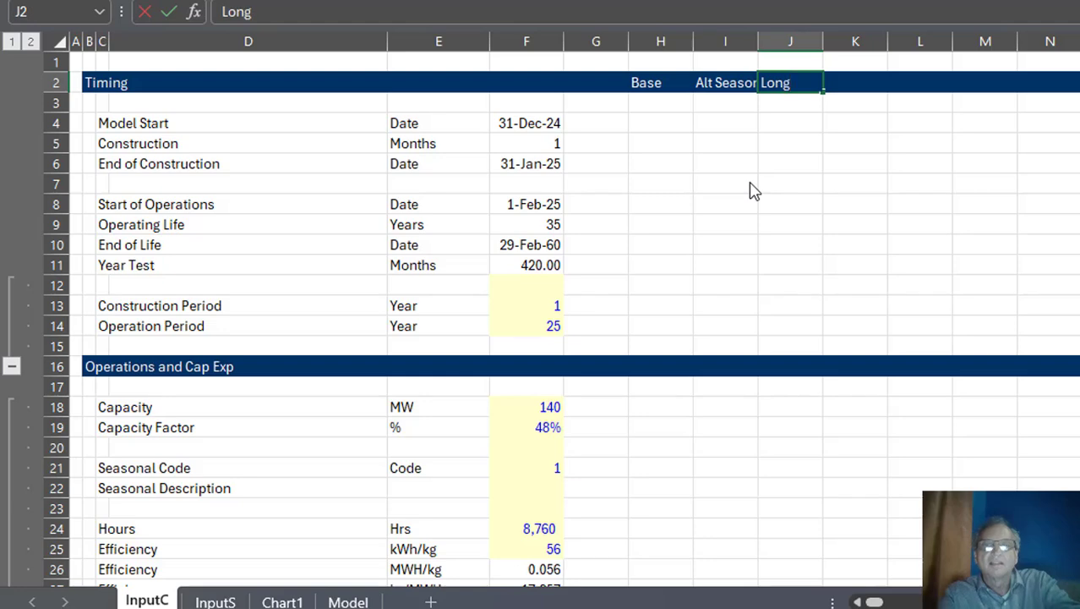
pyautogui.write(' Life')
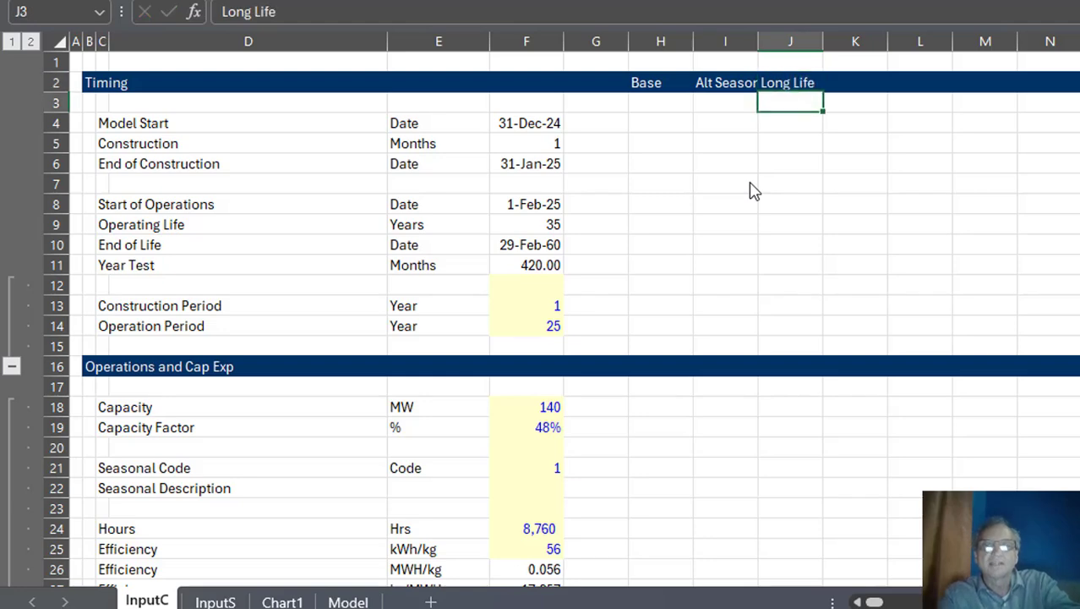
pyautogui.press('Tab')
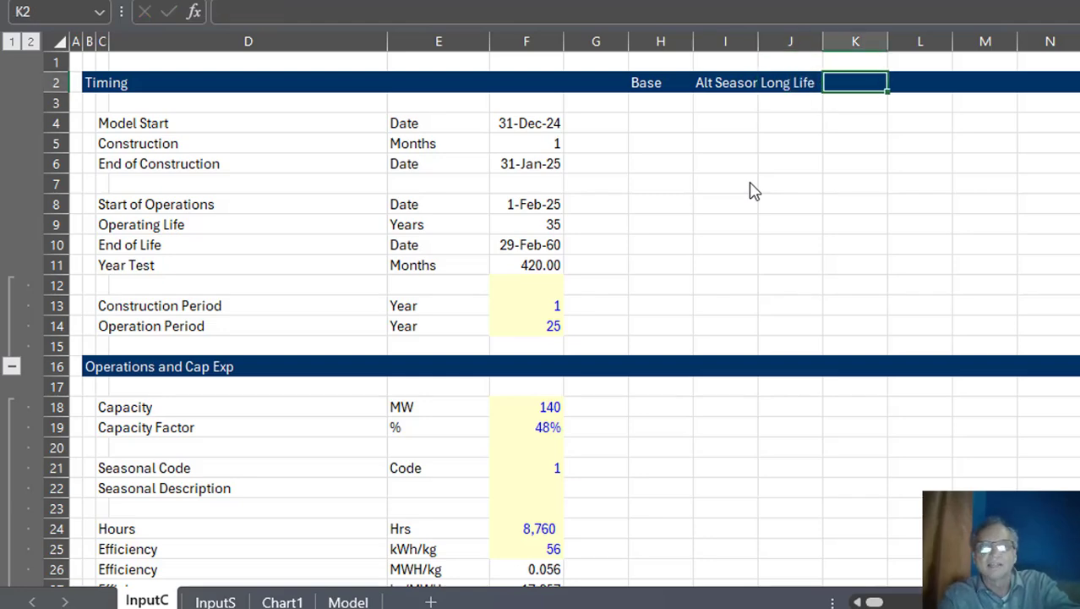
# - Enter the scenario heading High Inflation in K2, and check the scenario tables on the InputS sheet
pyautogui.write('High')
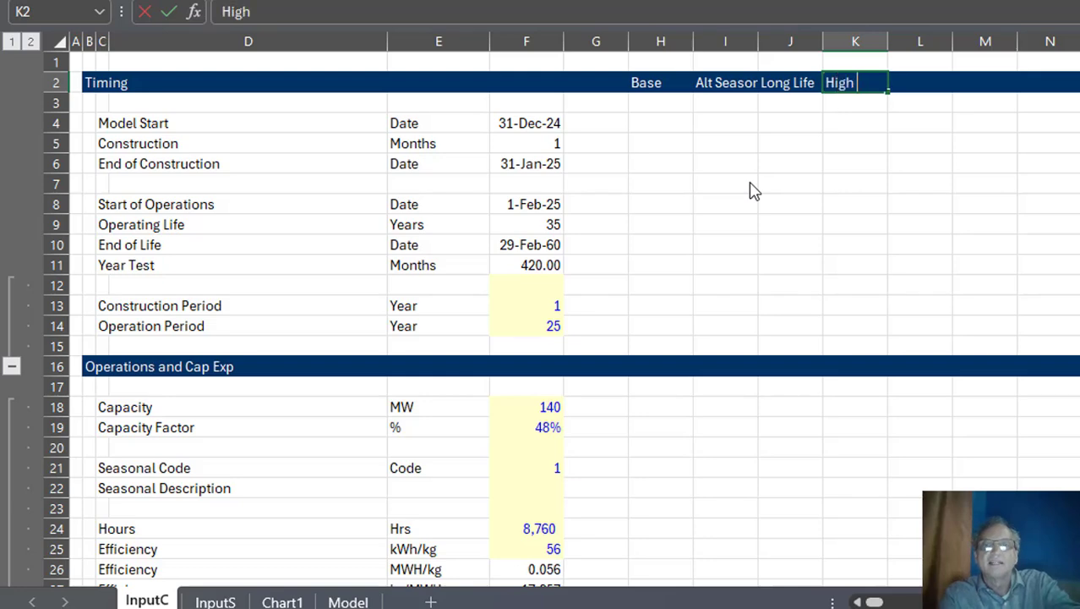
pyautogui.write(' Inflat')
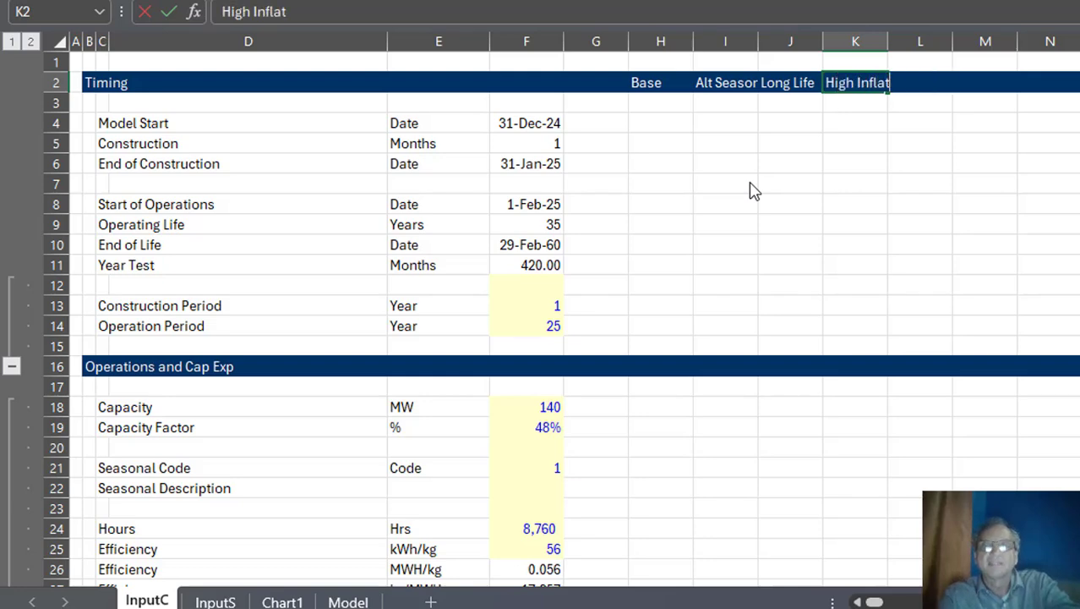
pyautogui.write('ion')
pyautogui.press('Return')
pyautogui.press('Up')
pyautogui.press('Right')
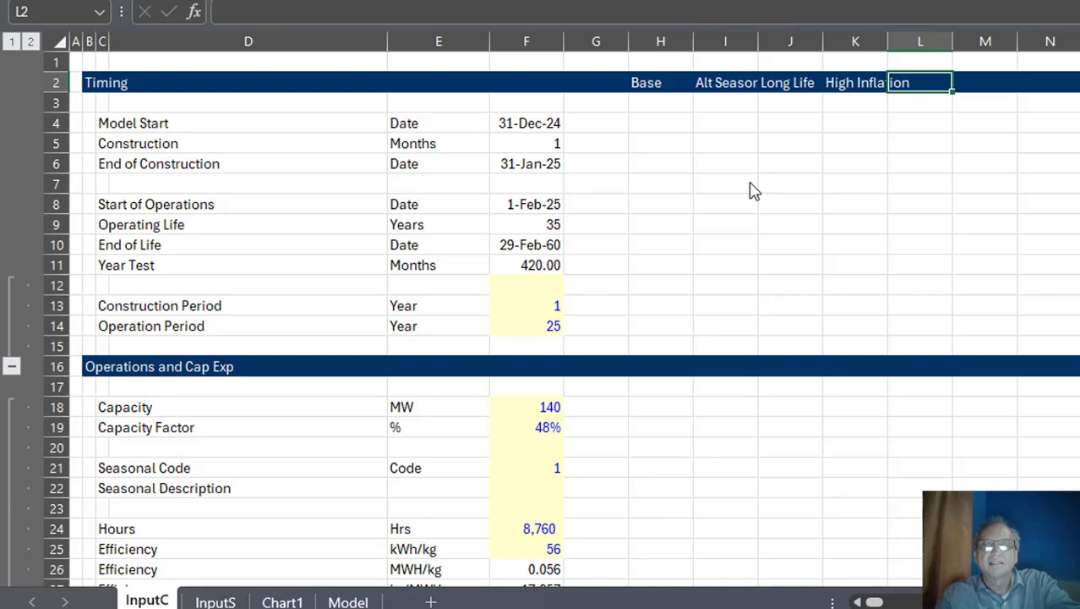
pyautogui.hotkey('ctrl', 'pagedown')
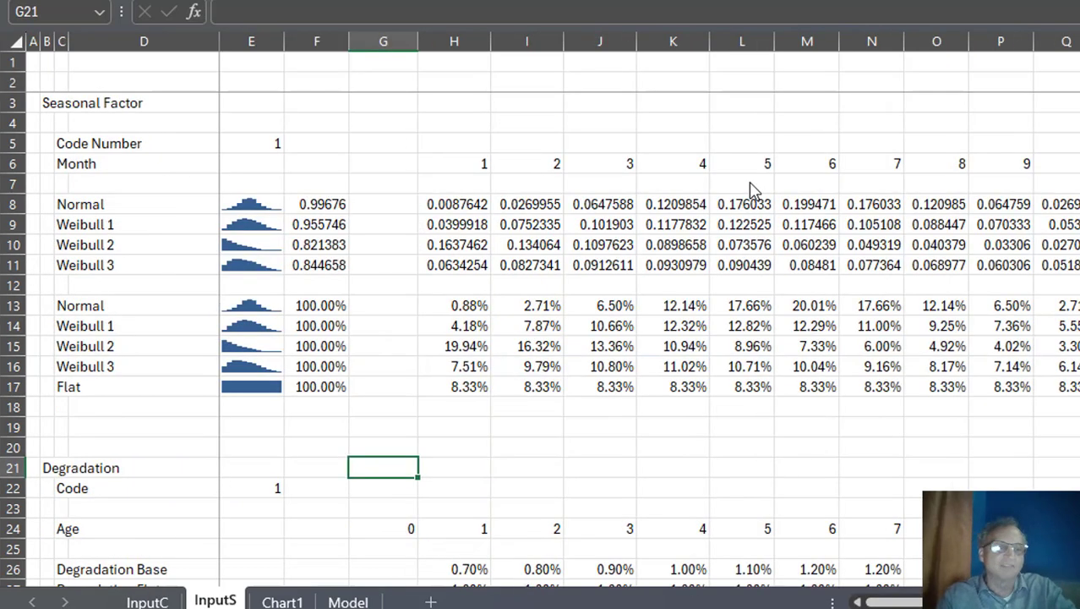
pyautogui.hotkey('ctrl', 'pageup')
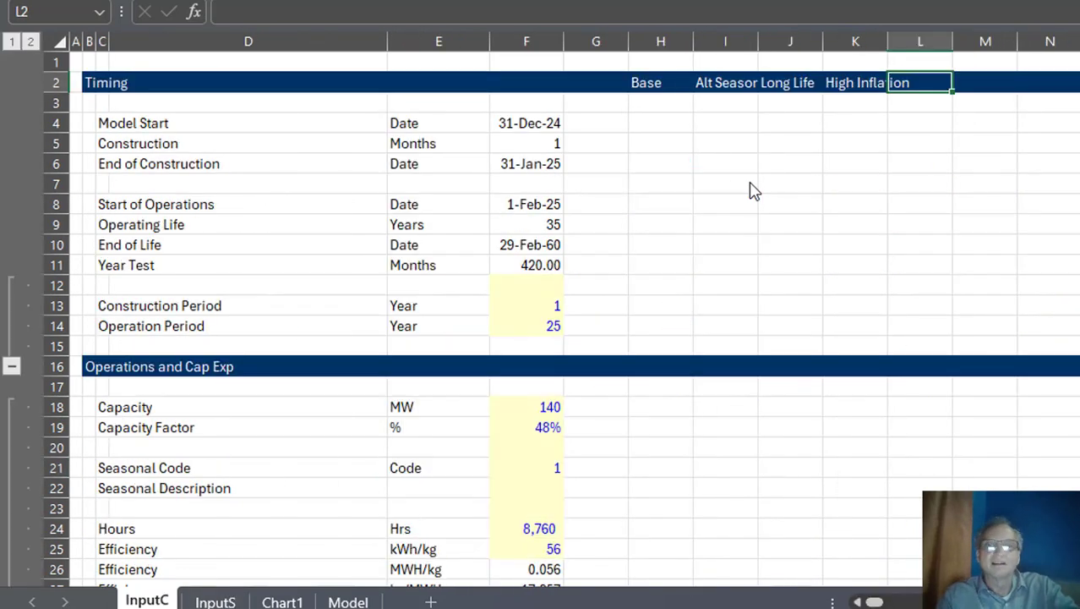
# - Enter the scenario heading Worse Degradation in L2 of the Timing header row
pyautogui.write('W')
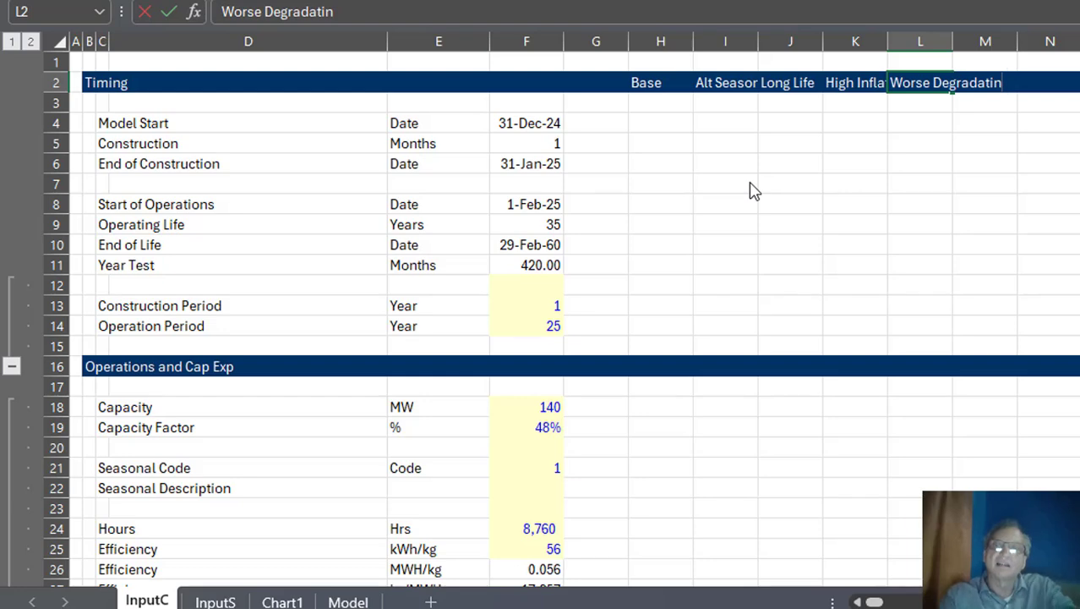
pyautogui.write('orse Degradation')
pyautogui.press('Return')
pyautogui.press('Up')
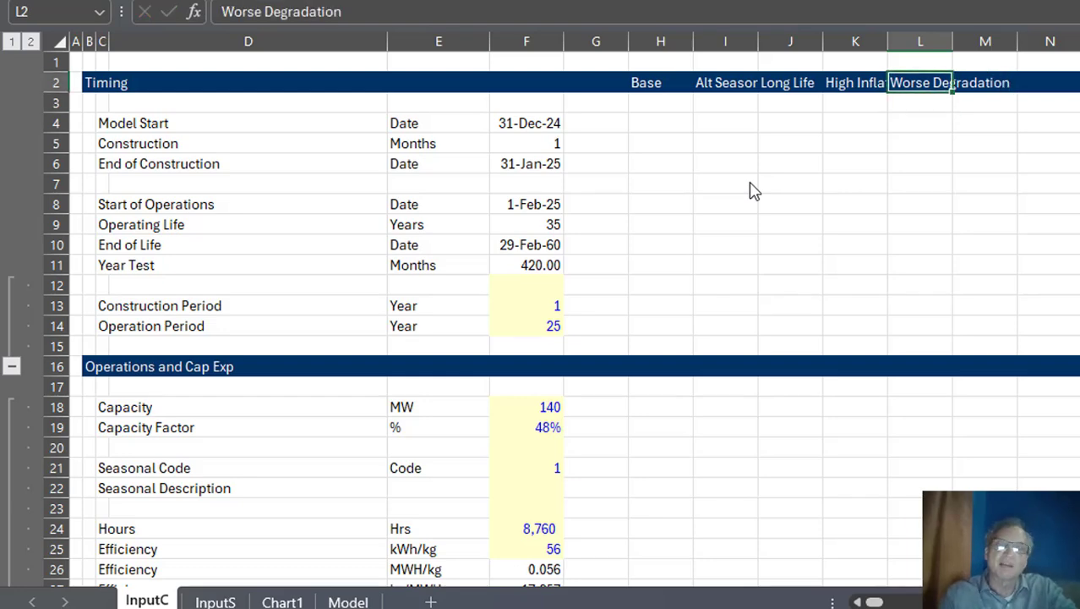
# - Wrap the text of the scenario headings in H2:L2 and centre them horizontally
pyautogui.press('Left')
pyautogui.press('Left')
pyautogui.press('Left')
pyautogui.press('Left')
pyautogui.hotkey('shift', 'Right')
pyautogui.hotkey('shift', 'Right')
pyautogui.hotkey('shift', 'Right')
pyautogui.hotkey('shift', 'Right')
pyautogui.hotkey('shift', 'Right')
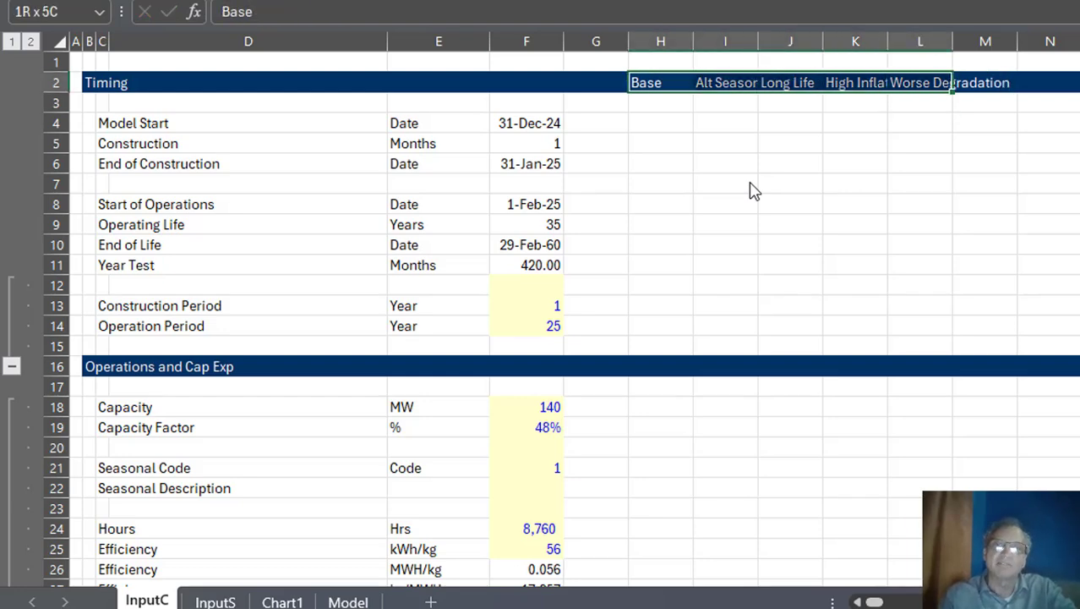
pyautogui.hotkey('shift', 'Left')
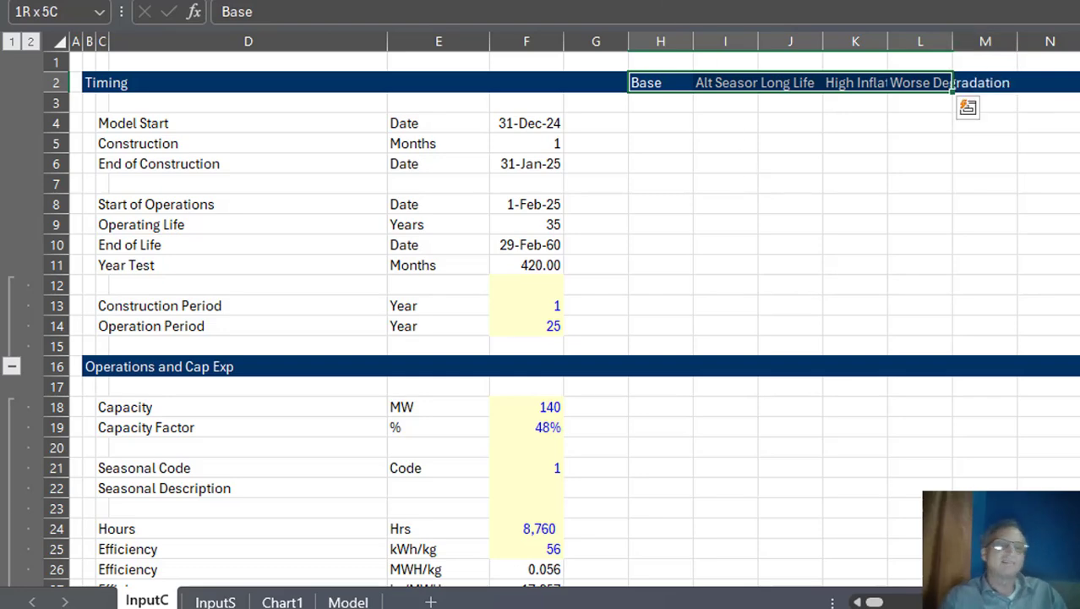
pyautogui.click(85, 0)
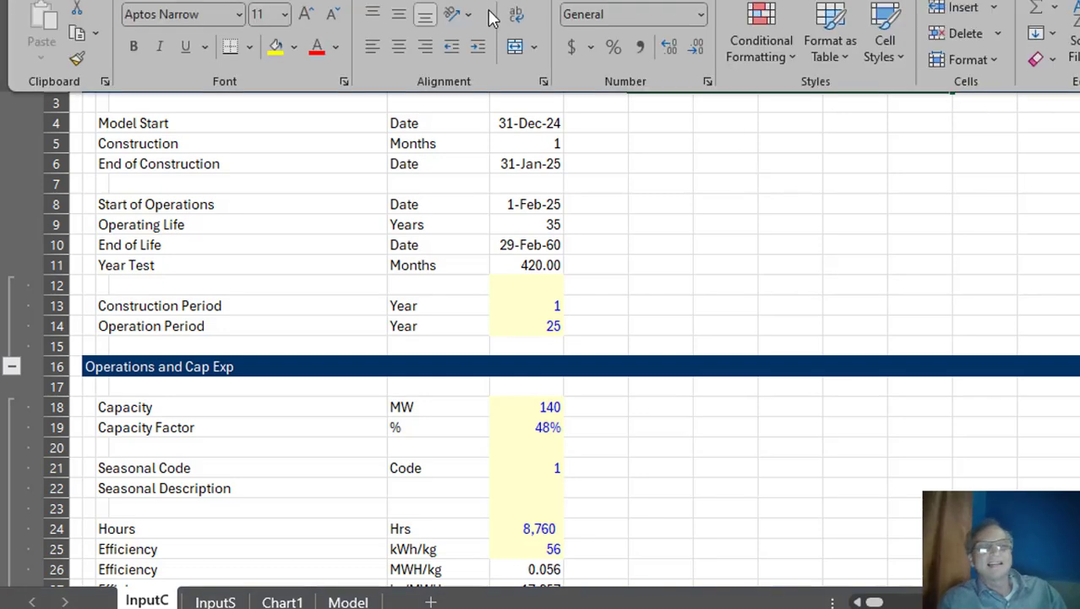
pyautogui.click(516, 14)
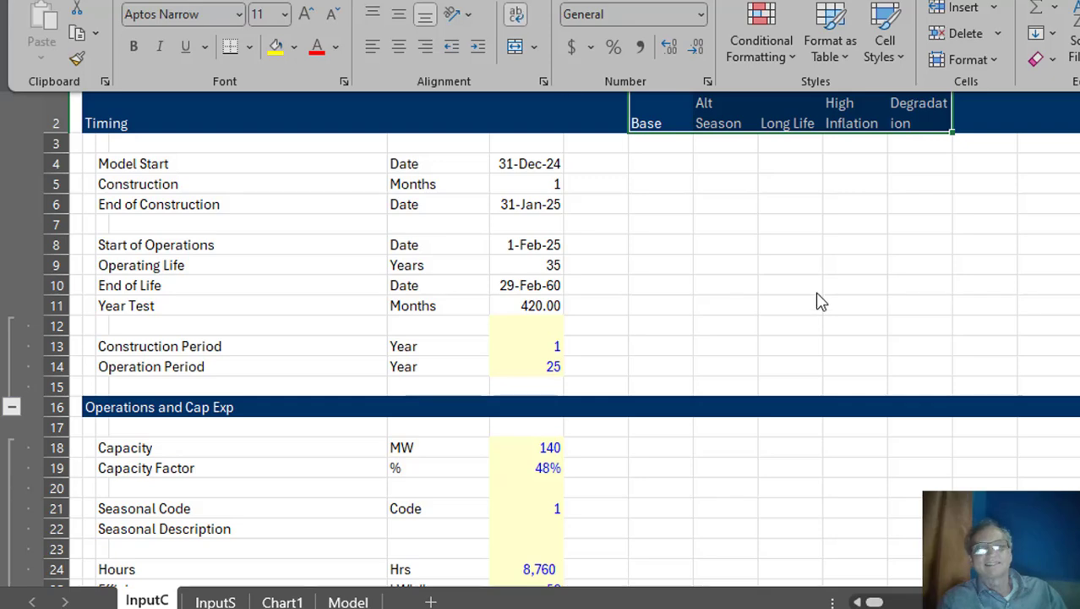
pyautogui.click(398, 46)
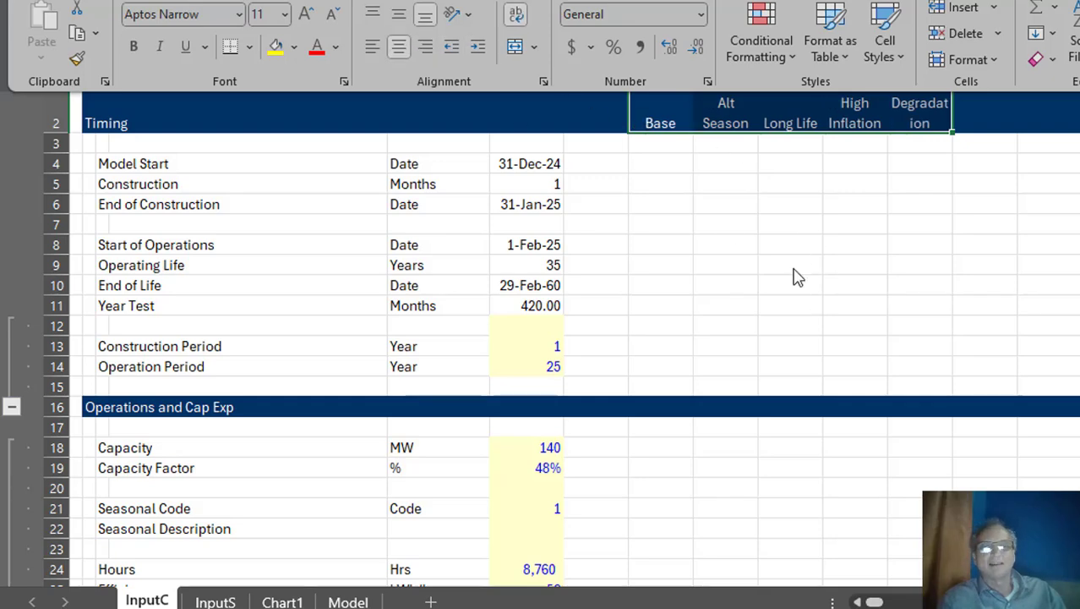
pyautogui.press('Escape')
pyautogui.press('Up')
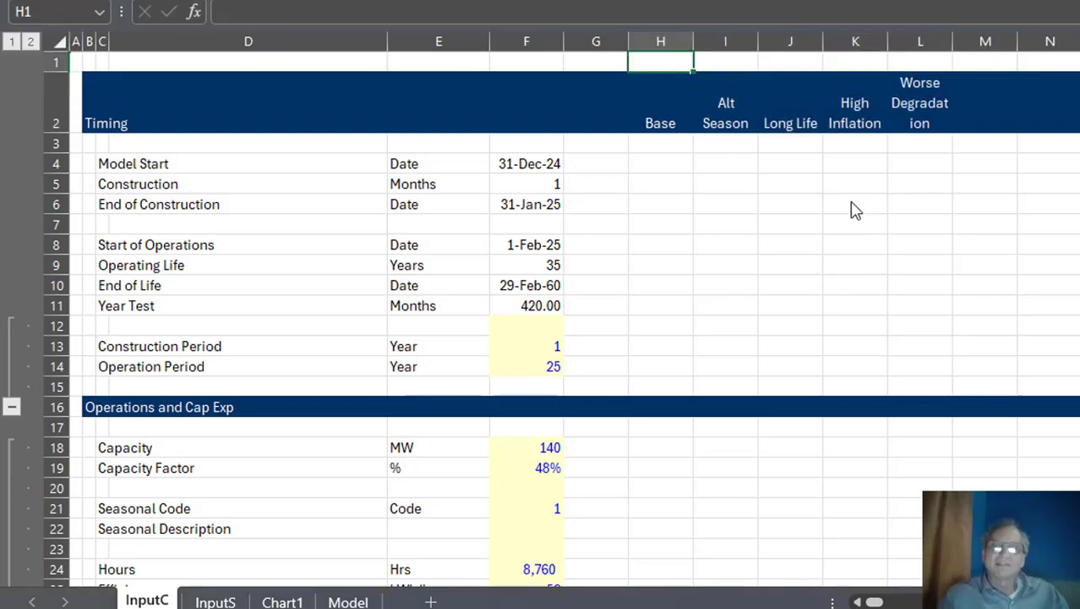
pyautogui.press('Down')
pyautogui.press('Right')
pyautogui.press('Right')
pyautogui.press('Right')
pyautogui.press('Right')
pyautogui.press('Right')
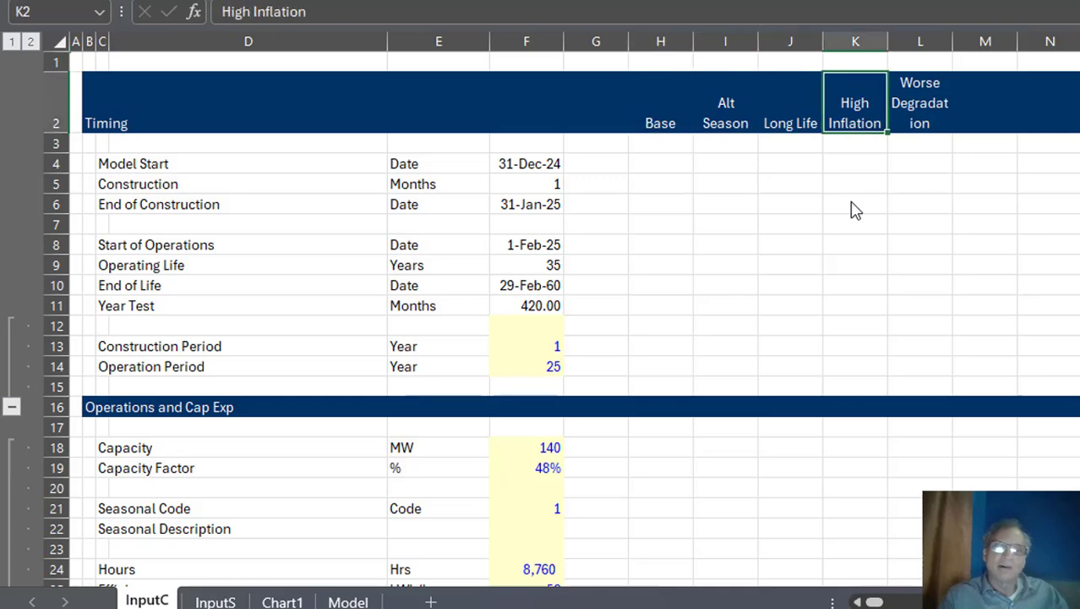
pyautogui.press('Left')
pyautogui.press('Left')
pyautogui.press('Left')
pyautogui.press('Left')
pyautogui.press('Left')
pyautogui.press('Left')
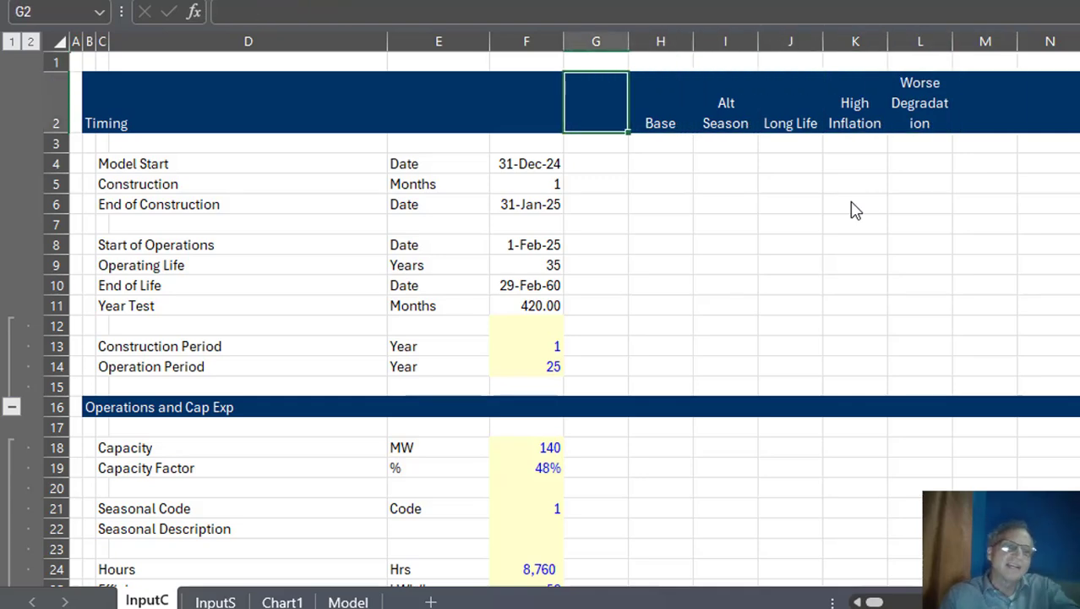
# - Insert two blank rows above the Timing header row
pyautogui.press('Home')
pyautogui.hotkey('shift', 'space')
pyautogui.hotkey('ctrl', 'shift', '+')
pyautogui.hotkey('ctrl', 'shift', '+')
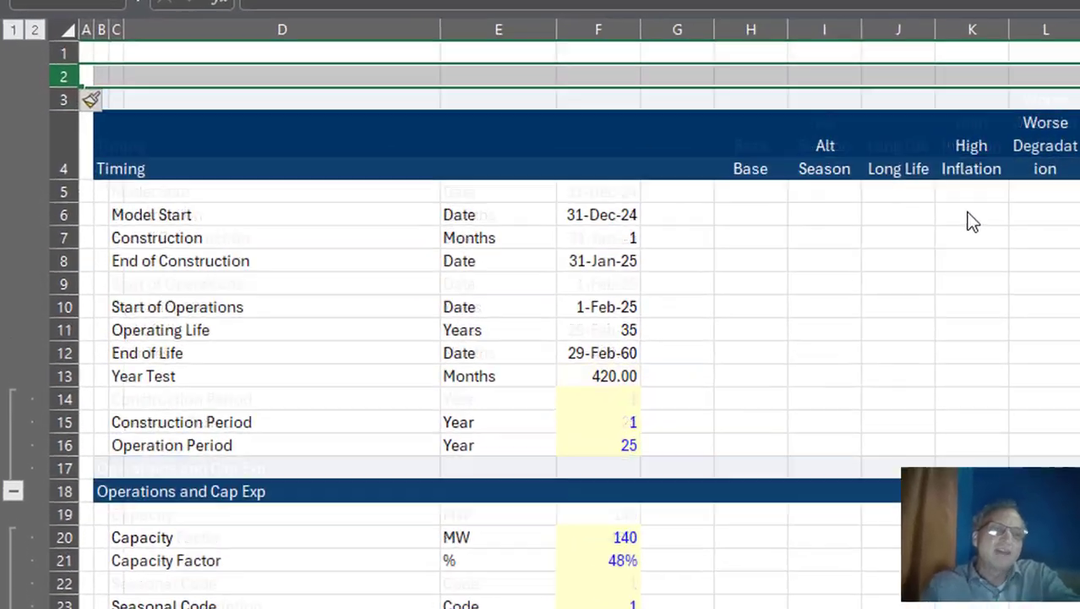
# - Add the label Scenario in C2 and enter scenario number 1 in E2
pyautogui.press('Right')
pyautogui.press('Right')
pyautogui.write('S')
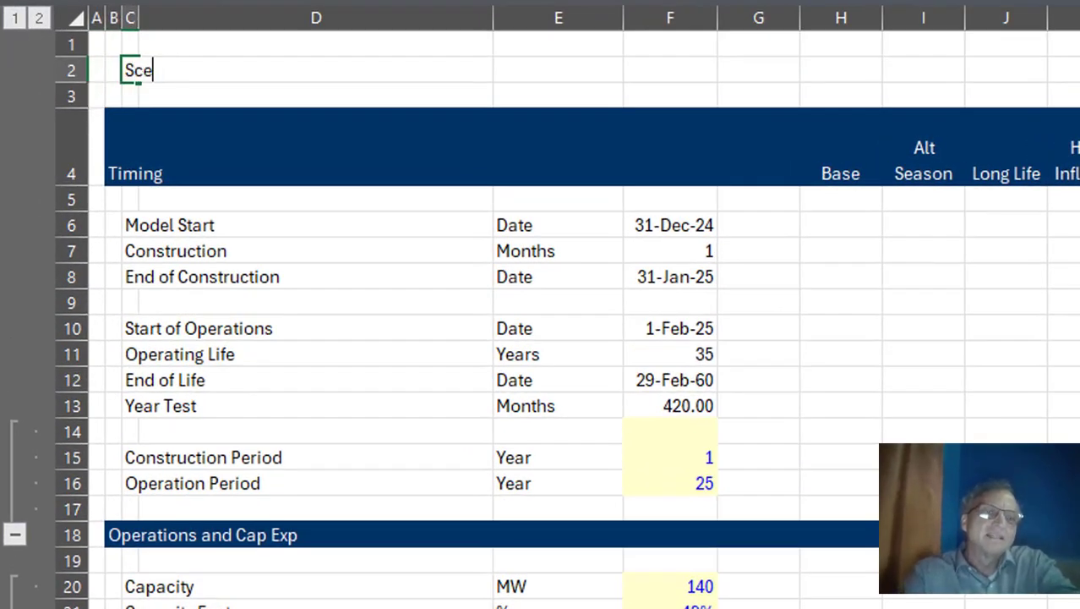
pyautogui.write('cenario')
pyautogui.hotkey('ctrl', 'Return')
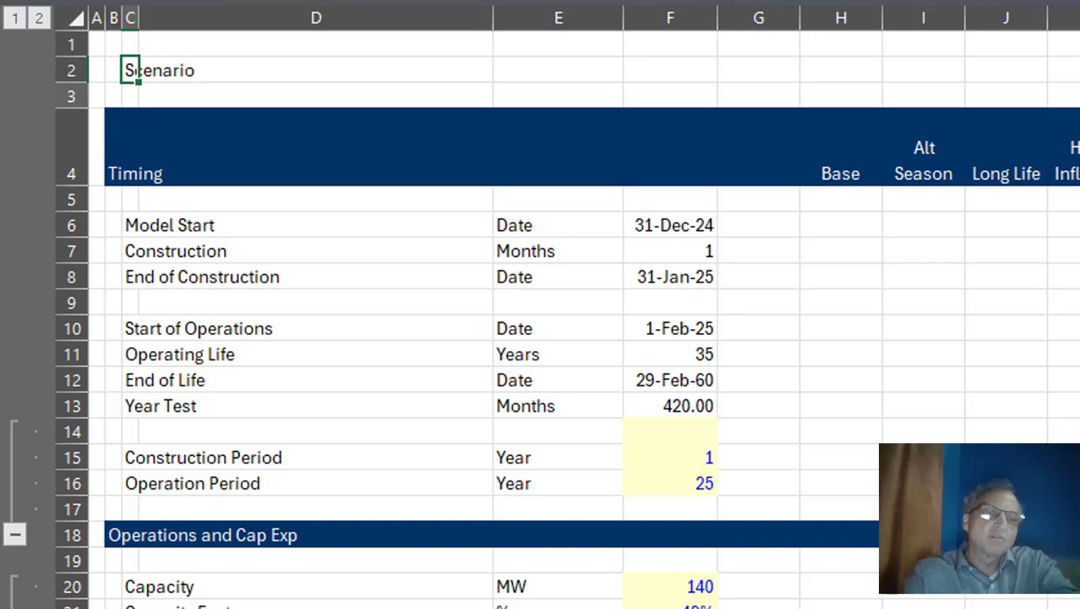
pyautogui.press('Right')
pyautogui.press('Right')
pyautogui.write('1')
pyautogui.press('Return')
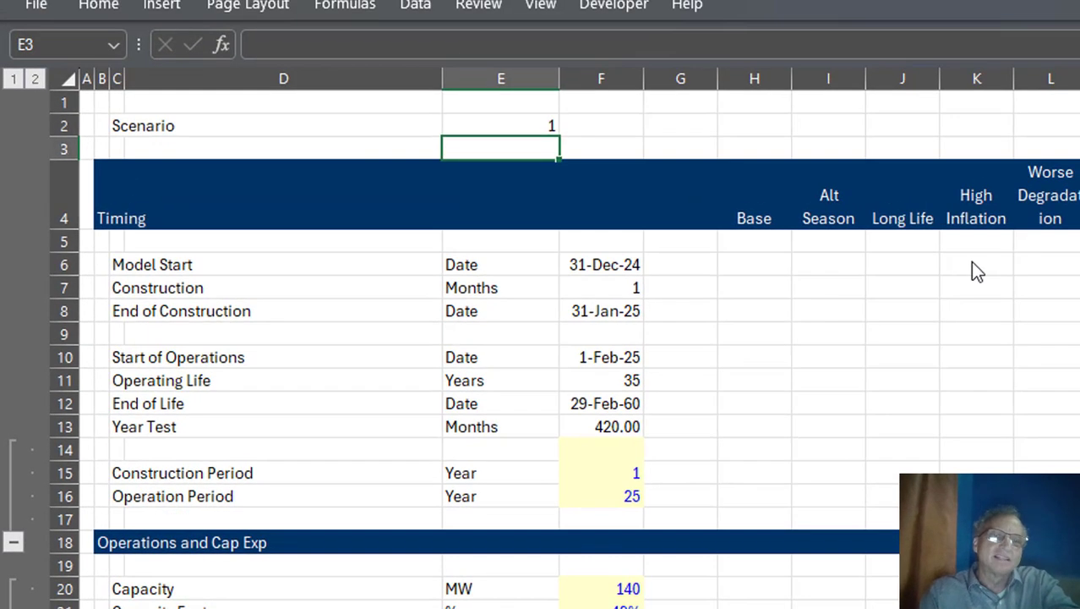
pyautogui.press('Up')
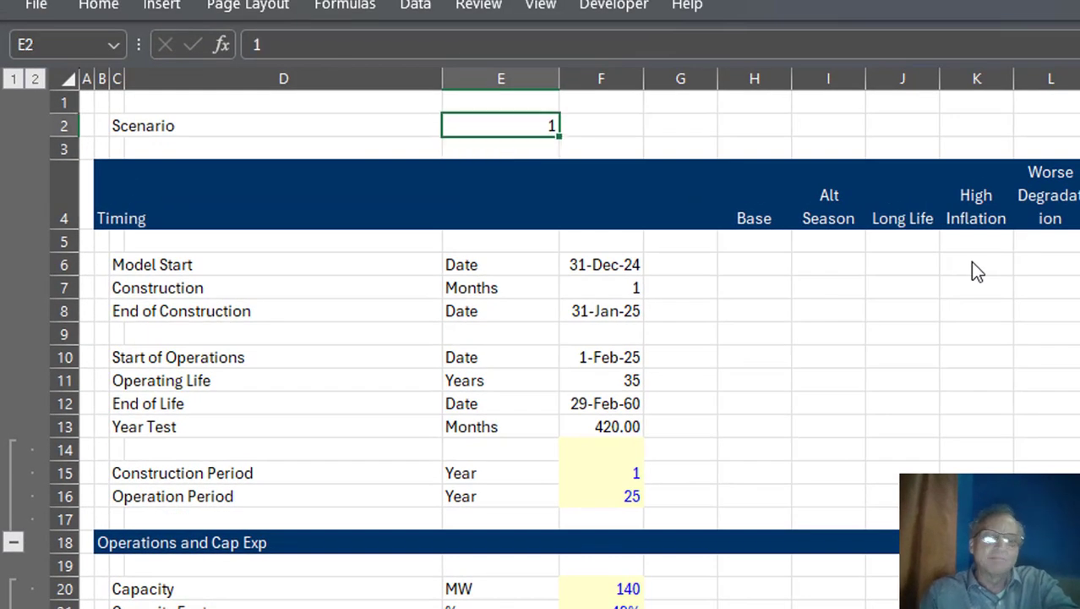
pyautogui.press('Down')
pyautogui.press('Down')
pyautogui.press('Right')
pyautogui.write('=')
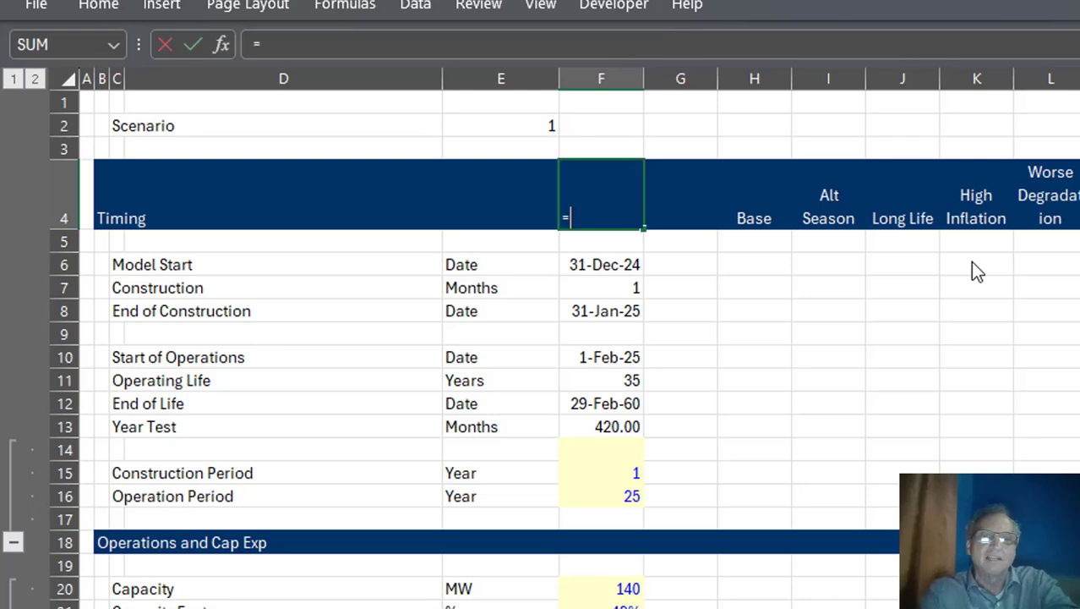
pyautogui.write('ine')
pyautogui.press('Tab')
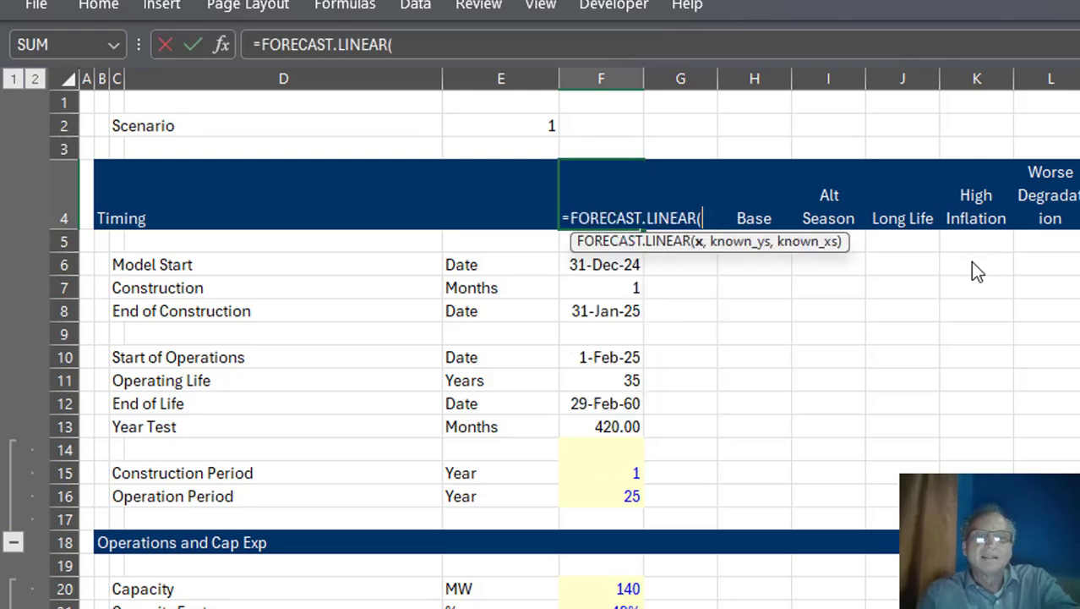
pyautogui.press('Escape')
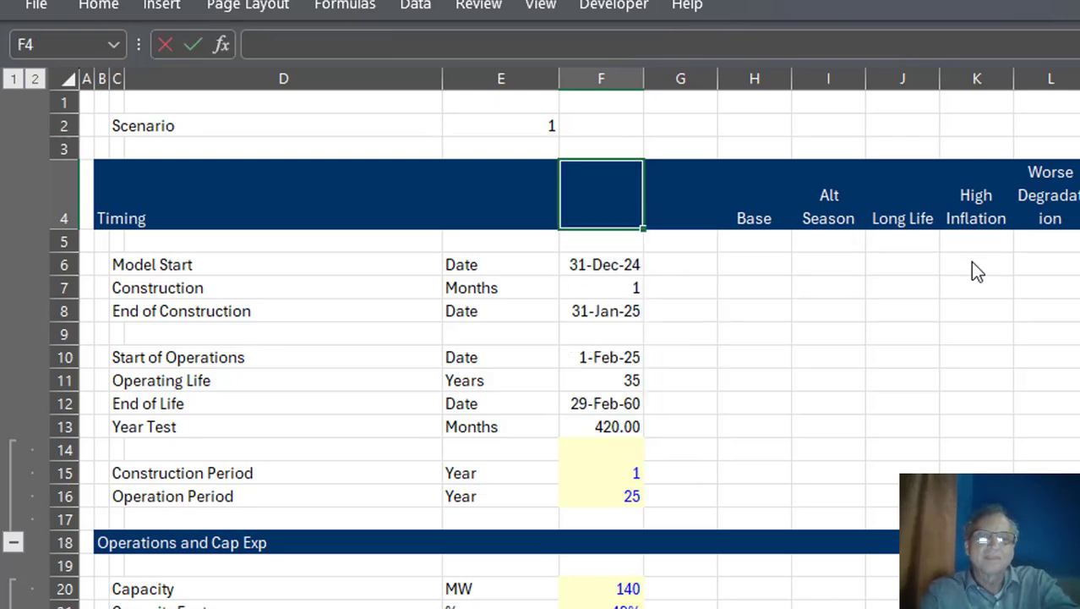
# - Start an INDEX formula in F4 with the scenario heading range H4:S4 as its array
pyautogui.write('=In')
pyautogui.press('Tab')
pyautogui.press('Return')
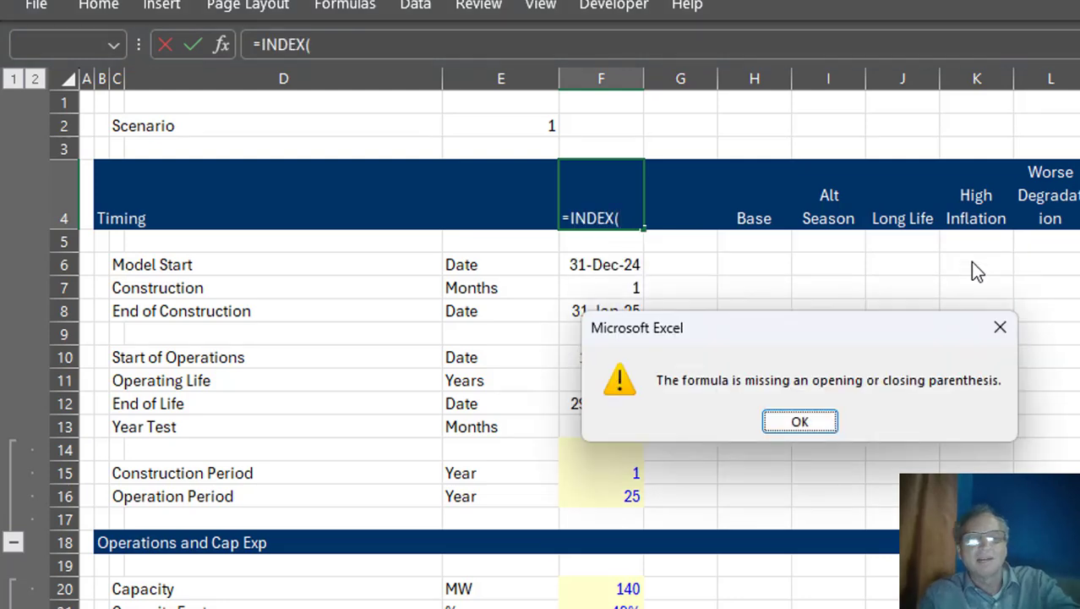
pyautogui.press('Return')
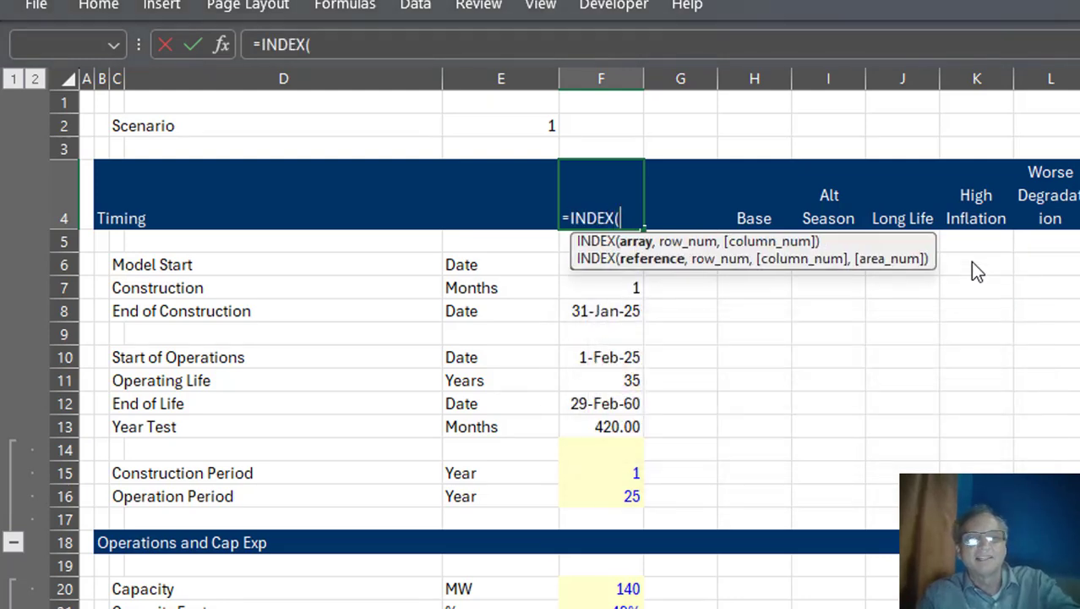
pyautogui.click(753, 218)
pyautogui.hotkey('shift', 'Right')
pyautogui.hotkey('shift', 'Right')
pyautogui.hotkey('shift', 'Right')
pyautogui.hotkey('shift', 'Right')
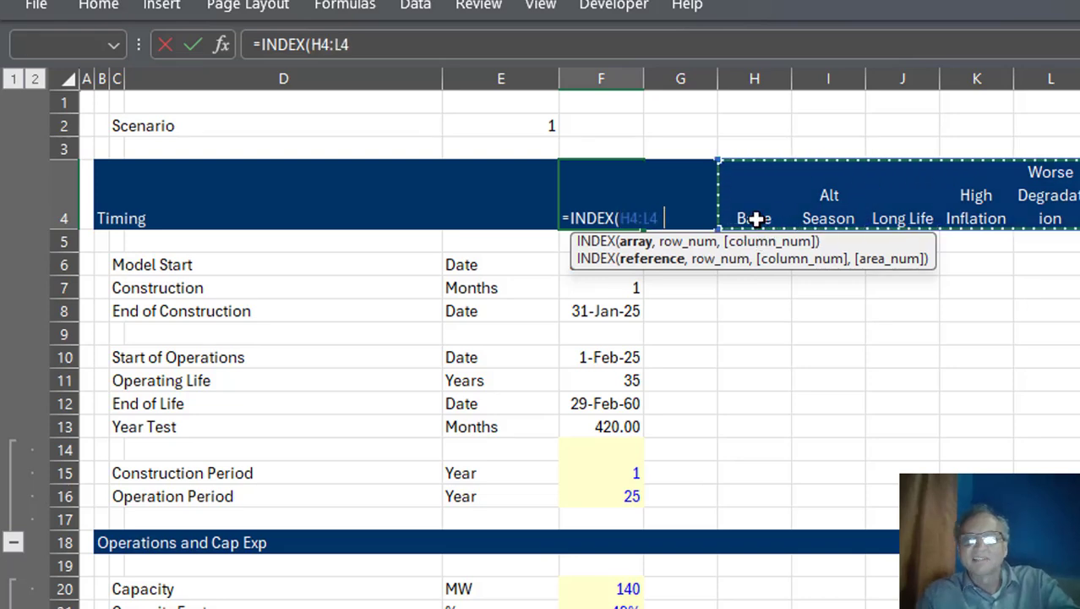
pyautogui.hotkey('shift', 'Right')
pyautogui.hotkey('shift', 'Right')
pyautogui.hotkey('shift', 'Right')
pyautogui.hotkey('shift', 'Right')
pyautogui.hotkey('shift', 'Right')
pyautogui.hotkey('shift', 'Right')
pyautogui.hotkey('shift', 'Right')
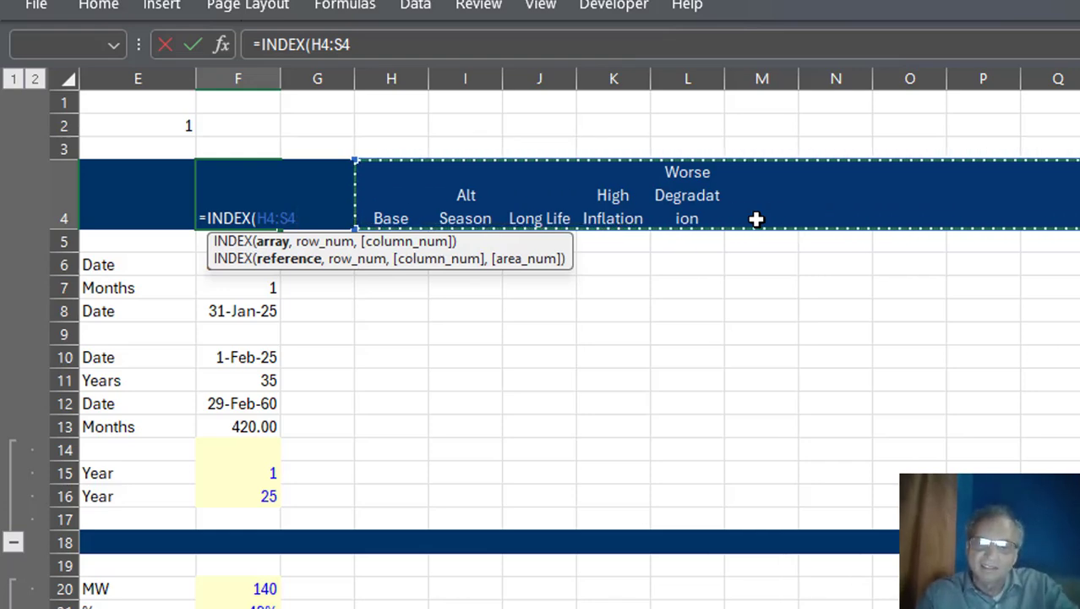
# - Complete the INDEX formula in F4 with the scenario number as the absolute reference $E$2
pyautogui.write(',')
pyautogui.press('Up')
pyautogui.press('Up')
pyautogui.press('Up')
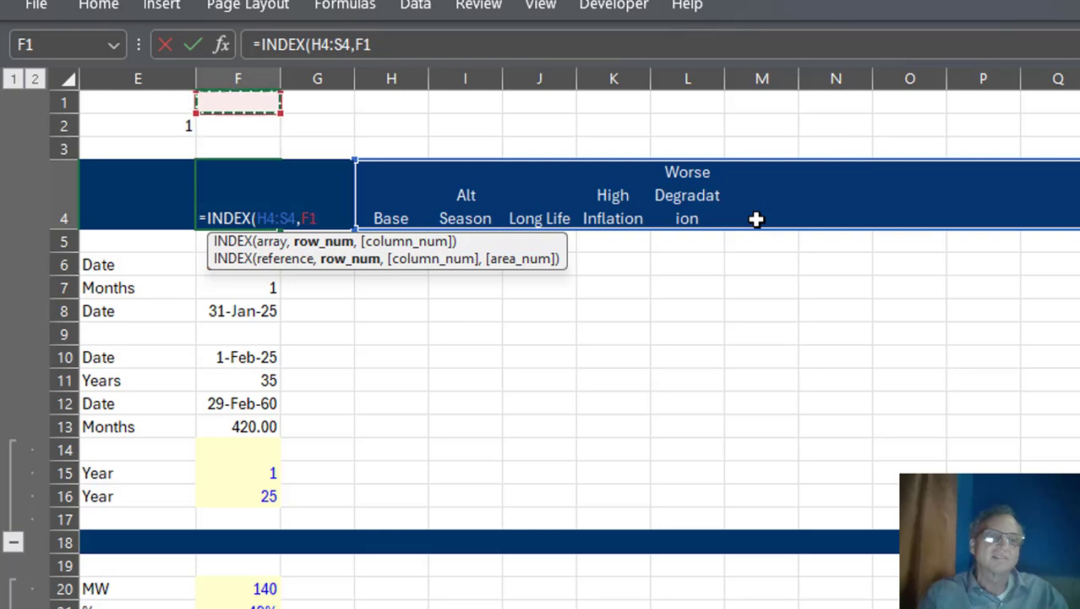
pyautogui.press('Down')
pyautogui.press('Left')
pyautogui.press('F4')
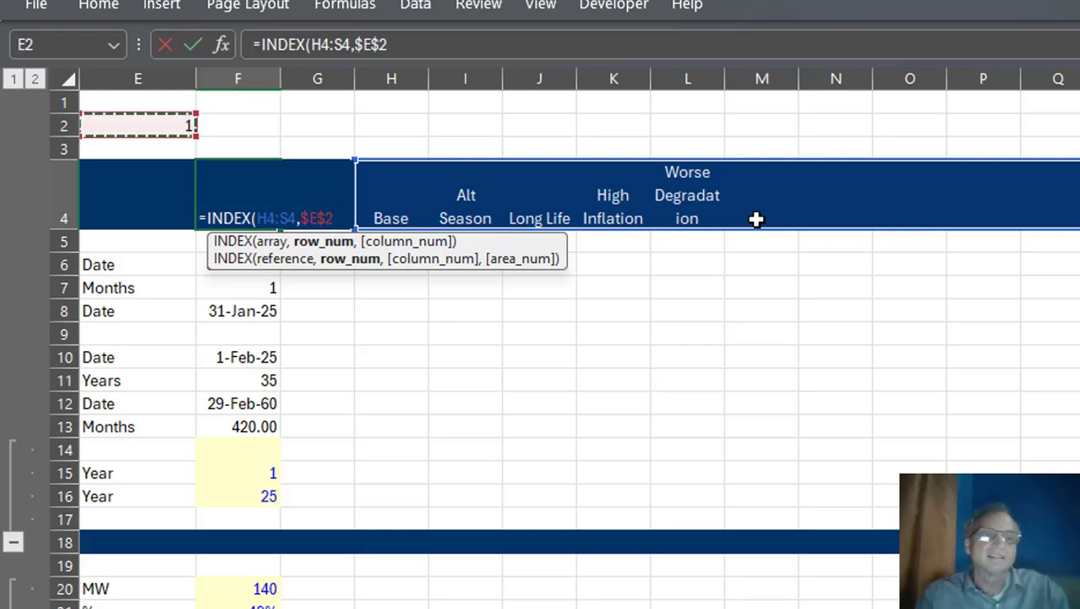
pyautogui.press('Return')
# - Freeze the panes at F5 so that rows 1 to 4 and the label columns A to E stay in view
pyautogui.press('Up')
pyautogui.press('Left')
pyautogui.press('Left')
pyautogui.press('Left')
pyautogui.press('Left')
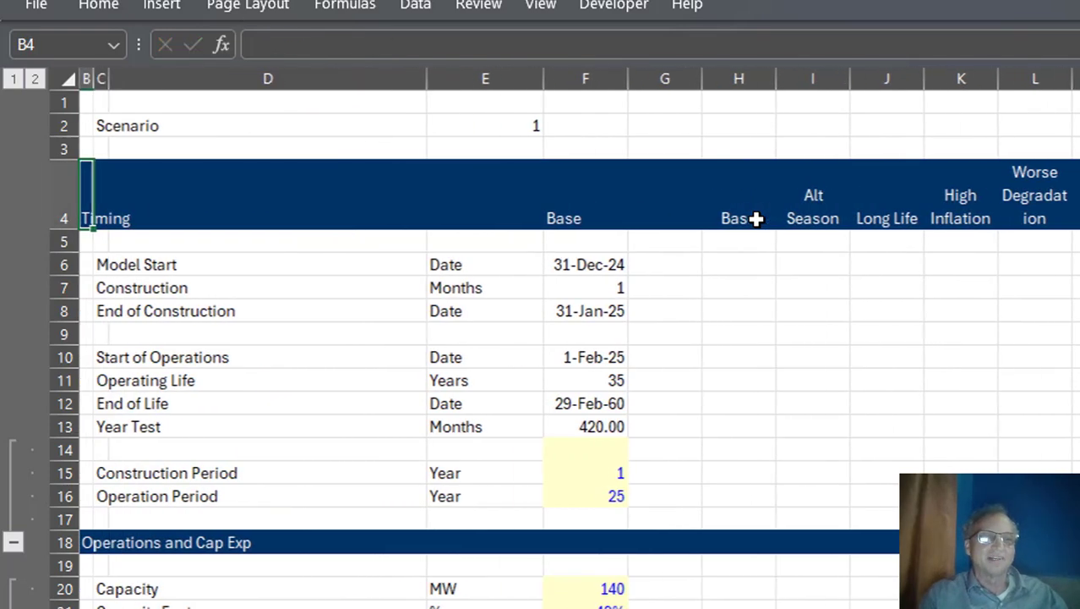
pyautogui.press('Left')
pyautogui.press('Down')
pyautogui.press('Up')
pyautogui.press('Up')
pyautogui.press('Right')
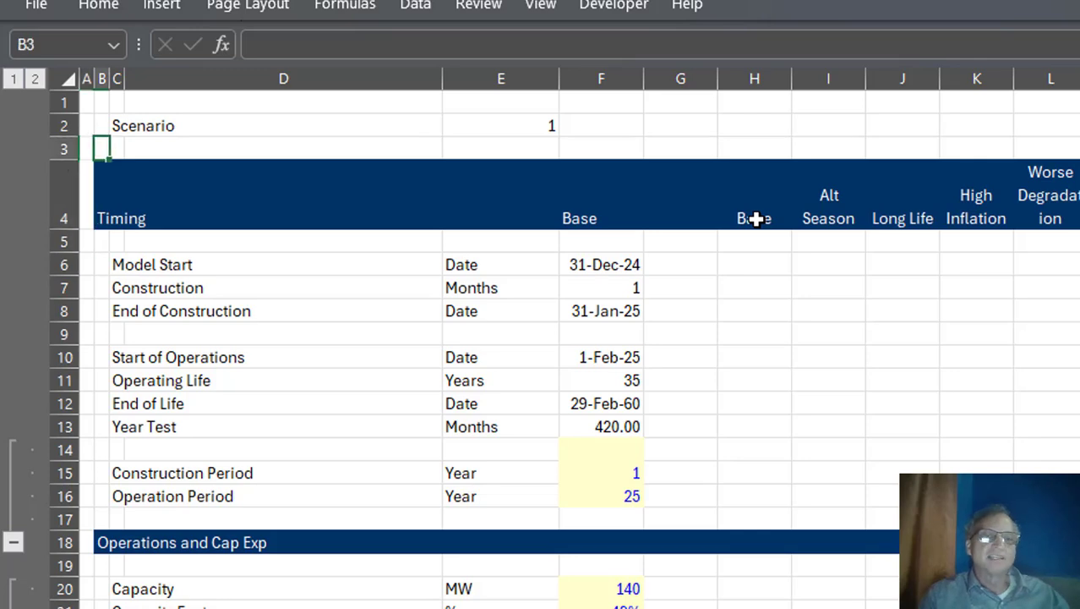
pyautogui.press('Down')
pyautogui.press('Down')
pyautogui.press('Right')
pyautogui.press('Right')
pyautogui.press('Right')
pyautogui.press('Right')
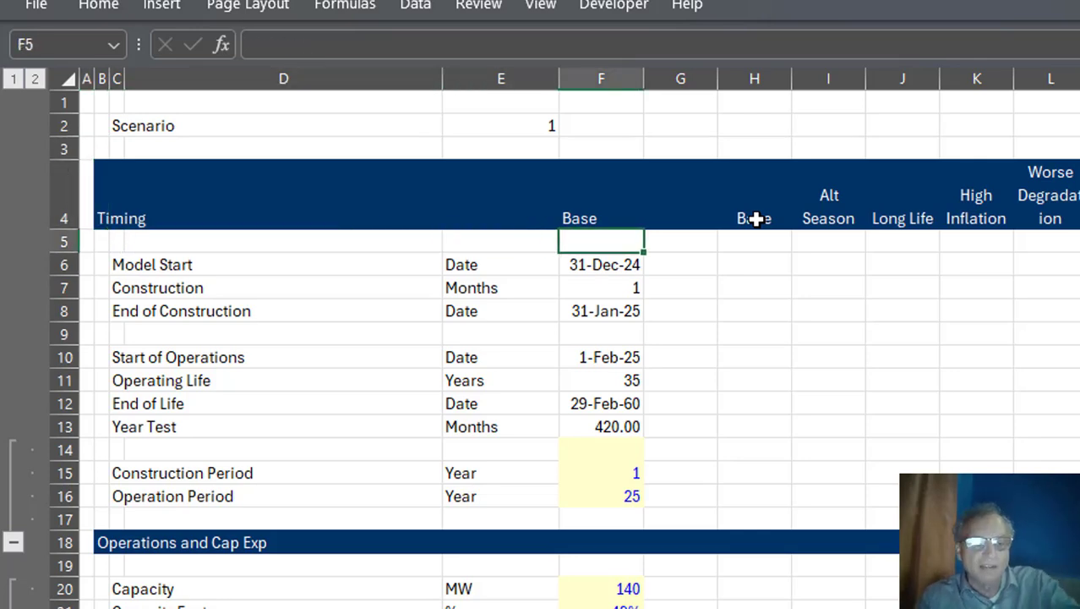
pyautogui.hotkey('alt', 'w')
pyautogui.press('f')
pyautogui.press('f')
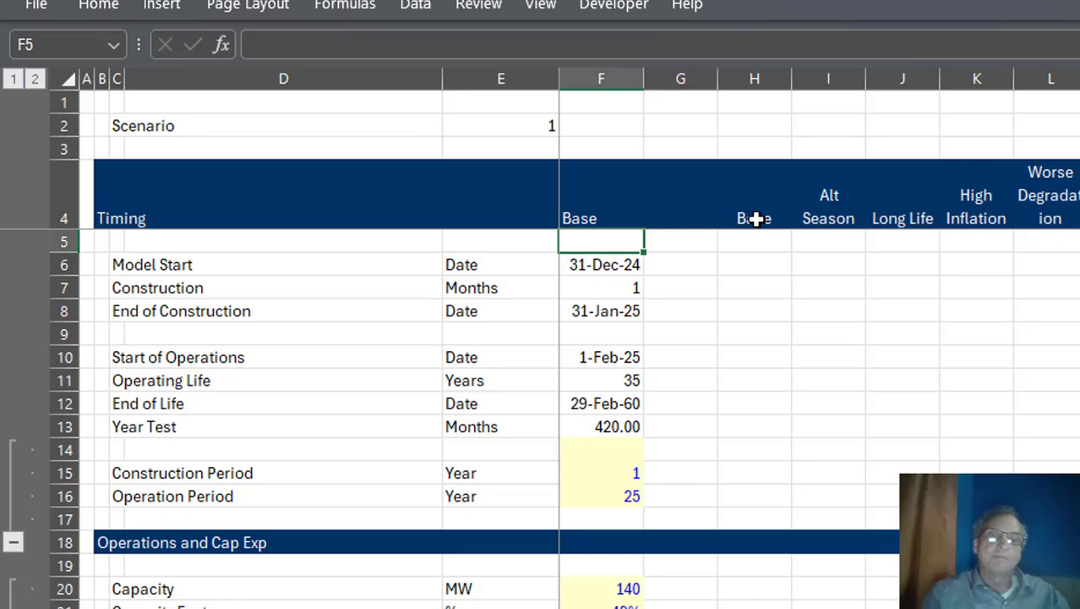
# - Copy the input values in F6:F52 into the Base scenario column, starting at H6
pyautogui.press('Down')
pyautogui.hotkey('shift', 'pagedown')
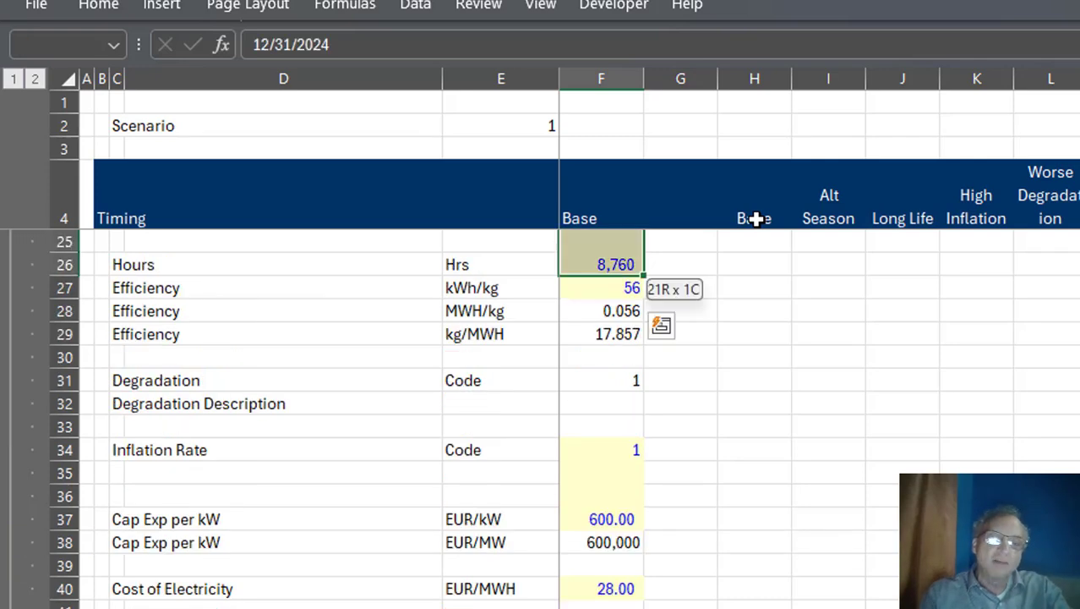
pyautogui.hotkey('shift', 'pagedown')
pyautogui.hotkey('shift', 'pagedown')
pyautogui.hotkey('shift', 'pageup')
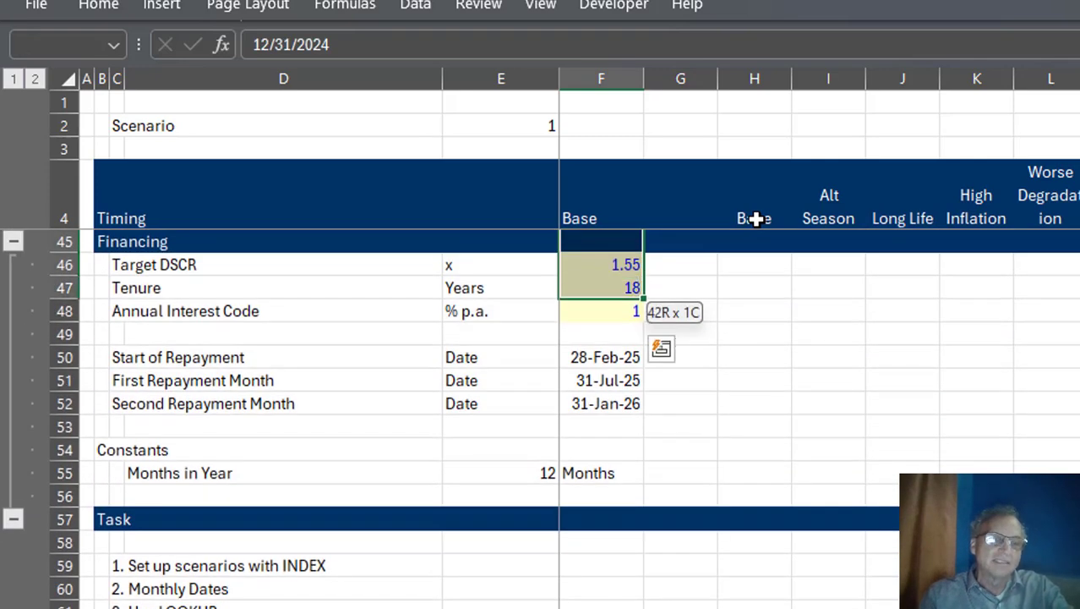
pyautogui.hotkey('shift', 'Down')
pyautogui.hotkey('shift', 'Down')
pyautogui.hotkey('shift', 'Down')
pyautogui.hotkey('shift', 'Down')
pyautogui.hotkey('shift', 'Down')
pyautogui.hotkey('shift', 'Down')
pyautogui.hotkey('shift', 'Down')
pyautogui.hotkey('shift', 'Up')
pyautogui.hotkey('shift', 'Up')
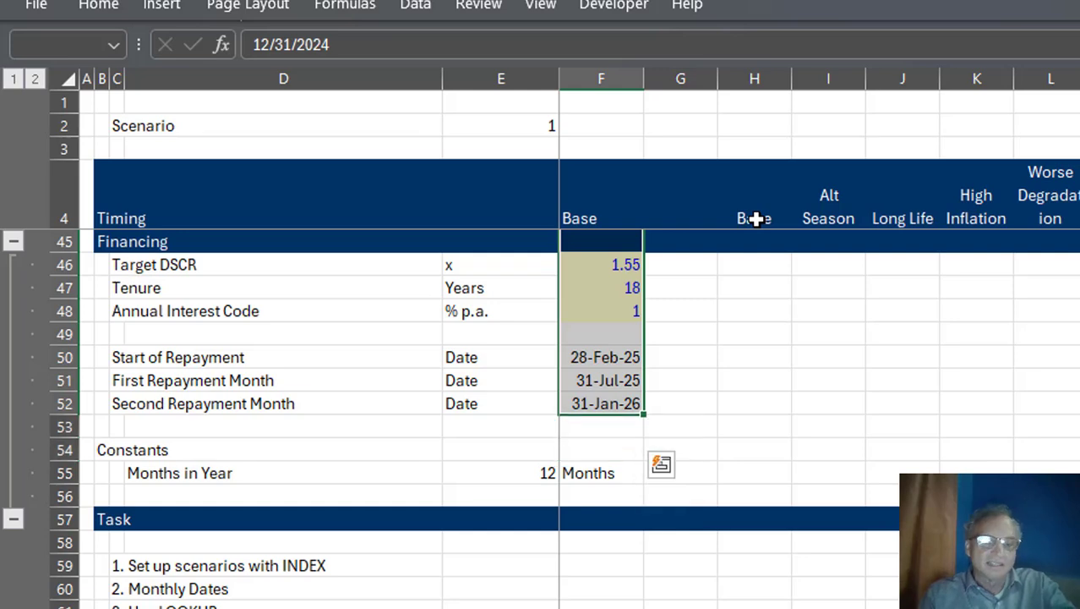
pyautogui.press('Right')
pyautogui.press('Right')
pyautogui.hotkey('ctrl', 'v')
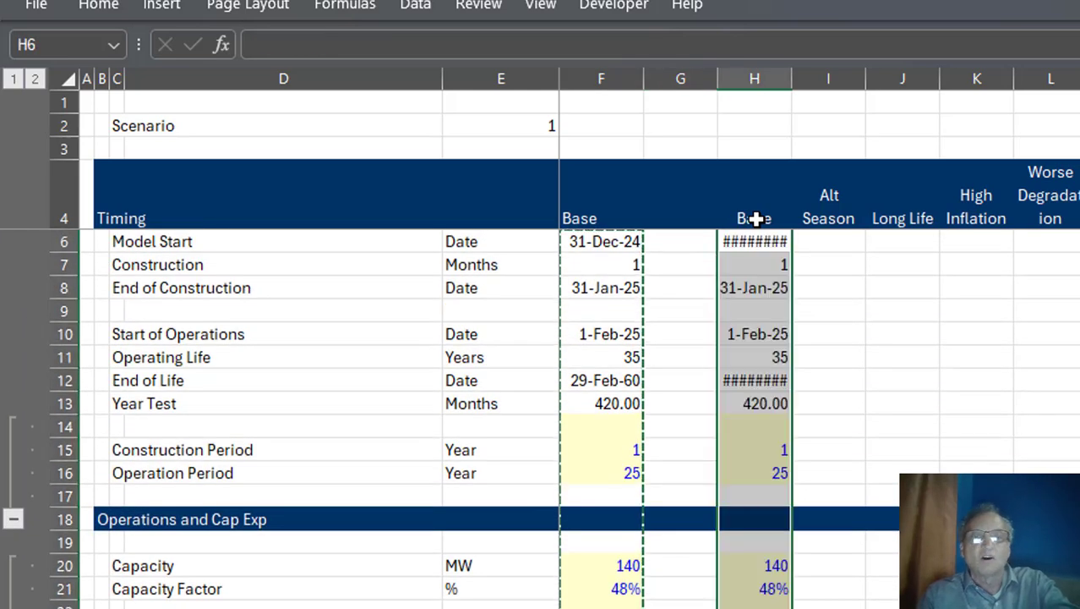
# - Paste the copied inputs into the Alt Season, Long Life, High Inflation and Worse Degradation columns, starting at row 6 of I to L
pyautogui.press('Right')
pyautogui.hotkey('ctrl', 'v')
pyautogui.press('Right')
pyautogui.hotkey('ctrl', 'v')
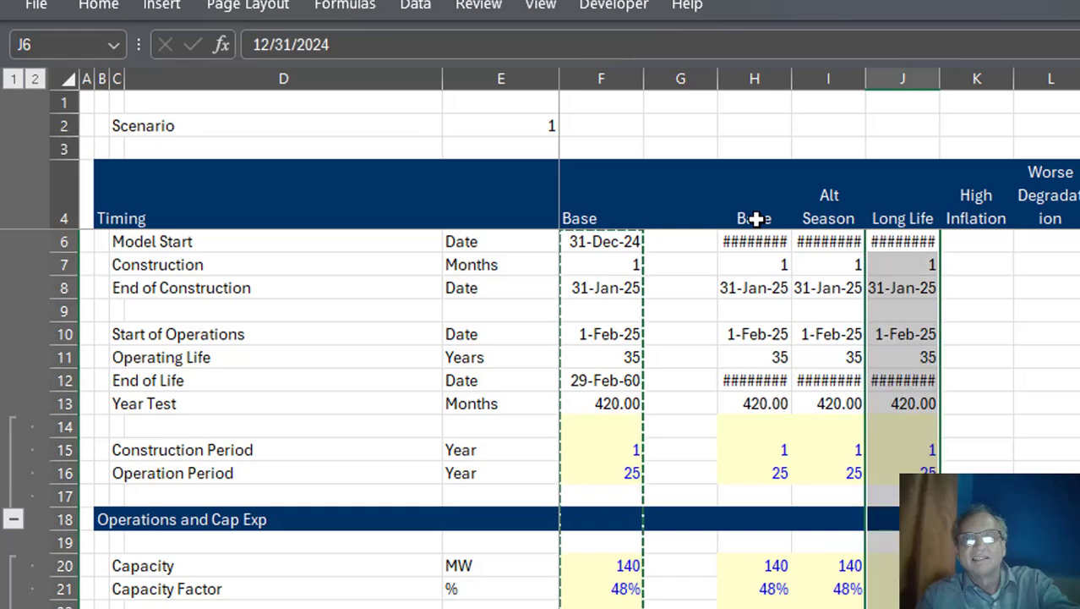
pyautogui.press('Right')
pyautogui.hotkey('ctrl', 'v')
pyautogui.press('Right')
pyautogui.hotkey('ctrl', 'v')
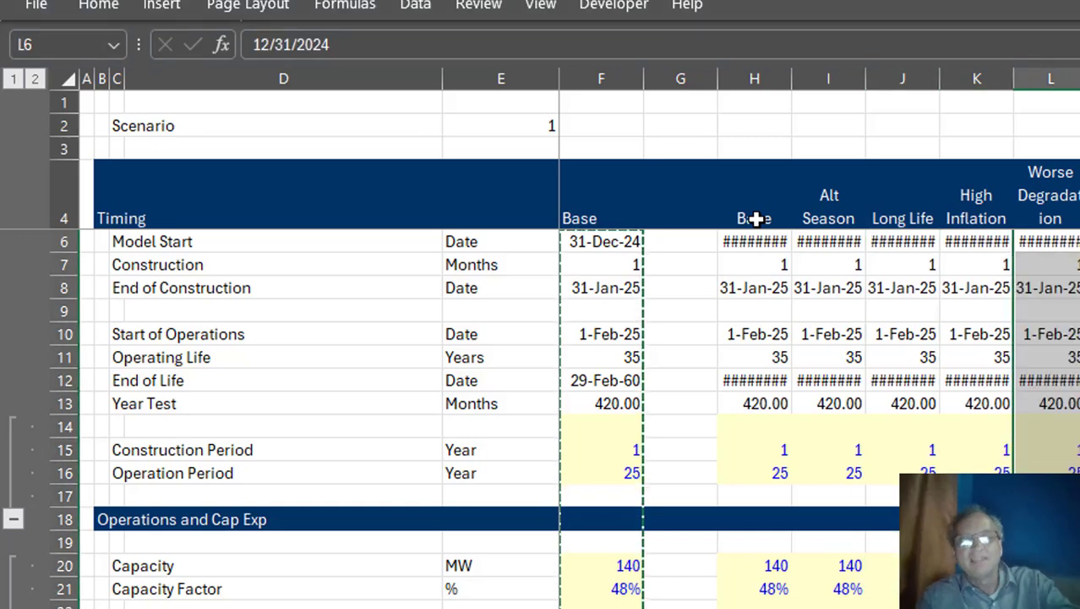
pyautogui.press('Left')
pyautogui.press('Left')
pyautogui.press('Left')
pyautogui.press('Left')
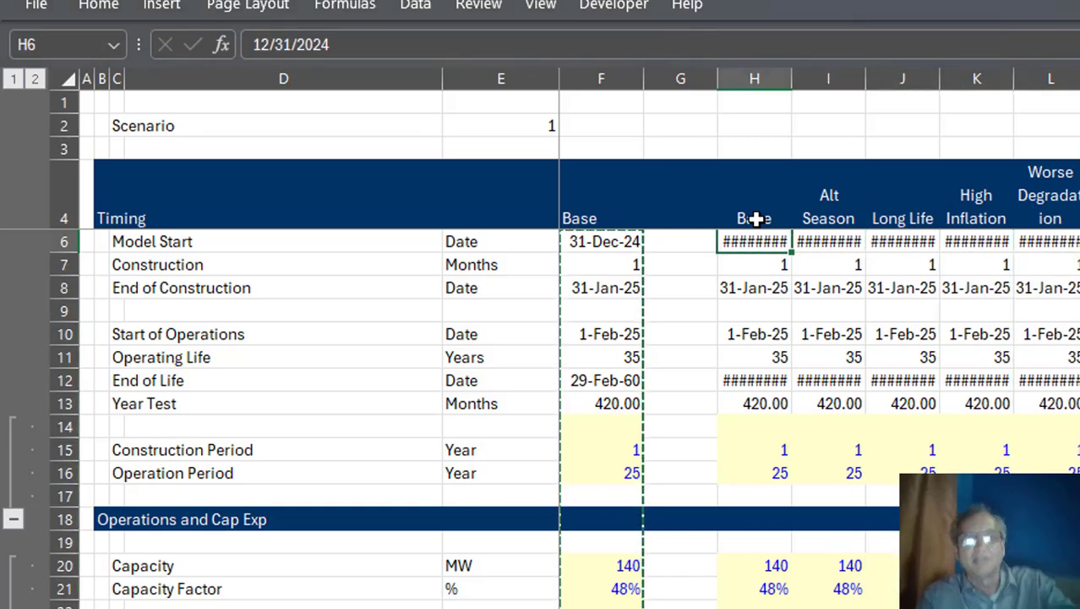
# - Widen the scenario columns H to L to one equal width so the dates display in full
pyautogui.hotkey('ctrl', 'space')
pyautogui.hotkey('shift', 'Right')
pyautogui.hotkey('shift', 'Right')
pyautogui.hotkey('shift', 'Right')
pyautogui.hotkey('shift', 'Right')
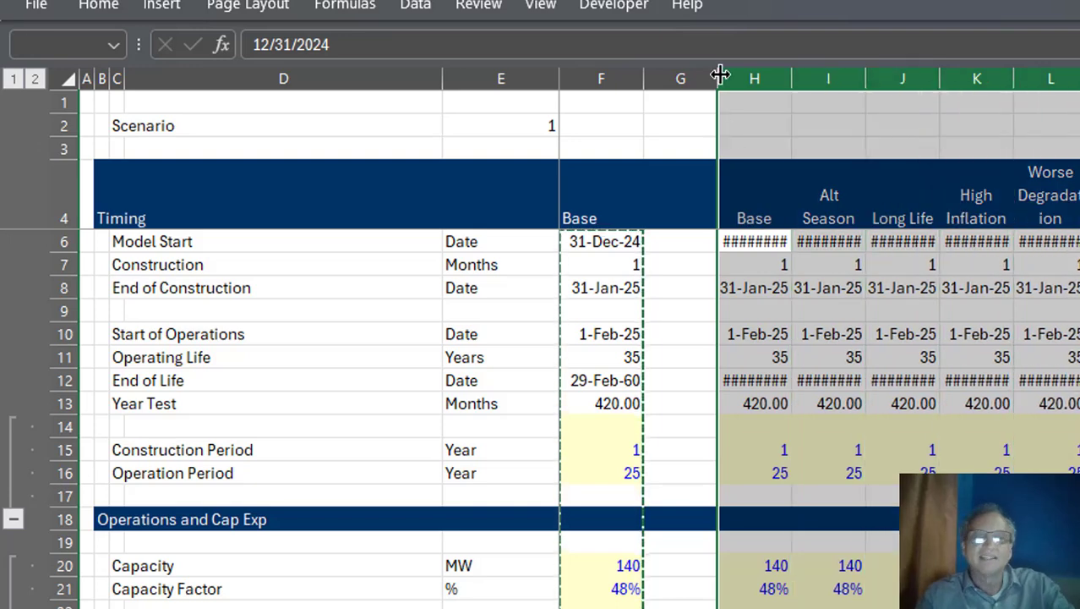
pyautogui.moveTo(786, 70); pyautogui.dragTo(799, 78)
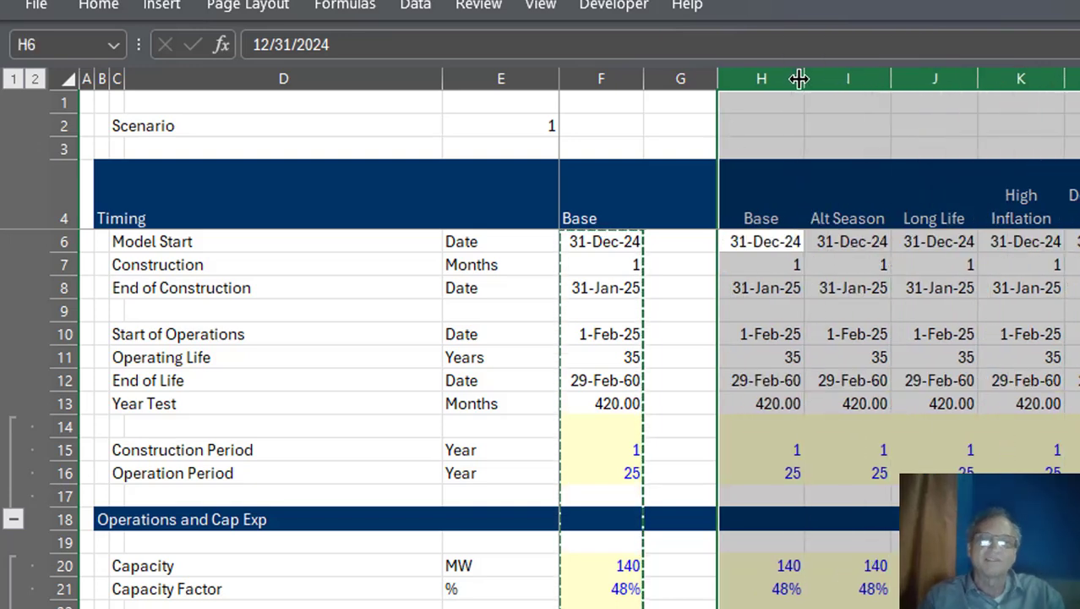
pyautogui.press('Left')
pyautogui.press('Right')
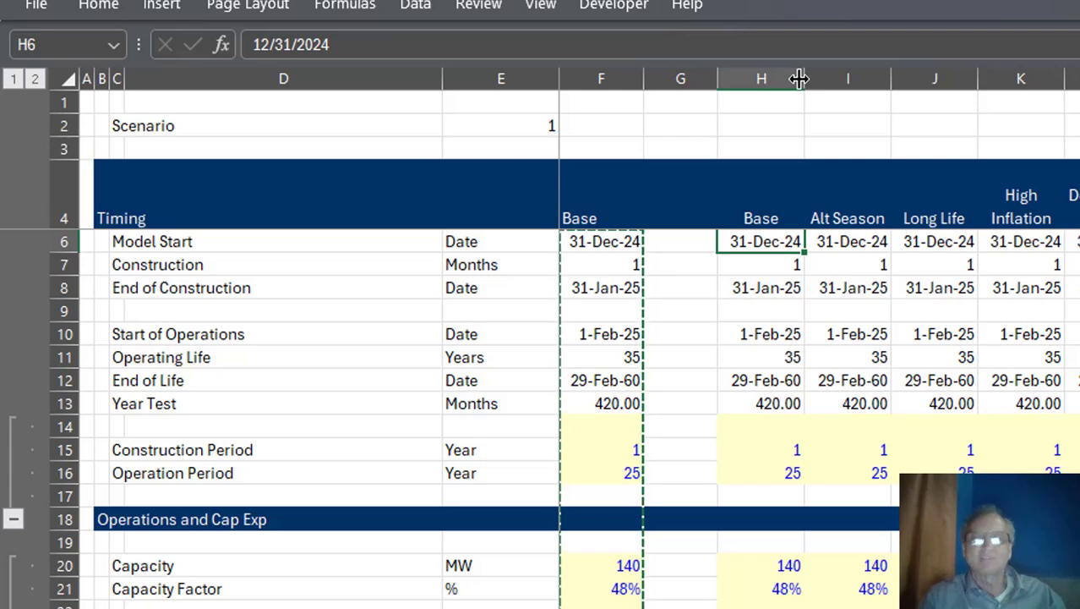
# - Widen the five scenario columns H to L a little further, keeping them equal in width
pyautogui.hotkey('ctrl', 'space')
pyautogui.hotkey('shift', 'Right')
pyautogui.hotkey('shift', 'Right')
pyautogui.hotkey('shift', 'Right')
pyautogui.hotkey('shift', 'Right')
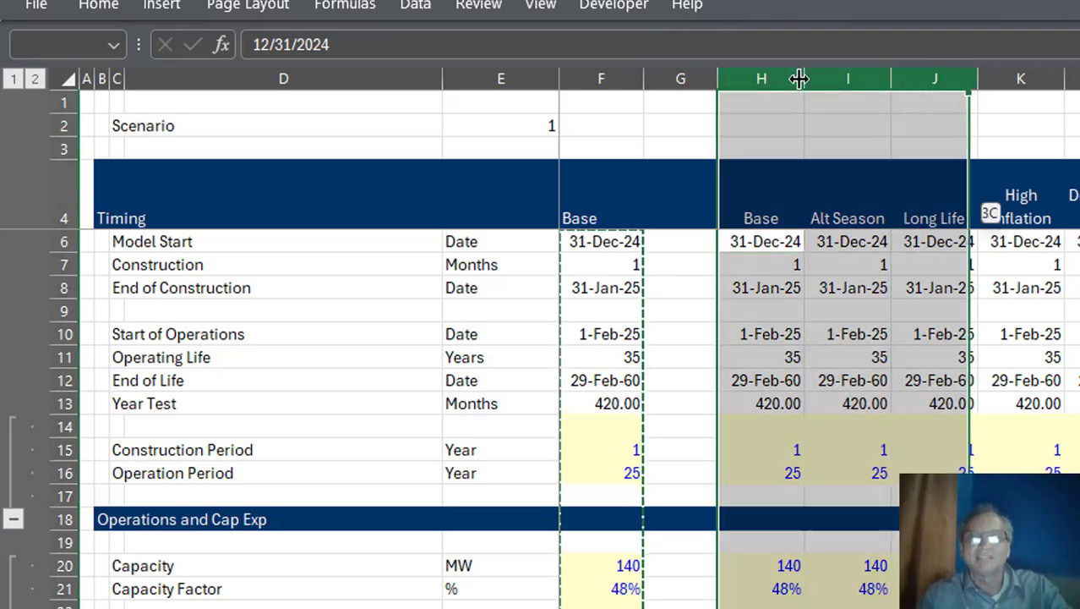
pyautogui.moveTo(799, 74); pyautogui.dragTo(814, 76)
pyautogui.press('Left')
pyautogui.press('Left')
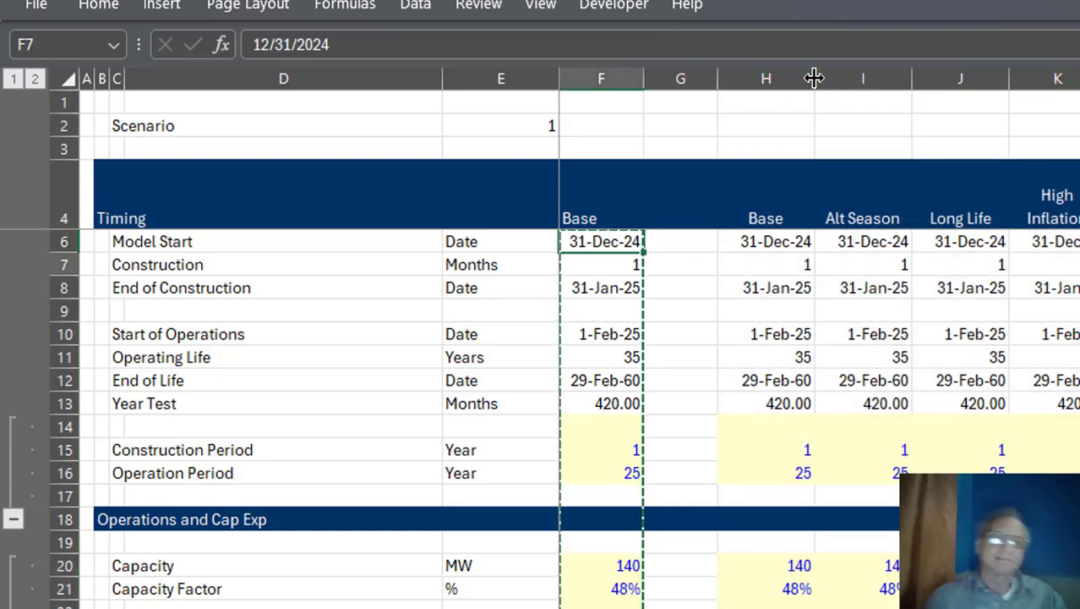
# - Set the Seasonal Code of the Alt Season scenario in I23 to 2
pyautogui.press('Down')
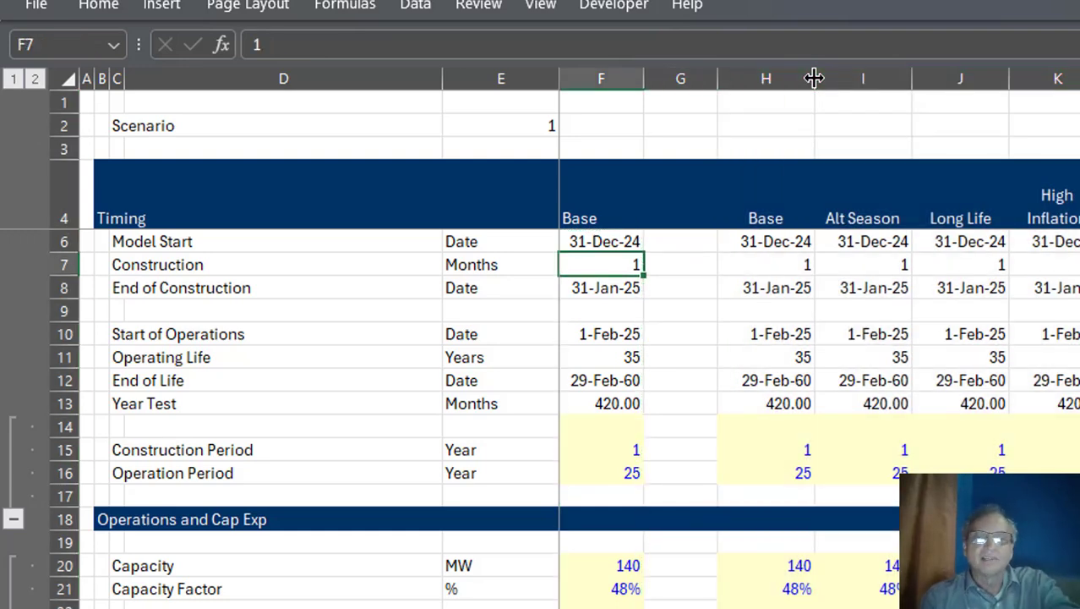
pyautogui.press('Down')
pyautogui.press('Down')
pyautogui.press('Down')
pyautogui.press('Down')
pyautogui.press('Down')
pyautogui.press('Down')
pyautogui.press('Down')
pyautogui.press('Down')
pyautogui.press('Down')
pyautogui.press('Down')
pyautogui.press('Down')
pyautogui.press('Down')
pyautogui.press('Down')
pyautogui.press('Down')
pyautogui.press('Down')
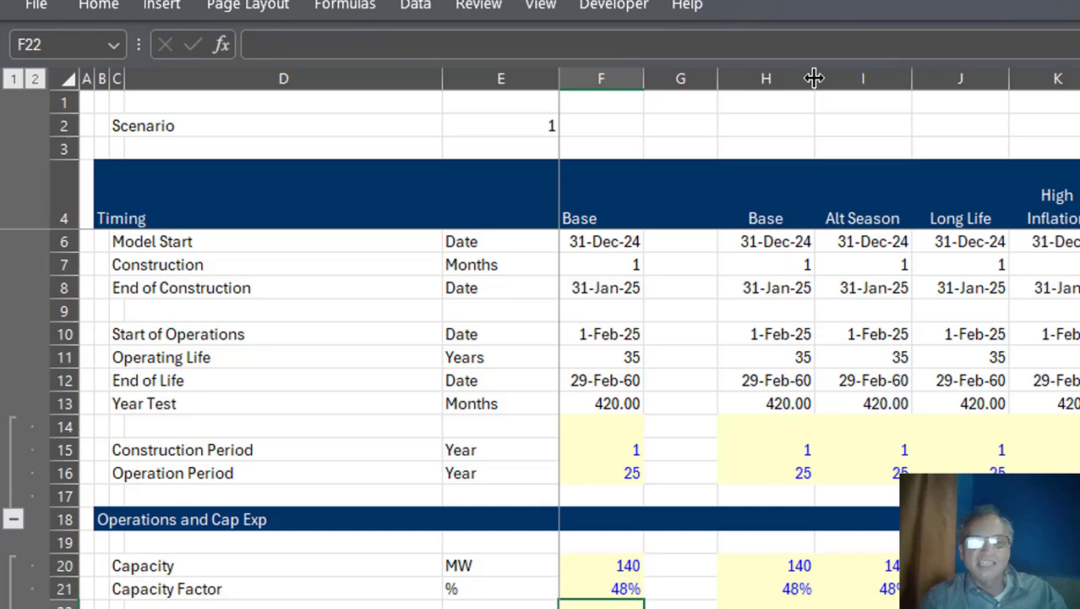
pyautogui.press('Down')
pyautogui.press('Down')
pyautogui.press('Right')
pyautogui.press('Up')
pyautogui.press('Right')
pyautogui.press('Right')
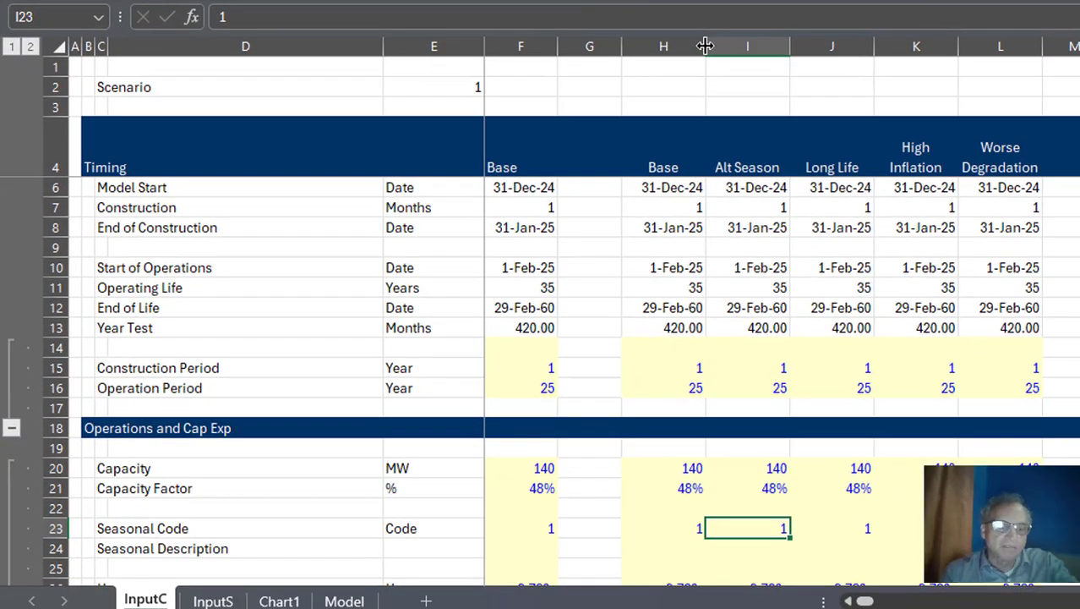
pyautogui.write('2')
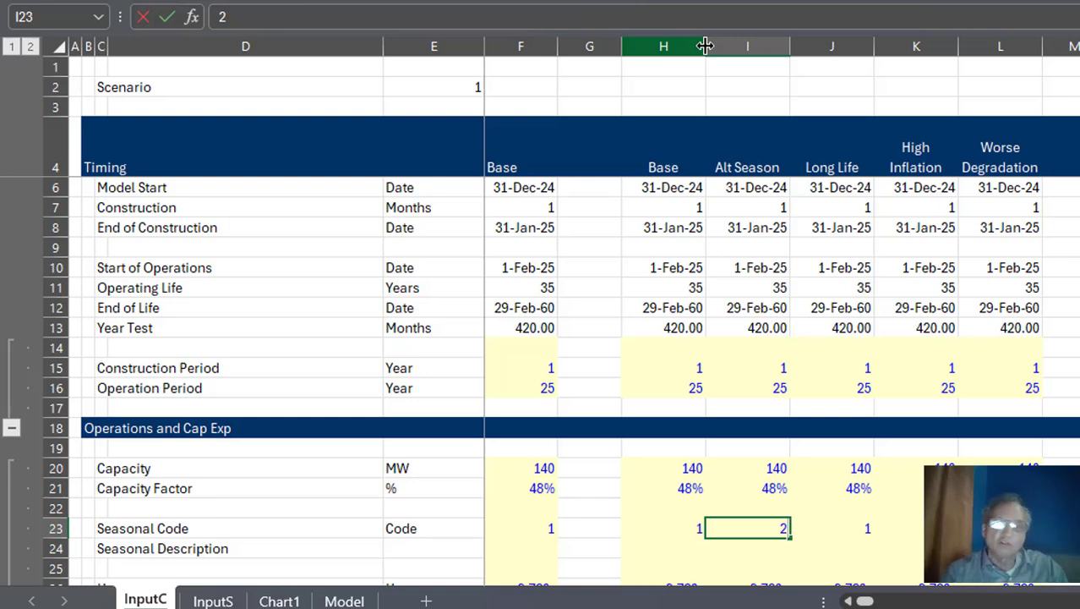
pyautogui.press('Return')
pyautogui.press('Up')
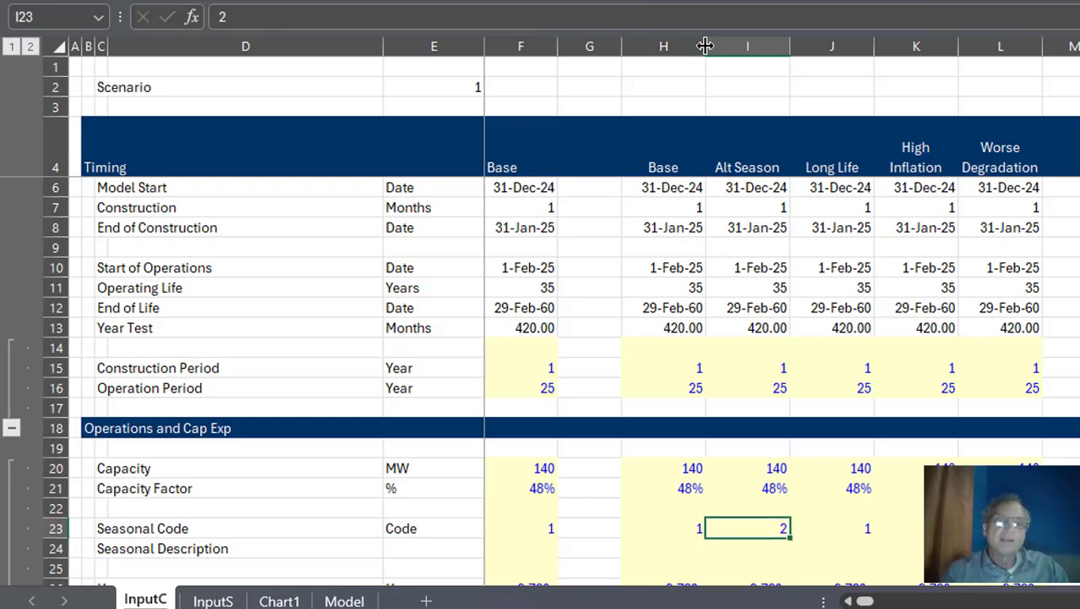
# - Set the scenario number in E2 to 2 to test the Alt Season selection
pyautogui.click(468, 95)
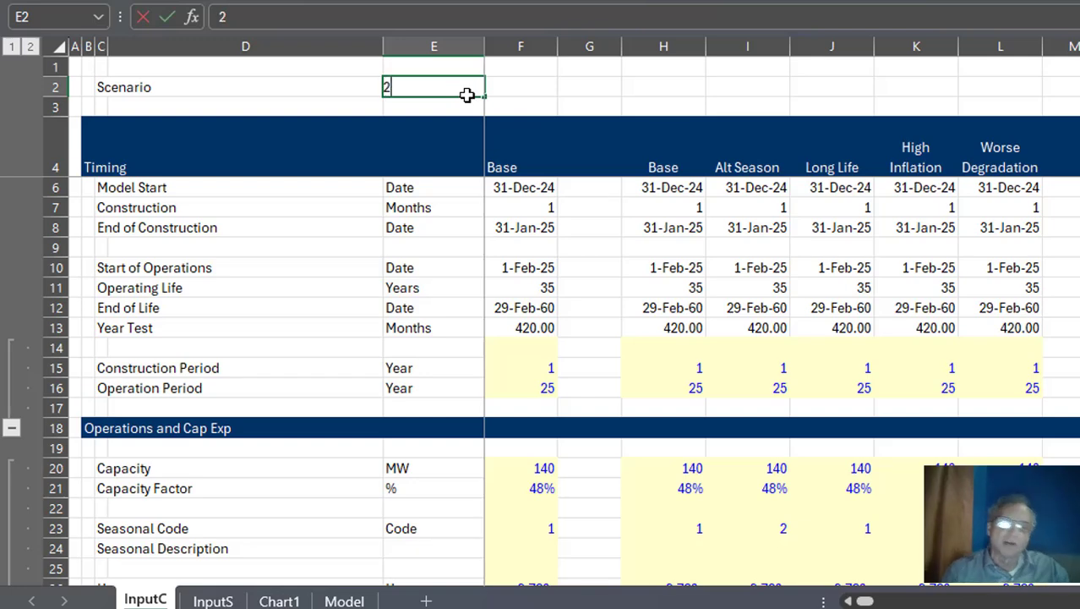
pyautogui.press('Return')
pyautogui.press('Up')
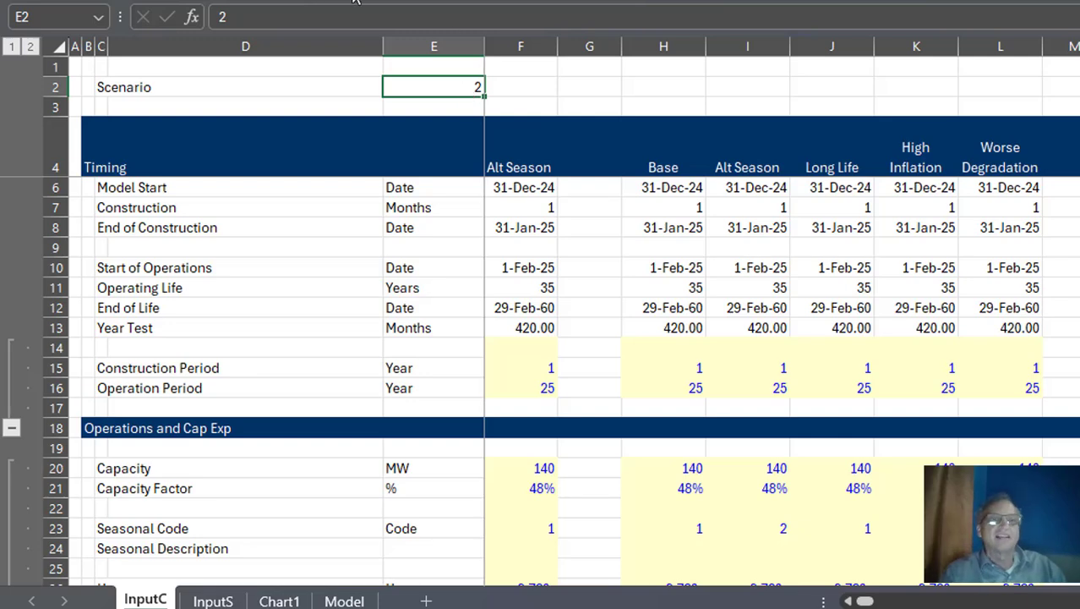
pyautogui.click(426, 3)
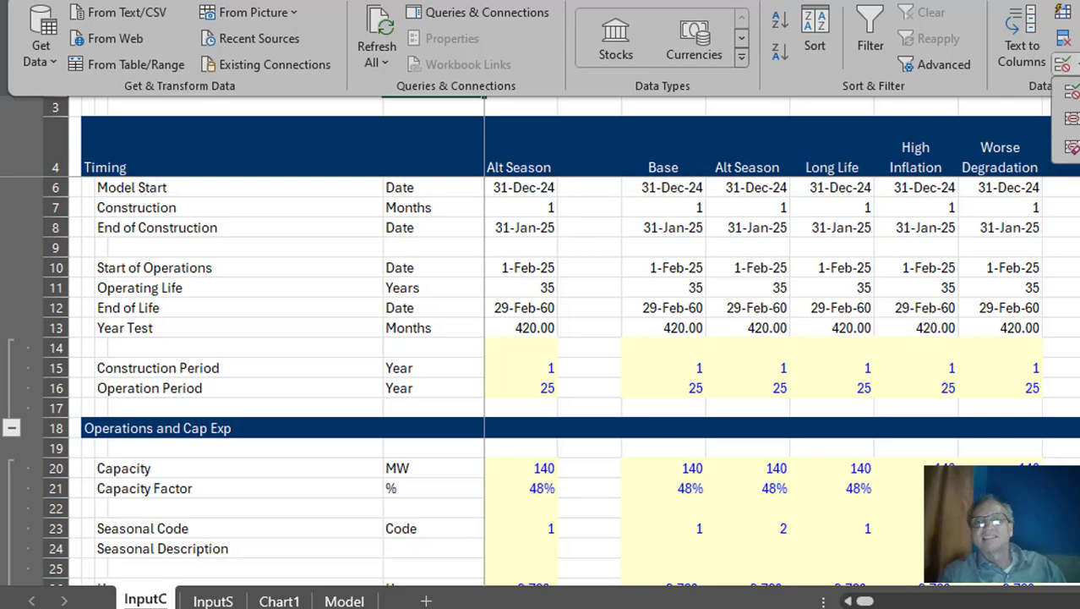
pyautogui.click(1074, 68)
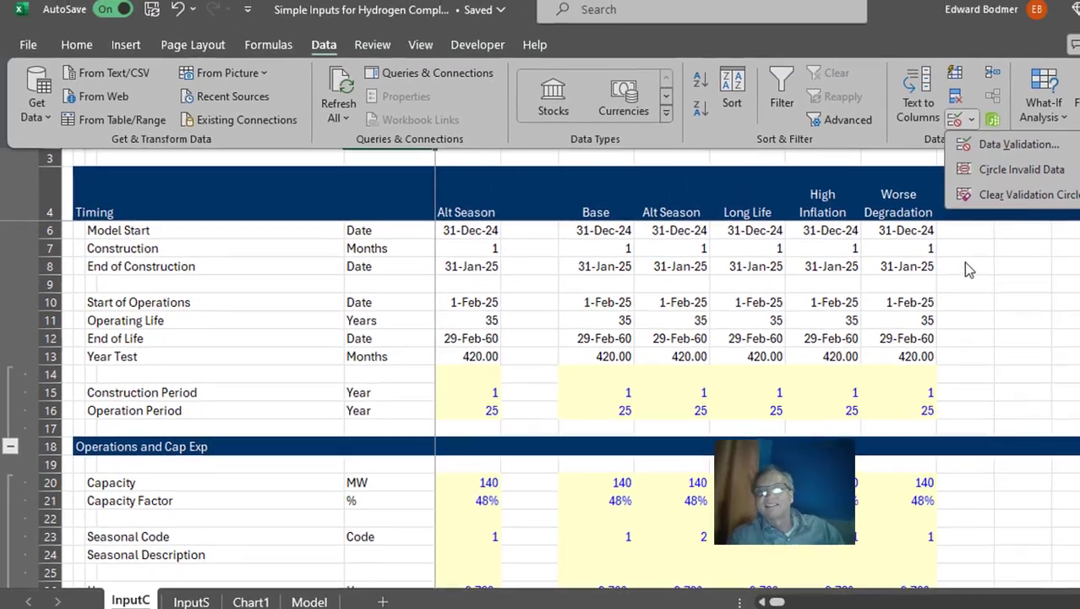
pyautogui.press('Escape')
pyautogui.press('Escape')
pyautogui.press('BackSpace')
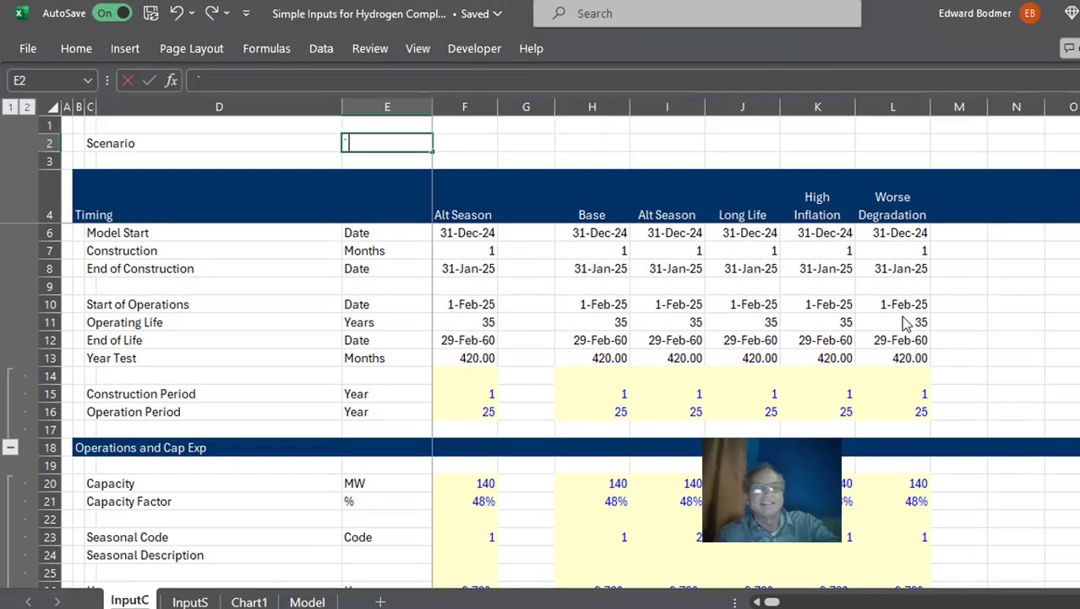
pyautogui.press('Escape')
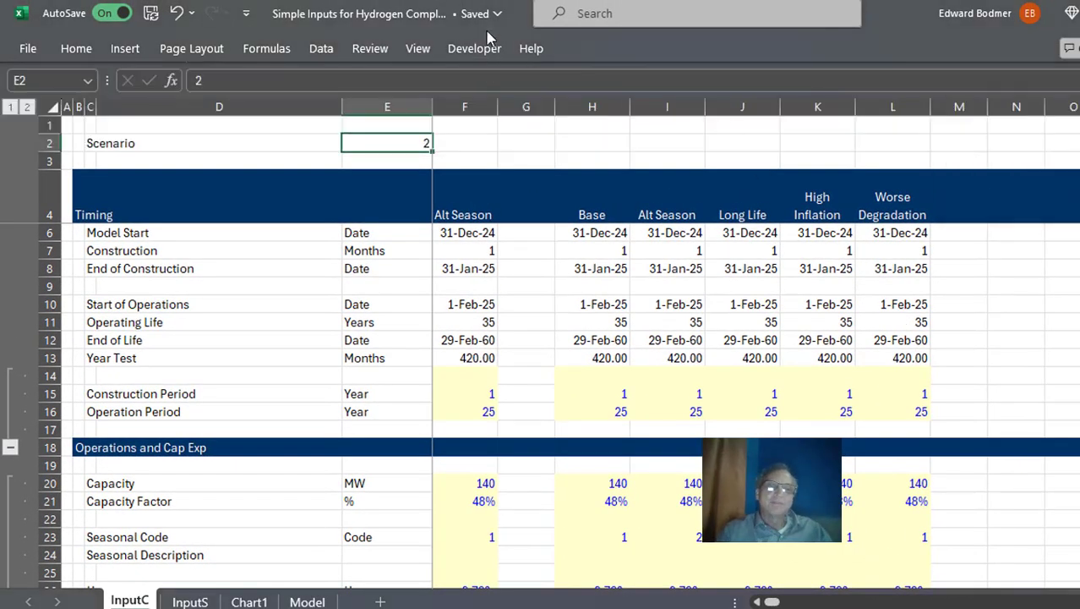
pyautogui.click(475, 49)
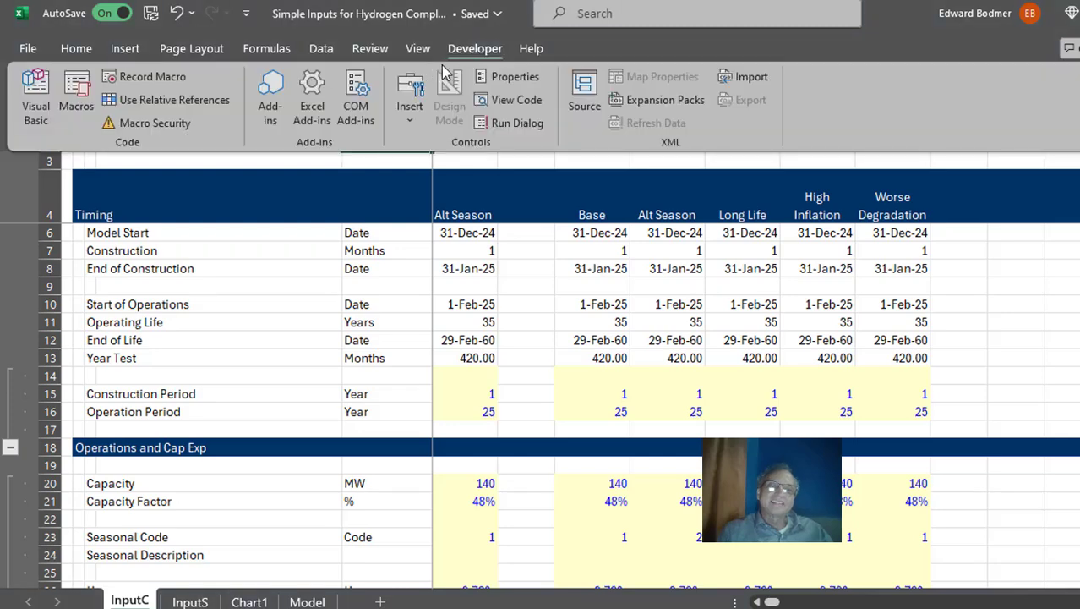
pyautogui.click(411, 100)
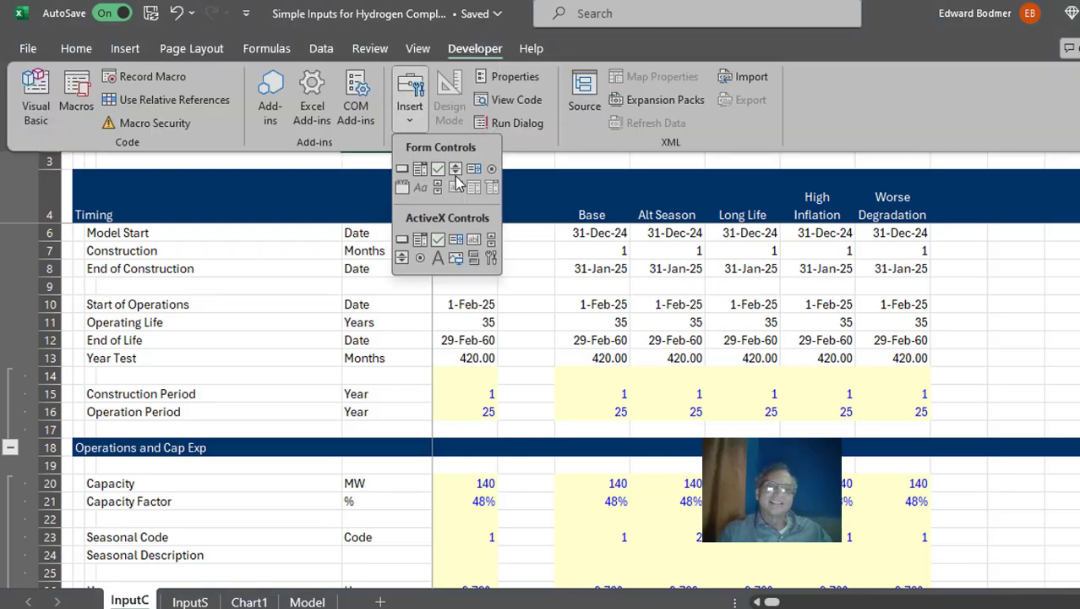
pyautogui.click(311, 163)
pyautogui.click(311, 163)
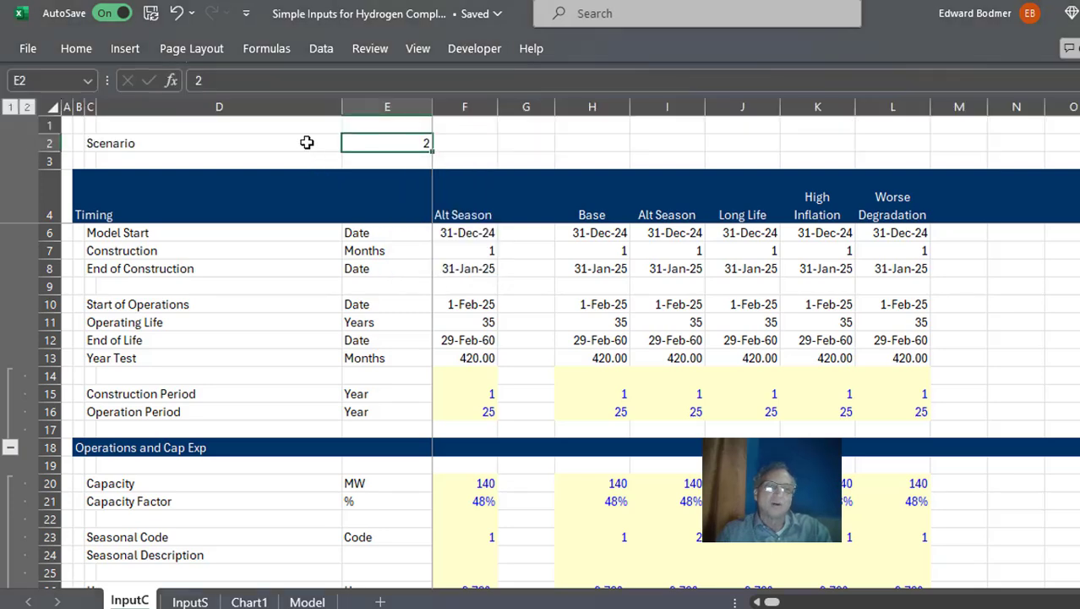
# - Insert a small spin button form control inside cell E2, beside the scenario number
pyautogui.click(477, 50)
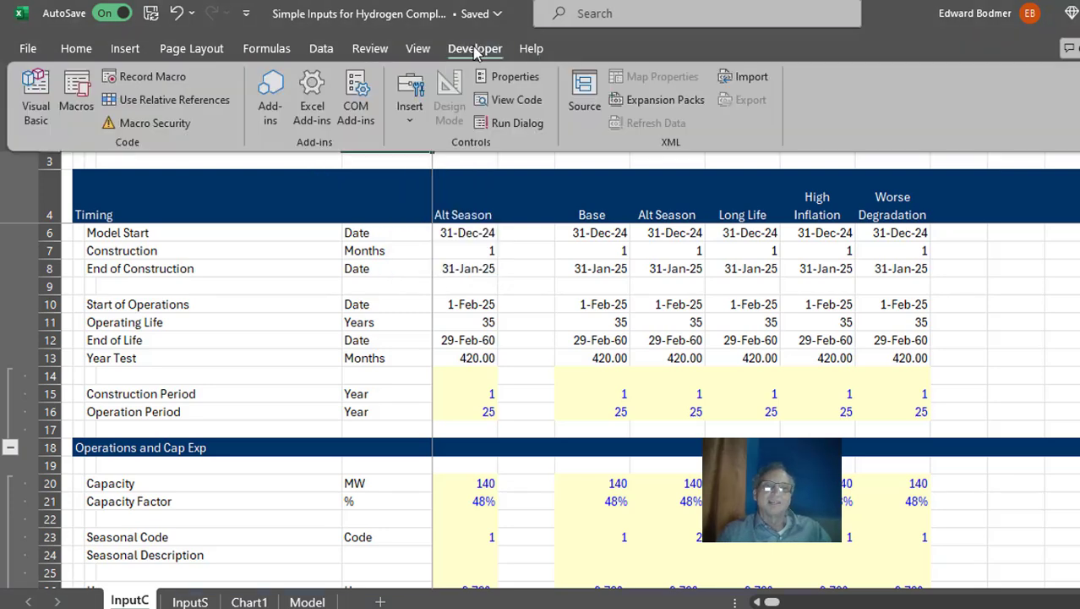
pyautogui.click(416, 101)
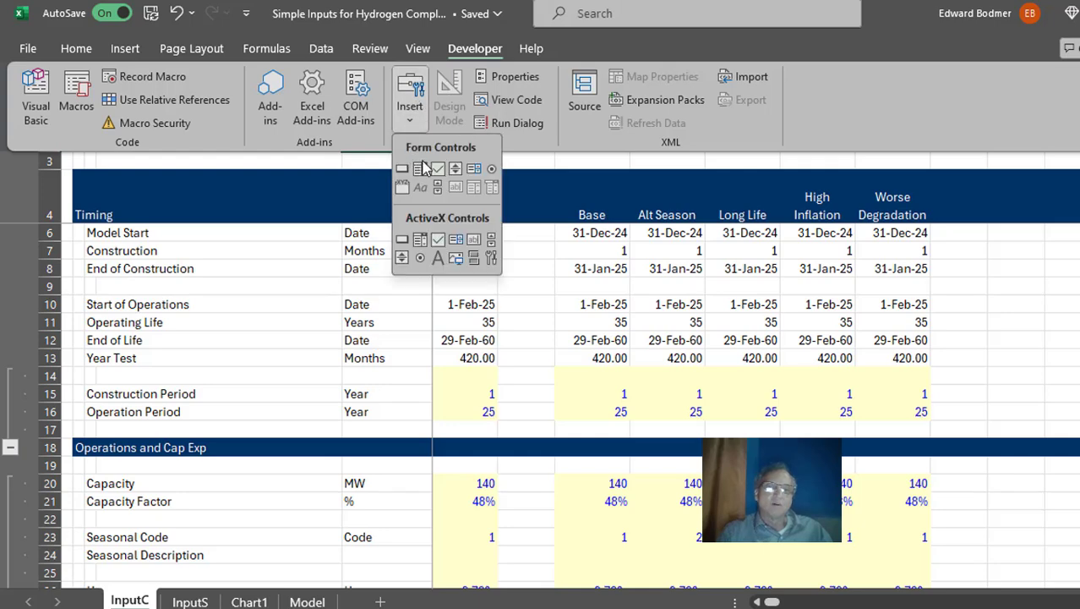
pyautogui.click(460, 168)
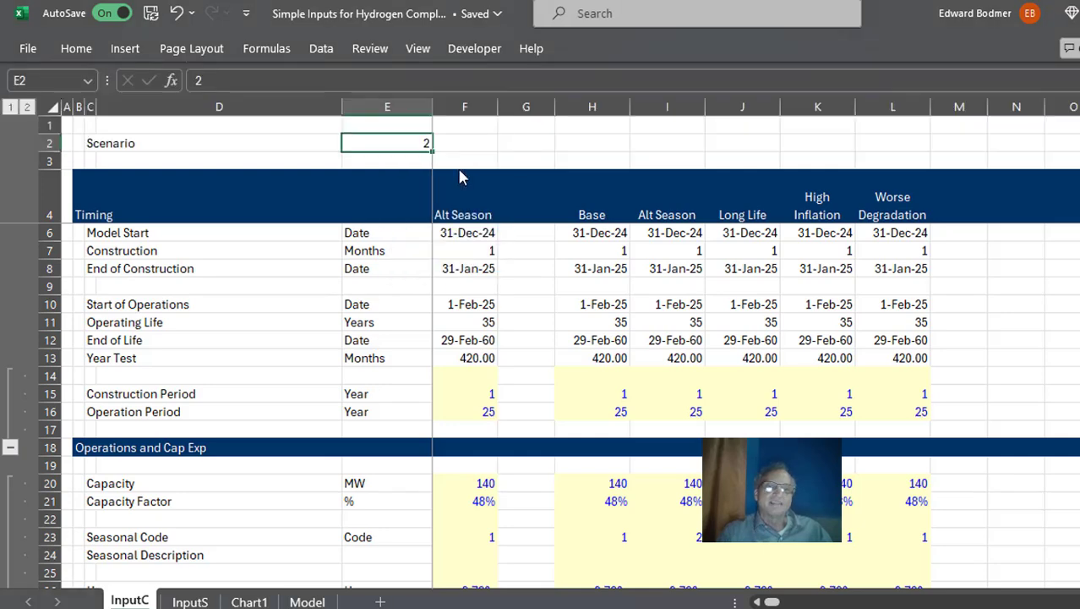
pyautogui.moveTo(356, 133); pyautogui.dragTo(394, 148)
# - Give the spin button a minimum value of 1 and a maximum of 15, and link it to cell InputC!$E$2
pyautogui.rightClick(377, 142)
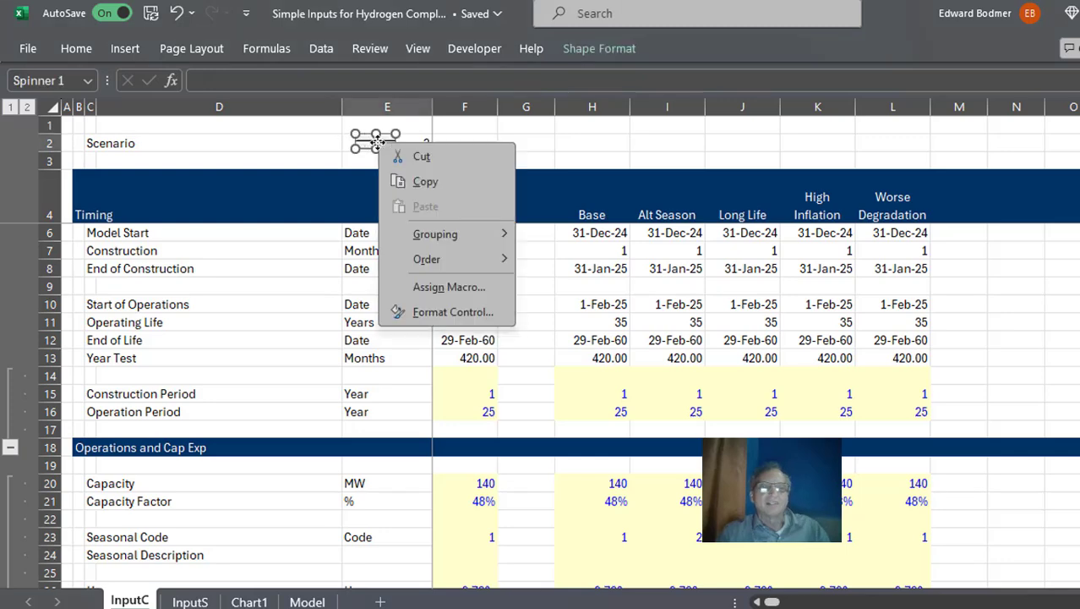
pyautogui.click(399, 311)
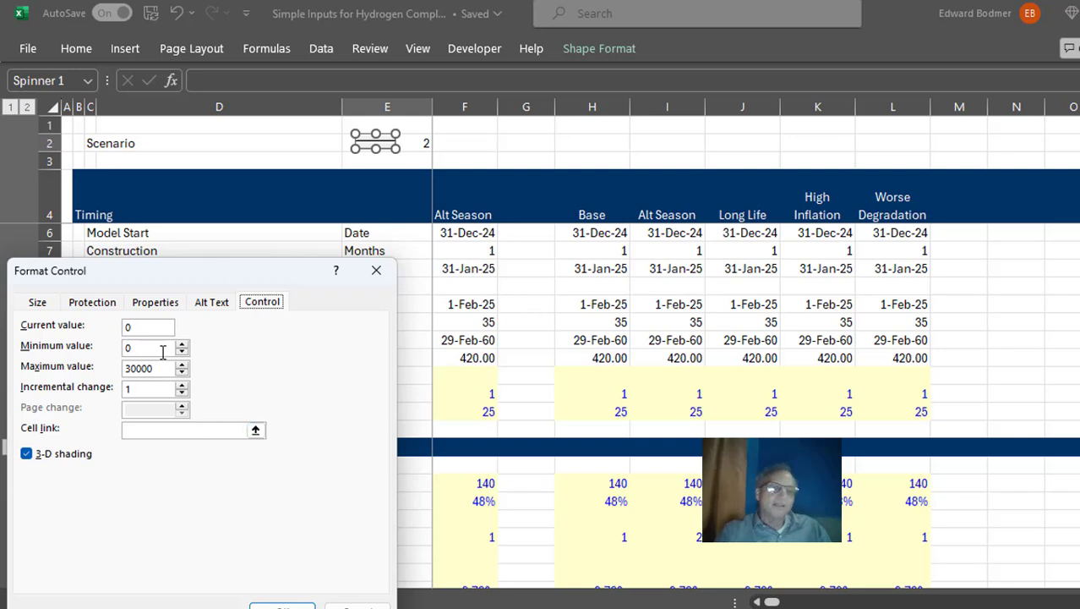
pyautogui.click(162, 350)
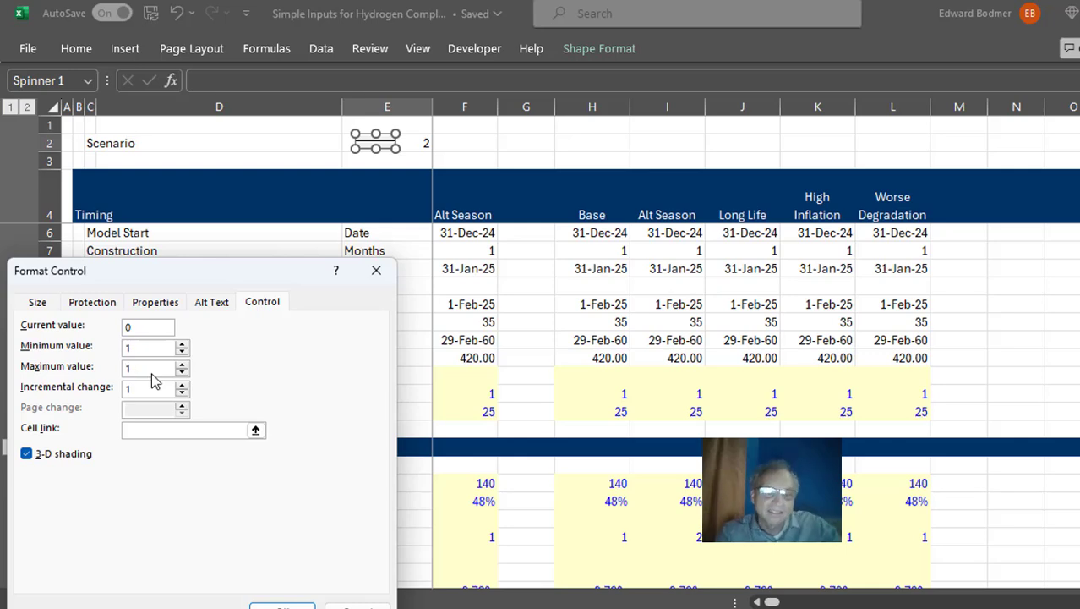
pyautogui.click(255, 429)
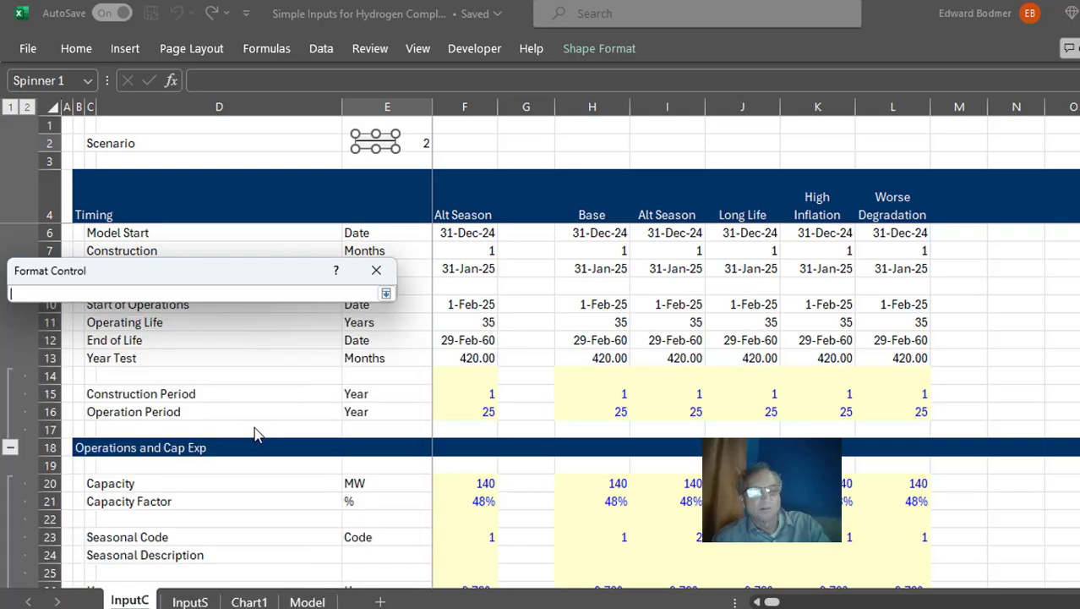
pyautogui.click(177, 601)
pyautogui.click(142, 602)
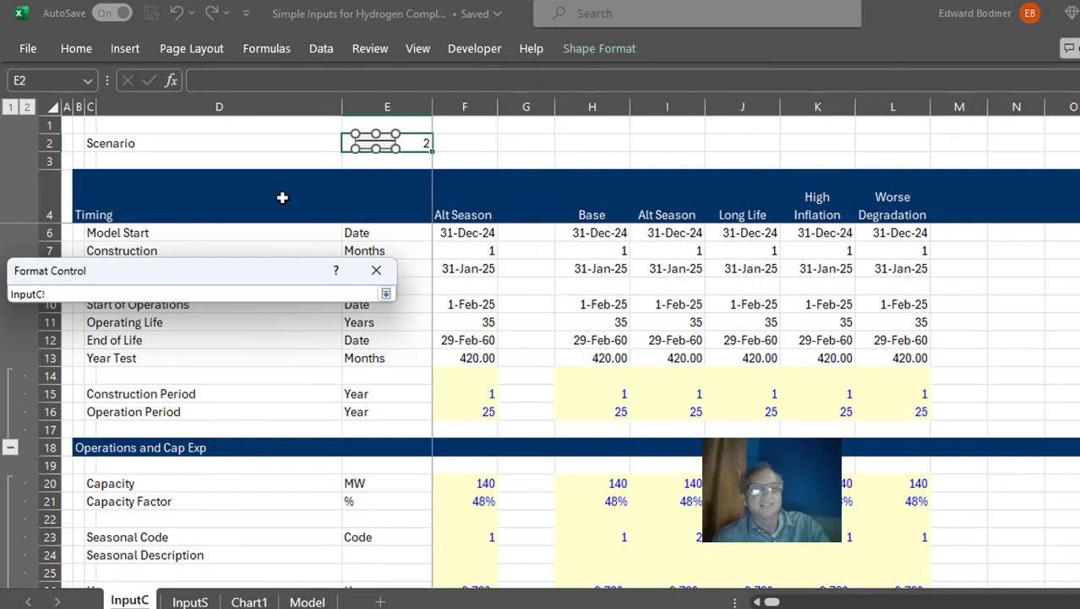
pyautogui.click(411, 148)
pyautogui.press('Return')
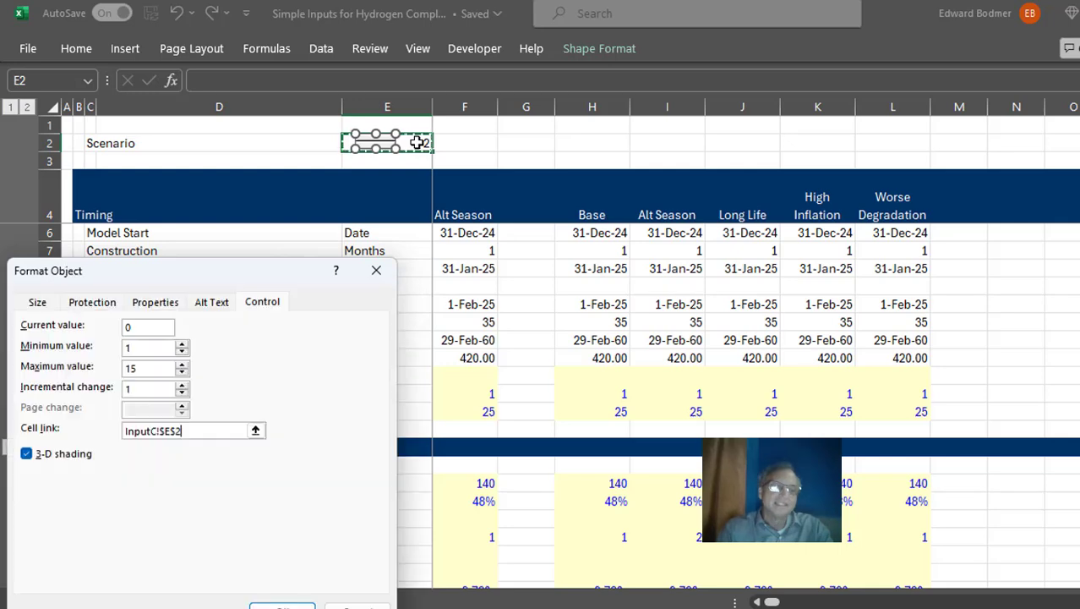
pyautogui.click(282, 604)
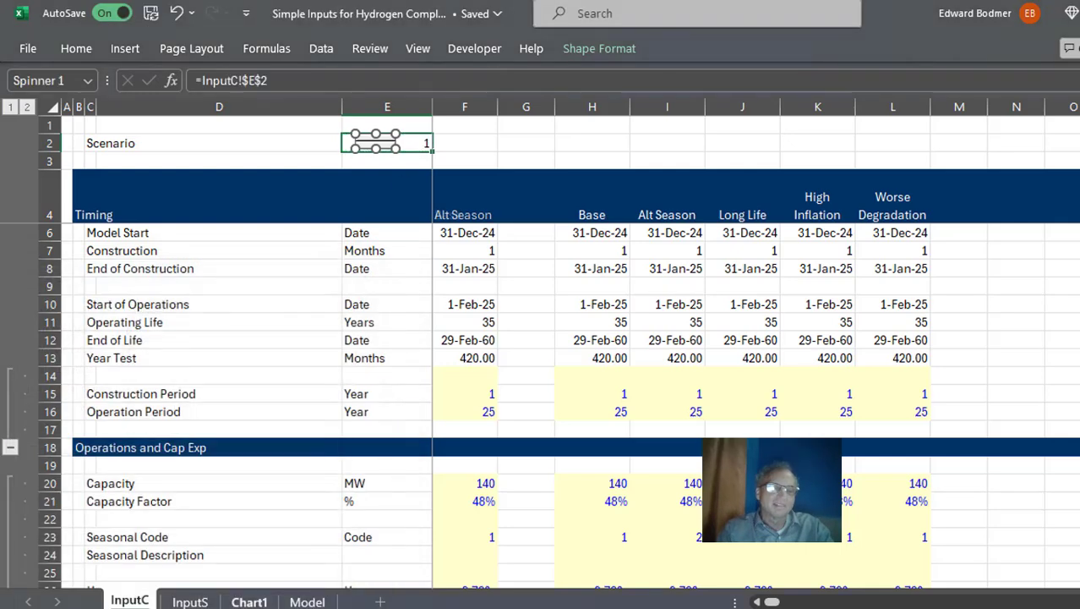
# - Deselect the spin button and use it to step the scenario number up to 5 and back down to 3
pyautogui.click(287, 334)
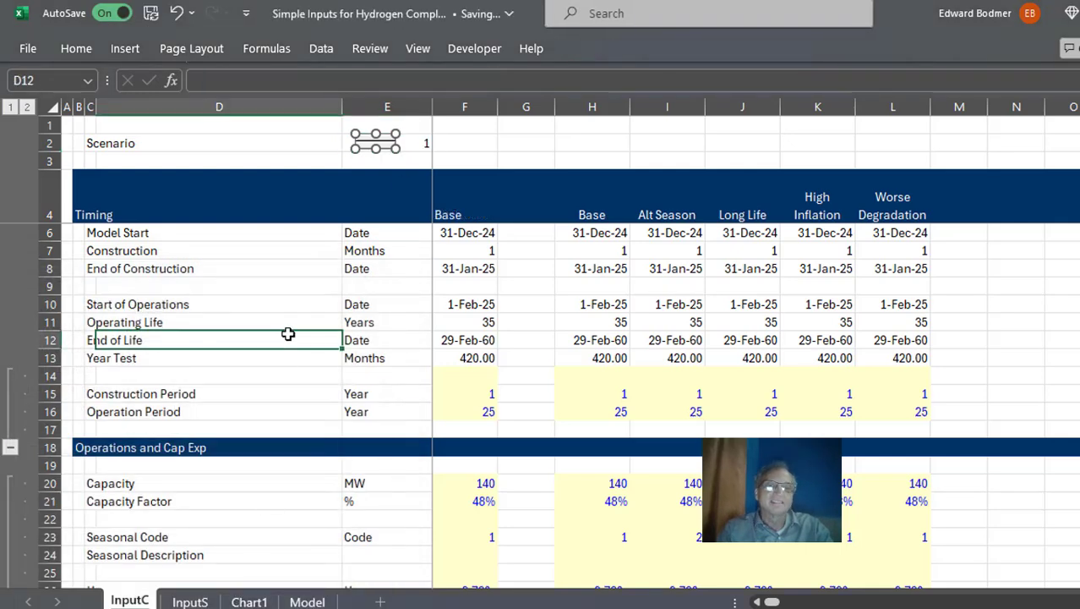
pyautogui.click(375, 142)
pyautogui.click(376, 142)
pyautogui.click(375, 142)
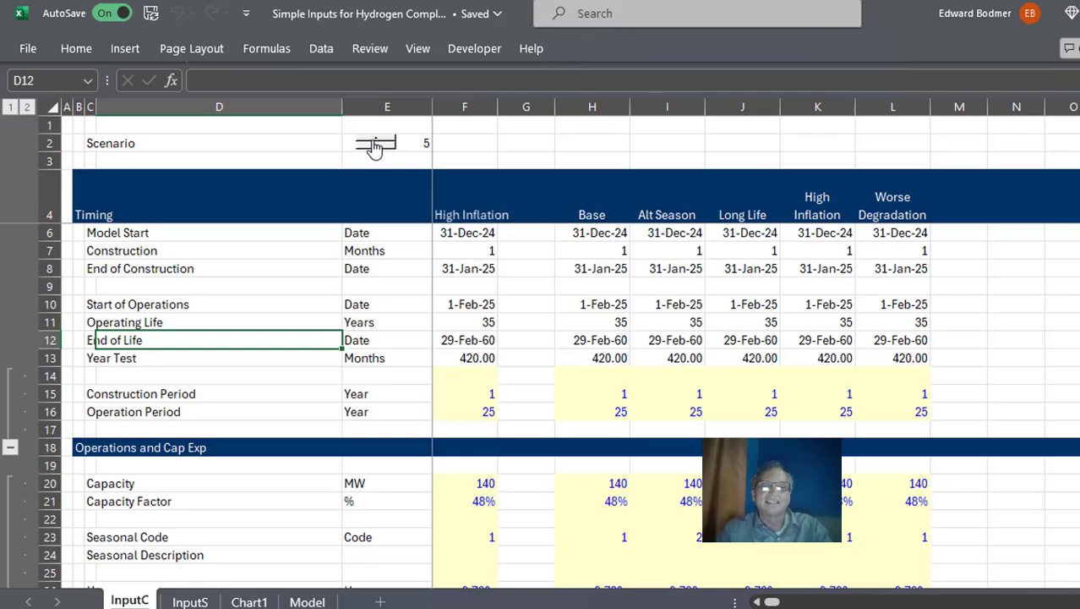
pyautogui.click(375, 142)
pyautogui.click(376, 149)
pyautogui.click(376, 150)
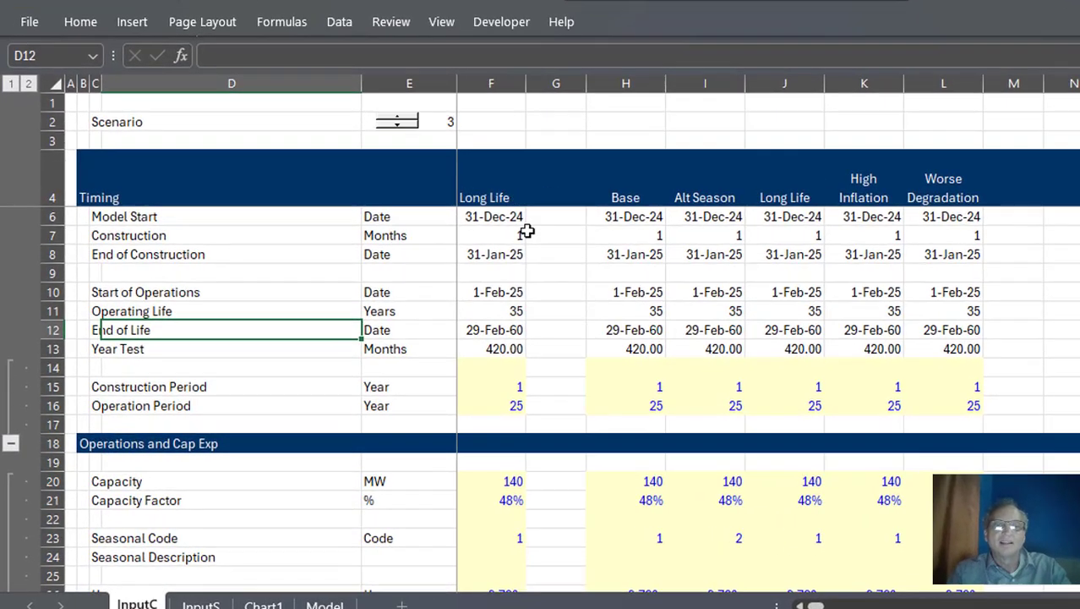
# - Copy the INDEX formula from F4 into the Model Start cell F6
pyautogui.click(514, 236)
pyautogui.press('Up')
pyautogui.press('Up')
pyautogui.press('Up')
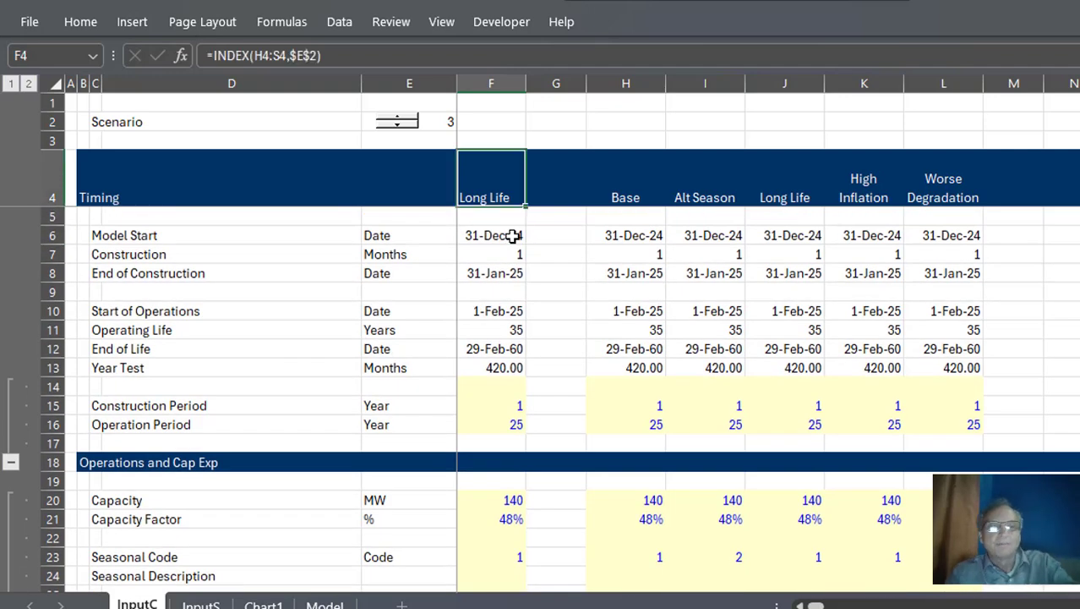
pyautogui.hotkey('ctrl', 'c')
pyautogui.click(513, 235)
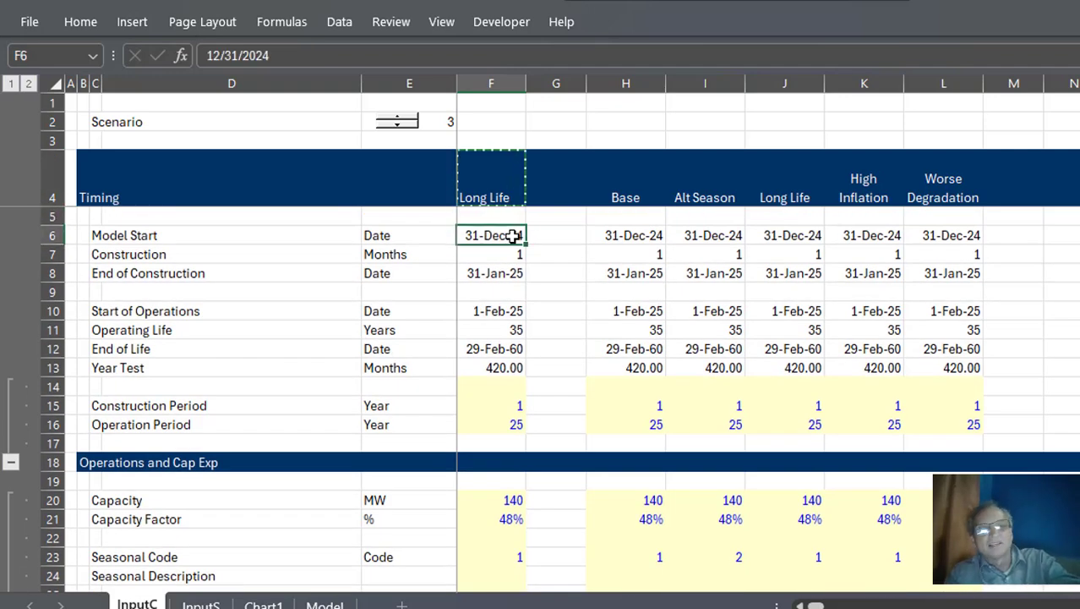
pyautogui.hotkey('ctrl', 'v')
pyautogui.press('Escape')
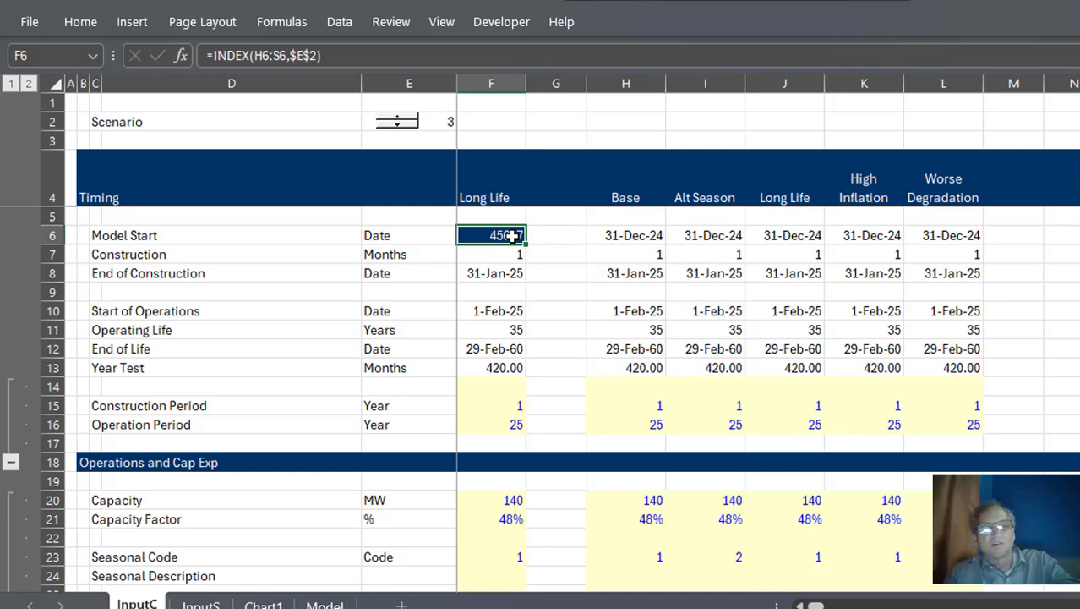
# - Paste the INDEX formula down column F from the Model Start row to the Second Repayment Month row (F6:F52)
pyautogui.hotkey('shift', 'Down')
pyautogui.hotkey('shift', 'pagedown')
pyautogui.hotkey('shift', 'pagedown')
pyautogui.hotkey('shift', 'pagedown')
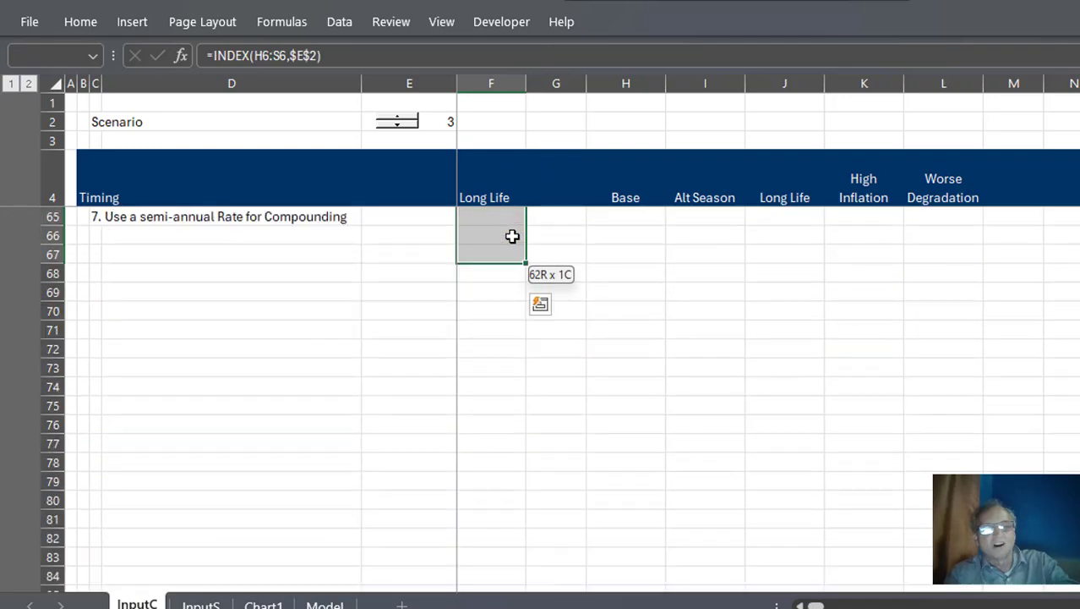
pyautogui.hotkey('shift', 'pageup')
pyautogui.hotkey('shift', 'pageup')
pyautogui.hotkey('shift', 'Down')
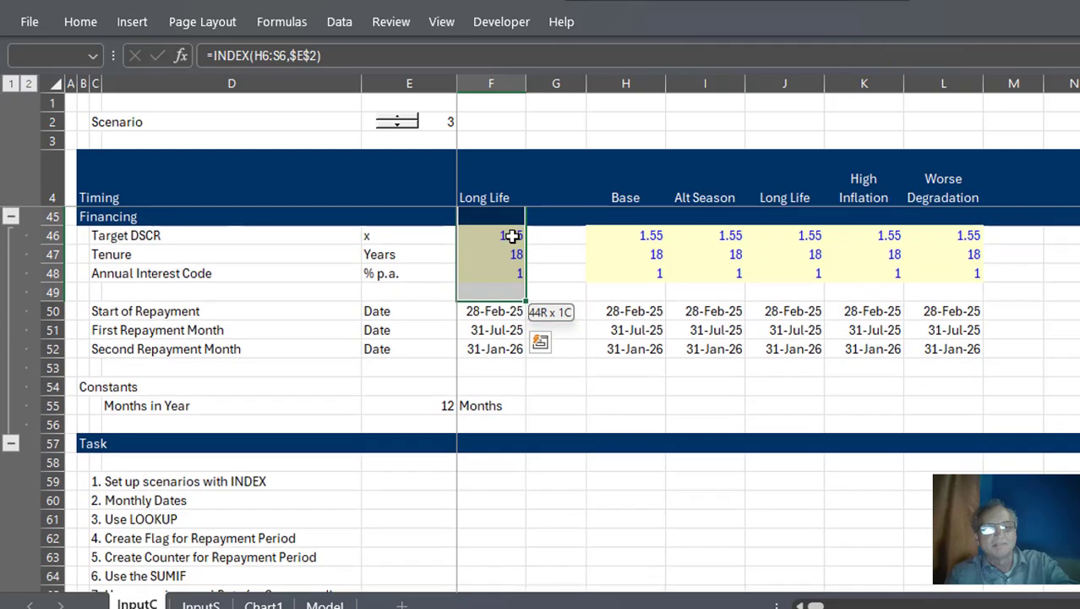
pyautogui.hotkey('shift', 'Down')
pyautogui.hotkey('shift', 'Down')
pyautogui.hotkey('shift', 'Down')
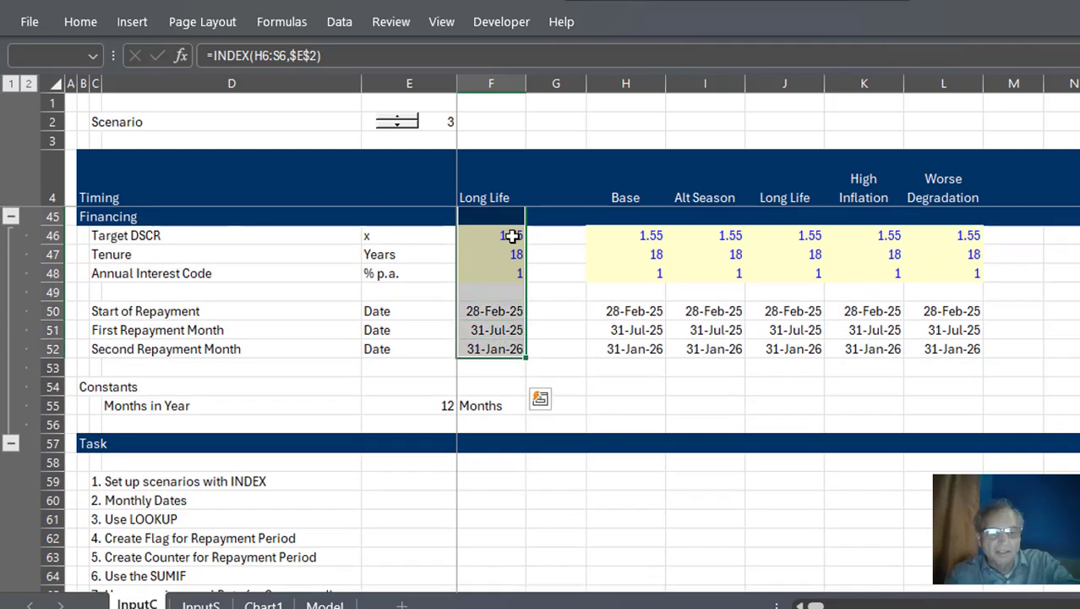
pyautogui.hotkey('ctrl', 'v')
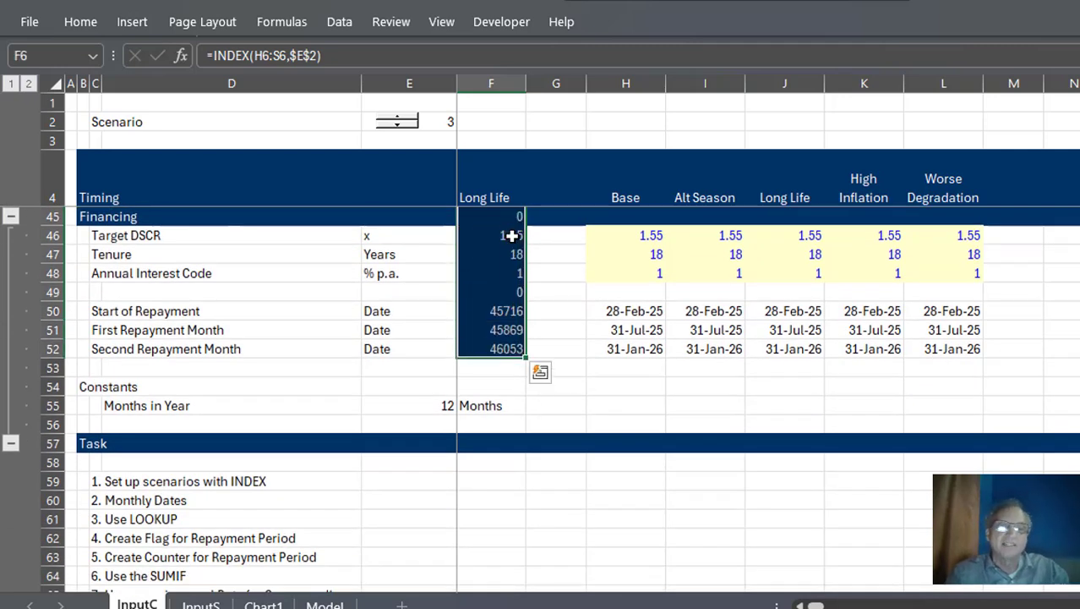
# - Copy the Base column cells H6:H52 and paste only their formats onto column F, starting at F6
pyautogui.hotkey('ctrl', 'Home')
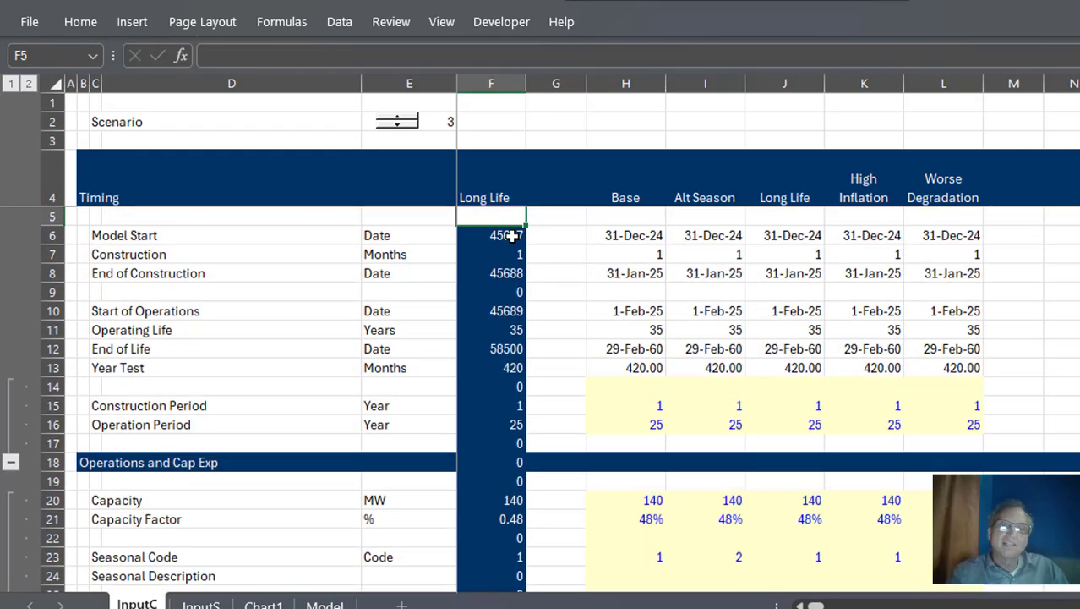
pyautogui.press('Down')
pyautogui.press('Right')
pyautogui.press('Right')
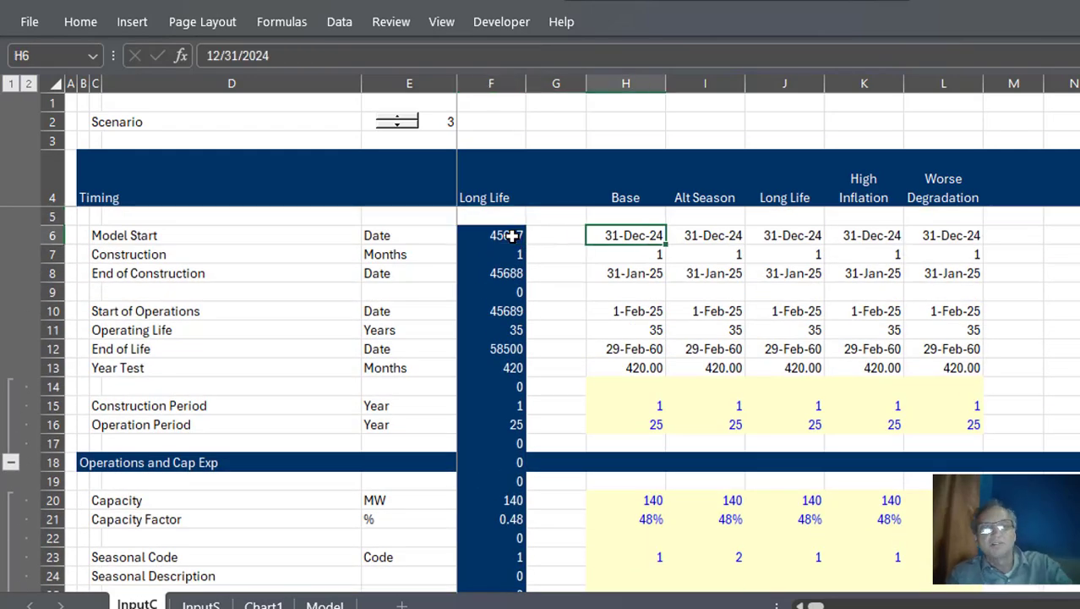
pyautogui.hotkey('shift', 'Down')
pyautogui.hotkey('shift', 'Down')
pyautogui.hotkey('shift', 'Down')
pyautogui.hotkey('shift', 'Down')
pyautogui.hotkey('shift', 'Down')
pyautogui.hotkey('shift', 'Down')
pyautogui.hotkey('shift', 'Down')
pyautogui.hotkey('shift', 'Down')
pyautogui.hotkey('shift', 'Down')
pyautogui.hotkey('shift', 'Down')
pyautogui.hotkey('shift', 'Down')
pyautogui.hotkey('shift', 'Down')
pyautogui.hotkey('shift', 'Down')
pyautogui.hotkey('shift', 'Down')
pyautogui.hotkey('shift', 'Down')
pyautogui.hotkey('shift', 'Down')
pyautogui.hotkey('shift', 'Down')
pyautogui.hotkey('shift', 'Down')
pyautogui.hotkey('shift', 'Down')
pyautogui.hotkey('shift', 'Down')
pyautogui.hotkey('shift', 'Up')
pyautogui.hotkey('shift', 'Up')
pyautogui.hotkey('shift', 'Up')
pyautogui.hotkey('shift', 'Up')
pyautogui.hotkey('shift', 'Up')
pyautogui.hotkey('shift', 'Up')
pyautogui.hotkey('shift', 'Up')
pyautogui.hotkey('shift', 'Up')
pyautogui.hotkey('shift', 'Up')
pyautogui.hotkey('shift', 'Up')
pyautogui.hotkey('shift', 'Up')
pyautogui.hotkey('shift', 'Up')
pyautogui.hotkey('shift', 'Up')
pyautogui.hotkey('shift', 'Up')
pyautogui.hotkey('shift', 'Up')
pyautogui.hotkey('shift', 'Up')
pyautogui.hotkey('shift', 'Up')
pyautogui.hotkey('shift', 'Up')
pyautogui.hotkey('shift', 'Up')
pyautogui.hotkey('shift', 'Up')
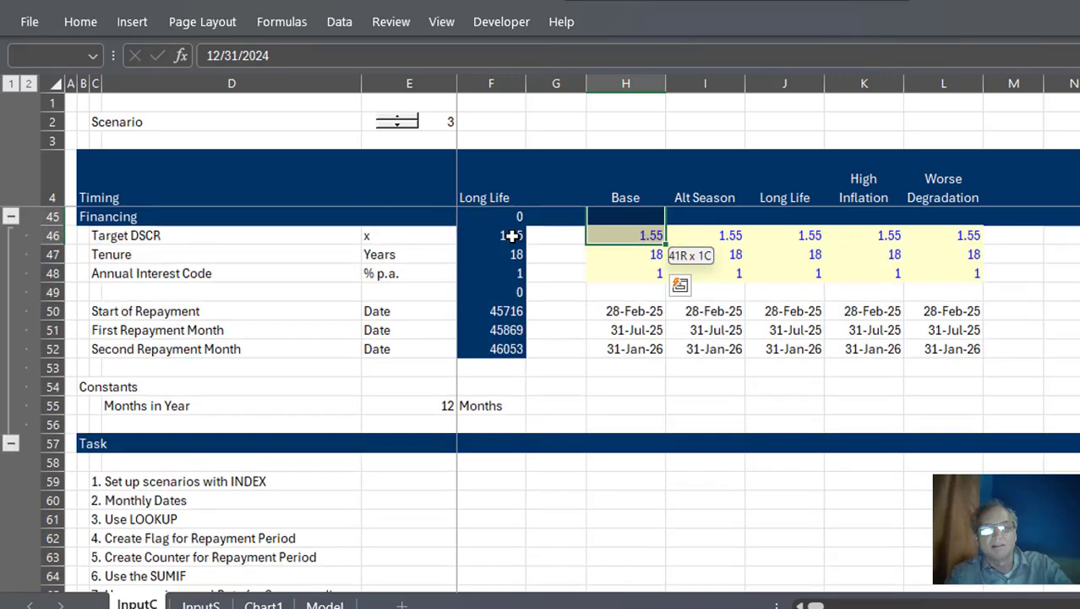
pyautogui.hotkey('shift', 'Down')
pyautogui.hotkey('shift', 'Down')
pyautogui.hotkey('shift', 'Down')
pyautogui.hotkey('shift', 'Down')
pyautogui.hotkey('shift', 'Down')
pyautogui.hotkey('shift', 'Down')
pyautogui.hotkey('ctrl', 'c')
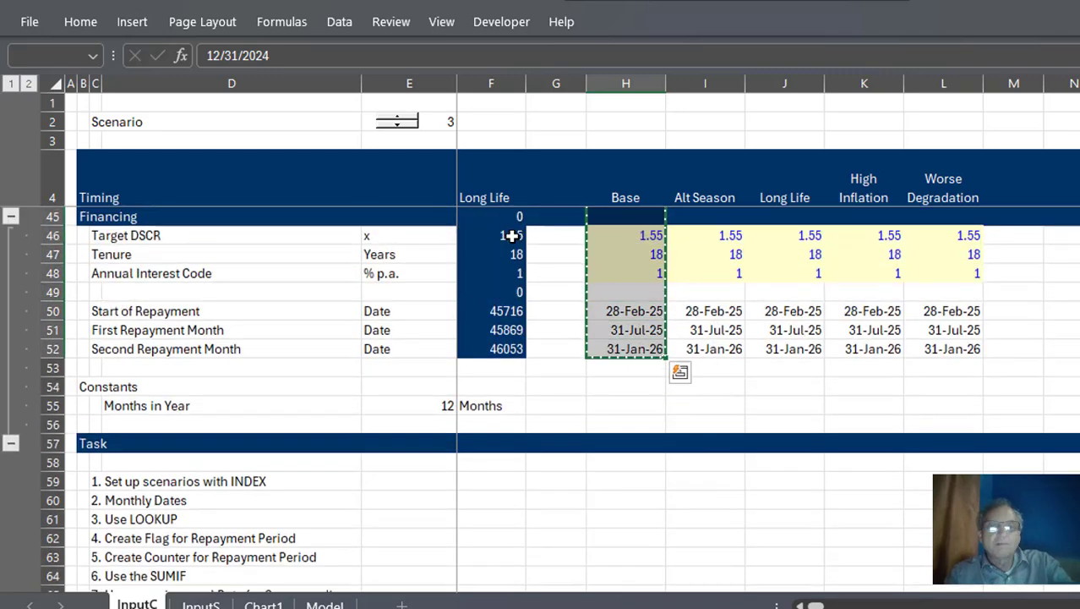
pyautogui.scroll(13, 511, 235)
pyautogui.click(511, 236)
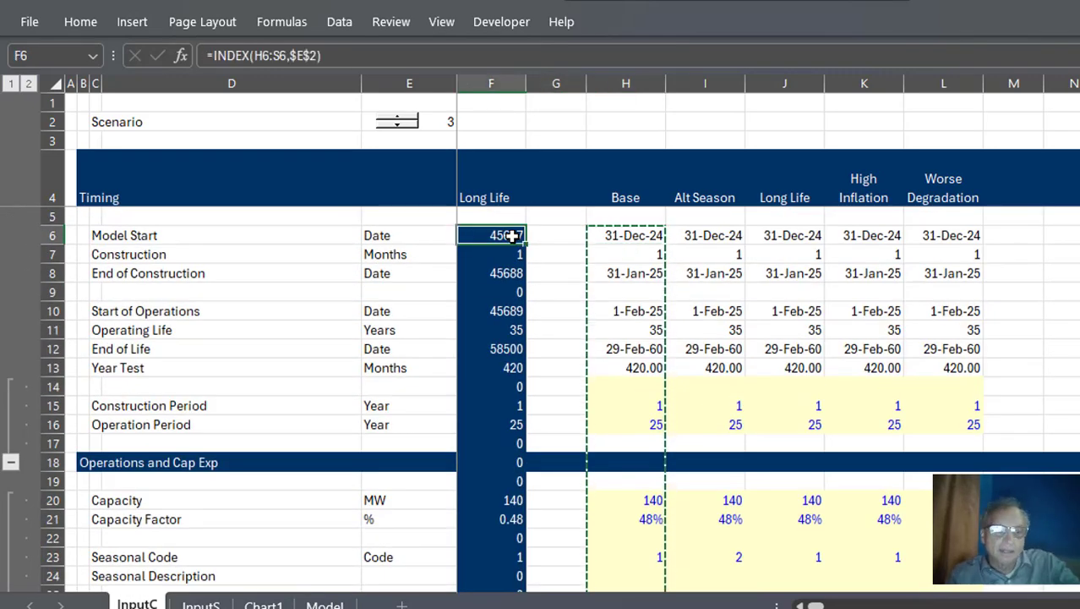
pyautogui.hotkey('alt', 'e')
pyautogui.press('s')
pyautogui.press('v')
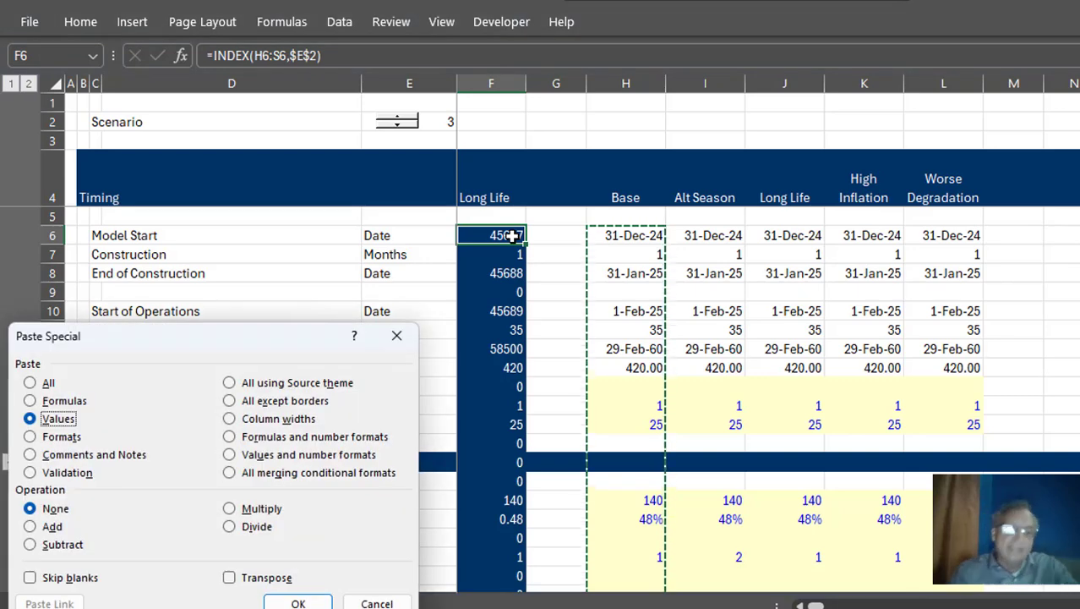
pyautogui.press('t')
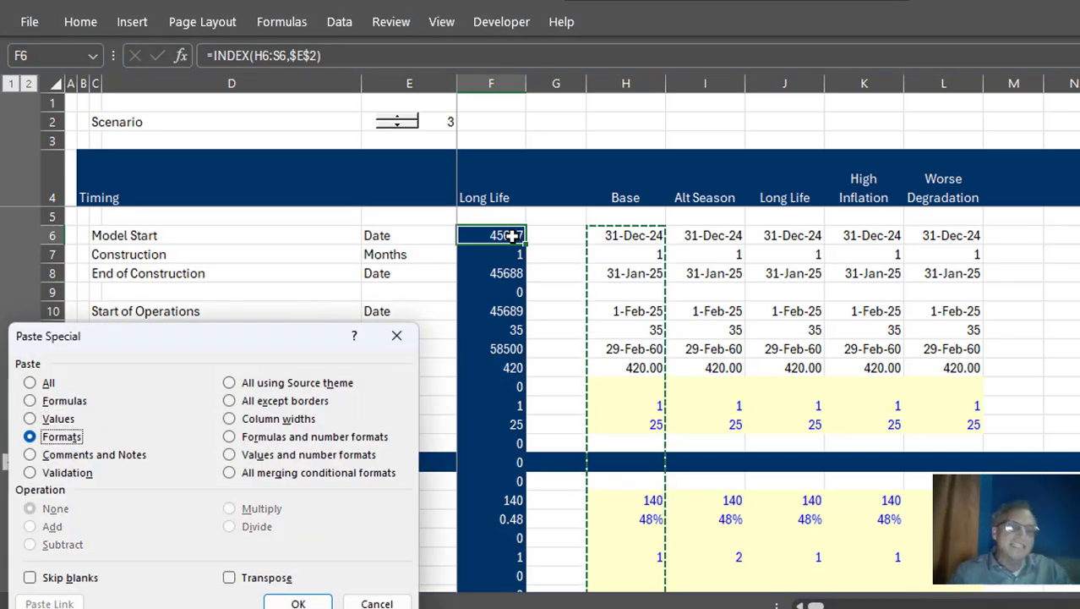
pyautogui.press('Return')
pyautogui.press('Down')
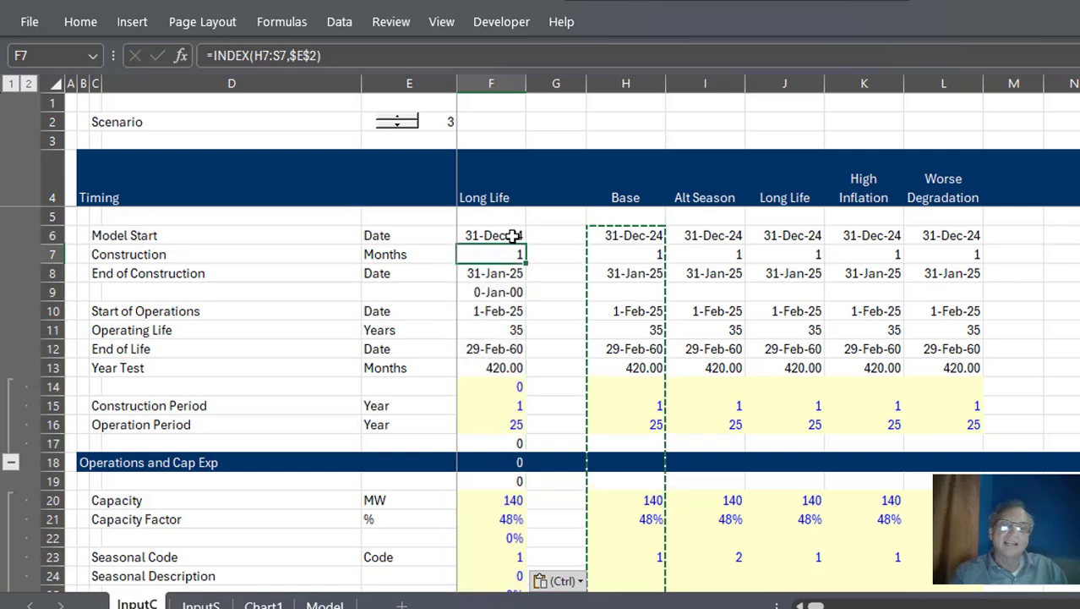
# - Clear the INDEX formulas from F14 and from F17:F19 around the Operations and Cap Exp heading
pyautogui.press('Down')
pyautogui.press('Down')
pyautogui.press('Down')
pyautogui.press('Down')
pyautogui.press('Down')
pyautogui.press('Down')
pyautogui.press('Down')
pyautogui.press('Escape')
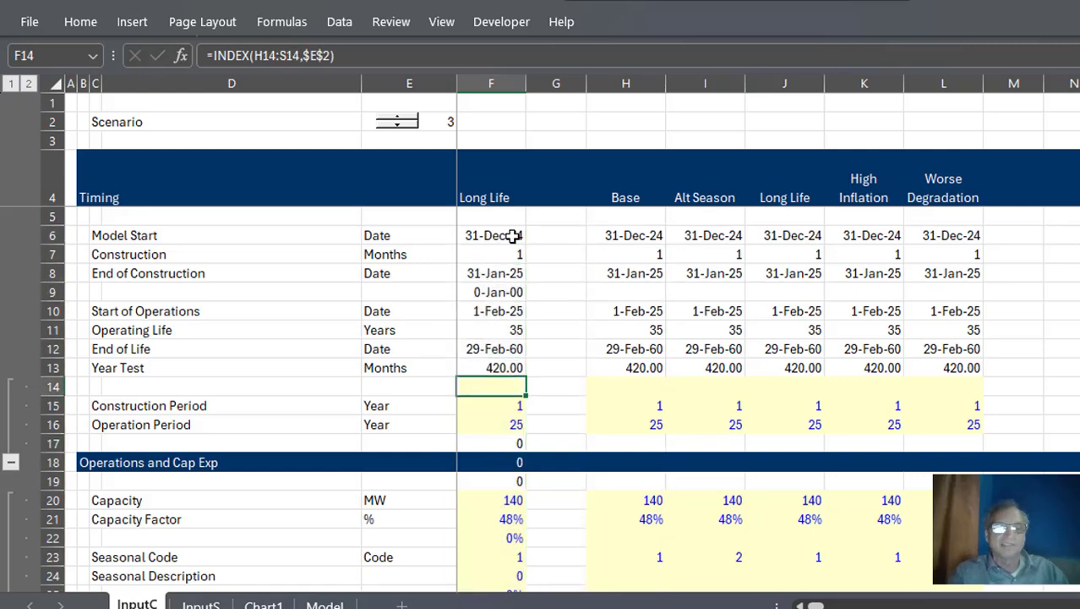
pyautogui.press('Down')
pyautogui.press('Down')
pyautogui.press('Down')
pyautogui.hotkey('shift', 'Down')
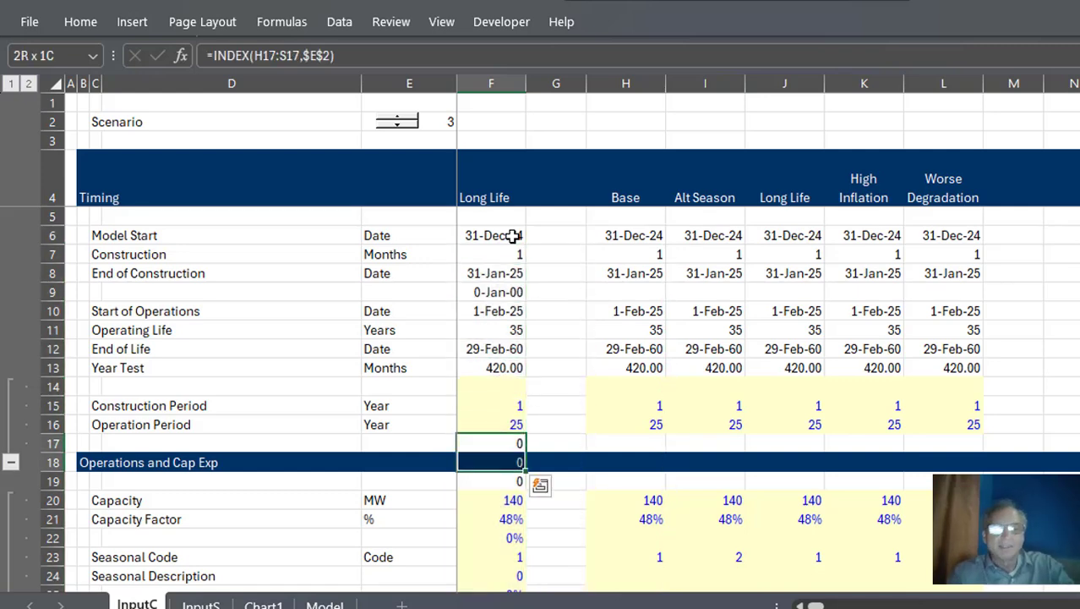
pyautogui.hotkey('shift', 'Down')
pyautogui.press('Delete')
pyautogui.press('Down')
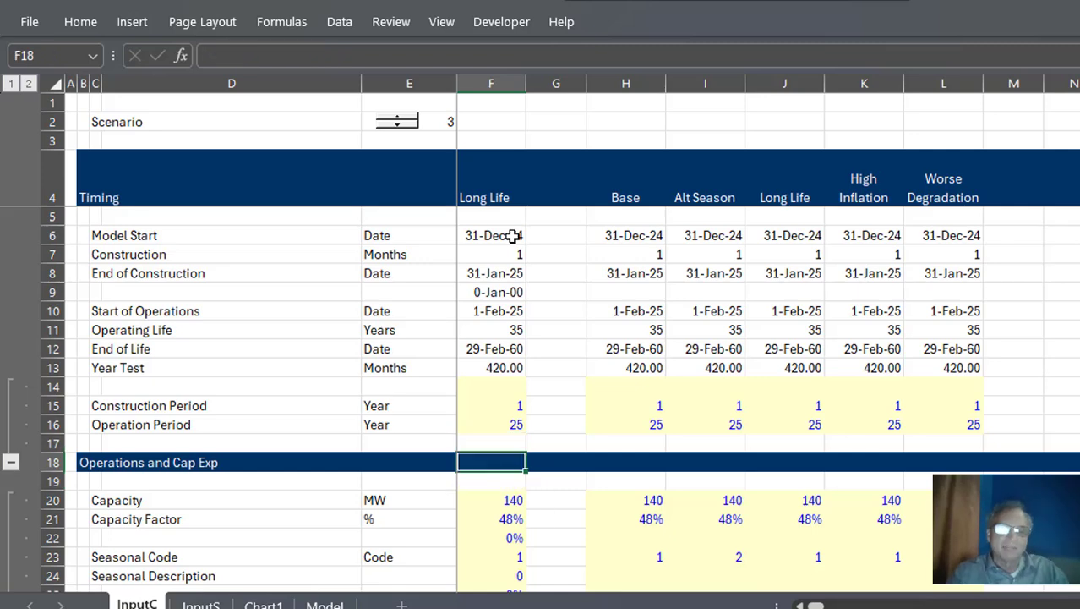
# - Clear the INDEX formulas from the unlabelled rows F22 and F25 around the seasonal inputs
pyautogui.press('Down')
pyautogui.press('Down')
pyautogui.press('Down')
pyautogui.press('Down')
pyautogui.press('Down')
pyautogui.press('Down')
pyautogui.press('Down')
pyautogui.press('Down')
pyautogui.press('Down')
pyautogui.press('Down')
pyautogui.press('Down')
pyautogui.press('Up')
pyautogui.press('Up')
pyautogui.press('Up')
pyautogui.press('Up')
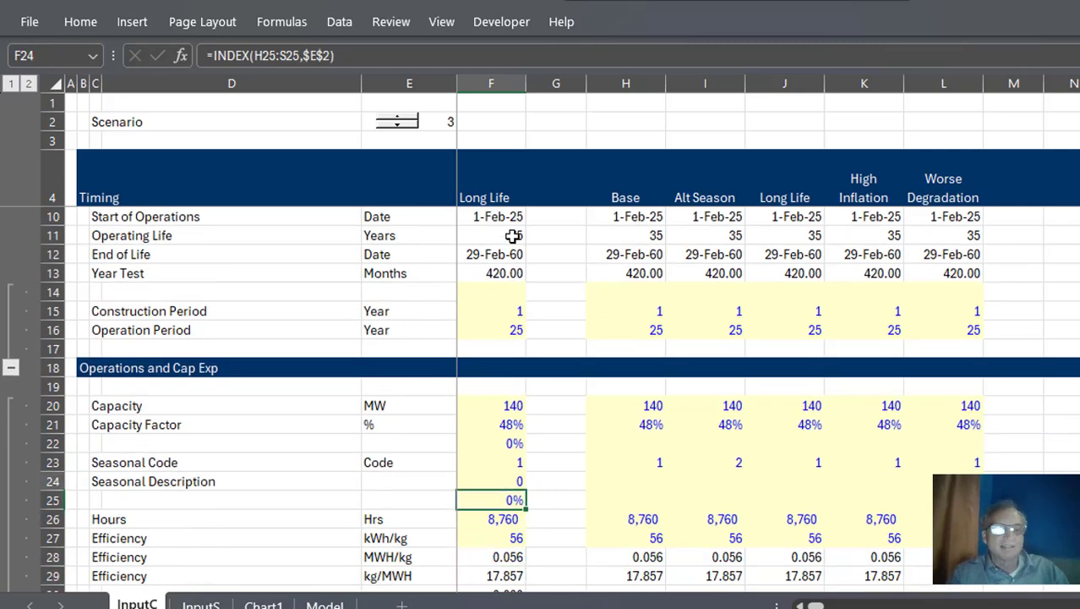
pyautogui.press('Up')
pyautogui.press('Up')
pyautogui.press('Up')
pyautogui.press('Down')
pyautogui.press('Up')
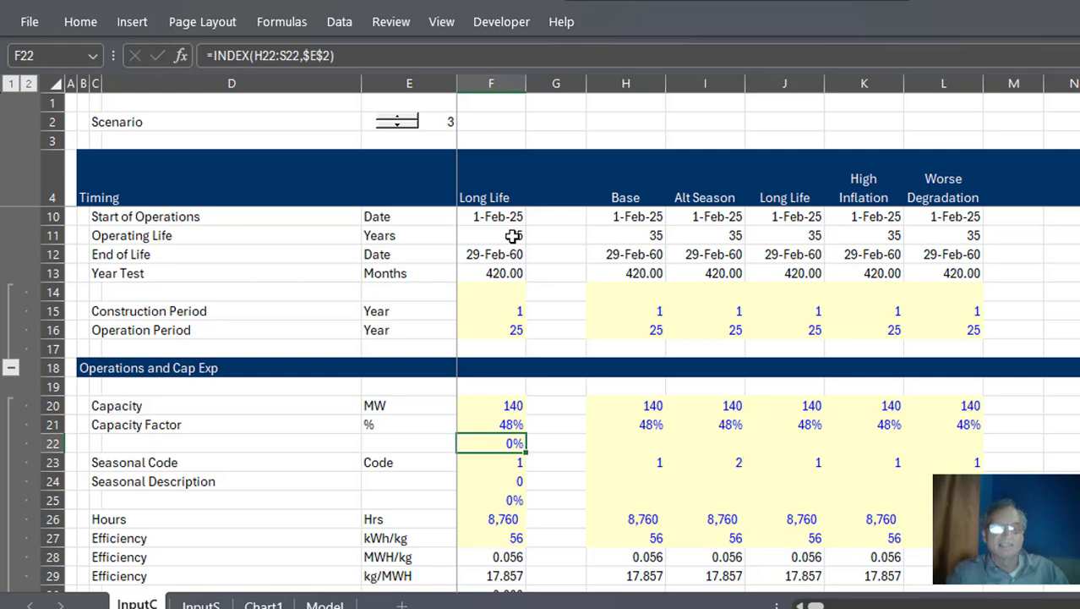
pyautogui.press('Down')
pyautogui.press('Down')
pyautogui.press('Down')
pyautogui.press('Down')
pyautogui.press('Up')
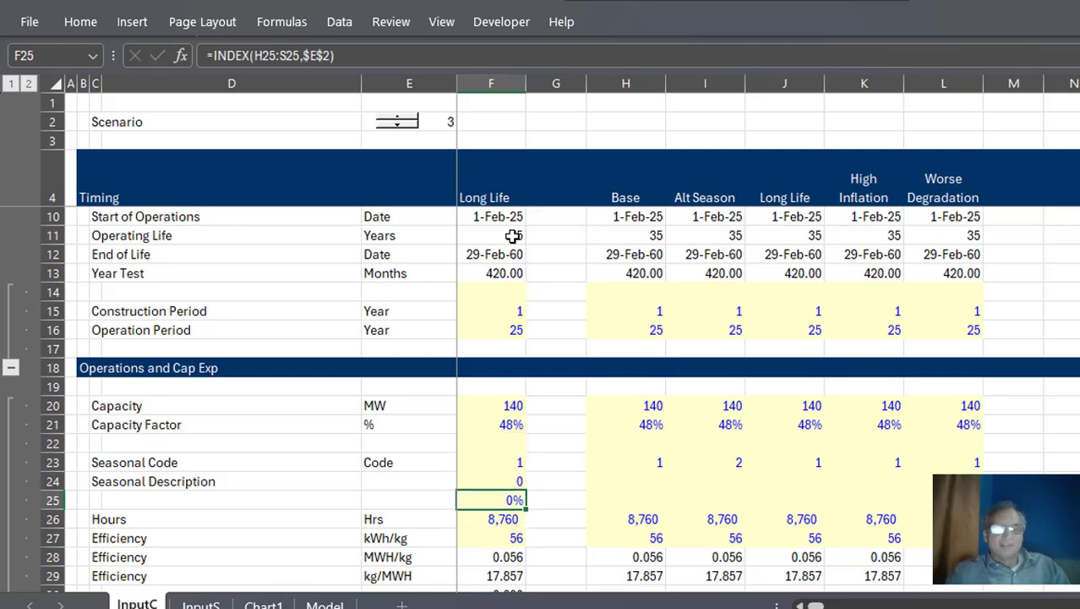
pyautogui.press('Delete')
# - Clear the INDEX formulas from the Degradation Description cell and the empty row below it (F32:F33)
pyautogui.press('Down')
pyautogui.press('Down')
pyautogui.press('Down')
pyautogui.press('Down')
pyautogui.press('Down')
pyautogui.press('Down')
pyautogui.press('Down')
pyautogui.press('Down')
pyautogui.press('Down')
pyautogui.press('Down')
pyautogui.press('Down')
pyautogui.press('Down')
pyautogui.press('Down')
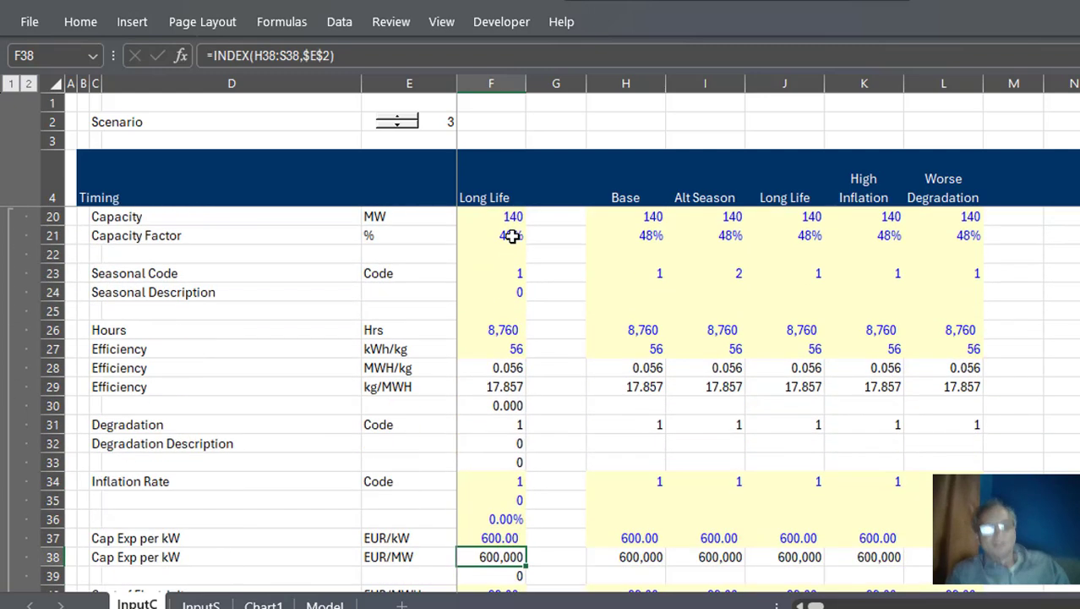
pyautogui.press('Up')
pyautogui.press('Up')
pyautogui.press('Up')
pyautogui.press('Up')
pyautogui.press('Up')
pyautogui.press('Up')
pyautogui.press('Up')
pyautogui.press('Down')
pyautogui.hotkey('shift', 'Down')
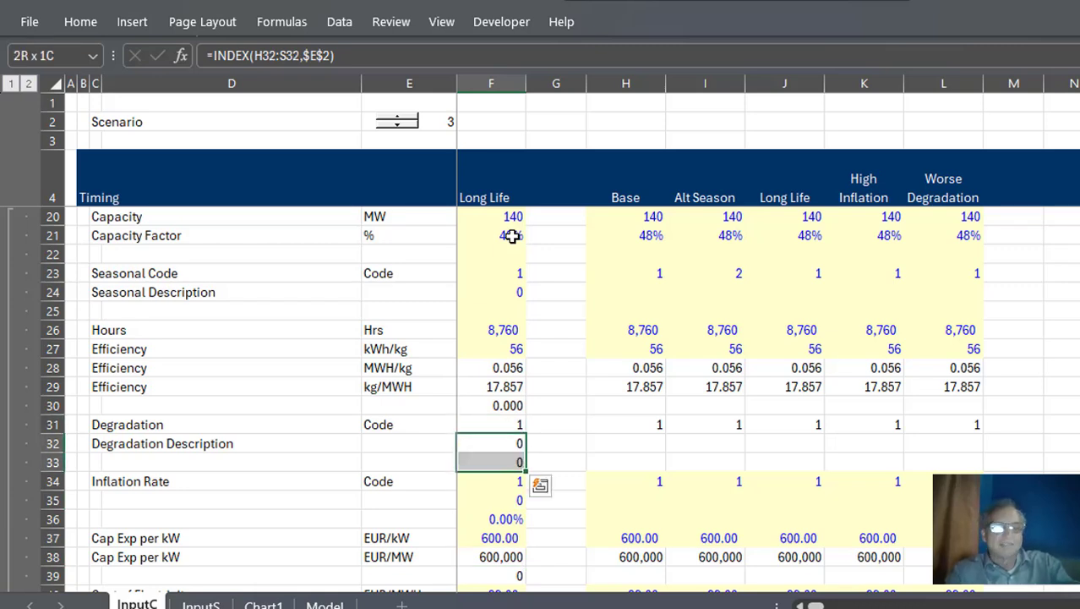
pyautogui.press('Delete')
# - Clear the INDEX formulas from the two unlabelled rows under Inflation Rate, F35 and F36
pyautogui.press('Down')
pyautogui.press('Down')
pyautogui.press('Down')
pyautogui.press('Delete')
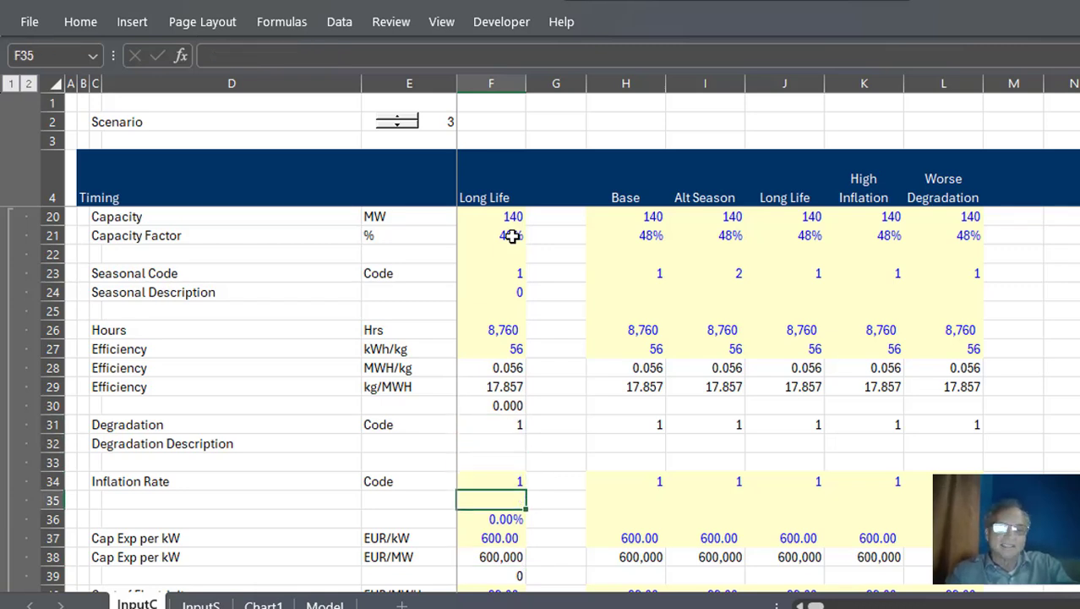
pyautogui.press('Down')
pyautogui.press('Delete')
# - Clear the INDEX formula from the empty row F39 between Cap Exp per kW and Cost of Electricity
pyautogui.press('Down')
pyautogui.press('Down')
pyautogui.press('Down')
pyautogui.press('Down')
pyautogui.press('Down')
pyautogui.press('Down')
pyautogui.press('Down')
pyautogui.press('Down')
pyautogui.press('Down')
pyautogui.press('Down')
pyautogui.press('Down')
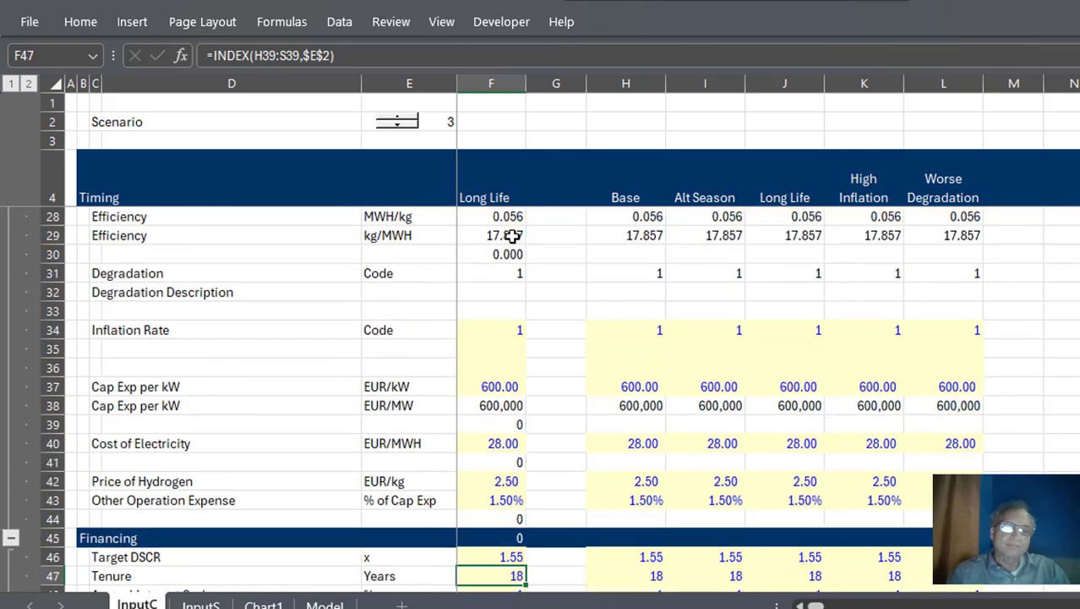
pyautogui.press('Up')
pyautogui.press('Up')
pyautogui.press('Up')
pyautogui.press('Up')
pyautogui.press('Up')
pyautogui.press('Up')
pyautogui.press('Up')
pyautogui.press('Up')
pyautogui.press('Delete')
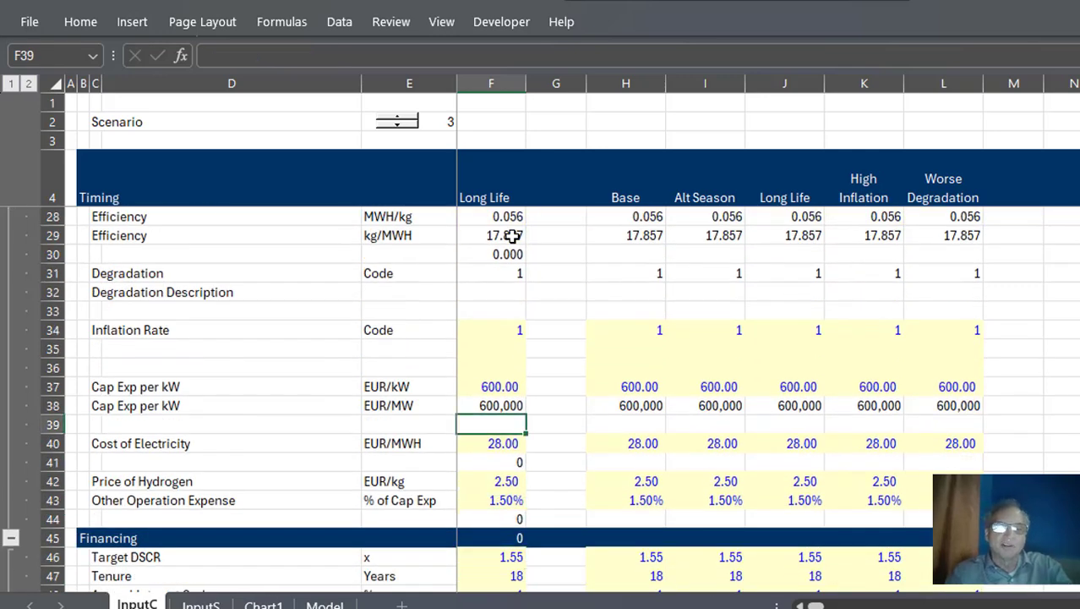
# - Clear the INDEX formulas from the empty row F41 and from the blank row and Financing heading in F44:F45
pyautogui.press('Down')
pyautogui.press('Down')
pyautogui.press('Delete')
pyautogui.press('Down')
pyautogui.press('Down')
pyautogui.press('Down')
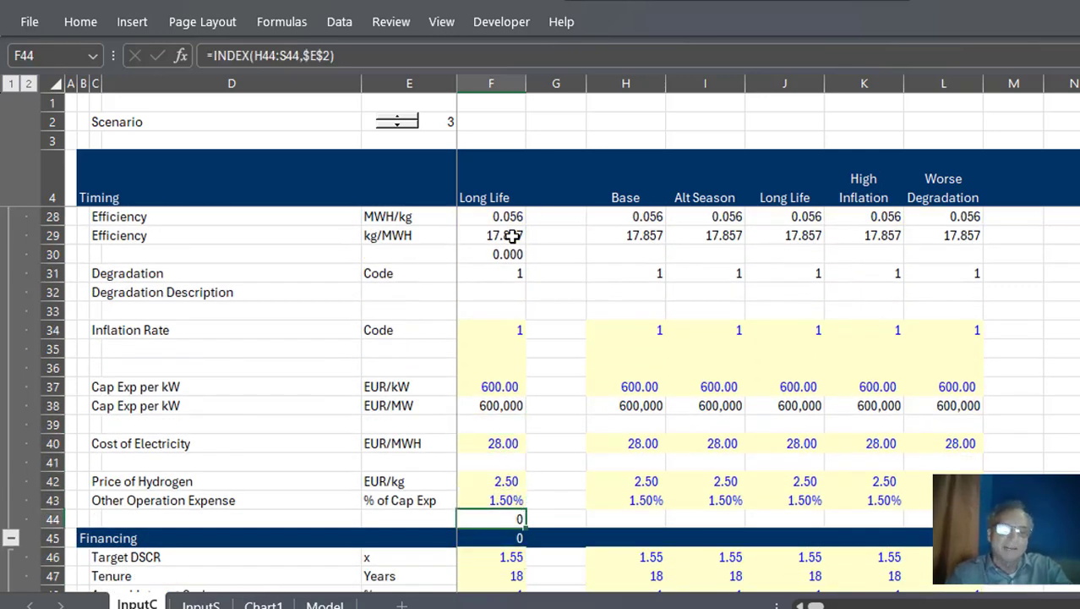
pyautogui.hotkey('shift', 'Down')
pyautogui.press('Delete')
# - Review column F from the Financing section back up to the Timing section for leftover formulas in unlabelled rows
pyautogui.press('Down')
pyautogui.press('Down')
pyautogui.press('Down')
pyautogui.press('Down')
pyautogui.press('Down')
pyautogui.press('Down')
pyautogui.press('Down')
pyautogui.press('Down')
pyautogui.press('Down')
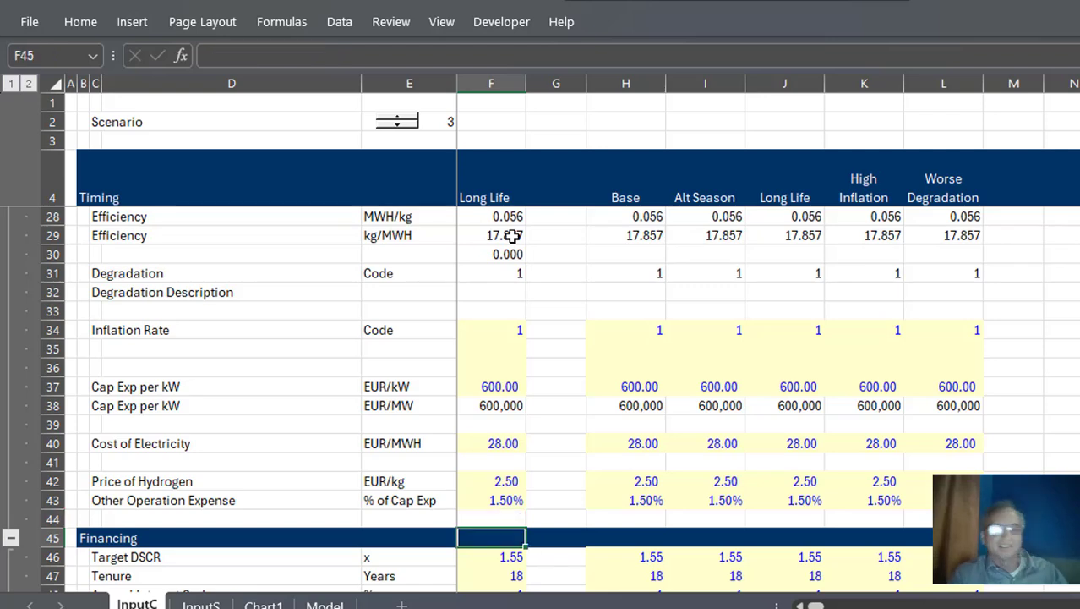
pyautogui.press('Up')
pyautogui.press('Up')
pyautogui.press('Up')
pyautogui.press('Up')
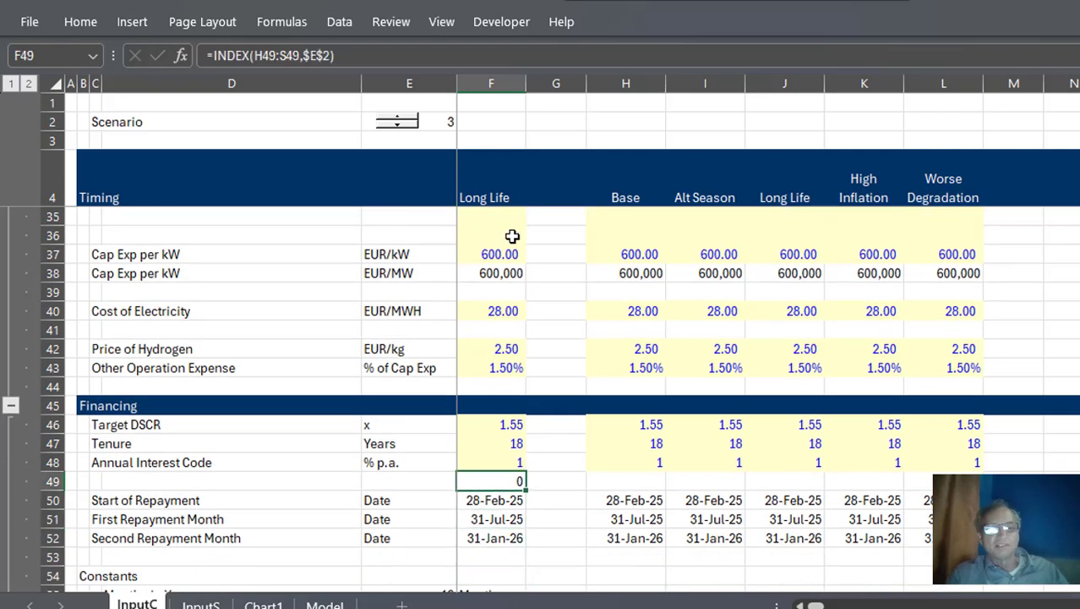
pyautogui.press('Down')
pyautogui.press('pagedown')
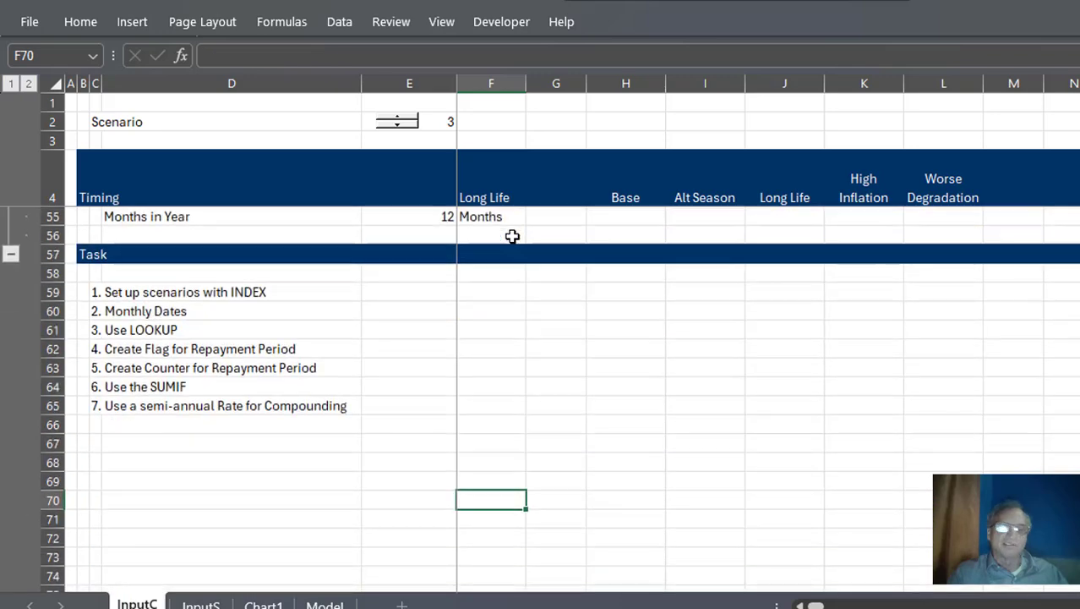
pyautogui.press('pageup')
pyautogui.press('pageup')
pyautogui.press('pageup')
pyautogui.press('Up')
pyautogui.press('Up')
pyautogui.press('Up')
pyautogui.press('Up')
pyautogui.press('Up')
pyautogui.press('Up')
pyautogui.press('Up')
pyautogui.press('Up')
pyautogui.press('Up')
pyautogui.press('Up')
pyautogui.press('Up')
pyautogui.press('Up')
pyautogui.press('Up')
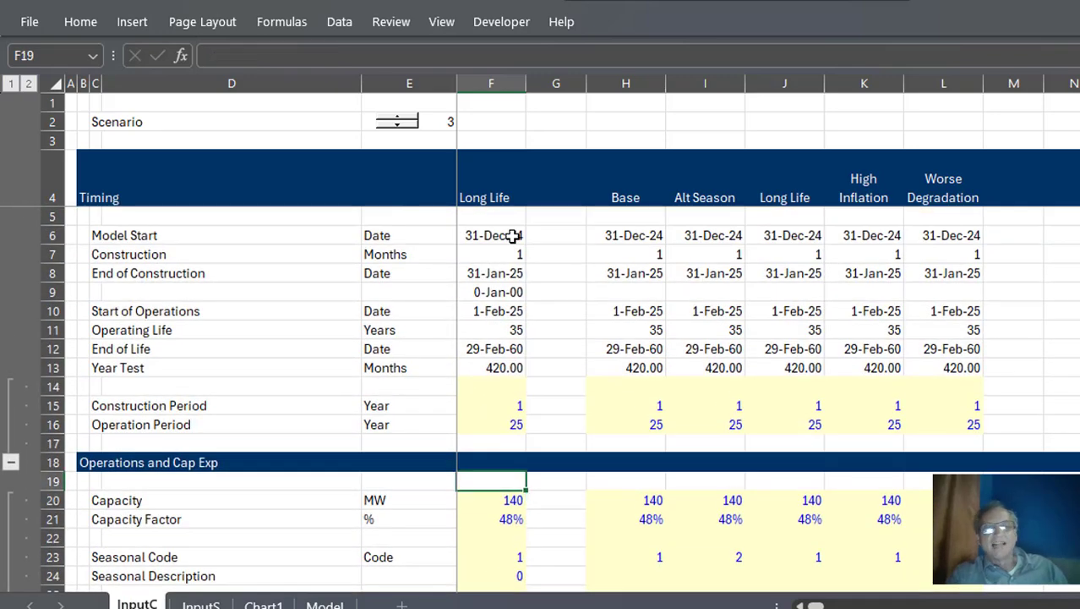
# - Check the Seasonal Code input of the Alt Season scenario in I23
pyautogui.press('Down')
pyautogui.press('Down')
pyautogui.press('Down')
pyautogui.press('Down')
pyautogui.press('Down')
pyautogui.press('Down')
pyautogui.press('Down')
pyautogui.press('Down')
pyautogui.press('Down')
pyautogui.press('Down')
pyautogui.press('Down')
pyautogui.press('Down')
pyautogui.press('Down')
pyautogui.press('Down')
pyautogui.press('Down')
pyautogui.press('Down')
pyautogui.press('Down')
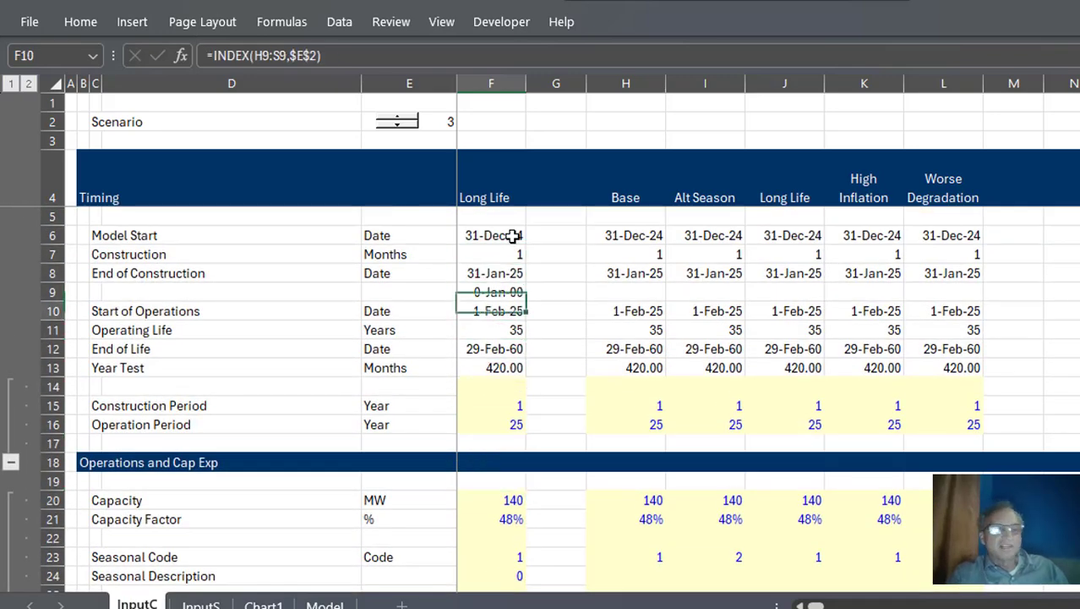
pyautogui.press('Right')
pyautogui.press('Up')
pyautogui.press('Right')
pyautogui.press('Right')
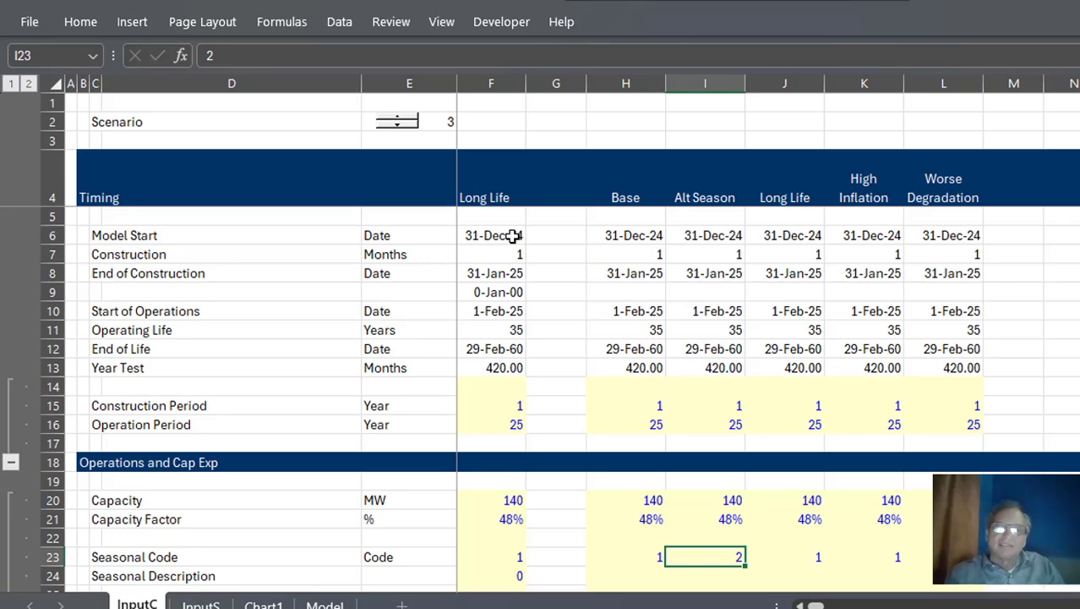
# - Set the Operating Life of the Long Life scenario in J11 to 40 years
pyautogui.press('Down')
pyautogui.press('Down')
pyautogui.press('Up')
pyautogui.press('Up')
pyautogui.press('Up')
pyautogui.press('Up')
pyautogui.press('Up')
pyautogui.press('Up')
pyautogui.press('Up')
pyautogui.press('Up')
pyautogui.press('Up')
pyautogui.press('Up')
pyautogui.press('Up')
pyautogui.press('Up')
pyautogui.press('Up')
pyautogui.press('Up')
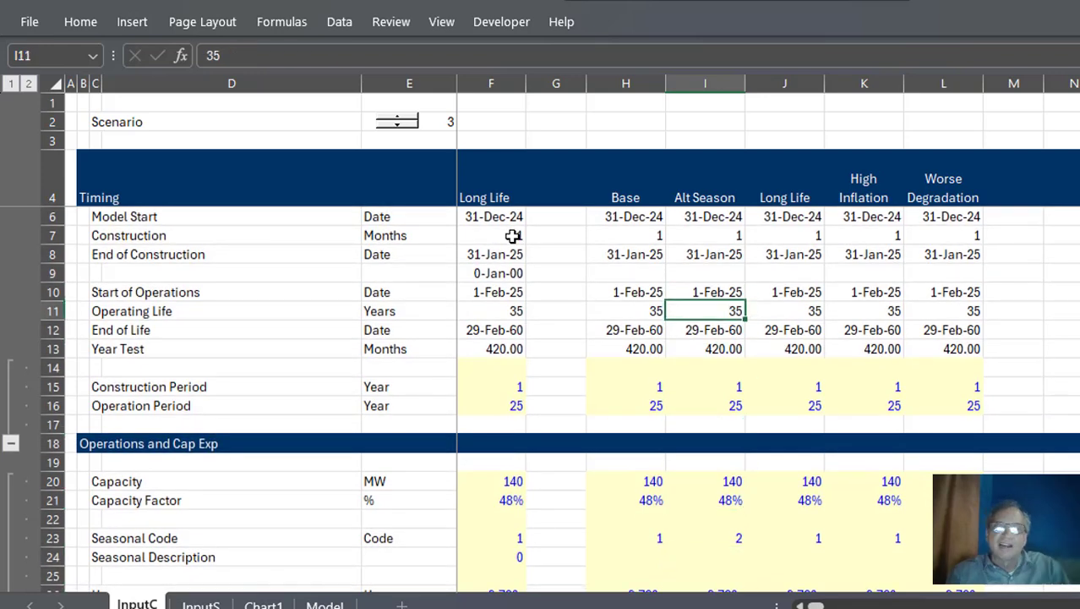
pyautogui.press('Right')
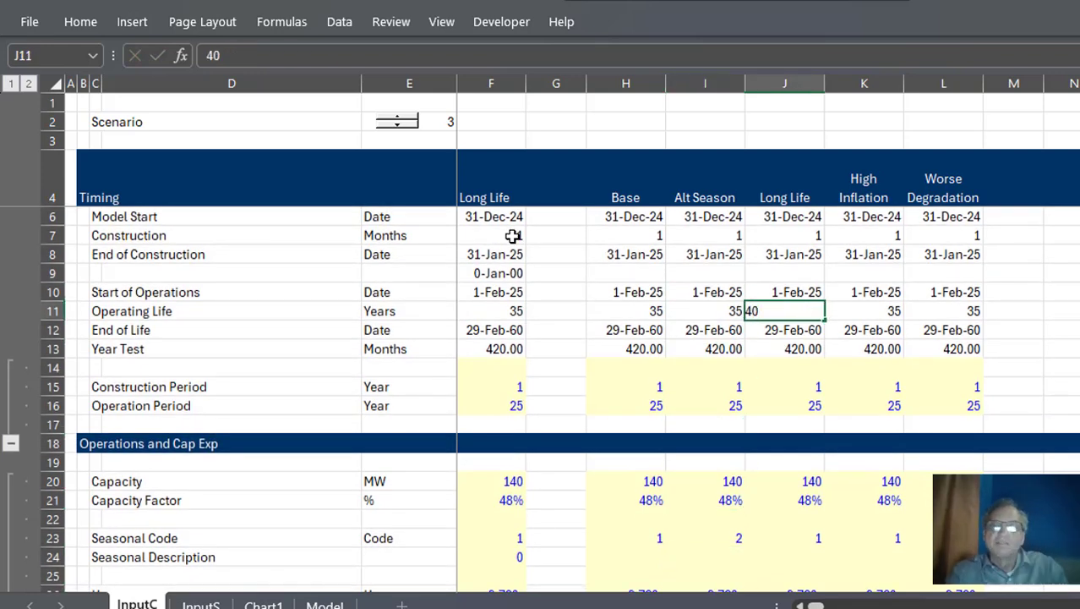
pyautogui.press('Return')
# - Set the Inflation Rate code in the Long Life column, J34, to 3
pyautogui.press('Down')
pyautogui.press('Down')
pyautogui.press('Down')
pyautogui.press('Down')
pyautogui.press('Down')
pyautogui.press('Down')
pyautogui.press('Down')
pyautogui.press('Down')
pyautogui.press('Down')
pyautogui.press('Down')
pyautogui.press('Down')
pyautogui.press('Down')
pyautogui.press('Down')
pyautogui.press('Down')
pyautogui.press('Down')
pyautogui.press('Down')
pyautogui.press('Down')
pyautogui.press('Down')
pyautogui.press('Down')
pyautogui.press('Down')
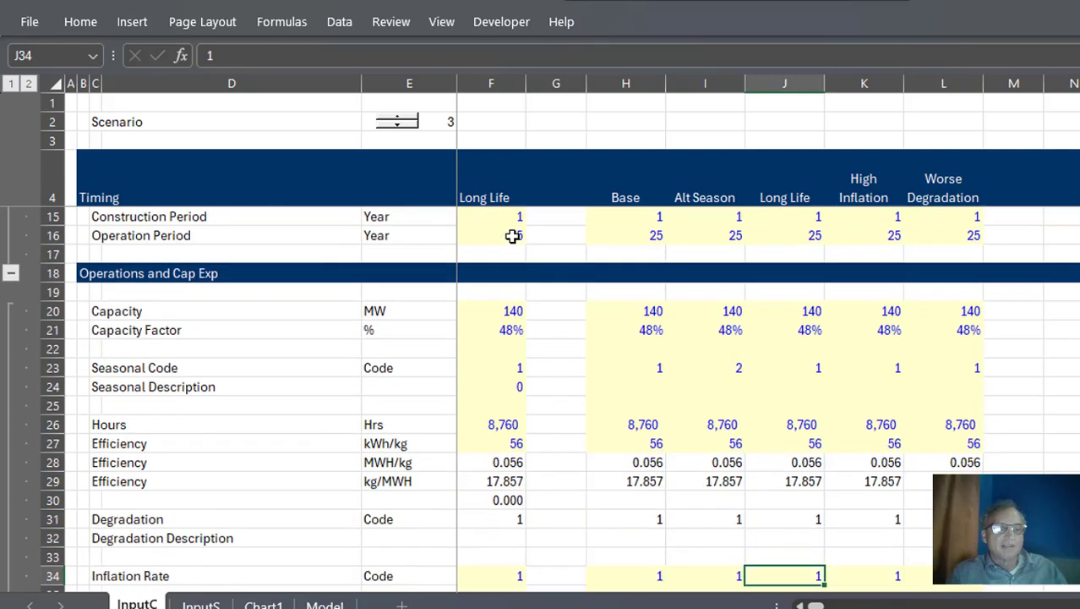
pyautogui.press('Up')
pyautogui.press('Up')
pyautogui.press('Up')
pyautogui.press('Up')
pyautogui.press('Up')
pyautogui.press('Down')
pyautogui.press('Down')
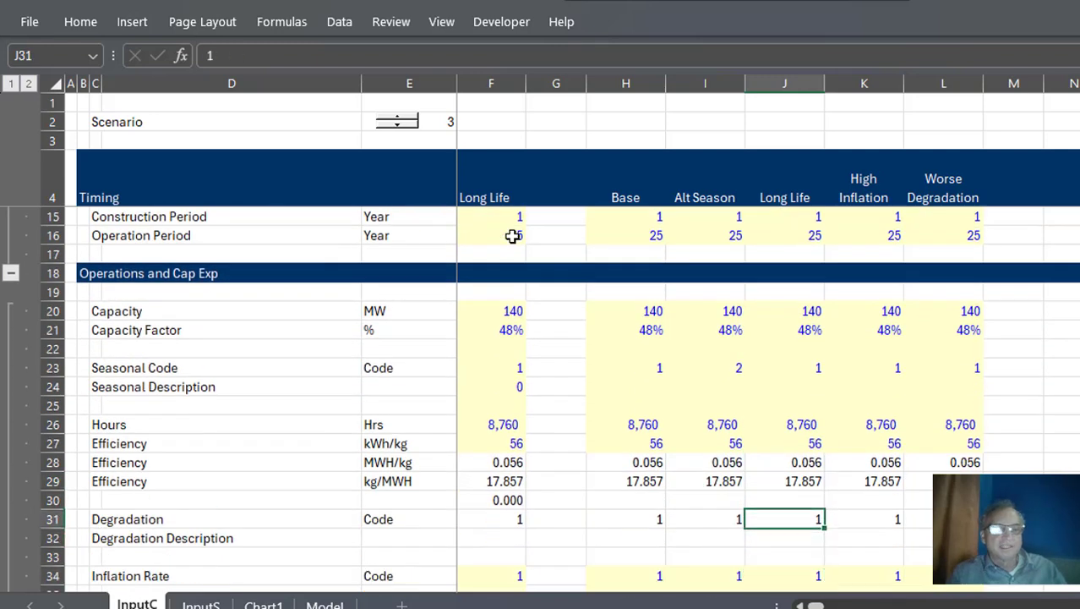
pyautogui.press('Down')
pyautogui.press('Down')
pyautogui.press('Down')
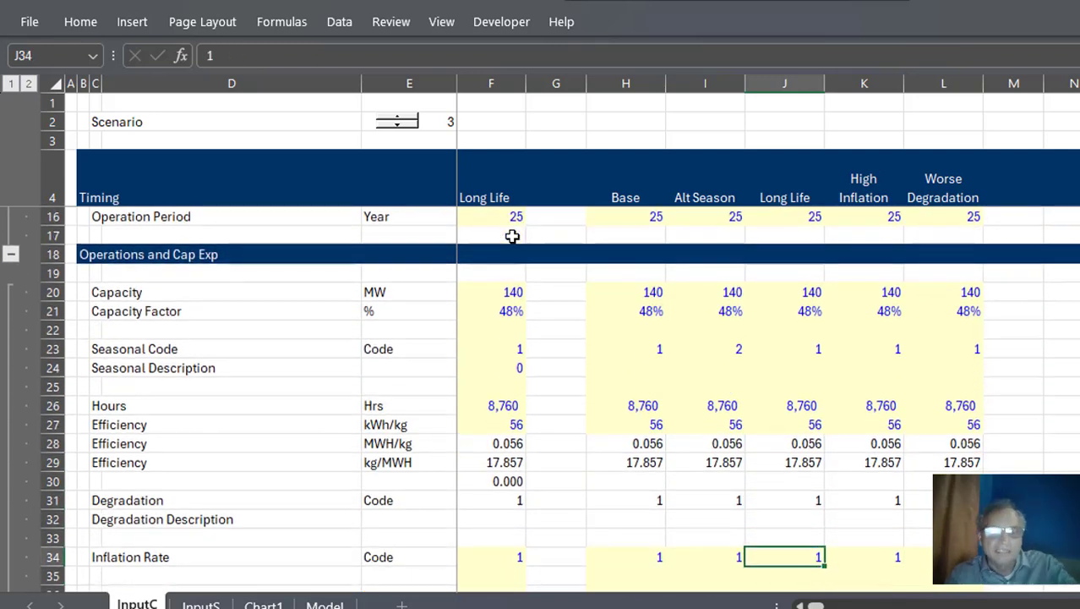
pyautogui.write('3')
pyautogui.press('Return')
pyautogui.scroll(-1, 513, 235)
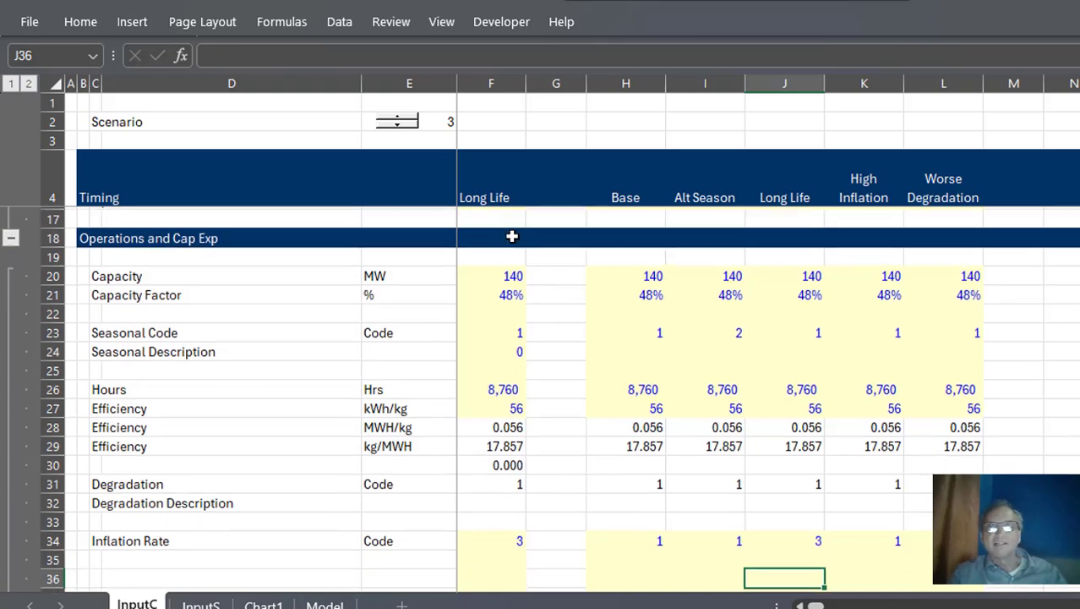
pyautogui.press('Up')
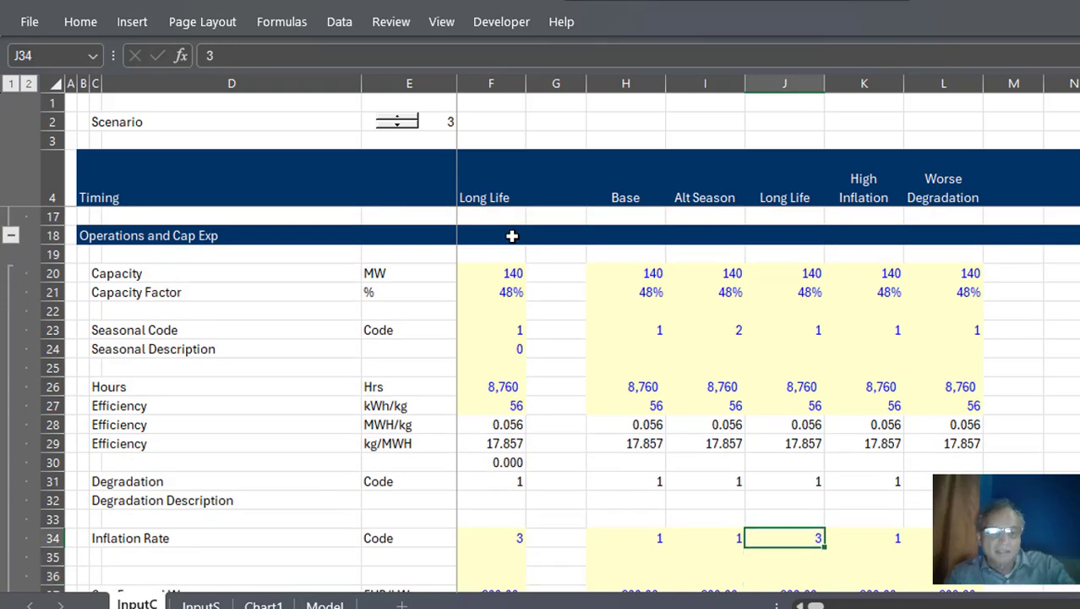
# - Return the Long Life scenario's Inflation Rate code to 1 and set the High Inflation scenario's code in K34 to 3
pyautogui.write('1')
pyautogui.press('Tab')
pyautogui.write('3')
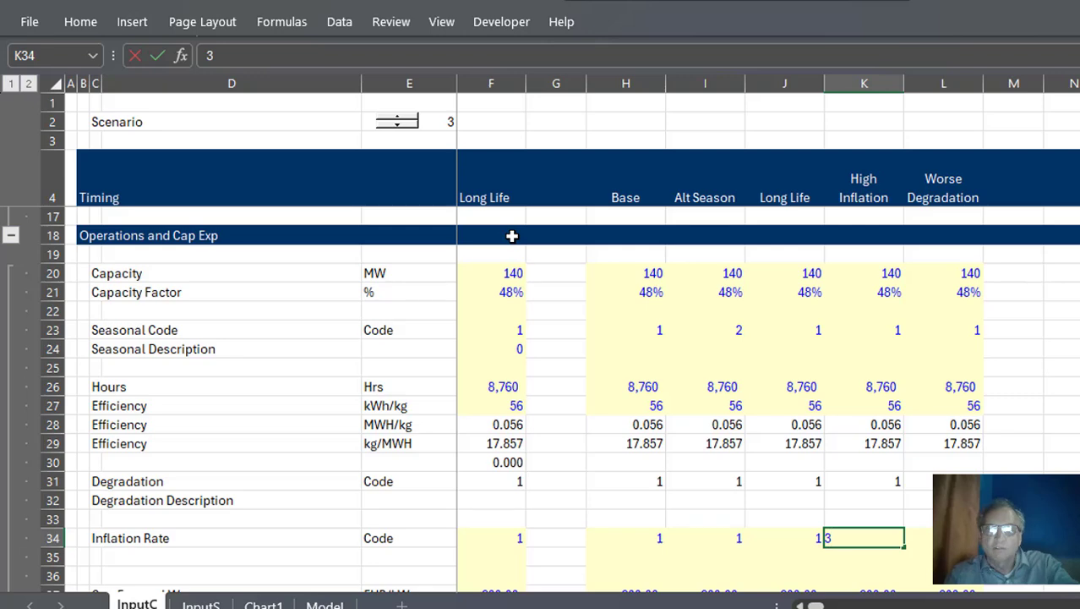
pyautogui.press('Return')
# - Set the Degradation code of the Worse Degradation scenario in L31 to 2
pyautogui.press('Down')
pyautogui.press('Down')
pyautogui.press('Down')
pyautogui.press('Down')
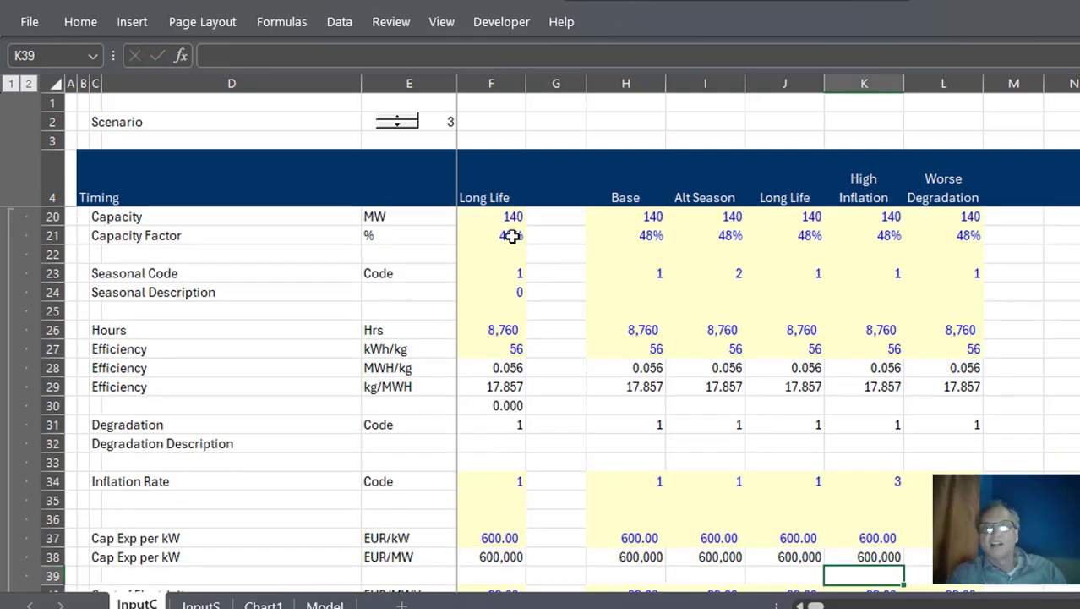
pyautogui.press('Up')
pyautogui.press('Up')
pyautogui.press('Up')
pyautogui.press('Up')
pyautogui.press('Up')
pyautogui.press('Up')
pyautogui.press('Up')
pyautogui.press('Up')
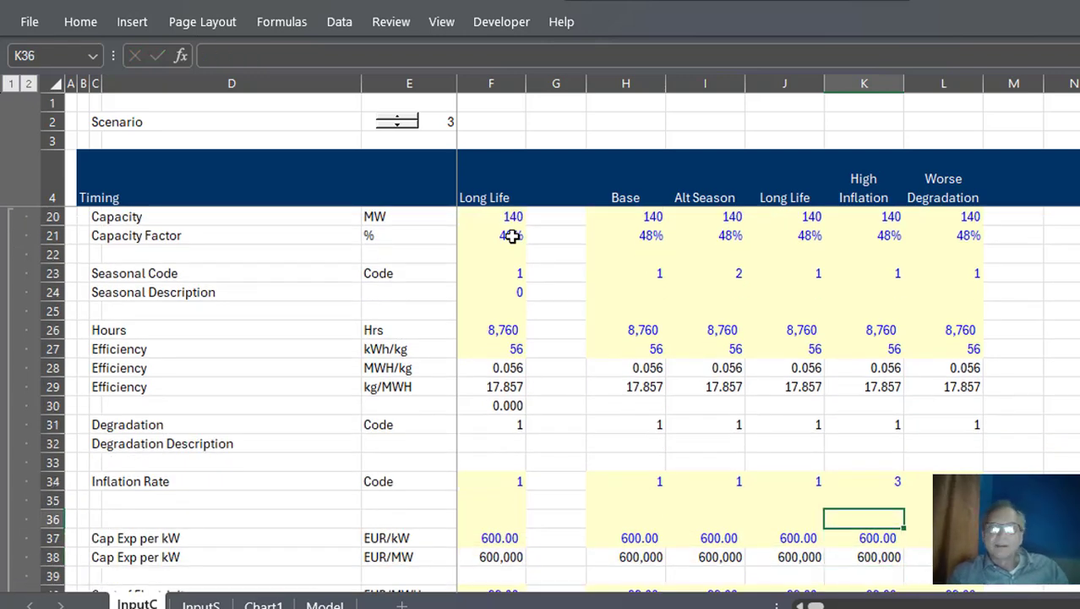
pyautogui.press('Right')
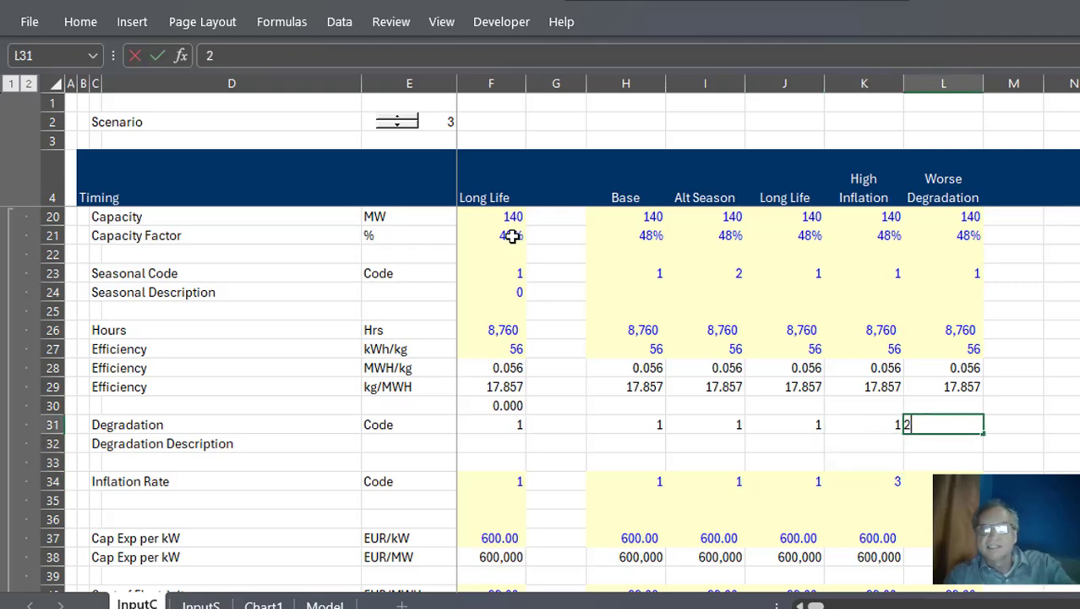
pyautogui.write('2')
pyautogui.press('Return')
pyautogui.press('Left')
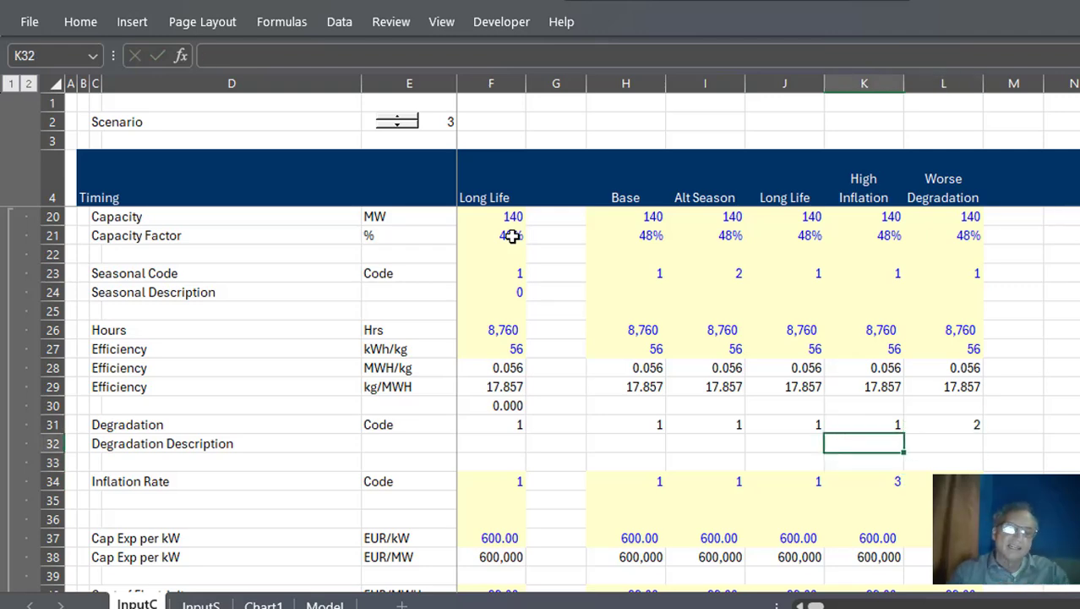
# - Switch to the InputS sheet and inspect the formula behind the Seasonal Factor Code Number in E5
pyautogui.hotkey('ctrl', 'pagedown')
pyautogui.press('Down')
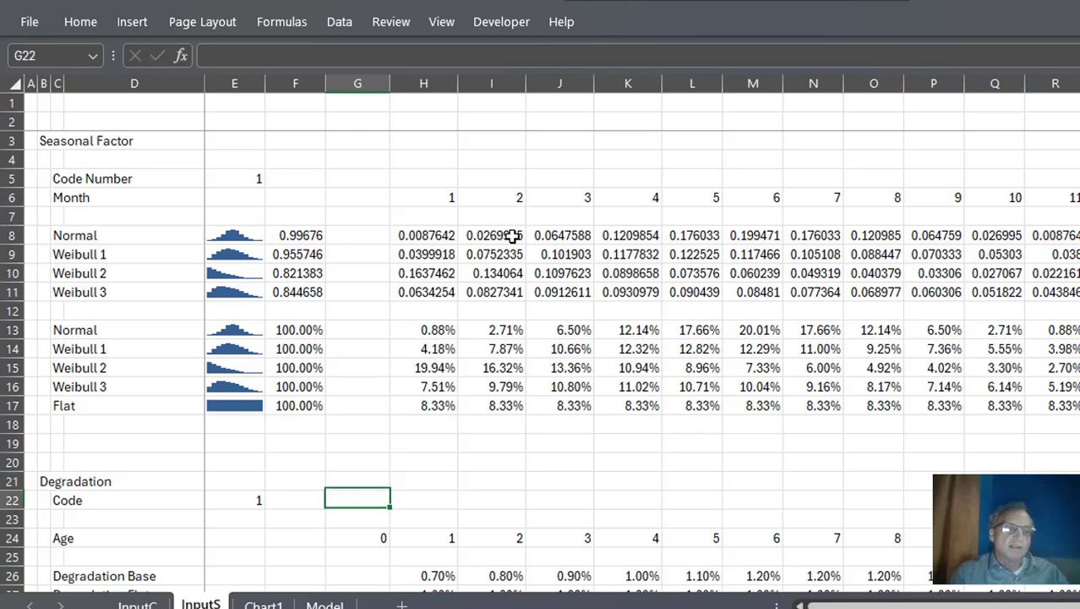
pyautogui.press('Up')
pyautogui.press('Up')
pyautogui.press('Up')
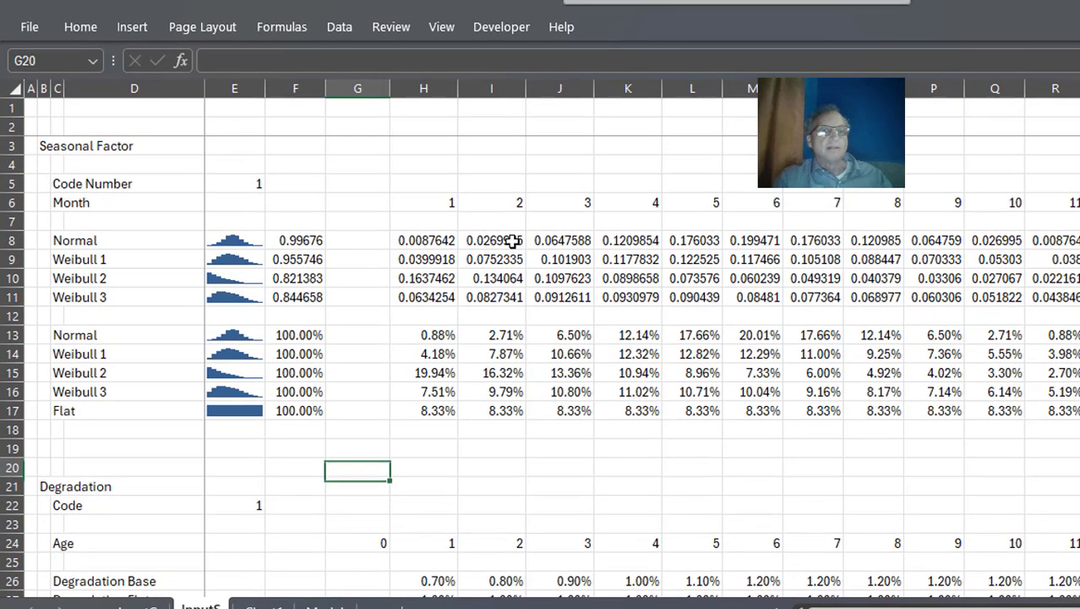
pyautogui.press('Left')
pyautogui.press('Left')
pyautogui.press('Left')
pyautogui.press('Left')
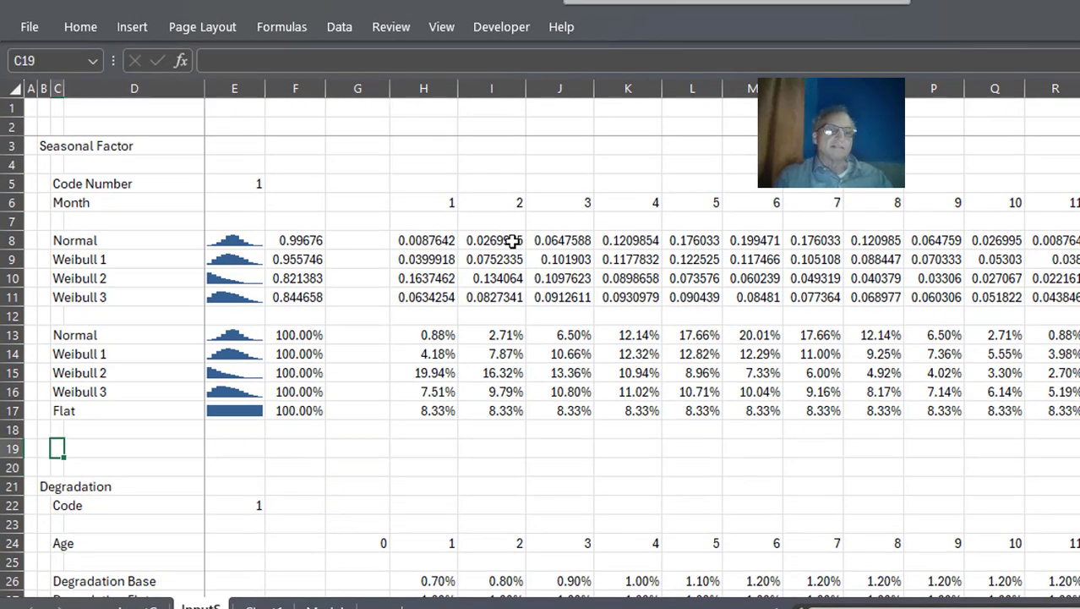
pyautogui.press('Up')
pyautogui.press('Up')
pyautogui.press('Up')
pyautogui.press('Up')
pyautogui.press('Up')
pyautogui.press('Up')
pyautogui.press('Up')
pyautogui.press('Up')
pyautogui.press('Up')
pyautogui.press('Up')
pyautogui.press('Up')
pyautogui.press('Up')
pyautogui.press('Up')
pyautogui.press('Up')
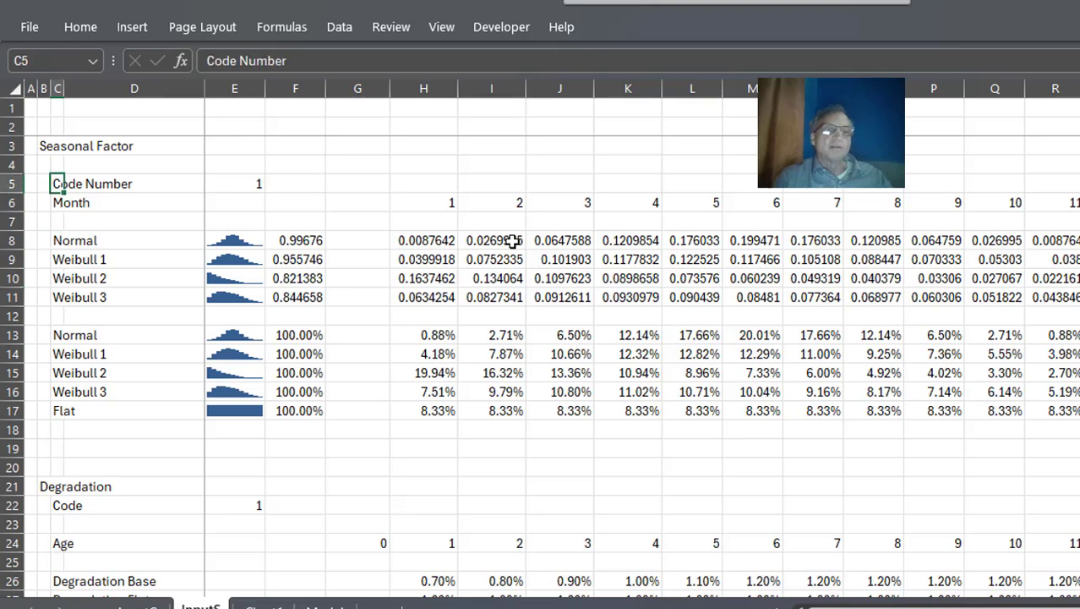
pyautogui.press('Right')
pyautogui.press('Right')
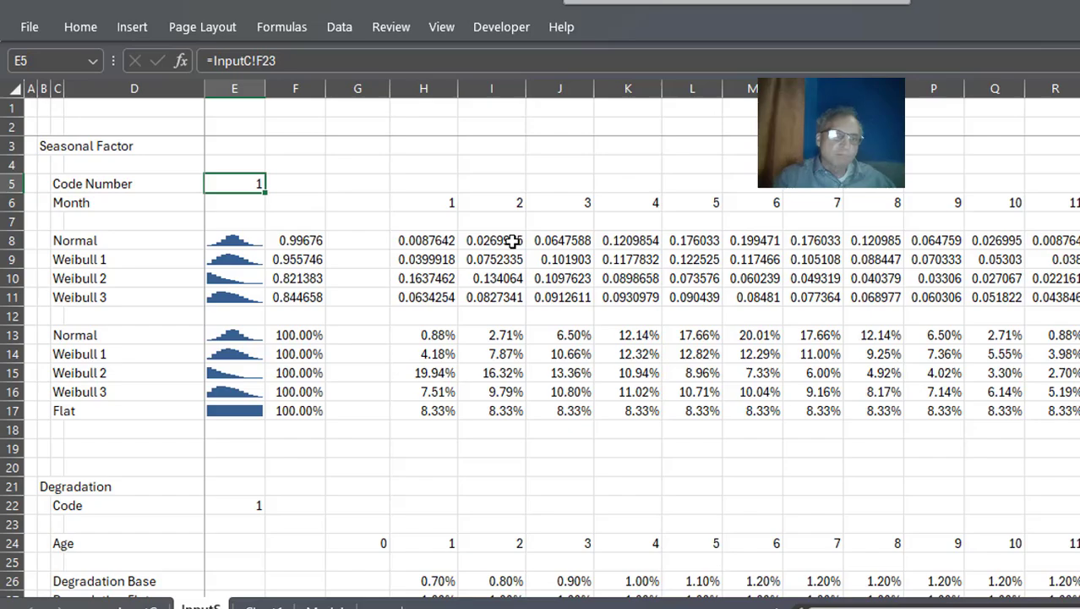
# - Enter =INDEX(C13:C17,$E$5) in C19 to pick the name of the selected seasonal profile
pyautogui.press('Down')
pyautogui.press('Down')
pyautogui.press('Down')
pyautogui.press('Down')
pyautogui.press('Down')
pyautogui.press('Down')
pyautogui.press('Down')
pyautogui.press('Down')
pyautogui.press('Down')
pyautogui.press('Down')
pyautogui.press('Down')
pyautogui.press('Down')
pyautogui.press('Down')
pyautogui.press('Left')
pyautogui.press('Down')
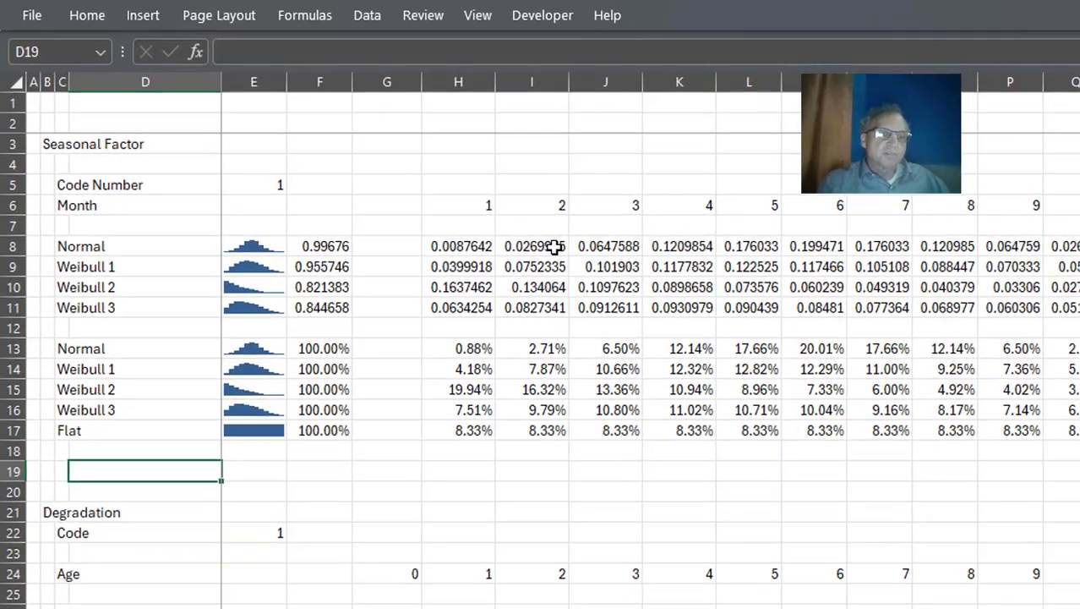
pyautogui.press('Left')
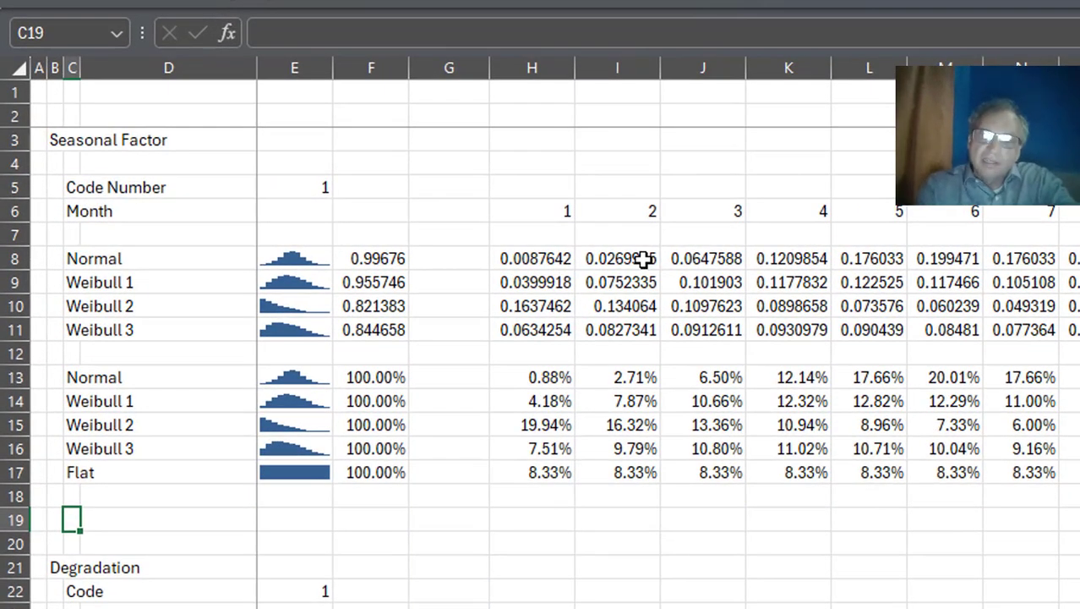
pyautogui.write('=in')
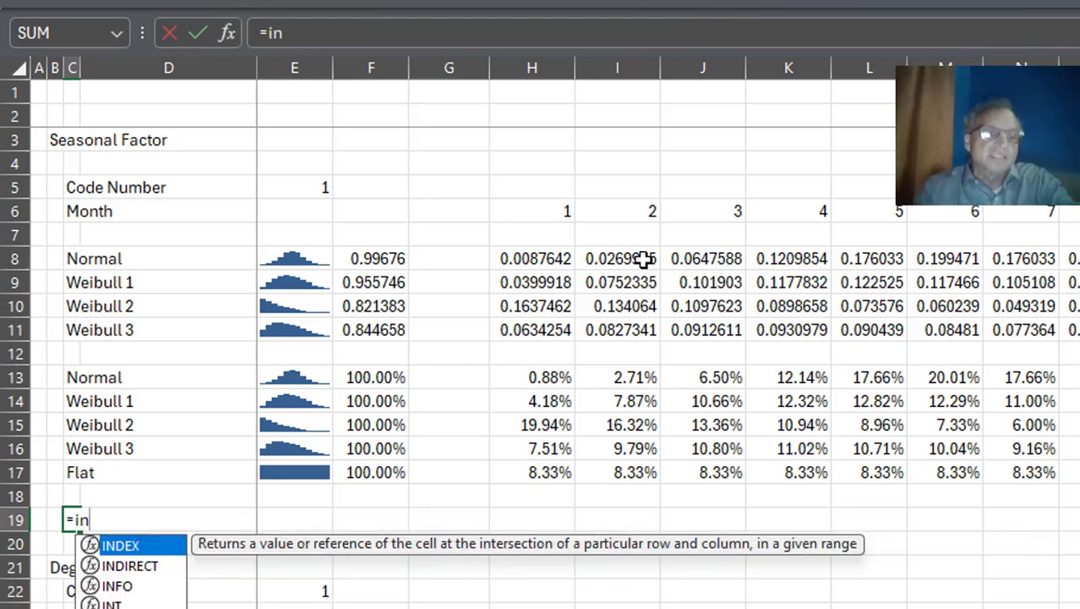
pyautogui.press('Tab')
pyautogui.press('Up')
pyautogui.press('Up')
pyautogui.press('Up')
pyautogui.press('Up')
pyautogui.press('Up')
pyautogui.press('Up')
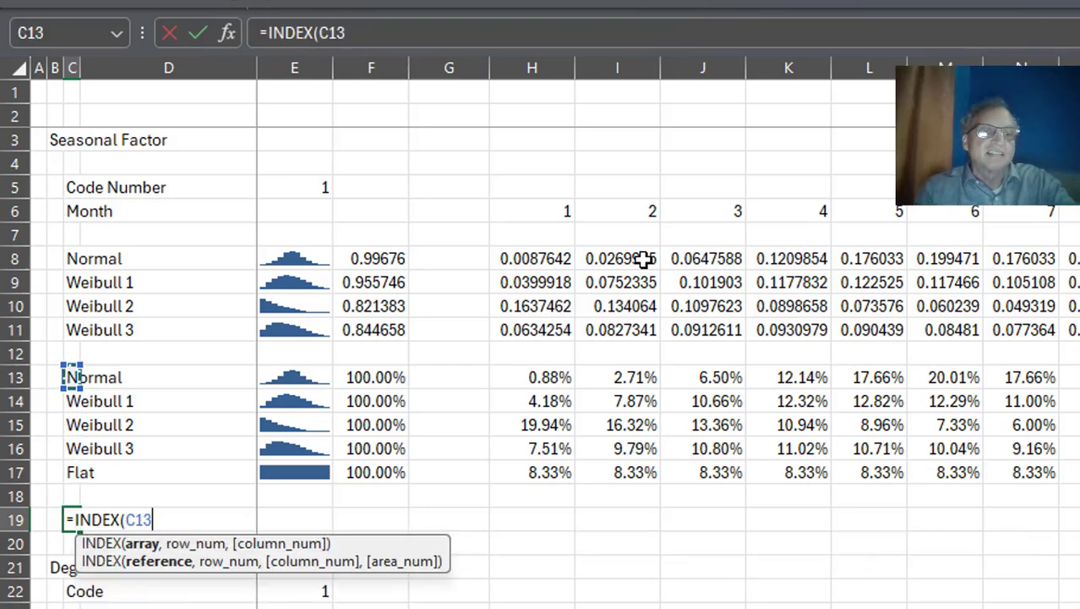
pyautogui.hotkey('shift', 'Down')
pyautogui.hotkey('shift', 'Down')
pyautogui.hotkey('shift', 'Down')
pyautogui.hotkey('shift', 'Down')
pyautogui.write(',')
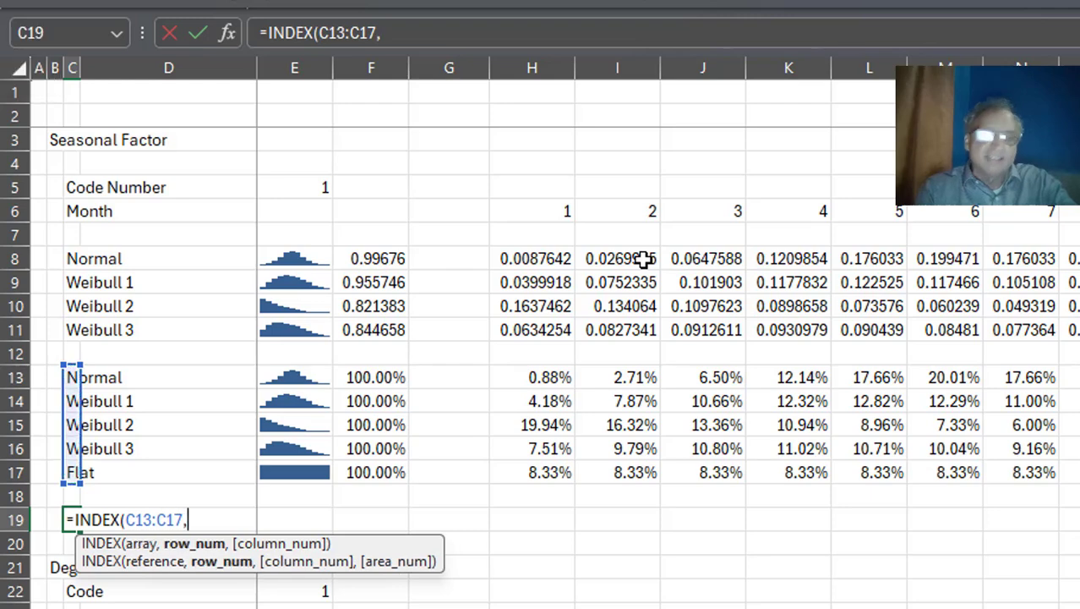
pyautogui.press('Up')
pyautogui.press('Up')
pyautogui.press('Up')
pyautogui.press('Up')
pyautogui.press('Up')
pyautogui.press('Up')
pyautogui.press('Up')
pyautogui.press('Up')
pyautogui.press('Up')
pyautogui.press('Up')
pyautogui.press('Up')
pyautogui.press('Up')
pyautogui.press('Up')
pyautogui.press('Up')
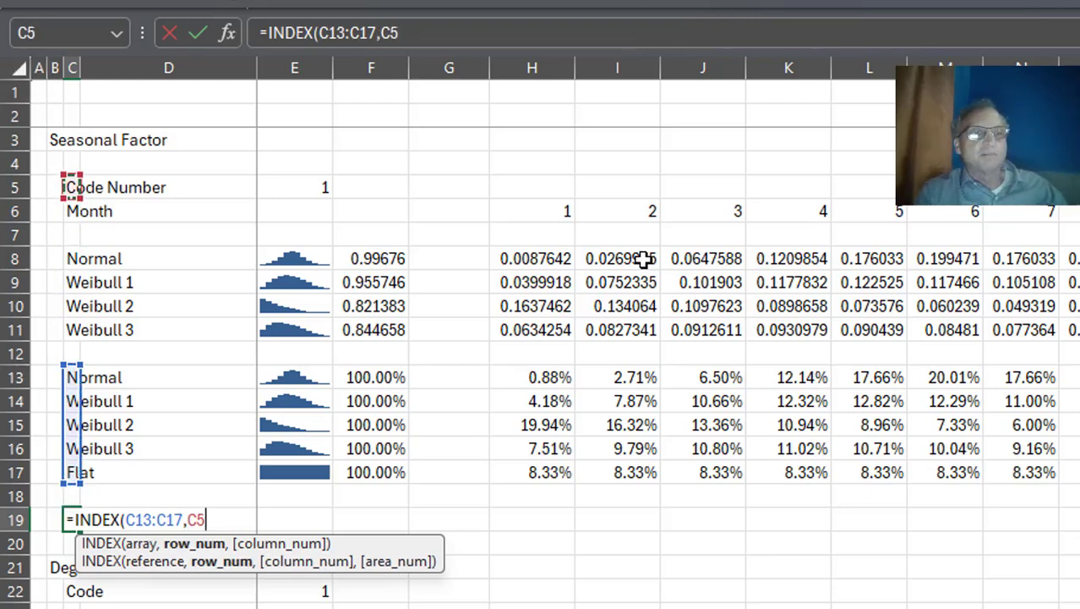
pyautogui.press('Right')
pyautogui.press('Right')
pyautogui.press('F4')
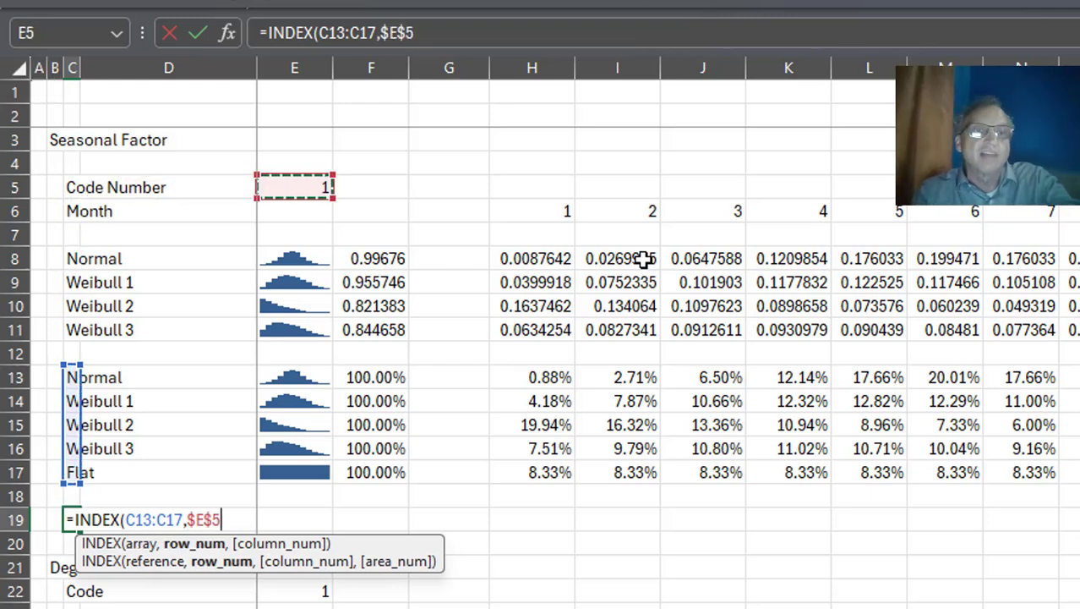
pyautogui.press('Return')
pyautogui.press('Up')
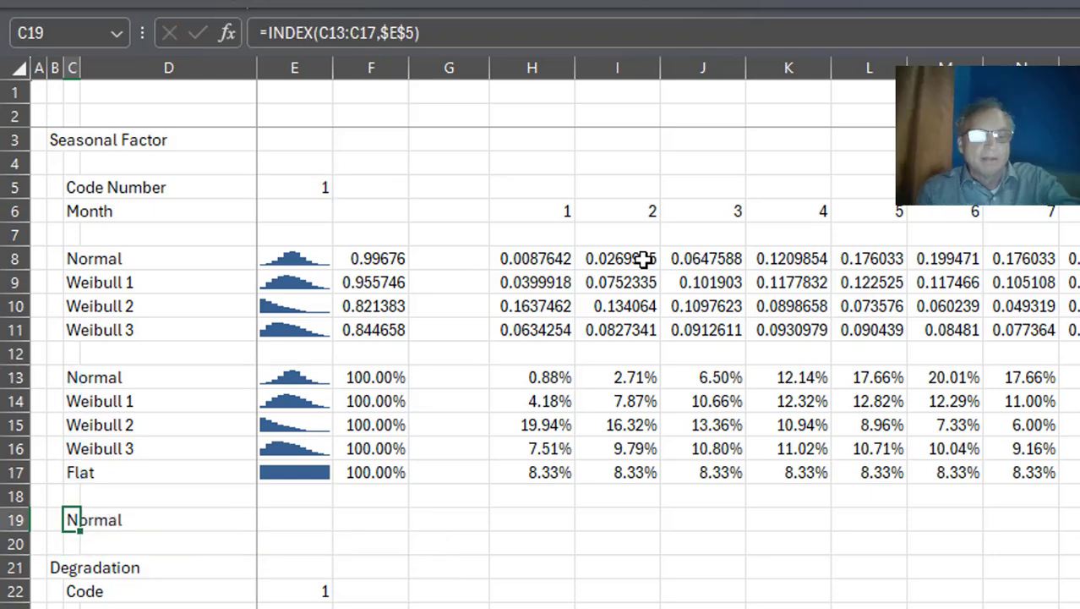
# - Copy the INDEX formula from C19 to H19 and format the cell as a percentage
pyautogui.hotkey('ctrl', 'c')
pyautogui.press('Right')
pyautogui.press('Right')
pyautogui.press('Right')
pyautogui.press('Right')
pyautogui.press('Right')
pyautogui.hotkey('ctrl', 'v')
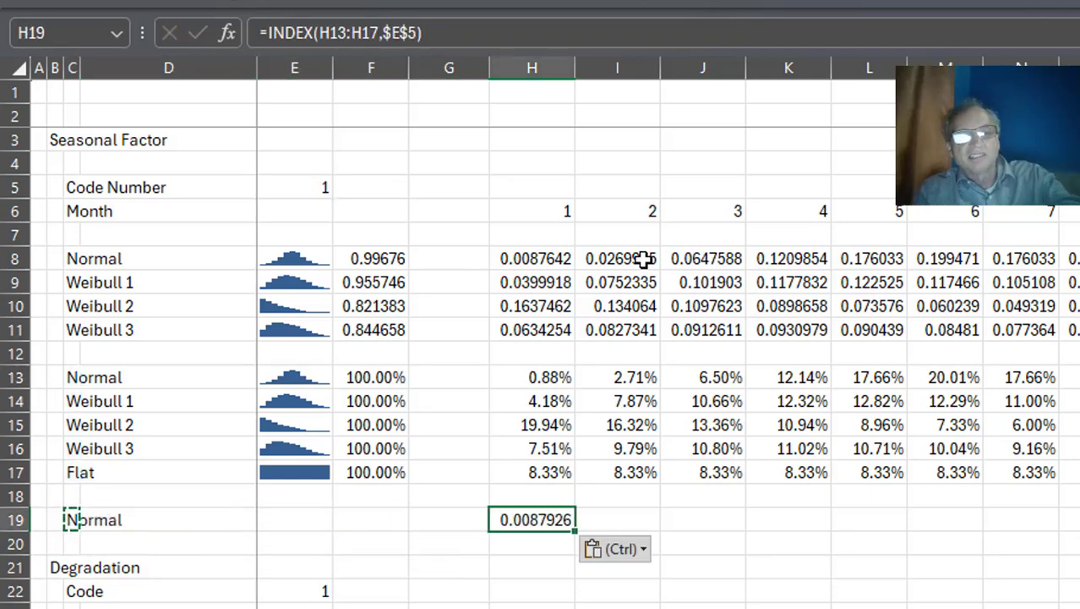
pyautogui.hotkey('ctrl', 'shift', '5')
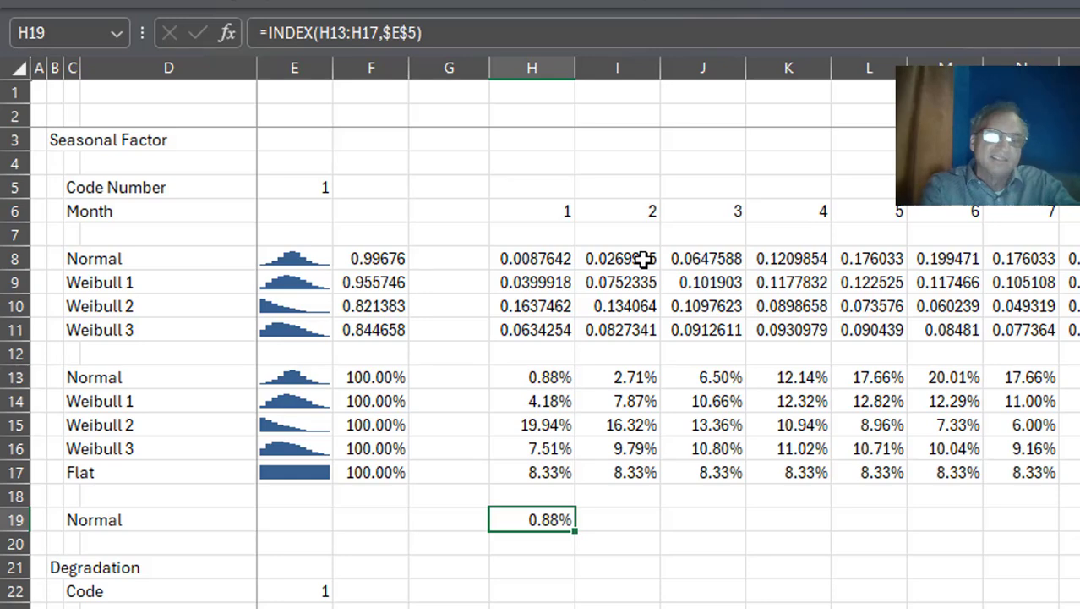
# - Fill the INDEX formula in H19 rightward across the twelve month columns
pyautogui.hotkey('shift', 'Right')
pyautogui.hotkey('shift', 'Right')
pyautogui.hotkey('shift', 'Right')
pyautogui.hotkey('shift', 'Right')
pyautogui.hotkey('shift', 'Right')
pyautogui.hotkey('shift', 'Right')
pyautogui.hotkey('shift', 'Right')
pyautogui.hotkey('shift', 'Right')
pyautogui.hotkey('shift', 'Right')
pyautogui.hotkey('shift', 'Right')
pyautogui.hotkey('shift', 'Right')
pyautogui.hotkey('ctrl', 'r')
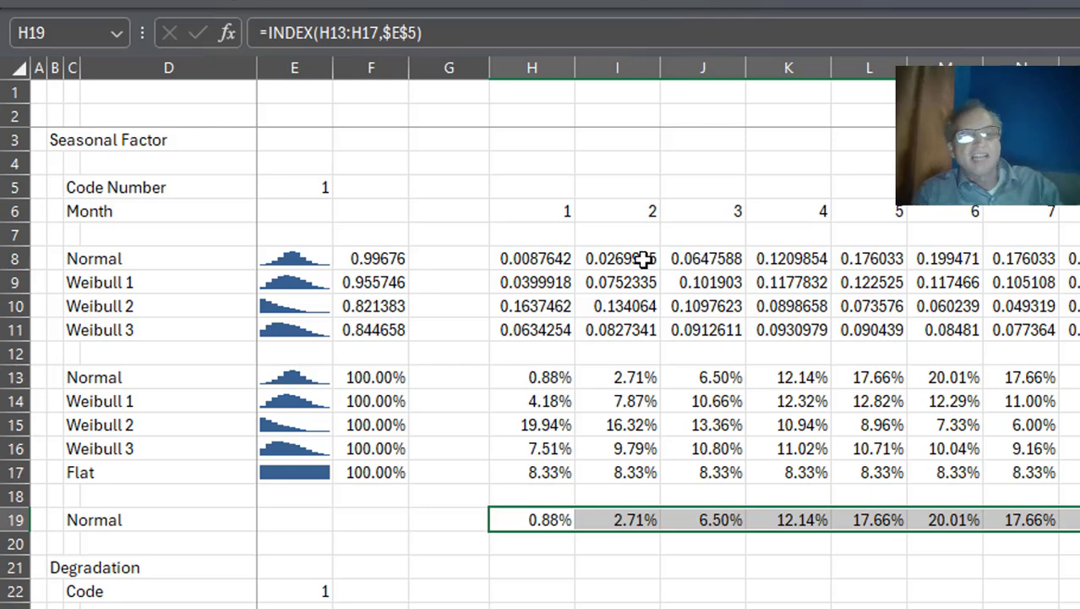
# - On the InputC sheet, switch the scenario selector to 1 and set the Base scenario's Seasonal Code in H23 to 2
pyautogui.hotkey('ctrl', 'pageup')
pyautogui.press('Left')
pyautogui.press('Left')
pyautogui.press('Left')
pyautogui.press('Left')
pyautogui.press('Left')
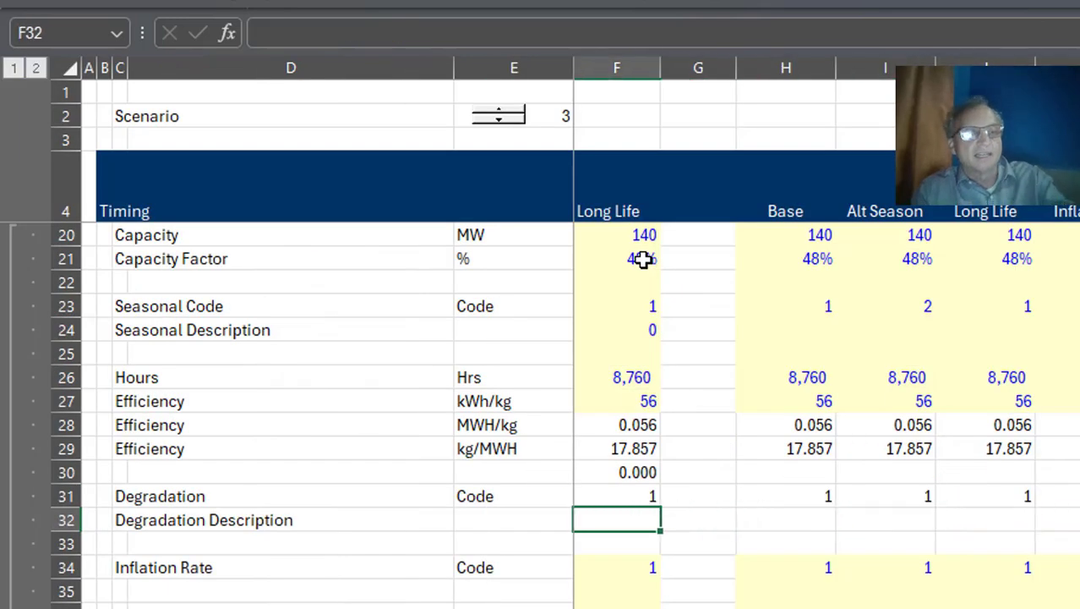
pyautogui.press('Up')
pyautogui.press('Up')
pyautogui.press('Up')
pyautogui.press('Up')
pyautogui.press('Up')
pyautogui.press('Up')
pyautogui.press('Up')
pyautogui.press('Up')
pyautogui.press('Up')
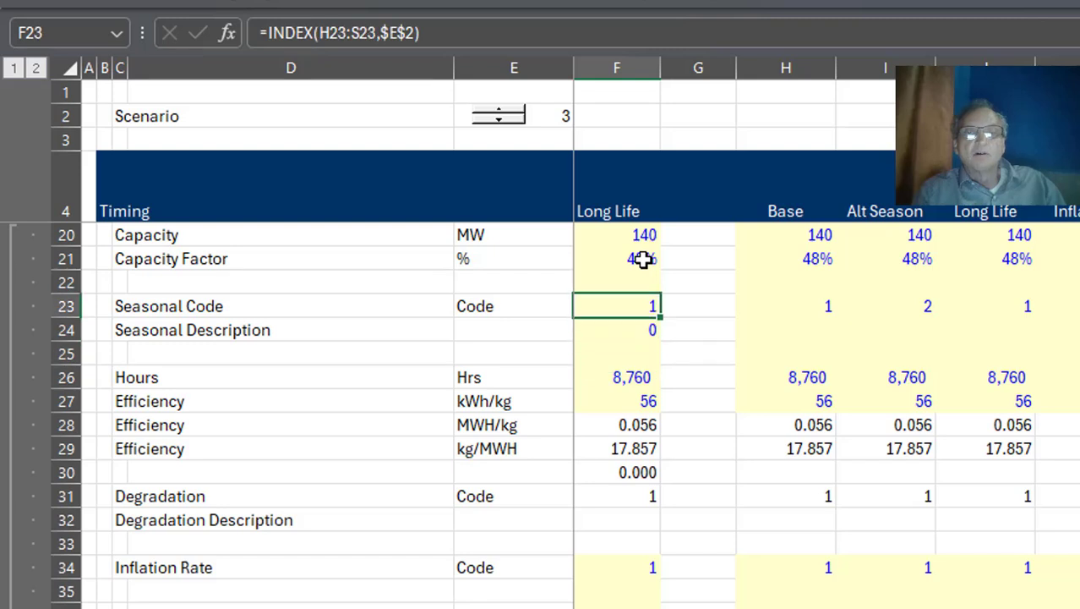
pyautogui.press('Right')
pyautogui.press('Right')
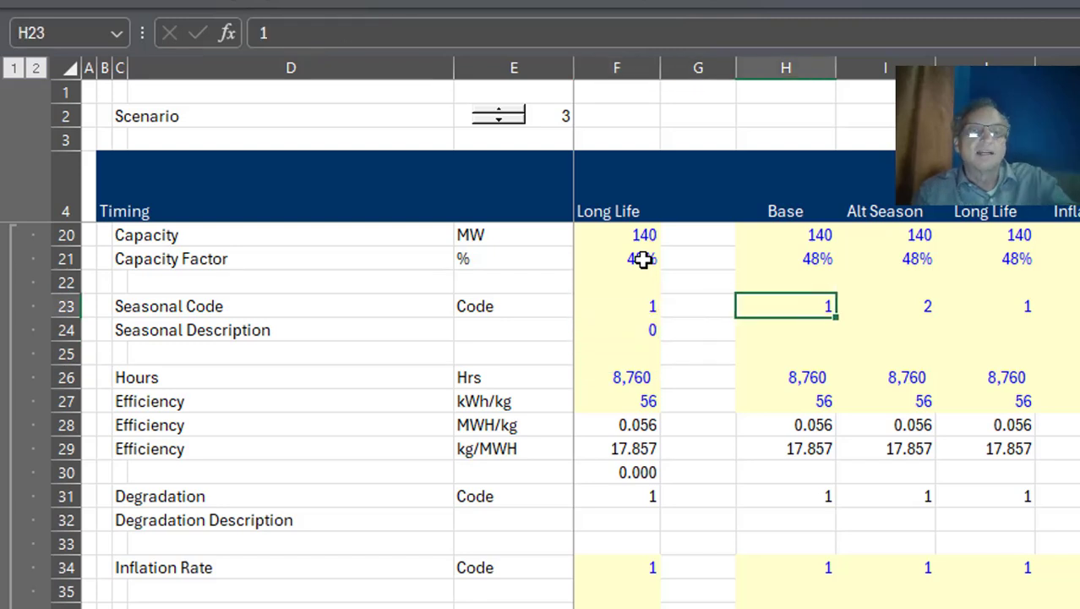
pyautogui.click(495, 122)
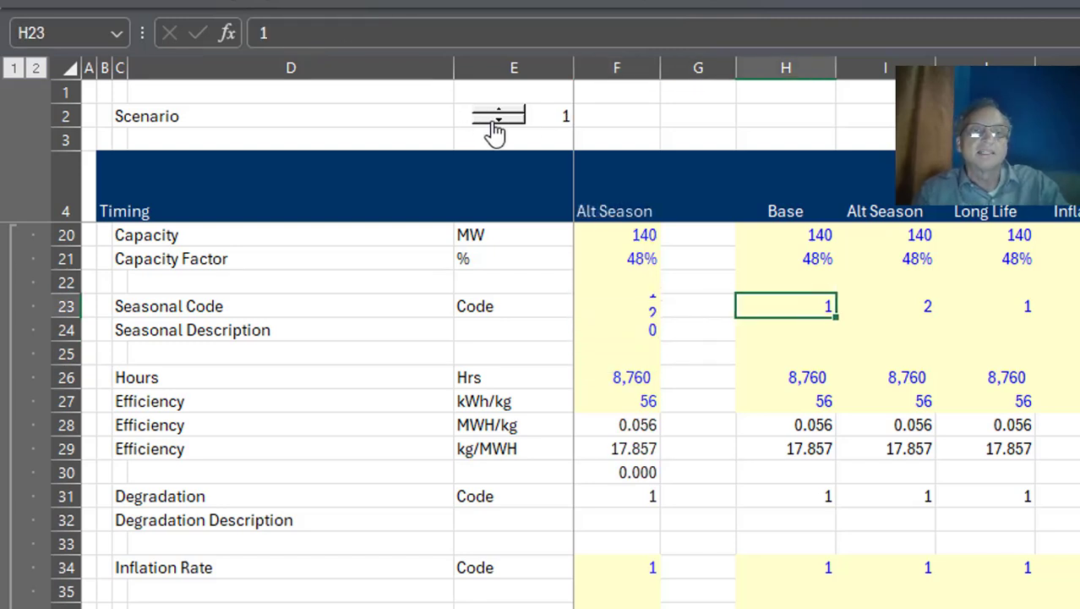
pyautogui.press('Return')
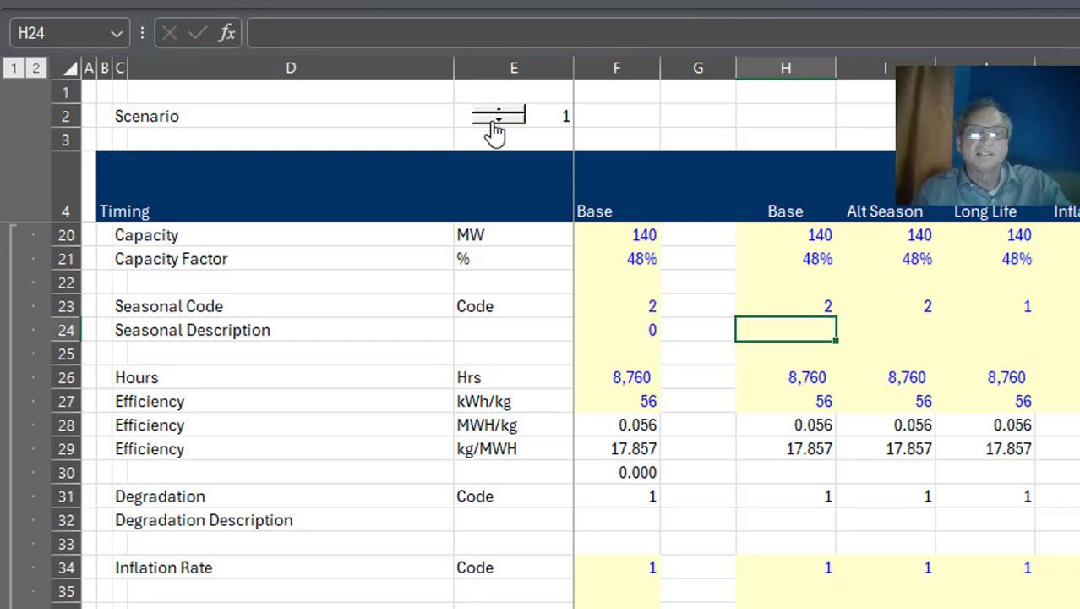
# - Return to the InputS sheet and check the Code Number and the selected seasonal profile in row 19
pyautogui.press('Up')
pyautogui.hotkey('ctrl', 'pagedown')
pyautogui.press('Up')
pyautogui.press('Up')
pyautogui.press('Up')
pyautogui.press('Up')
pyautogui.press('Up')
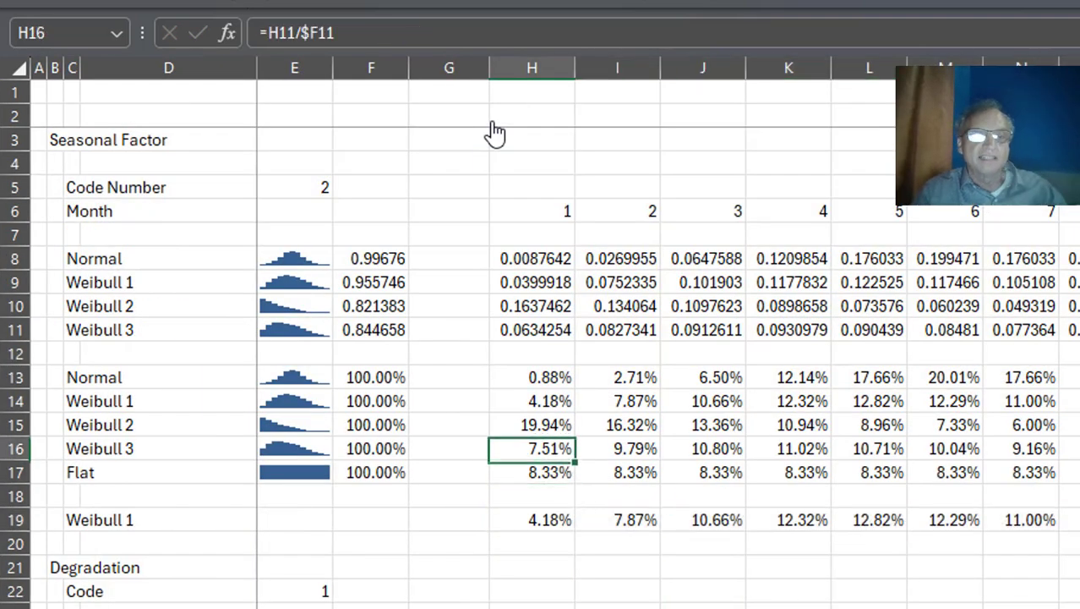
# - Number the five normalized seasonal profiles in B13:B17 with a series from 1 to 5
pyautogui.press('Left')
pyautogui.press('Left')
pyautogui.press('Down')
pyautogui.press('Down')
pyautogui.press('Down')
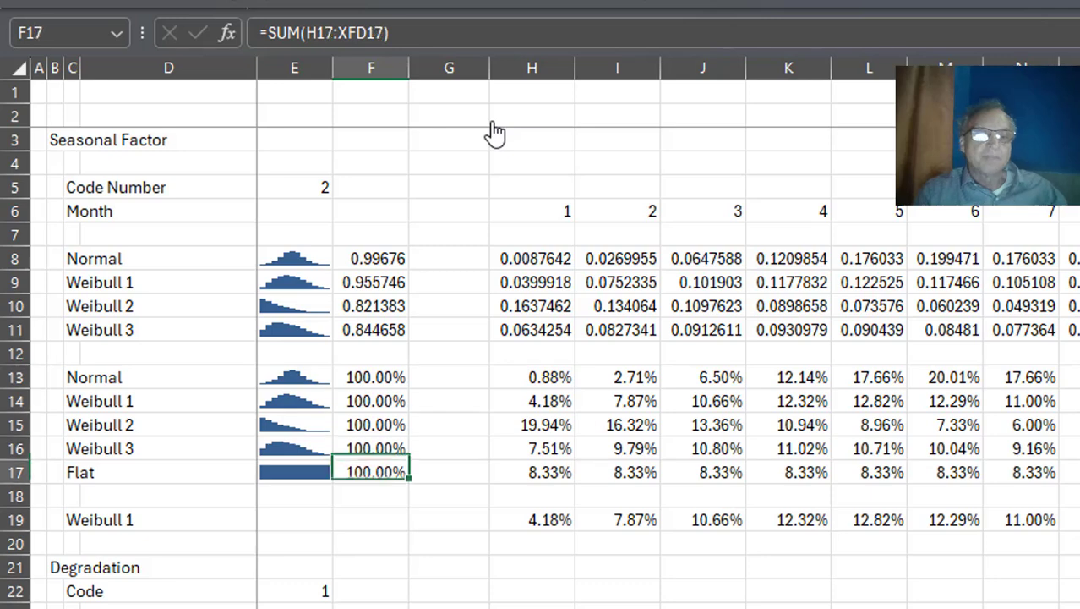
pyautogui.press('Up')
pyautogui.press('Up')
pyautogui.press('Up')
pyautogui.press('Left')
pyautogui.press('Left')
pyautogui.press('Up')
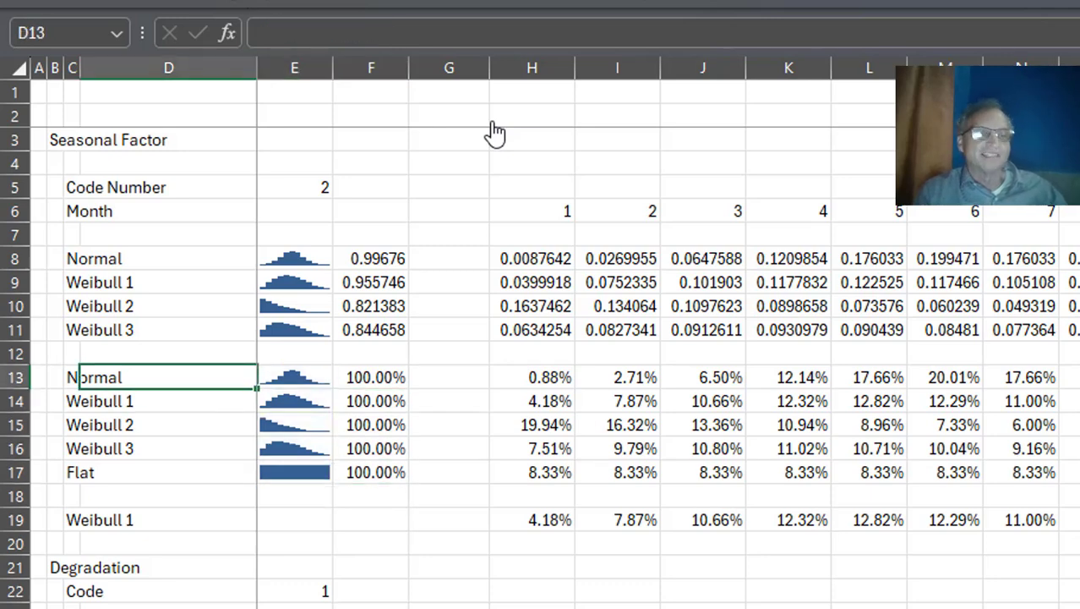
pyautogui.press('Left')
pyautogui.press('Left')
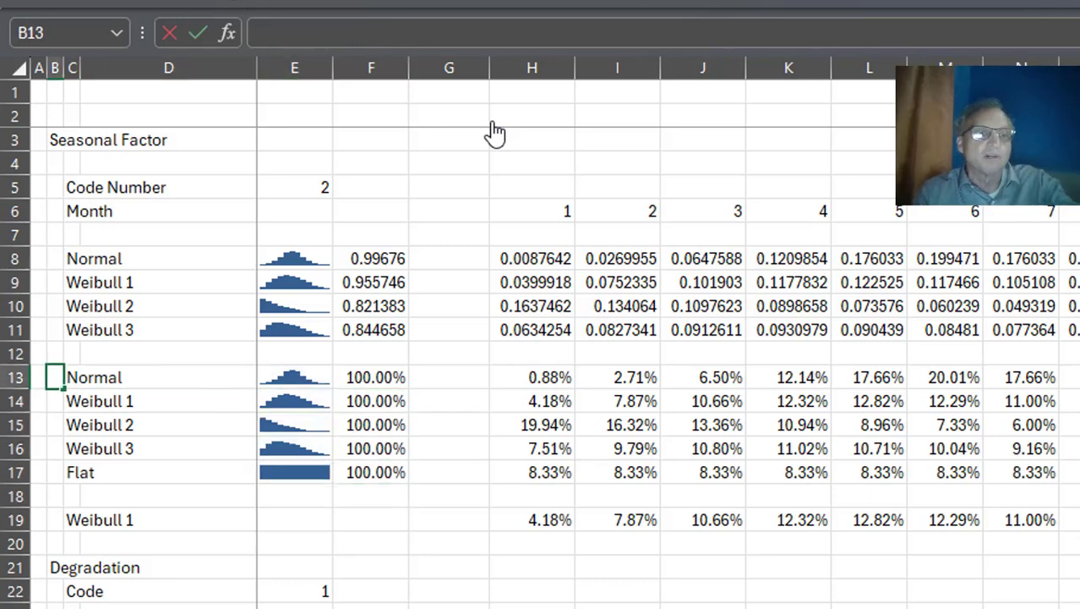
pyautogui.write('1')
pyautogui.press('Return')
pyautogui.press('Up')
pyautogui.hotkey('shift', 'Down')
pyautogui.hotkey('shift', 'Down')
pyautogui.hotkey('shift', 'Down')
pyautogui.hotkey('shift', 'Down')
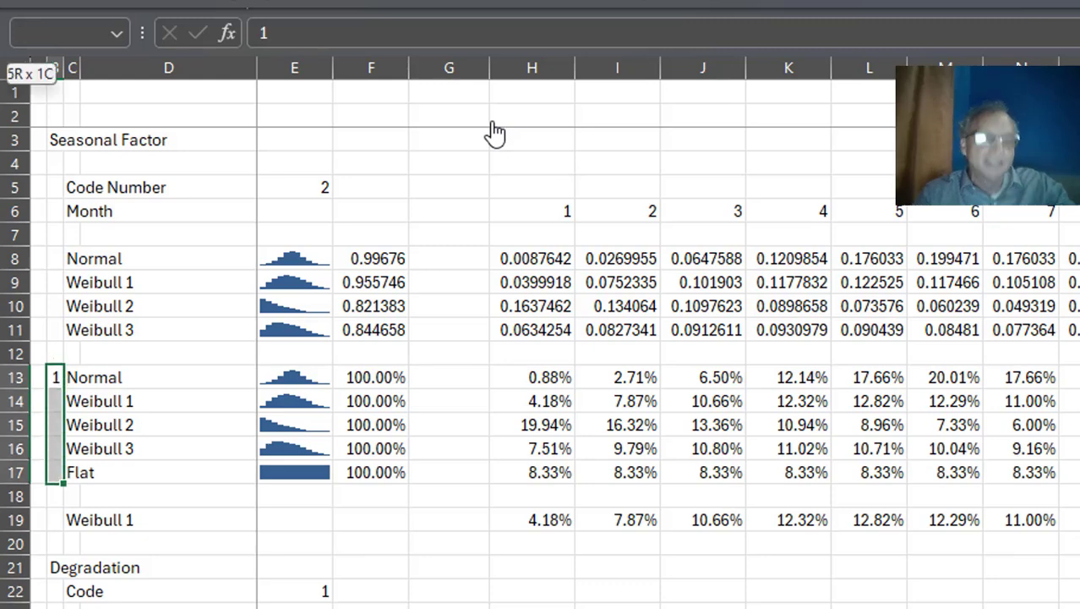
pyautogui.hotkey('alt', 'h')
pyautogui.press('f')
pyautogui.press('i')
pyautogui.press('s')
pyautogui.press('Return')
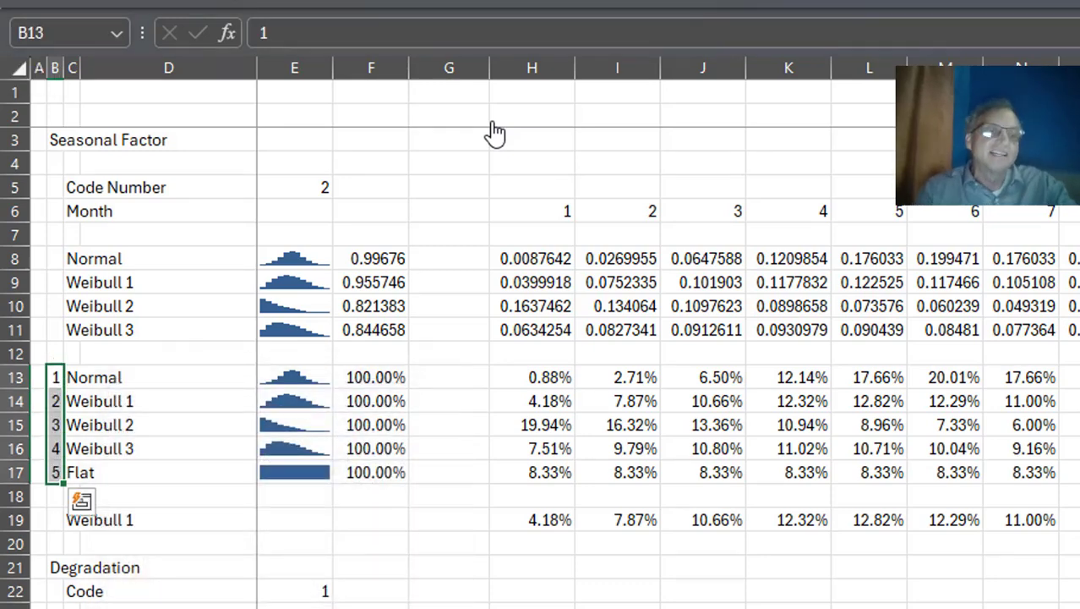
# - Start a new conditional formatting rule on the numbered profile rows 13 to 17 that uses a formula to determine which cells to format
pyautogui.press('Up')
pyautogui.press('Down')
pyautogui.hotkey('shift', 'Right')
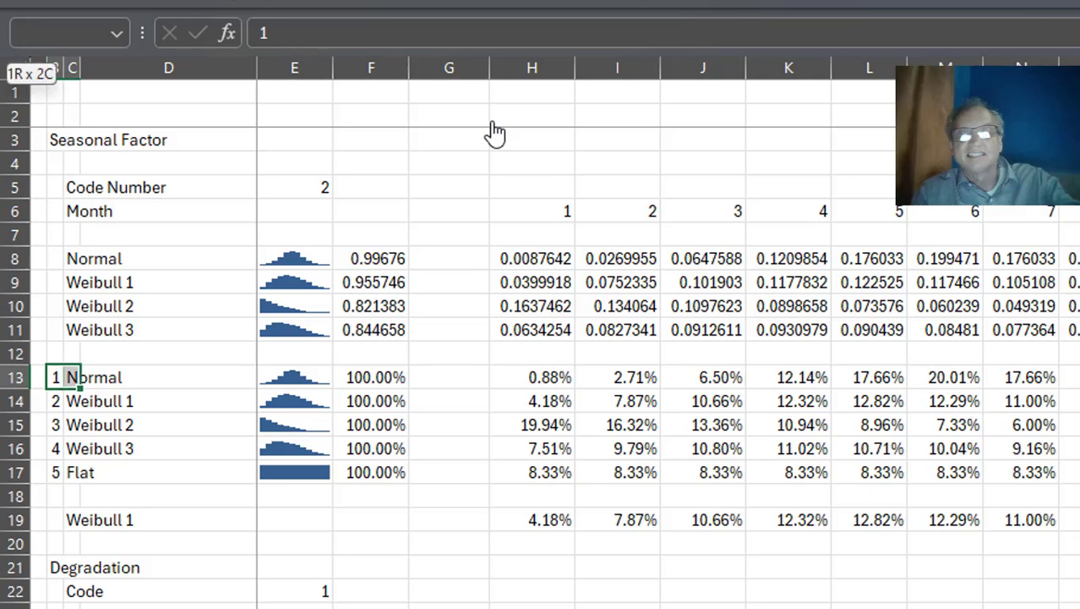
pyautogui.hotkey('shift', 'Left')
pyautogui.hotkey('shift', 'Right')
pyautogui.hotkey('shift', 'Right')
pyautogui.hotkey('shift', 'Right')
pyautogui.hotkey('shift', 'Right')
pyautogui.hotkey('shift', 'Right')
pyautogui.hotkey('shift', 'Right')
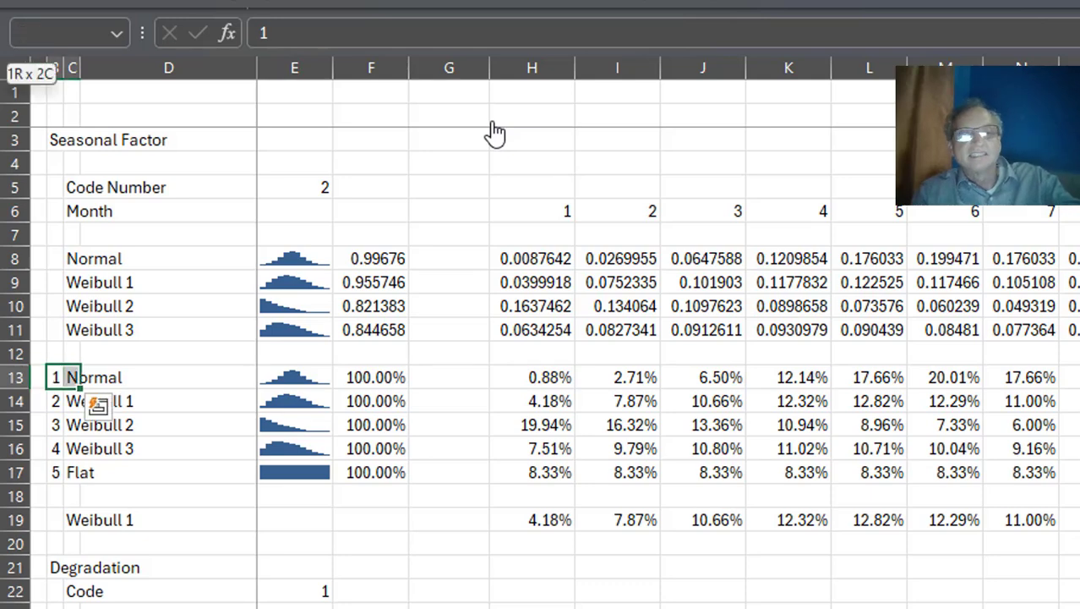
pyautogui.hotkey('ctrl', 'shift', 'Right')
pyautogui.hotkey('ctrl', 'shift', 'Down')
pyautogui.hotkey('ctrl', 'shift', 'Down')
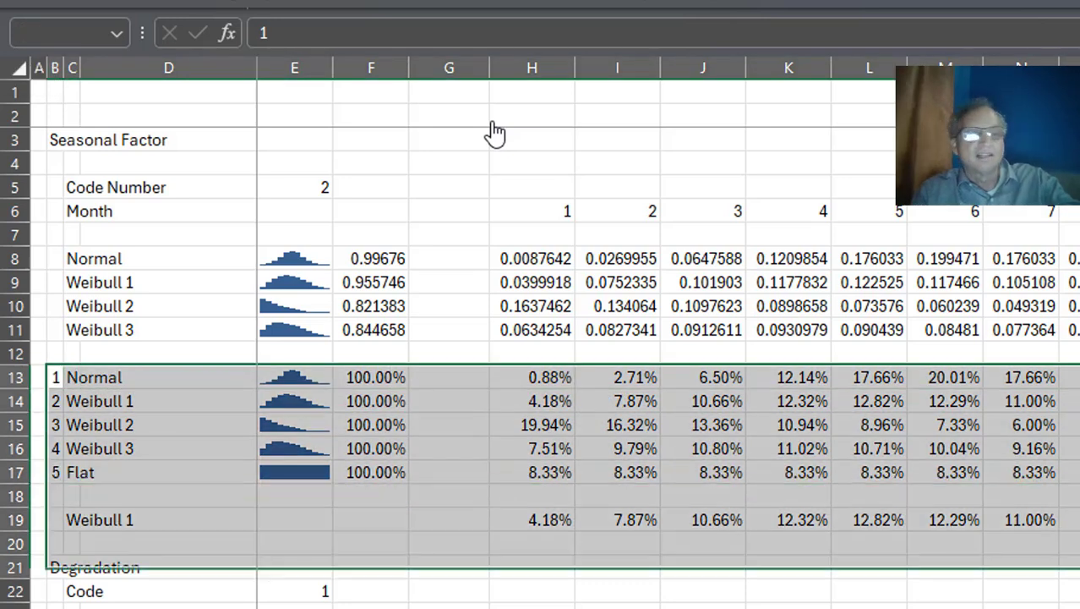
pyautogui.hotkey('ctrl', 'shift', 'Up')
pyautogui.hotkey('ctrl', 'shift', 'Up')
pyautogui.hotkey('ctrl', 'shift', 'Down')
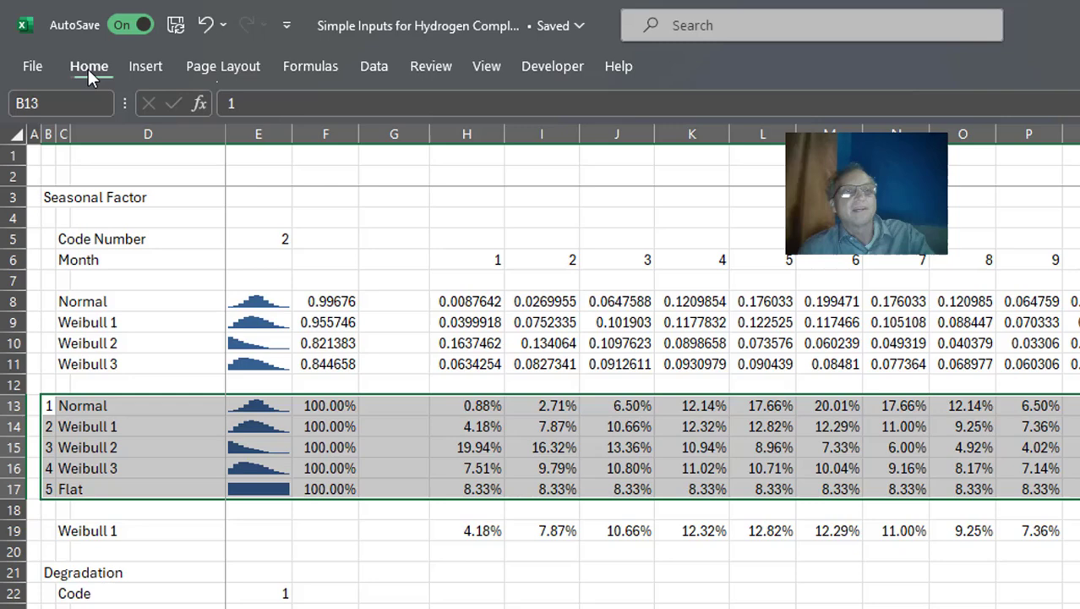
pyautogui.click(87, 69)
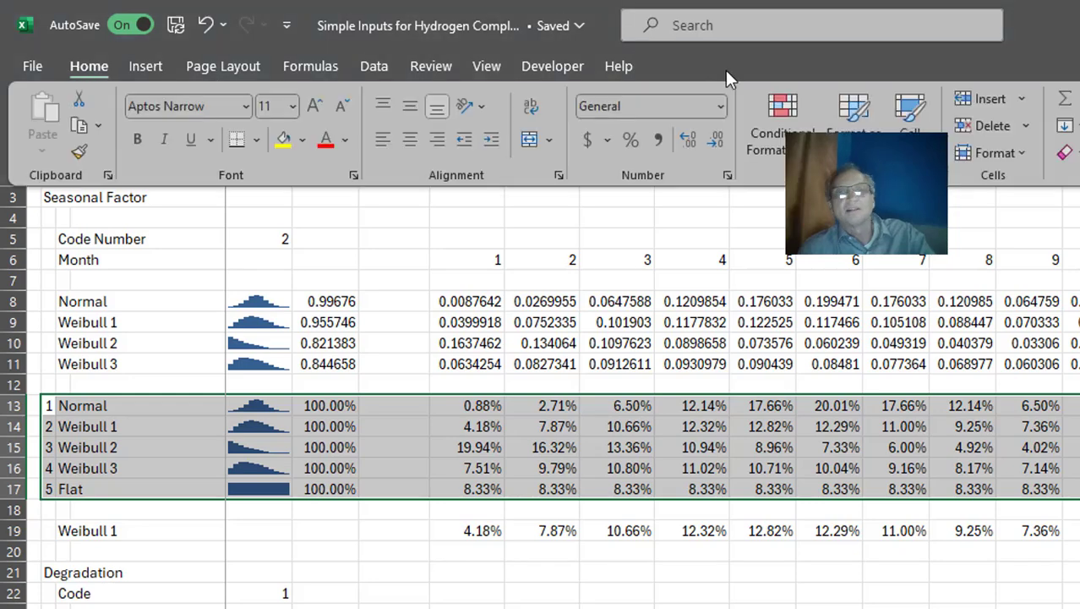
pyautogui.click(782, 114)
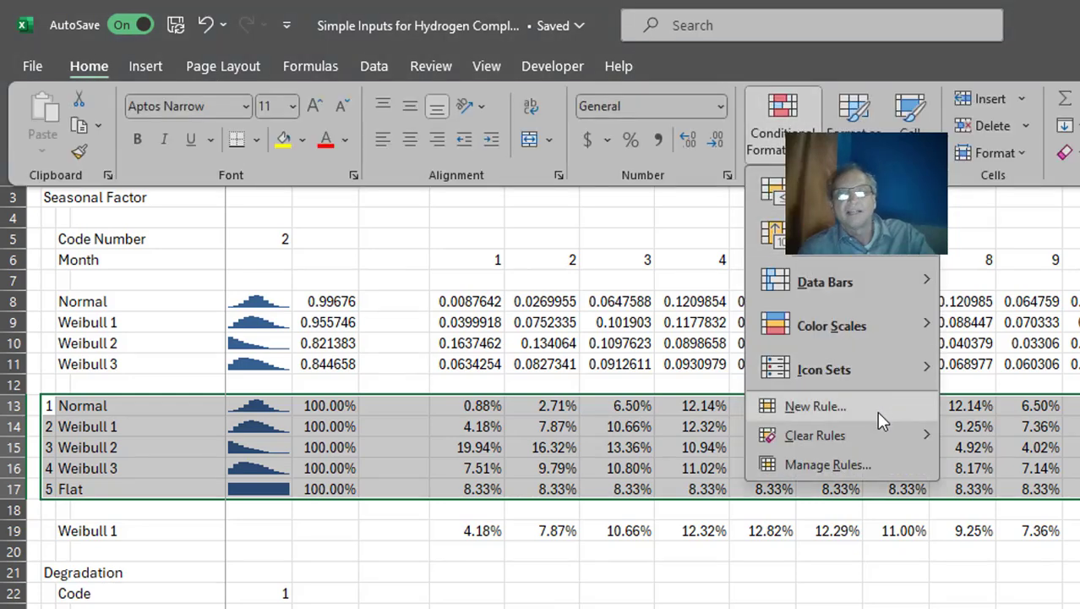
pyautogui.click(803, 403)
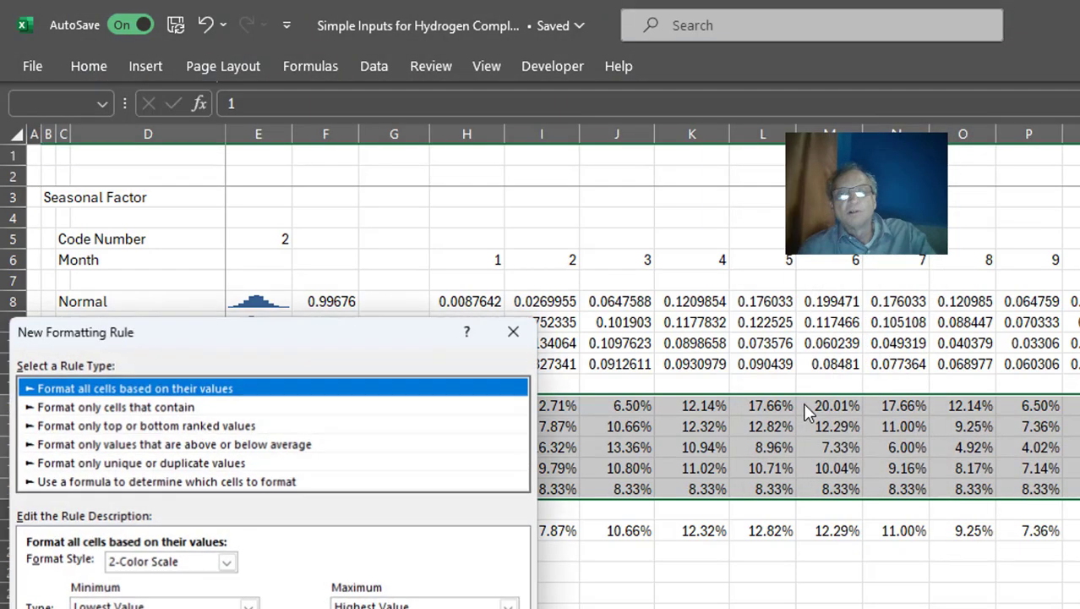
pyautogui.click(221, 483)
pyautogui.click(510, 566)
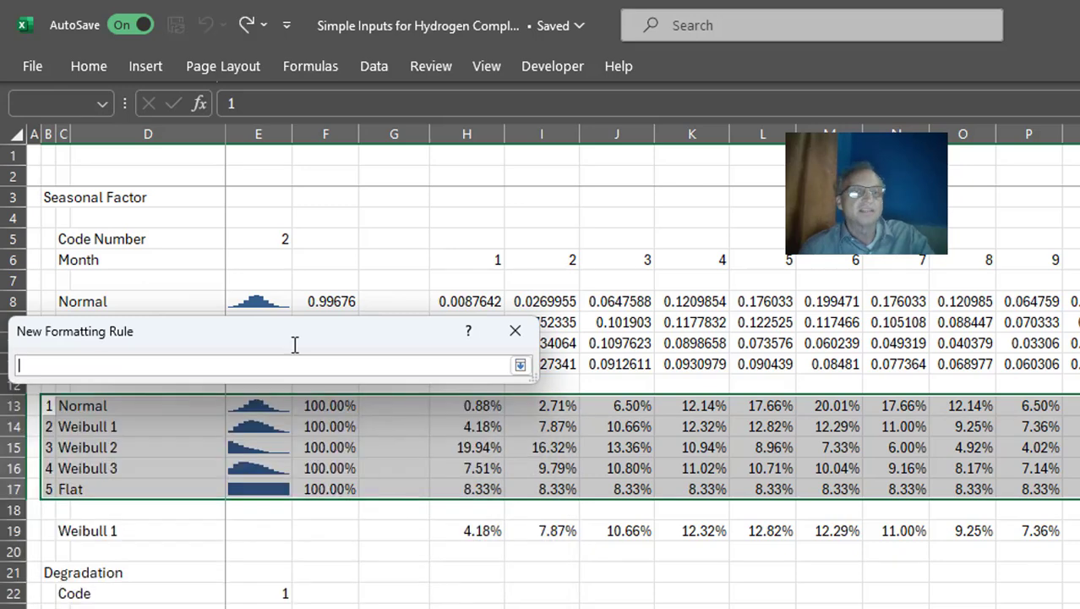
# - Enter =$E$5=$B13 as the condition of the new formatting rule
pyautogui.moveTo(258, 333); pyautogui.dragTo(885, 159)
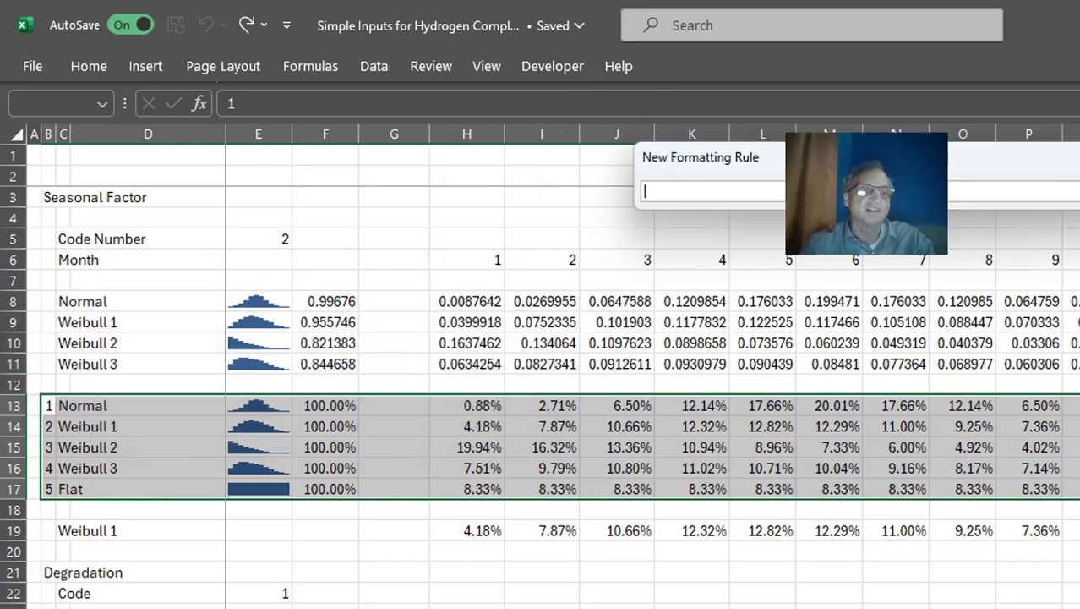
pyautogui.click(282, 237)
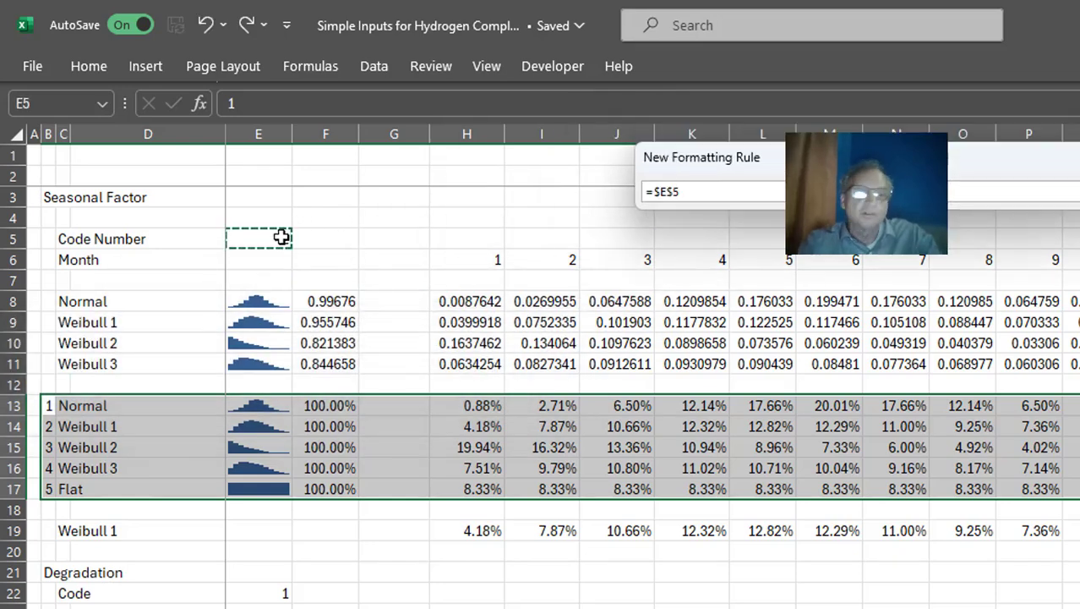
pyautogui.write('=')
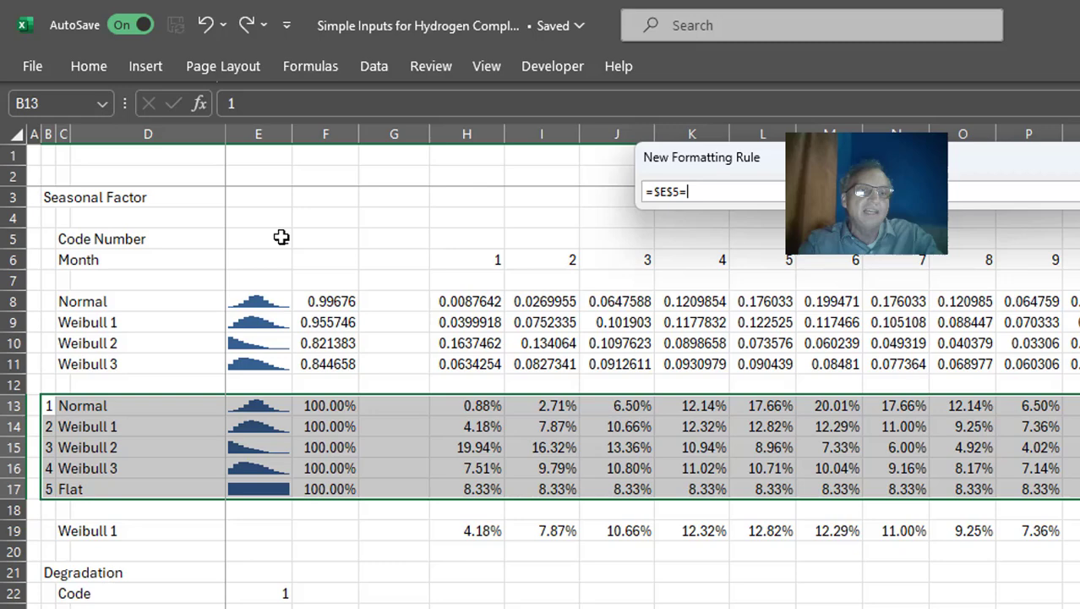
pyautogui.click(49, 401)
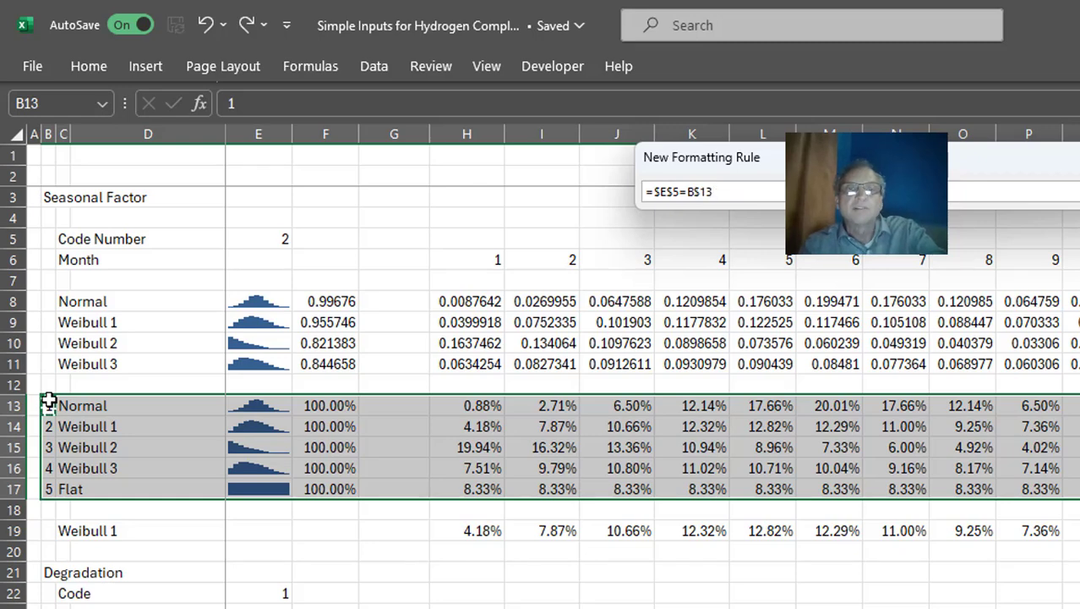
pyautogui.press('Return')
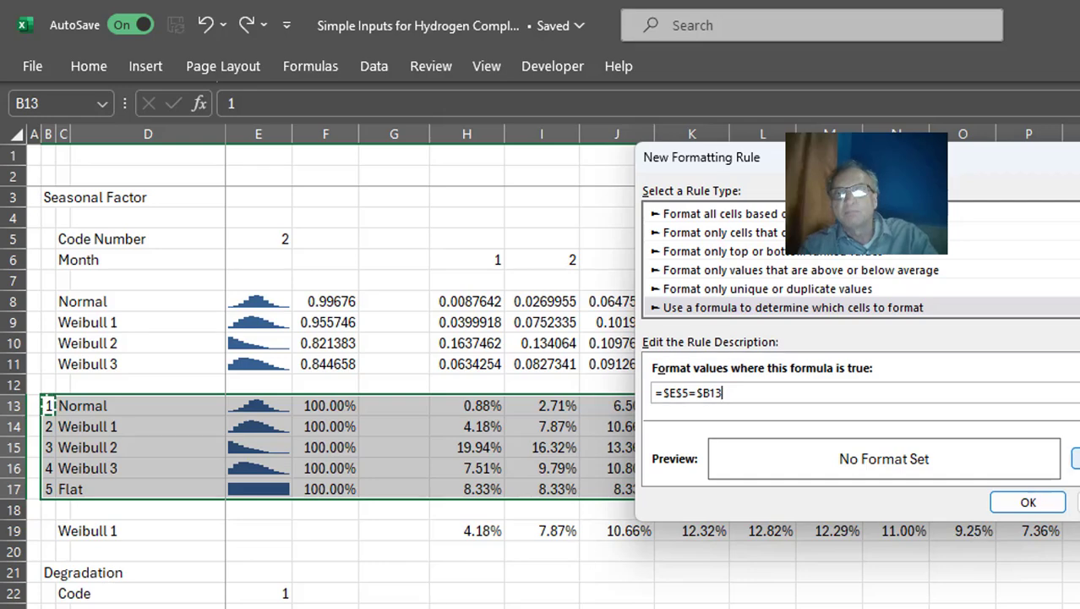
# - Give the new formatting rule a light green fill and apply it to the numbered profile rows 13 to 17
pyautogui.click(1076, 458)
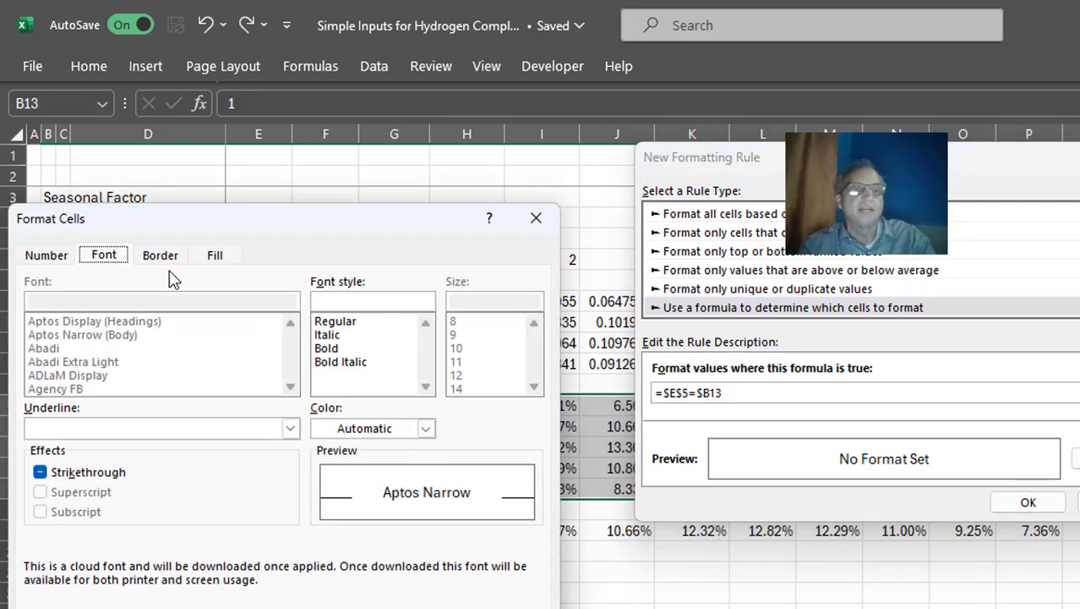
pyautogui.click(212, 256)
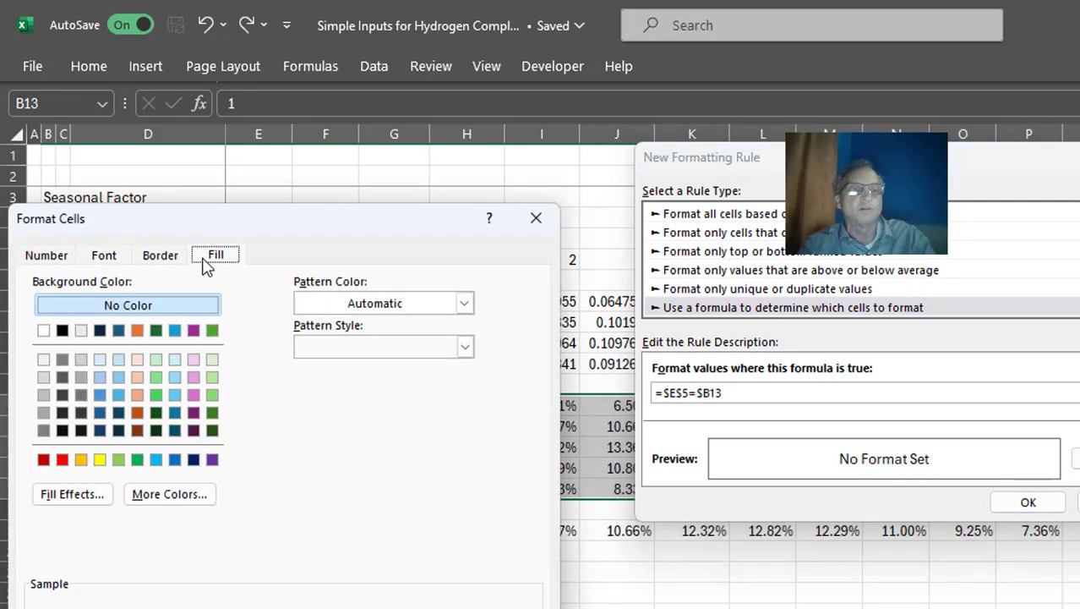
pyautogui.click(212, 360)
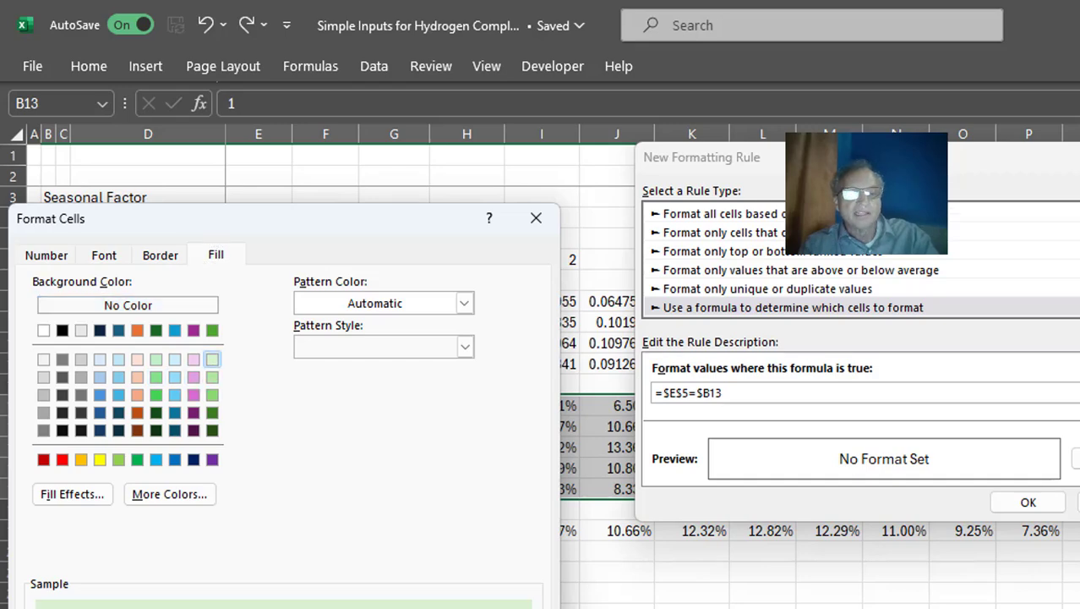
pyautogui.press('Return')
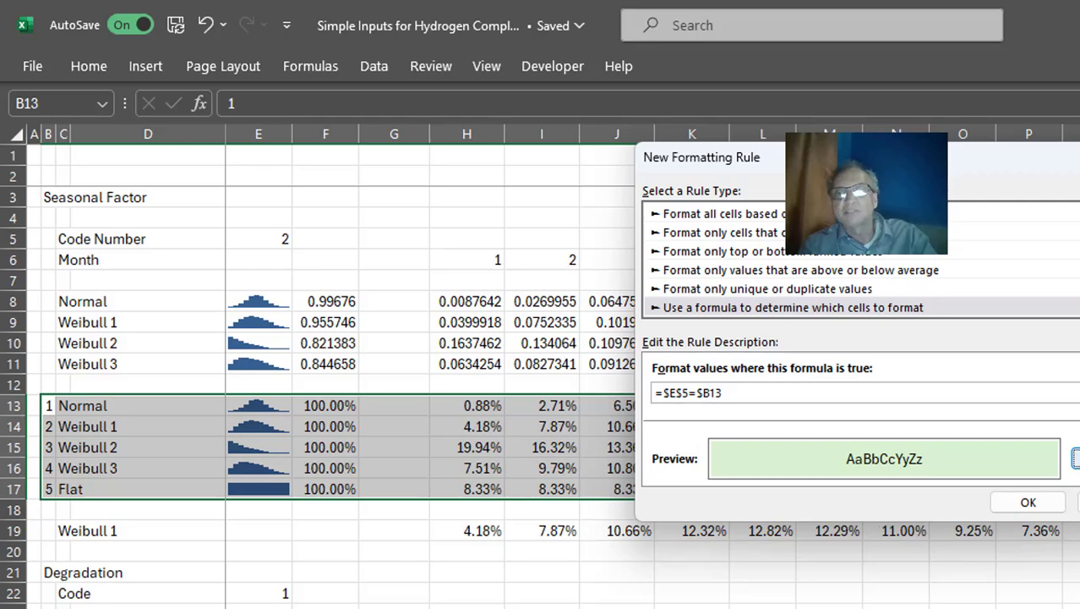
pyautogui.click(1077, 458)
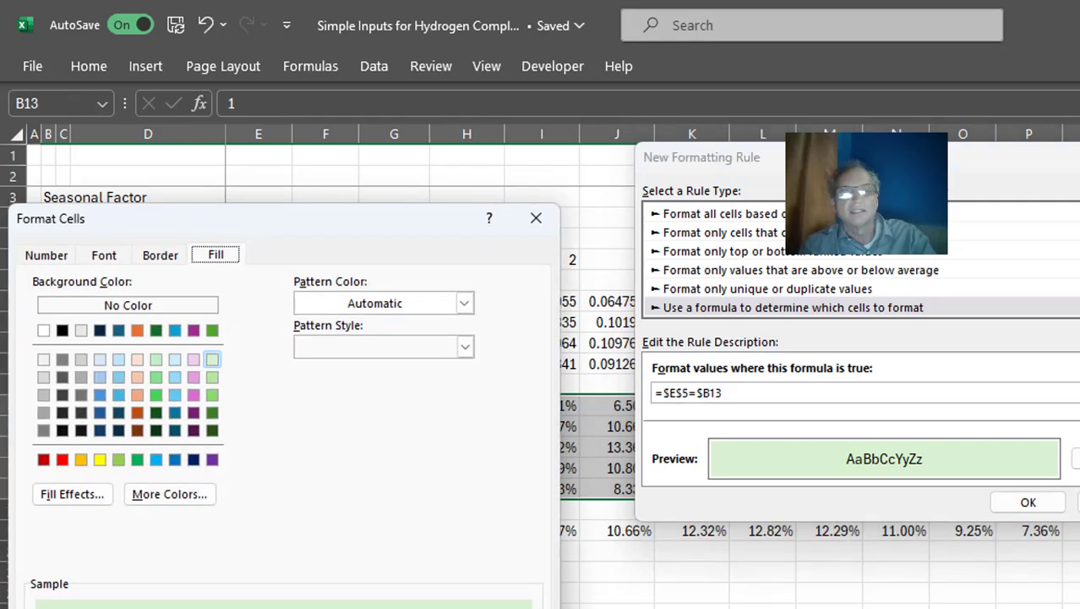
pyautogui.press('Return')
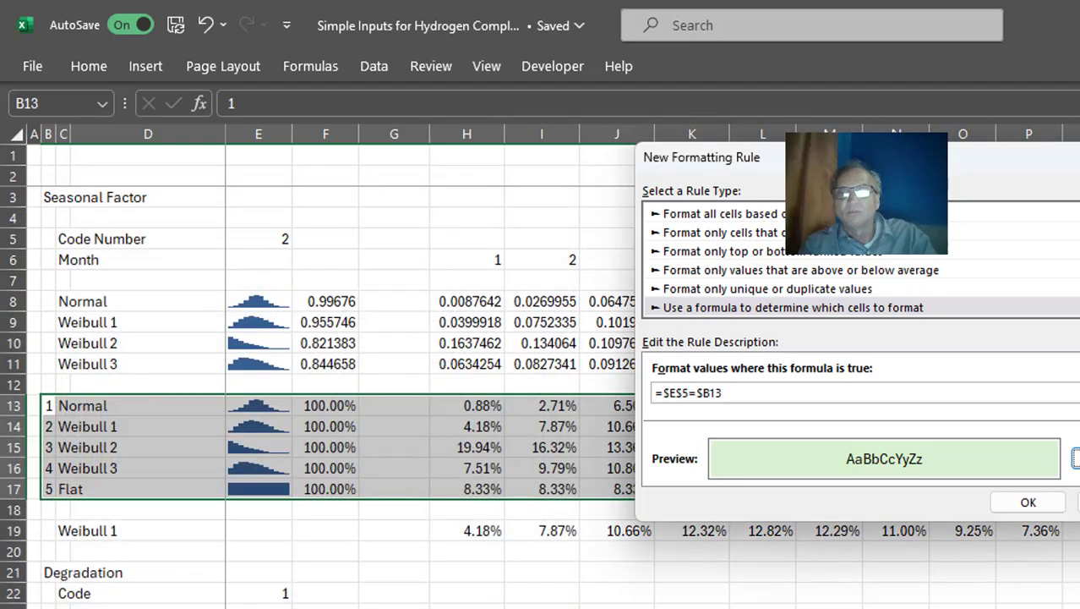
pyautogui.click(1028, 502)
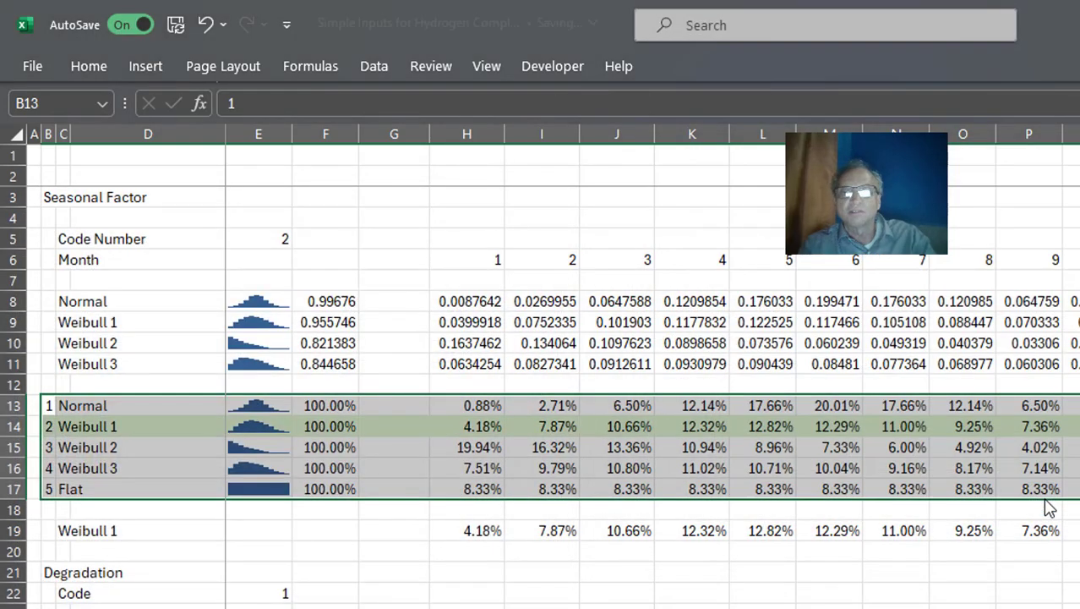
# - Examine the highlighted row among the numbered seasonal profiles and the INDEX formula for the selected profile name in C19
pyautogui.click(765, 523)
pyautogui.press('Up')
pyautogui.press('Up')
pyautogui.press('Up')
pyautogui.press('Up')
pyautogui.press('Up')
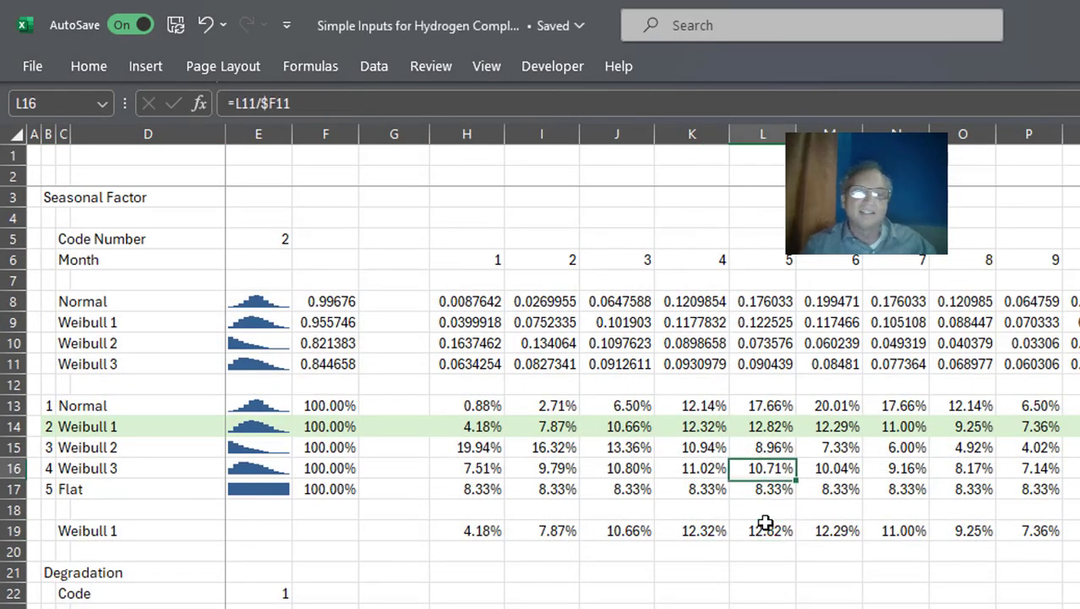
pyautogui.press('Left')
pyautogui.press('Left')
pyautogui.press('Left')
pyautogui.press('Left')
pyautogui.press('Left')
pyautogui.press('Left')
pyautogui.press('Left')
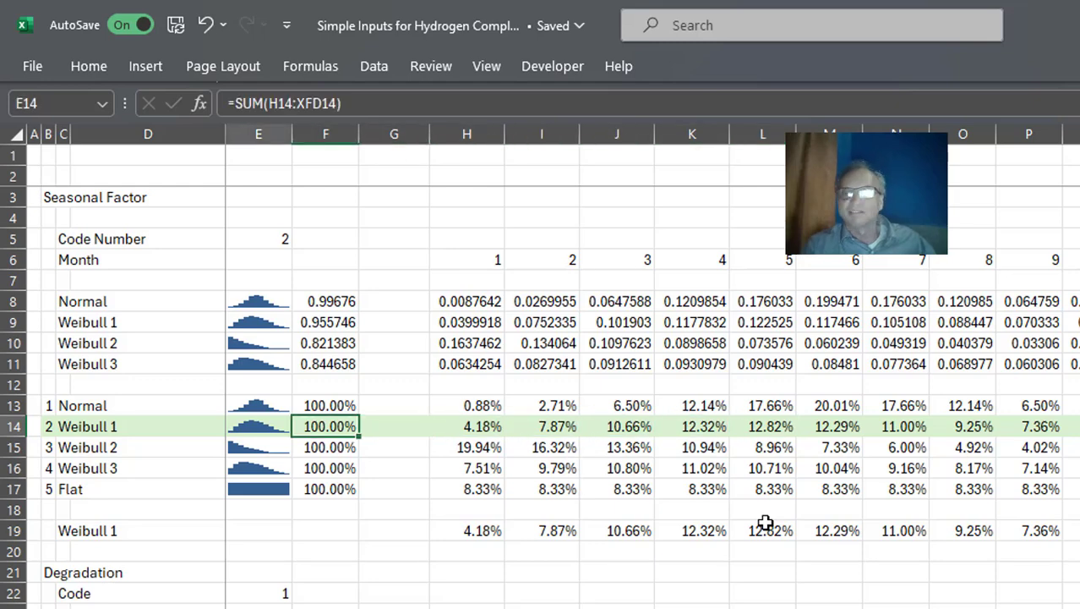
pyautogui.press('Right')
pyautogui.press('Left')
pyautogui.press('Down')
pyautogui.press('Down')
pyautogui.press('Down')
pyautogui.press('Down')
pyautogui.press('Down')
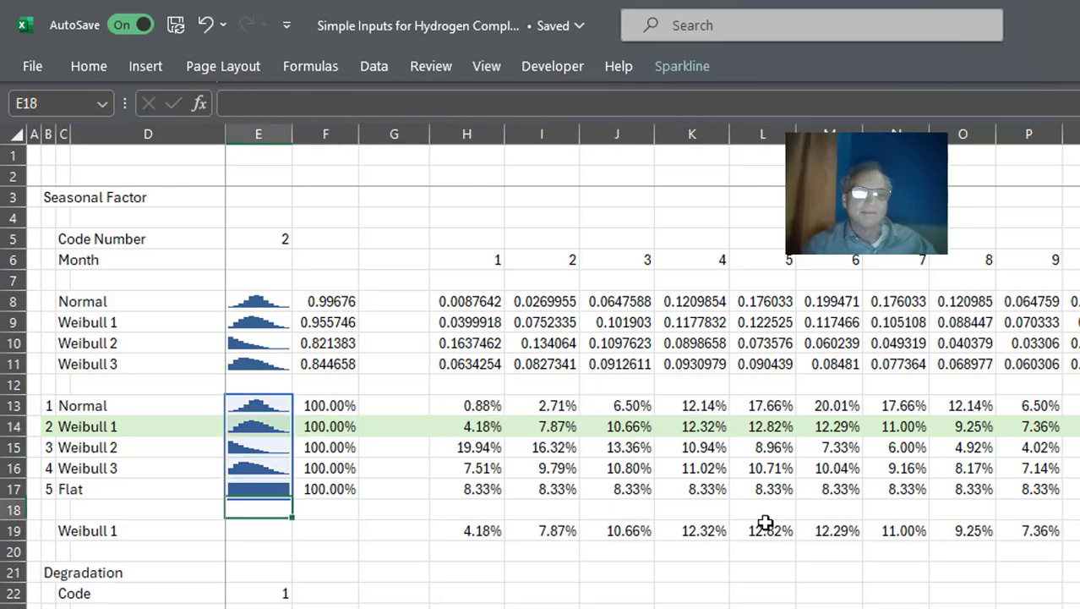
pyautogui.press('Left')
pyautogui.press('Left')
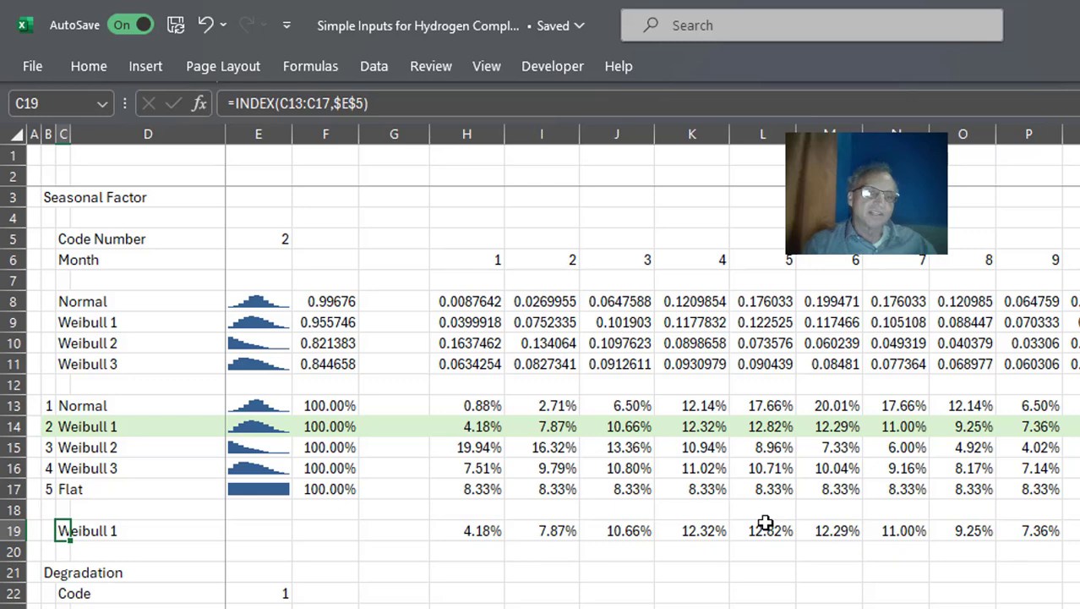
# - Return to the InputC sheet and examine the Seasonal Code and Seasonal Description rows around F24
pyautogui.hotkey('ctrl', 'pageup')
pyautogui.press('Left')
pyautogui.press('Left')
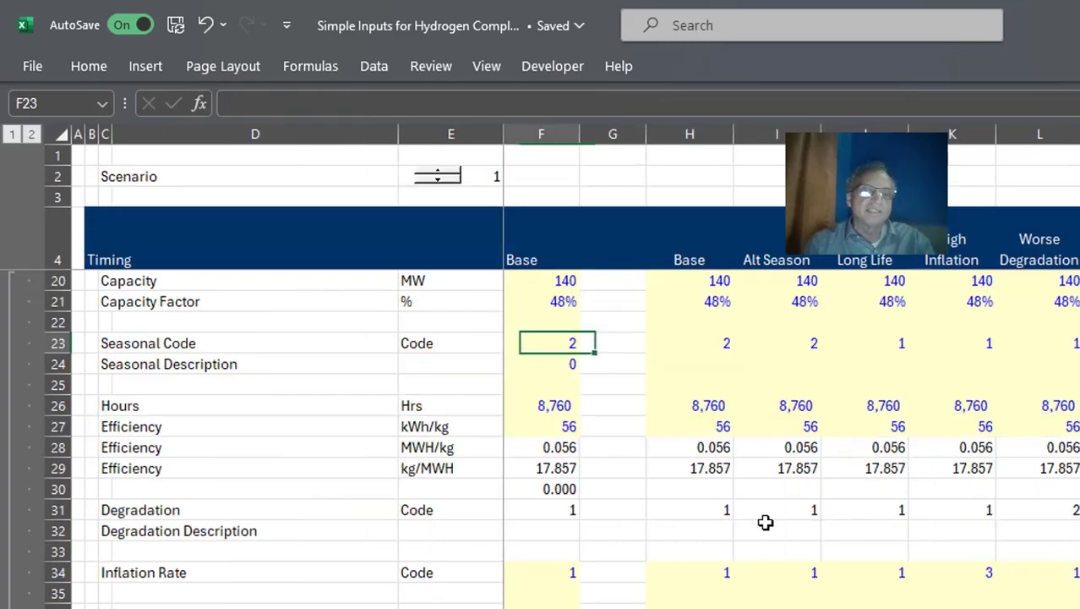
pyautogui.press('Left')
pyautogui.press('Down')
pyautogui.press('Left')
pyautogui.press('Right')
pyautogui.press('Right')
pyautogui.press('Left')
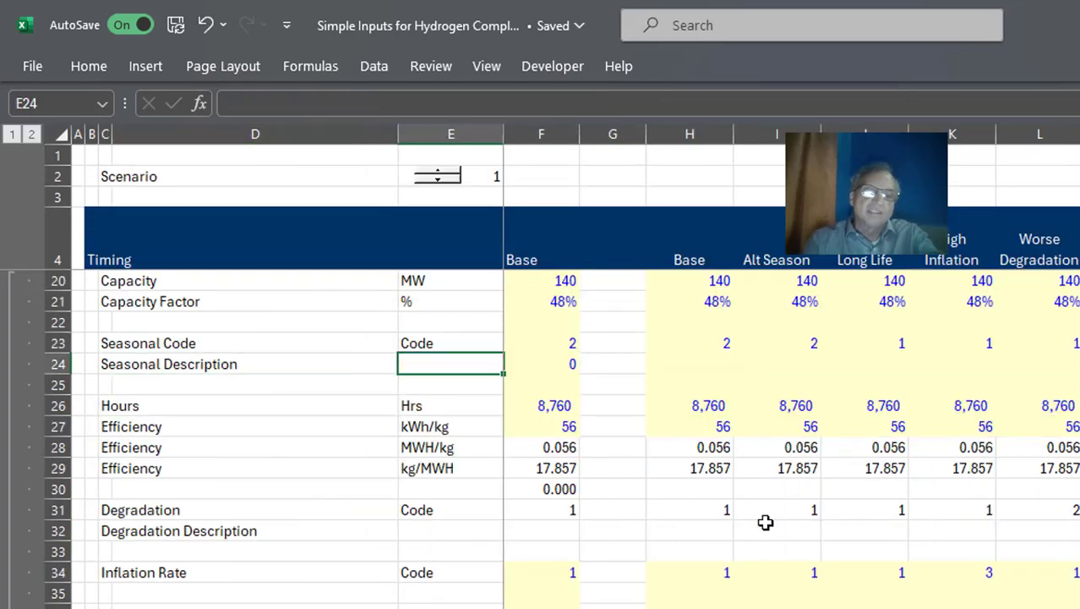
pyautogui.press('Right')
pyautogui.press('Left')
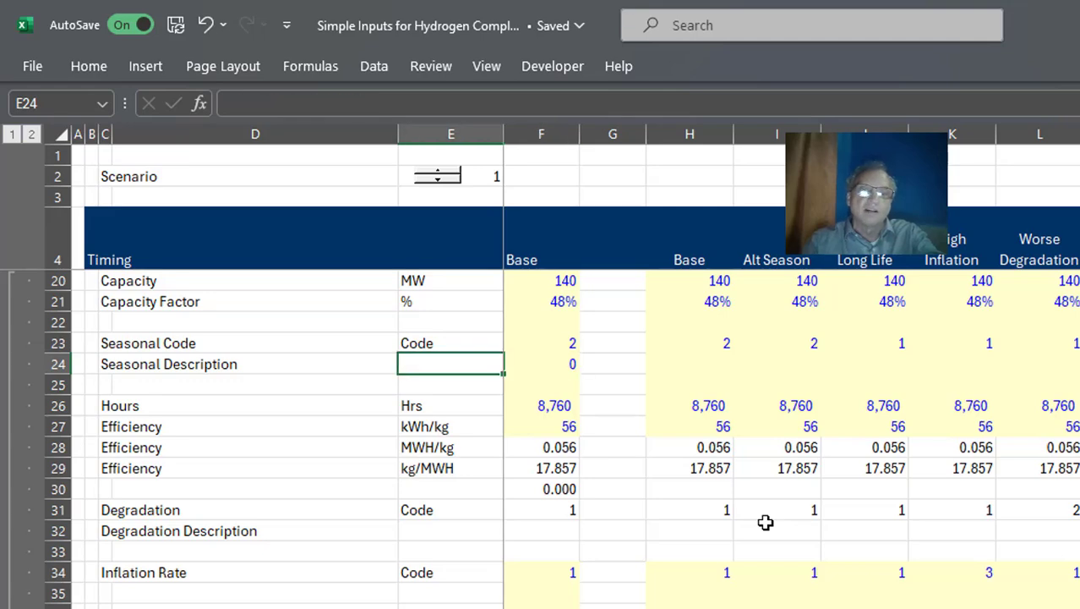
pyautogui.press('Right')
pyautogui.write('=in')
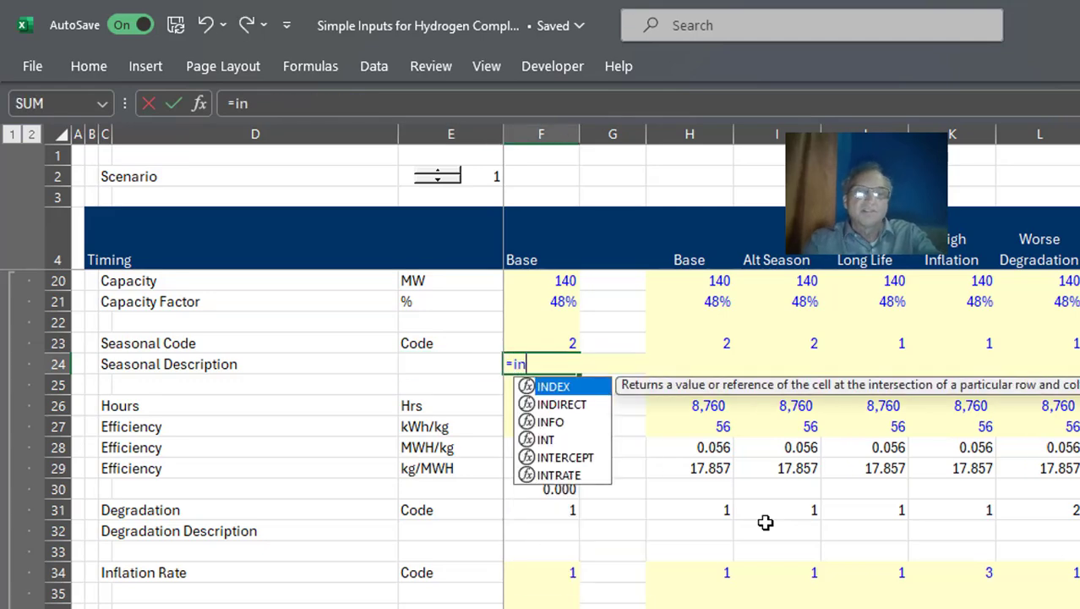
pyautogui.press('Escape')
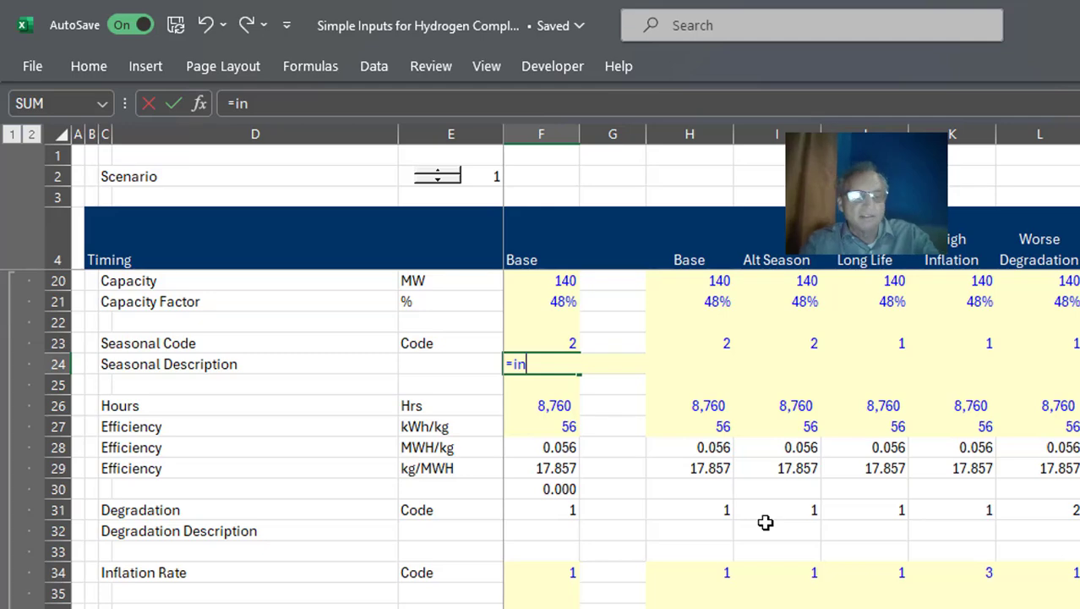
pyautogui.write('dex(H24:S24,$E$2)')
pyautogui.hotkey('ctrl', 'Return')
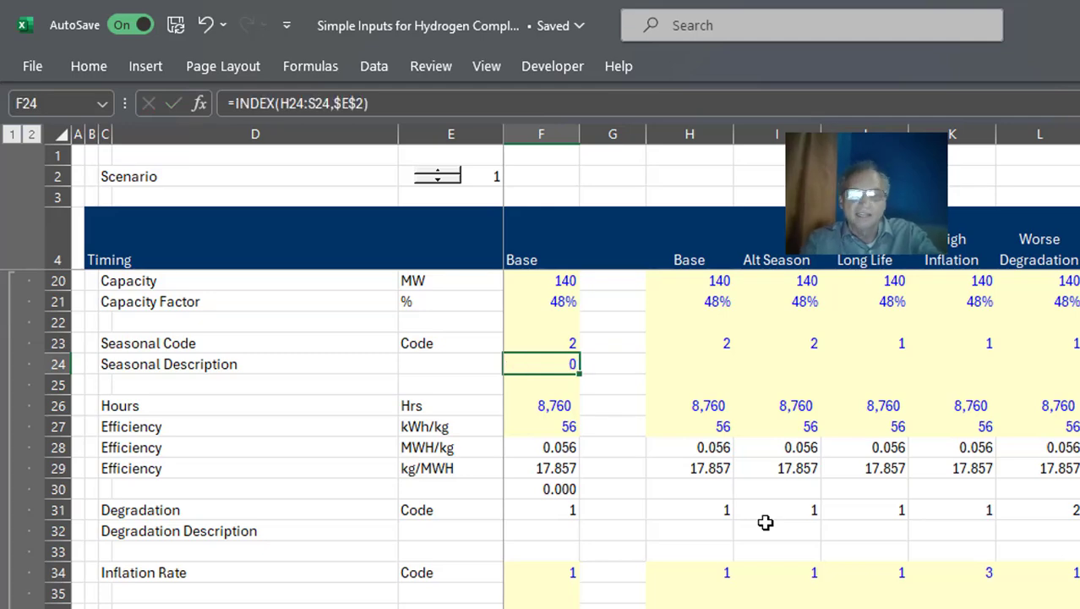
# - Start an INDEX formula in Seasonal Description cell F24 with the profile names InputS!$C$13:$C$17 as its absolute array
pyautogui.write('=IN')
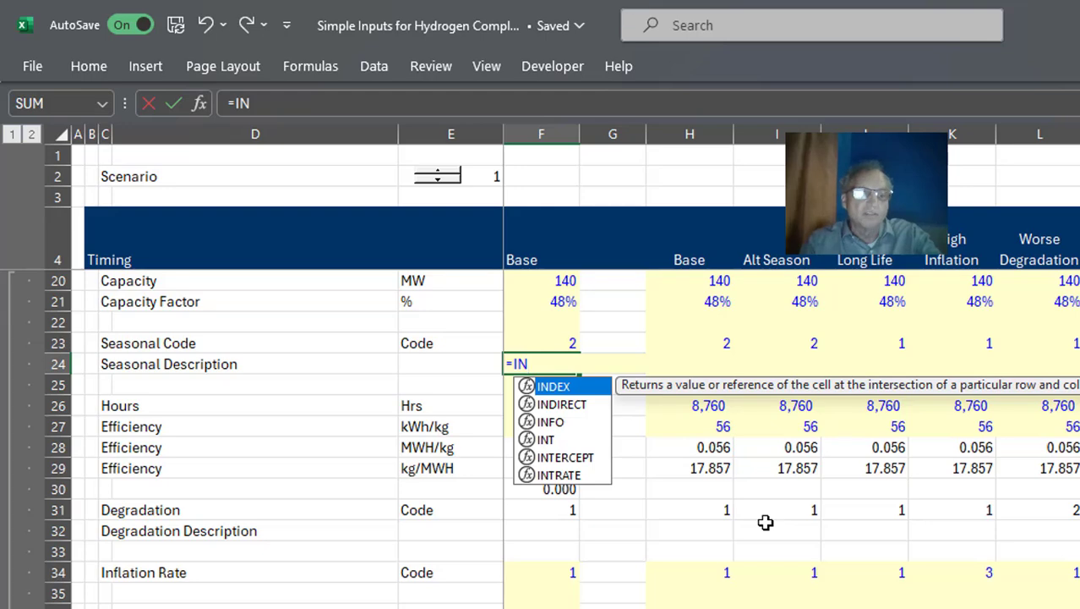
pyautogui.press('Tab')
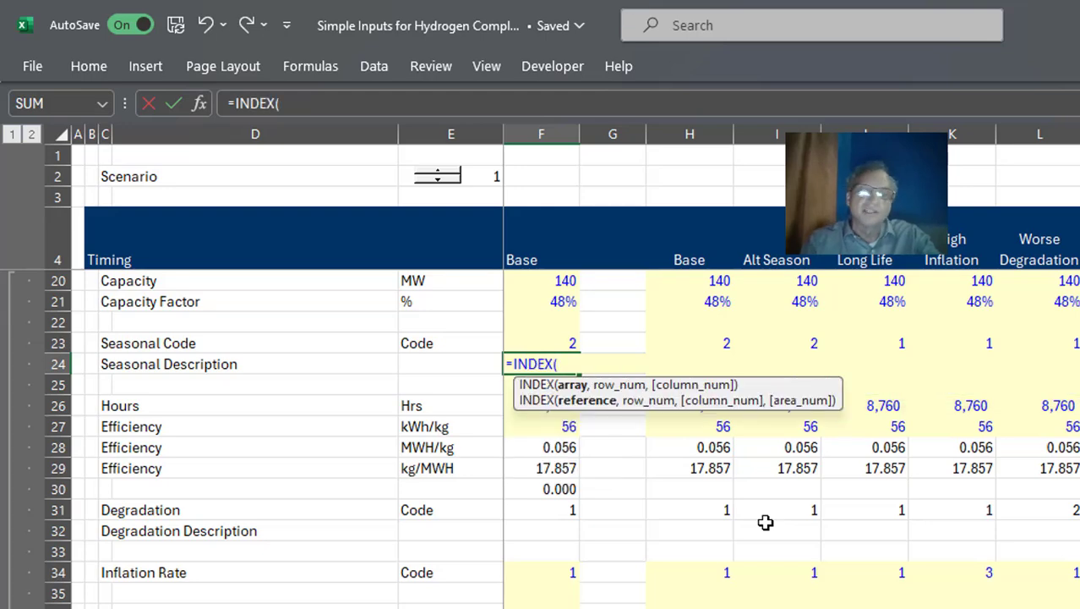
pyautogui.hotkey('ctrl', 'pagedown')
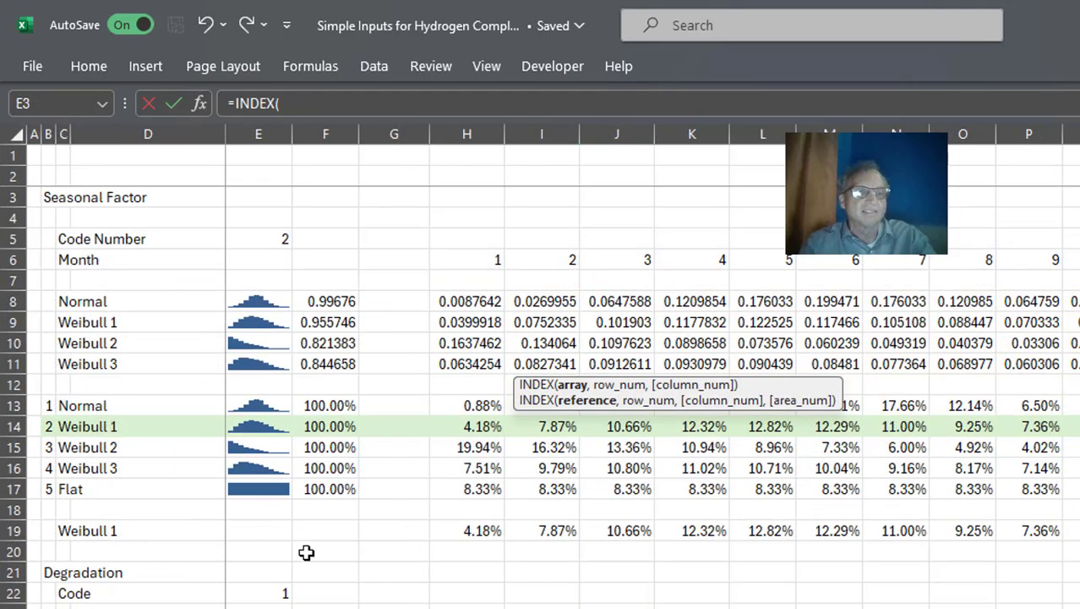
pyautogui.click(89, 410)
pyautogui.press('Left')
pyautogui.hotkey('shift', 'Down')
pyautogui.hotkey('shift', 'Down')
pyautogui.hotkey('shift', 'Down')
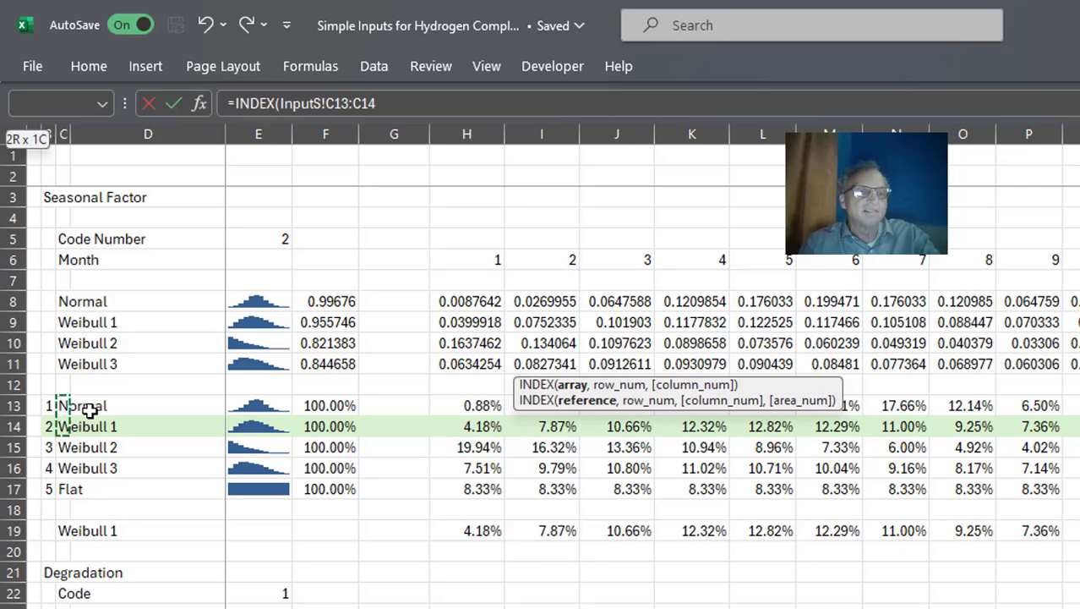
pyautogui.hotkey('shift', 'Down')
pyautogui.press('F4')
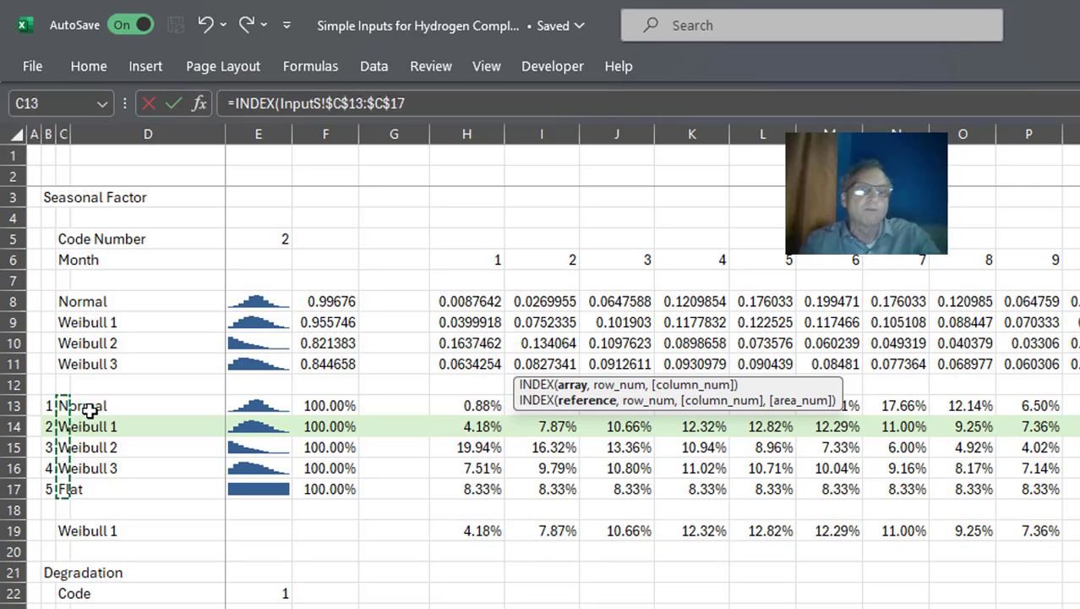
pyautogui.write('M')
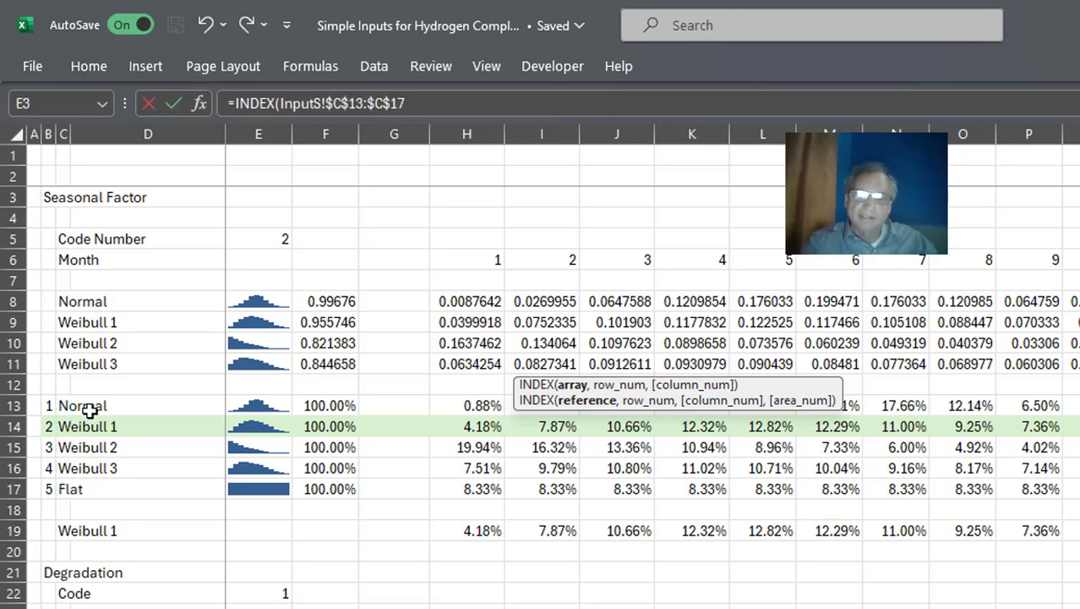
# - Complete the INDEX formula in F24 with the Seasonal Code in InputC!F23 as the row number
pyautogui.write(',')
pyautogui.hotkey('ctrl', 'pageup')
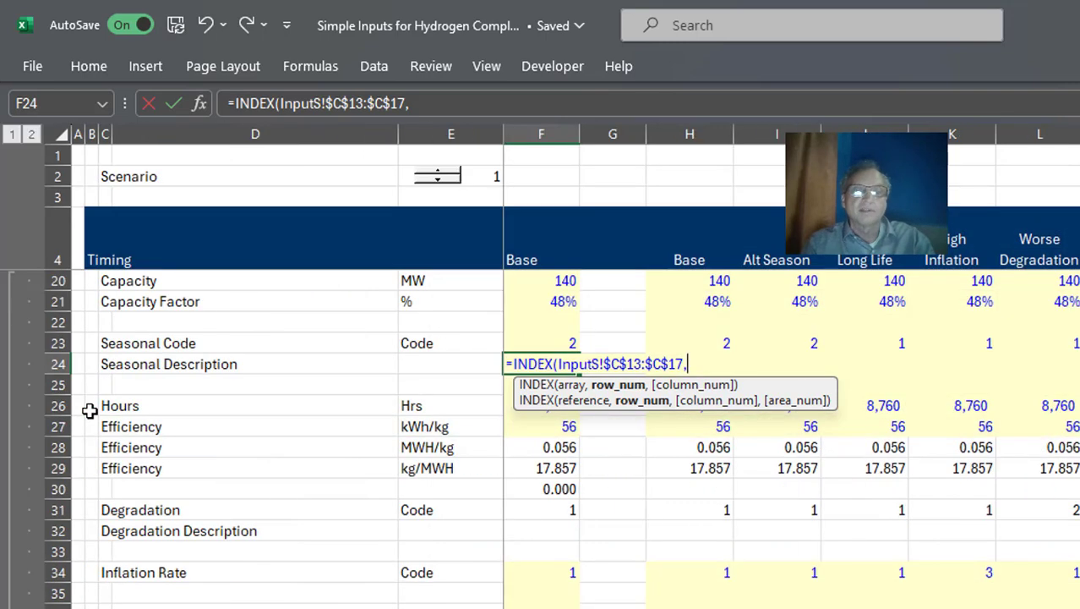
pyautogui.click(550, 343)
pyautogui.press('Return')
pyautogui.press('Up')
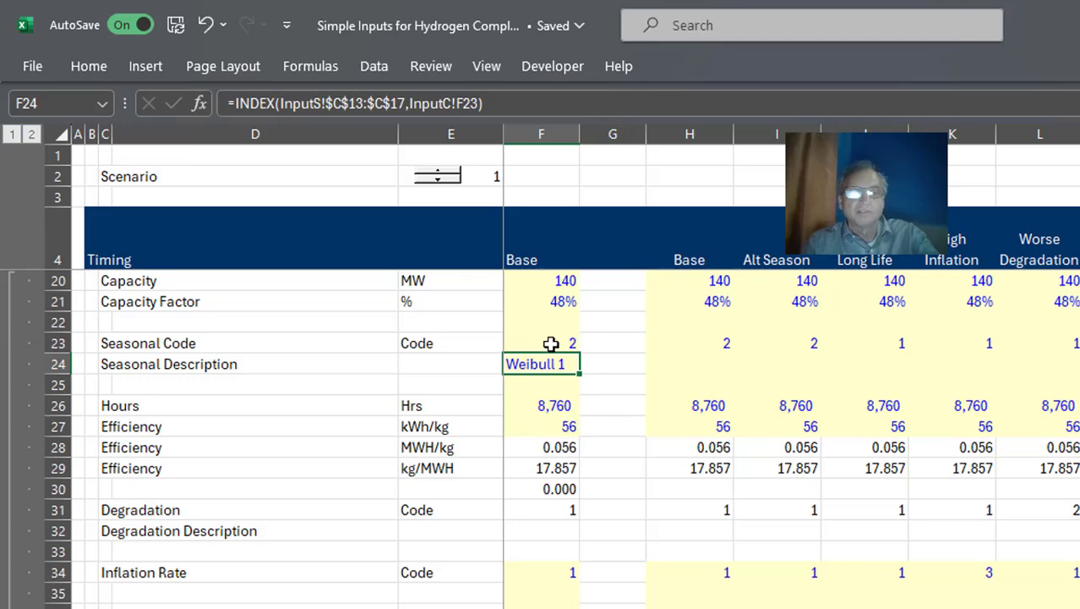
# - Copy the Seasonal Description formula from F24 into the scenario columns H24 through L24
pyautogui.hotkey('ctrl', 'c')
pyautogui.press('Right')
pyautogui.press('Right')
pyautogui.hotkey('ctrl', 'v')
pyautogui.press('Right')
pyautogui.hotkey('ctrl', 'v')
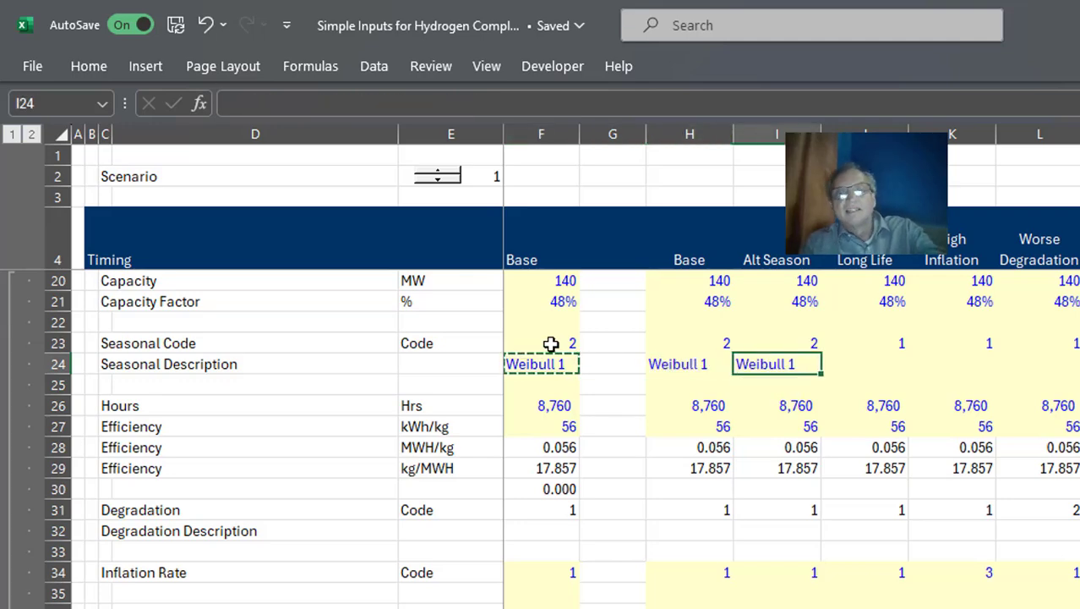
pyautogui.press('Right')
pyautogui.hotkey('ctrl', 'v')
pyautogui.press('Right')
pyautogui.hotkey('ctrl', 'v')
pyautogui.press('Right')
pyautogui.hotkey('ctrl', 'v')
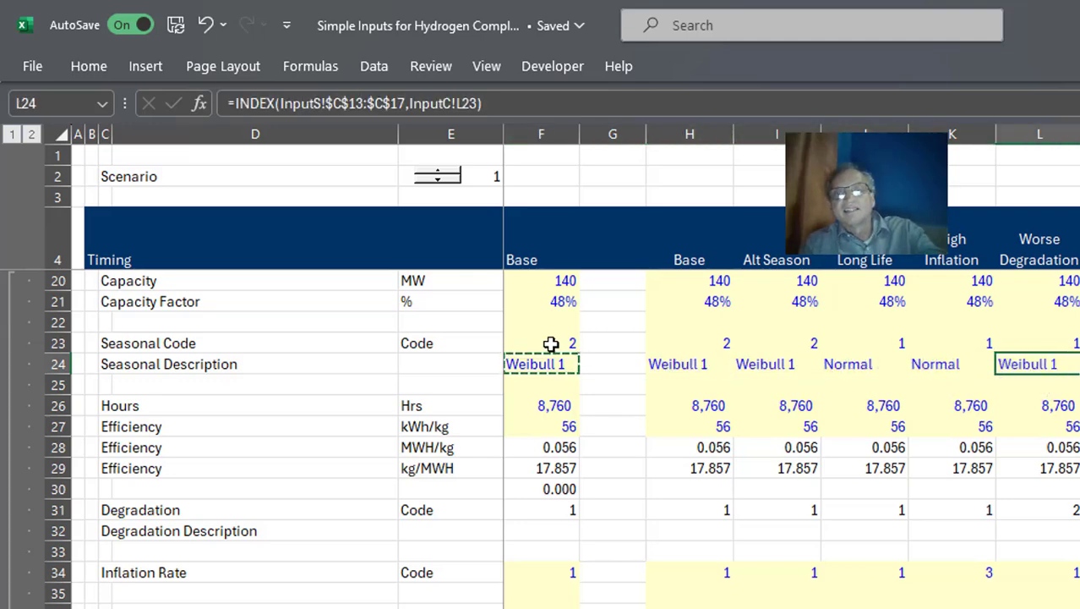
# - Set the Base scenario's Seasonal Code in H23 to 1
pyautogui.press('Left')
pyautogui.press('Left')
pyautogui.press('Left')
pyautogui.press('Left')
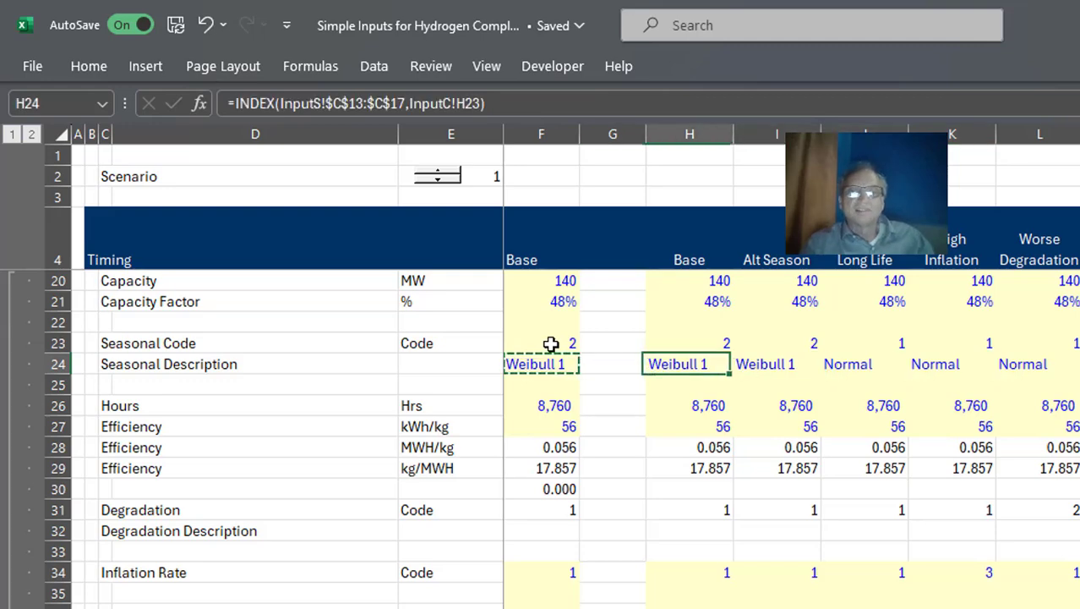
pyautogui.press('Up')
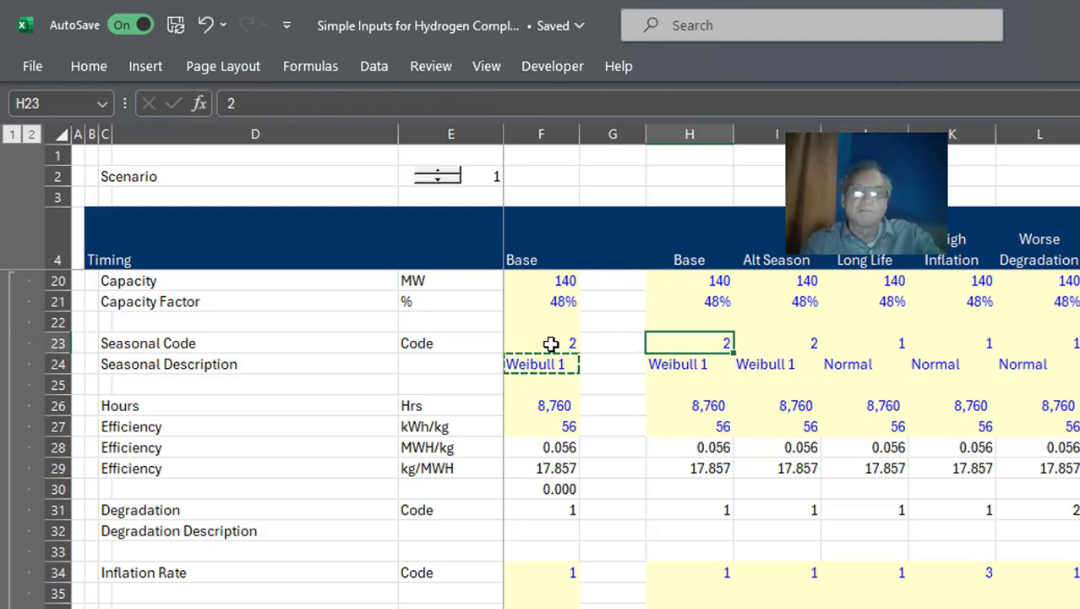
pyautogui.write('1')
pyautogui.press('Return')
# - Center the Seasonal Description entries horizontally across F24:L24
pyautogui.press('Left')
pyautogui.press('Left')
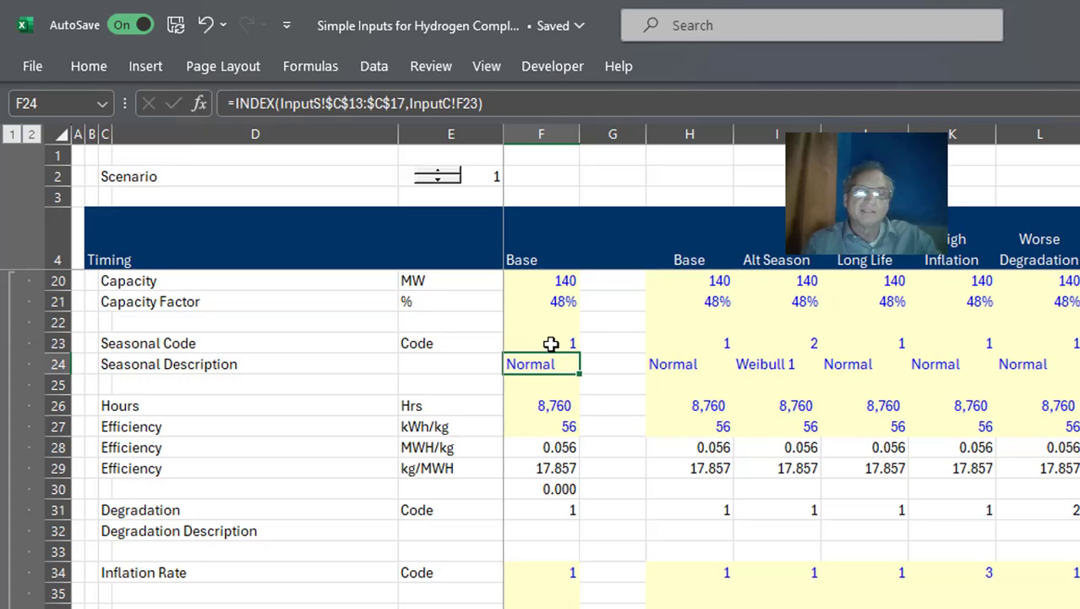
pyautogui.hotkey('shift', 'Right')
pyautogui.hotkey('shift', 'Right')
pyautogui.hotkey('shift', 'Right')
pyautogui.hotkey('shift', 'Right')
pyautogui.hotkey('shift', 'Right')
pyautogui.hotkey('shift', 'Right')
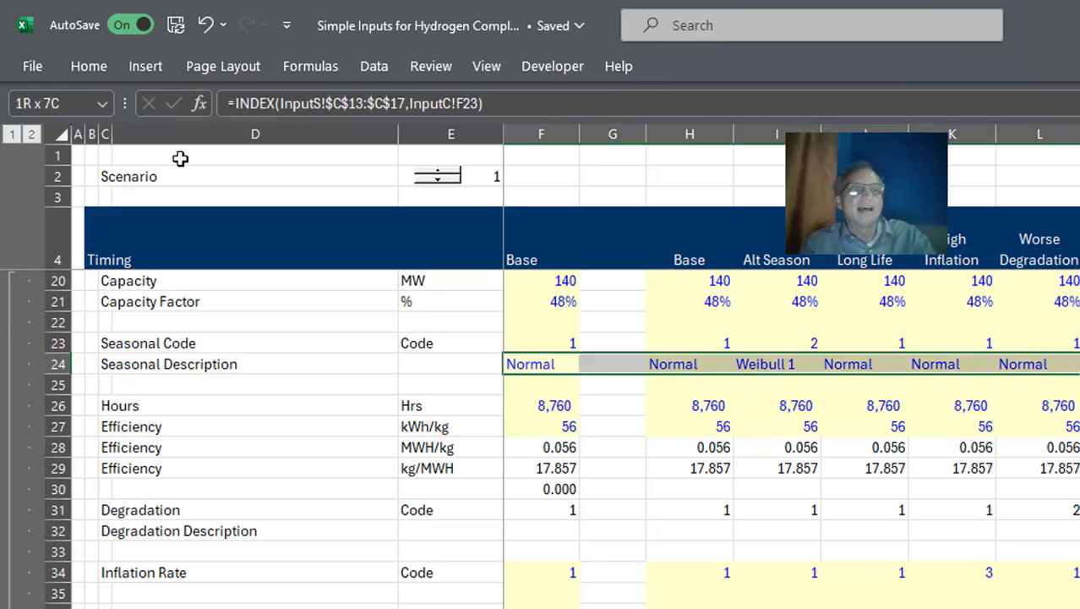
pyautogui.click(146, 67)
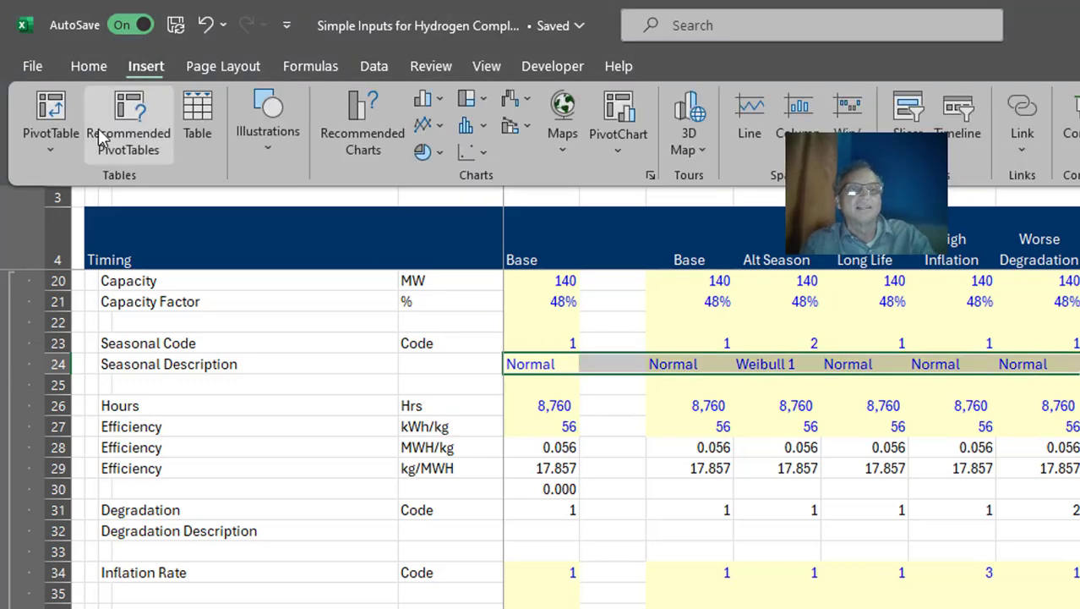
pyautogui.click(87, 67)
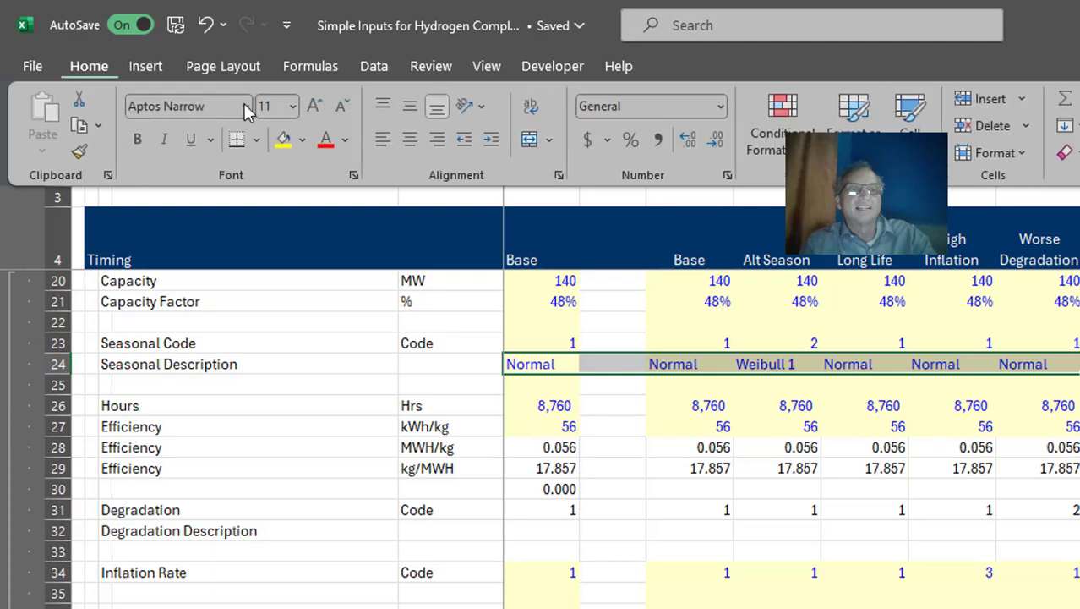
pyautogui.click(410, 140)
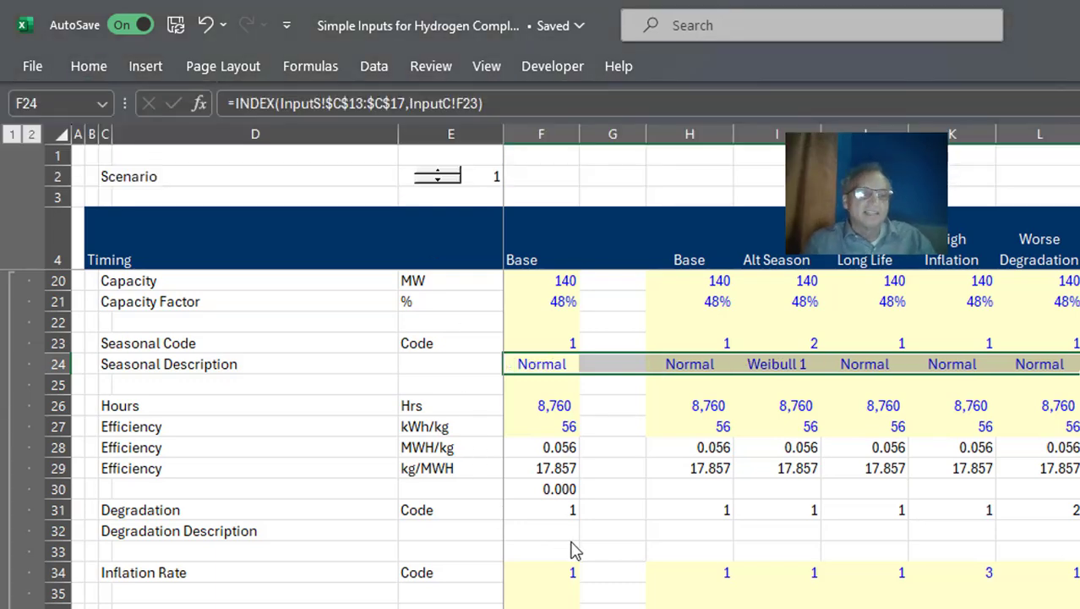
# - Examine the empty Degradation Description row beneath the Degradation codes on the InputC sheet
pyautogui.press('Down')
pyautogui.press('Down')
pyautogui.press('Down')
pyautogui.press('Down')
pyautogui.press('Down')
pyautogui.press('Down')
pyautogui.press('Down')
pyautogui.press('Down')
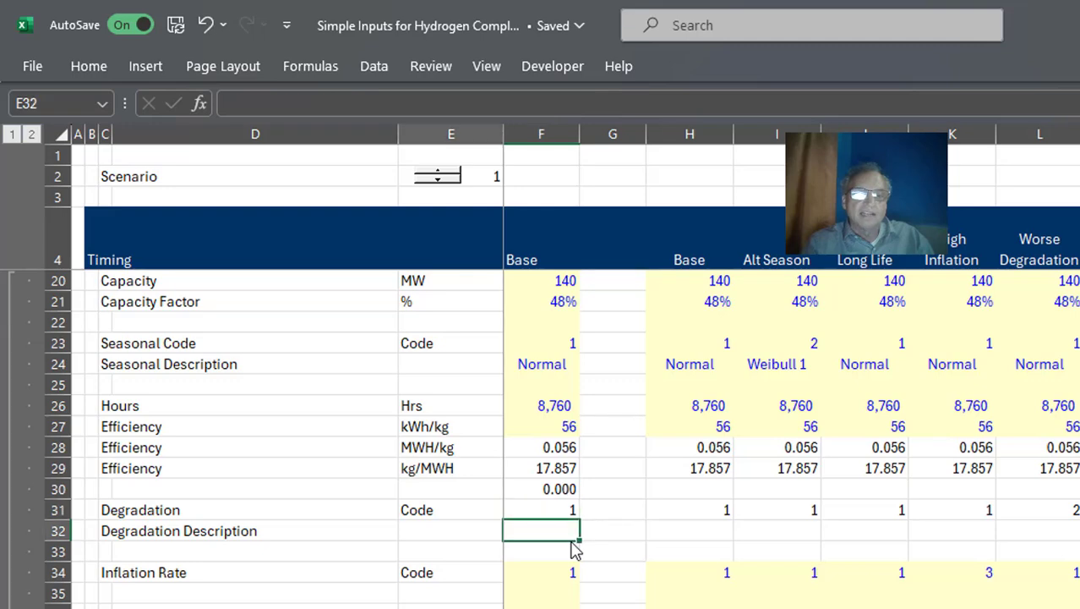
pyautogui.press('Right')
pyautogui.press('Right')
pyautogui.press('Right')
pyautogui.press('Left')
pyautogui.press('Left')
pyautogui.press('Left')
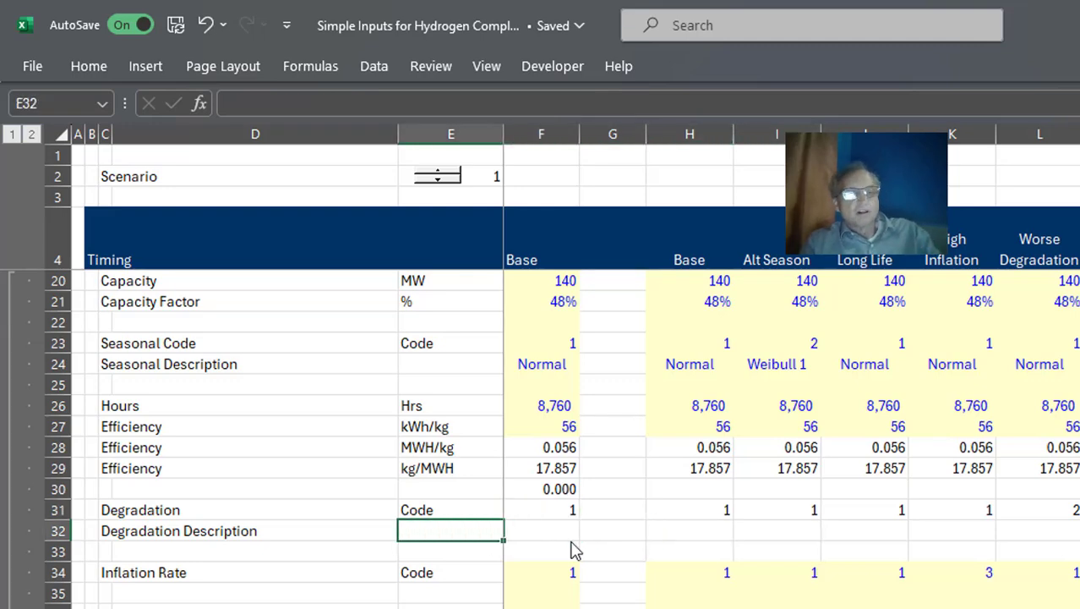
# - Examine the Degradation section on the InputS sheet, including its Code cell and degradation profiles by age
pyautogui.hotkey('ctrl', 'pagedown')
pyautogui.press('Down')
pyautogui.press('Down')
pyautogui.press('Down')
pyautogui.press('Down')
pyautogui.press('Down')
pyautogui.press('Down')
pyautogui.press('Down')
pyautogui.press('Down')
pyautogui.press('Down')
pyautogui.press('Down')
pyautogui.press('Down')
pyautogui.press('Down')
pyautogui.press('Down')
pyautogui.press('Down')
pyautogui.press('Down')
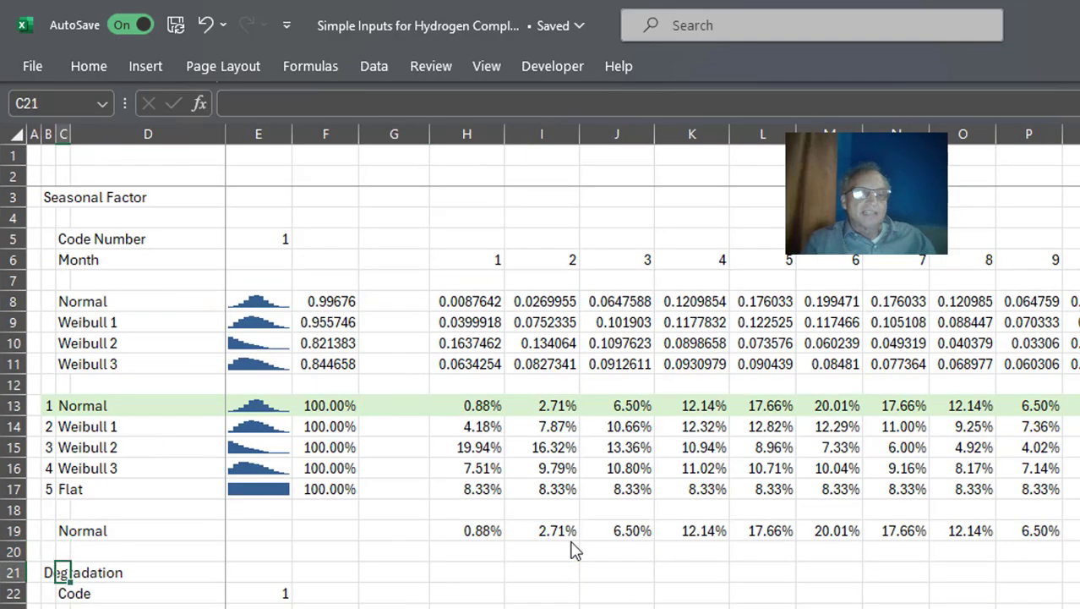
pyautogui.press('Up')
pyautogui.press('Up')
pyautogui.press('Up')
pyautogui.press('Up')
pyautogui.press('Up')
pyautogui.press('Up')
pyautogui.press('Up')
pyautogui.press('Up')
pyautogui.press('Up')
pyautogui.press('Up')
pyautogui.press('Up')
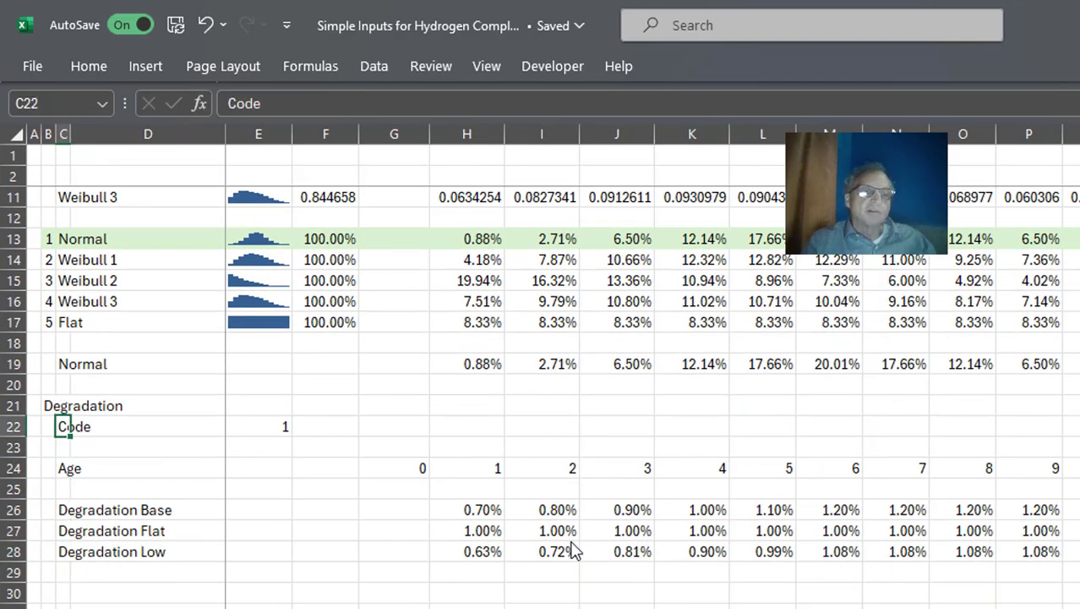
pyautogui.press('Right')
pyautogui.press('Right')
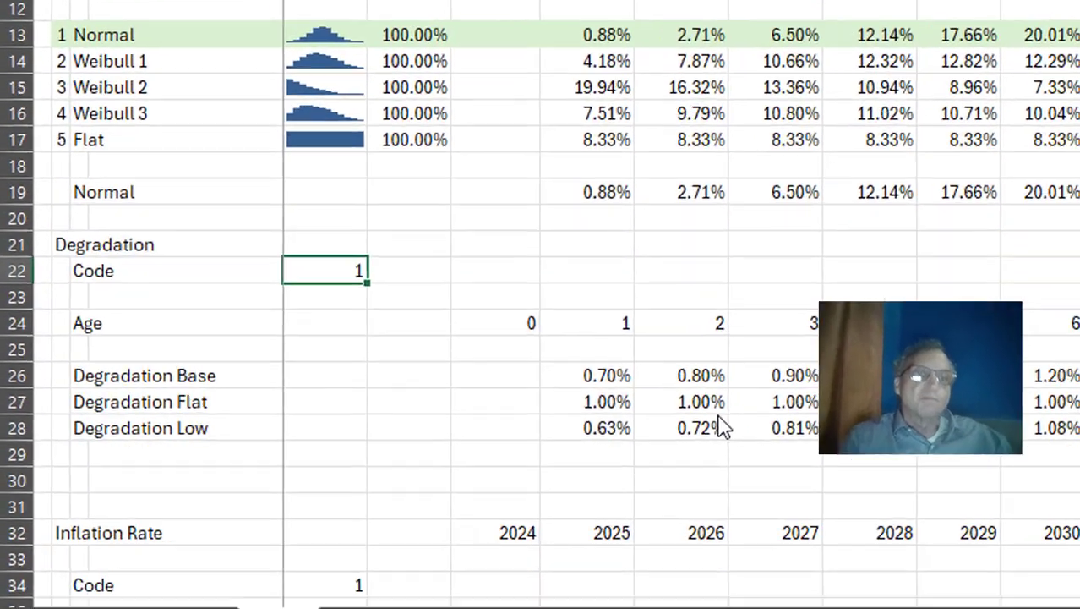
# - Start an INDEX formula in C30 of InputS with the degradation profile names C26:C28 as the array
pyautogui.press('Down')
pyautogui.press('Down')
pyautogui.press('Down')
pyautogui.press('Down')
pyautogui.press('Down')
pyautogui.press('Down')
pyautogui.press('Down')
pyautogui.press('Down')
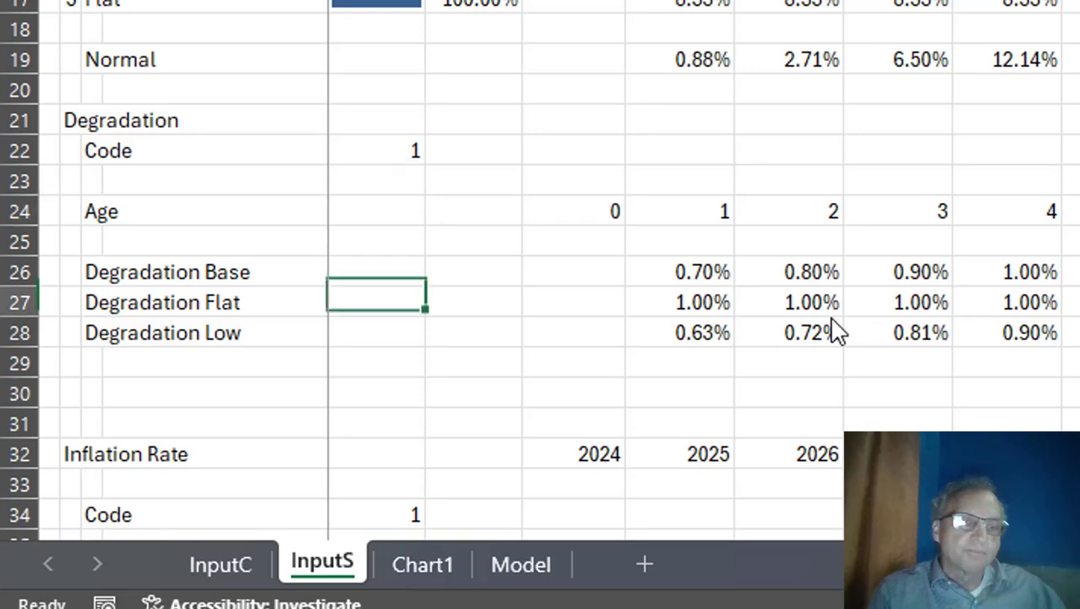
pyautogui.press('Left')
pyautogui.press('Left')
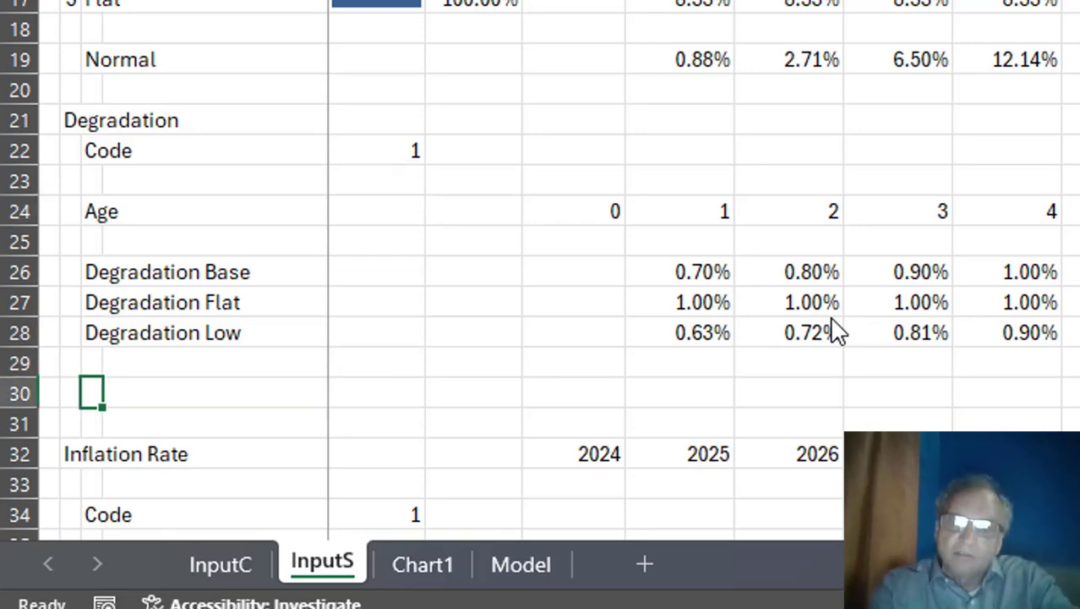
pyautogui.write('=INDEX(')
pyautogui.press('Up')
pyautogui.press('Up')
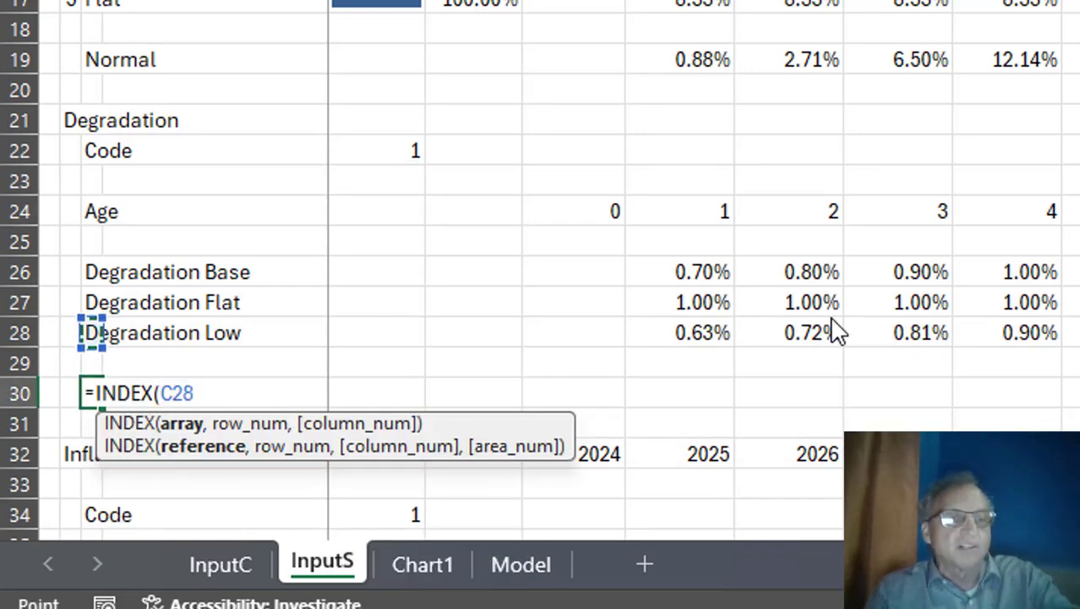
pyautogui.press('Up')
pyautogui.press('Up')
pyautogui.hotkey('shift', 'Down')
pyautogui.hotkey('shift', 'Down')
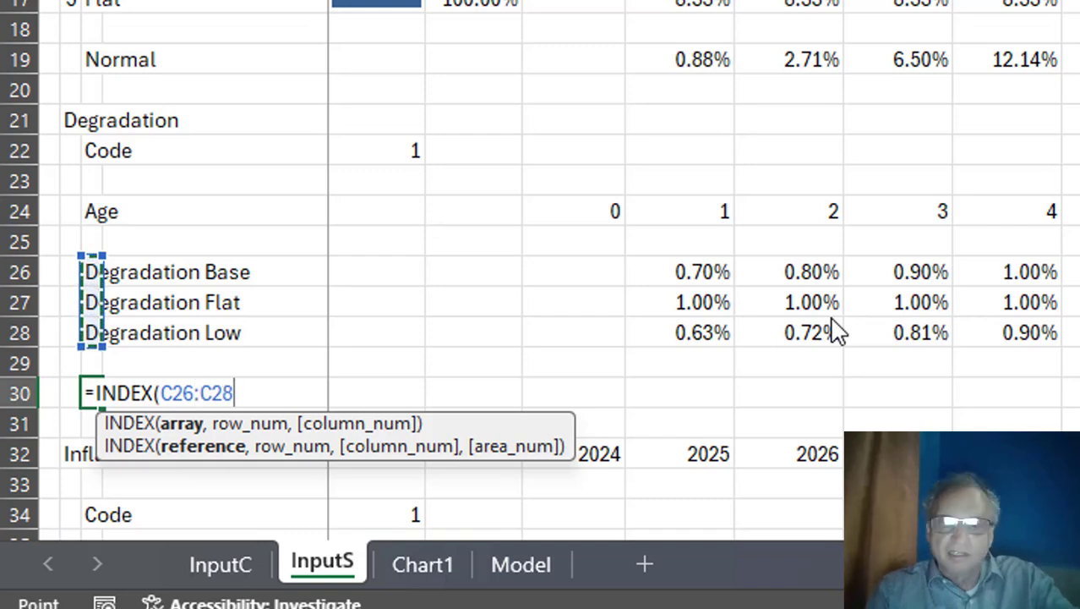
# - Complete the INDEX formula in C30 with the Degradation Code as the absolute row number $E$22
pyautogui.write(',')
pyautogui.press('Up')
pyautogui.press('Up')
pyautogui.press('Up')
pyautogui.press('Up')
pyautogui.press('Up')
pyautogui.press('Up')
pyautogui.press('Up')
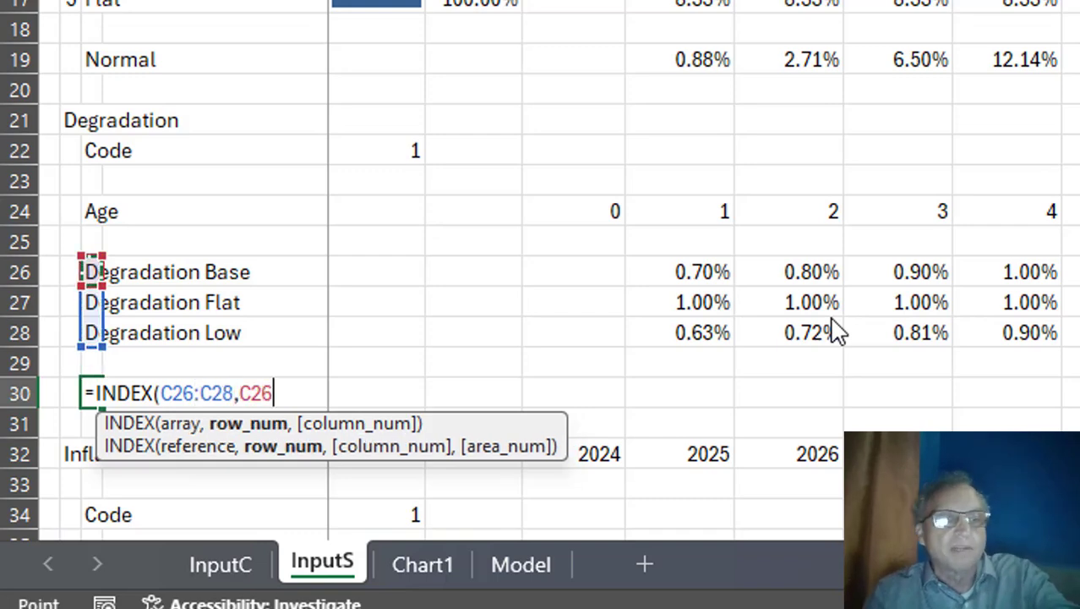
pyautogui.press('Right')
pyautogui.press('Up')
pyautogui.press('Right')
pyautogui.press('F4')
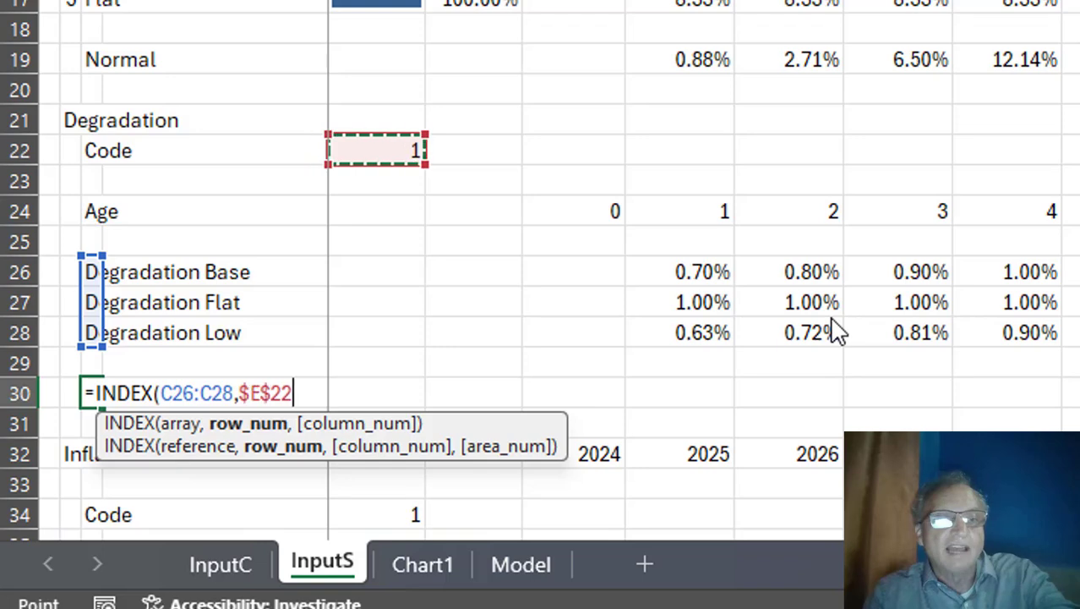
pyautogui.hotkey('ctrl', 'Return')
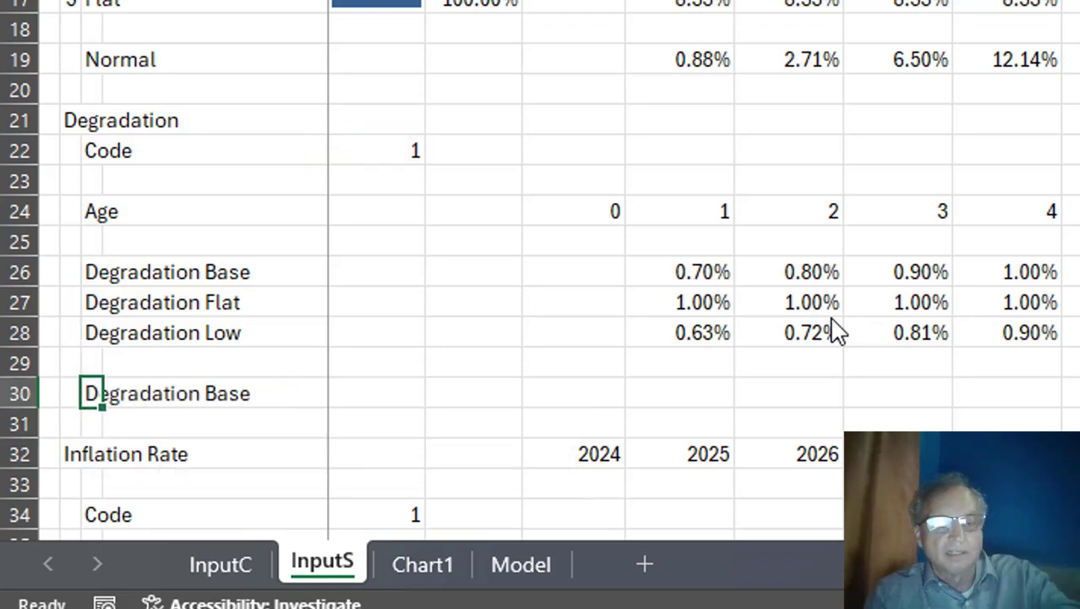
# - Copy the C30 formula into H30 with percentage format and fill it right across the age columns
pyautogui.hotkey('ctrl', 'c')
pyautogui.press('Right')
pyautogui.press('Right')
pyautogui.press('Right')
pyautogui.press('Right')
pyautogui.press('Right')
pyautogui.hotkey('ctrl', 'v')
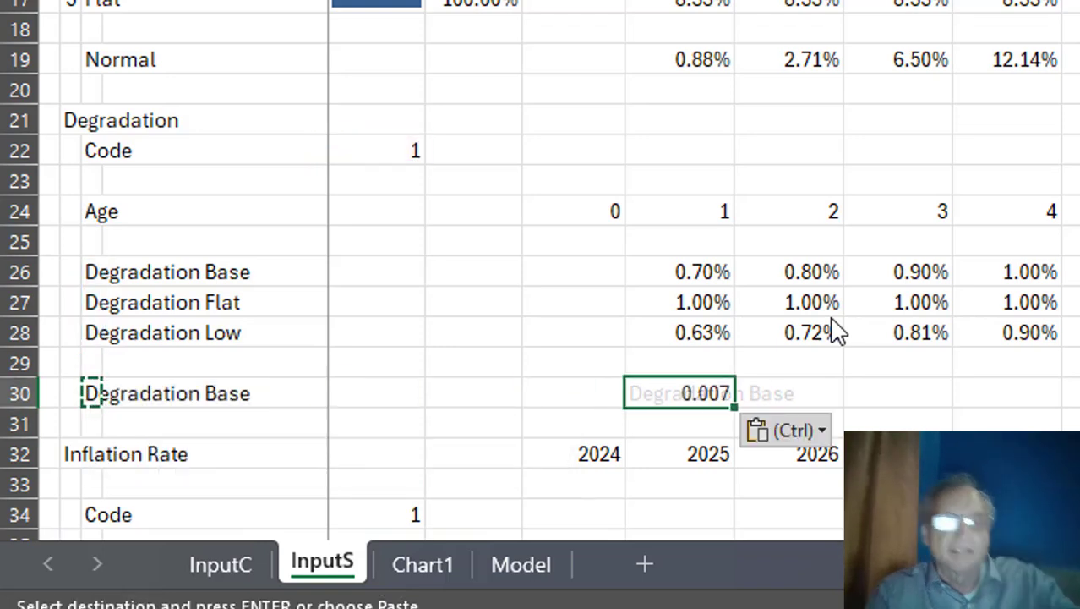
pyautogui.hotkey('ctrl', 'shift', '5')
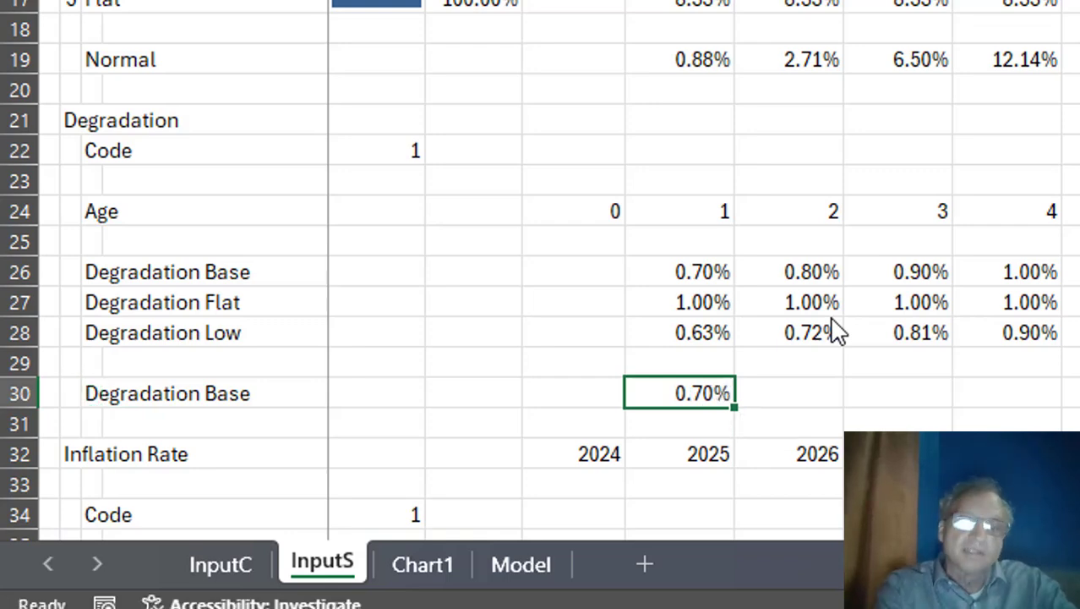
pyautogui.hotkey('ctrl', 'shift', 'r')
# - Start an INDEX formula in C40 with the inflation case names C36:C38 as the array
pyautogui.press('Left')
pyautogui.press('Down')
pyautogui.press('Down')
pyautogui.press('Down')
pyautogui.press('Down')
pyautogui.press('Down')
pyautogui.press('Down')
pyautogui.press('Down')
pyautogui.press('Down')
pyautogui.press('Down')
pyautogui.press('Down')
pyautogui.press('Down')
pyautogui.press('Down')
pyautogui.press('Down')
pyautogui.press('Down')
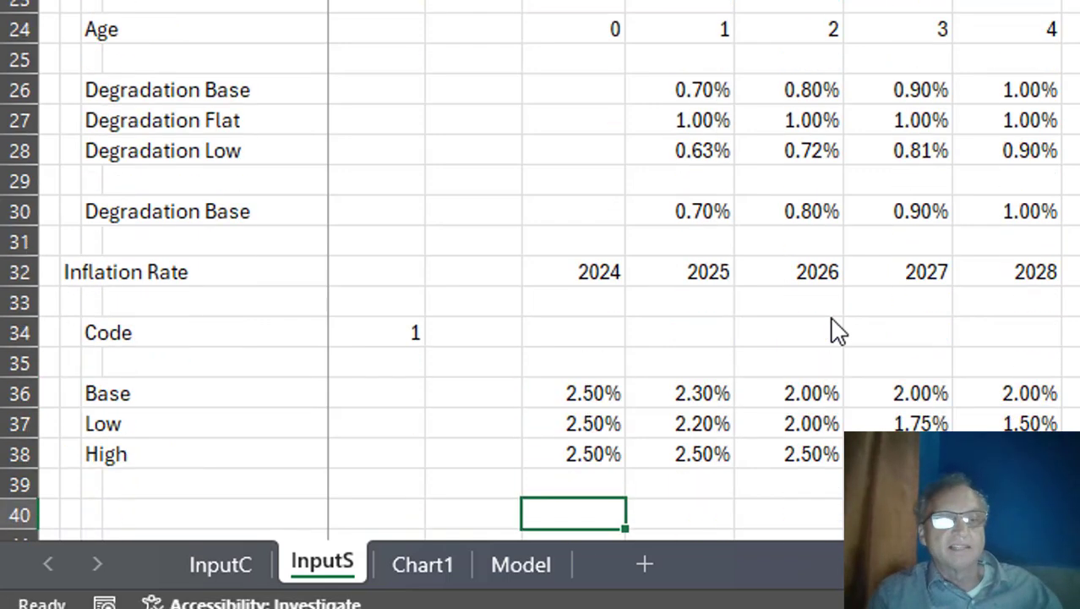
pyautogui.press('Up')
pyautogui.press('Up')
pyautogui.press('Up')
pyautogui.press('Up')
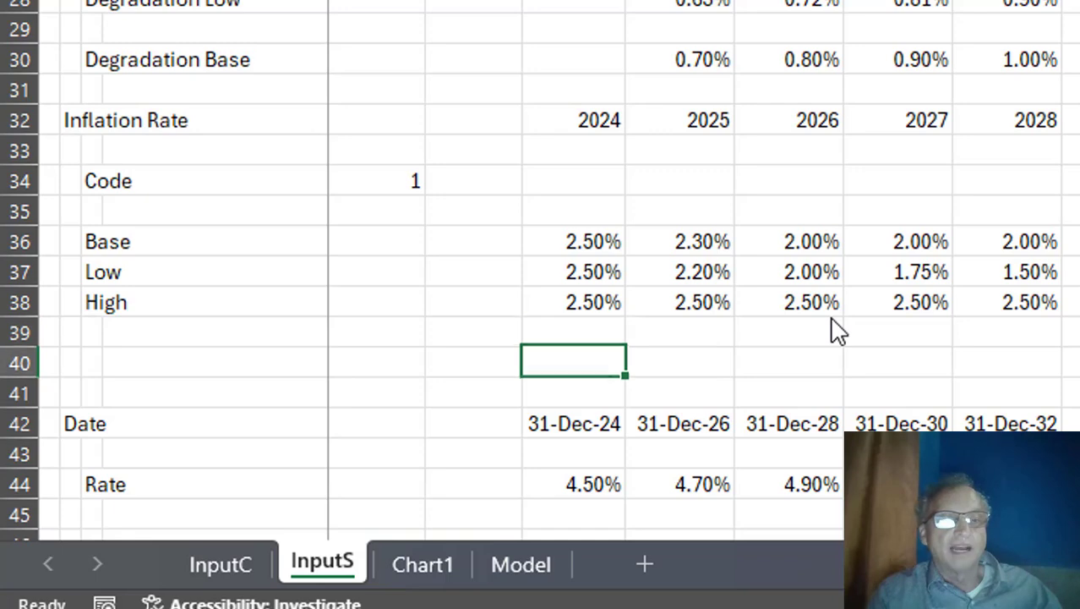
pyautogui.press('Left')
pyautogui.press('Left')
pyautogui.press('Left')
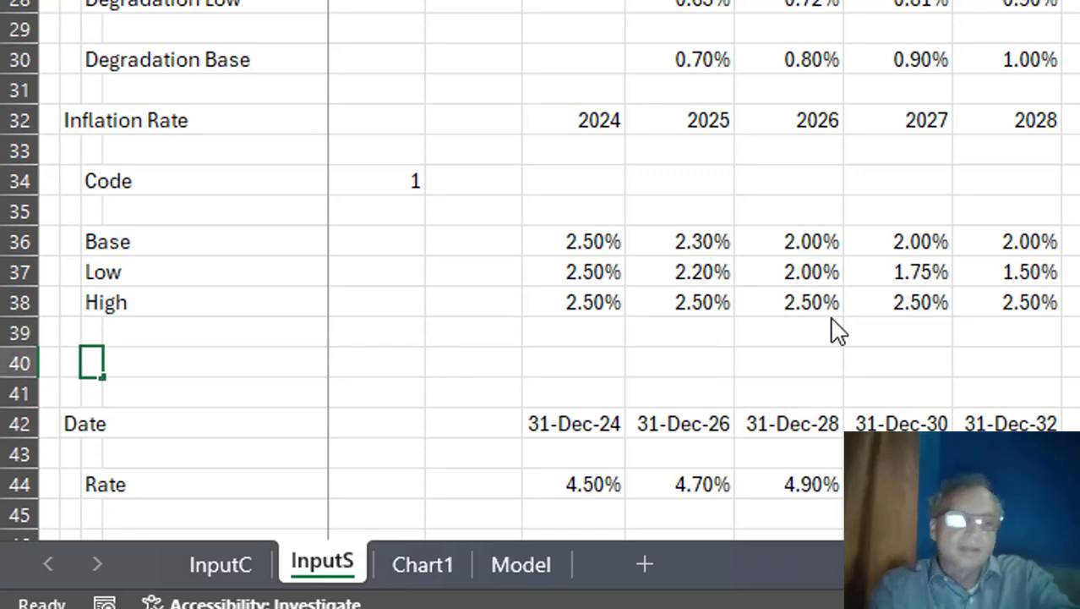
pyautogui.write('=IN')
pyautogui.press('Tab')
pyautogui.press('Up')
pyautogui.press('Up')
pyautogui.press('Up')
pyautogui.press('Up')
pyautogui.hotkey('shift', 'Down')
pyautogui.hotkey('shift', 'Down')
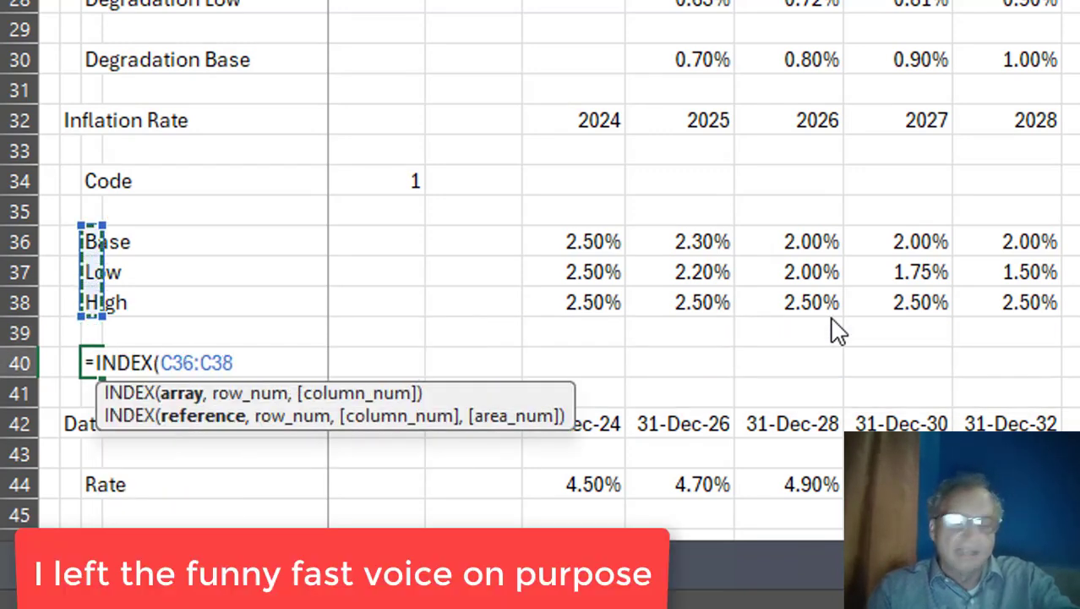
# - Complete the INDEX formula in C40 with the Inflation Rate Code as the absolute row number $E$34
pyautogui.write(',')
pyautogui.press('Up')
pyautogui.press('Up')
pyautogui.press('Up')
pyautogui.press('Up')
pyautogui.press('Up')
pyautogui.press('Up')
pyautogui.press('Right')
pyautogui.press('Right')
pyautogui.press('F4')
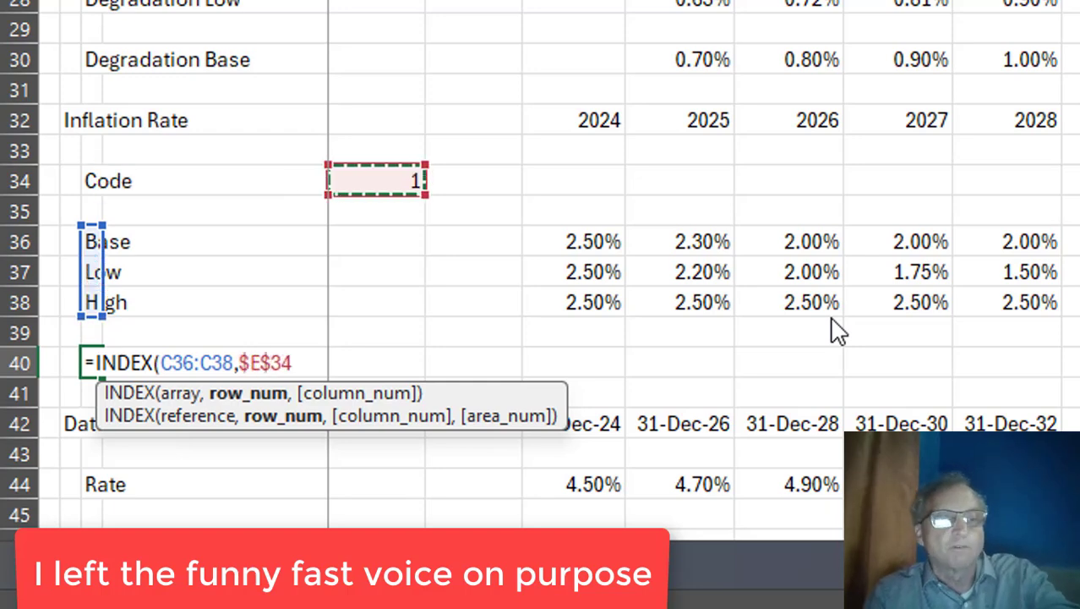
pyautogui.press('Return')
# - Copy the C40 formula into G40 with percentage format and fill it right across the year columns
pyautogui.press('Up')
pyautogui.hotkey('ctrl', 'c')
pyautogui.press('Right')
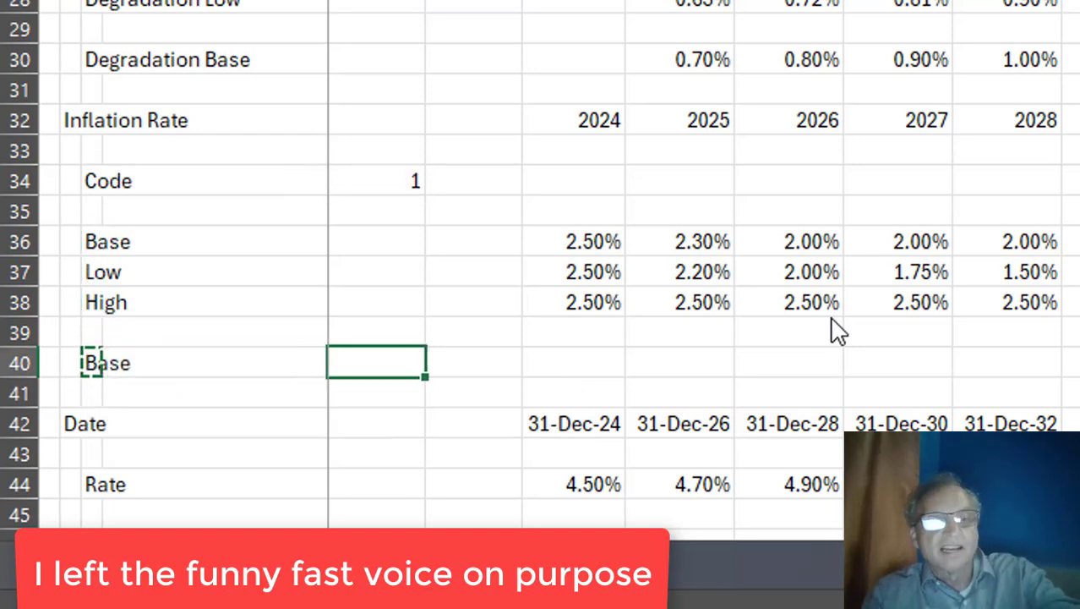
pyautogui.press('Right')
pyautogui.press('Right')
pyautogui.hotkey('ctrl', 'v')
pyautogui.hotkey('ctrl', 'shift', '5')
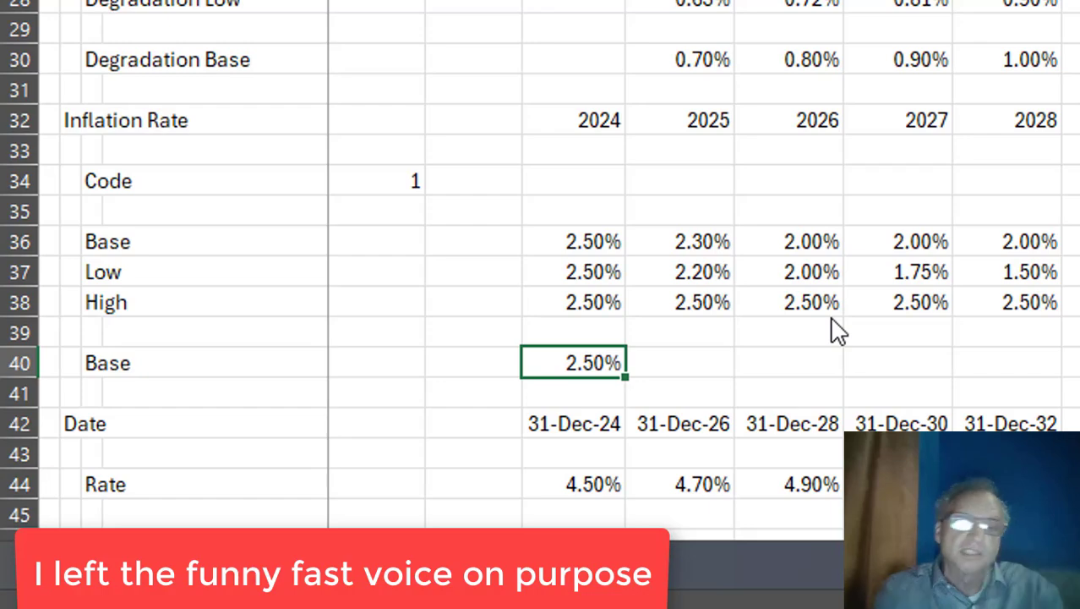
pyautogui.hotkey('ctrl', 'shift', 'Right')
pyautogui.hotkey('ctrl', 'r')
# - Examine the Date, Rate and S-Curve sections below the inflation rates on the InputS sheet
pyautogui.press('Down')
pyautogui.press('Down')
pyautogui.press('Down')
pyautogui.press('Down')
pyautogui.press('Down')
pyautogui.press('Down')
pyautogui.press('Down')
pyautogui.press('Down')
pyautogui.press('Down')
pyautogui.press('Down')
pyautogui.press('Down')
pyautogui.press('Down')
pyautogui.press('Down')
pyautogui.press('Down')
pyautogui.press('Down')
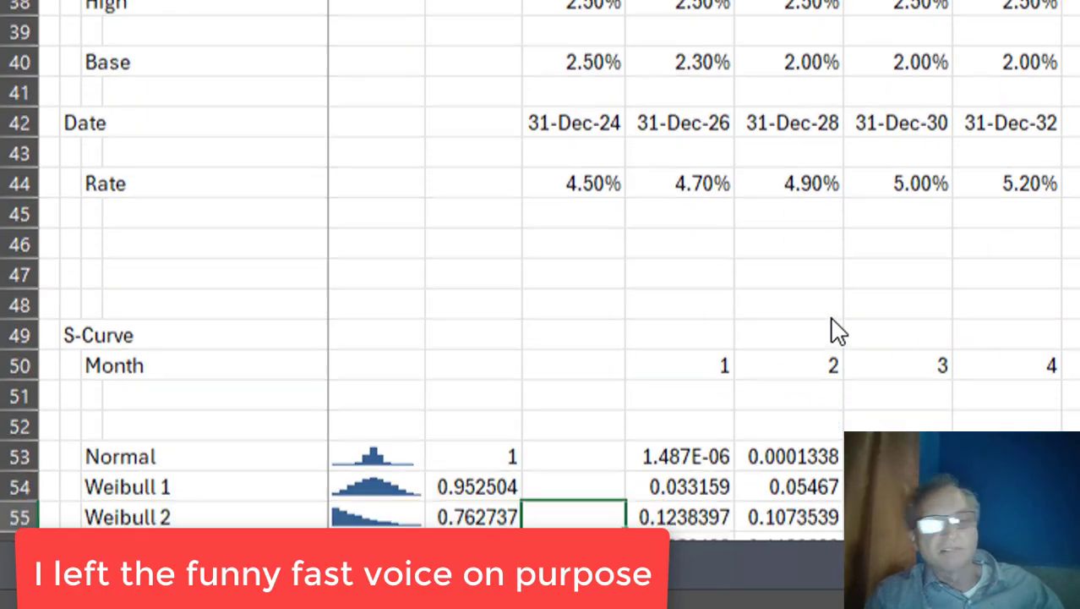
pyautogui.press('Down')
pyautogui.press('Down')
pyautogui.press('Down')
pyautogui.press('Down')
pyautogui.press('Down')
pyautogui.press('Down')
pyautogui.press('Down')
pyautogui.press('Down')
pyautogui.press('Down')
pyautogui.press('Down')
# - Start an INDEX formula in F32, the Degradation Description, with the degradation case names InputS!C26:C28 as the array
pyautogui.hotkey('ctrl', 'pageup')
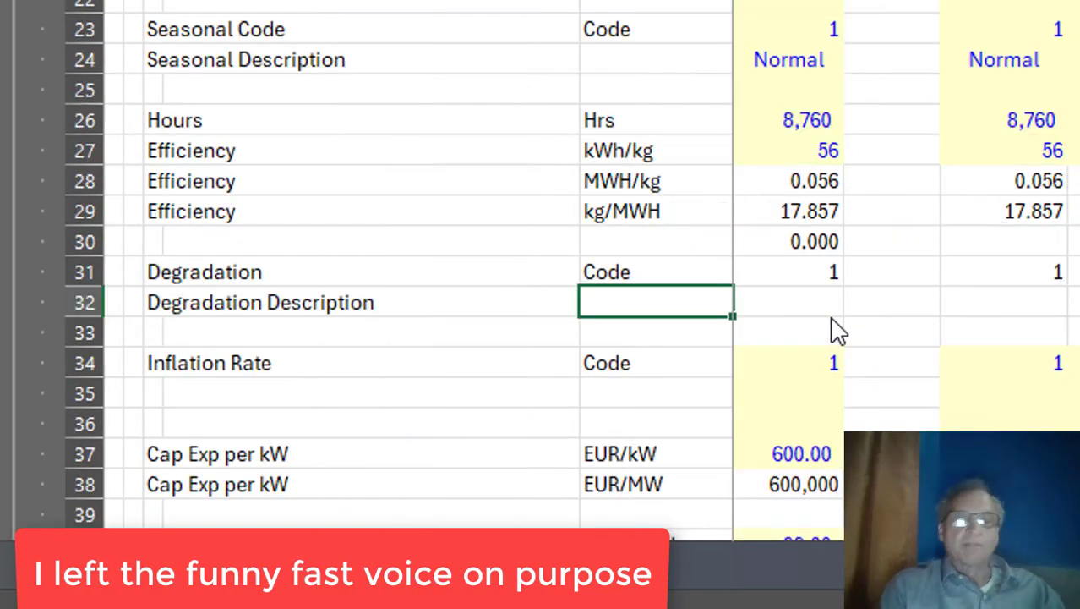
pyautogui.press('Right')
pyautogui.press('Left')
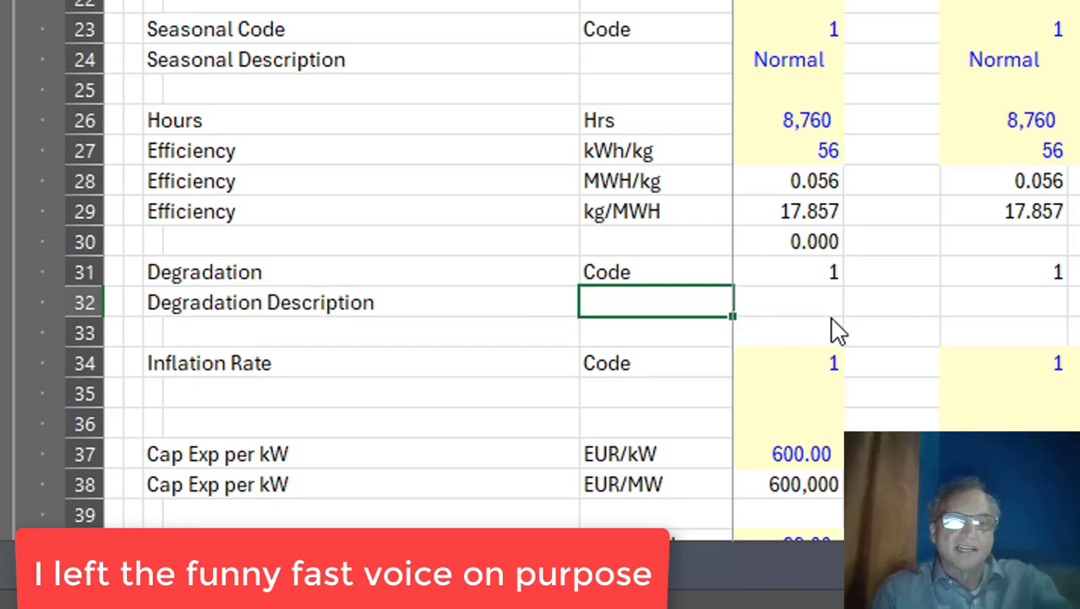
pyautogui.press('Right')
pyautogui.write('=IN')
pyautogui.press('Tab')
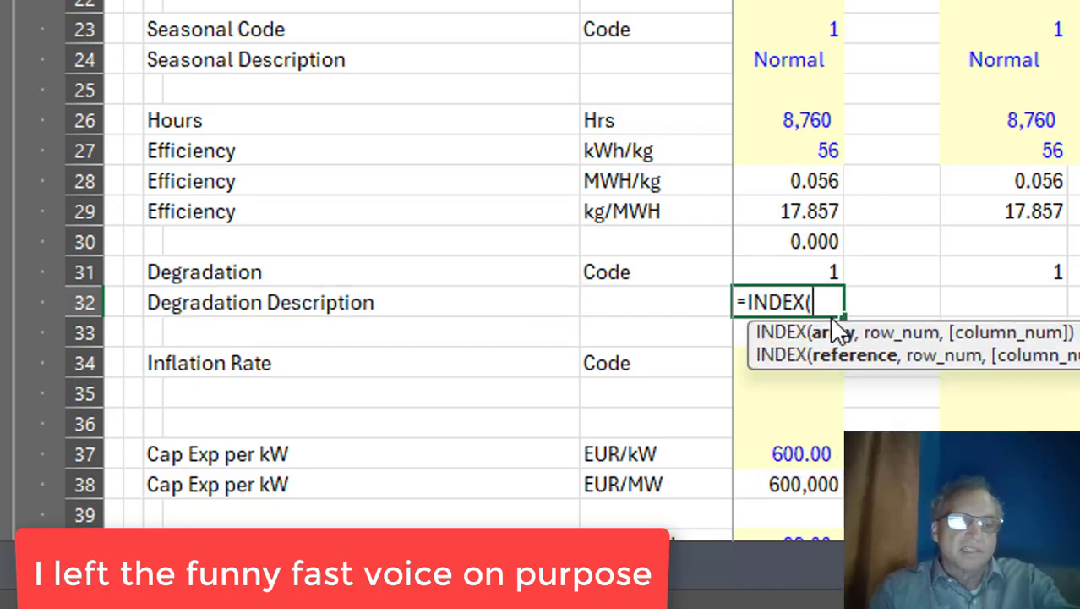
pyautogui.hotkey('ctrl', 'pagedown')
pyautogui.scroll(-8, 290, 302)
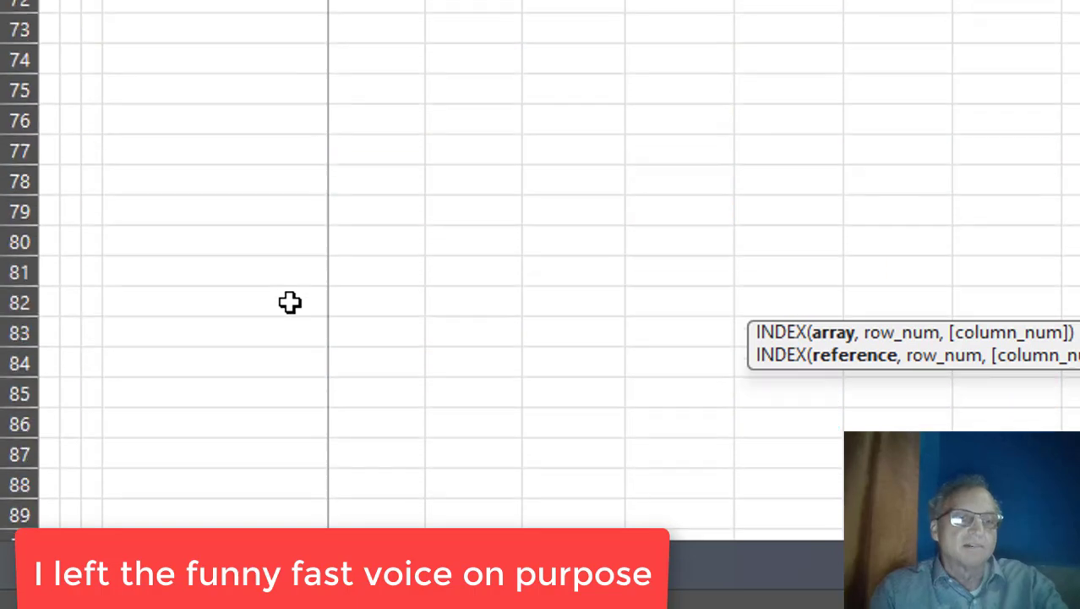
pyautogui.scroll(16, 290, 303)
pyautogui.moveTo(98, 52); pyautogui.dragTo(95, 120)
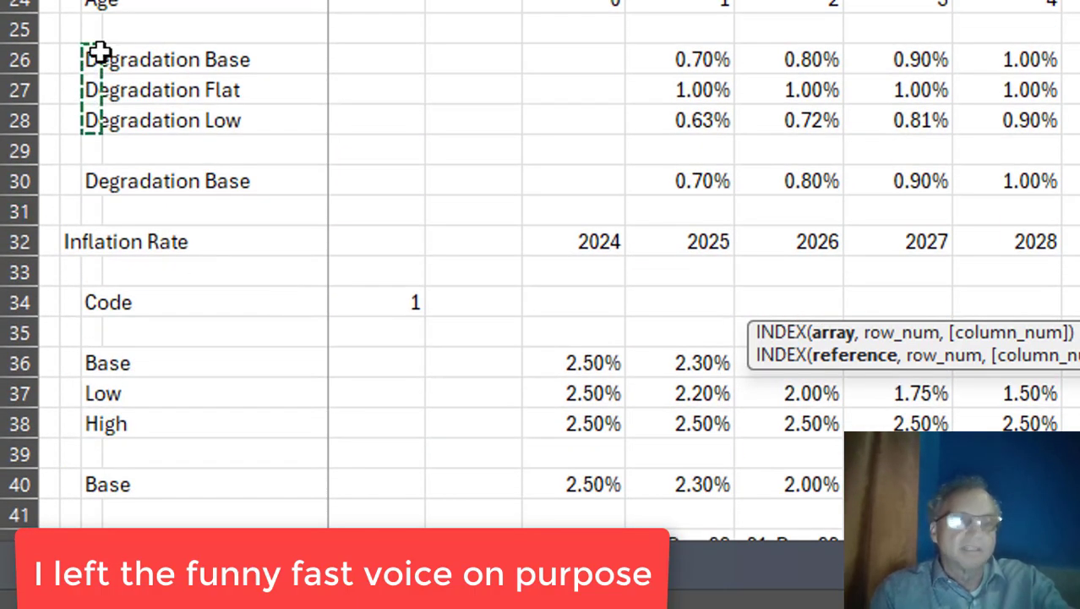
# - Complete the F32 INDEX formula with the Degradation code in F31 as the row number
pyautogui.write(',')
pyautogui.hotkey('ctrl', 'pageup')
pyautogui.press('Up')
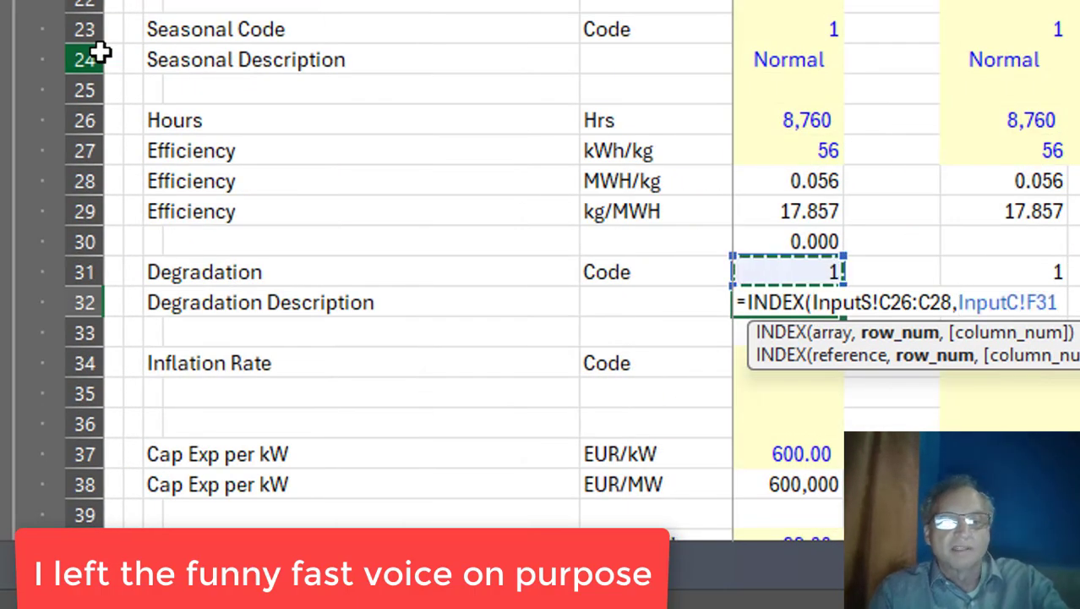
pyautogui.press('Return')
# - Make the array reference in the F32 formula absolute as InputS!$C$26:$C$28
pyautogui.press('Up')
pyautogui.press('F2')
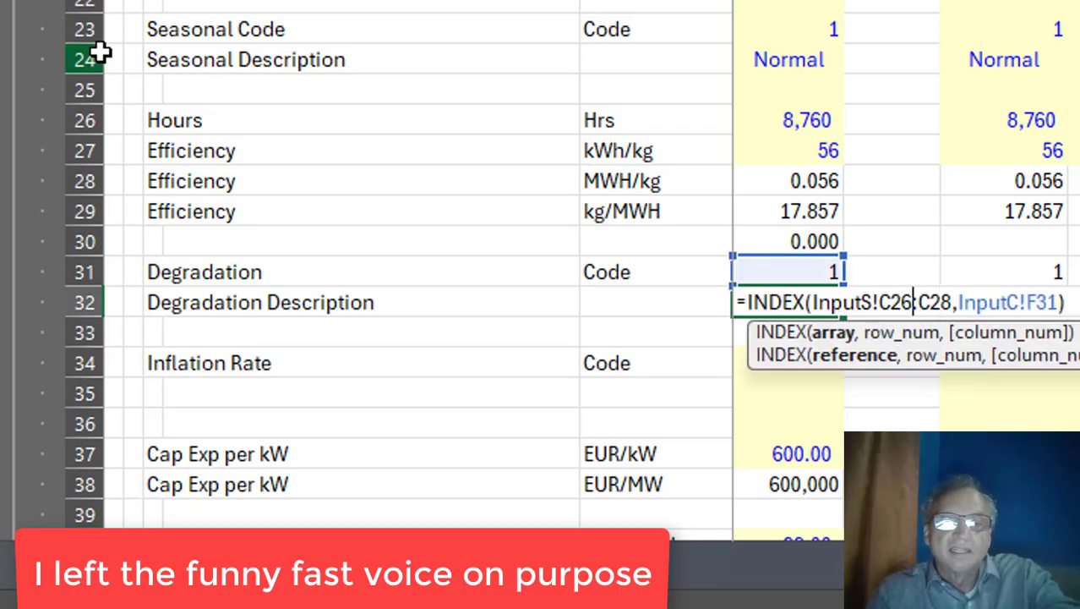
pyautogui.press('F4')
pyautogui.press('F4')
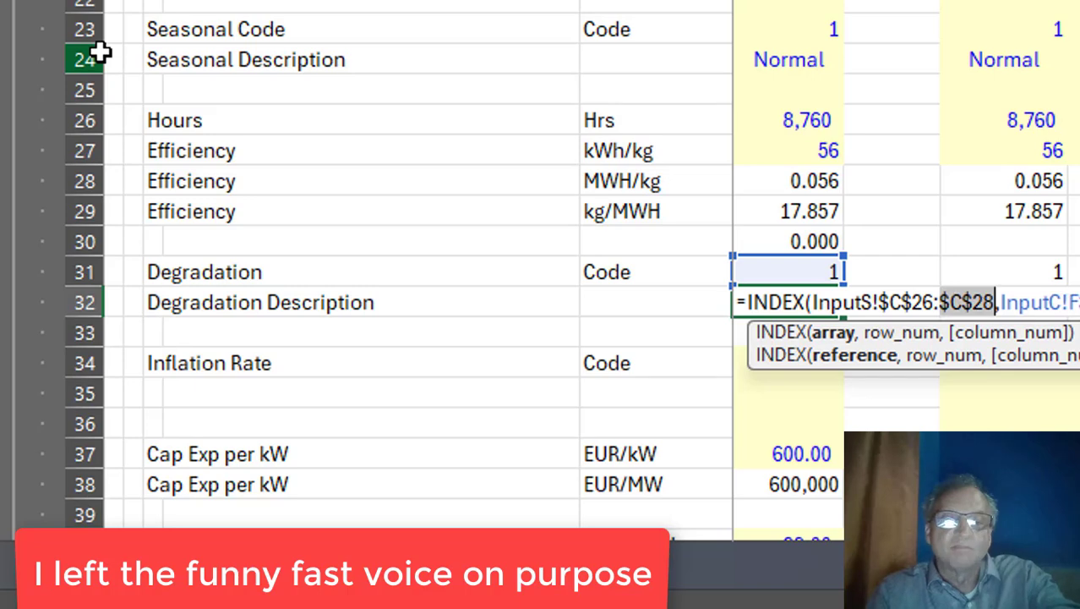
pyautogui.press('Return')
# - Copy the F32 Degradation Description formula into the first scenario column and fill it right across the other scenarios
pyautogui.press('Up')
pyautogui.hotkey('ctrl', 'c')
pyautogui.press('Right')
pyautogui.press('Right')
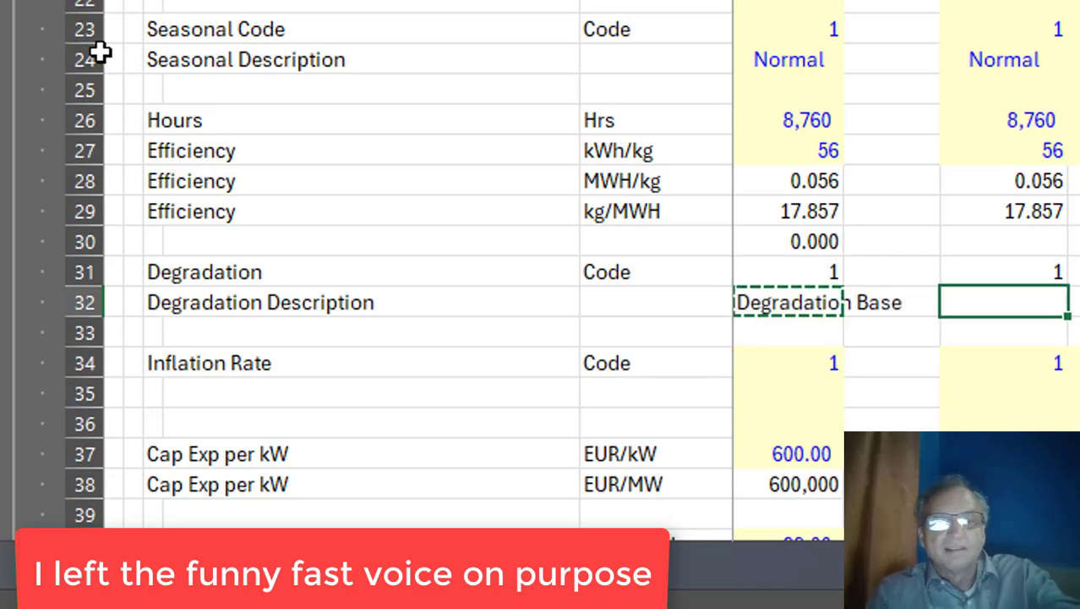
pyautogui.hotkey('ctrl', 'v')
pyautogui.hotkey('ctrl', 'pagedown')
pyautogui.hotkey('ctrl', 'Left')
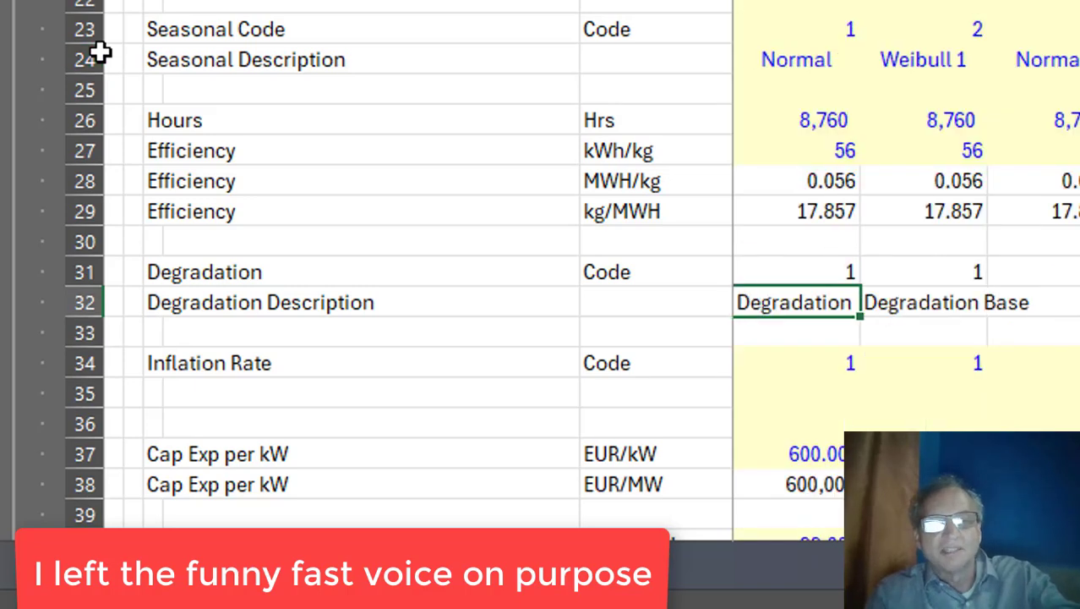
pyautogui.press('Right')
pyautogui.hotkey('shift', 'Right')
pyautogui.hotkey('ctrl', 'r')
pyautogui.press('Left')
pyautogui.press('Left')
pyautogui.press('Left')
pyautogui.press('Left')
pyautogui.press('Left')
pyautogui.press('Left')
pyautogui.press('Left')
pyautogui.press('Left')
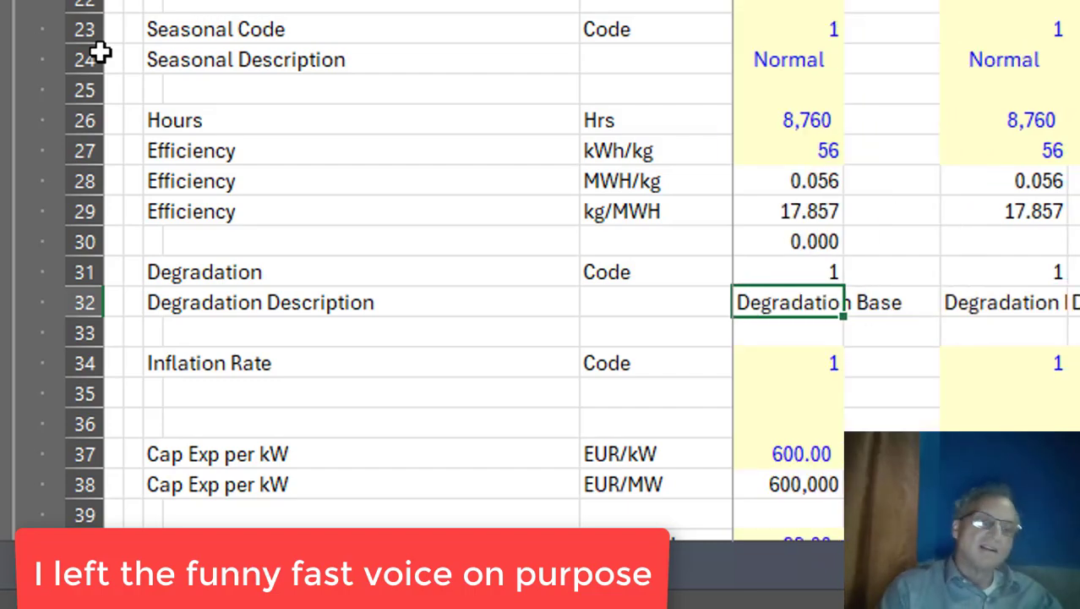
# - Examine the remaining cost, price and Financing inputs down to the numbered Task list
pyautogui.press('Down')
pyautogui.press('Down')
pyautogui.press('Down')
pyautogui.press('Down')
pyautogui.press('Down')
pyautogui.press('Down')
pyautogui.press('Down')
pyautogui.press('Down')
pyautogui.press('Down')
pyautogui.press('Down')
pyautogui.press('Down')
pyautogui.press('Down')
pyautogui.press('Down')
pyautogui.press('Down')
pyautogui.press('Down')
pyautogui.press('Down')
pyautogui.press('Down')
pyautogui.press('Down')
pyautogui.press('Down')
pyautogui.press('Down')
pyautogui.press('Down')
pyautogui.press('Down')
pyautogui.press('Down')
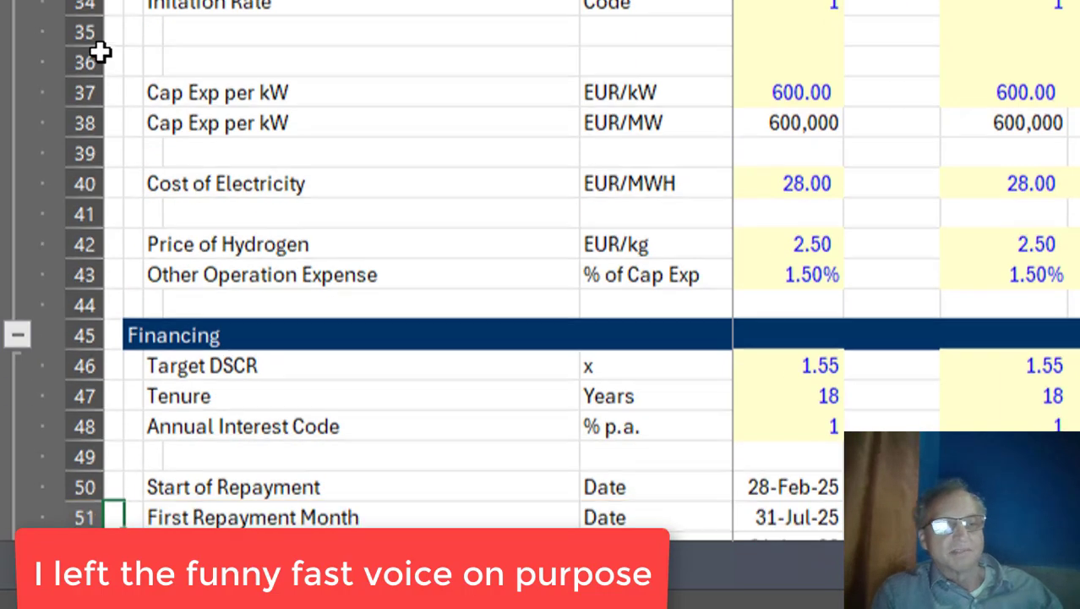
pyautogui.press('Down')
pyautogui.press('Down')
pyautogui.press('Down')
pyautogui.press('Down')
pyautogui.press('Down')
pyautogui.press('Down')
pyautogui.press('Down')
pyautogui.press('Down')
pyautogui.press('Down')
pyautogui.press('Down')
pyautogui.press('Down')
pyautogui.press('Down')
pyautogui.press('Down')
pyautogui.press('Up')
pyautogui.press('Up')
pyautogui.press('Up')
pyautogui.press('Up')
pyautogui.press('Up')
pyautogui.press('Up')
pyautogui.press('Up')
pyautogui.press('Up')
pyautogui.press('Up')
pyautogui.press('Up')
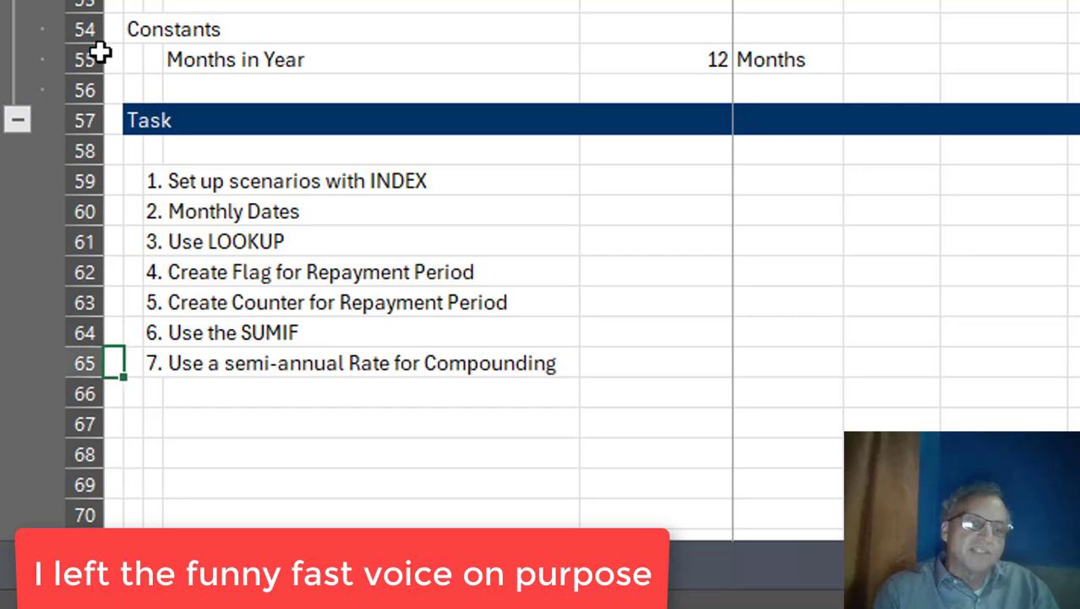
# - Examine the Free Cash Flow sheet, then review the Task list items up to the repayment period flag
pyautogui.hotkey('ctrl', 'pagedown')
pyautogui.hotkey('ctrl', 'pagedown')
pyautogui.hotkey('ctrl', 'pagedown')
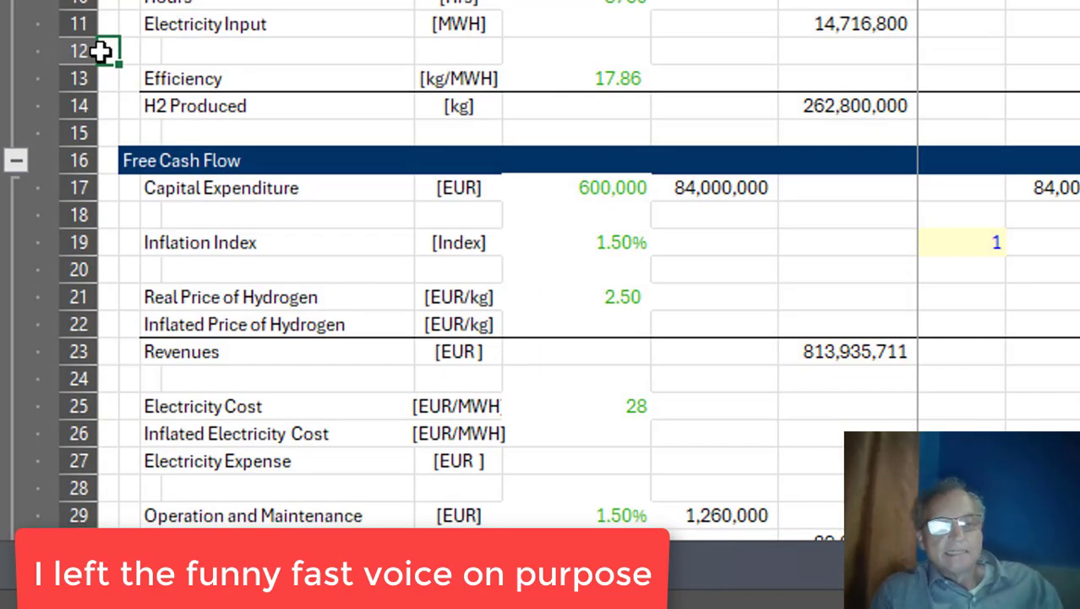
pyautogui.hotkey('ctrl', 'pageup')
pyautogui.hotkey('ctrl', 'pageup')
pyautogui.hotkey('ctrl', 'pageup')
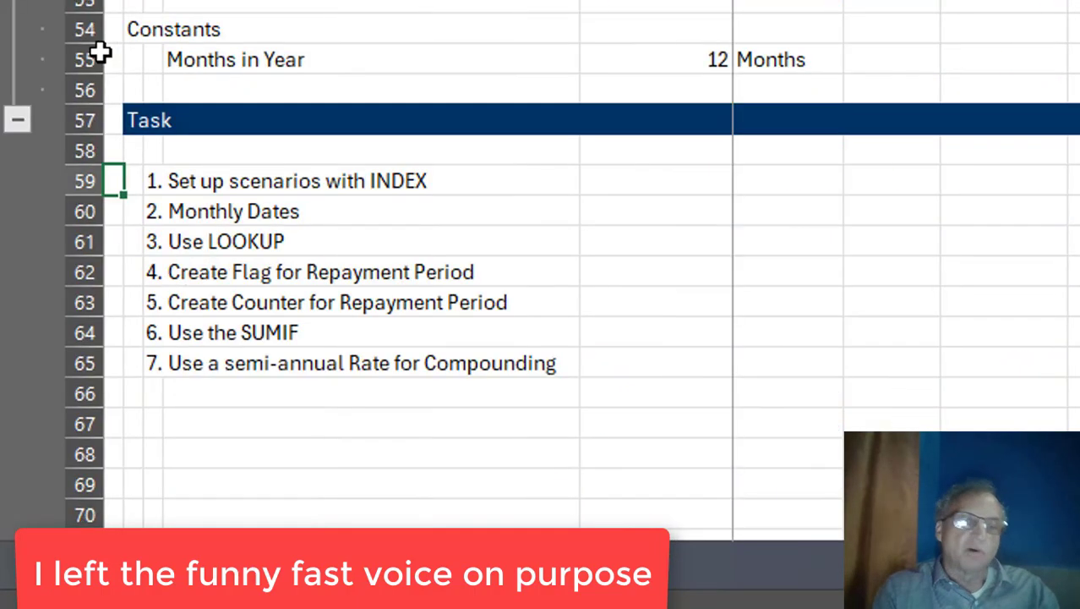
pyautogui.press('pageup')
pyautogui.press('Down')
pyautogui.press('pagedown')
pyautogui.press('Up')
pyautogui.press('Down')
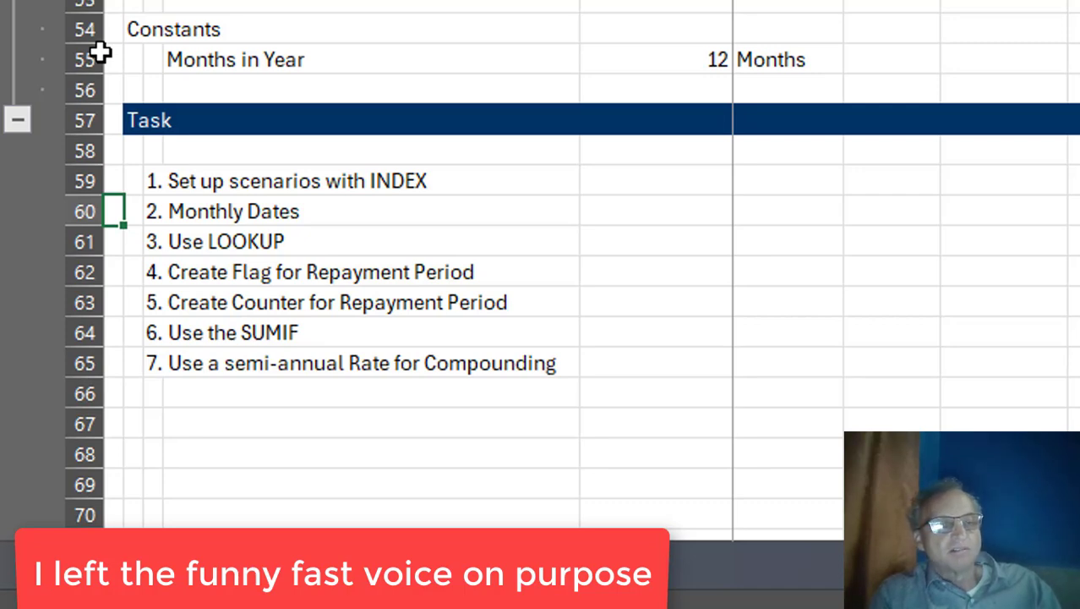
pyautogui.press('Down')
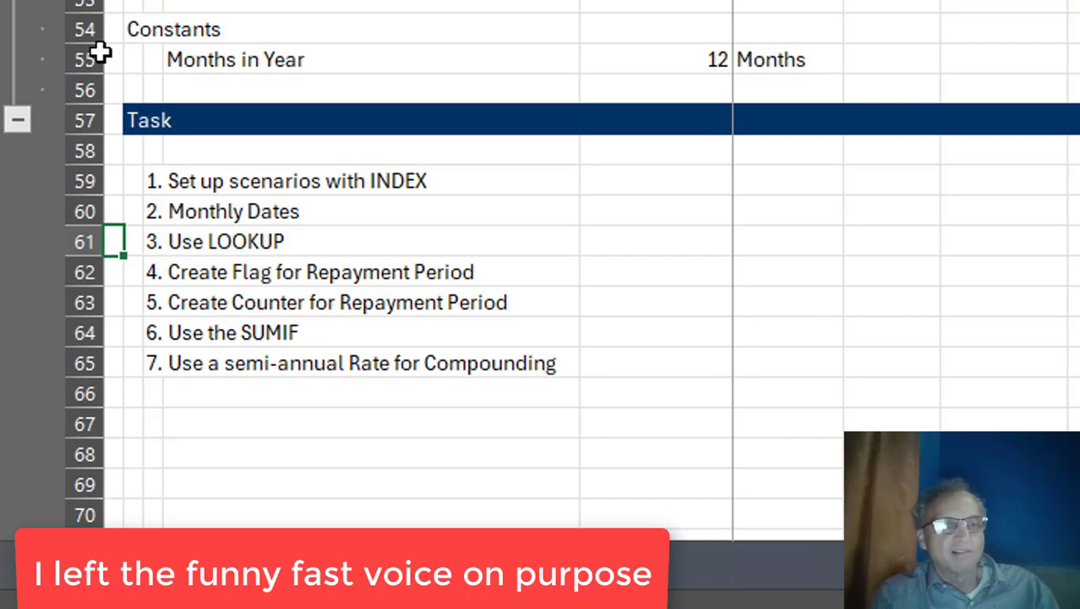
pyautogui.press('Down')
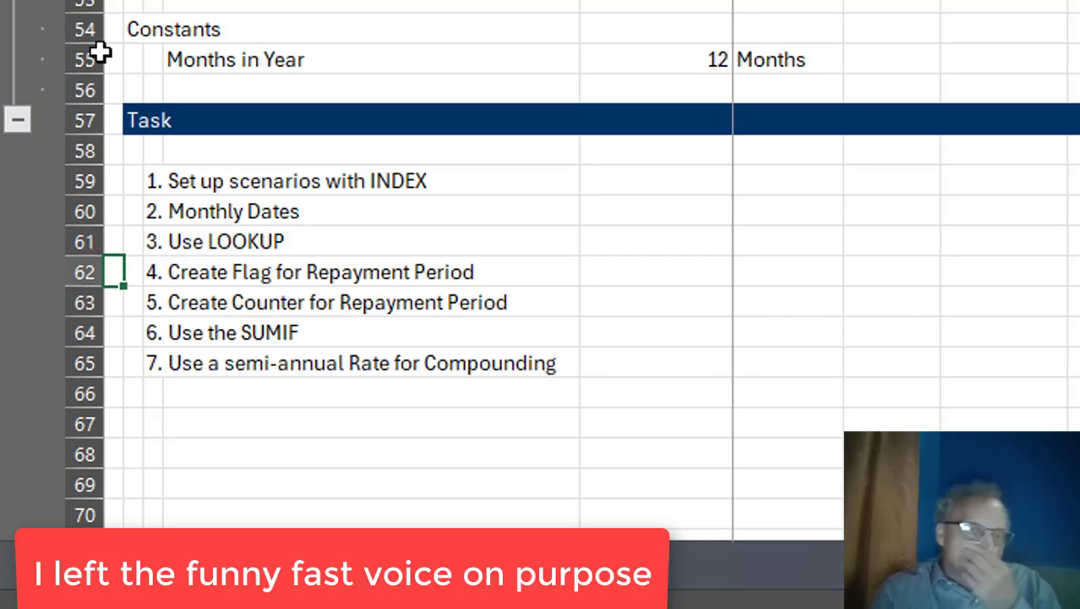
# - Examine the Financing section, checking the Start of Repayment and First Repayment Month dates
pyautogui.press('pageup')
pyautogui.press('pageup')
pyautogui.press('pagedown')
pyautogui.press('Down')
pyautogui.press('Down')
pyautogui.press('Down')
pyautogui.press('Down')
pyautogui.press('Down')
pyautogui.press('Down')
pyautogui.press('Down')
pyautogui.press('Down')
pyautogui.press('Down')
pyautogui.press('Down')
pyautogui.press('Down')
pyautogui.press('Down')
pyautogui.press('Down')
pyautogui.press('Down')
pyautogui.press('Down')
pyautogui.press('Down')
pyautogui.press('Down')
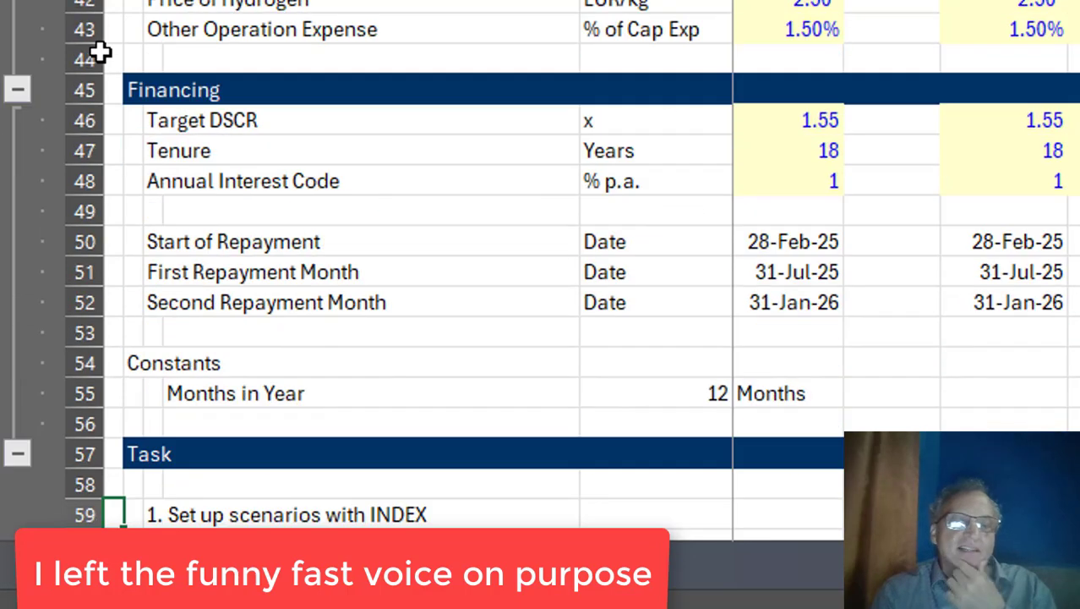
pyautogui.press('Up')
pyautogui.press('Up')
pyautogui.press('Up')
pyautogui.press('Up')
pyautogui.press('Up')
pyautogui.press('Up')
pyautogui.press('Up')
pyautogui.press('Up')
pyautogui.press('Up')
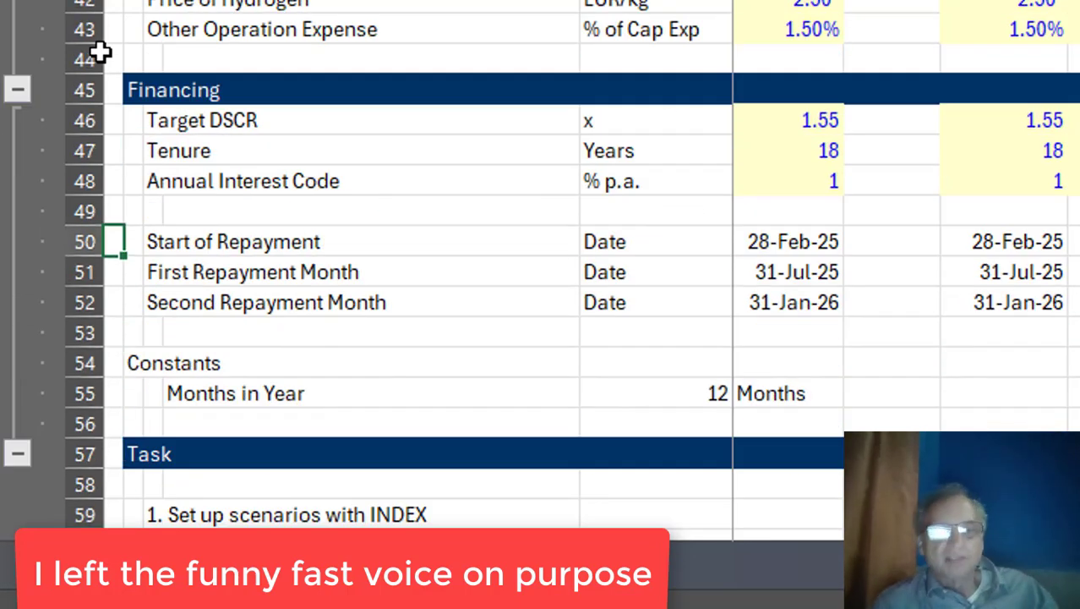
pyautogui.press('Right')
pyautogui.press('Right')
pyautogui.press('Right')
pyautogui.press('Right')
pyautogui.press('Right')
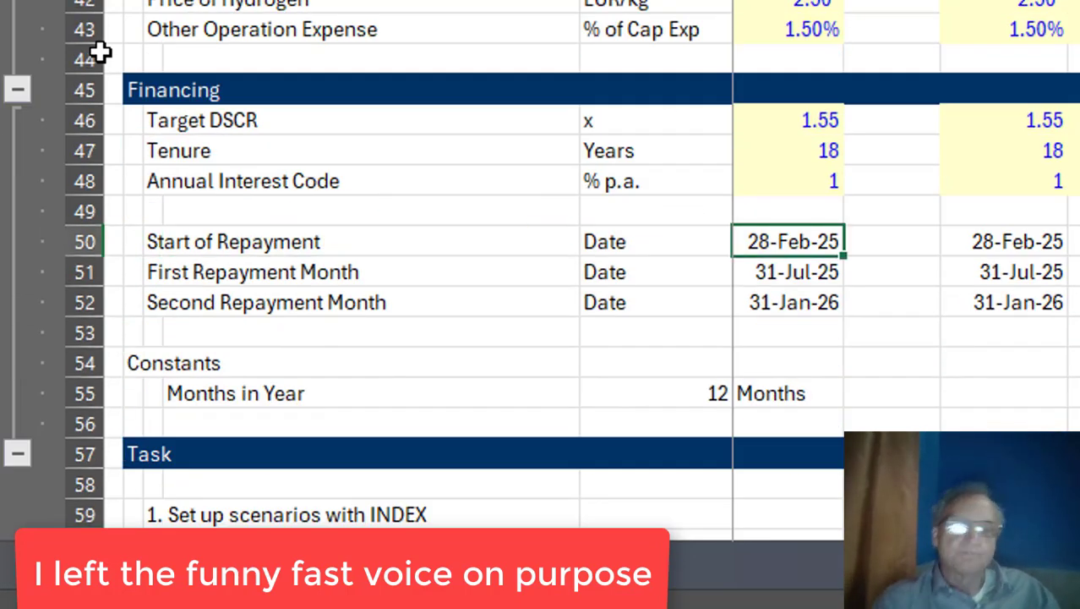
pyautogui.press('Down')
pyautogui.press('Up')
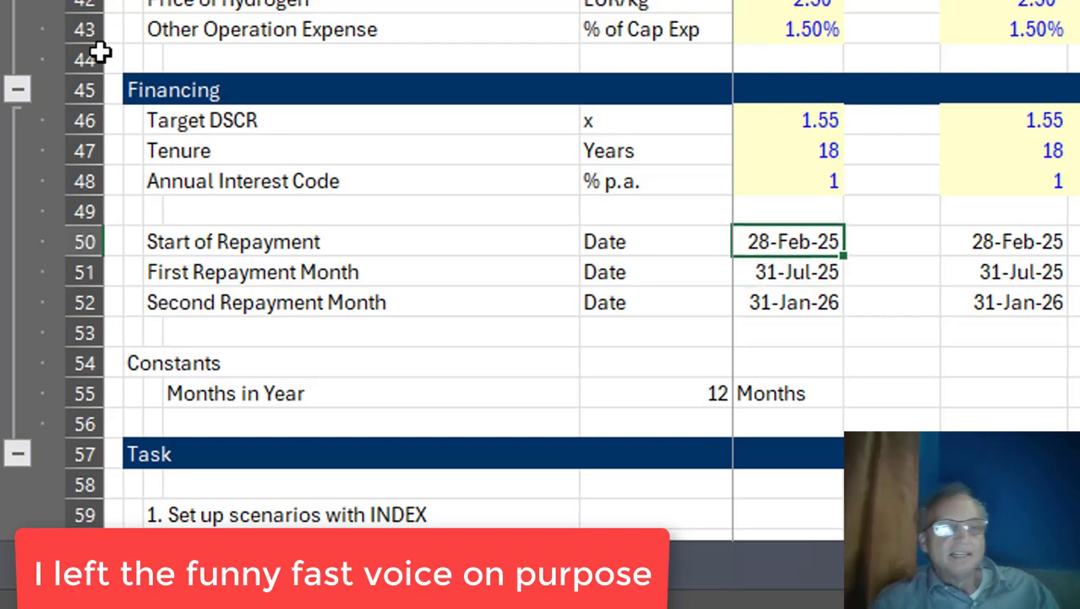
# - Clear the stray date in F9 between End of Construction and Start of Operations
pyautogui.press('pageup')
pyautogui.press('pageup')
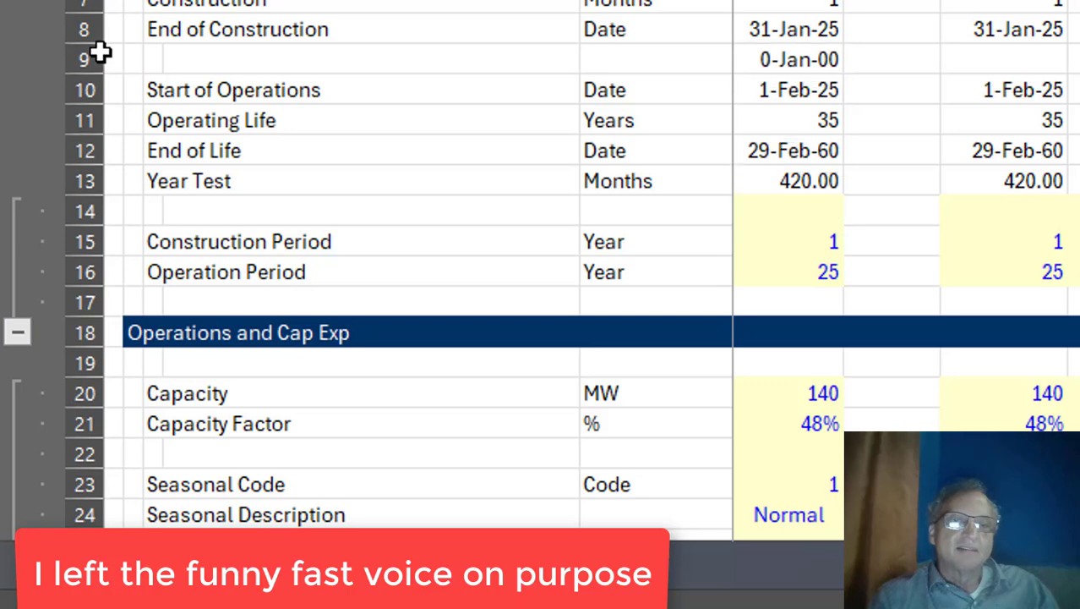
pyautogui.press('Down')
pyautogui.press('Down')
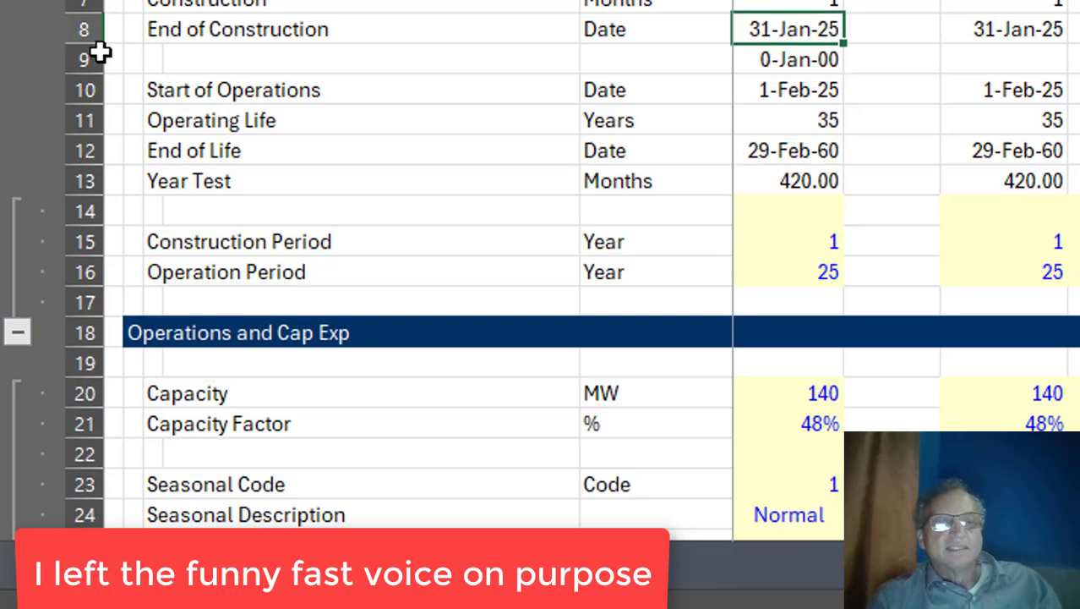
pyautogui.press('Down')
pyautogui.press('Down')
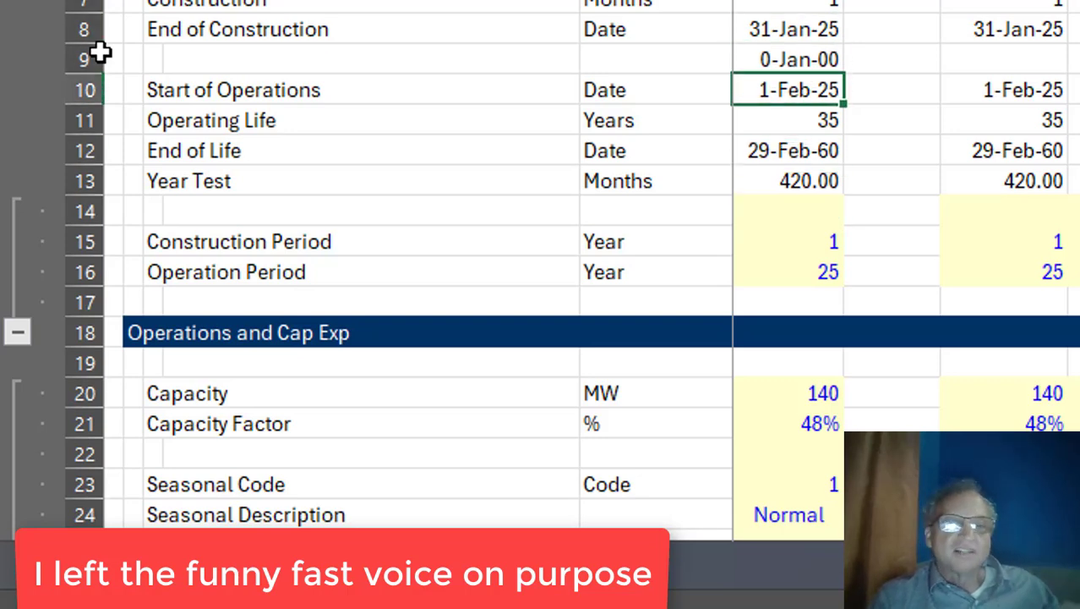
pyautogui.press('Up')
pyautogui.press('Delete')
# - Examine the Timing inputs from End of Life up to Model Start in the active scenario column
pyautogui.press('Down')
pyautogui.press('Down')
pyautogui.press('Down')
pyautogui.press('Up')
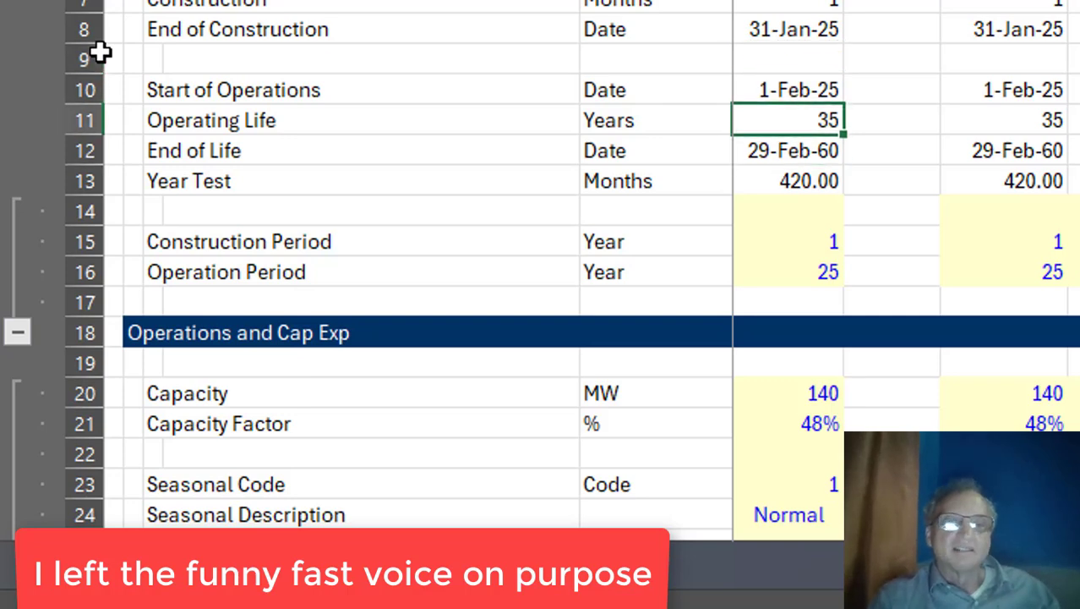
pyautogui.press('Up')
pyautogui.press('Up')
pyautogui.press('Up')
pyautogui.press('Up')
pyautogui.press('Up')
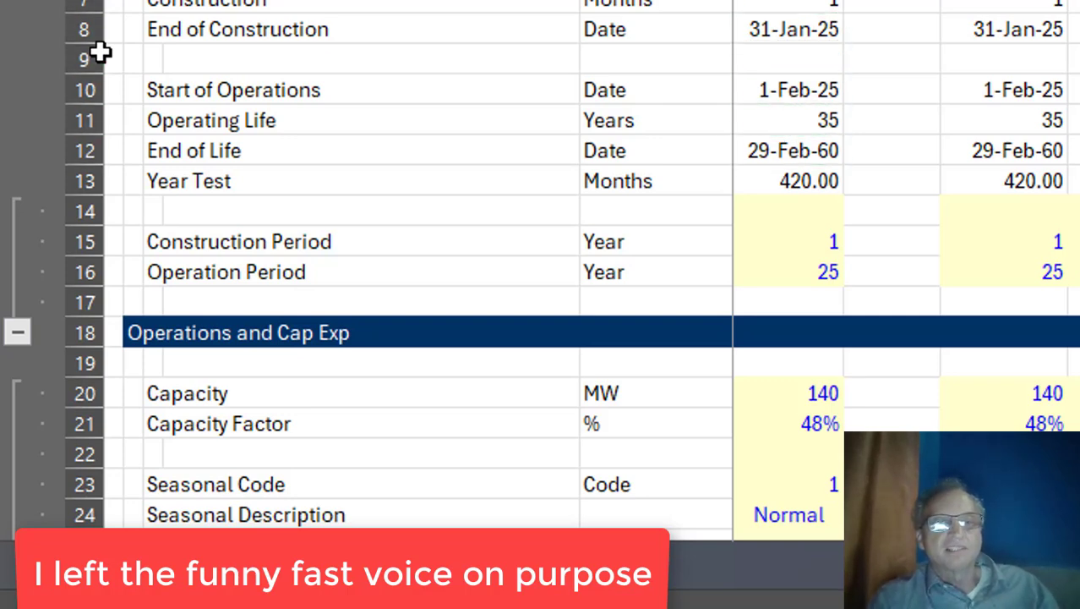
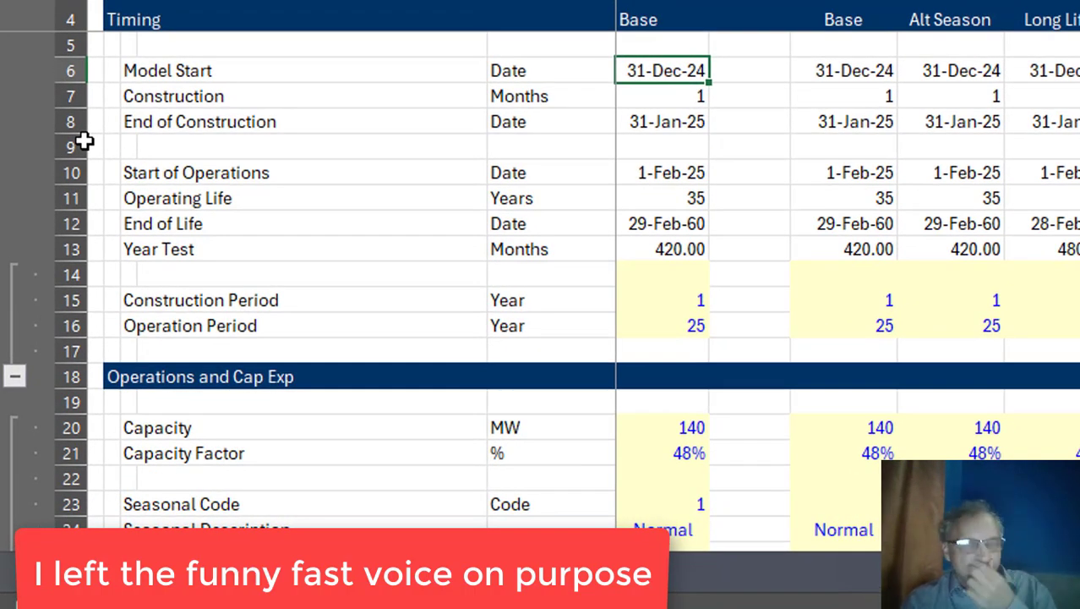
# - Examine the Timing inputs from Model Start down to Year Test in the active scenario column
pyautogui.press('Down')
pyautogui.press('Down')
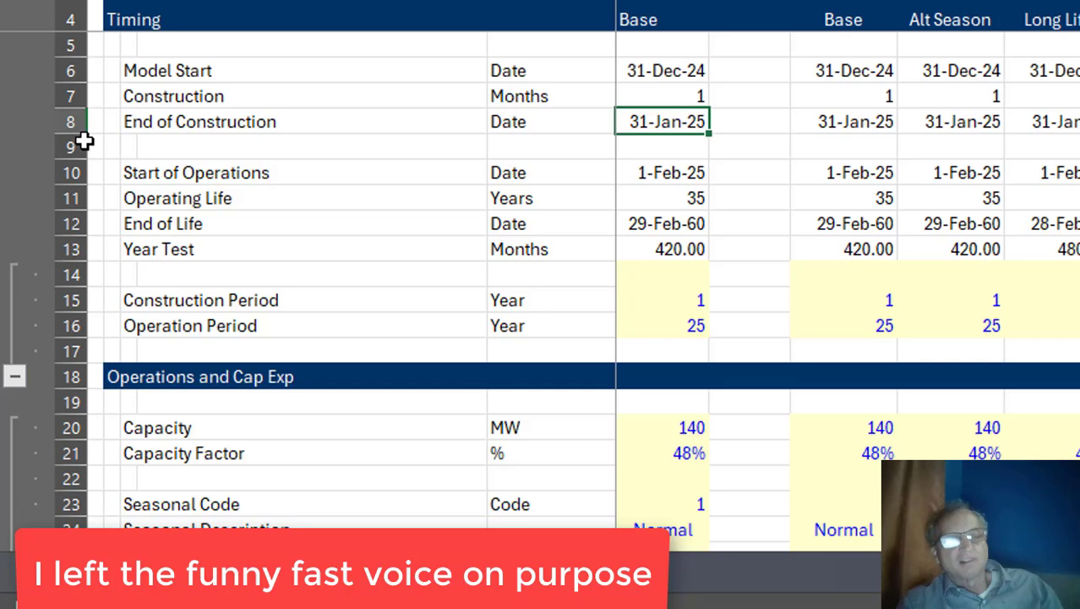
pyautogui.press('Down')
pyautogui.press('Down')
pyautogui.press('Down')
pyautogui.press('Down')
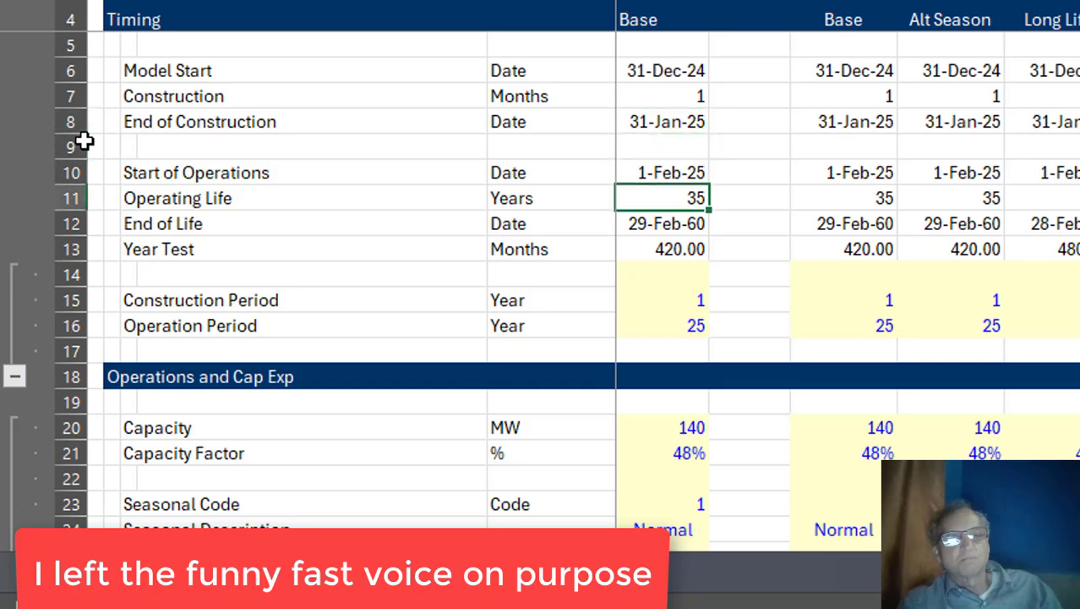
pyautogui.press('pagedown')
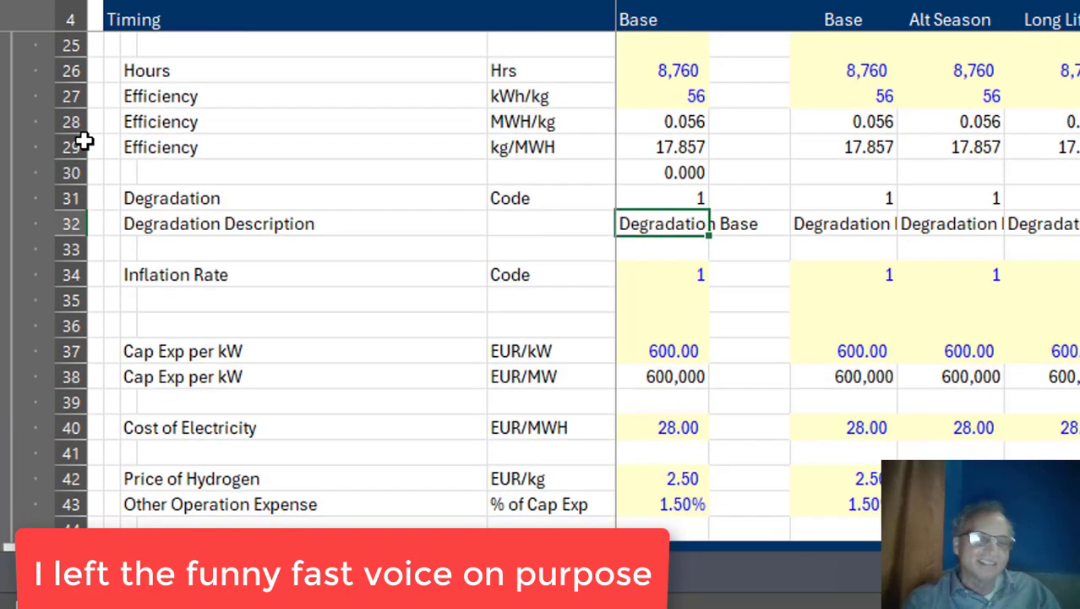
pyautogui.press('pageup')
pyautogui.press('Down')
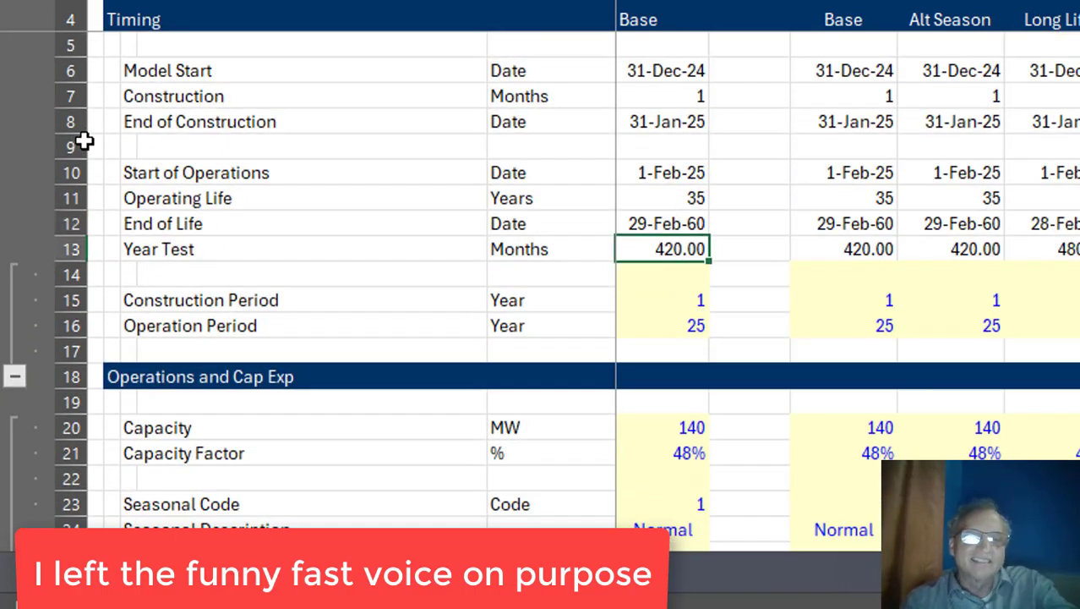
# - Inspect the Year Test formulas in the active scenario column and in the Base scenario column
pyautogui.press('F2')
pyautogui.press('Escape')
pyautogui.press('Left')
pyautogui.press('Left')
pyautogui.press('Right')
pyautogui.press('Right')
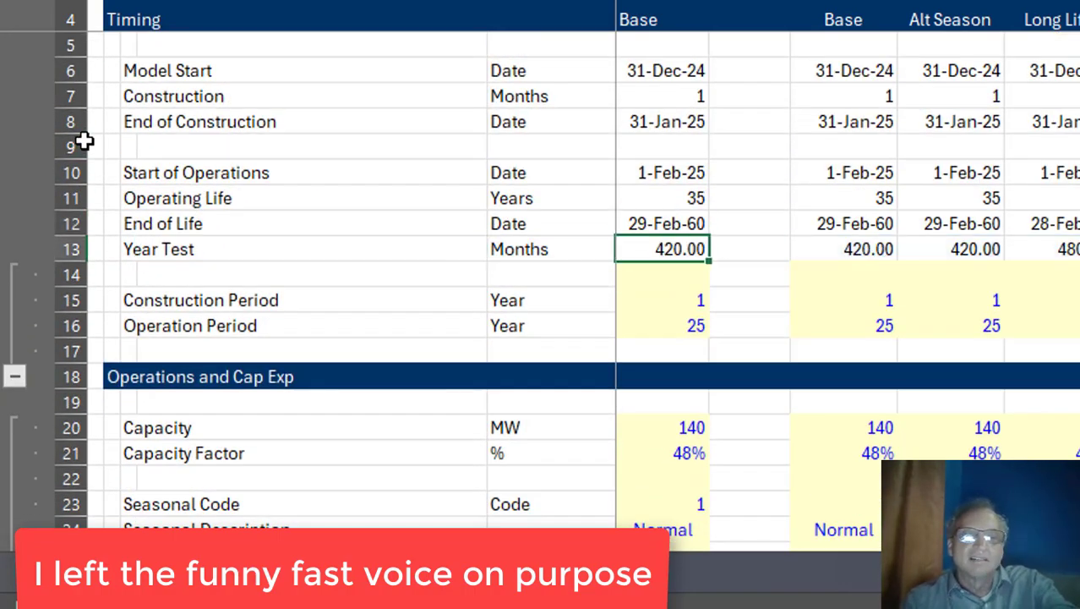
pyautogui.press('F2')
pyautogui.press('Escape')
pyautogui.press('Right')
pyautogui.press('Right')
pyautogui.press('F2')
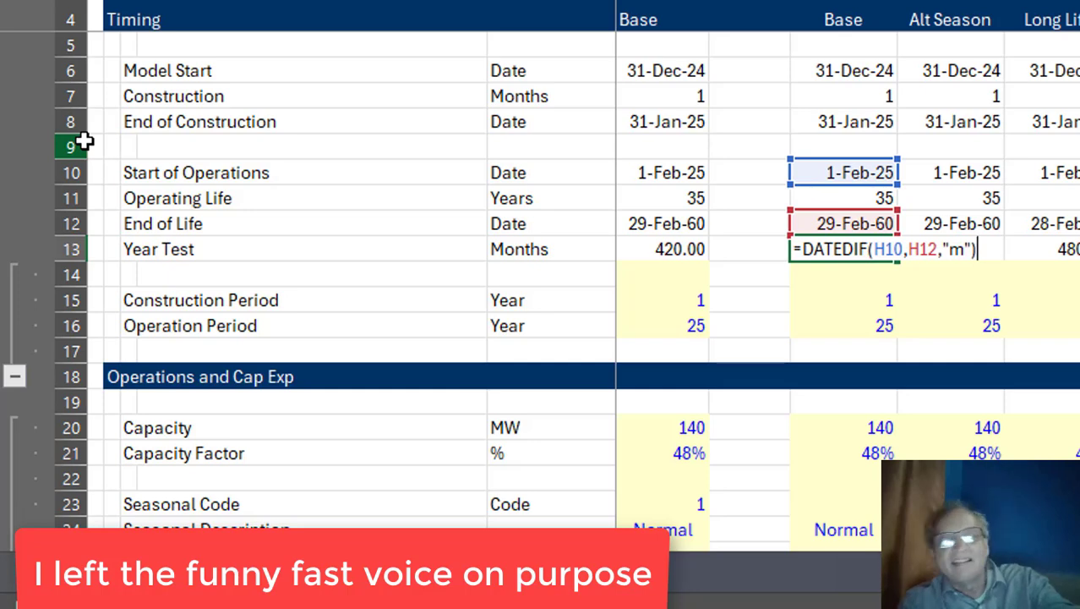
pyautogui.press('Escape')
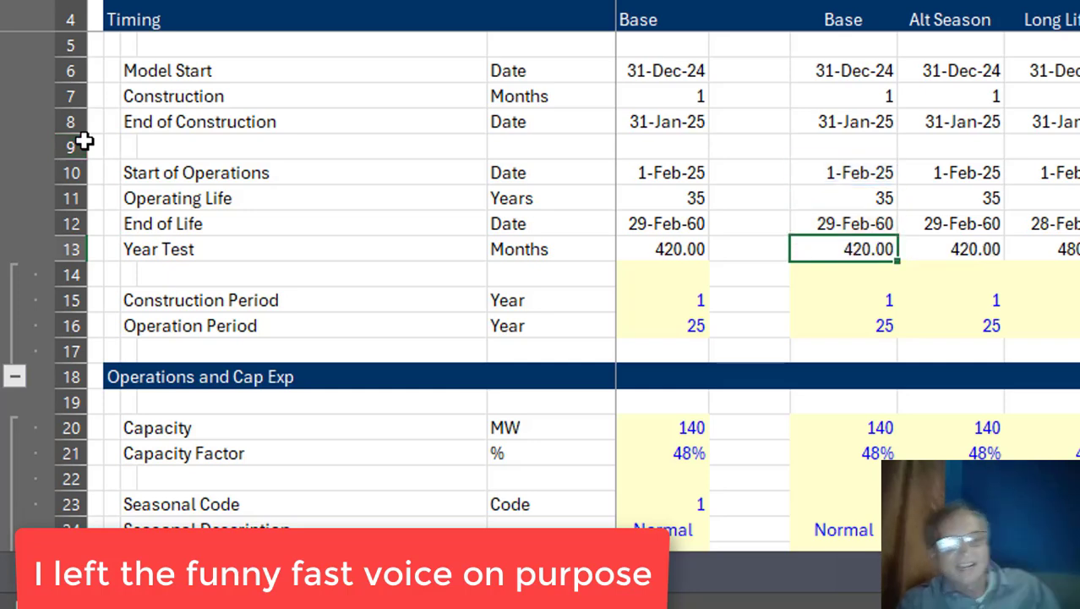
pyautogui.press('Left')
pyautogui.press('Down')
pyautogui.press('Left')
pyautogui.press('Down')
pyautogui.press('Down')
pyautogui.press('Down')
pyautogui.press('Down')
pyautogui.press('Down')
pyautogui.press('Down')
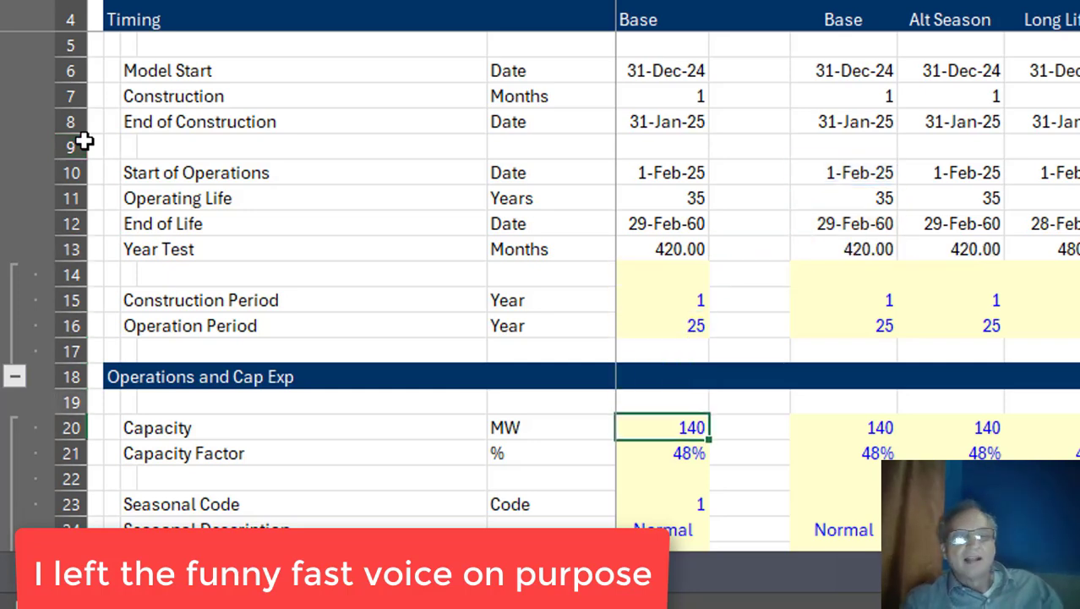
pyautogui.press('Up')
pyautogui.press('Up')
pyautogui.press('Up')
pyautogui.press('Up')
pyautogui.press('Up')
pyautogui.press('Left')
pyautogui.press('Left')
pyautogui.press('Left')
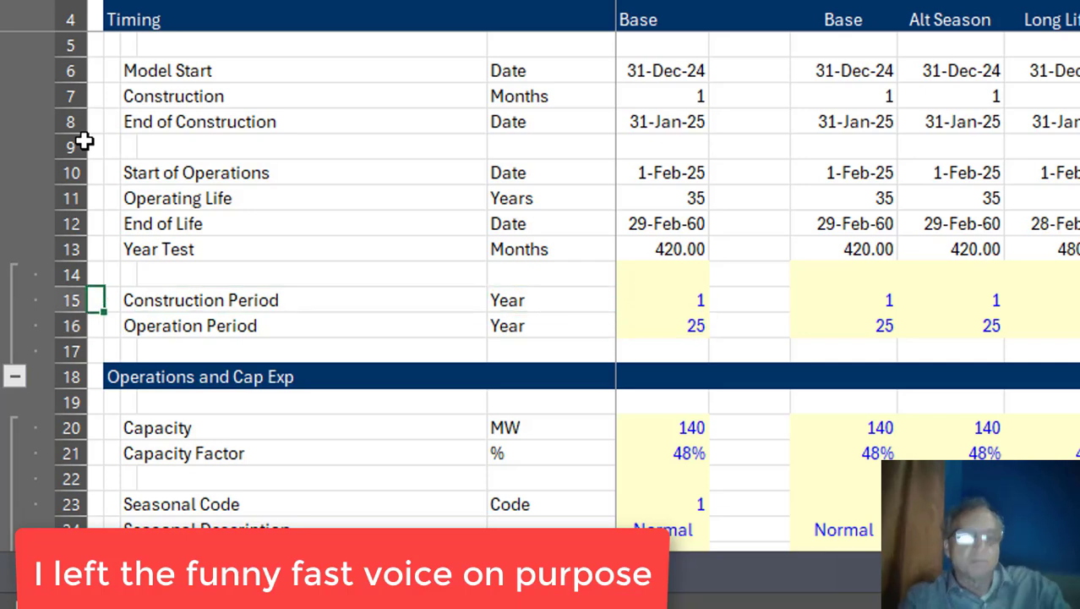
pyautogui.hotkey('shift', 'space')
pyautogui.hotkey('shift', 'Down')
pyautogui.hotkey('shift', 'Down')
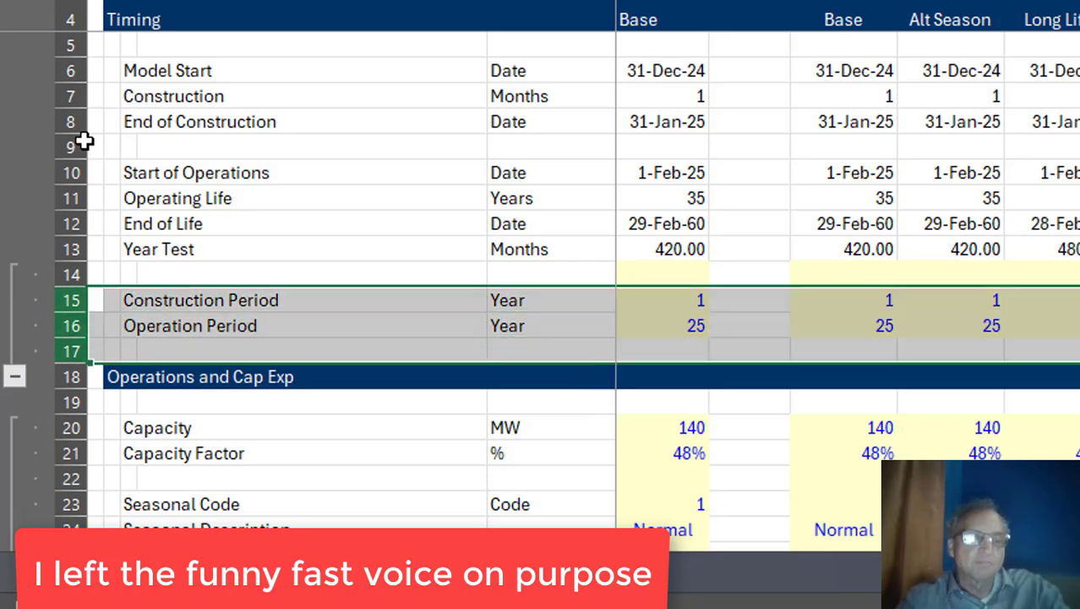
pyautogui.press('Left')
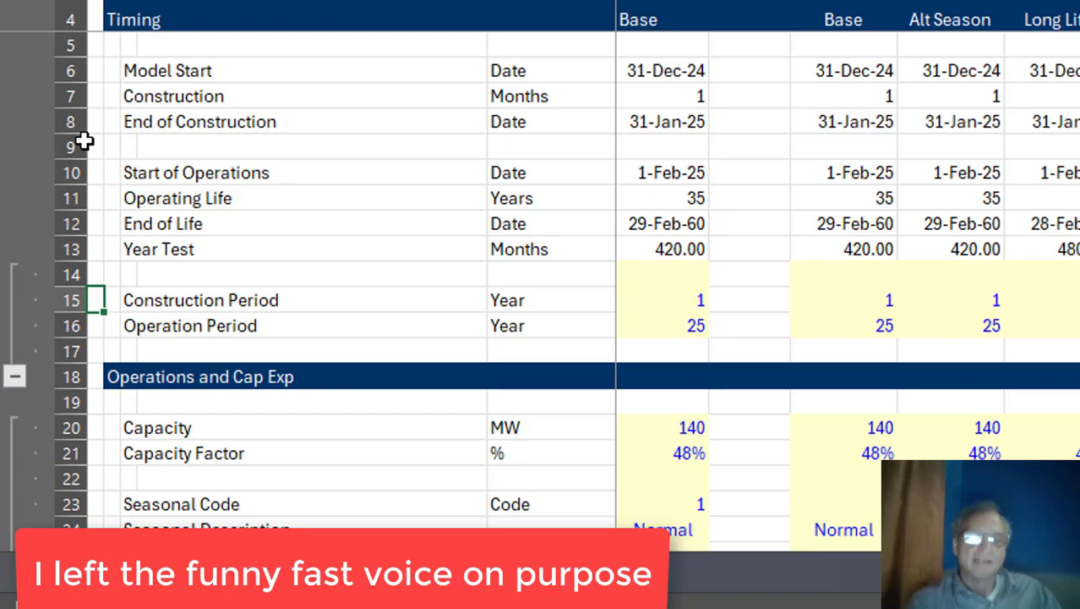
# - Review the inputs sheet from the efficiency and degradation rows down to the end of the Task list
pyautogui.press('pagedown')
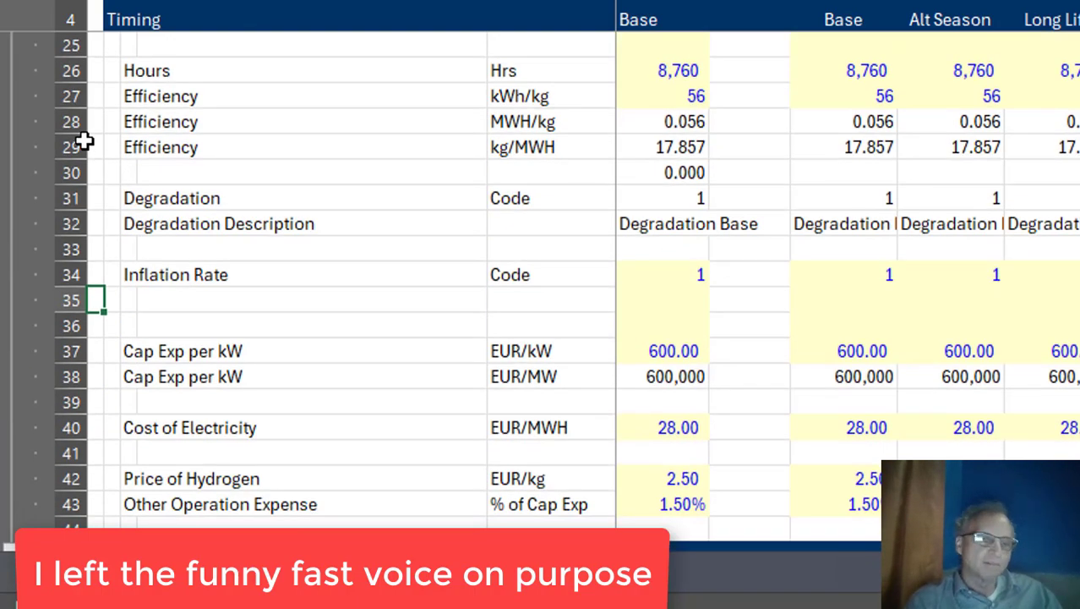
pyautogui.press('pagedown')
pyautogui.press('Down')
pyautogui.press('Down')
pyautogui.press('Down')
pyautogui.press('Down')
pyautogui.press('Down')
pyautogui.press('Down')
pyautogui.press('Down')
pyautogui.press('Down')
pyautogui.press('Down')
pyautogui.press('Down')
pyautogui.press('Down')
pyautogui.press('Down')
pyautogui.press('Down')
pyautogui.press('Up')
pyautogui.press('Up')
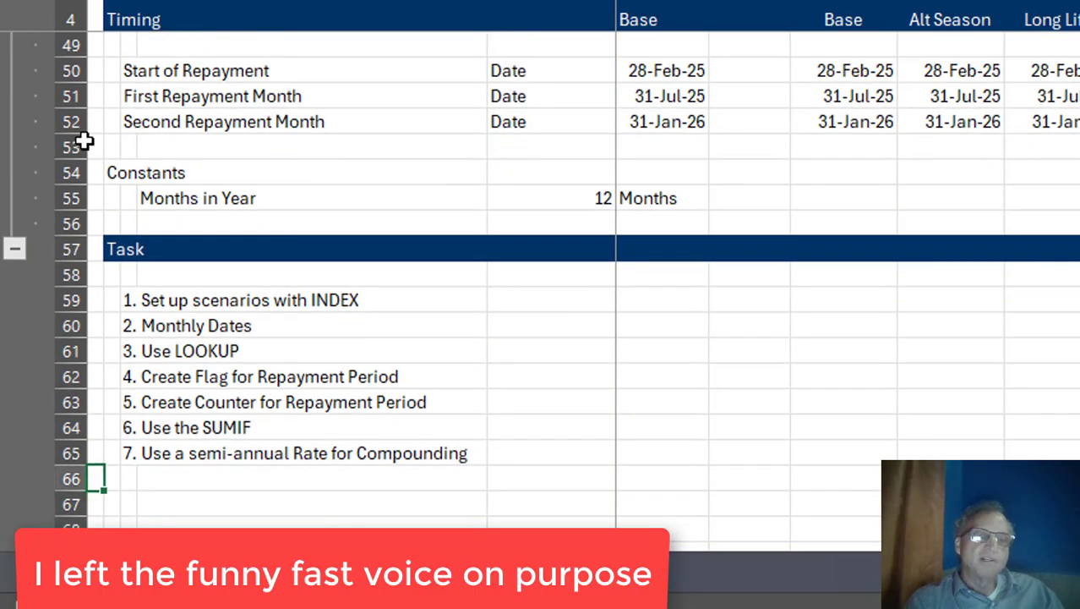
# - Examine the Start of Repayment and First Repayment Month dates for the active scenario in the Financing section
pyautogui.press('Up')
pyautogui.press('Up')
pyautogui.press('Up')
pyautogui.press('Up')
pyautogui.press('Up')
pyautogui.press('Up')
pyautogui.press('Up')
pyautogui.press('Up')
pyautogui.press('Up')
pyautogui.press('Up')
pyautogui.press('Up')
pyautogui.press('Up')
pyautogui.press('Up')
pyautogui.press('Up')
pyautogui.press('Up')
pyautogui.press('Up')
pyautogui.press('Up')
pyautogui.press('Up')
pyautogui.press('Up')
pyautogui.press('Up')
pyautogui.press('Down')
pyautogui.press('Down')
pyautogui.press('Down')
pyautogui.press('Down')
pyautogui.press('Down')
pyautogui.press('Down')
pyautogui.press('Down')
pyautogui.press('Down')
pyautogui.press('Down')
pyautogui.press('Down')
pyautogui.press('Right')
pyautogui.press('Right')
pyautogui.press('Right')
pyautogui.press('Right')
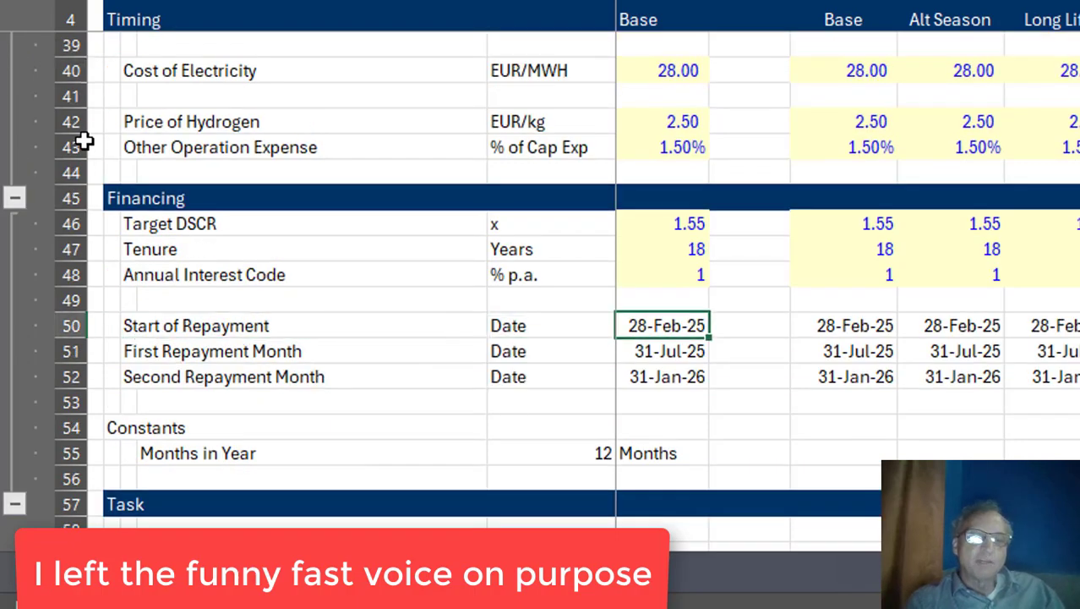
pyautogui.press('Down')
pyautogui.press('Up')
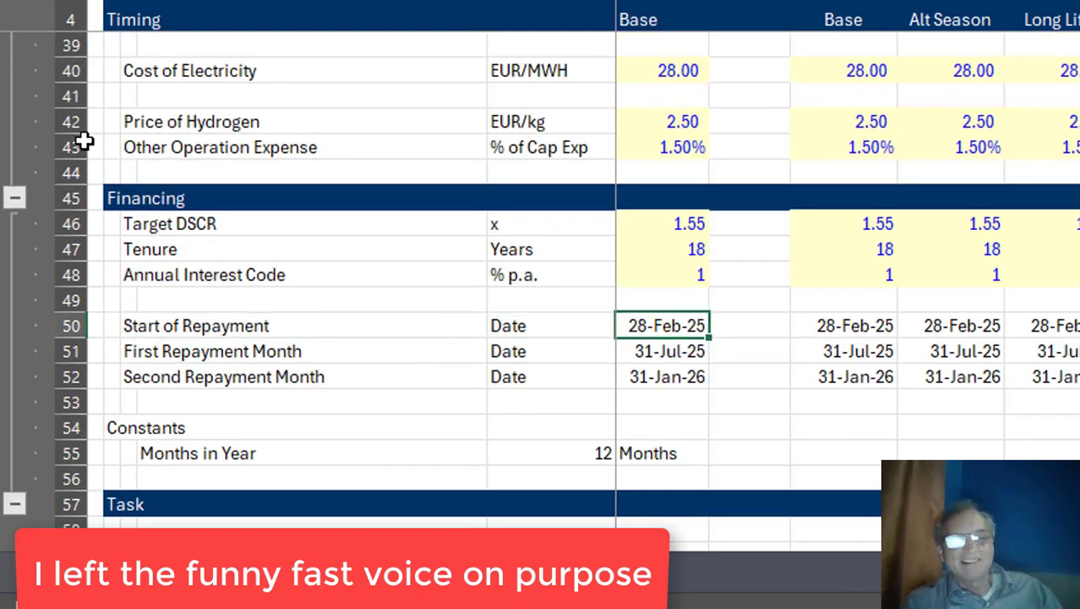
# - Review the Construction Period row in Timing and the Operations and Cap Exp inputs, returning to the Start of Repayment date
pyautogui.press('Up')
pyautogui.press('Up')
pyautogui.press('Up')
pyautogui.press('Up')
pyautogui.press('Up')
pyautogui.press('Up')
pyautogui.press('Up')
pyautogui.press('Up')
pyautogui.press('Up')
pyautogui.press('Up')
pyautogui.press('Up')
pyautogui.press('Up')
pyautogui.press('Up')
pyautogui.press('Up')
pyautogui.press('Up')
pyautogui.press('Up')
pyautogui.press('Up')
pyautogui.press('Up')
pyautogui.press('Up')
pyautogui.press('Up')
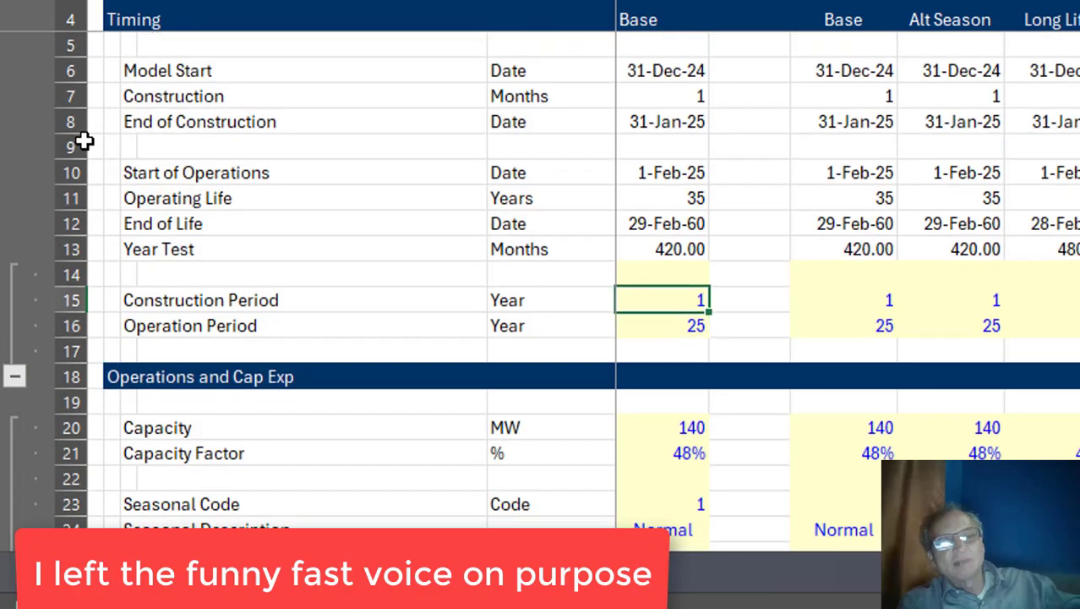
pyautogui.press('Down')
pyautogui.press('Down')
pyautogui.press('Down')
pyautogui.press('Down')
pyautogui.press('Down')
pyautogui.press('Down')
pyautogui.press('Down')
pyautogui.press('Down')
pyautogui.press('Down')
pyautogui.press('Down')
pyautogui.press('Down')
pyautogui.press('Down')
pyautogui.press('Down')
pyautogui.press('Down')
pyautogui.press('Down')
pyautogui.press('Down')
pyautogui.press('Down')
pyautogui.press('Down')
pyautogui.press('Down')
pyautogui.press('Down')
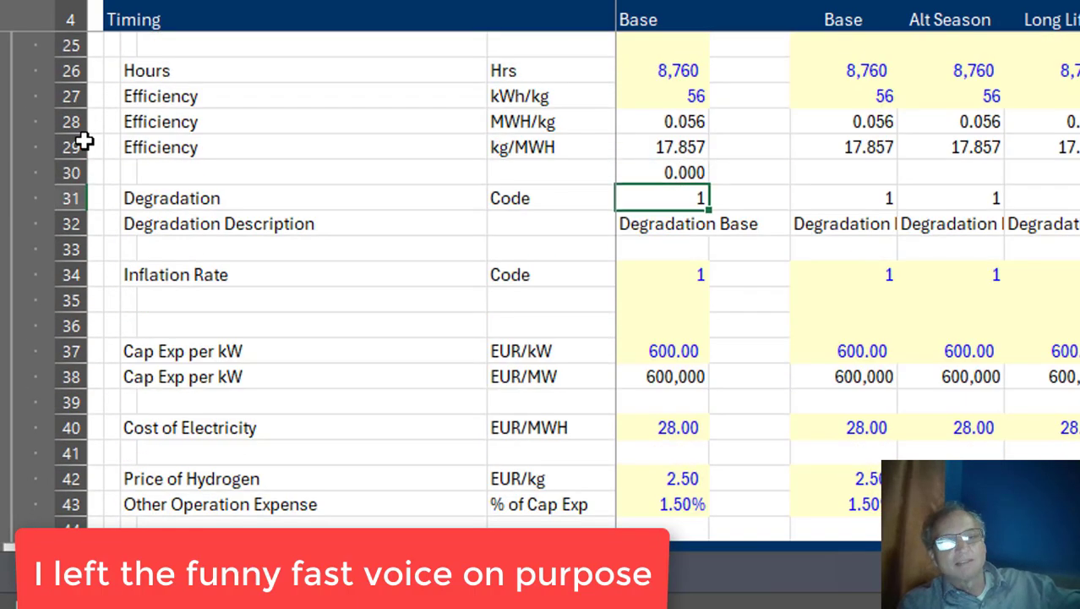
pyautogui.press('Up')
pyautogui.press('Up')
pyautogui.press('Up')
pyautogui.press('Up')
pyautogui.press('Up')
pyautogui.press('Up')
pyautogui.press('Up')
pyautogui.press('Down')
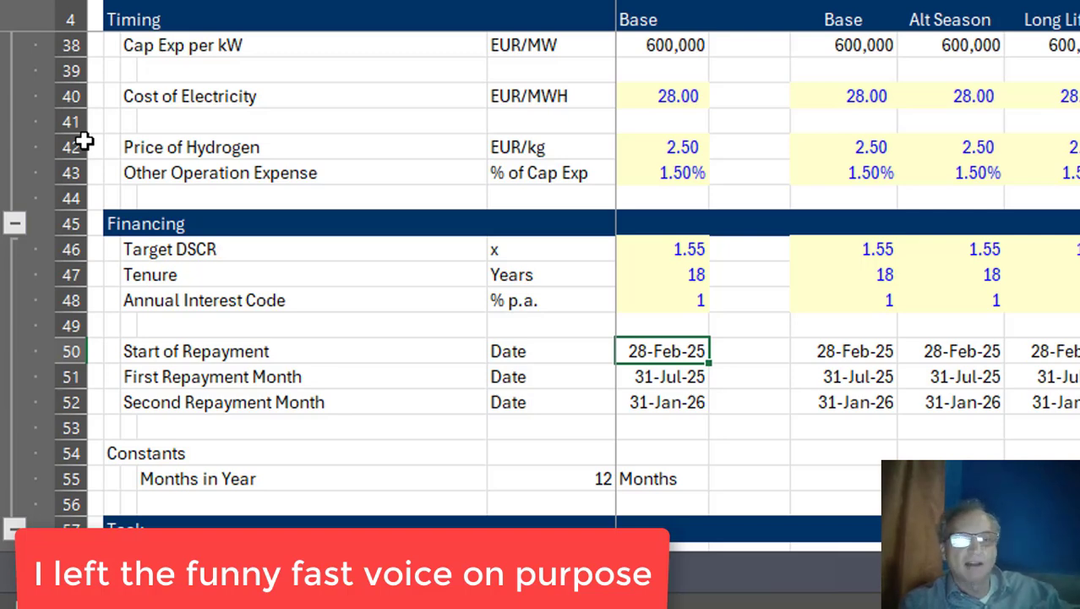
# - Inspect the First Repayment Month formulas in the active and Base columns and the Base column's Second Repayment Month formula
pyautogui.press('Down')
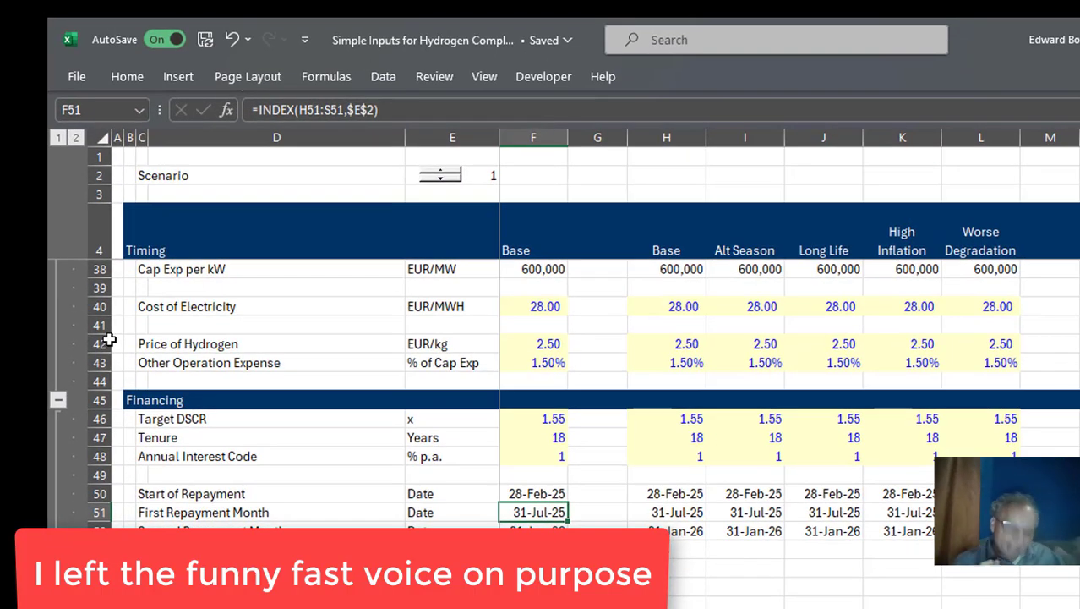
pyautogui.press('F2')
pyautogui.press('Escape')
pyautogui.press('Up')
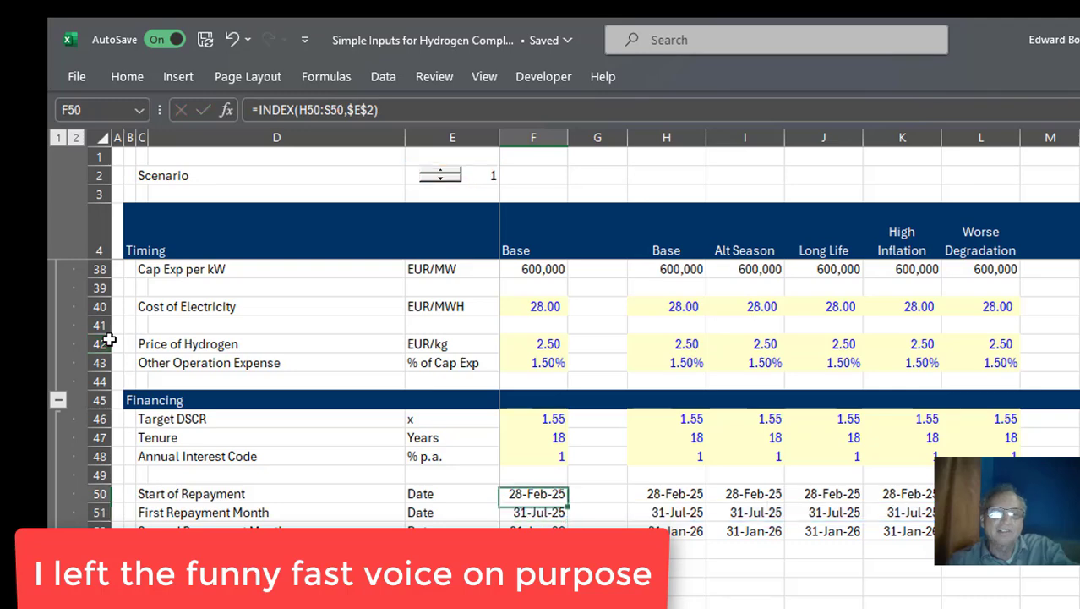
pyautogui.press('Right')
pyautogui.press('Right')
pyautogui.press('Down')
pyautogui.press('F2')
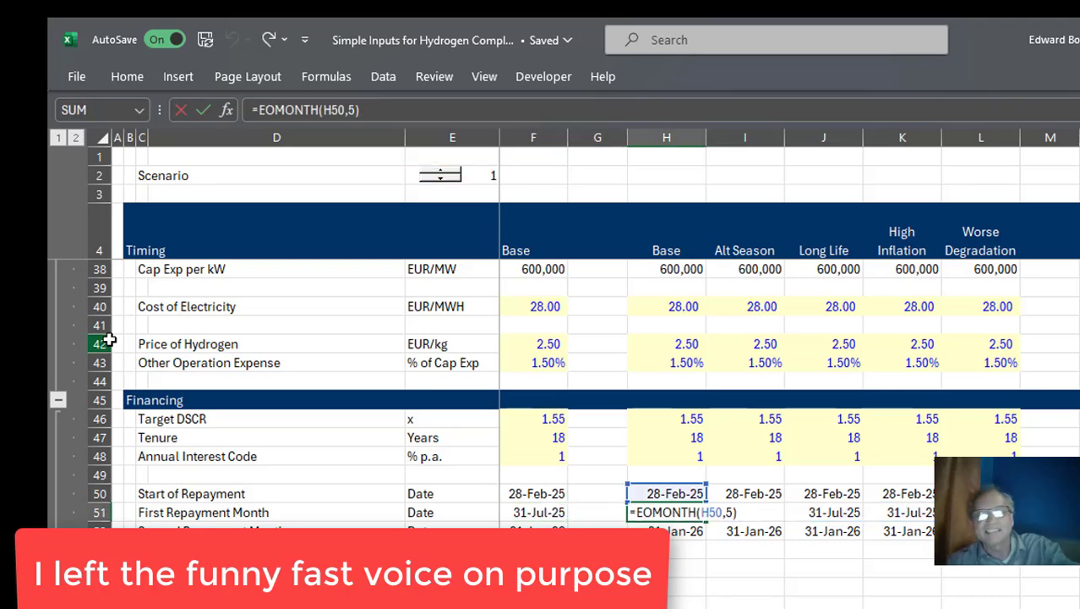
pyautogui.press('Escape')
pyautogui.press('Down')
pyautogui.press('F2')
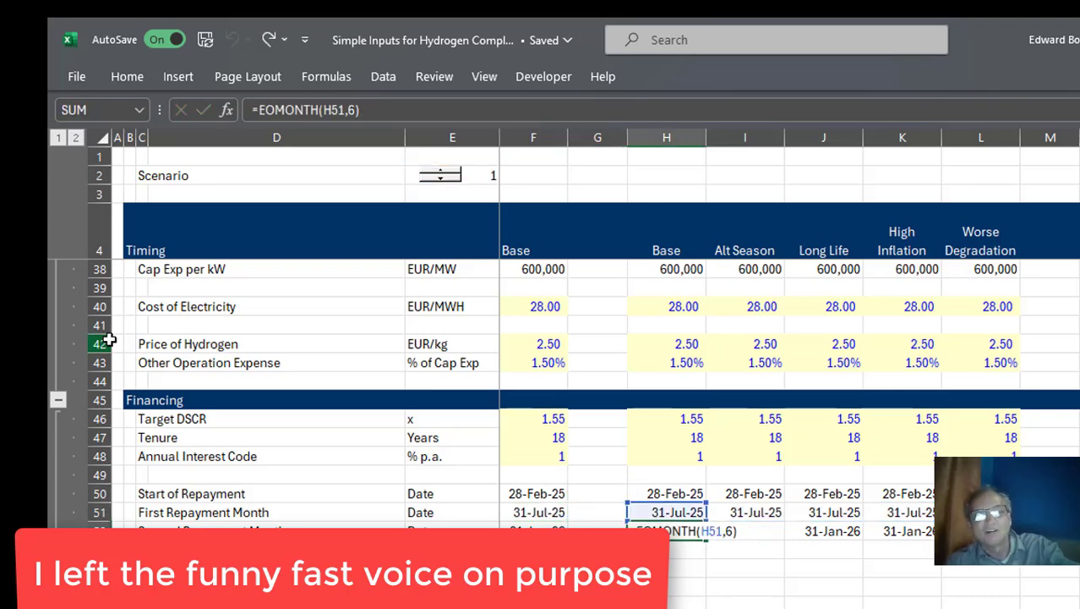
pyautogui.hotkey('ctrl', 'Return')
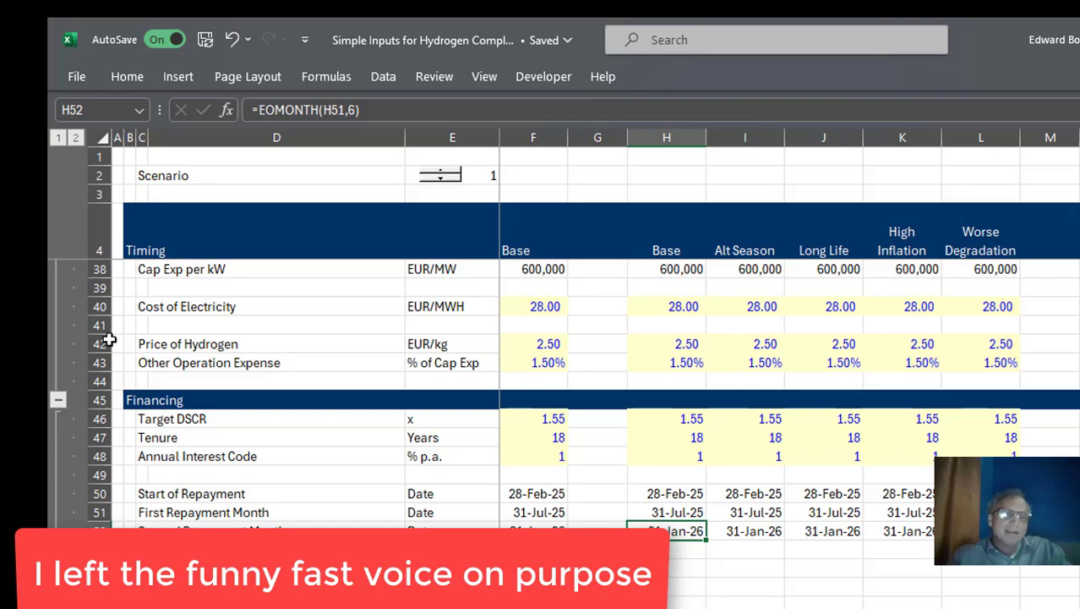
# - Reset the inputs sheet's colours, leaving conditional formatting and borders in place
pyautogui.hotkey('ctrl', 'pagedown')
pyautogui.hotkey('ctrl', 'Home')
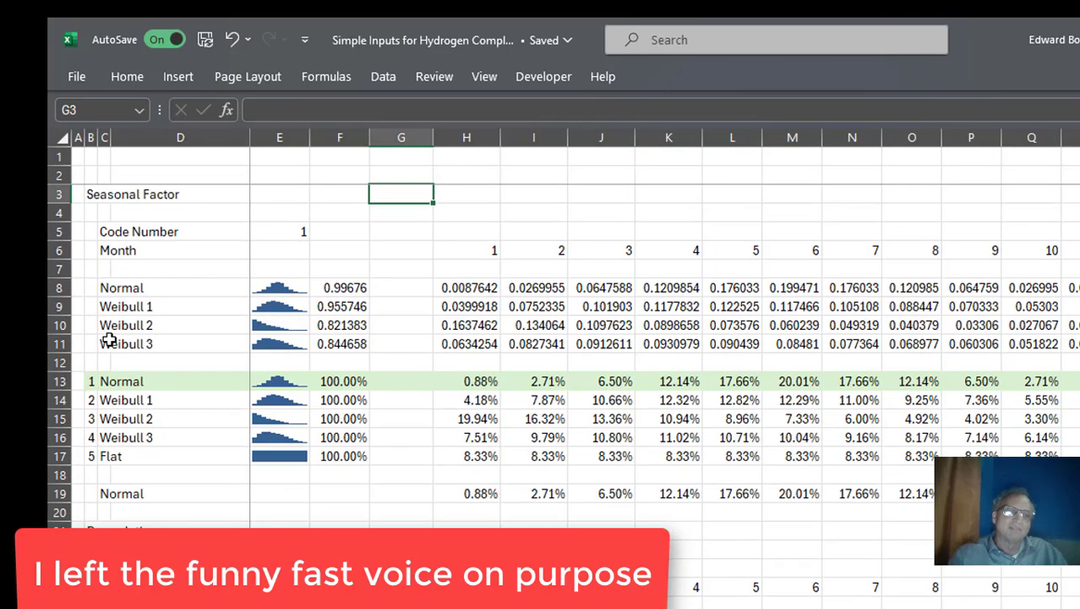
pyautogui.hotkey('ctrl', 'pageup')
pyautogui.hotkey('ctrl', 'alt', 'c')
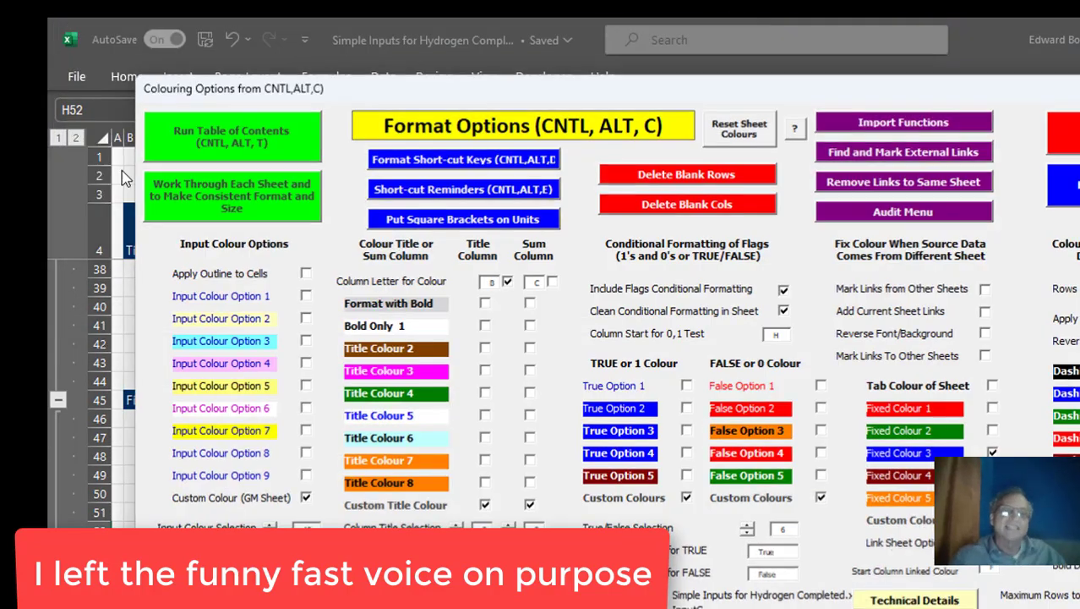
pyautogui.click(737, 137)
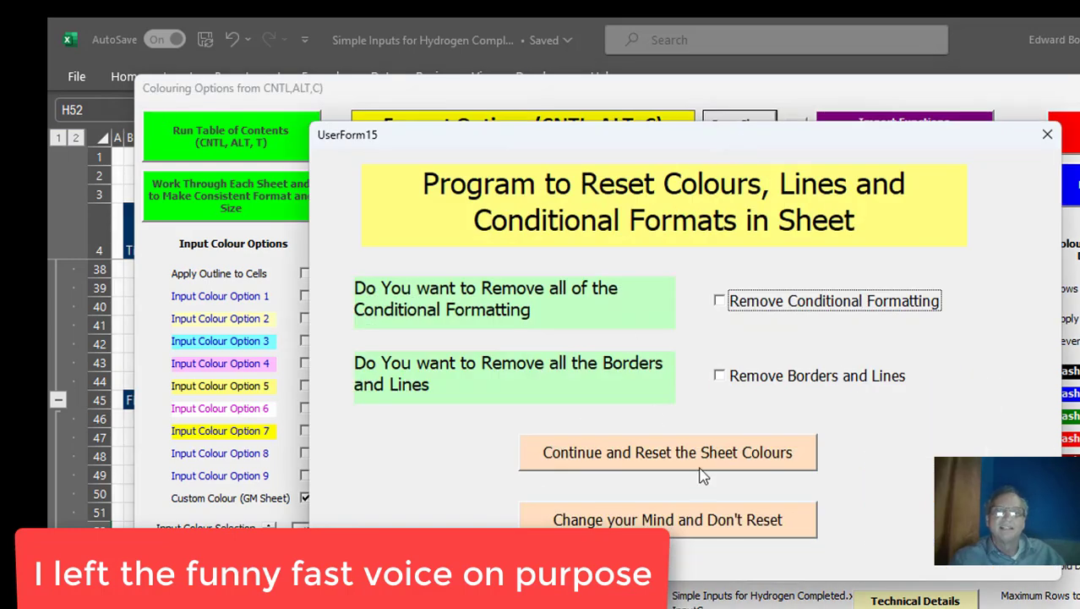
pyautogui.click(713, 456)
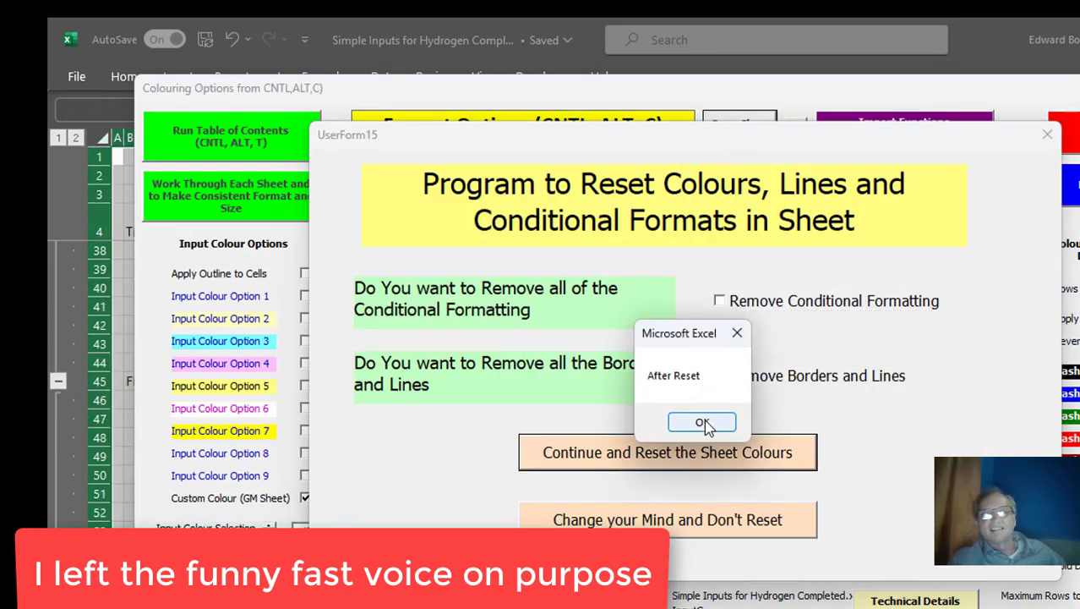
pyautogui.click(703, 419)
# - Reapply the colour formatting to the inputs sheet, and start the same formatting on the seasonal factor sheet
pyautogui.hotkey('ctrl', 'alt', 'c')
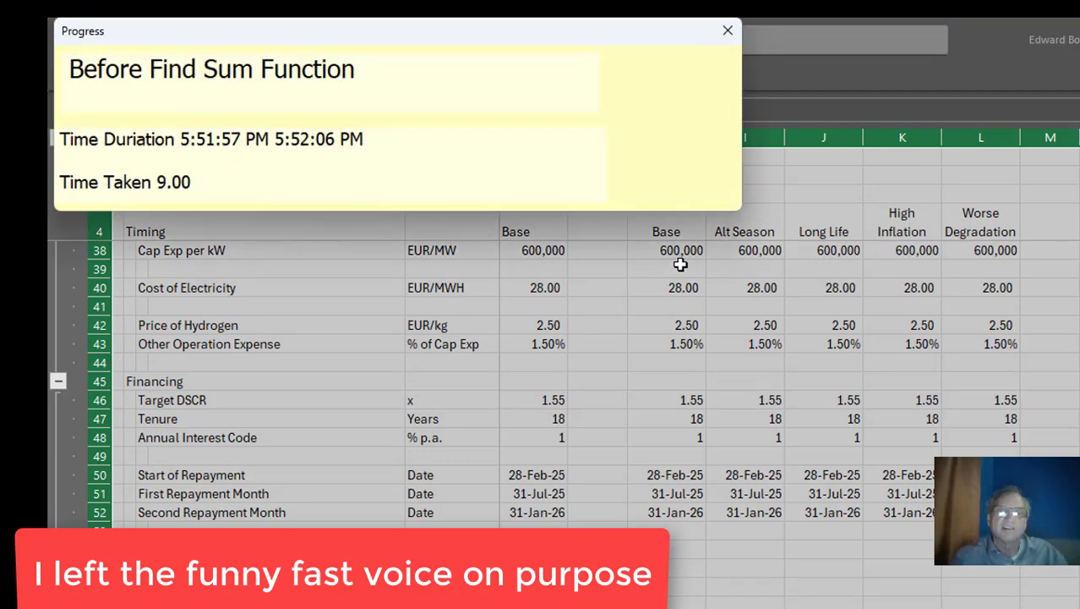
pyautogui.click(1065, 134)
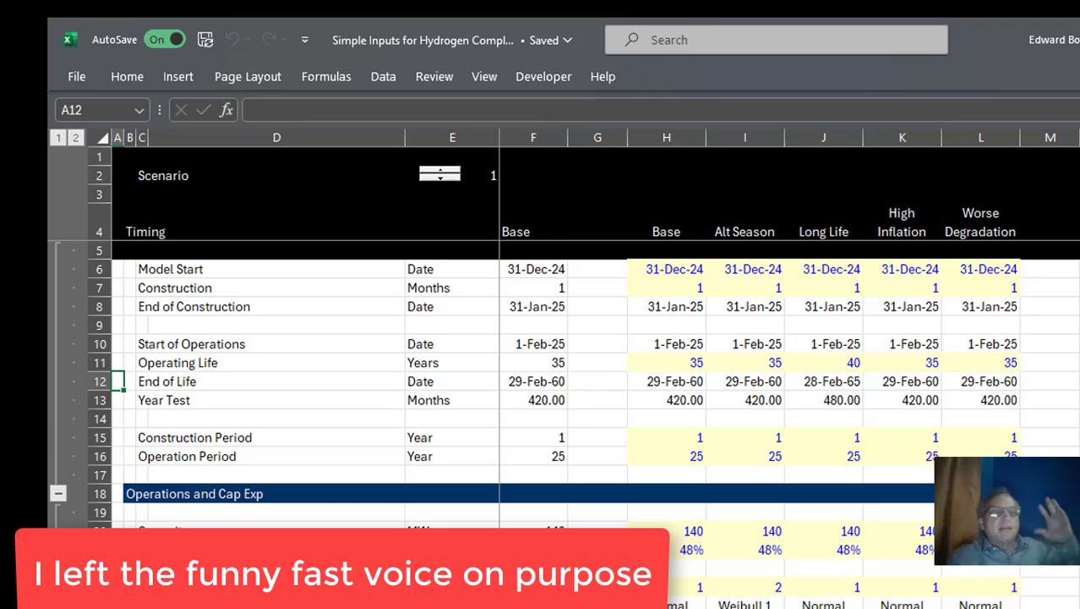
pyautogui.hotkey('ctrl', 'pagedown')
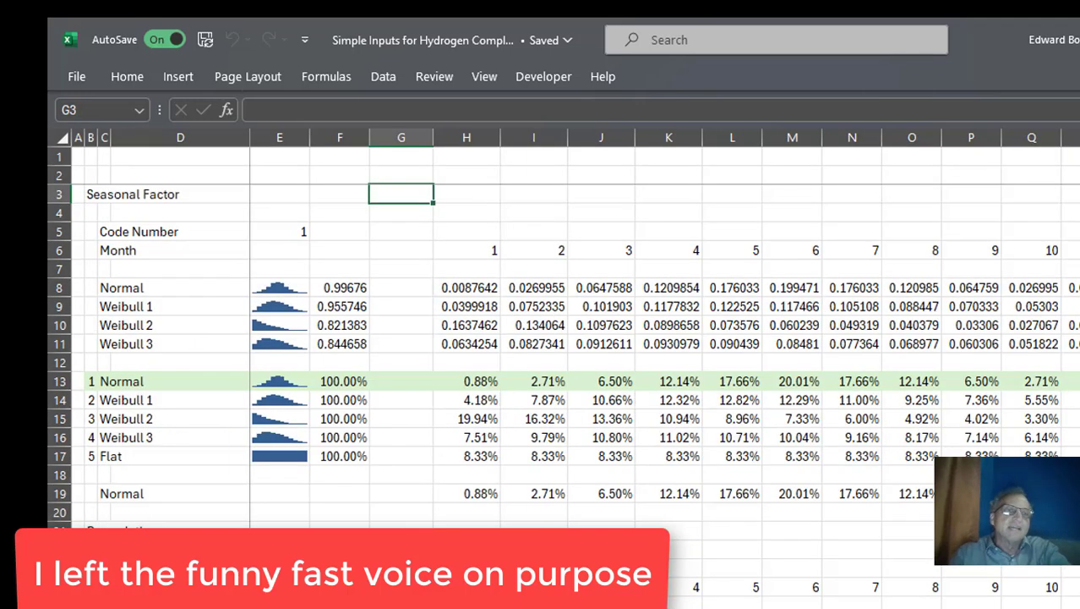
pyautogui.hotkey('ctrl', 'alt', 'c')
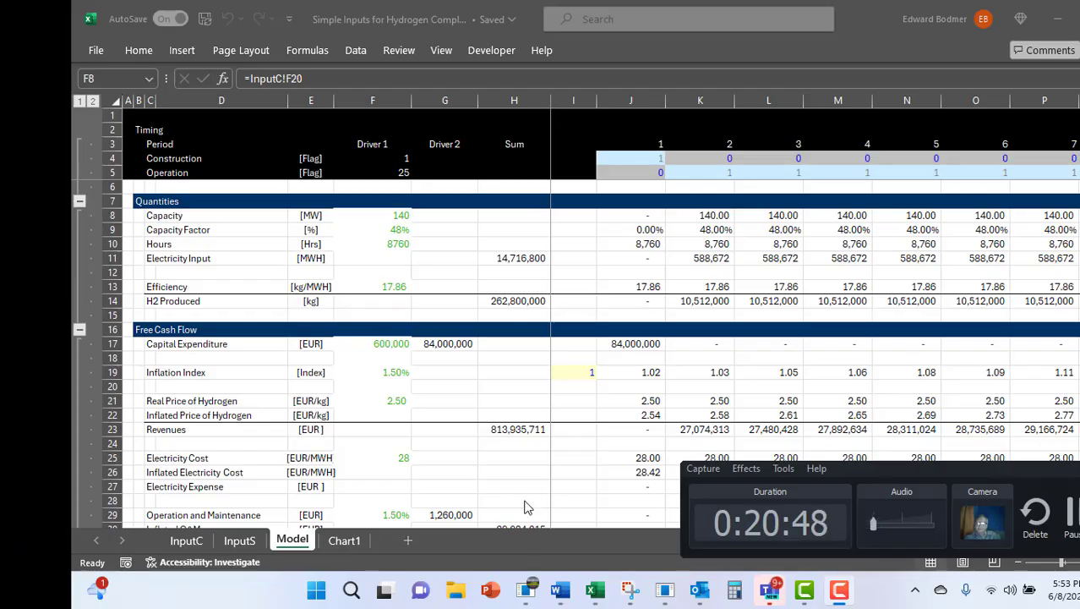
# - Insert two blank rows above the Construction flag row in the Model sheet's Timing section
pyautogui.click(448, 283)
pyautogui.press('Up')
pyautogui.press('Up')
pyautogui.press('Up')
pyautogui.press('Up')
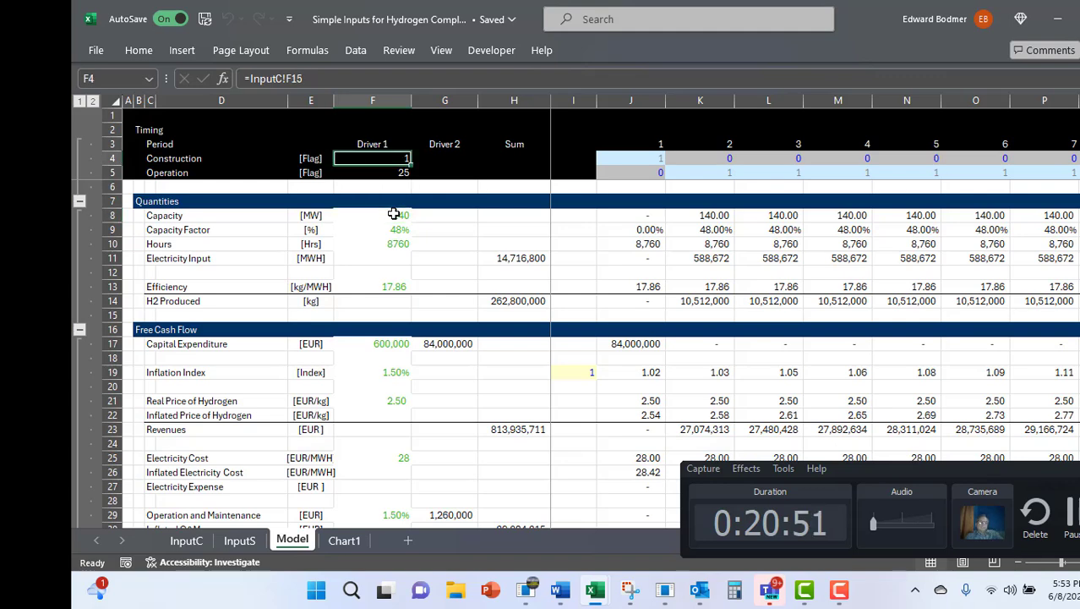
pyautogui.hotkey('shift', 'space')
pyautogui.hotkey('ctrl', '+')
pyautogui.hotkey('ctrl', '+')
# - Label the two new timing rows "Start of Month" and "End of Month"
pyautogui.press('Left')
pyautogui.press('Left')
pyautogui.press('Left')
pyautogui.write('Start of Mo')
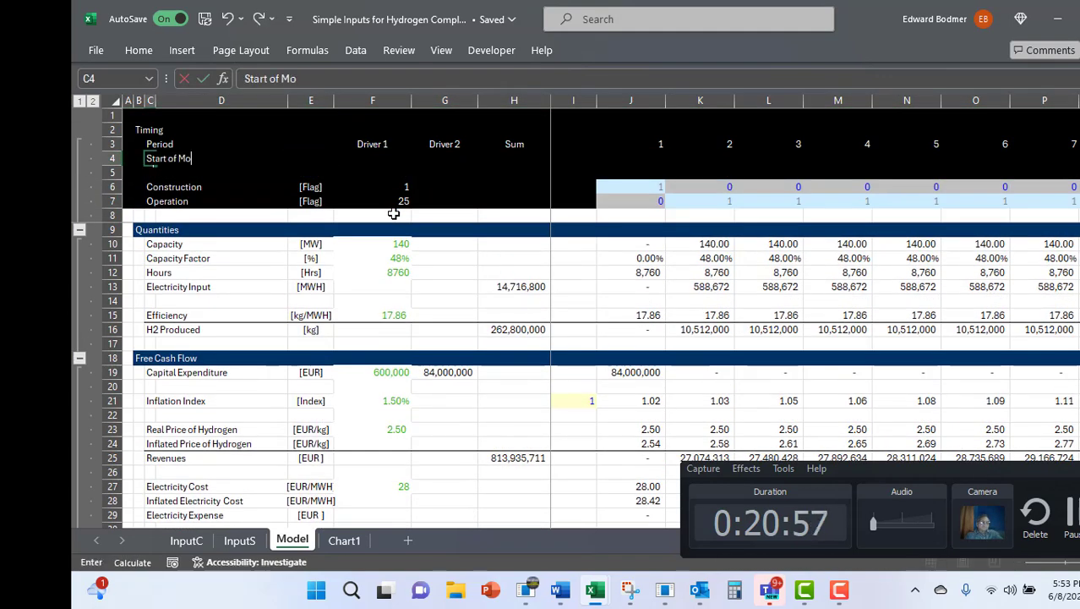
pyautogui.write('nth')
pyautogui.press('Return')
pyautogui.write('End of Month')
pyautogui.press('Right')
# - Link End of Month cell I5 to the active scenario's Model Start date on InputC and widen column I
pyautogui.press('Right')
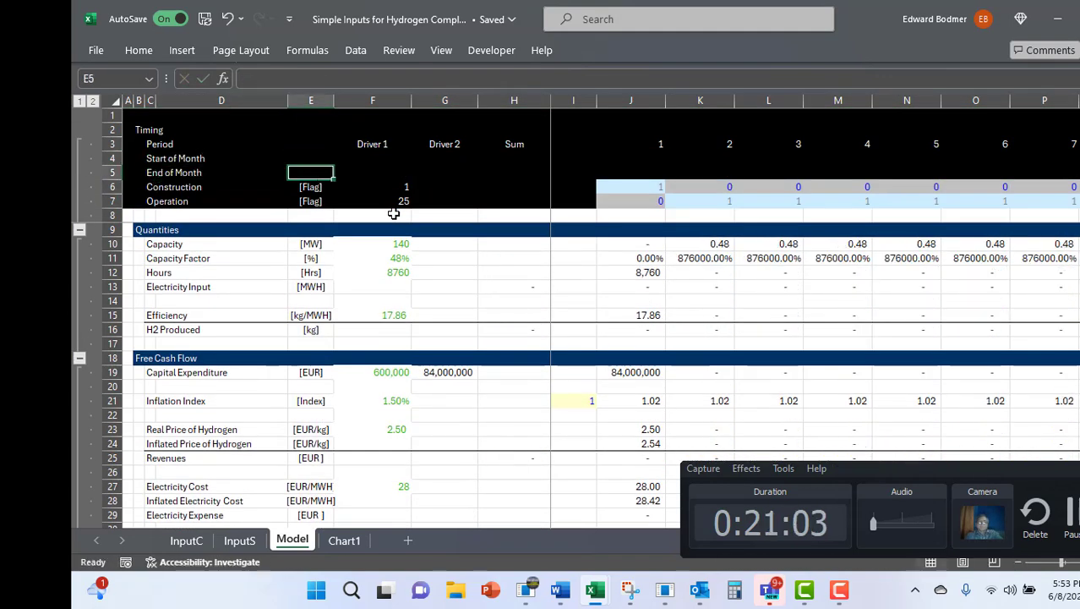
pyautogui.press('Right')
pyautogui.press('Right')
pyautogui.press('Right')
pyautogui.press('Right')
pyautogui.write('=')
pyautogui.hotkey('ctrl', 'pageup')
pyautogui.hotkey('ctrl', 'pageup')
pyautogui.click(471, 214)
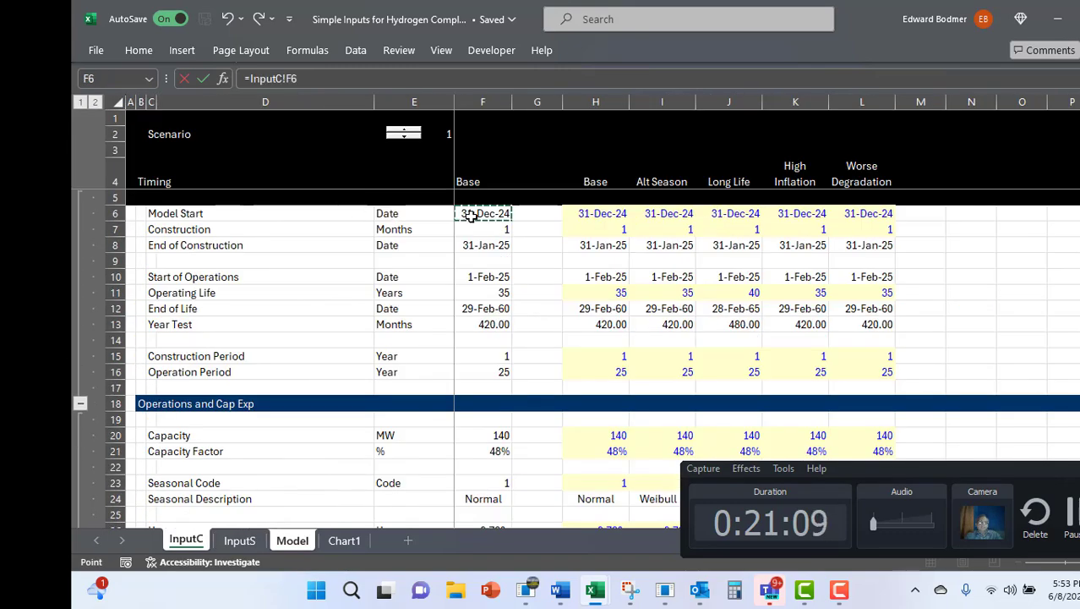
pyautogui.press('Return')
pyautogui.moveTo(597, 102); pyautogui.dragTo(621, 104)
pyautogui.press('Up')
pyautogui.press('Right')
pyautogui.write('=')
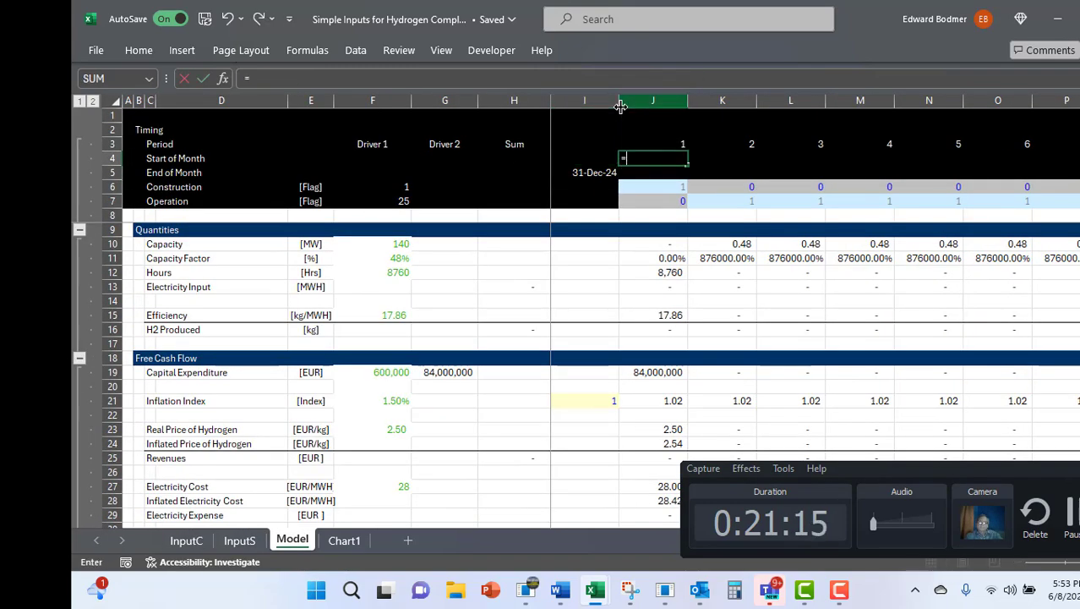
pyautogui.press('Left')
pyautogui.press('Down')
pyautogui.press('Return')
pyautogui.write('=eo')
pyautogui.press('Escape')
pyautogui.press('Escape')
pyautogui.press('Up')
# - Calculate the first Start of Month in J4 as the day after the model start, using =I5+1
pyautogui.write('=')
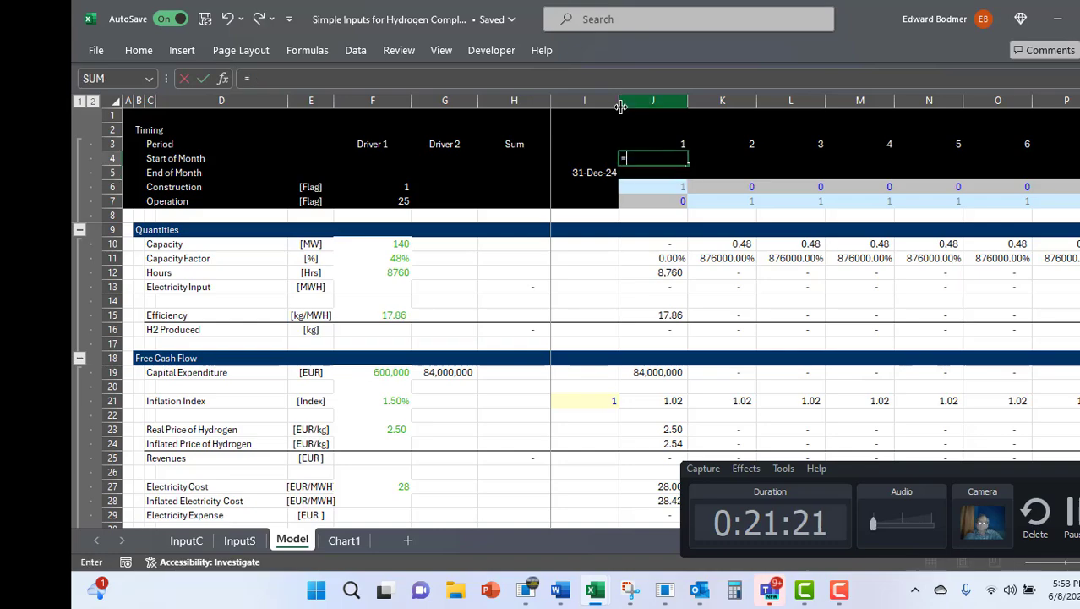
pyautogui.press('Left')
pyautogui.press('Down')
pyautogui.write('+1')
pyautogui.press('Return')
# - Calculate the first End of Month in J5 with =EOMONTH(J4,0) and apply the date format
pyautogui.write('=EOMONTH(')
pyautogui.press('Up')
pyautogui.write(',0')
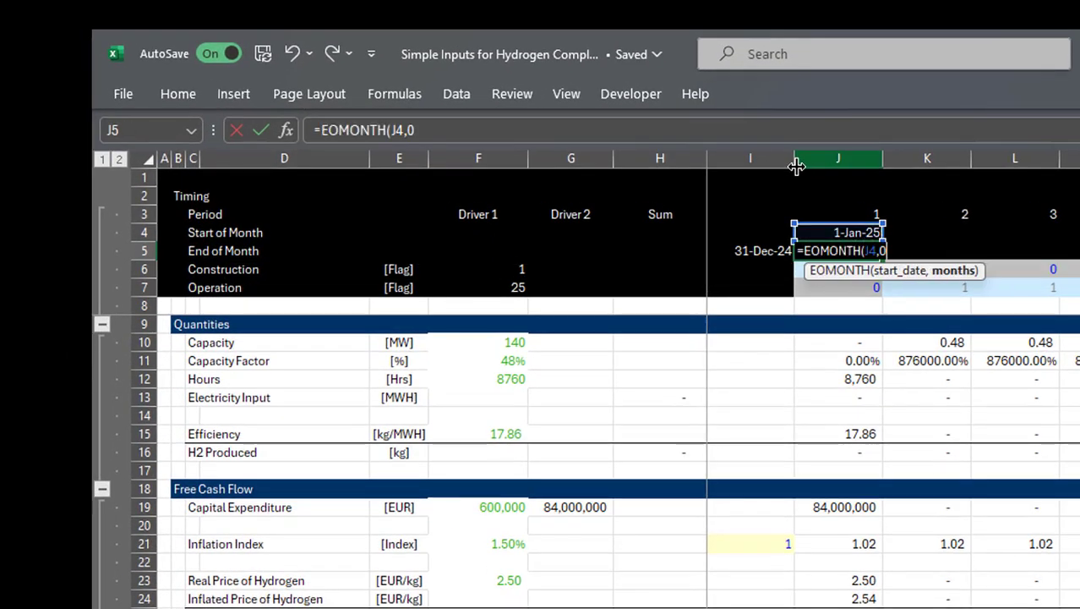
pyautogui.hotkey('ctrl', 'Return')
pyautogui.hotkey('ctrl', 'shift', '3')
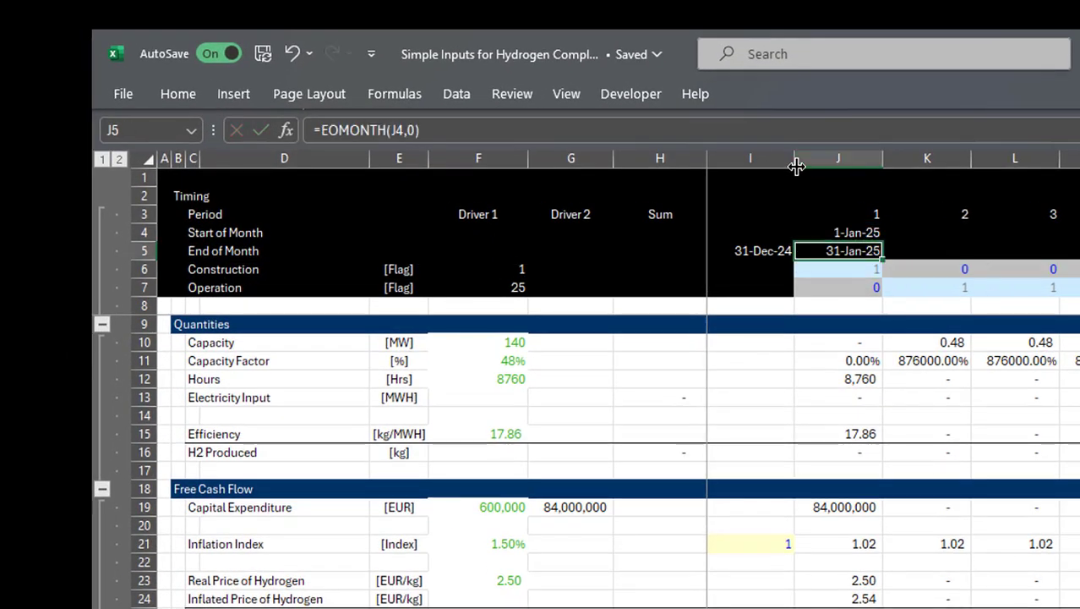
# - Link the Construction flag's Driver 1 cell to the active scenario's Construction months on InputC
pyautogui.press('Down')
pyautogui.press('Left')
pyautogui.press('Left')
pyautogui.press('Left')
pyautogui.press('Left')
pyautogui.write('=')
pyautogui.hotkey('ctrl', 'pageup')
pyautogui.hotkey('ctrl', 'pageup')
pyautogui.click(619, 323)
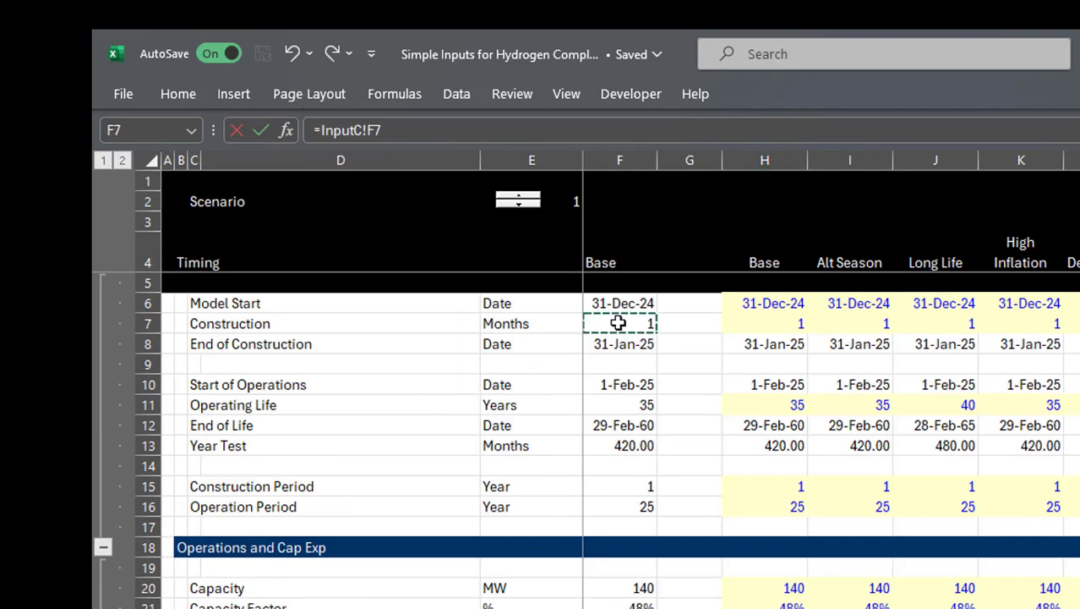
pyautogui.hotkey('ctrl', 'Return')
# - Link the Construction flag's Driver 1 cell to the End of Construction date in InputC!F8
pyautogui.write('=')
pyautogui.hotkey('ctrl', 'pageup')
pyautogui.hotkey('ctrl', 'pageup')
pyautogui.click(596, 346)
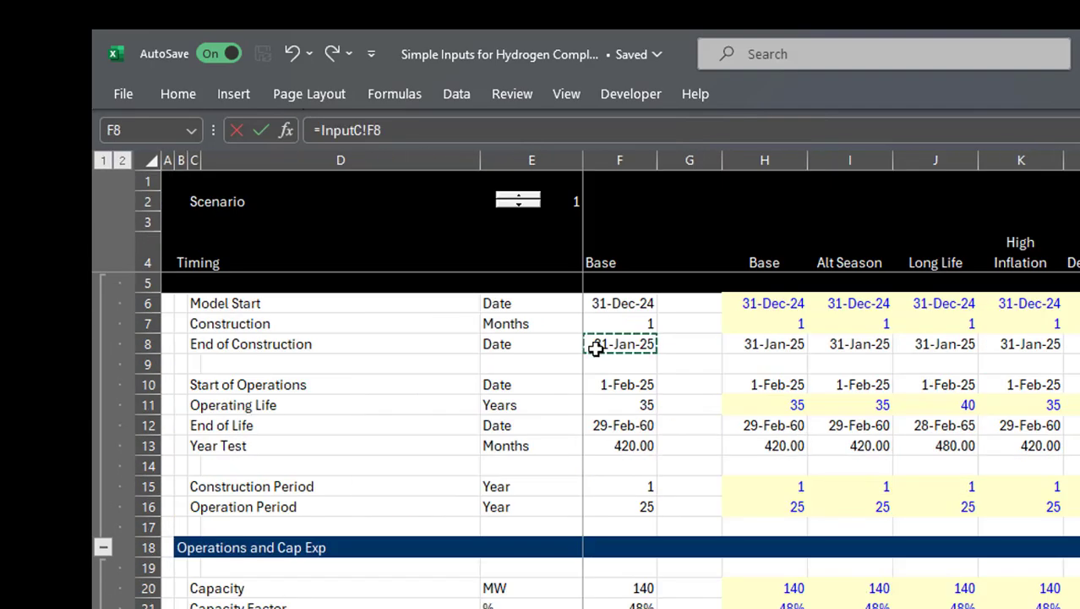
pyautogui.hotkey('ctrl', 'Return')
# - Set the Construction flag in J6 to test J5<=$F$6 and fill it across the timeline as 1/0 flags
pyautogui.press('Right')
pyautogui.press('Right')
pyautogui.press('Right')
pyautogui.press('Right')
pyautogui.write('=')
pyautogui.press('Up')
pyautogui.write('<')
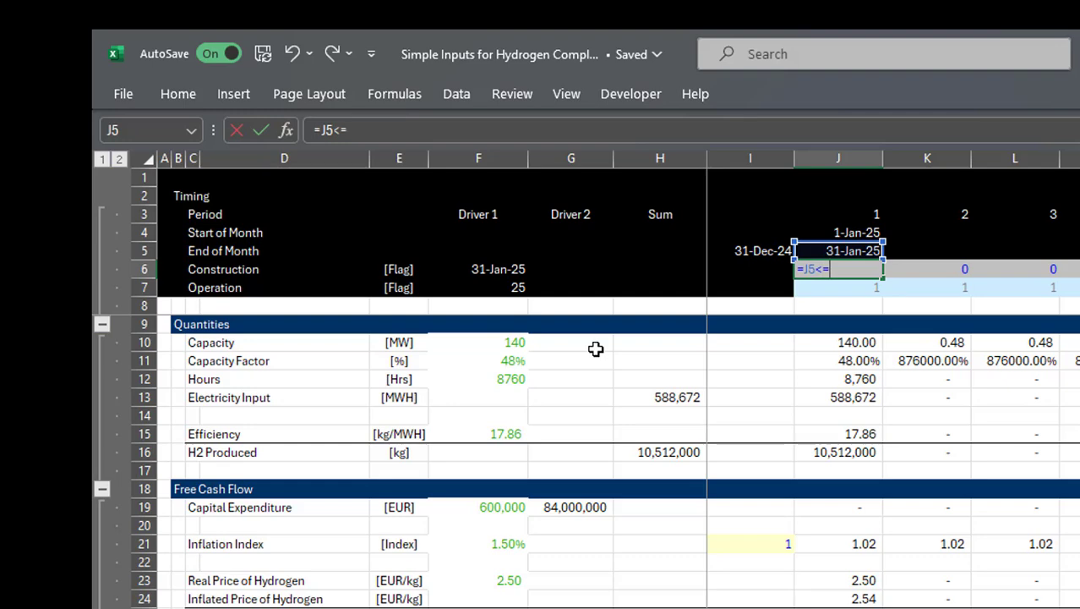
pyautogui.write('=')
pyautogui.press('Left')
pyautogui.press('Left')
pyautogui.press('Left')
pyautogui.press('Left')
pyautogui.press('F4')
pyautogui.hotkey('ctrl', 'Return')
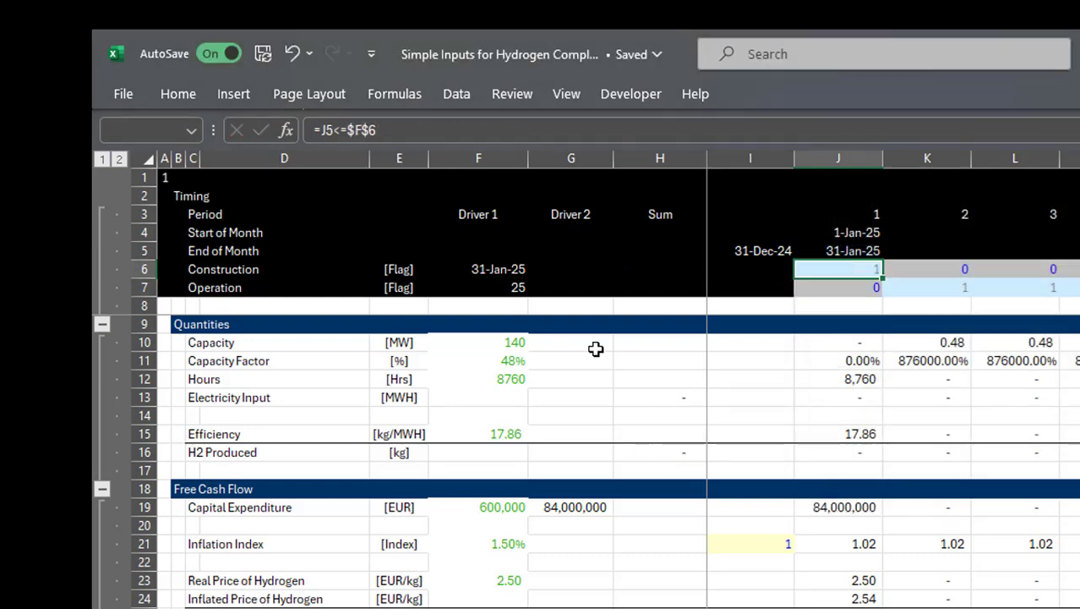
pyautogui.press('Return')
# - Link the Operation flag's Driver 1 cell to the Start of Operations date in InputC!F10
pyautogui.write('=')
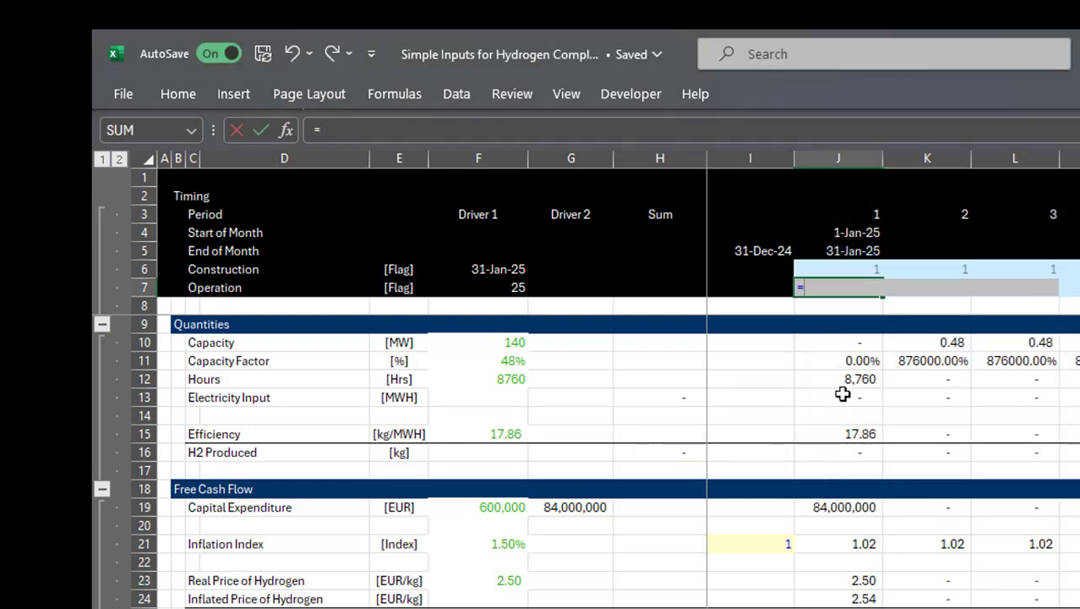
pyautogui.press('Escape')
pyautogui.press('Left')
pyautogui.press('Left')
pyautogui.press('Left')
pyautogui.press('Left')
pyautogui.write('=')
pyautogui.hotkey('ctrl', 'pageup')
pyautogui.hotkey('ctrl', 'pageup')
pyautogui.click(649, 383)
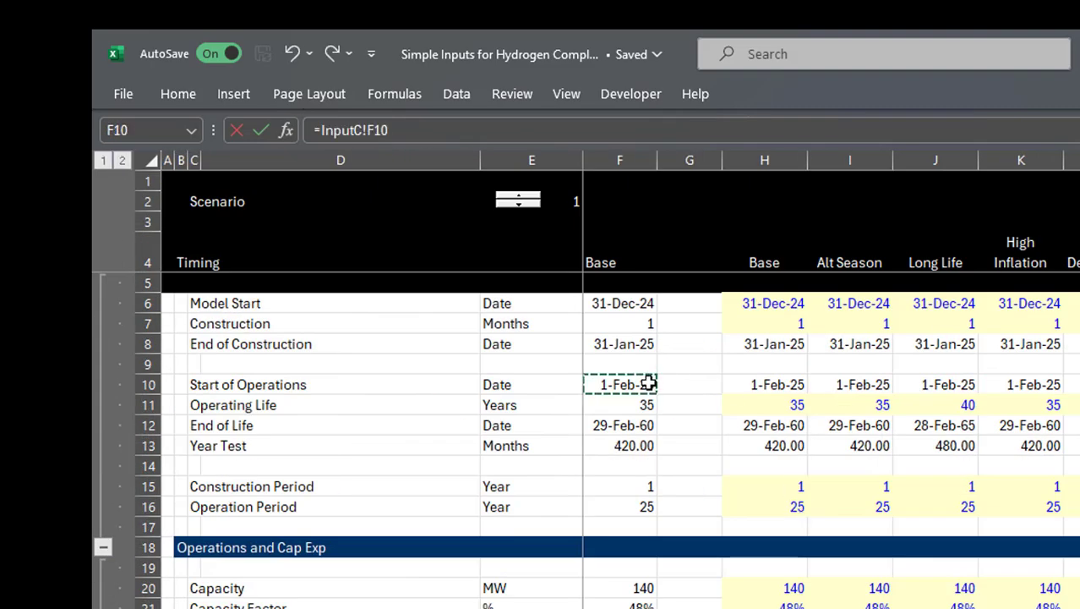
pyautogui.hotkey('ctrl', 'Return')
# - Link the Operation flag's Driver 2 cell to the active scenario's End of Life date on InputC
pyautogui.press('Up')
pyautogui.press('Up')
pyautogui.write('=')
pyautogui.hotkey('ctrl', 'pageup')
pyautogui.hotkey('ctrl', 'pageup')
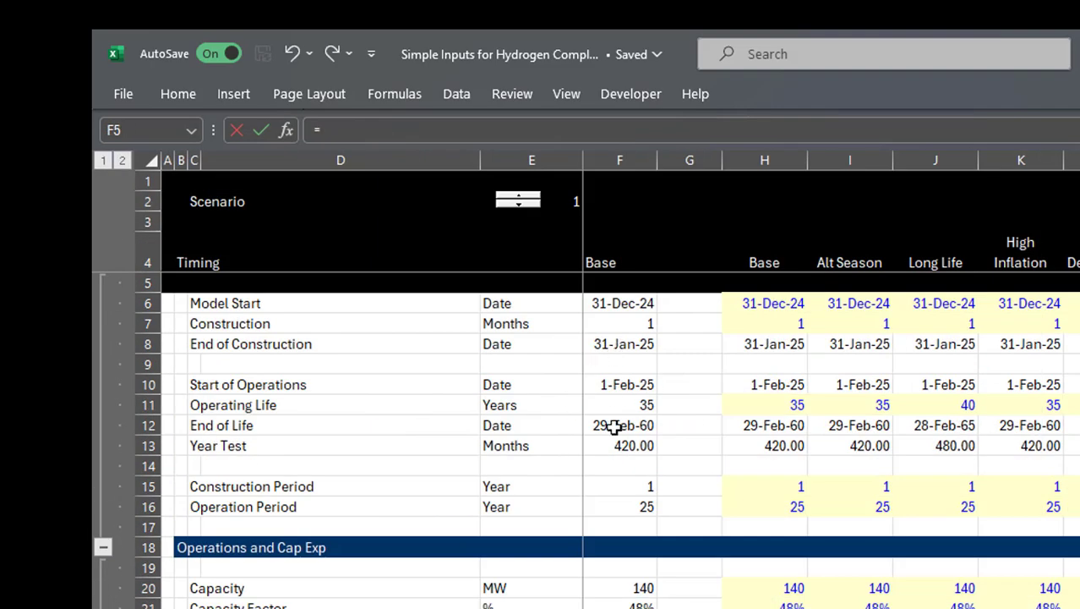
pyautogui.click(612, 425)
pyautogui.hotkey('ctrl', 'Return')
pyautogui.press('Right')
pyautogui.press('Right')
pyautogui.press('Up')
pyautogui.press('Right')
pyautogui.write('=and')
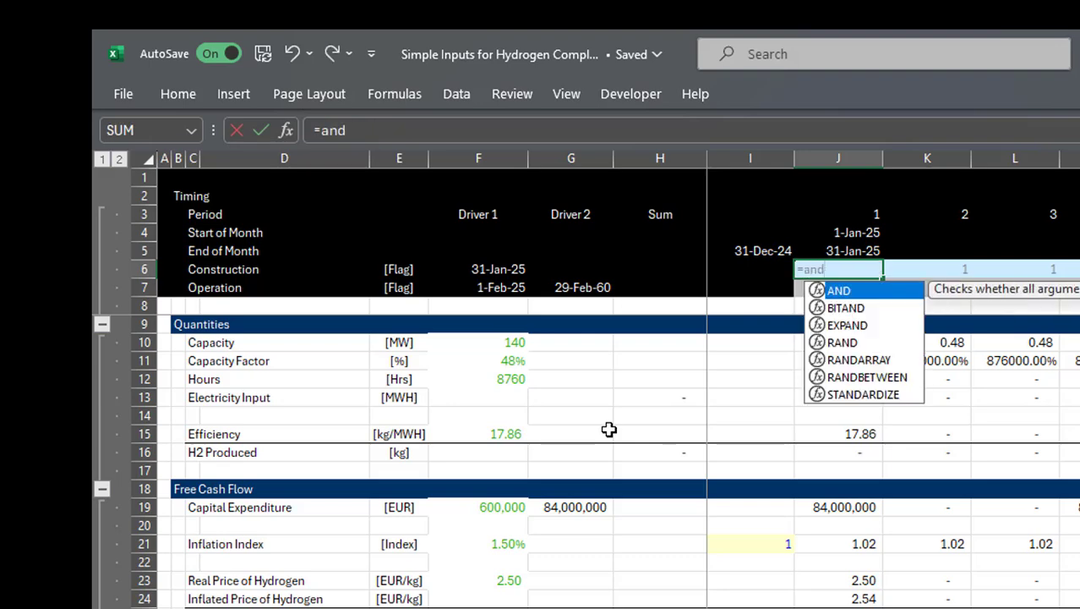
pyautogui.write('(')
pyautogui.press('Escape')
# - Set the Operation flag in J7 to =AND(J4>=$F$7,J5<=$G$7), converted to 1/0, and fill it across the timeline
pyautogui.press('Down')
pyautogui.write('=and(')
pyautogui.press('Up')
pyautogui.press('Up')
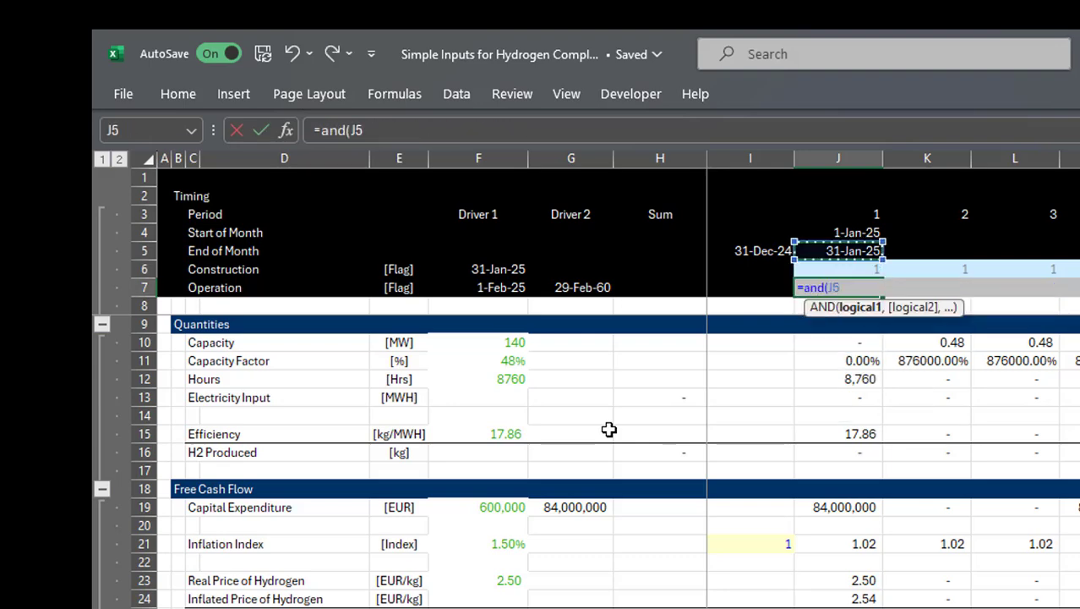
pyautogui.press('Up')
pyautogui.write('>')
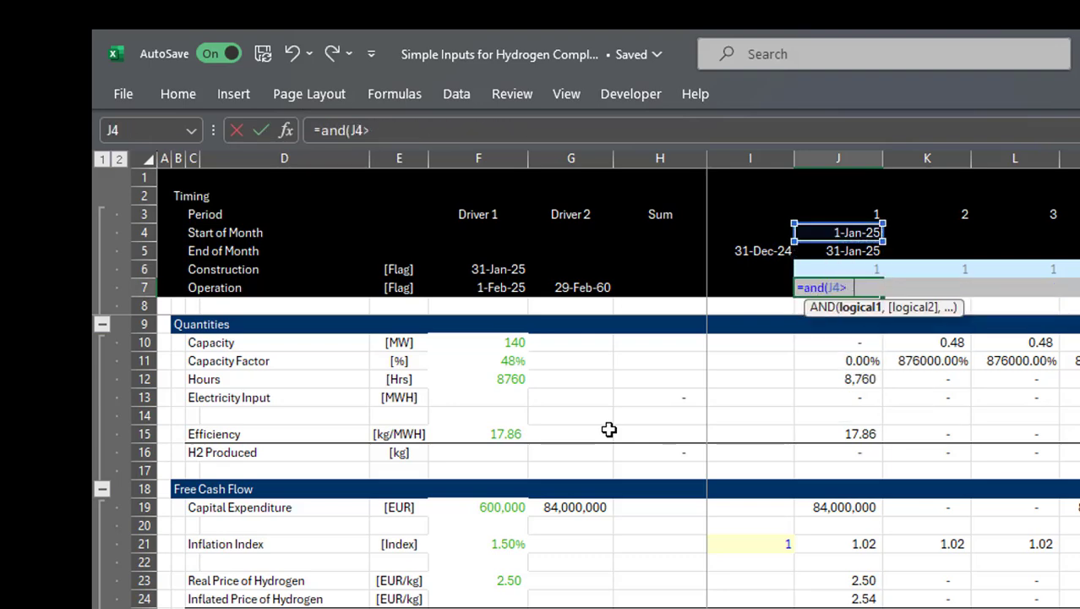
pyautogui.write('-=')
pyautogui.press('Left')
pyautogui.press('Left')
pyautogui.press('Left')
pyautogui.press('Left')
pyautogui.press('F4')
pyautogui.write(',')
pyautogui.press('Up')
pyautogui.press('Up')
pyautogui.write('<=')
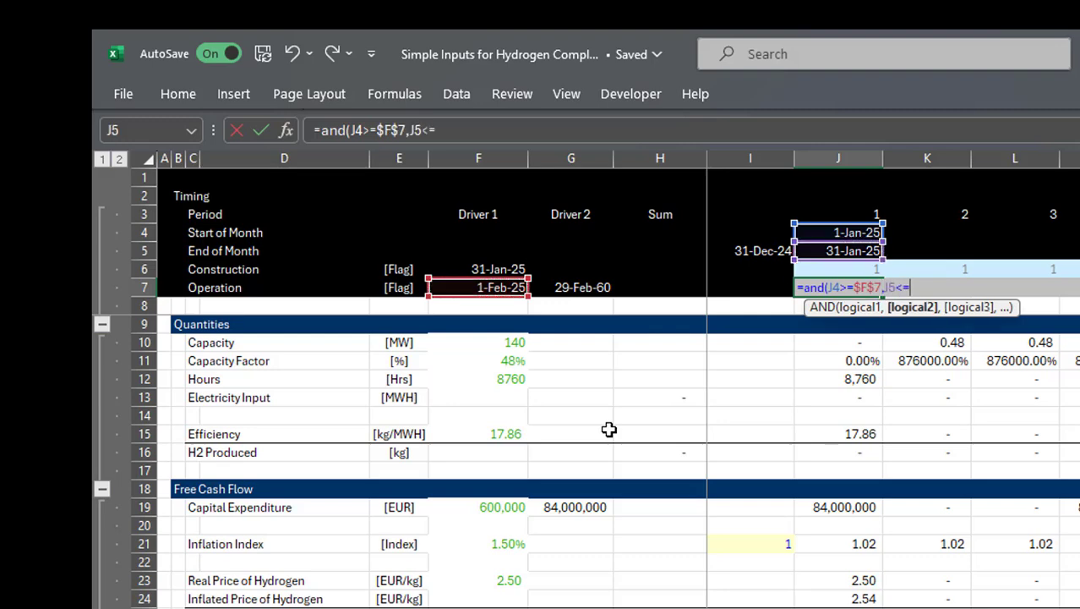
pyautogui.press('Left')
pyautogui.press('Left')
pyautogui.press('Left')
pyautogui.press('F4')
pyautogui.press('Return')
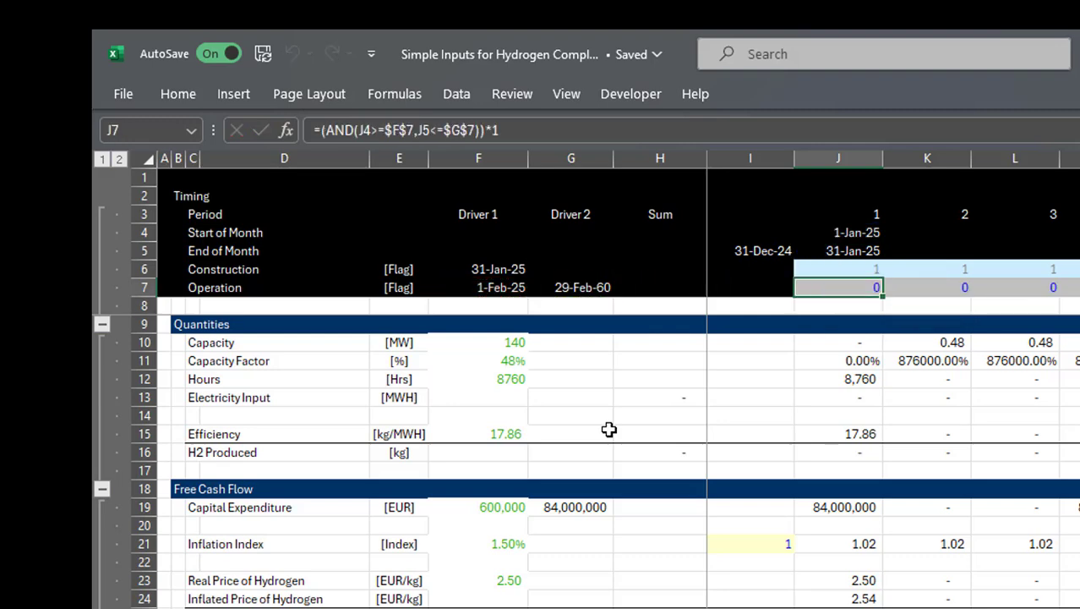
# - Total the Operation flags in the Sum column with =SUM(J7:XFD7)
pyautogui.press('Left')
pyautogui.press('Left')
pyautogui.write('=sum(j7:xfd7)')
pyautogui.hotkey('ctrl', 'Return')
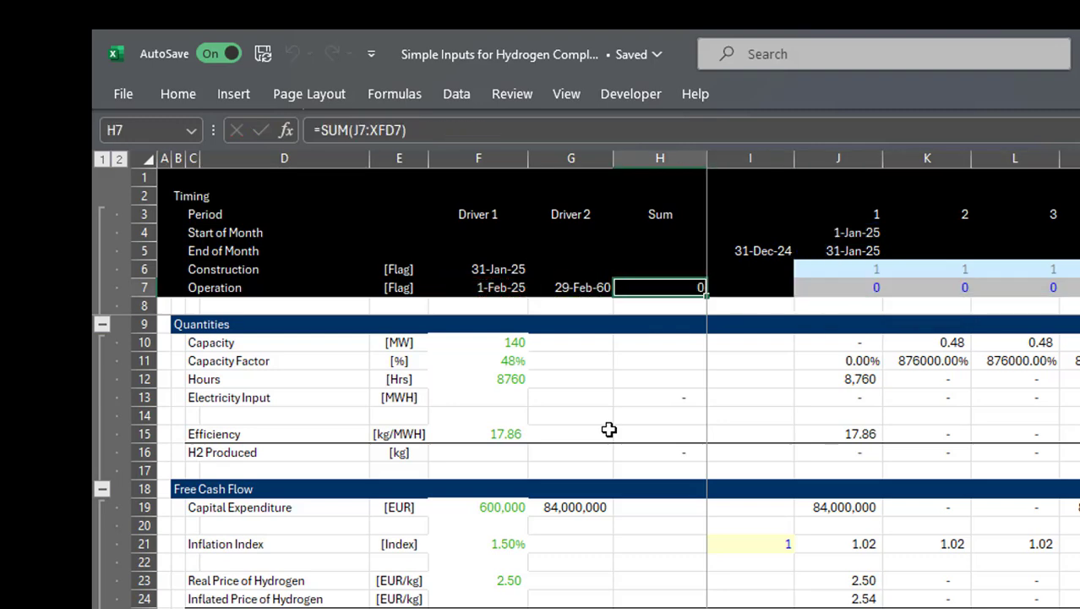
# - Examine the Operation flag formulas and their cell references in the first two periods
pyautogui.press('Right')
pyautogui.press('Right')
pyautogui.press('Right')
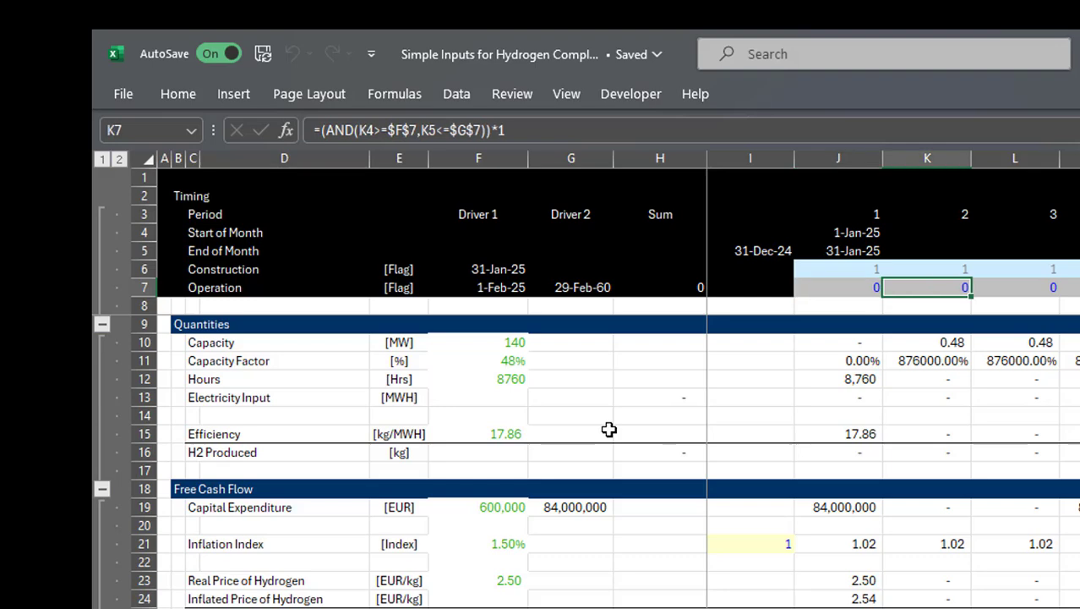
pyautogui.press('Left')
pyautogui.press('F2')
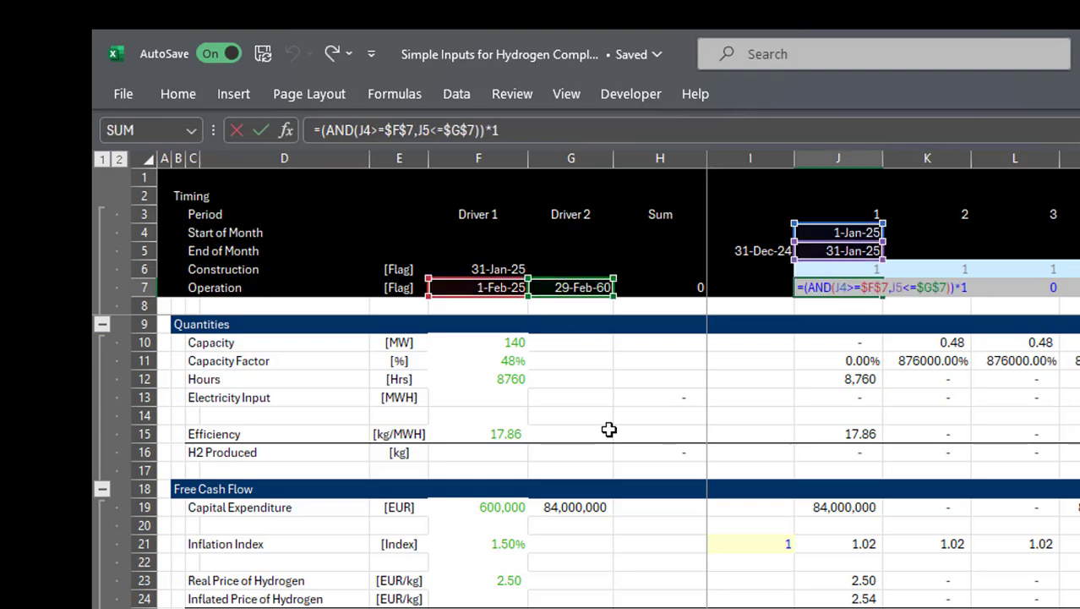
pyautogui.press('Escape')
pyautogui.press('Right')
pyautogui.press('Left')
# - Fill the Start of Month and End of Month formulas in J4:J5 across the timeline
pyautogui.press('Up')
pyautogui.press('Up')
pyautogui.press('Up')
pyautogui.hotkey('shift', 'Down')
pyautogui.hotkey('ctrl', 'shift', 'r')
pyautogui.press('Down')
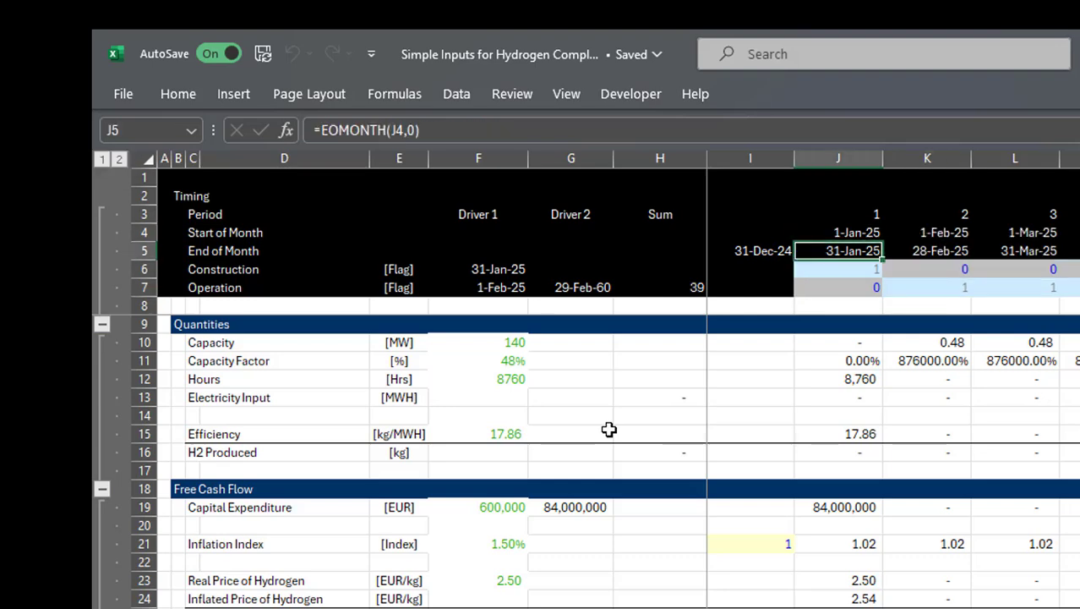
# - AutoFit the width of all columns on the sheet to their contents
pyautogui.press('Down')
pyautogui.hotkey('ctrl', 'Right')
pyautogui.hotkey('ctrl', 'a')
pyautogui.hotkey('ctrl', 'a')
pyautogui.hotkey('alt', 'o')
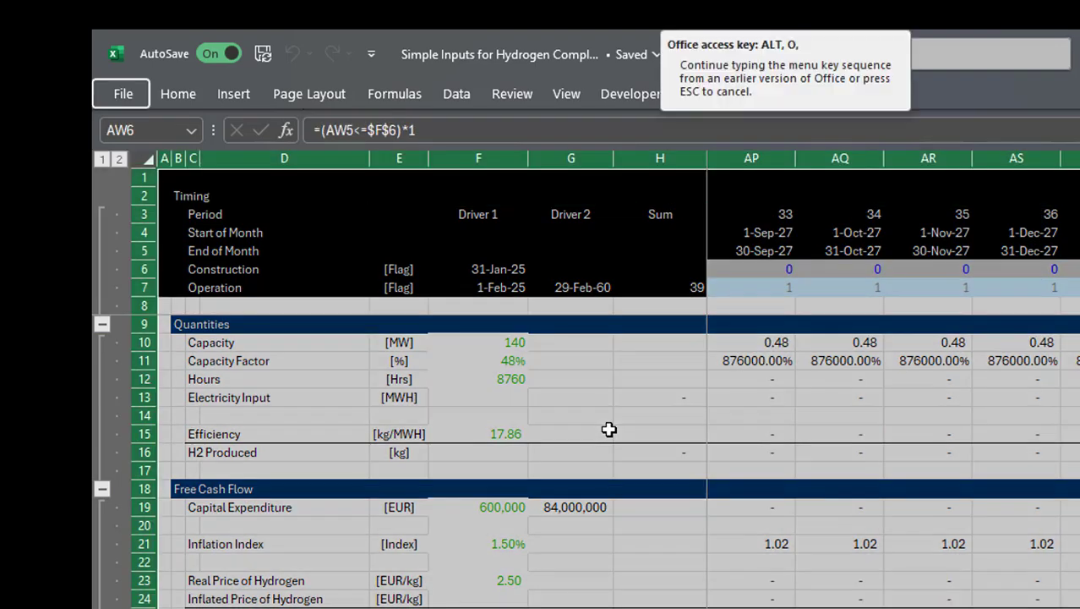
pyautogui.press('c')
pyautogui.press('a')
pyautogui.press('Right')
pyautogui.press('Left')
# - Select the entire columns from the last timeline column, AW, through the empty columns past HP to cover more monthly periods
pyautogui.hotkey('ctrl', 'space')
pyautogui.hotkey('shift', 'Right')
pyautogui.hotkey('shift', 'Right')
pyautogui.hotkey('shift', 'Right')
pyautogui.hotkey('shift', 'Right')
pyautogui.hotkey('shift', 'Right')
pyautogui.hotkey('shift', 'Right')
pyautogui.hotkey('shift', 'Right')
pyautogui.hotkey('shift', 'Right')
pyautogui.hotkey('shift', 'Right')
pyautogui.hotkey('shift', 'Right')
pyautogui.hotkey('shift', 'Right')
pyautogui.hotkey('shift', 'Right')
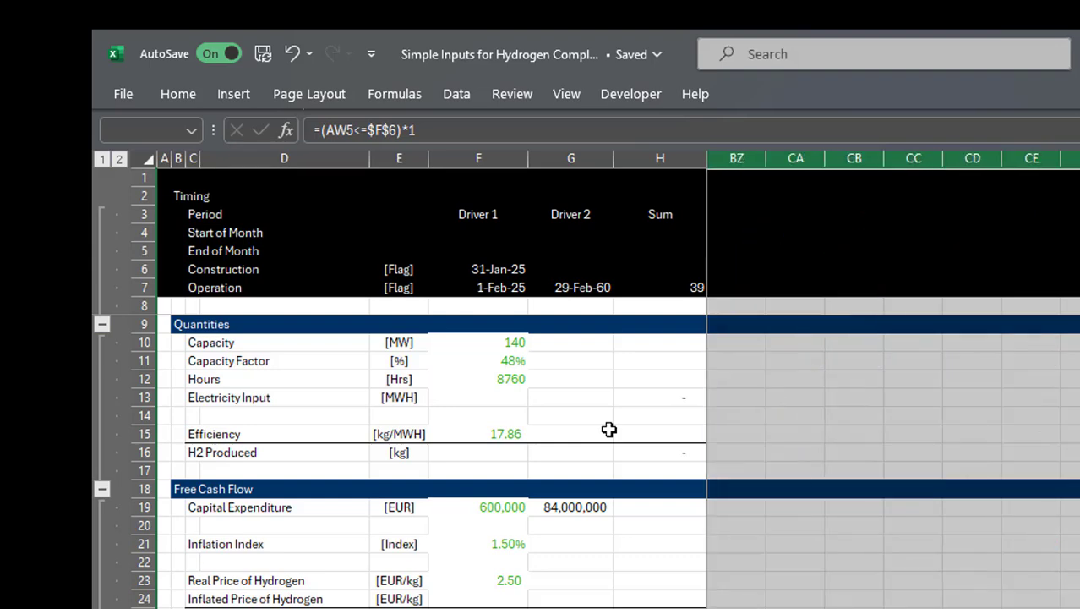
pyautogui.hotkey('shift', 'Right')
pyautogui.hotkey('shift', 'Right')
pyautogui.hotkey('shift', 'Right')
pyautogui.hotkey('shift', 'Right')
pyautogui.hotkey('shift', 'Right')
pyautogui.hotkey('shift', 'Right')
pyautogui.hotkey('shift', 'Right')
pyautogui.hotkey('shift', 'Right')
pyautogui.hotkey('shift', 'Right')
pyautogui.hotkey('shift', 'Right')
pyautogui.hotkey('shift', 'Right')
pyautogui.hotkey('shift', 'Right')
pyautogui.hotkey('shift', 'Right')
pyautogui.hotkey('shift', 'Right')
pyautogui.hotkey('shift', 'Right')
pyautogui.hotkey('shift', 'Right')
pyautogui.hotkey('shift', 'Right')
pyautogui.hotkey('shift', 'Right')
pyautogui.hotkey('shift', 'Right')
pyautogui.hotkey('shift', 'Right')
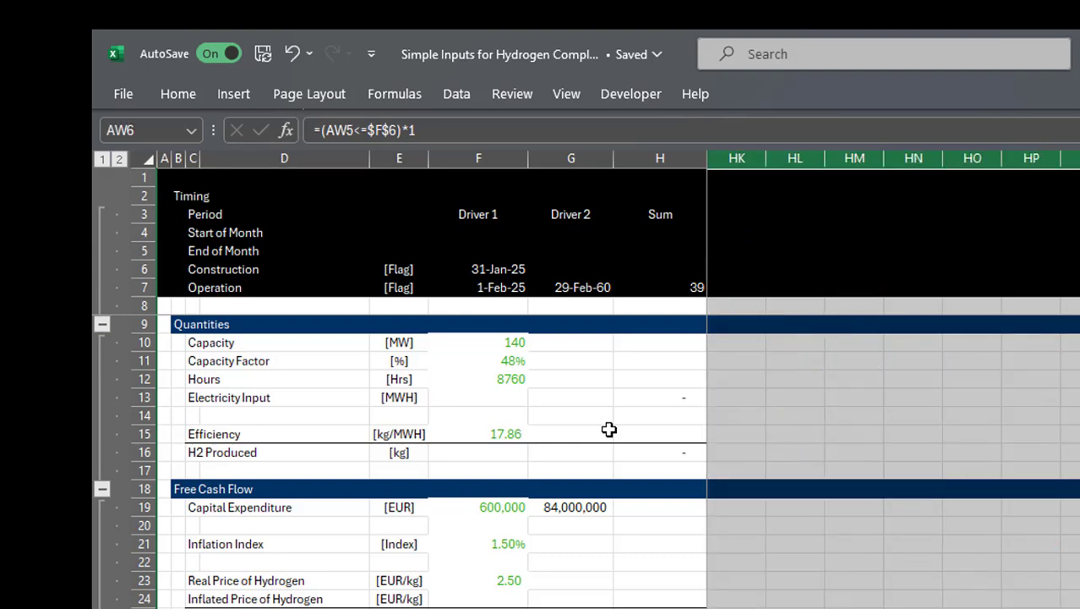
# - Fill the model's rows right across the selected columns starting at AW and renumber the Period row as a linear series
pyautogui.hotkey('ctrl', 'r')
pyautogui.press('Left')
pyautogui.press('Up')
pyautogui.press('Up')
pyautogui.press('Up')
pyautogui.hotkey('ctrl', 'shift', 'Right')
pyautogui.hotkey('alt', 'h')
pyautogui.press('f')
pyautogui.press('i')
pyautogui.press('s')
pyautogui.press('Return')
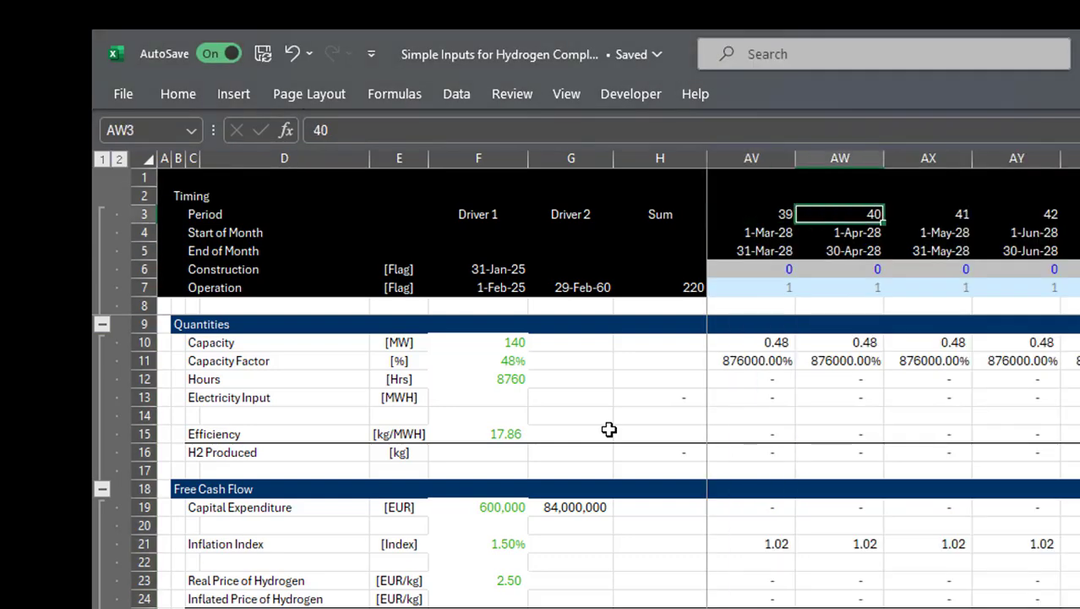
# - Continue the Period row from its last column as a linear series with stop value 600 and fill the timing rows right
pyautogui.hotkey('ctrl', 'Right')
pyautogui.hotkey('alt', 'h')
pyautogui.write('fis')
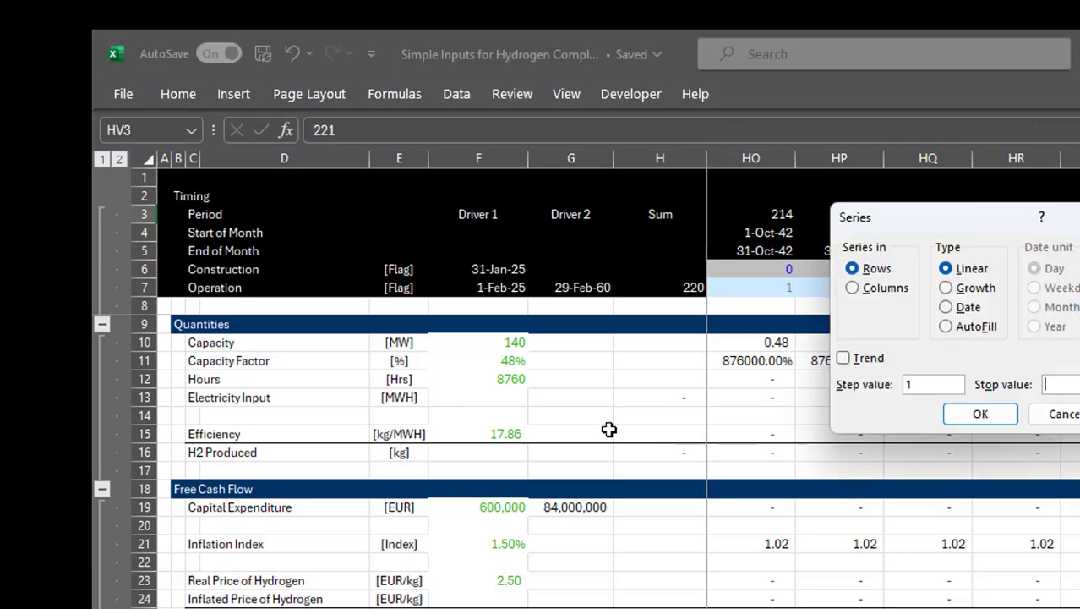
pyautogui.write('600')
pyautogui.press('Return')
pyautogui.press('Down')
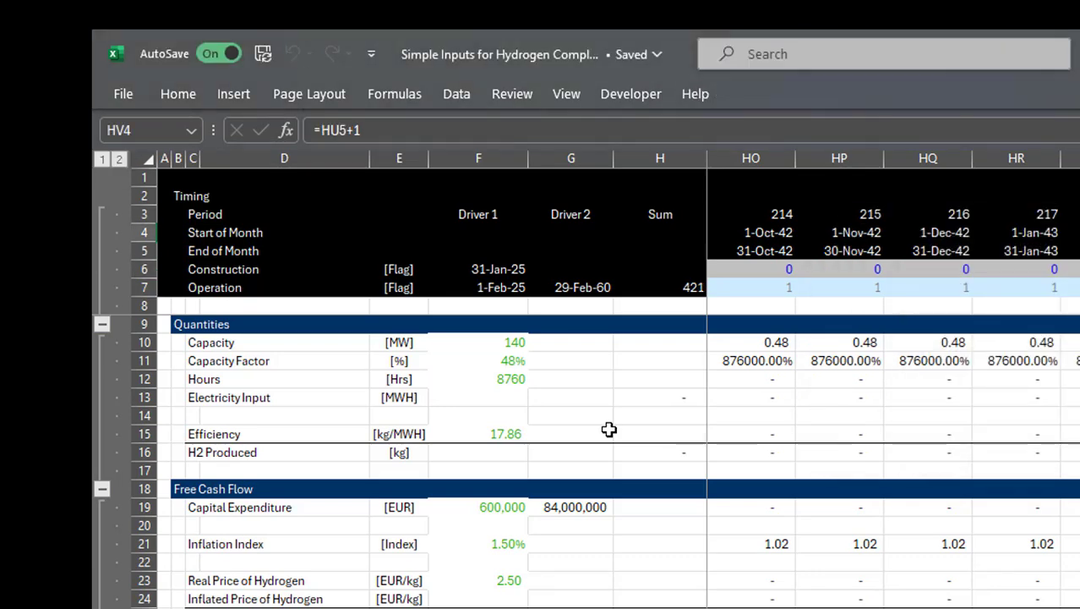
# - Autofit the widths of the added period columns from HV onward
pyautogui.hotkey('ctrl', 'shift', 'Right')
pyautogui.hotkey('ctrl', 'space')
pyautogui.doubleClick(767, 159)
pyautogui.press('Left')
pyautogui.press('Left')
pyautogui.press('Left')
pyautogui.press('Left')
pyautogui.press('Left')
pyautogui.press('Left')
pyautogui.press('Left')
pyautogui.press('Left')
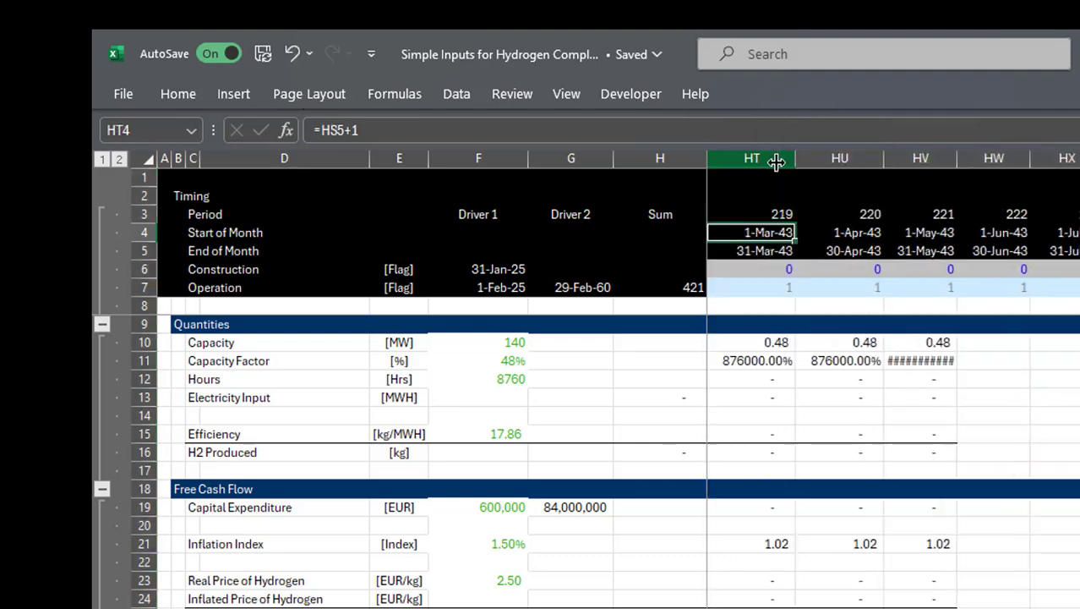
# - Change the Operation flag in J7 to =(AND(J4>=$F$7,J5<$G$7))*1 and fill it right across all periods
pyautogui.press('Down')
pyautogui.press('Down')
pyautogui.press('Down')
pyautogui.hotkey('ctrl', 'Left')
pyautogui.press('Left')
pyautogui.press('Left')
pyautogui.press('Left')
pyautogui.press('Right')
pyautogui.press('Right')
pyautogui.press('Right')
pyautogui.press('F2')
pyautogui.press('Left')
pyautogui.press('Left')
pyautogui.press('Left')
pyautogui.press('Left')
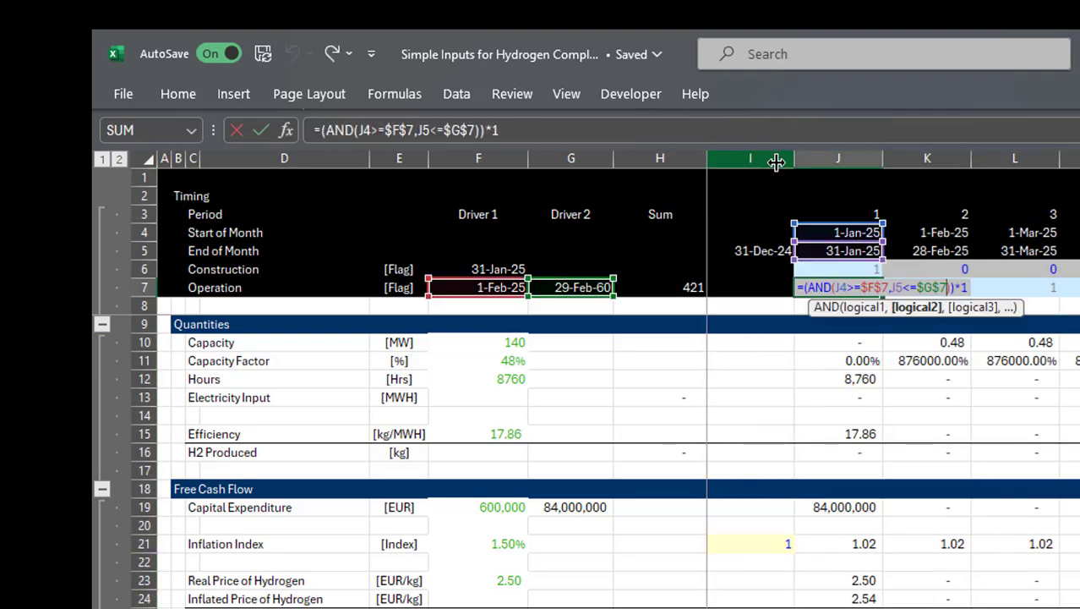
pyautogui.press('BackSpace')
pyautogui.hotkey('ctrl', 'Return')
pyautogui.hotkey('ctrl', 'shift', 'Right')
pyautogui.hotkey('ctrl', 'r')
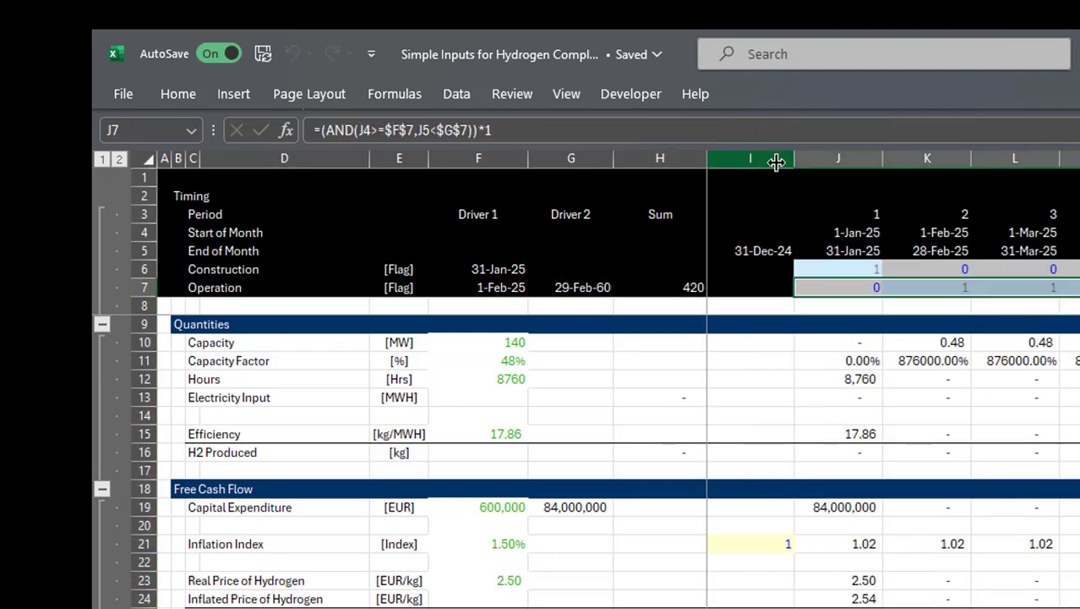
# - Enter =$F$10*J7 for Capacity in J10 and fill it right across all periods
pyautogui.press('Left')
pyautogui.press('Left')
pyautogui.press('Left')
pyautogui.press('Right')
pyautogui.press('Down')
pyautogui.press('Down')
pyautogui.press('Down')
pyautogui.press('Right')
pyautogui.press('Right')
pyautogui.write('=$F$10*J7')
pyautogui.hotkey('ctrl', 'Return')
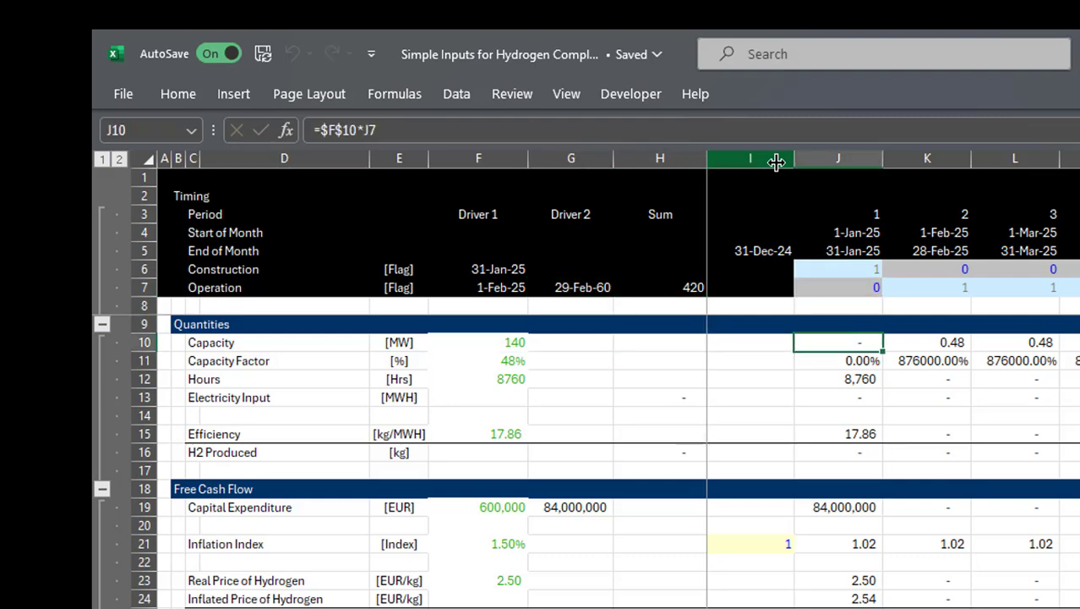
pyautogui.hotkey('ctrl', 'shift', 'Right')
pyautogui.hotkey('ctrl', 'r')
# - Set Capacity Factor in J11 to =$F$11*J7 and fill the Capacity Factor and Hours rows right across all periods
pyautogui.press('Down')
pyautogui.press('F2')
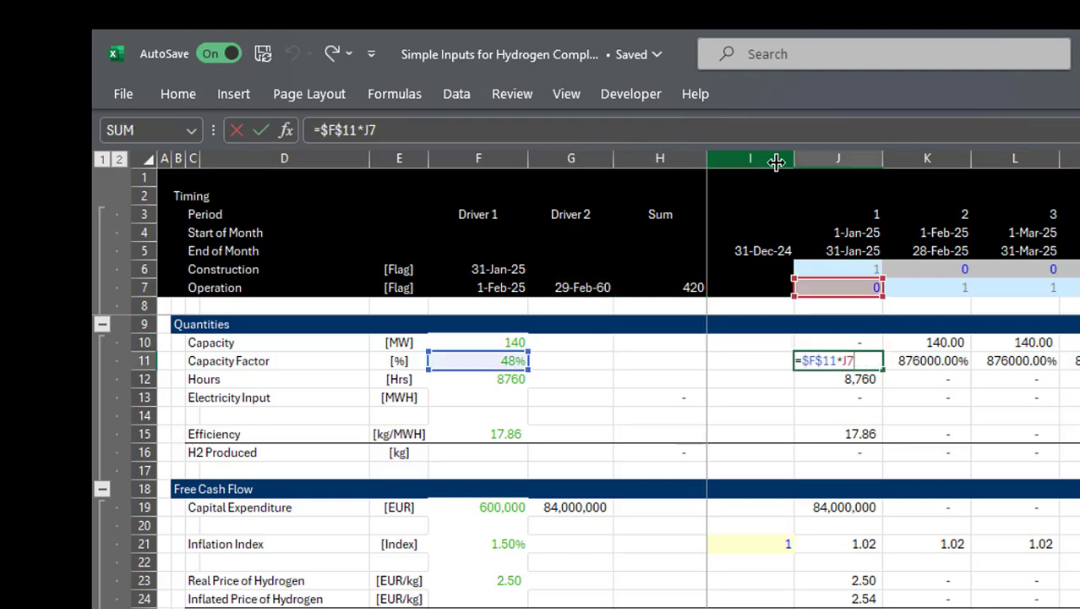
pyautogui.hotkey('ctrl', 'Return')
pyautogui.hotkey('ctrl', 'shift', 'Right')
pyautogui.hotkey('ctrl', 'r')
pyautogui.press('Down')
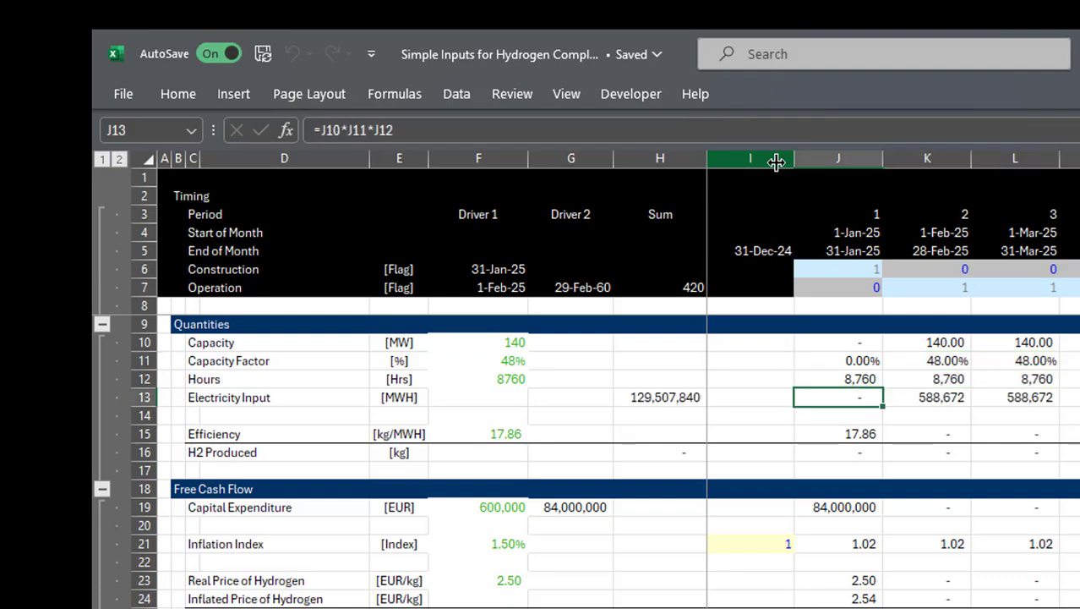
# - Rename the Electricity Input row label in row 13 as "Annual"
pyautogui.hotkey('ctrl', 'Left')
pyautogui.hotkey('ctrl', 'Left')
pyautogui.hotkey('ctrl', 'Left')
pyautogui.write('Annual')
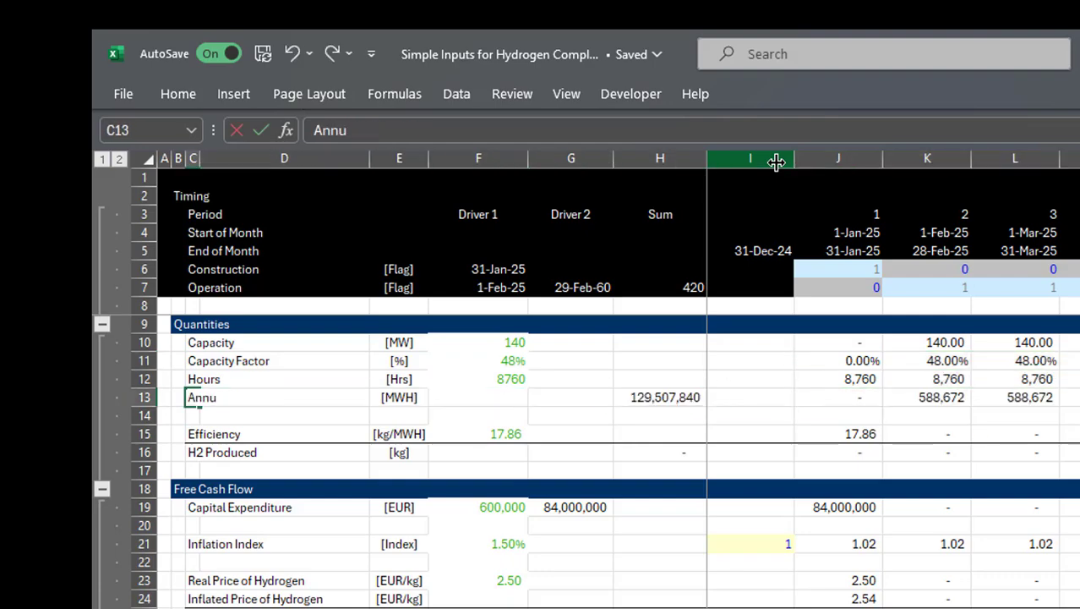
pyautogui.press('Return')
# - Insert a row below Annual labelled "Seasonal Factor with LOOKUP" and copy the [MWH] unit down into it
pyautogui.hotkey('shift', 'space')
pyautogui.hotkey('ctrl', 'shift', '+')
pyautogui.write('Season')
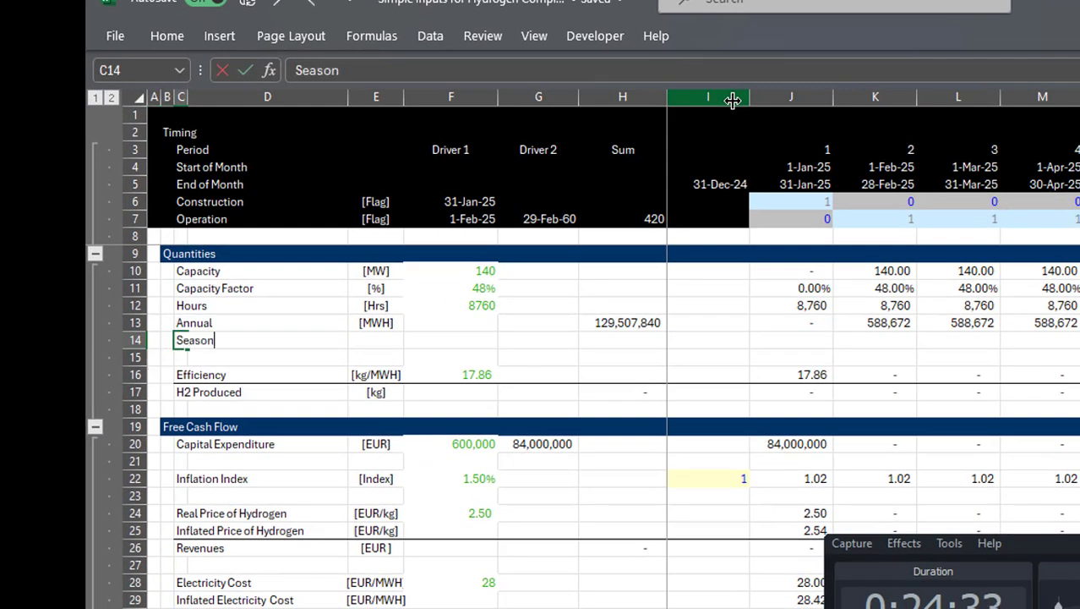
pyautogui.write('al Factor with LOOKUP')
pyautogui.press('Tab')
pyautogui.press('Tab')
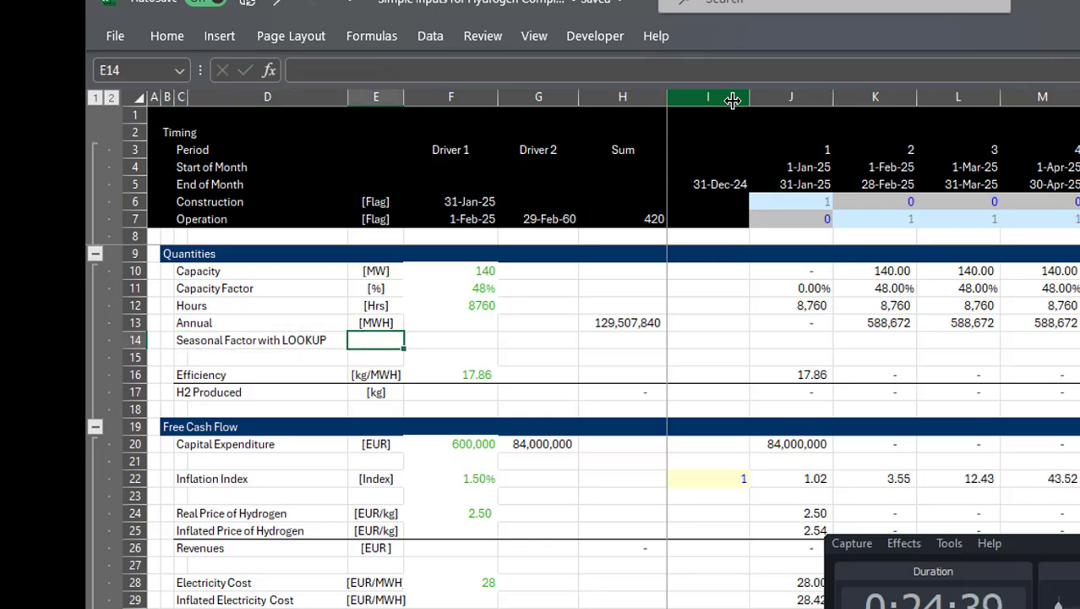
pyautogui.hotkey('ctrl', 'd')
pyautogui.press('Tab')
pyautogui.press('Tab')
pyautogui.press('Tab')
pyautogui.press('Tab')
pyautogui.press('Tab')
pyautogui.write('=LOOKUP(')
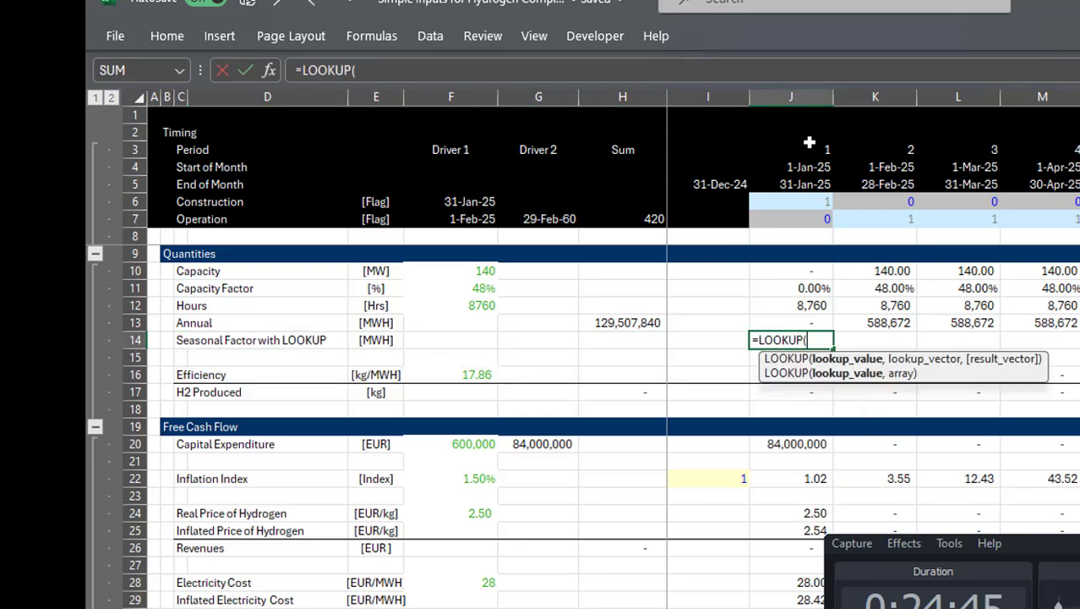
# - Insert a new row 8 below the Operation flag in the Timing section
pyautogui.click(795, 230)
pyautogui.hotkey('ctrl', 'space')
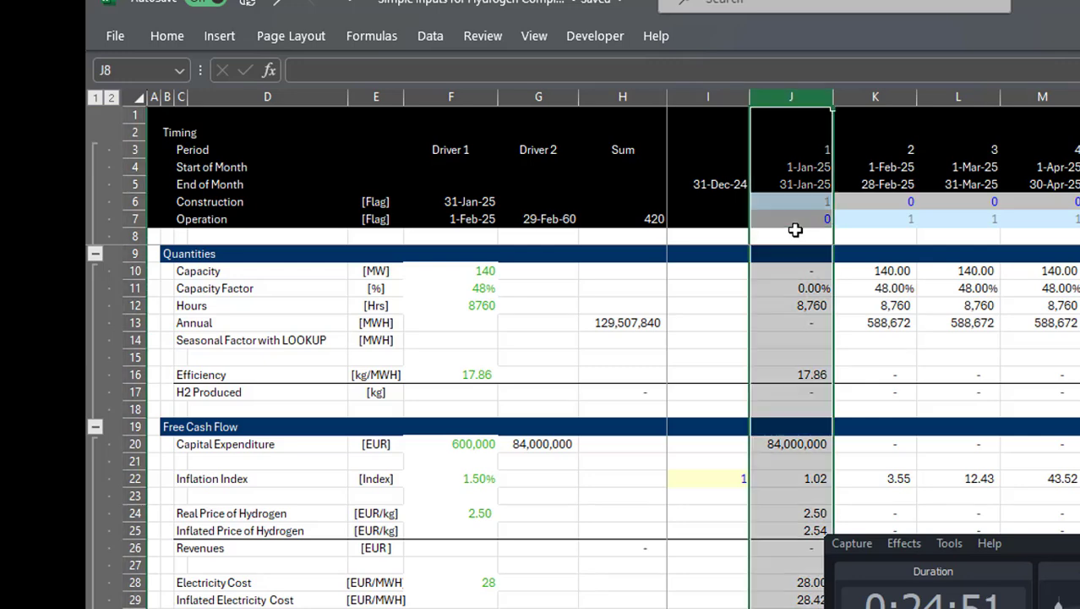
pyautogui.press('Down')
pyautogui.press('Up')
pyautogui.hotkey('shift', 'space')
pyautogui.hotkey('ctrl', '+')
# - Label row 8 "Month" and row 9 "Year" in the Timing section
pyautogui.press('Left')
pyautogui.press('Left')
pyautogui.press('Left')
pyautogui.press('Left')
pyautogui.press('Left')
pyautogui.press('Left')
pyautogui.press('Left')
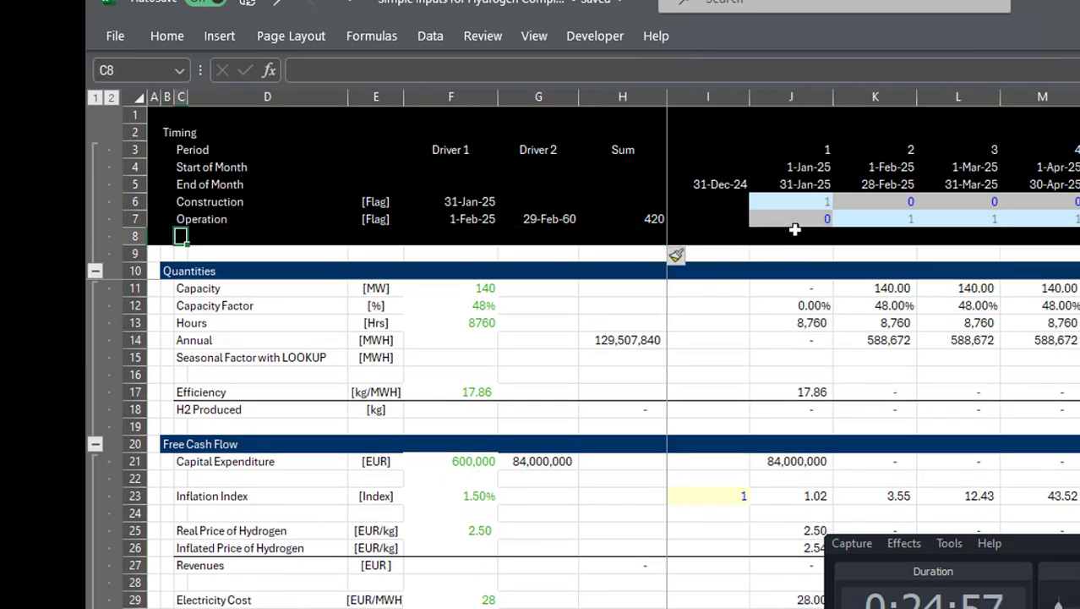
pyautogui.press('Down')
pyautogui.write('Year')
# - Enter a MONTH formula in J8 based on the start-of-month date in J4 and fill it right across all periods
pyautogui.press('Down')
pyautogui.press('Down')
pyautogui.press('Right')
pyautogui.press('Right')
pyautogui.press('Right')
pyautogui.press('Right')
pyautogui.press('Right')
pyautogui.press('Right')
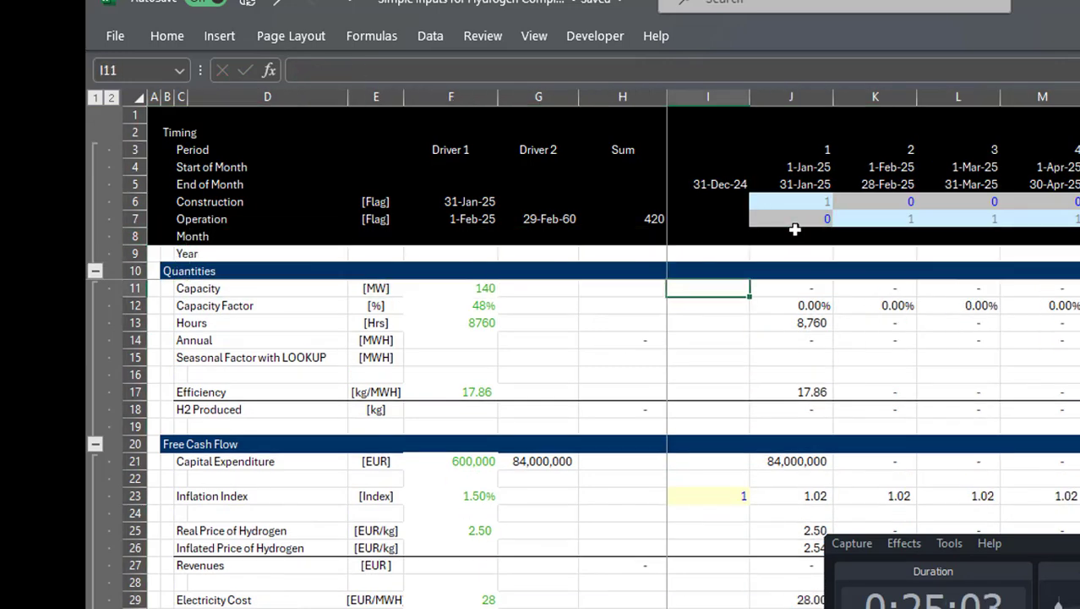
pyautogui.click(795, 232)
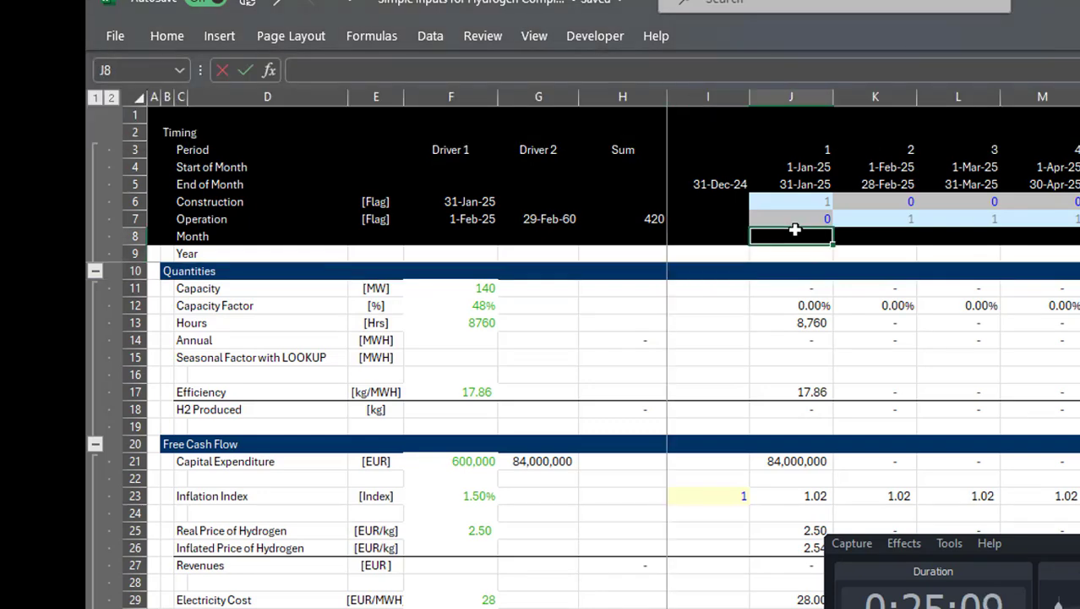
pyautogui.write('=MONTH(')
pyautogui.press('Up')
pyautogui.press('Up')
pyautogui.press('Up')
pyautogui.press('Up')
pyautogui.press('Return')
pyautogui.press('Up')
pyautogui.hotkey('ctrl', 'shift', 'r')
# - Enter a YEAR formula in J9 based on the start-of-month date in J4 and fill it right across all periods
pyautogui.press('Down')
pyautogui.write('=ya')
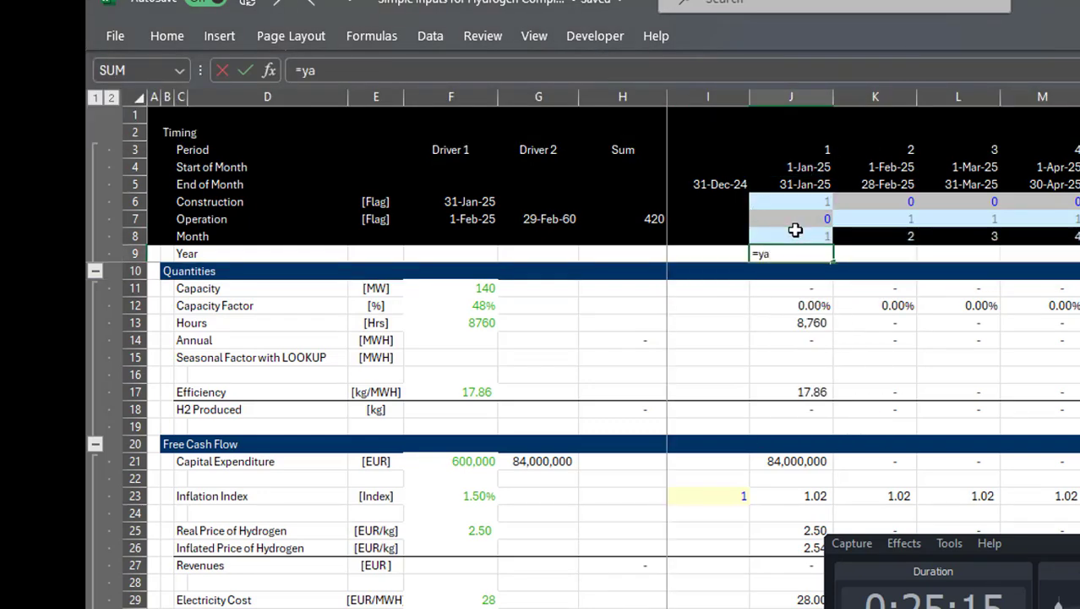
pyautogui.press('BackSpace')
pyautogui.write('EAR(')
pyautogui.press('Up')
pyautogui.press('Up')
pyautogui.press('Up')
pyautogui.press('Up')
pyautogui.press('Up')
pyautogui.press('Return')
pyautogui.press('Up')
pyautogui.hotkey('ctrl', 'shift', 'r')
# - Enter =LOOKUP(J8,InputS!6:6,InputS!19:19) for the seasonal factor in J15 and fill it right across all periods
pyautogui.press('Down')
pyautogui.press('Down')
pyautogui.press('Down')
pyautogui.press('Down')
pyautogui.press('Down')
pyautogui.press('Down')
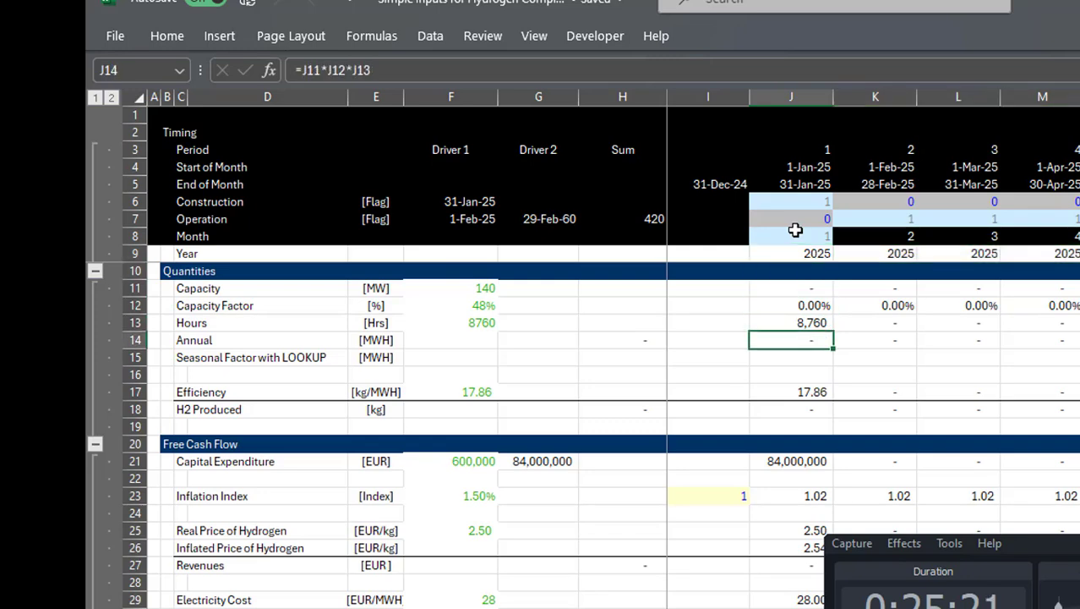
pyautogui.write('=LOOKUP(')
pyautogui.press('Up')
pyautogui.press('Up')
pyautogui.press('Up')
pyautogui.press('Up')
pyautogui.press('Up')
pyautogui.press('Up')
pyautogui.press('Up')
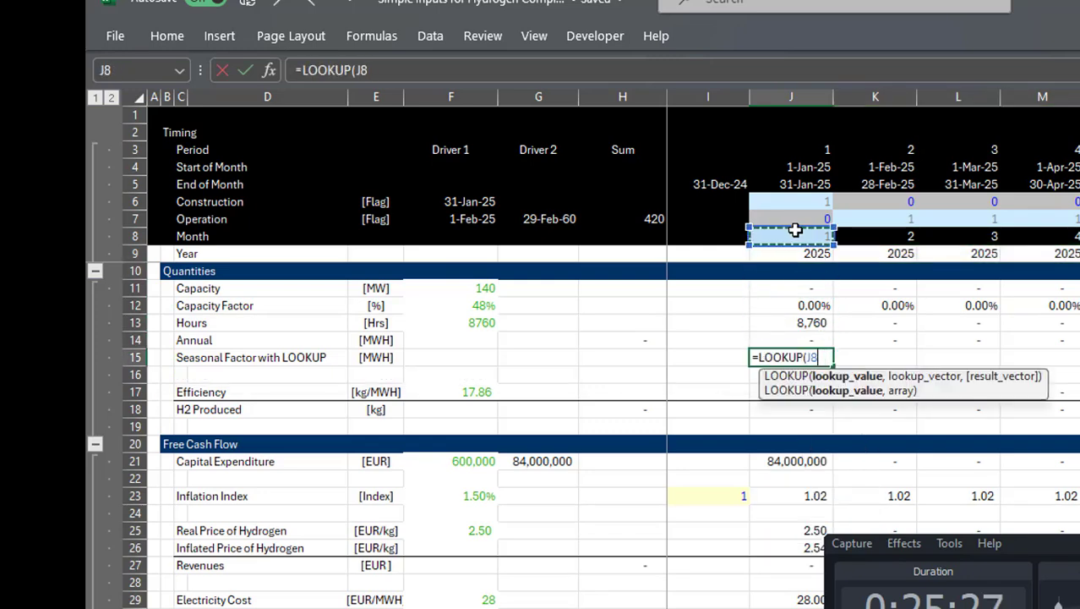
pyautogui.write(',')
pyautogui.hotkey('ctrl', 'pagedown')
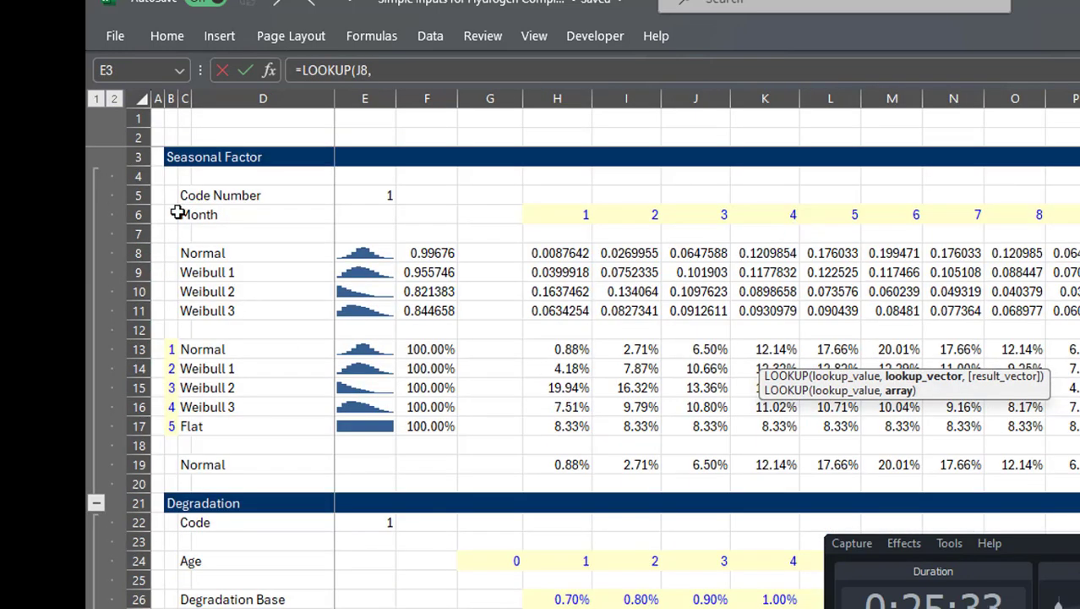
pyautogui.click(138, 213)
pyautogui.write(',')
pyautogui.click(138, 464)
pyautogui.hotkey('ctrl', 'pageup')
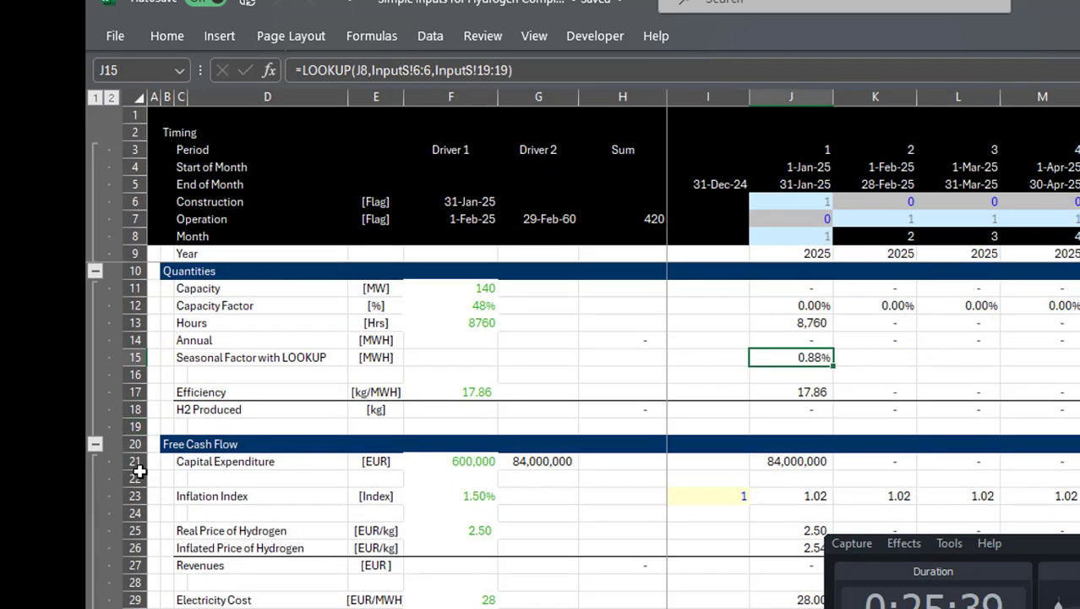
pyautogui.hotkey('ctrl', 'alt', 'r')
# - Insert a row below the seasonal factor row, label it "Monthly Generation" and give it the MWH unit
pyautogui.press('Down')
pyautogui.hotkey('shift', 'space')
pyautogui.hotkey('ctrl', 'shift', '+')
pyautogui.press('Left')
pyautogui.press('Left')
pyautogui.press('Left')
pyautogui.press('Left')
pyautogui.press('Left')
pyautogui.press('Left')
pyautogui.press('Left')
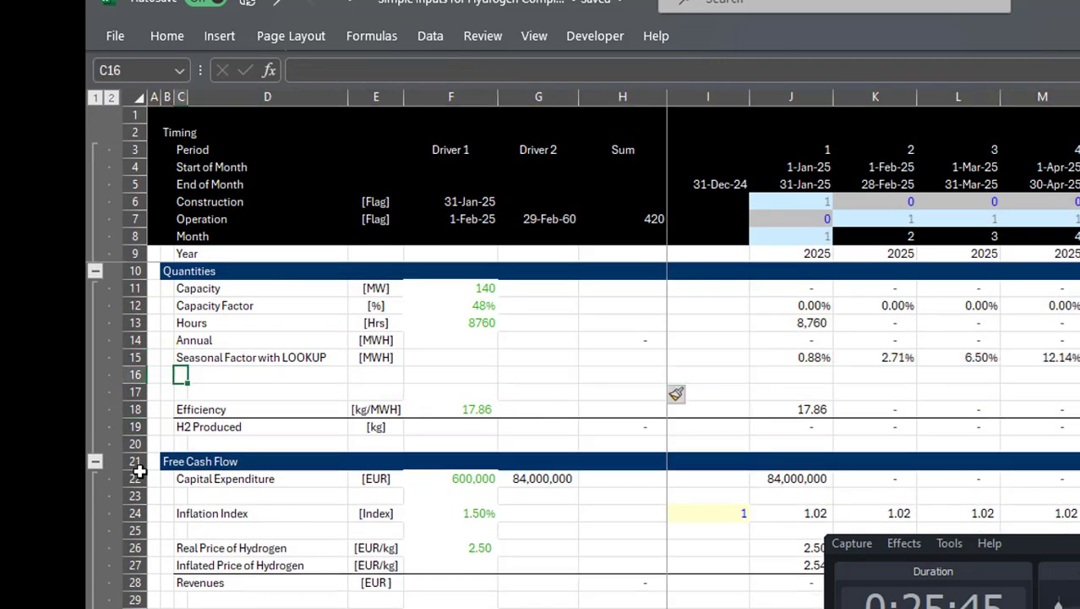
pyautogui.write('Monthly Generation')
pyautogui.press('Right')
pyautogui.press('Right')
pyautogui.hotkey('ctrl', 'd')
# - Enter =J14*J15 for the monthly generation in J16 and fill it right across all periods
pyautogui.press('Right')
pyautogui.press('Right')
pyautogui.press('Right')
pyautogui.press('Right')
pyautogui.press('Right')
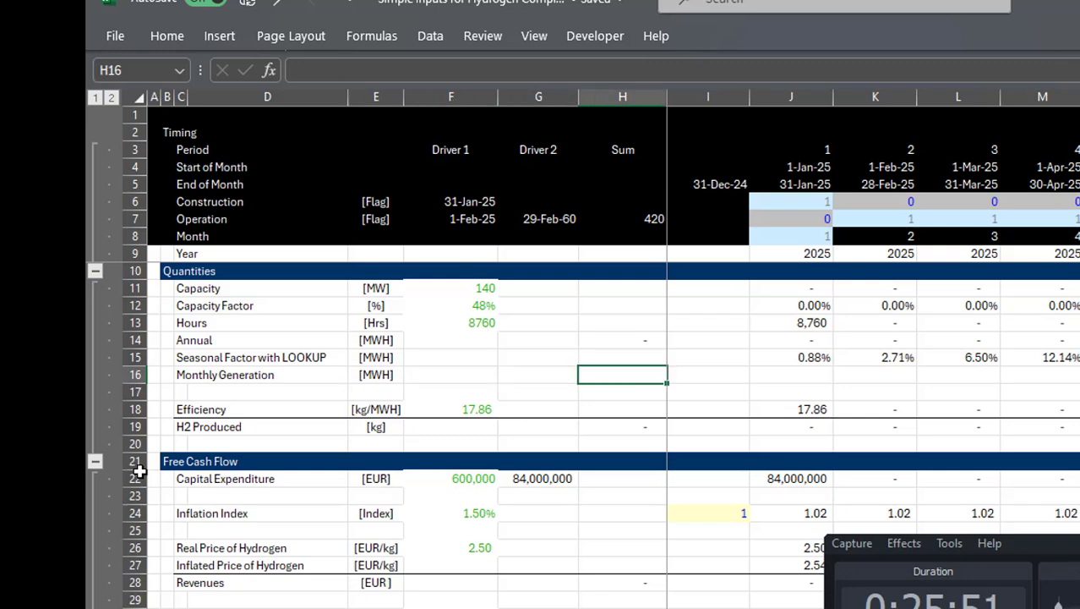
pyautogui.write('=')
pyautogui.press('Up')
pyautogui.press('Up')
pyautogui.write('*')
pyautogui.press('Up')
pyautogui.hotkey('ctrl', 'Return')
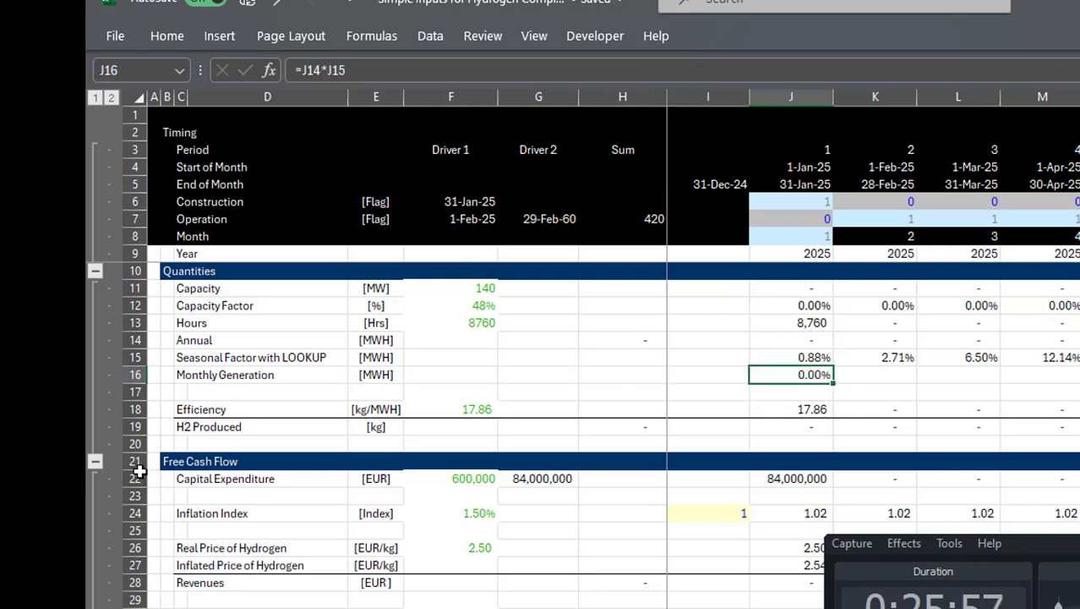
pyautogui.hotkey('ctrl', 'shift', 'Right')
pyautogui.hotkey('ctrl', 'r')
# - Fill the Hours formula in J13 right across all periods
pyautogui.press('Up')
pyautogui.press('Up')
pyautogui.press('Up')
pyautogui.press('F2')
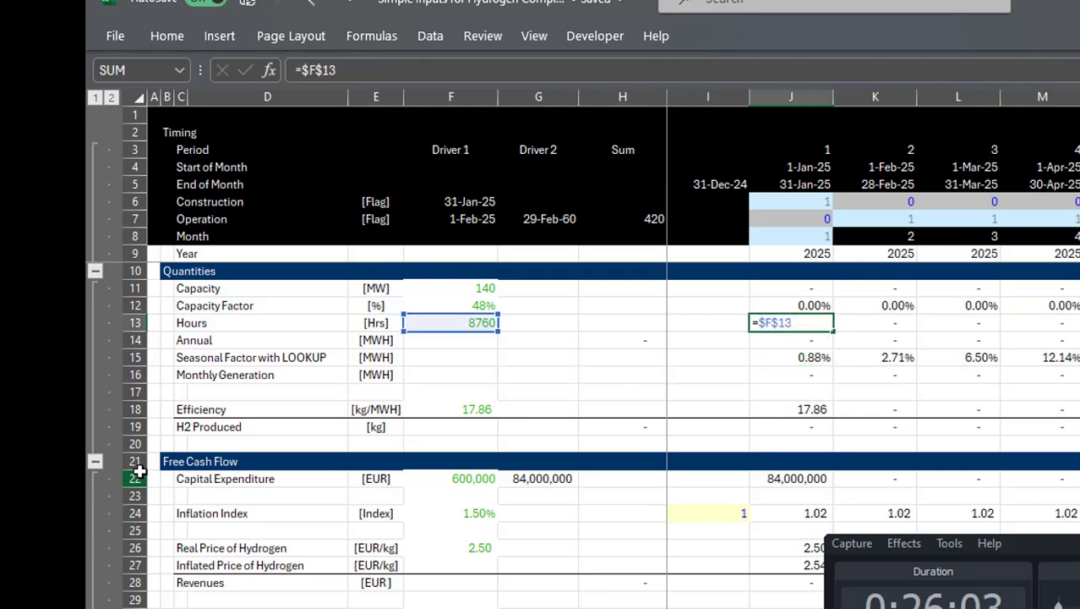
pyautogui.press('Escape')
pyautogui.hotkey('ctrl', 'shift', 'Right')
pyautogui.hotkey('ctrl', 'r')
# - Enter =J11*J12*J13 for the annual generation in J14
pyautogui.press('Down')
pyautogui.write('=J11*J12*J13')
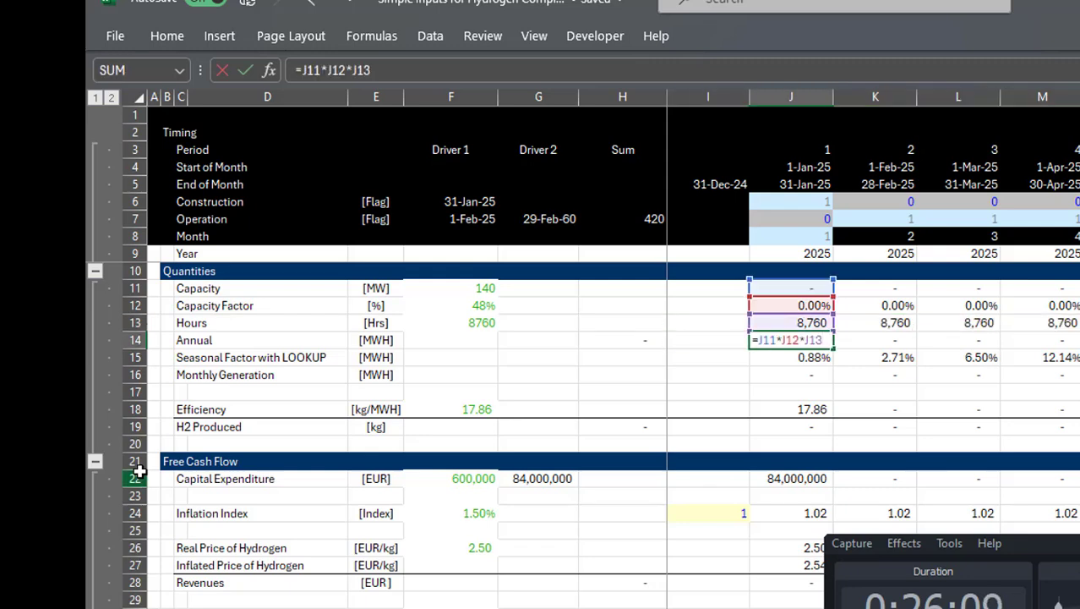
pyautogui.hotkey('ctrl', 'Return')
# - Examine the formulas behind the capacity factor in J12 and the capacity in J11
pyautogui.press('Up')
pyautogui.press('Up')
pyautogui.press('F2')
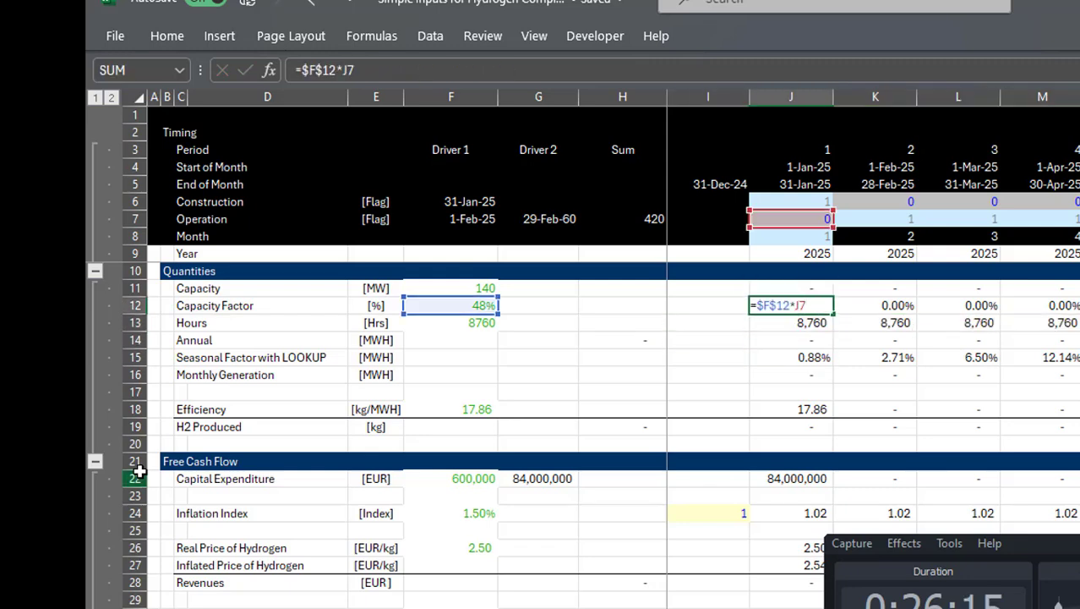
pyautogui.press('Escape')
pyautogui.press('Up')
pyautogui.press('F2')
pyautogui.press('Escape')
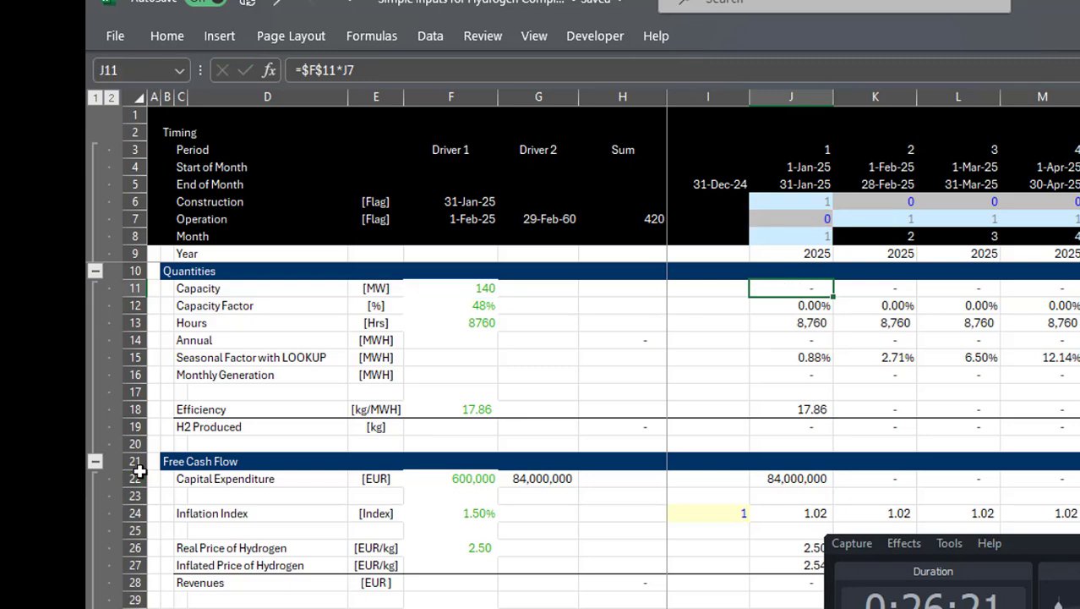
pyautogui.click(366, 36)
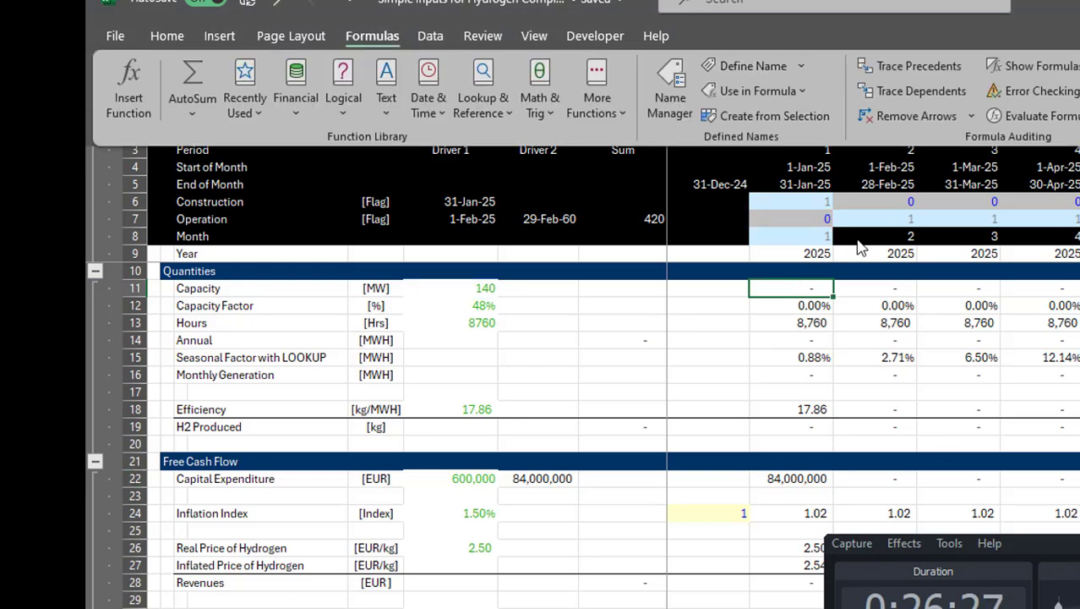
pyautogui.press('F2')
pyautogui.press('Escape')
# - Fill the capacity and capacity factor formulas in J11 and J12 right across all periods
pyautogui.hotkey('ctrl', 'alt', 'r')
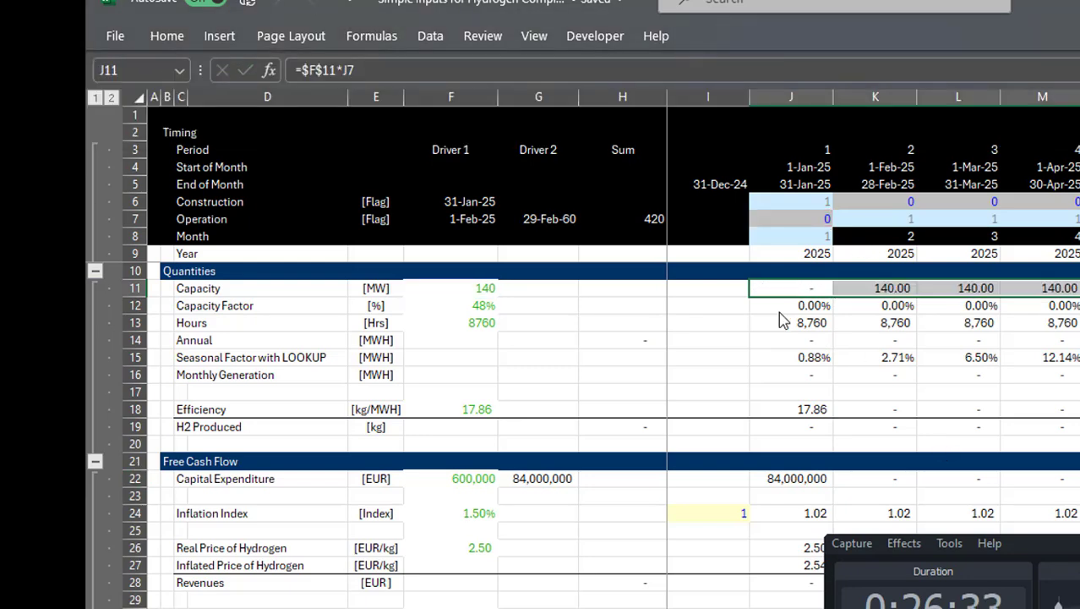
pyautogui.press('Down')
pyautogui.hotkey('ctrl', 'alt', 'r')
# - Change the H2 Produced formula in J19 to =J18*J16 so it uses the monthly generation
pyautogui.press('Down')
pyautogui.press('Down')
pyautogui.press('Down')
pyautogui.press('Down')
pyautogui.press('Down')
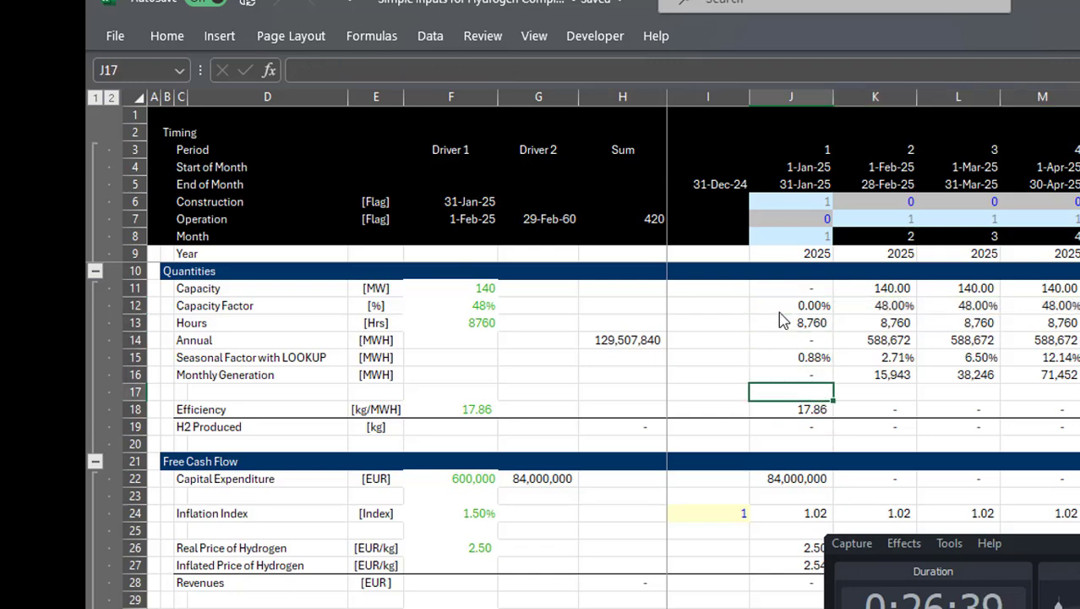
pyautogui.press('F2')
pyautogui.press('Down')
pyautogui.press('Down')
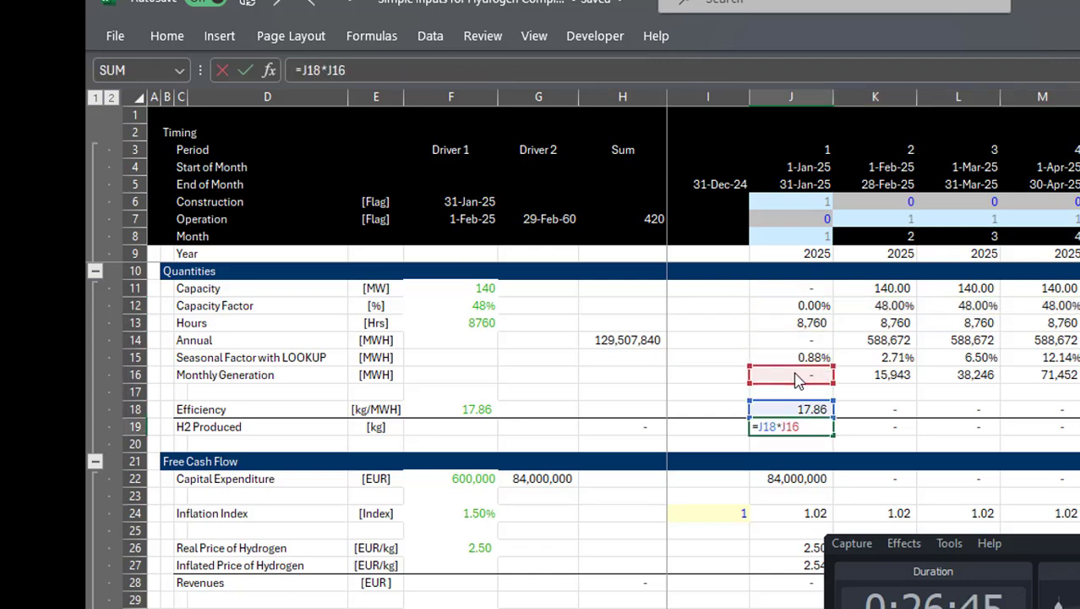
pyautogui.press('Return')
# - Fill the efficiency formula in J18 and the H2 Produced formula in J19 right across all periods
pyautogui.press('Up')
pyautogui.hotkey('ctrl', 'shift', 'Right')
pyautogui.hotkey('ctrl', 'r')
pyautogui.press('Down')
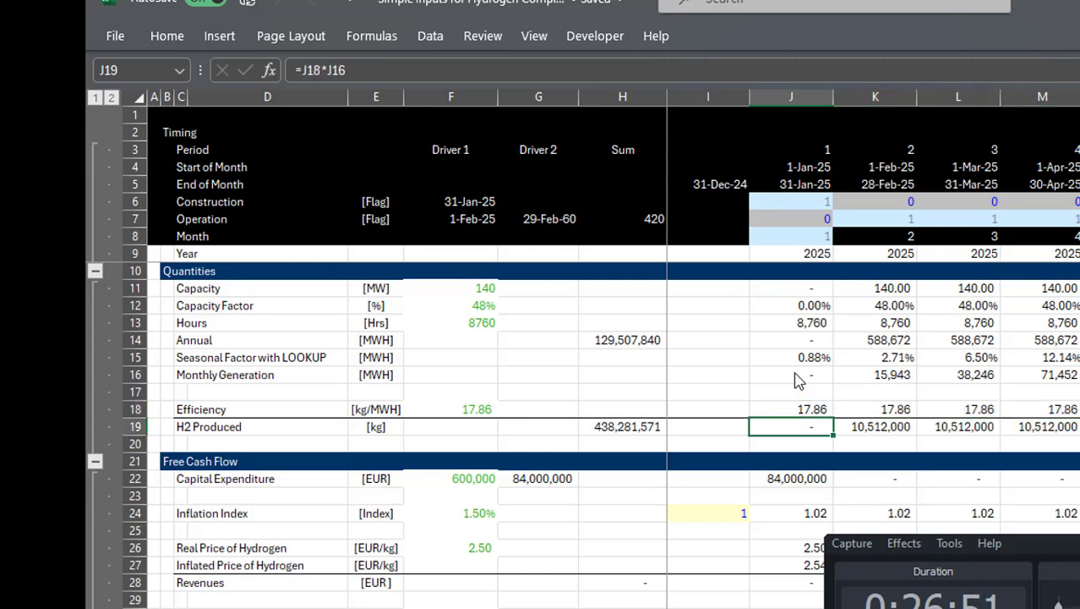
pyautogui.hotkey('ctrl', 'shift', 'Right')
pyautogui.hotkey('ctrl', 'r')
# - Look through the rows of the Free Cash Flow section below the quantities
pyautogui.press('Down')
pyautogui.press('Down')
pyautogui.press('Down')
pyautogui.press('Down')
pyautogui.press('Down')
pyautogui.press('Down')
pyautogui.press('Down')
pyautogui.press('Down')
pyautogui.press('Down')
pyautogui.press('Down')
pyautogui.press('Down')
pyautogui.press('Down')
pyautogui.press('Down')
pyautogui.press('Down')
pyautogui.press('Down')
pyautogui.press('Down')
pyautogui.press('Down')
pyautogui.press('Up')
pyautogui.press('Up')
pyautogui.press('Up')
pyautogui.press('Up')
pyautogui.press('Up')
pyautogui.press('Up')
pyautogui.press('Up')
pyautogui.press('Up')
pyautogui.press('Up')
pyautogui.press('Up')
pyautogui.press('Up')
pyautogui.press('Up')
pyautogui.press('Up')
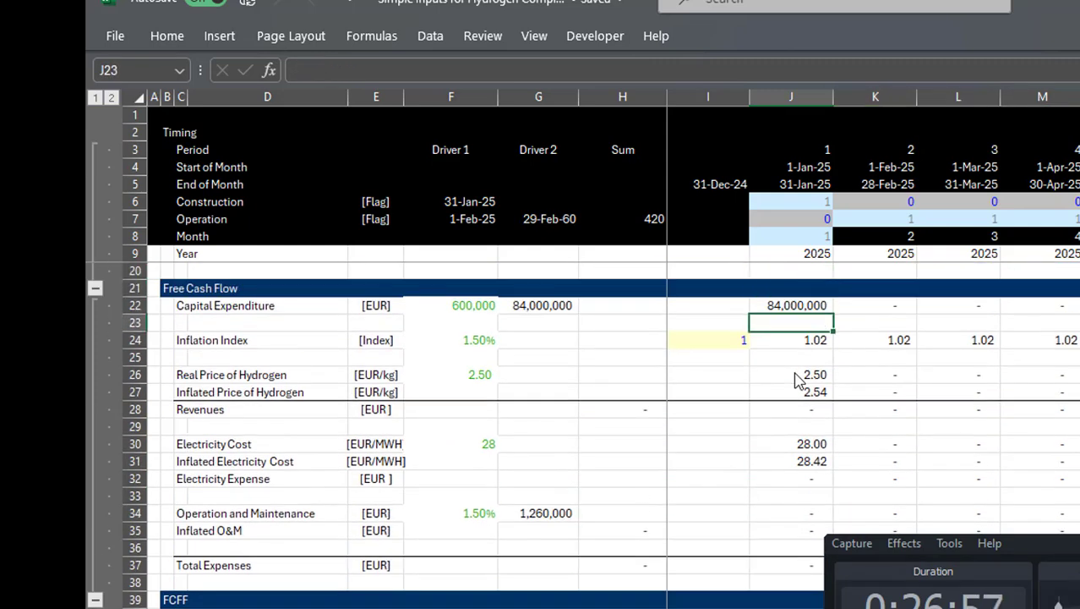
# - Insert a row above the Inflation Index, label it "Annual Inflation Rate" and give it the unit %
pyautogui.press('Down')
pyautogui.hotkey('shift', 'space')
pyautogui.hotkey('ctrl', 'shift', '+')
pyautogui.press('Left')
pyautogui.press('Left')
pyautogui.press('Left')
pyautogui.press('Left')
pyautogui.press('Left')
pyautogui.press('Left')
pyautogui.press('Left')
pyautogui.write('A')
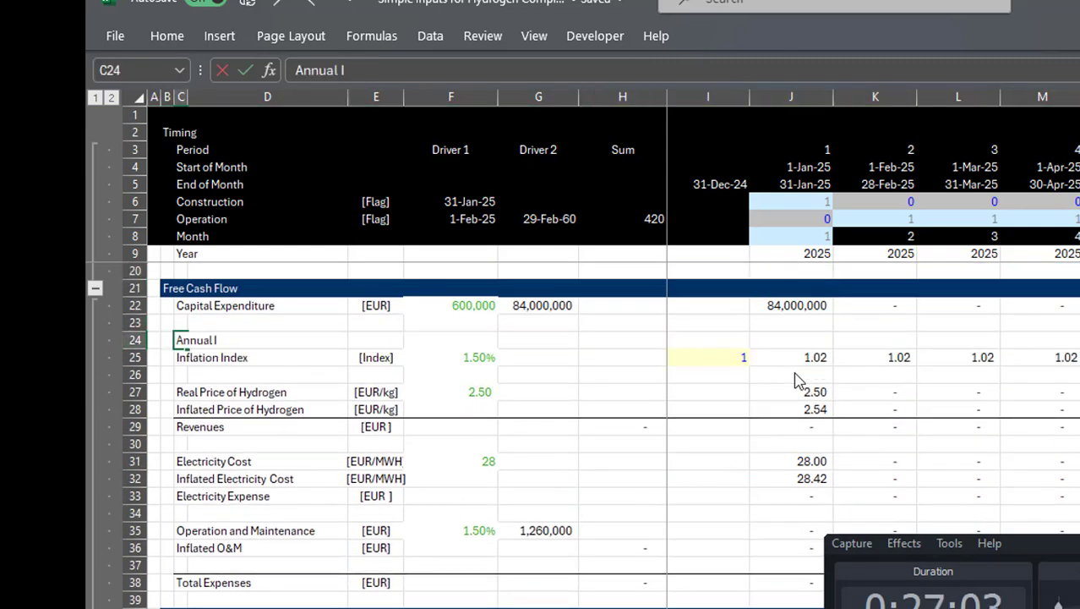
pyautogui.write('nnual Inflation Rate')
pyautogui.press('Tab')
pyautogui.press('Tab')
# - Enter =LOOKUP(J9,InputS!32:32,InputS!40:40) for the annual inflation rate in J24 and fill it right across all periods
pyautogui.press('Right')
pyautogui.press('Right')
pyautogui.press('Right')
pyautogui.press('Right')
pyautogui.press('Right')
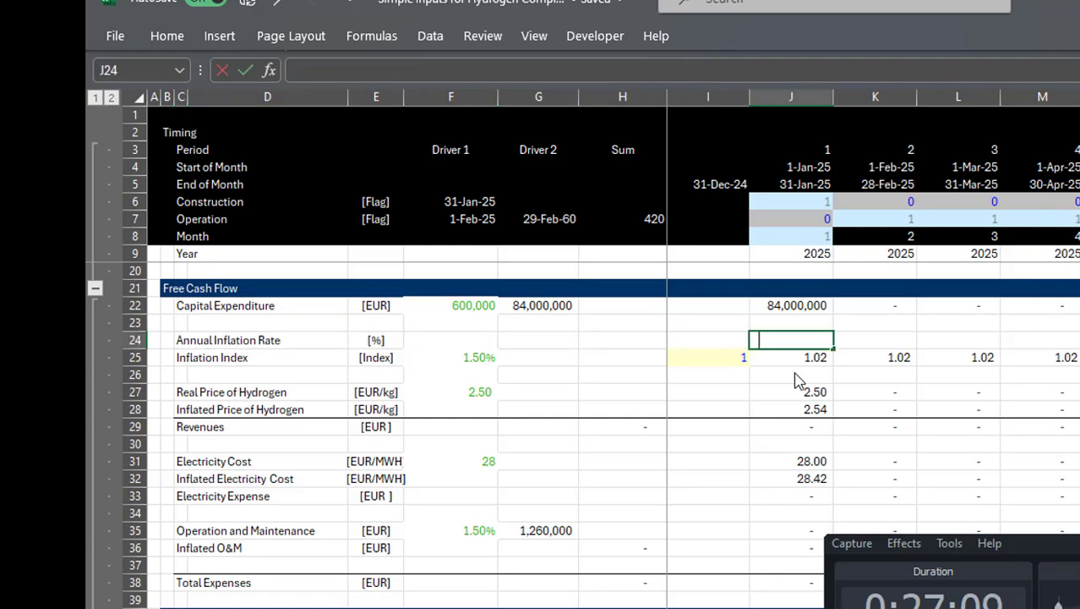
pyautogui.write('=loo')
pyautogui.press('Tab')
pyautogui.write(',')
pyautogui.hotkey('ctrl', 'pageup')
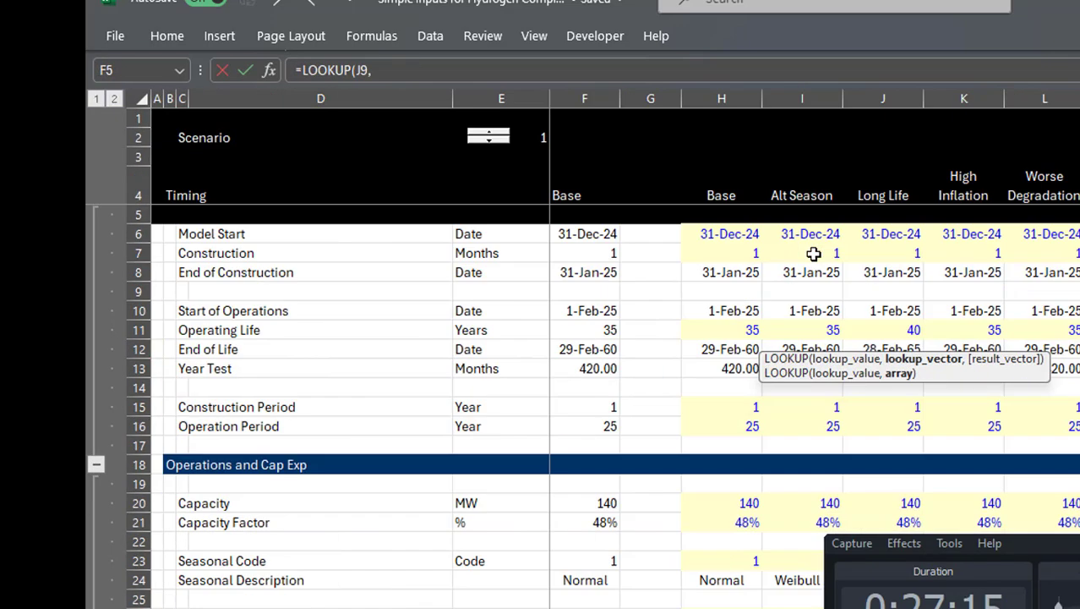
pyautogui.press('pagedown')
pyautogui.press('pageup')
pyautogui.hotkey('ctrl', 'pagedown')
pyautogui.click(363, 390)
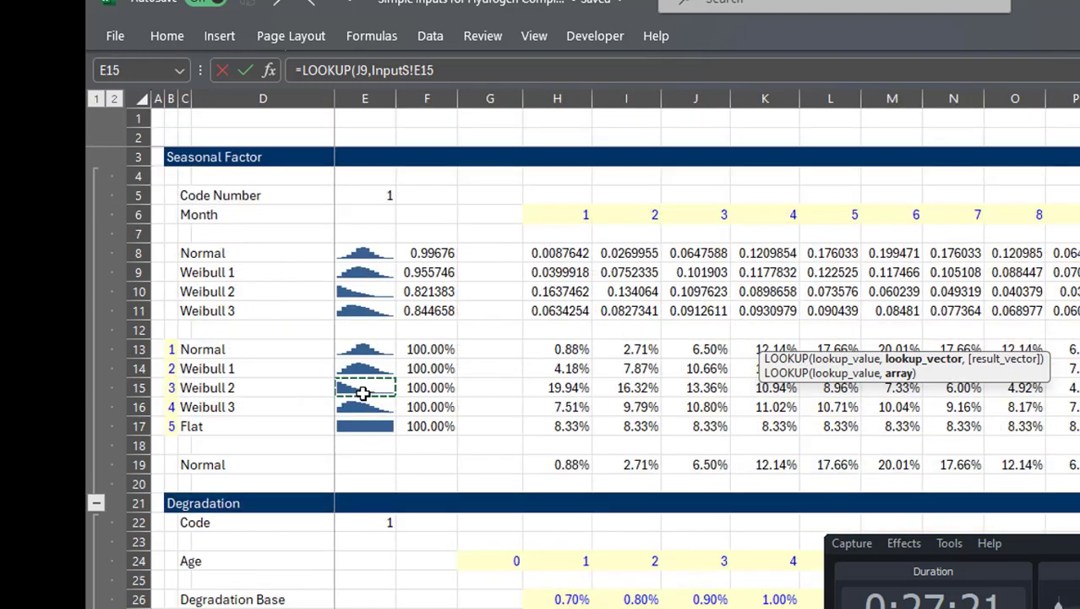
pyautogui.press('pagedown')
pyautogui.scroll(3, 338, 363)
pyautogui.click(138, 256)
pyautogui.write(',')
pyautogui.click(139, 406)
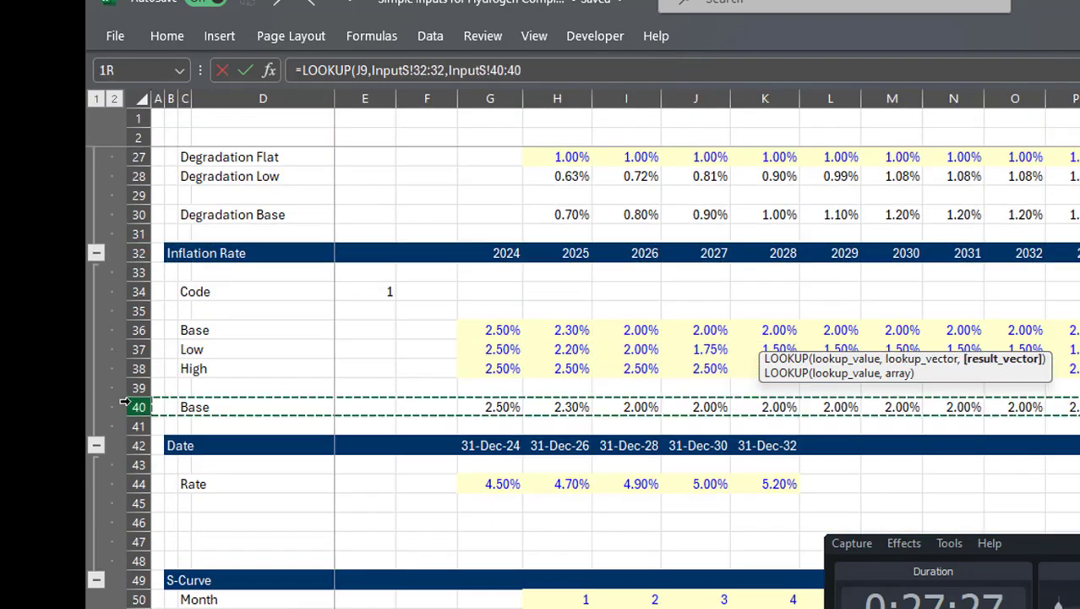
pyautogui.press('Return')
pyautogui.hotkey('ctrl', 'shift', 'Right')
pyautogui.hotkey('ctrl', 'r')
# - Insert a row below the annual inflation rate and label it "Monthly Inflation Rate"
pyautogui.press('Down')
pyautogui.hotkey('shift', 'space')
pyautogui.hotkey('ctrl', 'shift', '+')
pyautogui.press('Left')
pyautogui.press('Left')
pyautogui.press('Left')
pyautogui.press('Left')
pyautogui.press('Left')
pyautogui.press('Left')
pyautogui.press('Left')
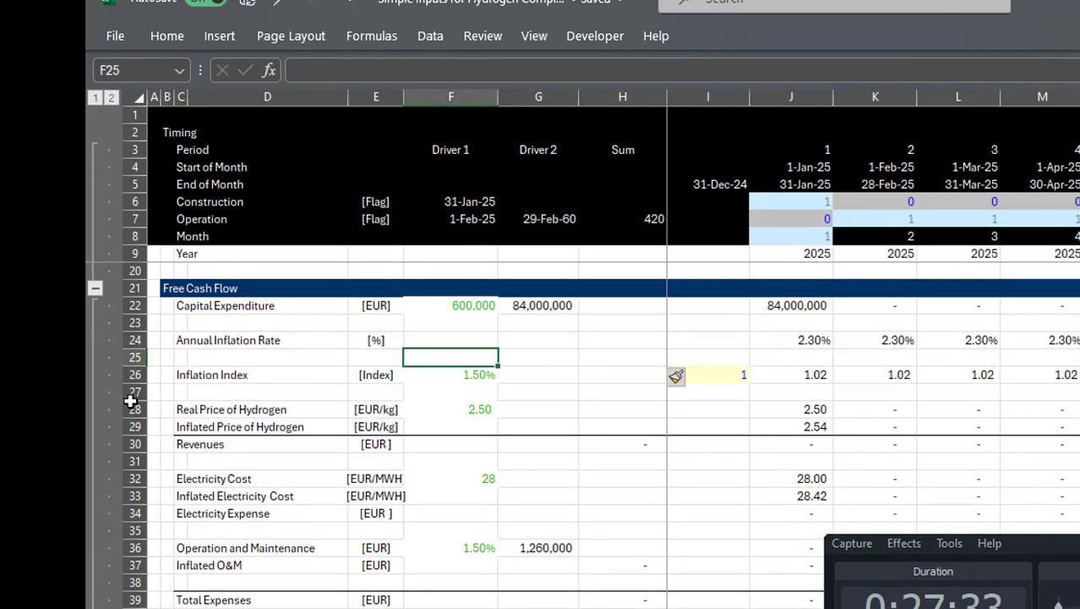
pyautogui.write('Monthly Inflation Rate')
# - Set the units to % p.a. for the annual inflation rate and % p.m. for the monthly inflation rate
pyautogui.press('Up')
pyautogui.press('Right')
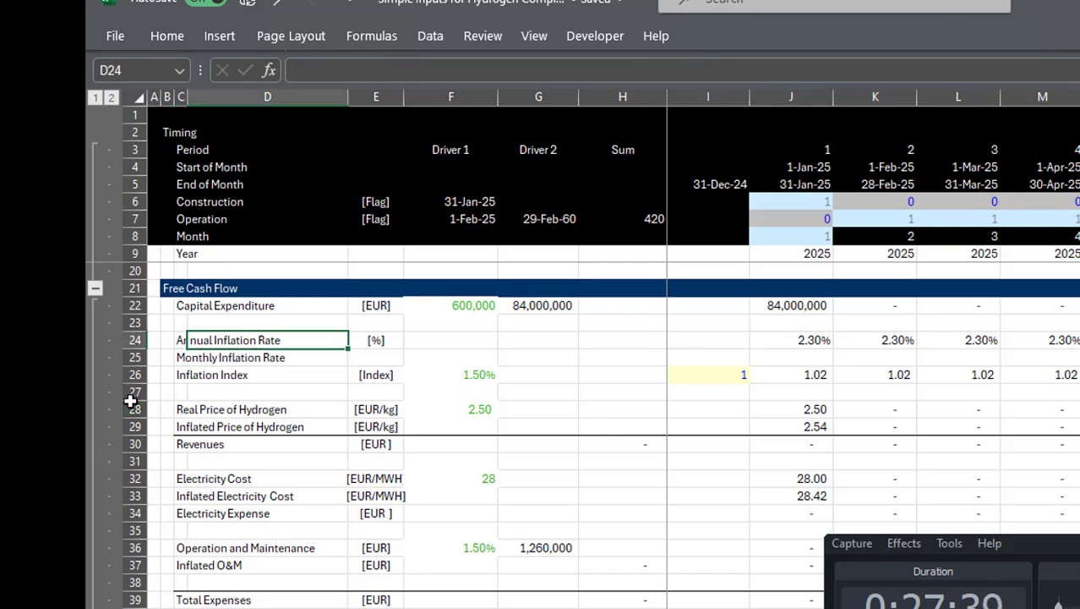
pyautogui.press('Right')
pyautogui.write('%')
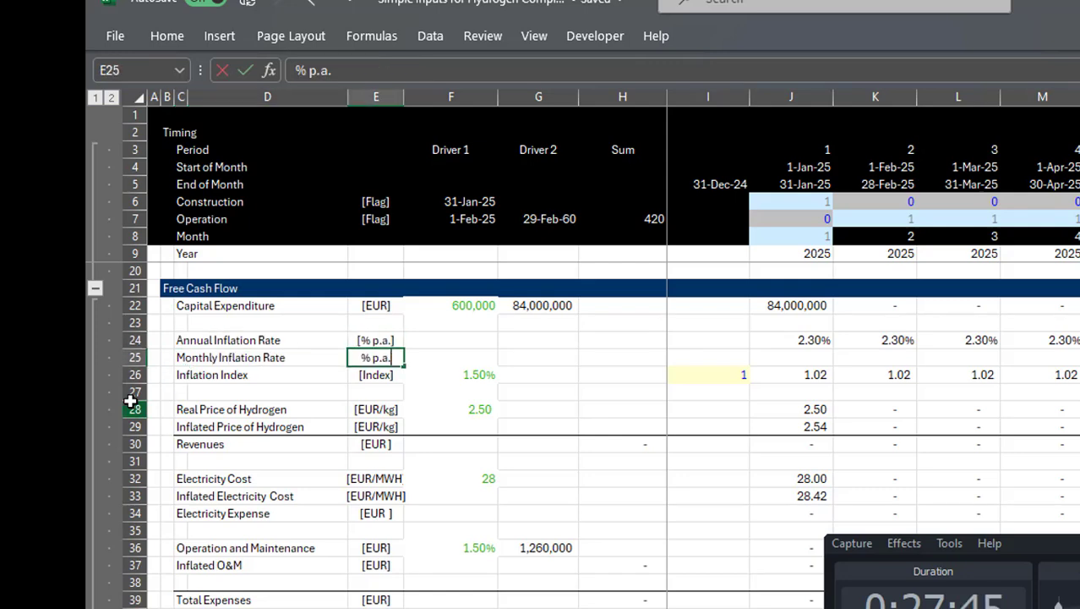
pyautogui.press('Up')
# - Enter =(1+J24)^(1/12)-1 for the monthly inflation rate in J25
pyautogui.press('Right')
pyautogui.press('Right')
pyautogui.press('Right')
pyautogui.press('Right')
pyautogui.press('Right')
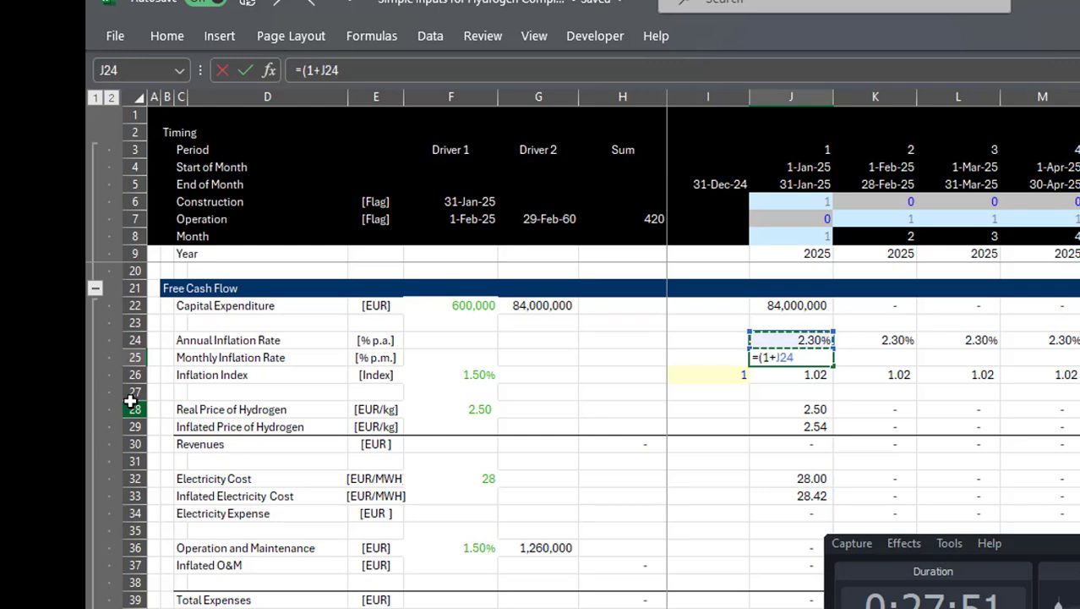
pyautogui.write('=(1+J24)^(1/12)-1')
pyautogui.press('Return')
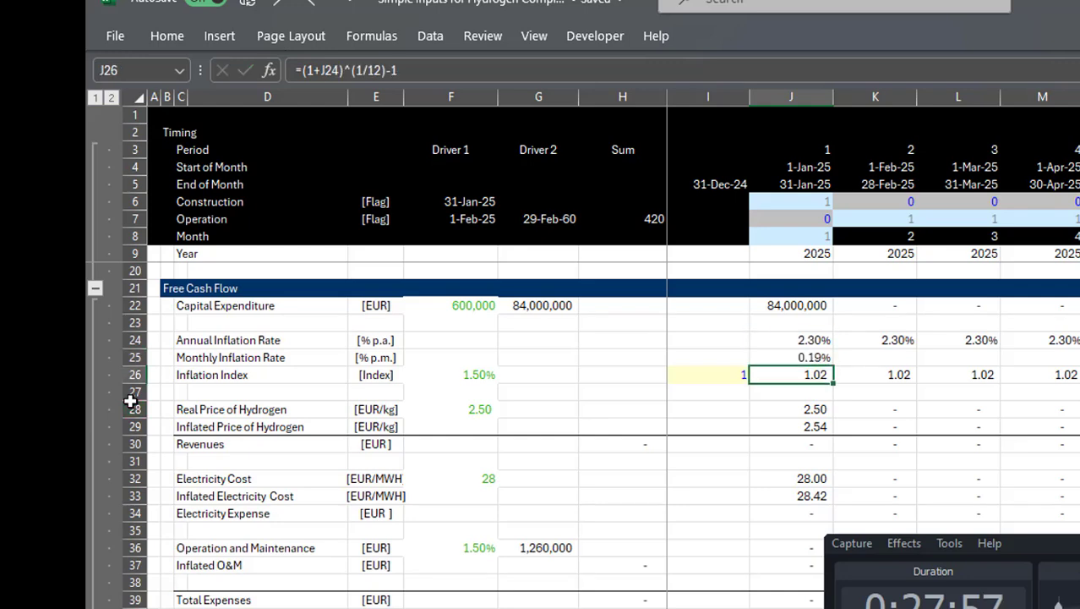
# - Fill the monthly inflation rate in J25 right across all periods
pyautogui.hotkey('ctrl', 'shift', 'r')
pyautogui.press('Right')
pyautogui.press('Right')
pyautogui.press('Right')
pyautogui.press('Right')
pyautogui.press('Right')
pyautogui.press('Right')
pyautogui.press('Right')
pyautogui.press('Right')
pyautogui.press('Right')
pyautogui.press('Right')
pyautogui.press('Right')
pyautogui.press('Right')
pyautogui.press('Right')
pyautogui.press('Right')
pyautogui.press('Right')
pyautogui.press('Right')
pyautogui.press('Right')
pyautogui.press('Right')
pyautogui.press('Right')
pyautogui.press('Right')
pyautogui.press('Left')
pyautogui.press('Left')
pyautogui.press('Left')
pyautogui.press('Left')
pyautogui.press('Left')
pyautogui.press('Left')
pyautogui.press('Left')
pyautogui.press('Left')
pyautogui.press('Left')
pyautogui.press('Left')
pyautogui.press('Left')
pyautogui.press('Left')
pyautogui.press('Left')
pyautogui.press('Left')
pyautogui.press('Left')
pyautogui.press('Left')
pyautogui.press('Left')
pyautogui.press('Left')
pyautogui.press('Left')
pyautogui.press('Left')
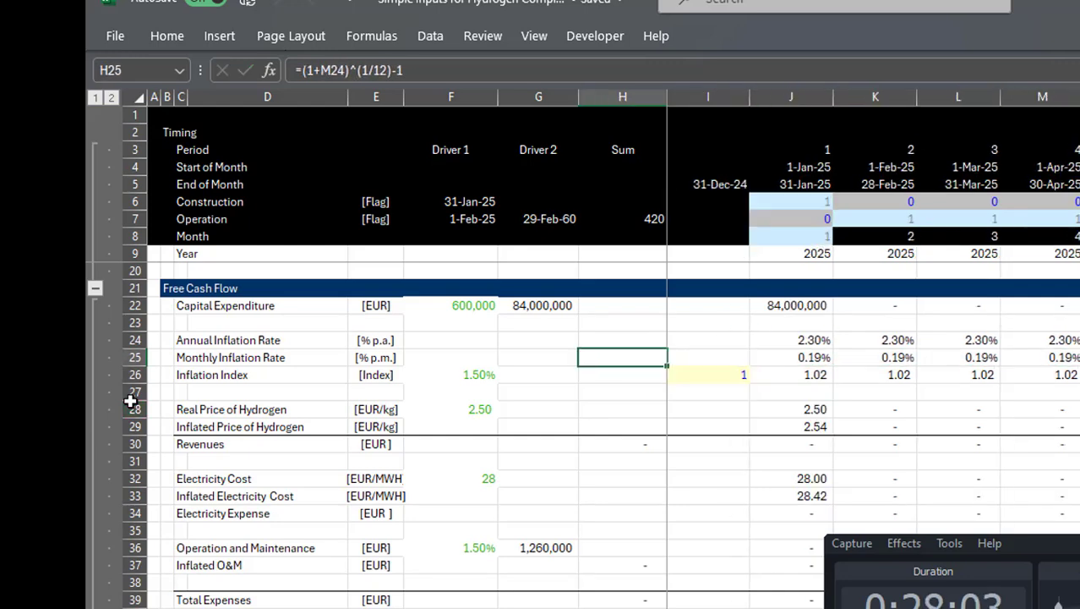
# - Extend the Quantities rows, down to H2 Produced, right from column HV through the remaining periods
pyautogui.press('Right')
pyautogui.press('Right')
pyautogui.hotkey('ctrl', 'Right')
pyautogui.press('Up')
pyautogui.press('Up')
pyautogui.press('Up')
pyautogui.press('Up')
pyautogui.press('Up')
pyautogui.press('Up')
pyautogui.press('Up')
pyautogui.press('Up')
pyautogui.press('Up')
pyautogui.press('Up')
pyautogui.press('Up')
pyautogui.press('Up')
pyautogui.press('Up')
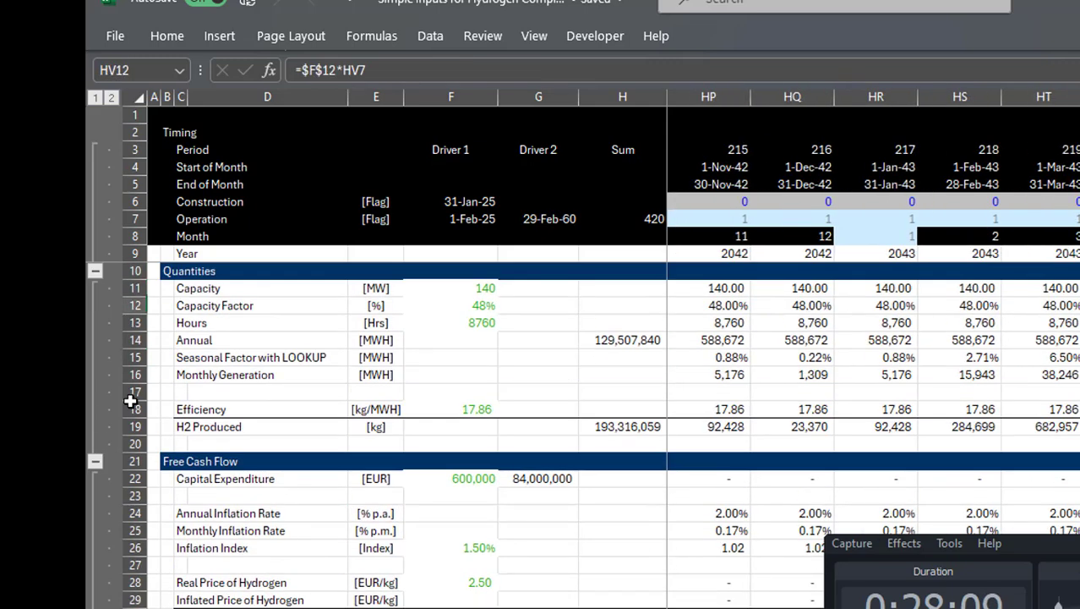
pyautogui.scroll(-3, 131, 401)
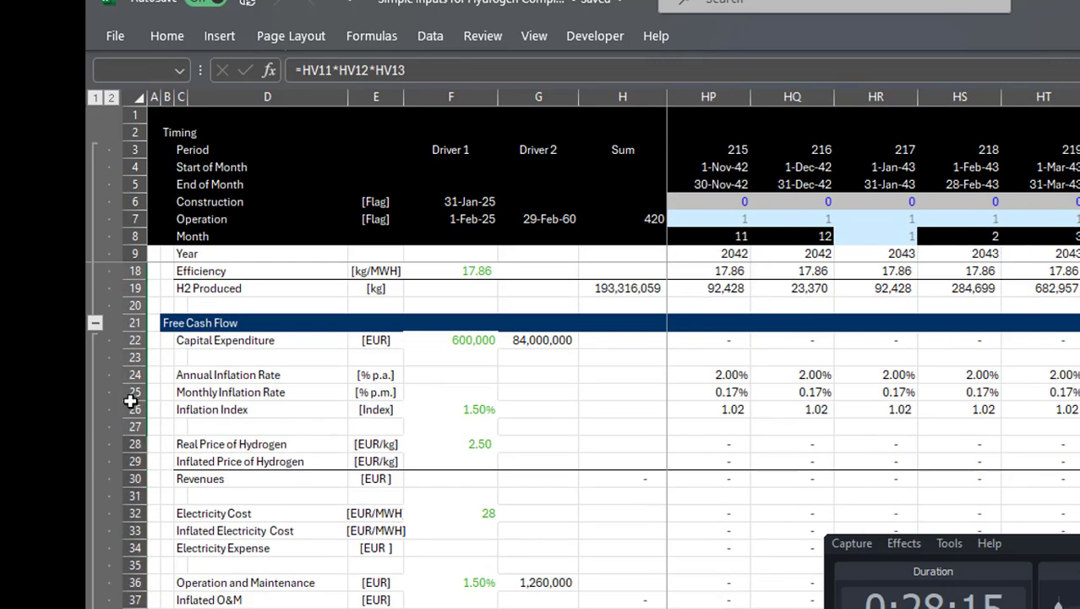
pyautogui.press('Left')
pyautogui.hotkey('ctrl', 'shift', 'r')
# - Fill the Real Price of Hydrogen formula in J28 right across all periods
pyautogui.click(270, 479)
pyautogui.press('Right')
pyautogui.press('Right')
pyautogui.press('Right')
pyautogui.press('Right')
pyautogui.press('Right')
pyautogui.press('Down')
pyautogui.press('Down')
pyautogui.press('Down')
pyautogui.press('Down')
pyautogui.press('Down')
pyautogui.press('Down')
pyautogui.press('Down')
pyautogui.press('Down')
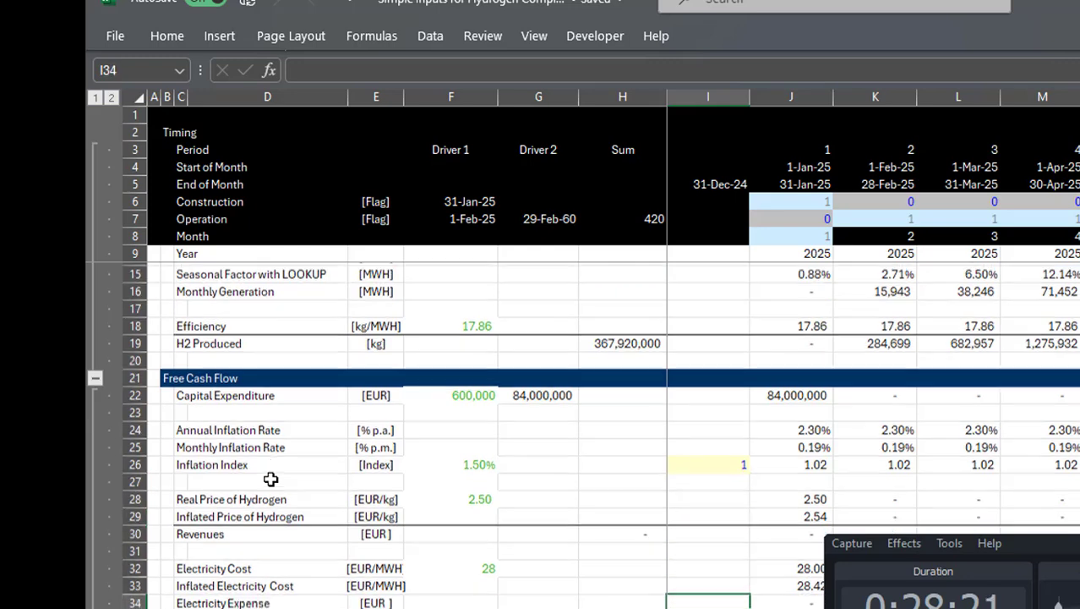
pyautogui.press('Down')
pyautogui.press('Down')
pyautogui.press('Down')
pyautogui.press('Down')
pyautogui.click(873, 431)
pyautogui.press('Left')
pyautogui.press('F2')
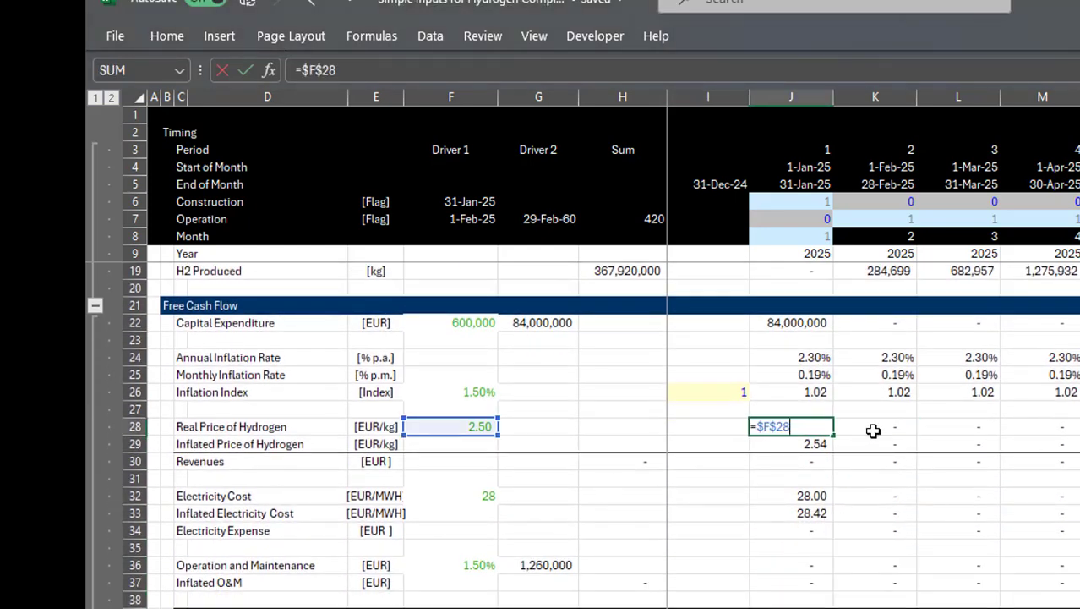
pyautogui.press('Escape')
pyautogui.hotkey('ctrl', 'shift', 'r')
# - Change the inflation index in J26 to =I26*(1+J25) and fill it right across all periods
pyautogui.press('Down')
pyautogui.press('Up')
pyautogui.press('Up')
pyautogui.press('Up')
pyautogui.press('F2')
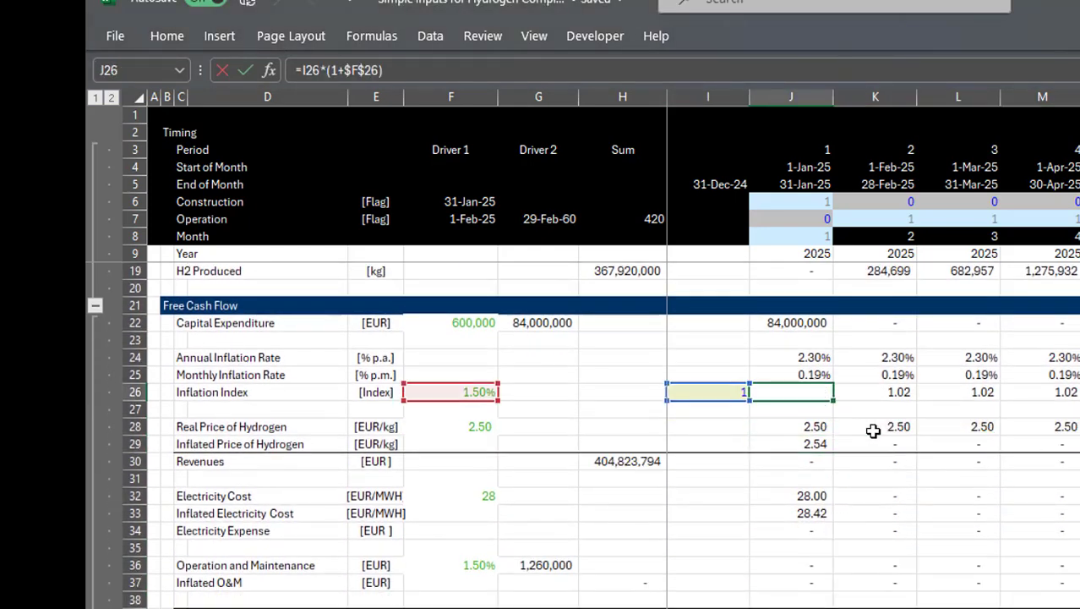
pyautogui.press('BackSpace')
pyautogui.press('BackSpace')
pyautogui.press('BackSpace')
pyautogui.press('BackSpace')
pyautogui.press('BackSpace')
pyautogui.click(802, 375)
pyautogui.press('Return')
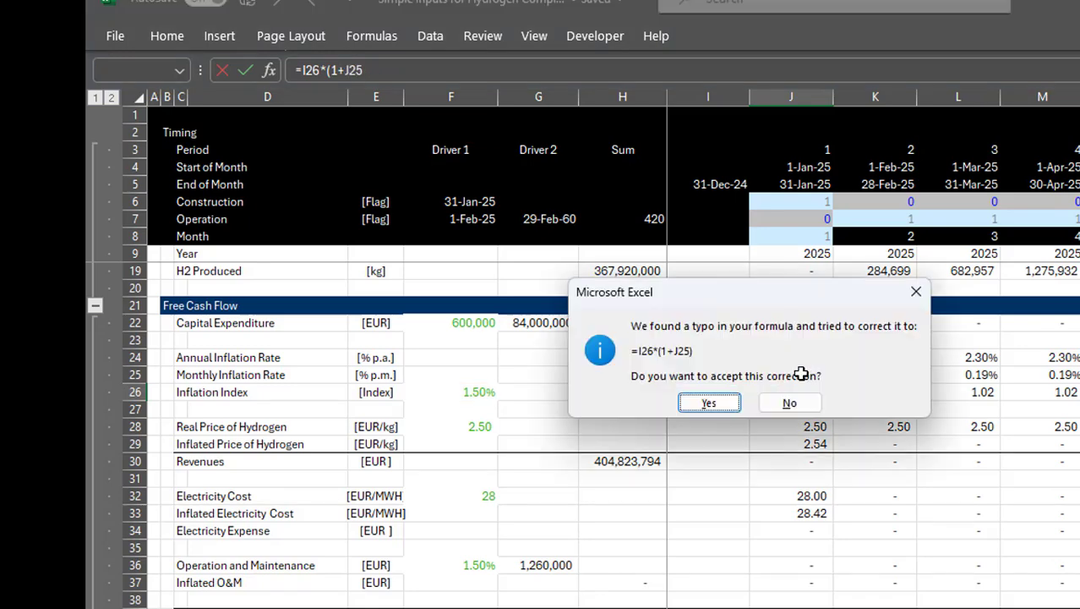
pyautogui.press('Return')
pyautogui.hotkey('ctrl', 'shift', 'r')
# - Fill the Inflated Price of Hydrogen and Revenues formulas in J29 and J30 right across all periods
pyautogui.press('Down')
pyautogui.press('Down')
pyautogui.press('Down')
pyautogui.hotkey('ctrl', 'shift', 'r')
pyautogui.press('Down')
pyautogui.press('Down')
pyautogui.press('Down')
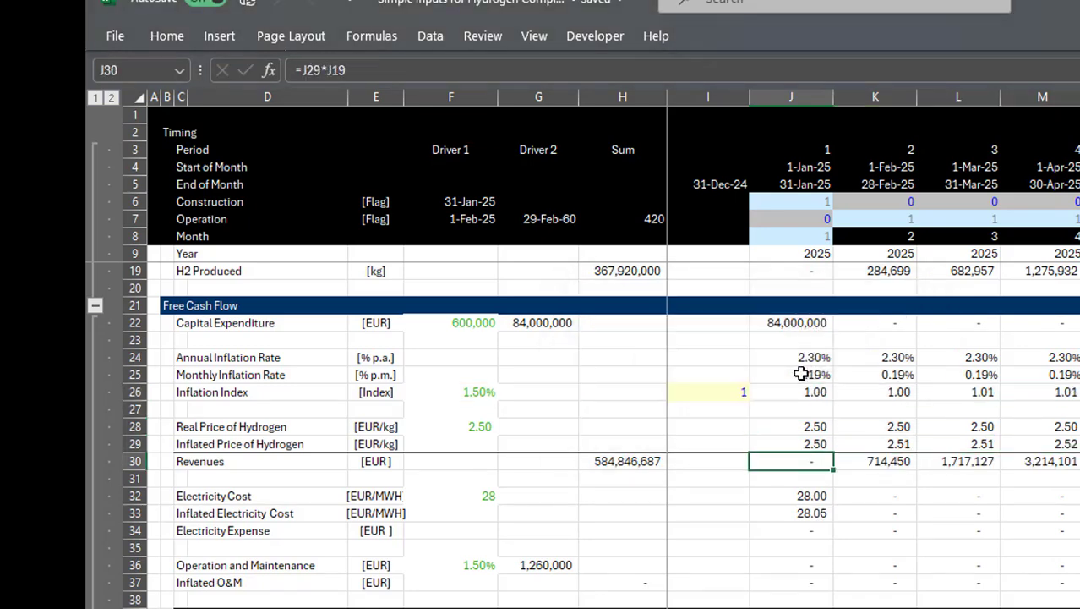
pyautogui.hotkey('ctrl', 'shift', 'r')
# - Fill the electricity cost, inflated electricity cost and electricity expense rows, 32 to 34, right across all periods
pyautogui.hotkey('ctrl', 'Right')
pyautogui.press('Right')
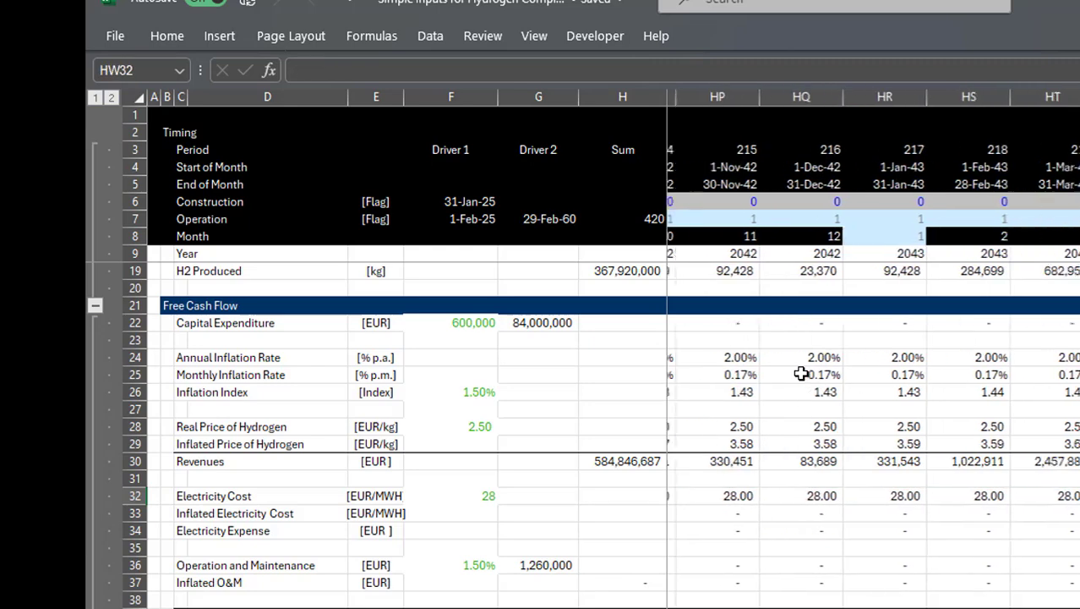
pyautogui.press('Left')
pyautogui.press('Left')
pyautogui.press('Left')
pyautogui.press('Home')
pyautogui.press('Right')
pyautogui.press('Down')
pyautogui.hotkey('ctrl', 'shift', 'r')
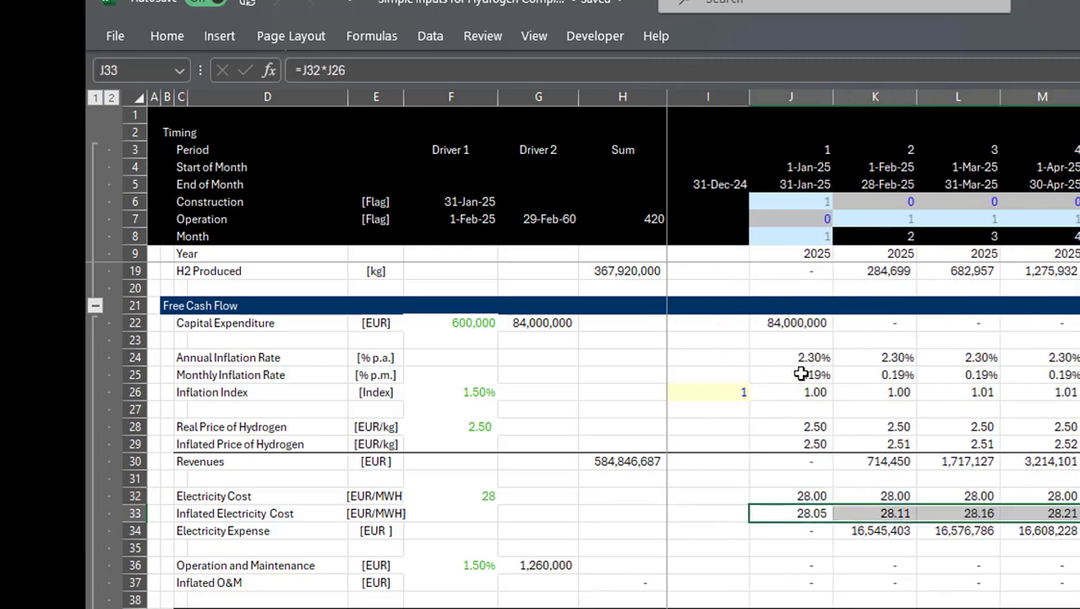
pyautogui.press('Down')
pyautogui.hotkey('ctrl', 'shift', 'r')
# - Convert the Operation and Maintenance driver in G36 to a monthly amount by dividing =F36*G22 by the months named range
pyautogui.press('Down')
pyautogui.press('Down')
pyautogui.scroll(-1, 801, 373)
pyautogui.press('Left')
pyautogui.press('Left')
pyautogui.press('Left')
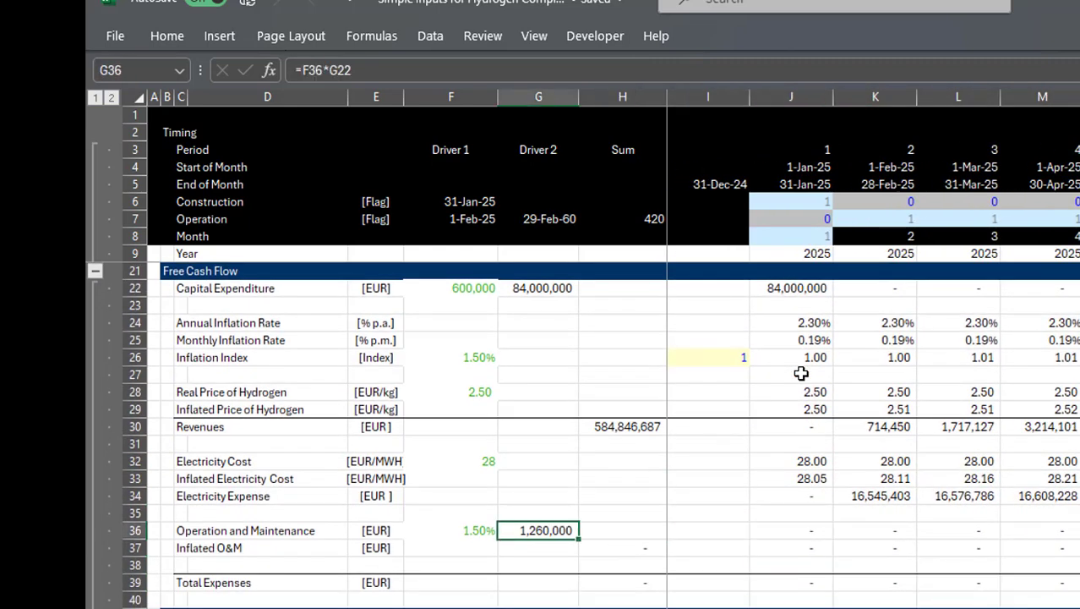
pyautogui.press('F2')
pyautogui.write('/mon')
pyautogui.press('Tab')
pyautogui.press('Tab')
# - Fill the Operation and Maintenance and Inflated O&M formulas in J36 and J37 right across all periods
pyautogui.press('Right')
pyautogui.press('Right')
pyautogui.press('F2')
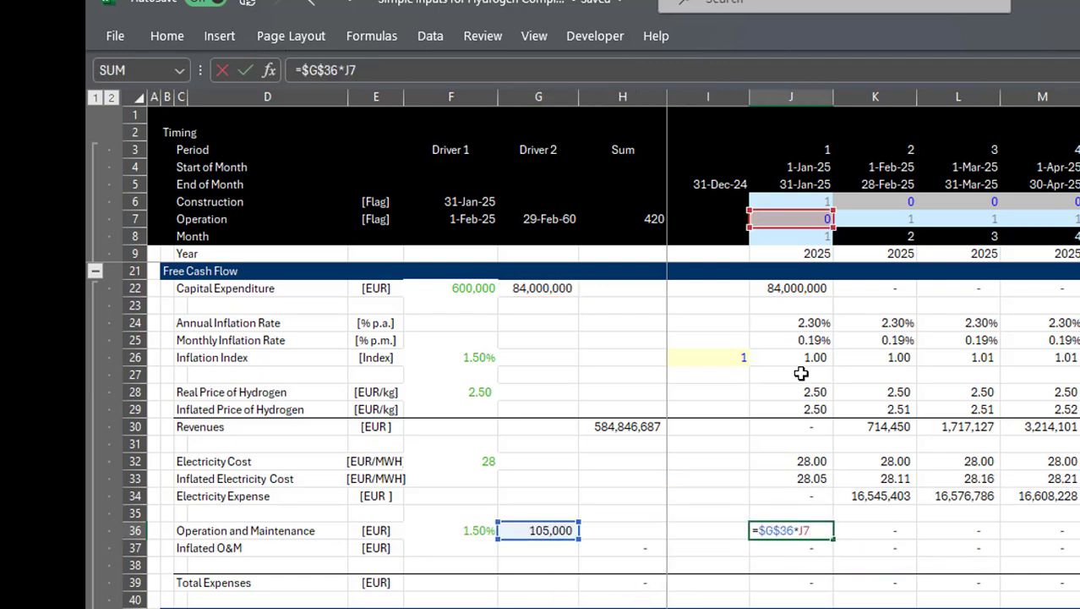
pyautogui.press('Escape')
pyautogui.hotkey('ctrl', 'shift', 'r')
pyautogui.press('Down')
pyautogui.press('F2')
pyautogui.press('Escape')
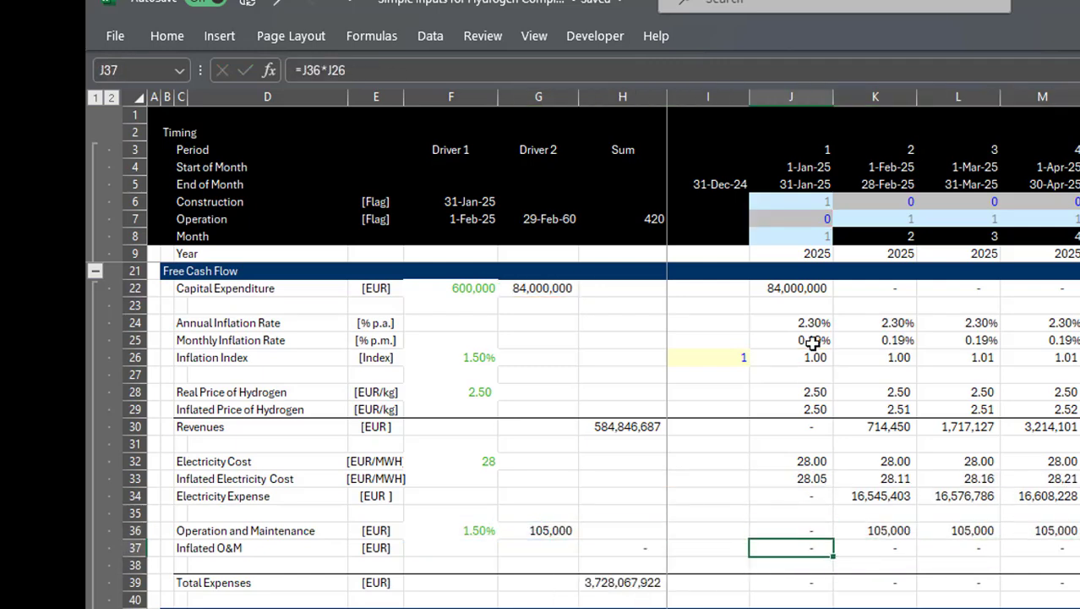
pyautogui.hotkey('ctrl', 'shift', 'r')
# - Fill the Total Expenses formula =J37+J34 in J39 right across all periods
pyautogui.press('Down')
pyautogui.press('Down')
pyautogui.press('Down')
pyautogui.scroll(-1, 807, 355)
pyautogui.press('Up')
pyautogui.press('F2')
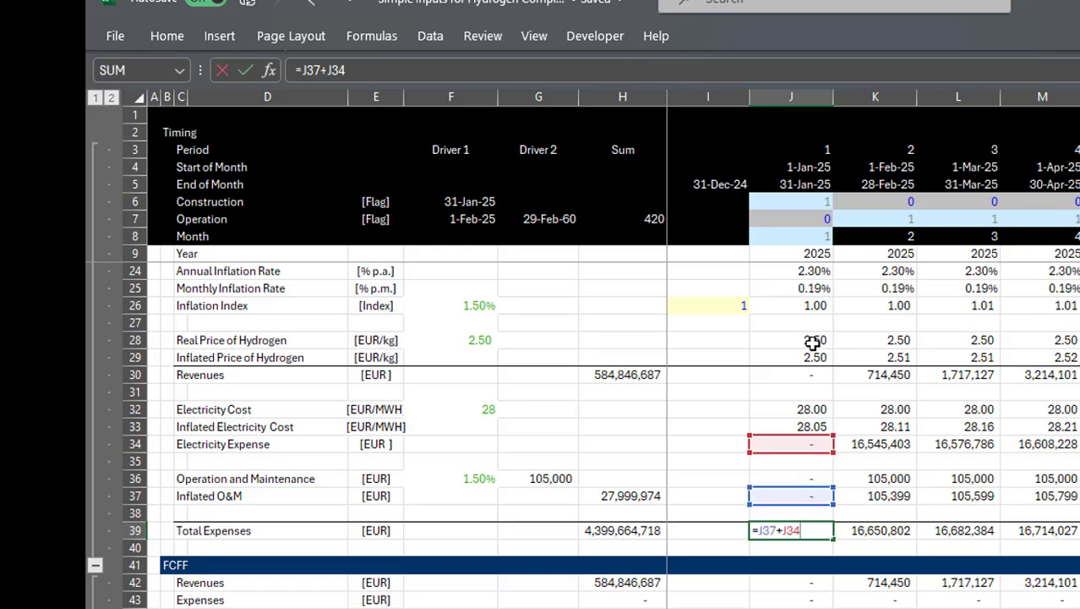
pyautogui.press('Escape')
pyautogui.hotkey('ctrl', 'shift', 'r')
# - Fill the FCFF Revenues and Expenses formulas in J42 and J43 right across all periods
pyautogui.press('Down')
pyautogui.press('Down')
pyautogui.press('Down')
pyautogui.press('Down')
pyautogui.scroll(-1, 805, 338)
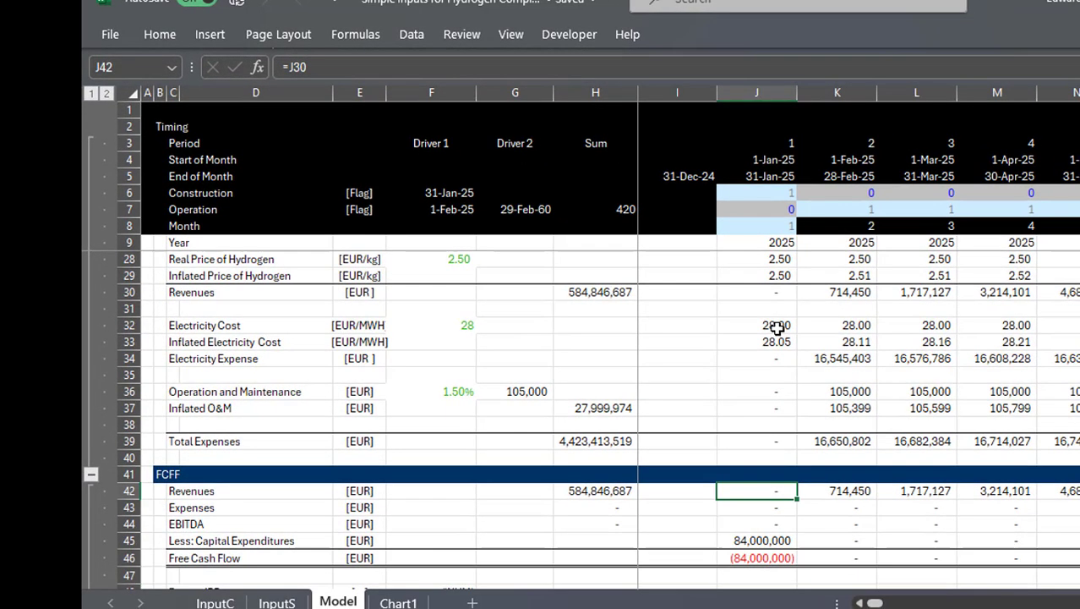
pyautogui.hotkey('ctrl', 'shift', 'r')
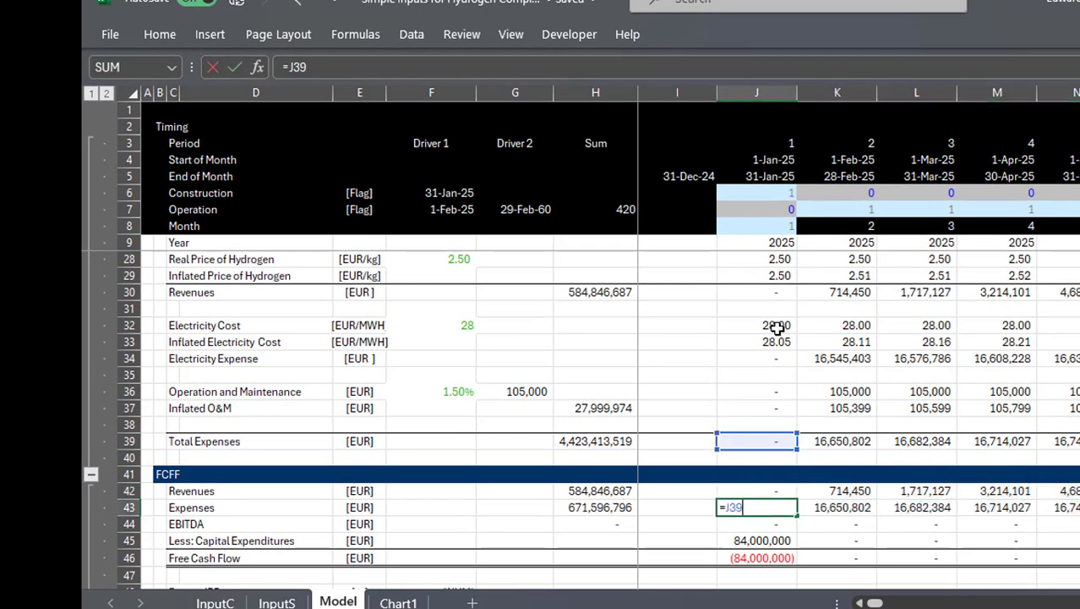
pyautogui.hotkey('ctrl', 'Return')
pyautogui.hotkey('ctrl', 'shift', 'r')
pyautogui.press('Up')
pyautogui.press('Right')
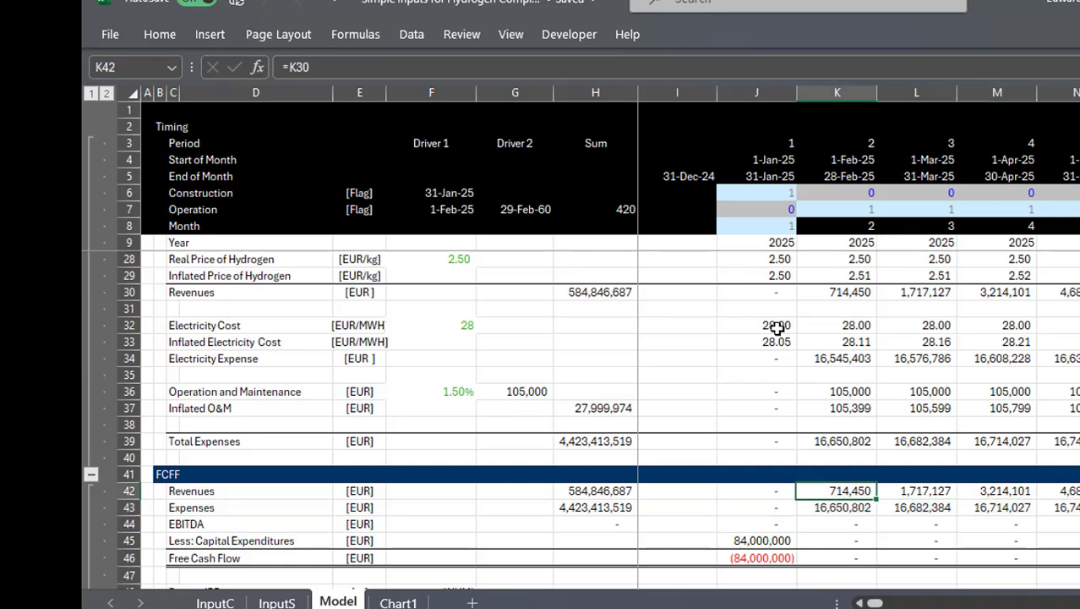
pyautogui.press('Up')
pyautogui.press('Up')
pyautogui.press('Up')
pyautogui.press('Left')
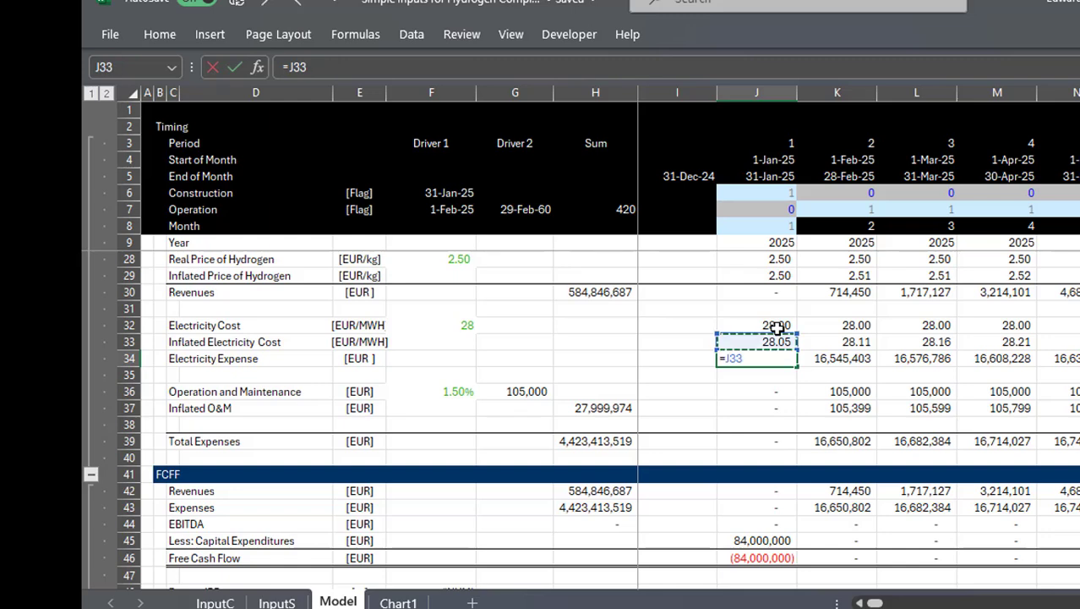
pyautogui.hotkey('ctrl', 'Up')
pyautogui.hotkey('ctrl', 'Up')
pyautogui.hotkey('ctrl', 'Up')
pyautogui.hotkey('ctrl', 'Up')
pyautogui.hotkey('ctrl', 'Up')
pyautogui.hotkey('ctrl', 'Up')
pyautogui.press('Down')
pyautogui.press('Down')
pyautogui.press('Down')
pyautogui.press('Escape')
pyautogui.press('Up')
pyautogui.press('Up')
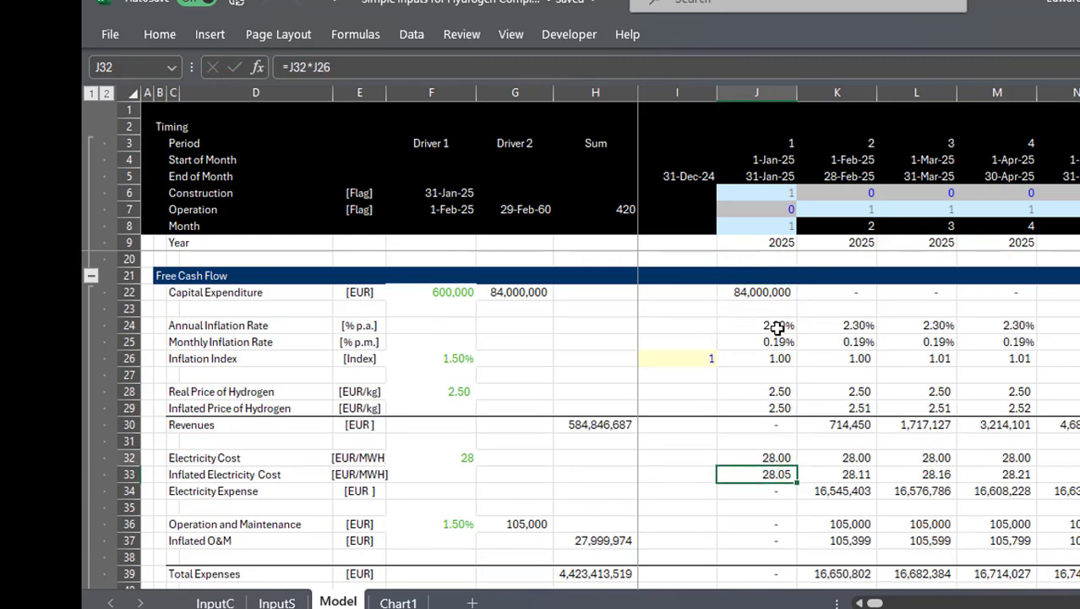
# - Enter the Electricity Expense formula in J34 as Inflated Electricity Cost times Monthly Generation and fill it right across the periods
pyautogui.hotkey('ctrl', 'Up')
pyautogui.hotkey('ctrl', 'Up')
pyautogui.hotkey('ctrl', 'Up')
pyautogui.hotkey('ctrl', 'Up')
pyautogui.hotkey('ctrl', 'Up')
pyautogui.hotkey('ctrl', 'Up')
pyautogui.hotkey('ctrl', 'Up')
pyautogui.hotkey('ctrl', 'Up')
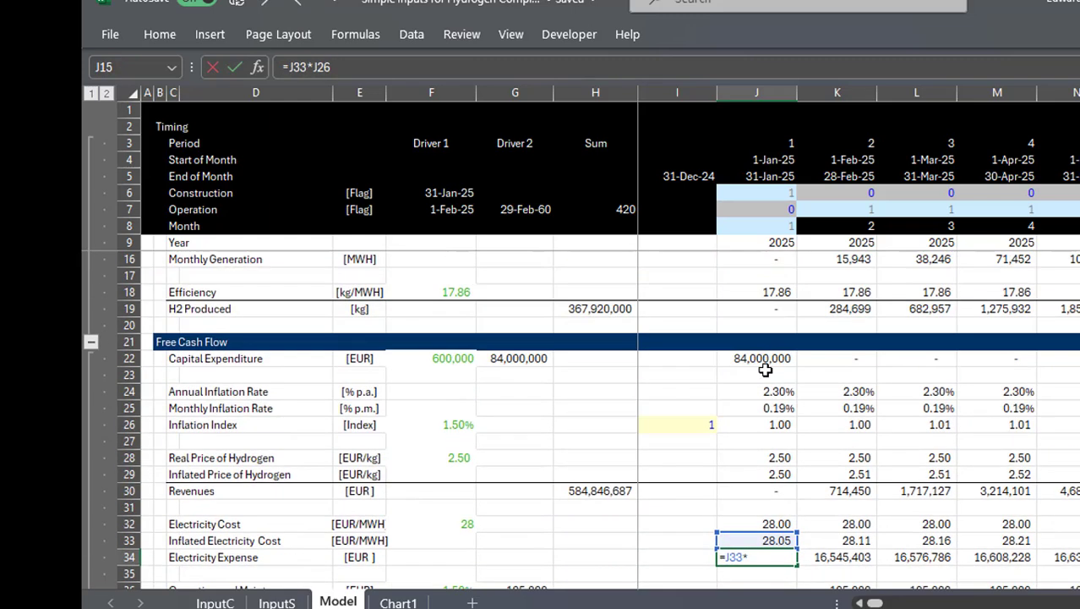
pyautogui.press('Down')
pyautogui.press('Down')
pyautogui.hotkey('ctrl', 'Return')
# - Try to calculate the Project IRR in F48 with XIRR, using cash flows J46:HV46 and the matching End of Month dates in row 5
pyautogui.press('Down')
pyautogui.press('Down')
pyautogui.press('Down')
pyautogui.press('Down')
pyautogui.press('Down')
pyautogui.press('Down')
pyautogui.press('Down')
pyautogui.press('Down')
pyautogui.press('Down')
pyautogui.press('Down')
pyautogui.press('Down')
pyautogui.press('Down')
pyautogui.press('Down')
pyautogui.press('Down')
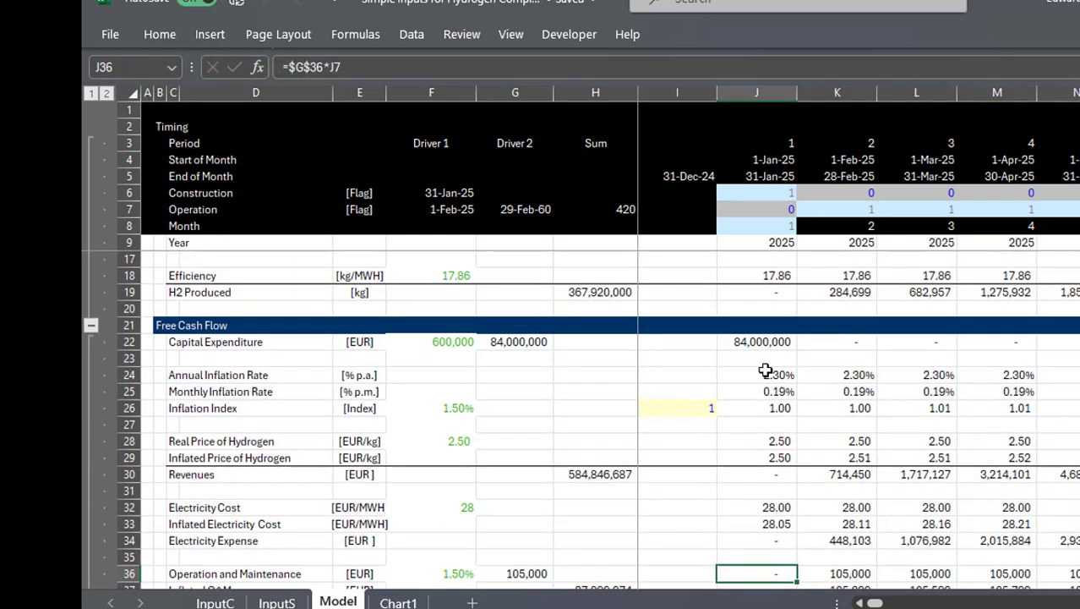
pyautogui.press('Left')
pyautogui.press('Left')
pyautogui.press('Left')
pyautogui.press('Left')
pyautogui.press('F2')
pyautogui.press('Escape')
pyautogui.write('=xirr(J46')
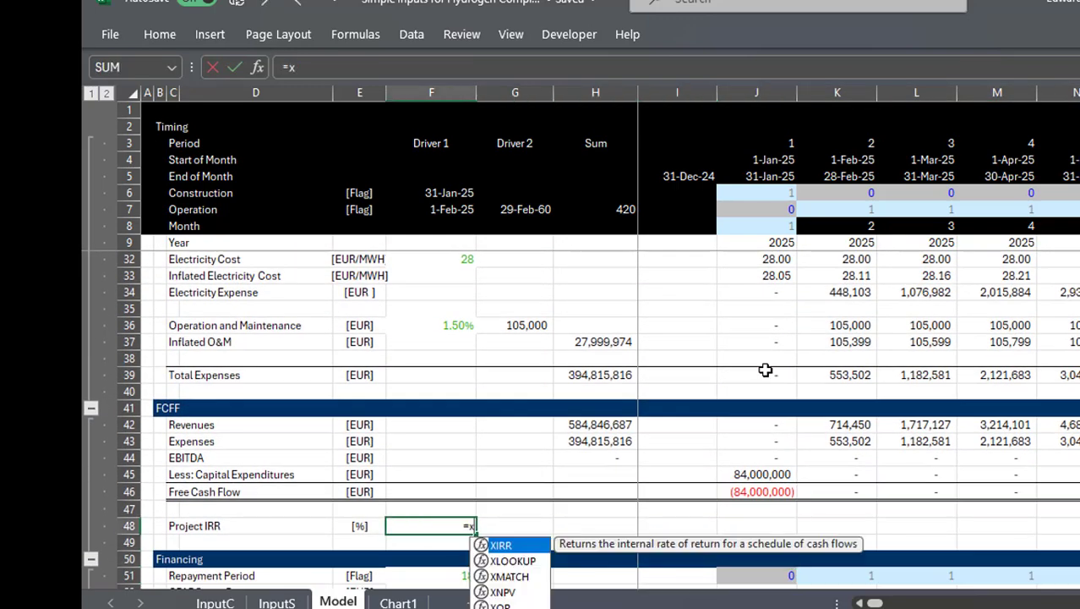
pyautogui.hotkey('ctrl', 'shift', 'Right')
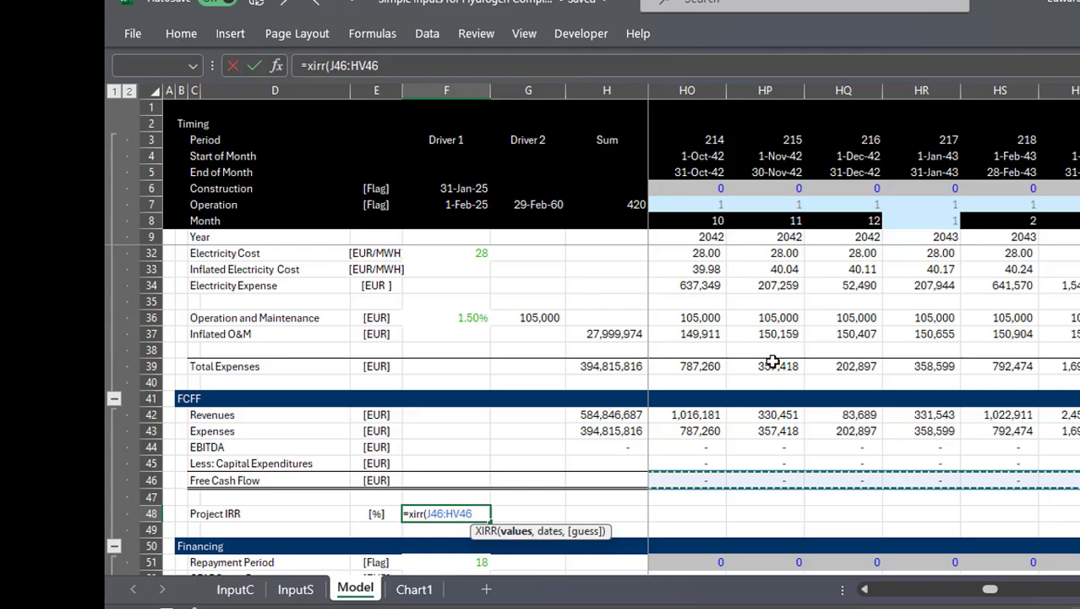
pyautogui.write(',')
pyautogui.press('Right')
pyautogui.press('Right')
pyautogui.press('Right')
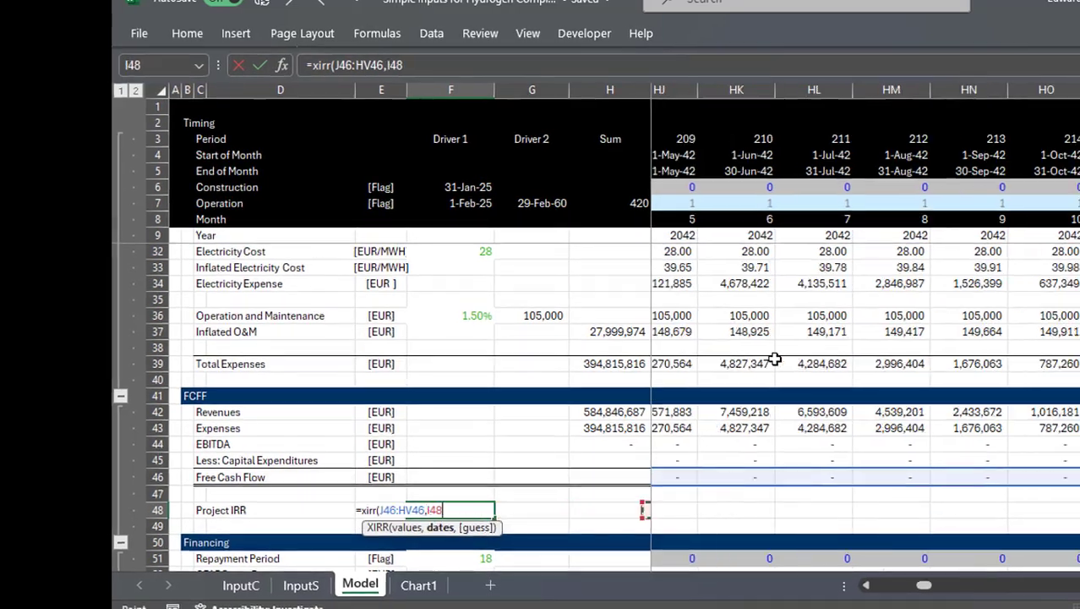
pyautogui.click(773, 171)
pyautogui.hotkey('ctrl', 'shift', 'Right')
pyautogui.press('Return')
# - Fill the FCFF EBITDA formula in J44 right across the periods
pyautogui.press('Up')
pyautogui.press('Up')
pyautogui.press('Up')
pyautogui.press('Right')
pyautogui.press('Right')
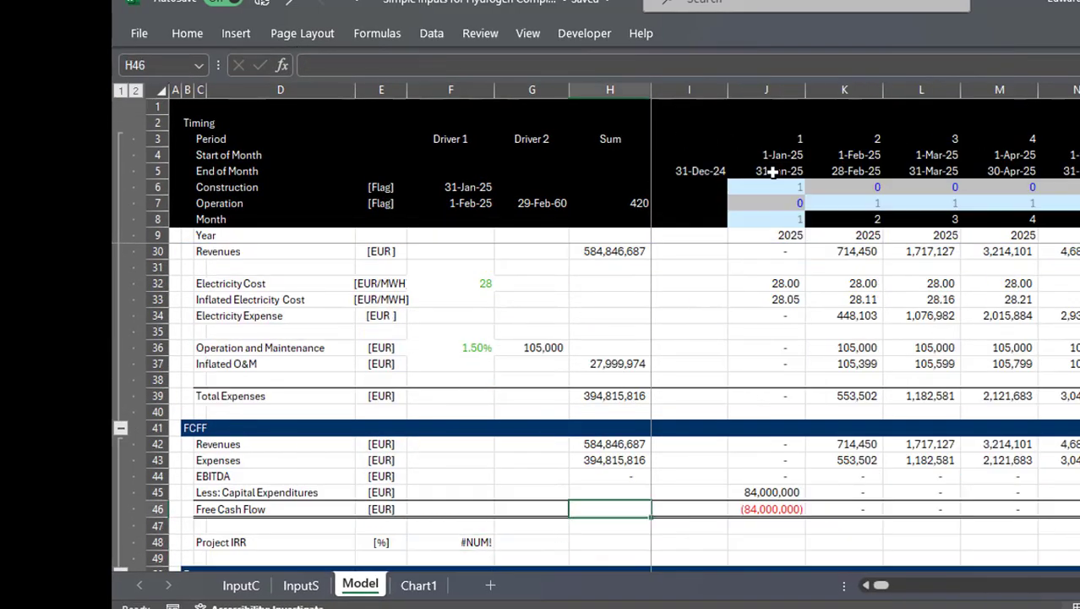
pyautogui.press('Up')
pyautogui.press('Up')
pyautogui.press('Right')
pyautogui.press('Right')
pyautogui.press('Down')
pyautogui.press('Down')
pyautogui.hotkey('ctrl', 'shift', 'Right')
pyautogui.press('Right')
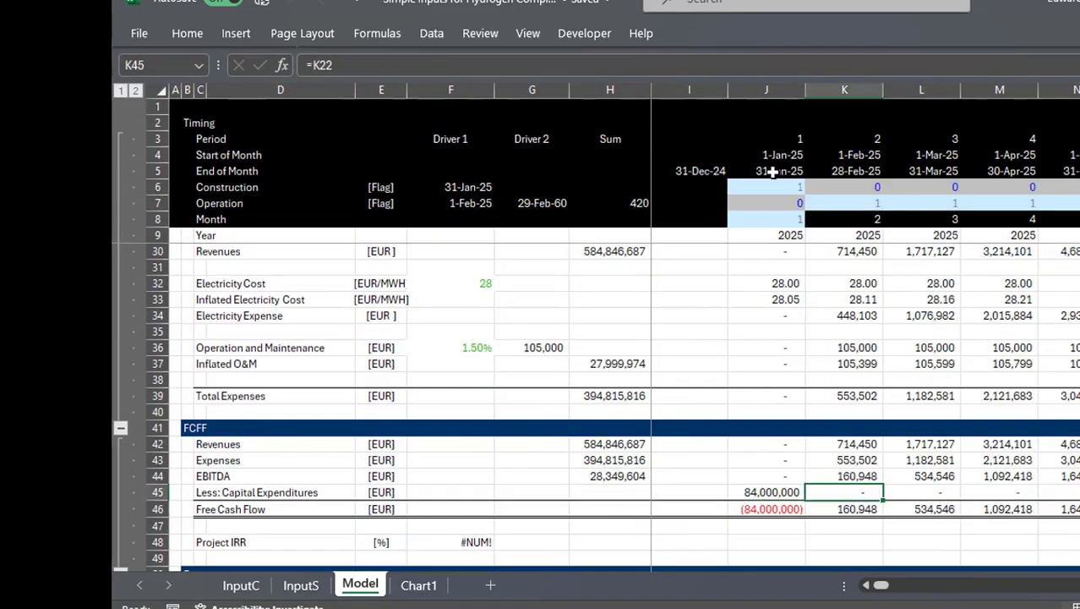
# - Extend the formulas in rows 30 to 46 from column HV right across the remaining months of the timeline
pyautogui.hotkey('ctrl', 'Right')
pyautogui.hotkey('ctrl', 'Up')
pyautogui.hotkey('ctrl', 'Up')
pyautogui.press('Down')
pyautogui.press('Down')
pyautogui.hotkey('ctrl', 'shift', 'Down')
pyautogui.hotkey('ctrl', 'shift', 'Down')
pyautogui.hotkey('ctrl', 'shift', 'Down')
pyautogui.hotkey('ctrl', 'shift', 'Down')
pyautogui.hotkey('ctrl', 'shift', 'Down')
pyautogui.hotkey('ctrl', 'shift', 'Down')
pyautogui.hotkey('ctrl', 'shift', 'Down')
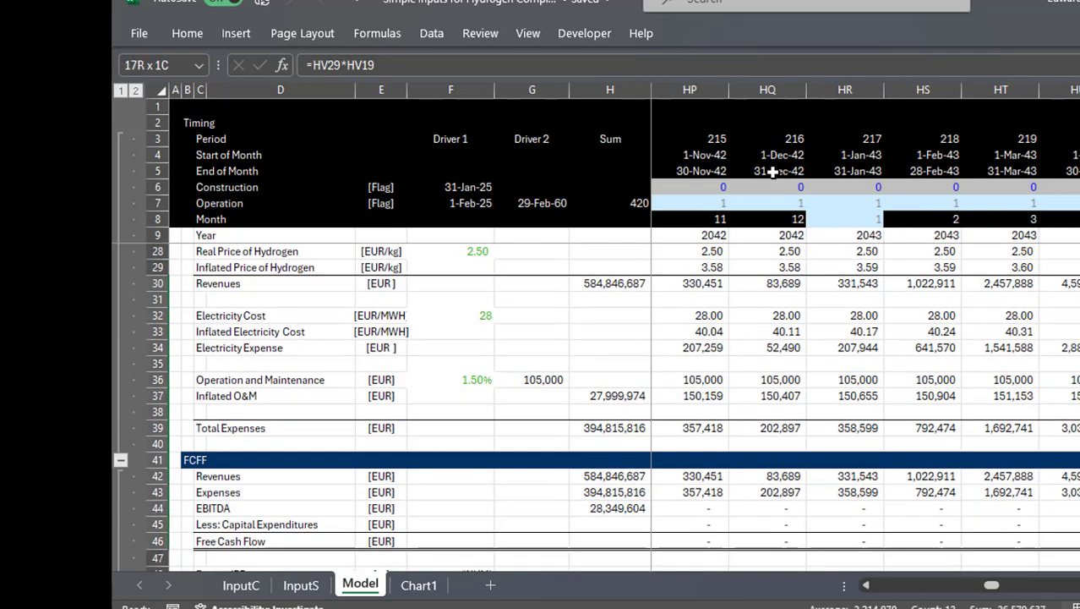
pyautogui.hotkey('ctrl', 'shift', 'r')
# - Fill the EBITDA formula in row 44 right again so that it covers every month to the end of the timeline
pyautogui.press('Down')
pyautogui.press('Home')
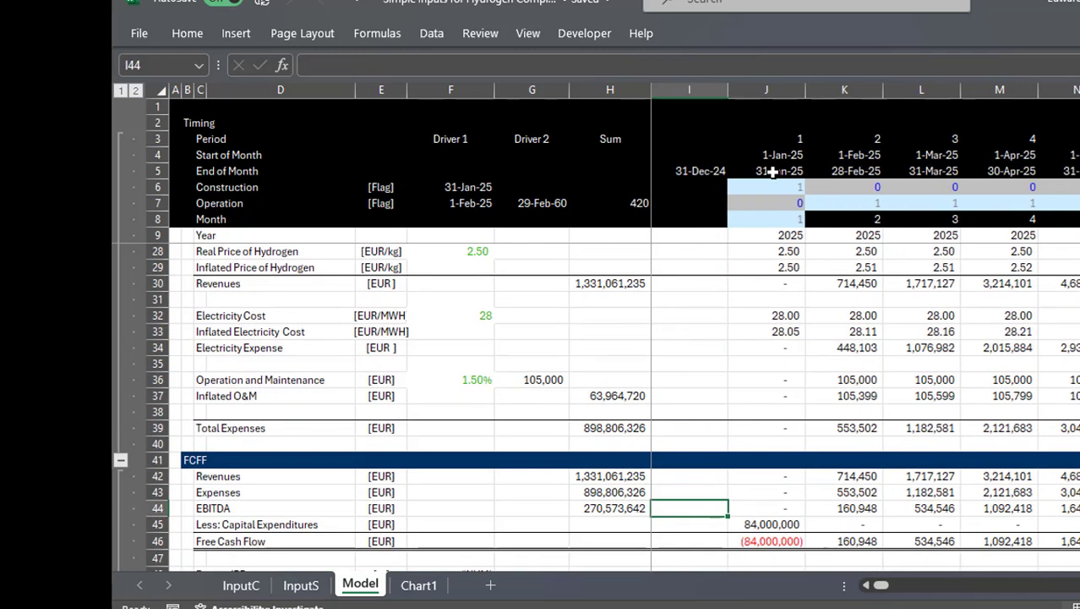
pyautogui.press('Right')
pyautogui.press('Right')
pyautogui.hotkey('ctrl', 'shift', 'r')
# - Examine the monthly revenues, expenses, EBITDA and free cash flow from the end of the timeline back into the operation period
pyautogui.hotkey('ctrl', 'Right')
pyautogui.press('Left')
pyautogui.press('Left')
pyautogui.press('Left')
pyautogui.press('Left')
pyautogui.press('Left')
pyautogui.press('Left')
pyautogui.press('Left')
pyautogui.press('Left')
pyautogui.press('Left')
pyautogui.press('Left')
pyautogui.press('Left')
pyautogui.press('Left')
pyautogui.press('Left')
pyautogui.press('Left')
pyautogui.press('Left')
pyautogui.press('Left')
pyautogui.press('Left')
pyautogui.press('Left')
pyautogui.press('Left')
pyautogui.press('Left')
pyautogui.press('Left')
pyautogui.press('Left')
pyautogui.press('Left')
pyautogui.press('Left')
pyautogui.press('Left')
pyautogui.press('Left')
pyautogui.press('Left')
pyautogui.press('Left')
pyautogui.press('Left')
pyautogui.press('Left')
pyautogui.press('Left')
pyautogui.press('Left')
pyautogui.press('Left')
pyautogui.press('Left')
pyautogui.press('Left')
pyautogui.press('Left')
pyautogui.press('Left')
pyautogui.press('Left')
pyautogui.press('Left')
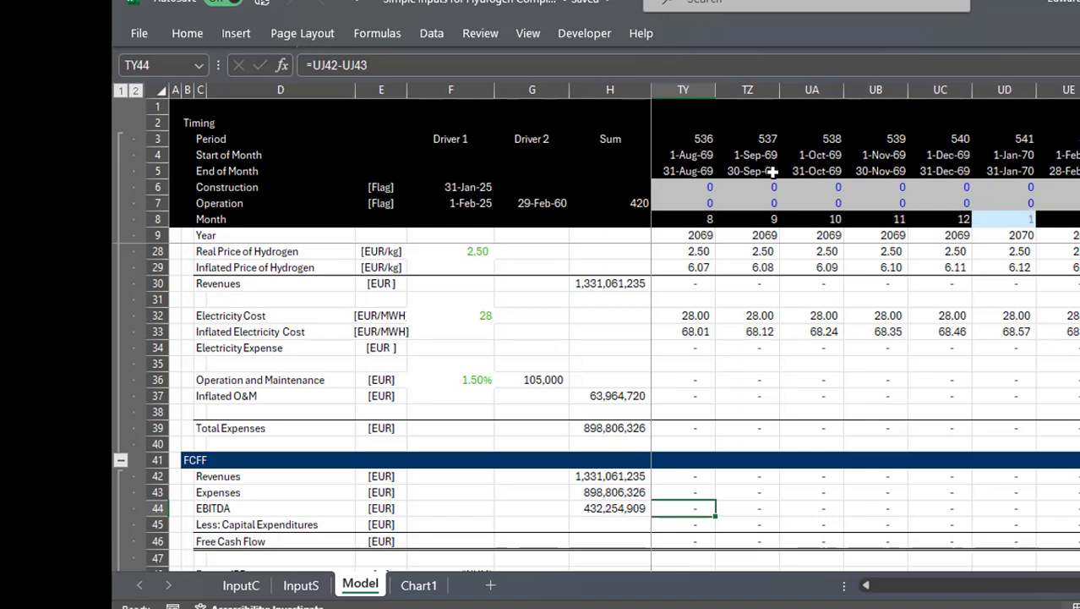
pyautogui.press('Left')
pyautogui.press('Left')
pyautogui.press('Left')
pyautogui.press('Left')
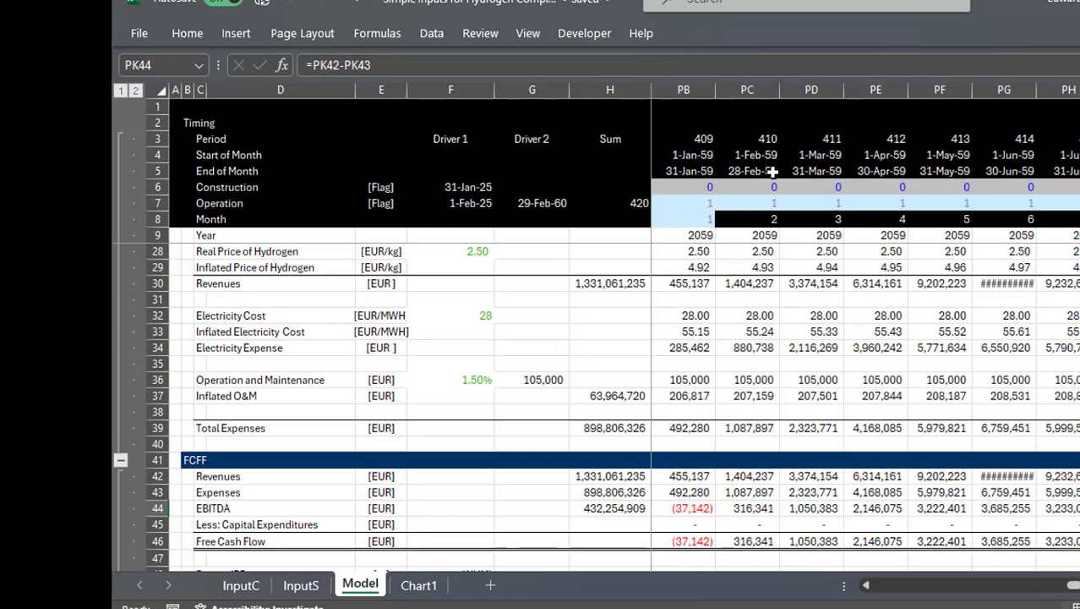
# - Calculate the Project IRR in F48 with XIRR, using free cash flows J46:WK46 and the month-end dates in row 5 from J5
pyautogui.press('Home')
pyautogui.press('Home')
pyautogui.press('Right')
pyautogui.press('Right')
pyautogui.press('Right')
pyautogui.press('Right')
pyautogui.press('Right')
pyautogui.press('Right')
pyautogui.press('Right')
pyautogui.press('Down')
pyautogui.press('Down')
pyautogui.press('Down')
pyautogui.press('Down')
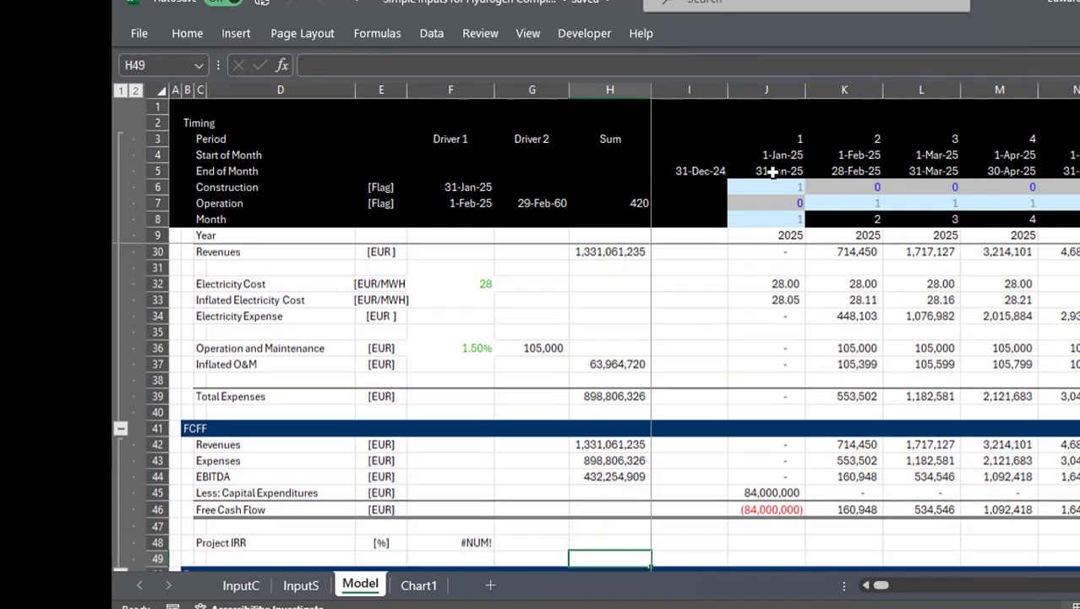
pyautogui.press('Left')
pyautogui.press('Left')
pyautogui.write('=xirr(')
pyautogui.press('Up')
pyautogui.press('Up')
pyautogui.press('Right')
pyautogui.press('Right')
pyautogui.press('Right')
pyautogui.press('Right')
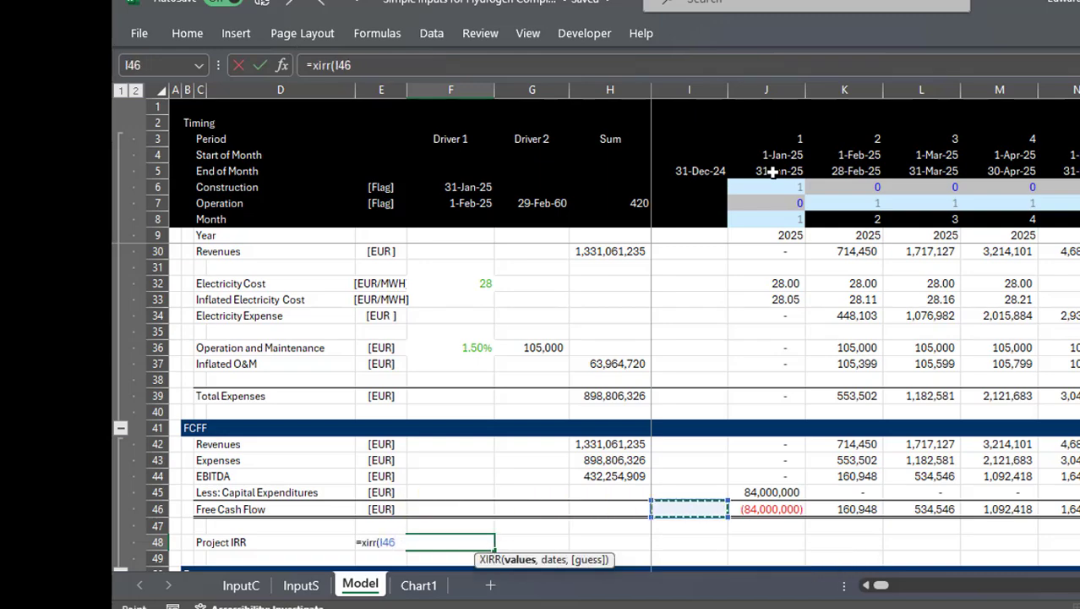
pyautogui.hotkey('ctrl', 'shift', 'Right')
pyautogui.write(',')
pyautogui.press('Right')
pyautogui.press('Right')
pyautogui.press('Right')
pyautogui.press('Right')
pyautogui.press('Up')
pyautogui.click(776, 163)
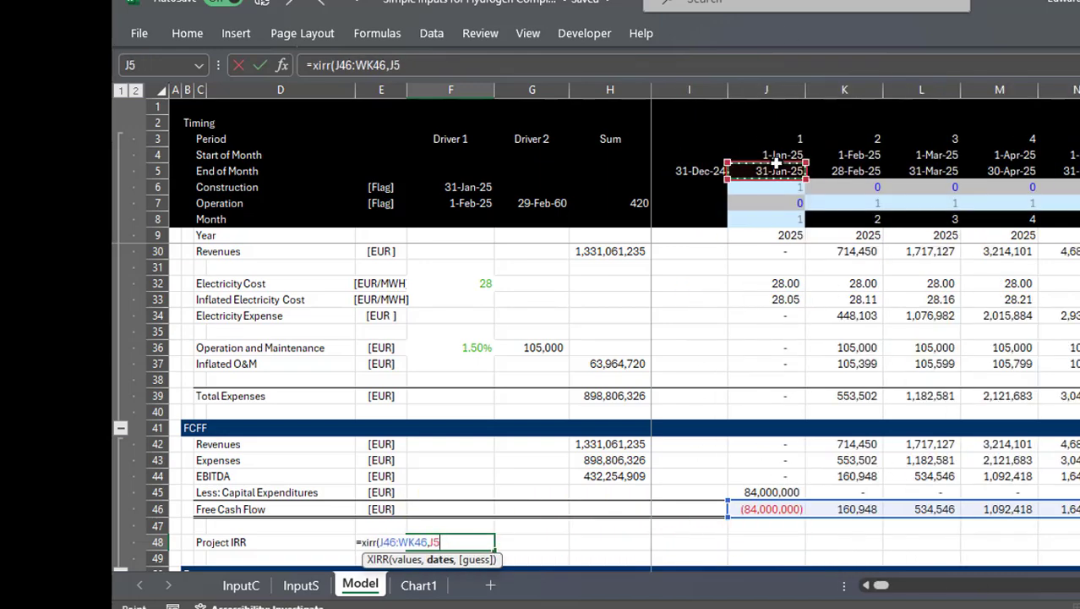
pyautogui.hotkey('ctrl', 'shift', 'Right')
pyautogui.press('Return')
# - Insert a blank row between the Financing heading and the Repayment Period row
pyautogui.press('Down')
pyautogui.press('Down')
pyautogui.press('Down')
pyautogui.press('Down')
pyautogui.press('Down')
pyautogui.press('Down')
pyautogui.press('Up')
pyautogui.press('Up')
pyautogui.press('Up')
pyautogui.press('Up')
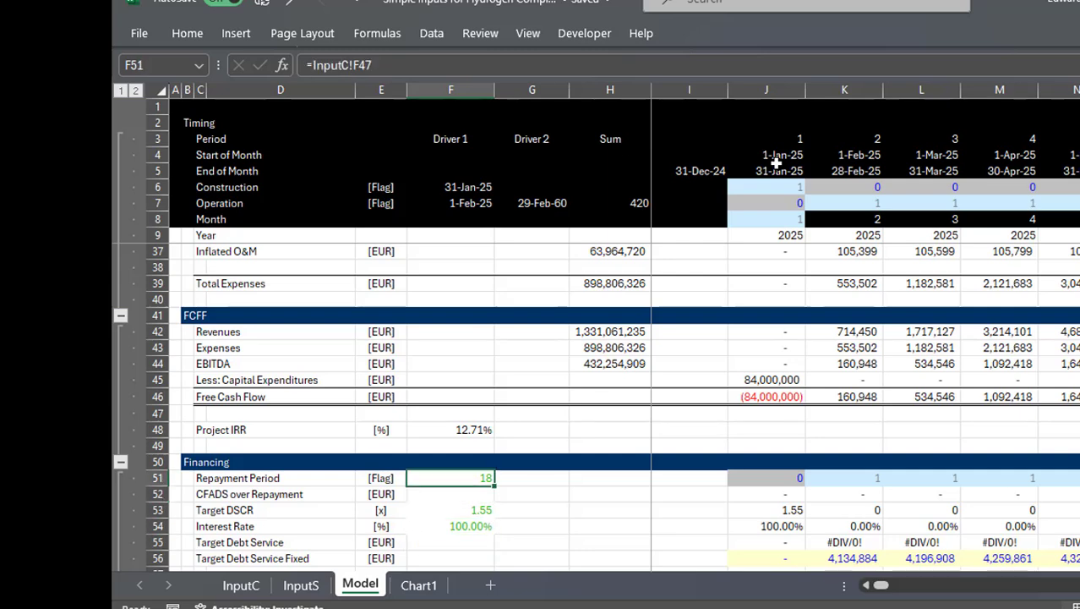
pyautogui.hotkey('shift', 'space')
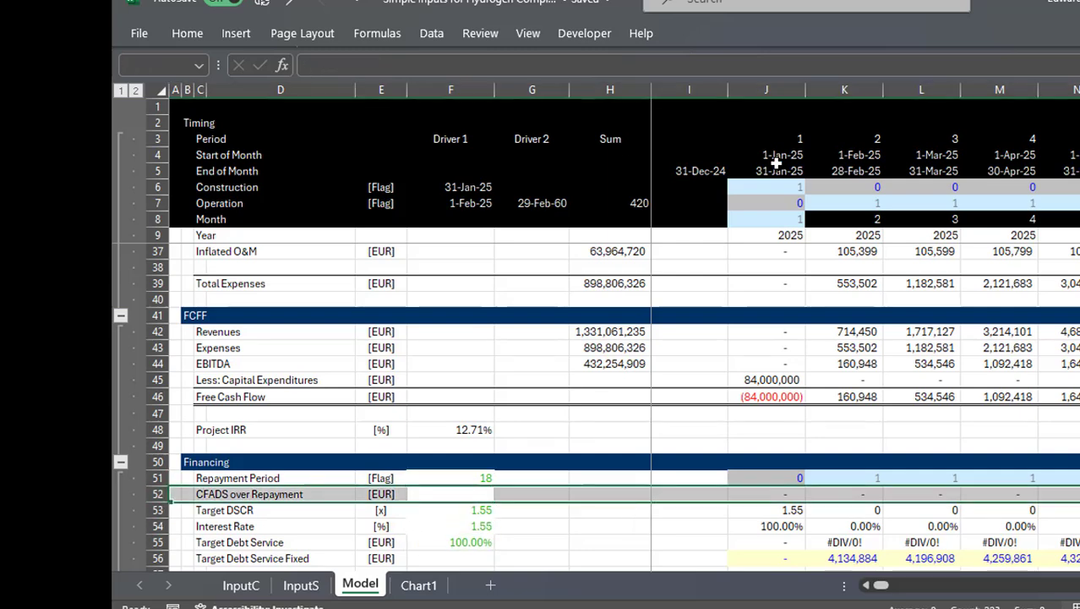
pyautogui.hotkey('ctrl', 'shift', '=')
pyautogui.press('Up')
pyautogui.hotkey('shift', 'space')
pyautogui.hotkey('ctrl', 'c')
pyautogui.press('Down')
pyautogui.hotkey('shift', 'space')
pyautogui.hotkey('ctrl', 'v')
pyautogui.press('Up')
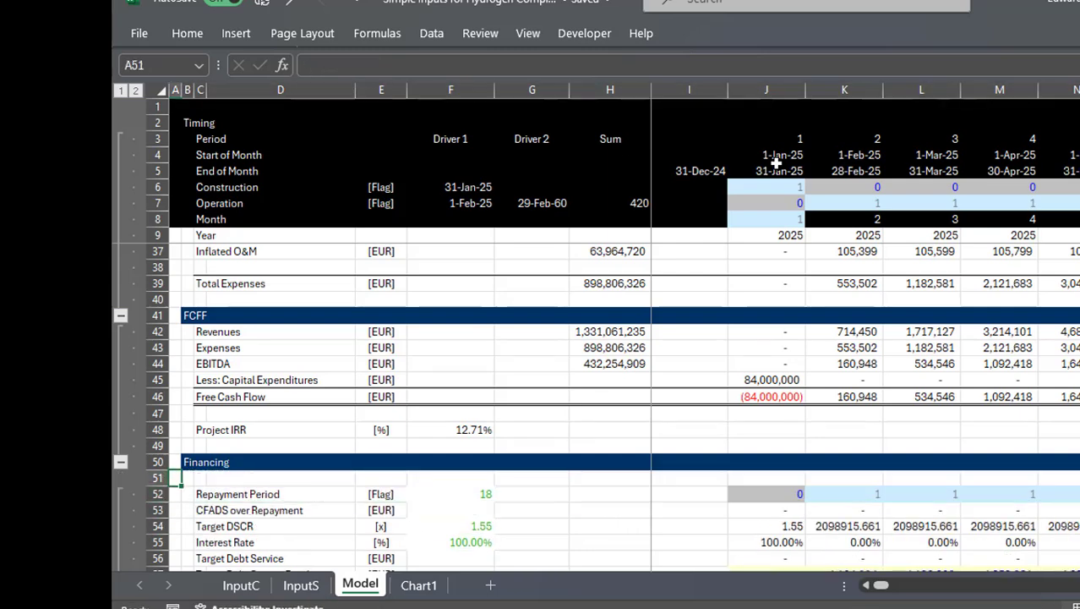
# - Insert a second blank row directly above Repayment Period, at row 52
pyautogui.press('Down')
pyautogui.hotkey('shift', 'space')
pyautogui.hotkey('ctrl', 'shift', '=')
pyautogui.press('Right')
pyautogui.hotkey('shift', 'space')
pyautogui.press('Left')
pyautogui.press('Right')
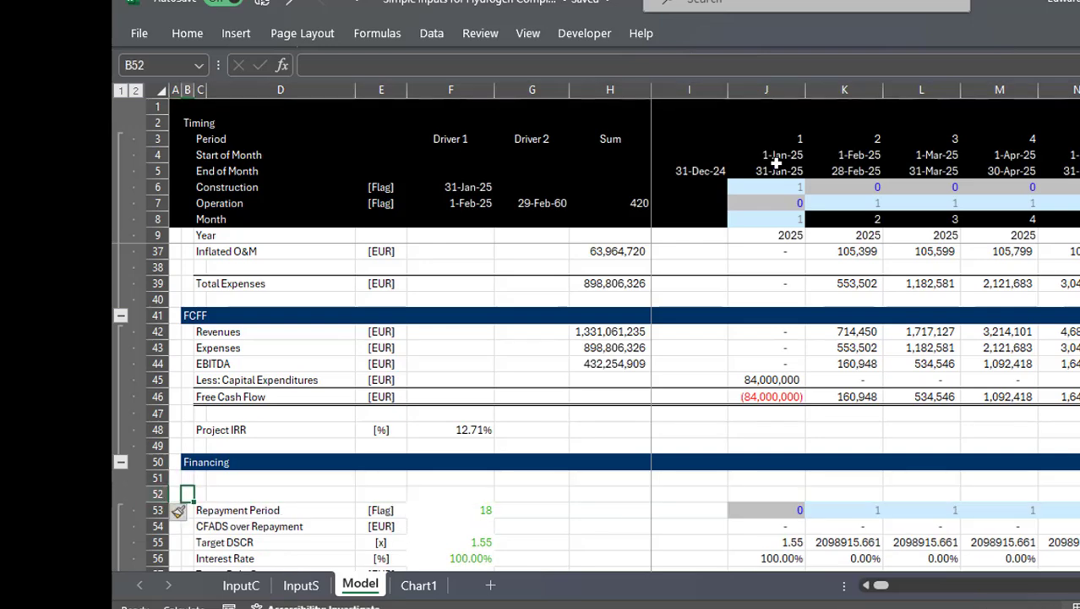
pyautogui.hotkey('shift', 'space')
pyautogui.press('Left')
pyautogui.press('Right')
pyautogui.hotkey('shift', 'space')
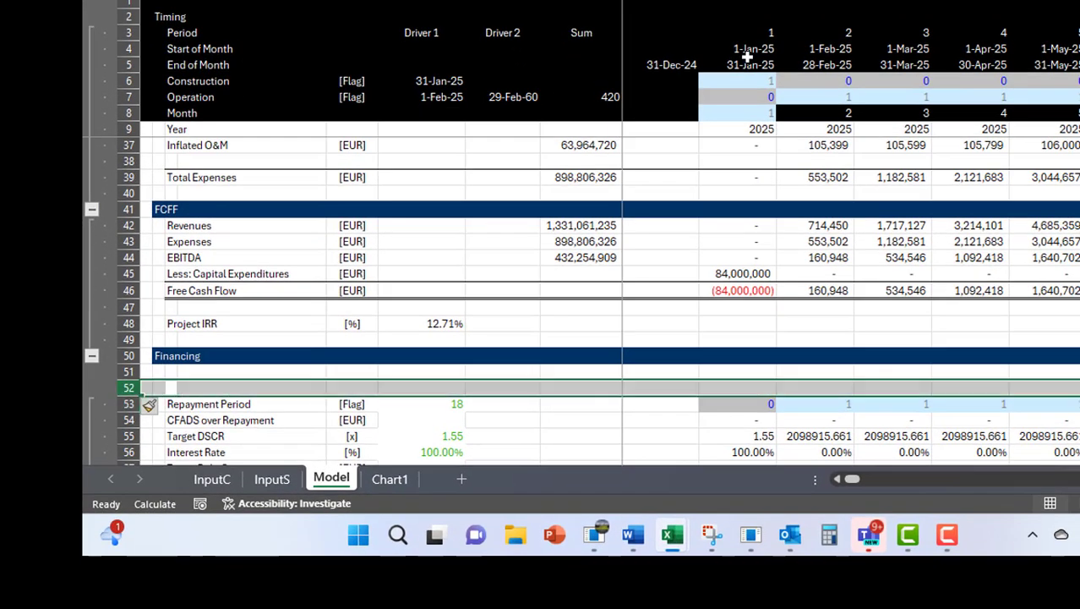
# - Label row 52 "Repayment Flag" and enter "Flag" as its unit in E52
pyautogui.press('Right')
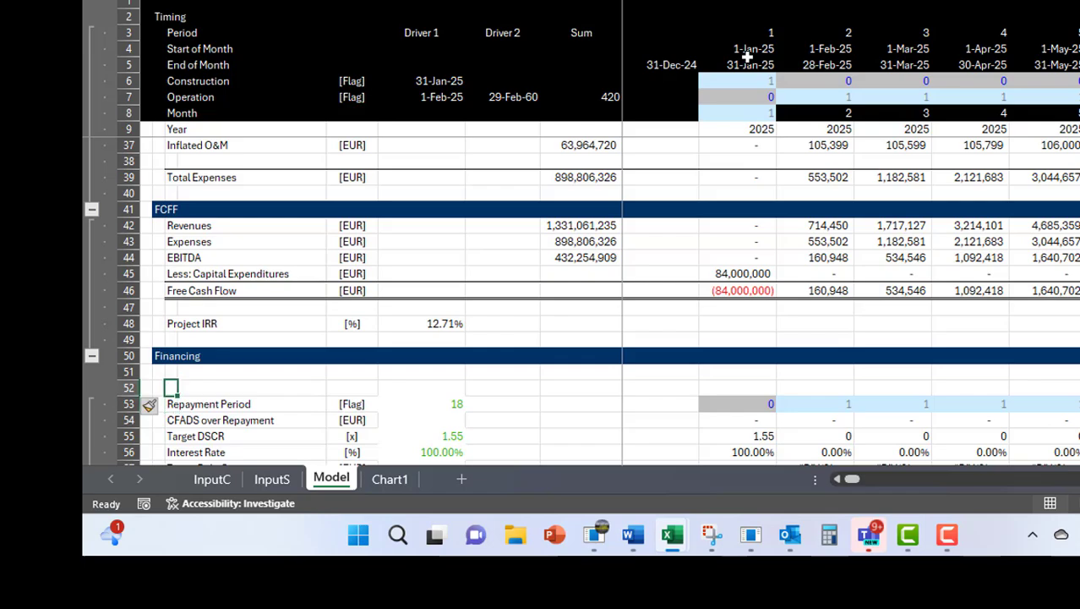
pyautogui.write('Repayment Flag')
pyautogui.press('Return')
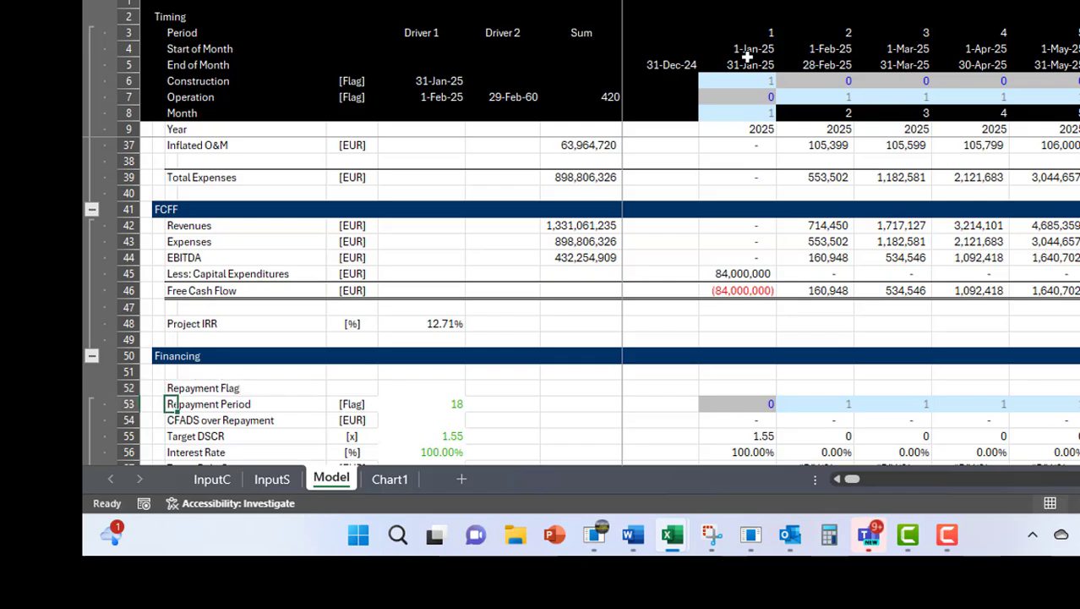
pyautogui.press('Up')
pyautogui.press('Right')
pyautogui.press('Right')
pyautogui.write('Flag')
pyautogui.press('Return')
pyautogui.press('Up')
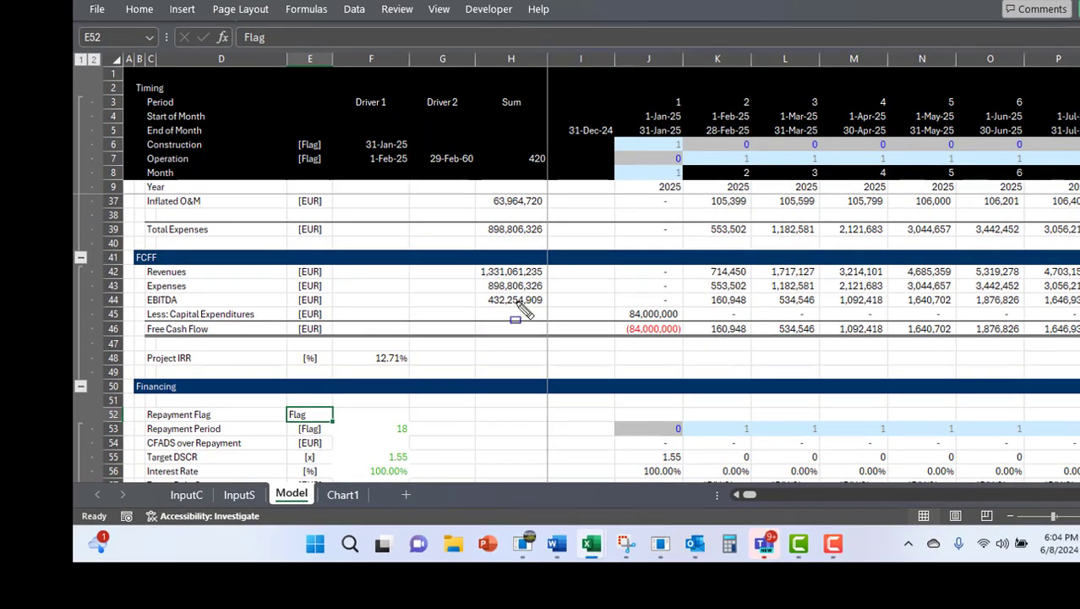
# - Use MONTH in F52 and G52 to pull the month numbers of the first and second repayment dates from the InputC sheet
pyautogui.press('Right')
pyautogui.write('=mon')
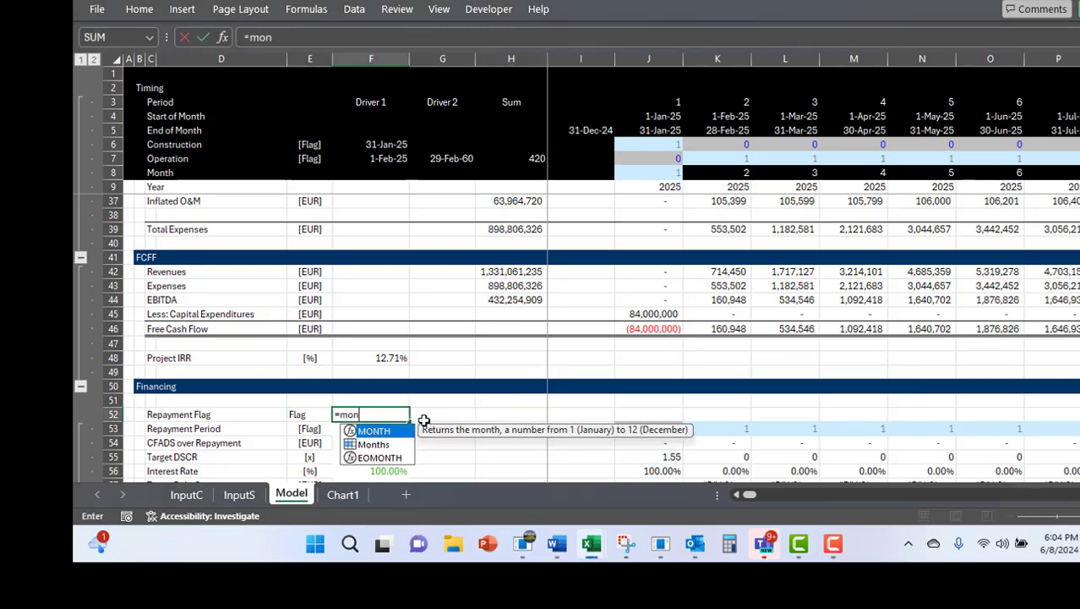
pyautogui.press('Tab')
pyautogui.hotkey('ctrl', 'pageup')
pyautogui.hotkey('ctrl', 'pageup')
pyautogui.press('pagedown')
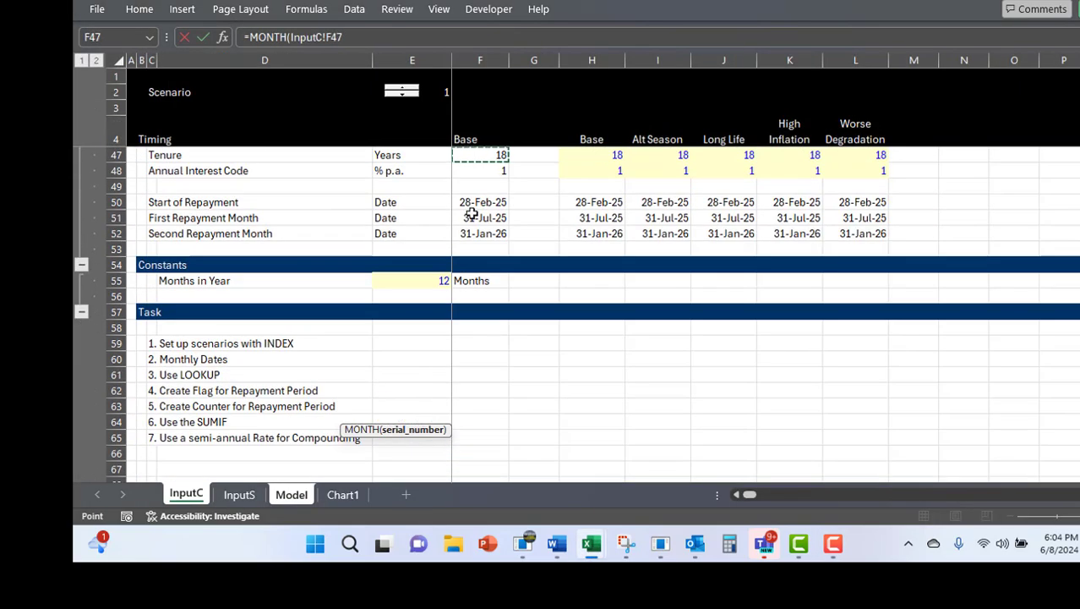
pyautogui.press('Escape')
pyautogui.write('=mon')
pyautogui.press('Tab')
pyautogui.hotkey('ctrl', 'pageup')
pyautogui.hotkey('ctrl', 'pageup')
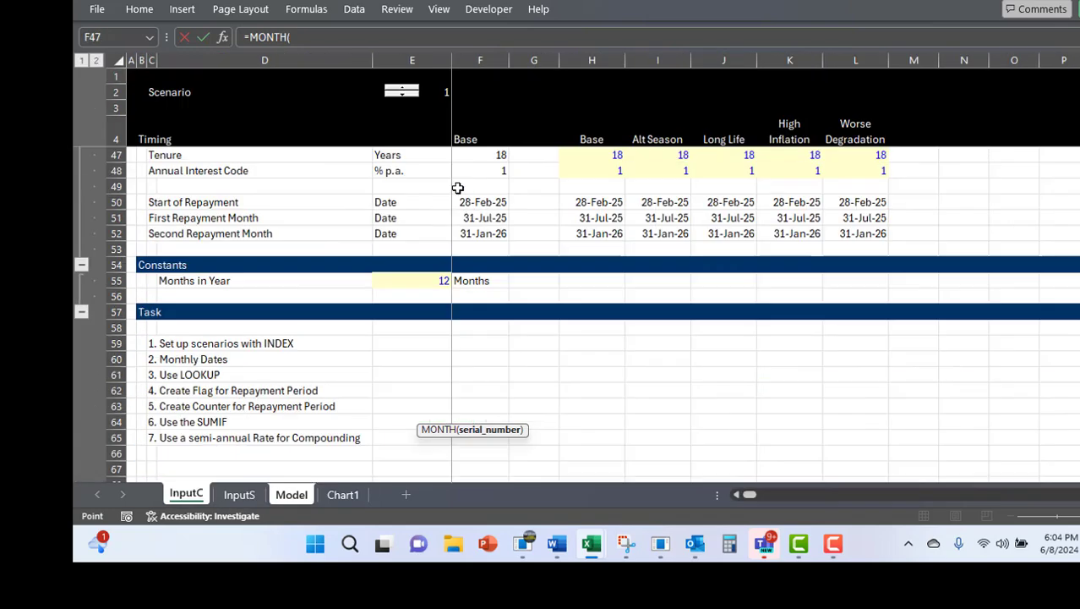
pyautogui.press('Escape')
# - Build the repayment flag in J52 as =OR(J8=$F$52,J8=$G$52)*J7, testing the month against both repayment months during operation
pyautogui.press('Right')
pyautogui.press('Right')
pyautogui.press('Right')
pyautogui.press('Right')
pyautogui.write('=or(')
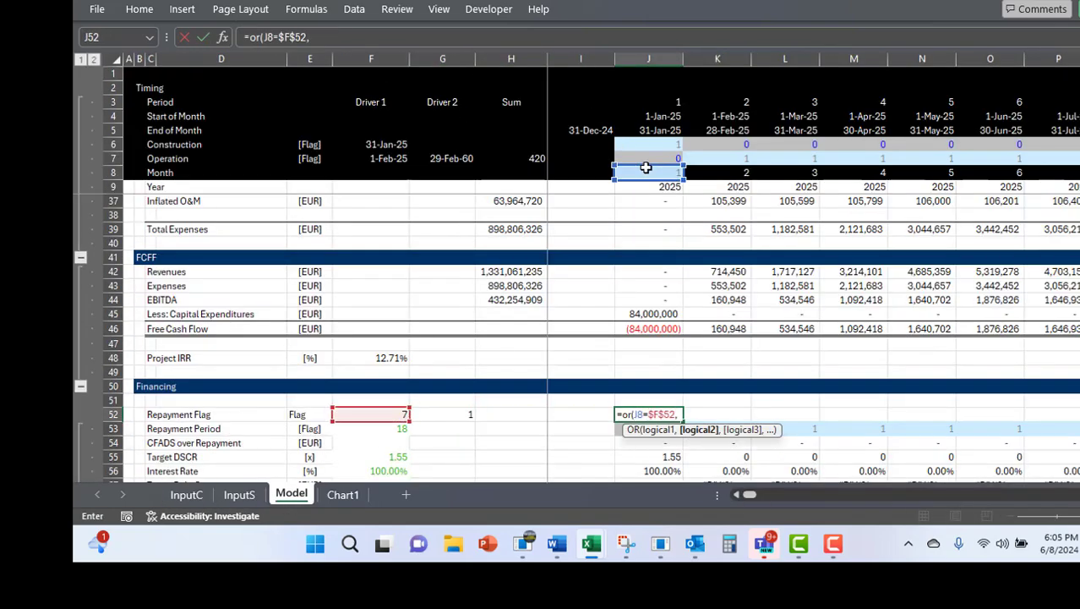
pyautogui.press('Left')
pyautogui.press('Left')
pyautogui.press('F4')
pyautogui.write(')')
pyautogui.hotkey('ctrl', 'Return')
pyautogui.press('F2')
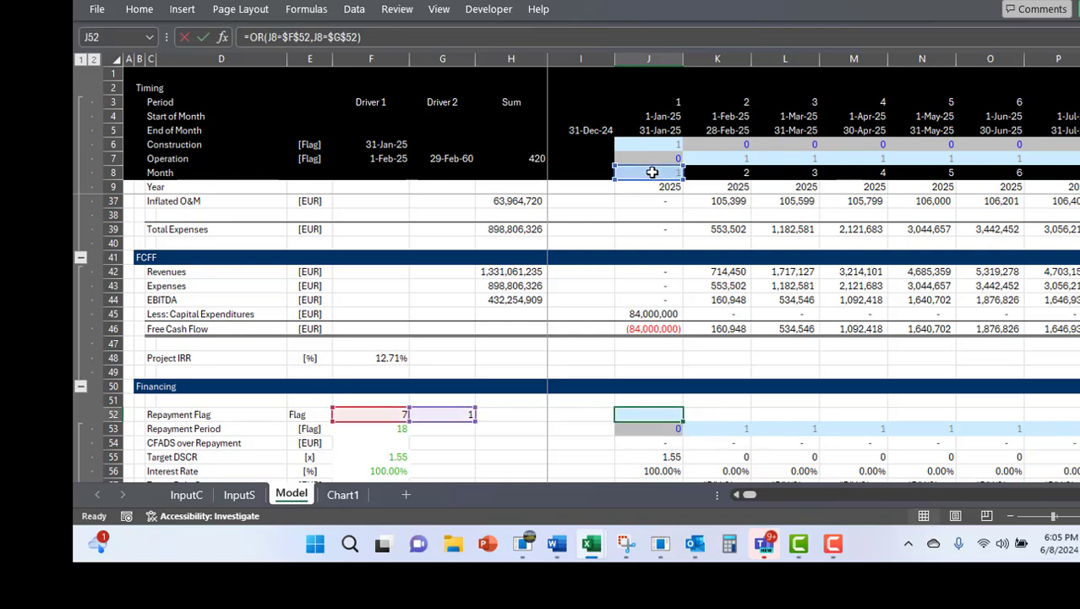
pyautogui.click(663, 158)
pyautogui.hotkey('ctrl', 'Return')
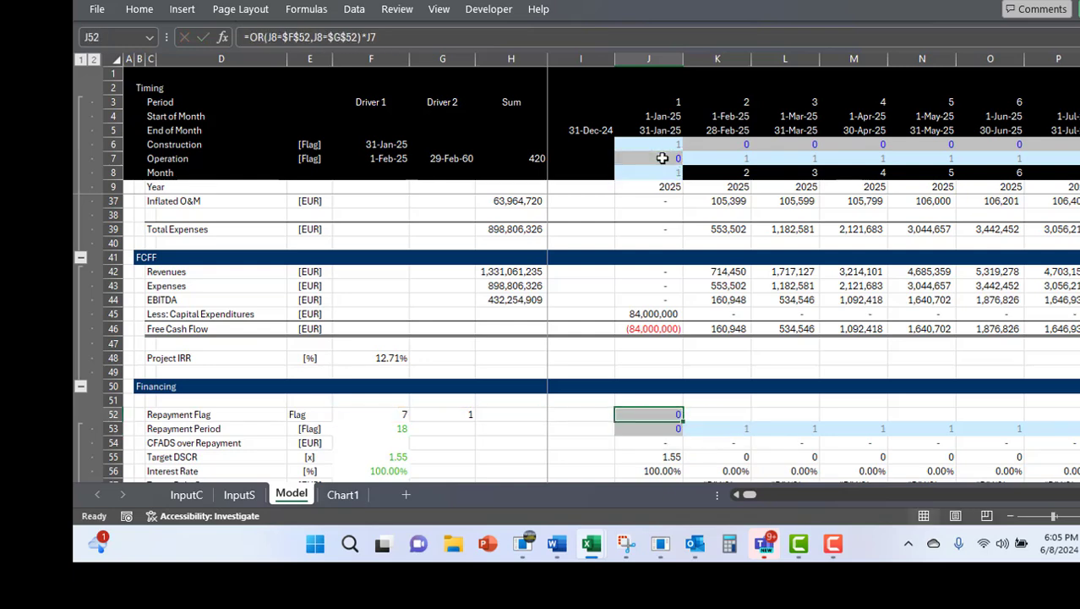
# - Fill the Repayment Flag formula from J52 right across the timeline and check the first months
pyautogui.hotkey('ctrl', 'shift', 'Right')
pyautogui.hotkey('ctrl', 'r')
pyautogui.press('Right')
pyautogui.press('Right')
pyautogui.press('Right')
pyautogui.press('Right')
pyautogui.press('Right')
pyautogui.press('Right')
pyautogui.press('Right')
pyautogui.press('Right')
pyautogui.press('Right')
pyautogui.press('Right')
pyautogui.press('Right')
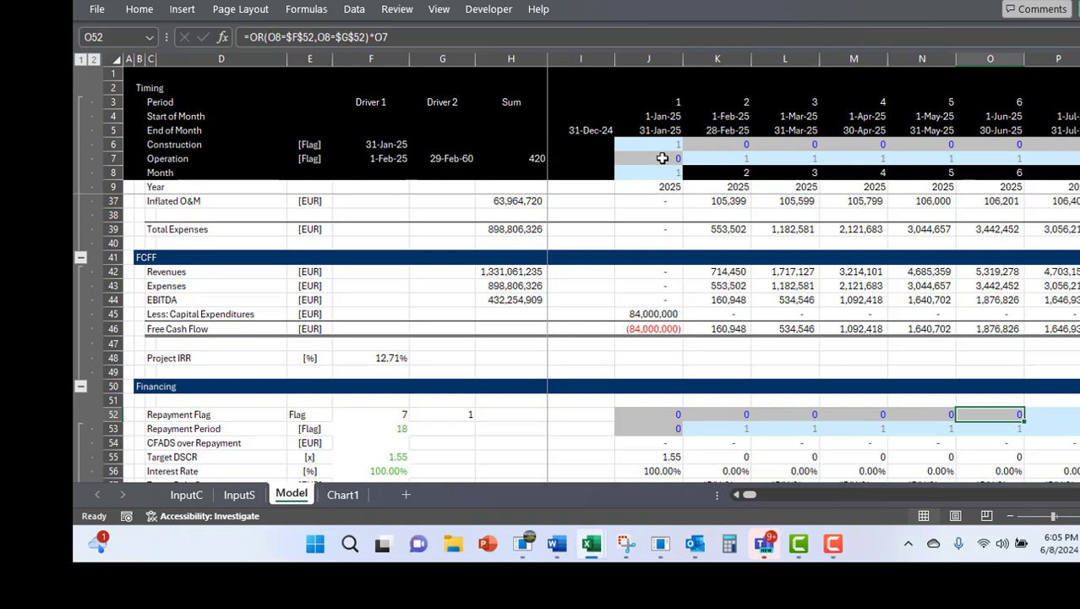
# - Insert four blank rows between Repayment Flag and Repayment Period, starting at row 53
pyautogui.hotkey('ctrl', 'Left')
pyautogui.press('Left')
pyautogui.press('Down')
pyautogui.hotkey('shift', 'space')
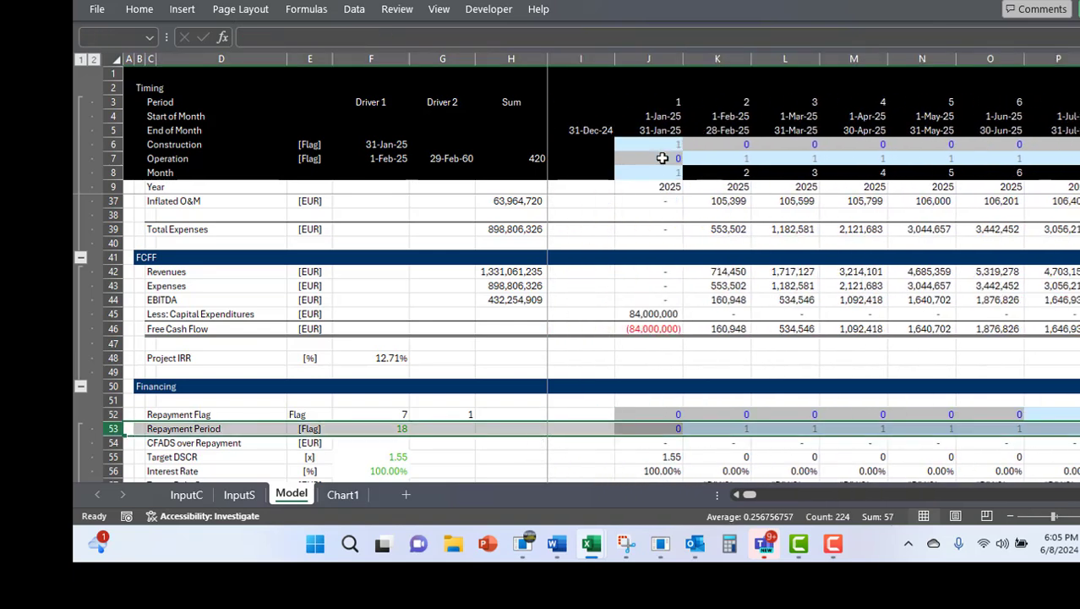
pyautogui.hotkey('ctrl', 'shift', '=')
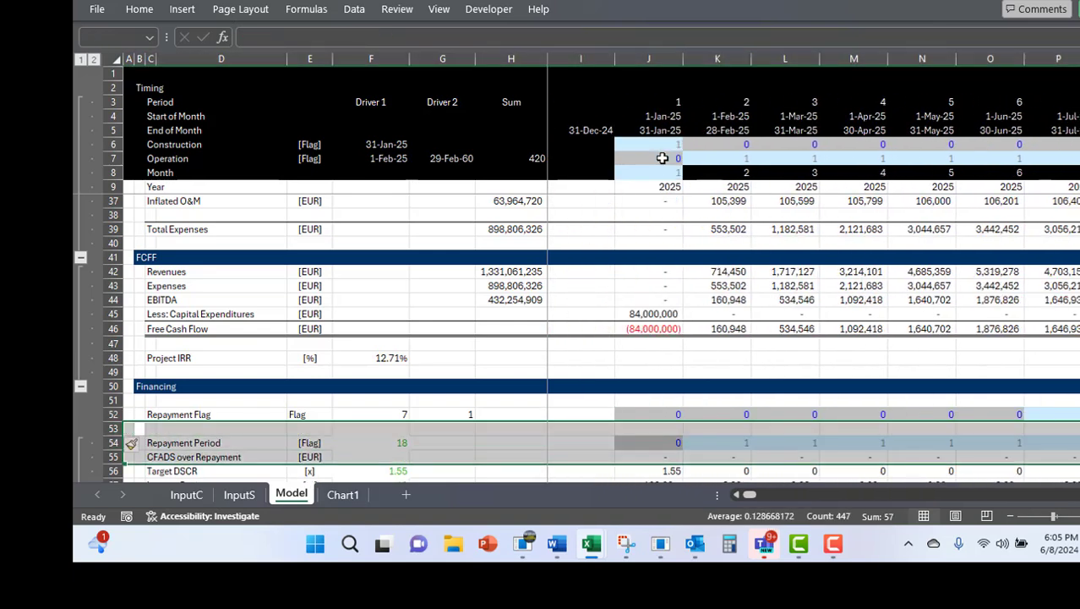
pyautogui.hotkey('ctrl', 'shift', '=')
# - Label row 53 "Repayment Counter" and enter "Counter" as its unit in E53
pyautogui.press('Right')
pyautogui.write('Repayment Counter')
pyautogui.press('Right')
pyautogui.press('Right')
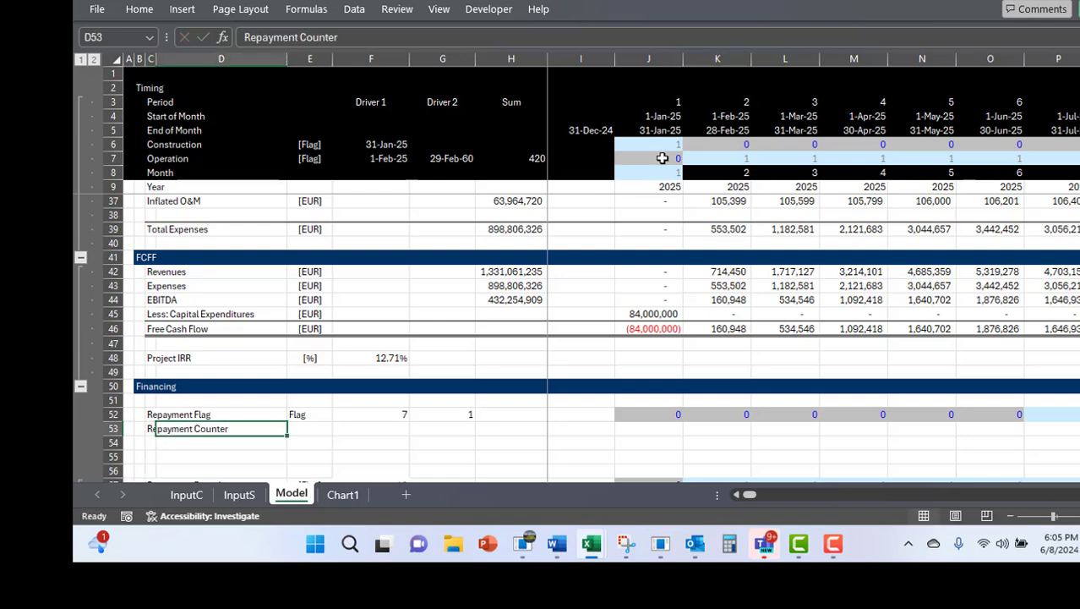
# - Enter =I53+I52 in J53 so the counter adds the previous month's repayment flag to its prior value
pyautogui.press('Up')
pyautogui.press('Right')
pyautogui.press('Right')
pyautogui.press('Right')
pyautogui.press('Right')
pyautogui.press('Right')
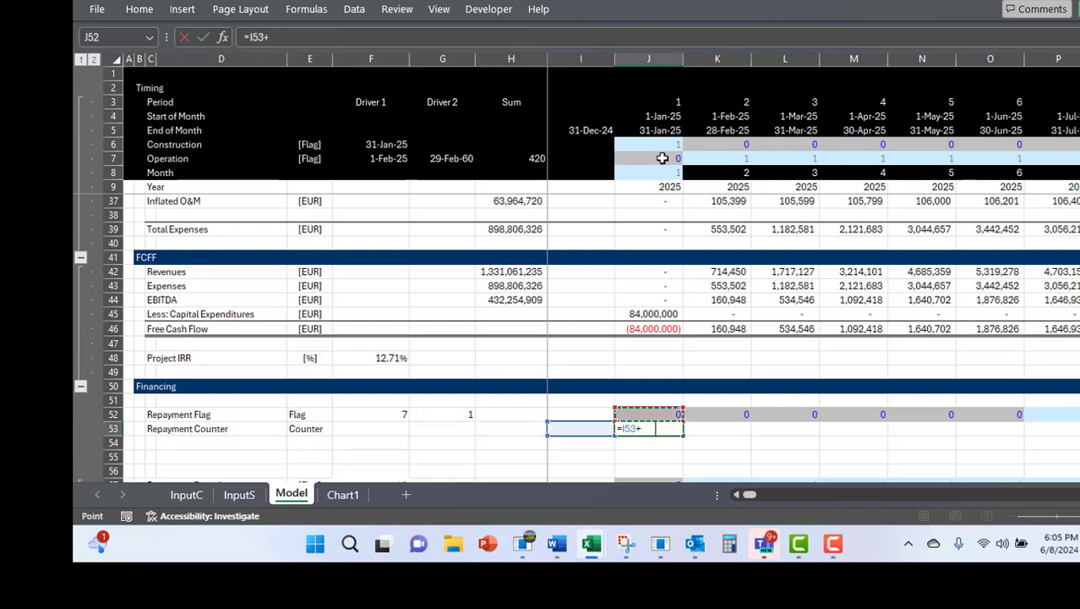
pyautogui.press('Left')
pyautogui.press('Right')
pyautogui.press('Return')
pyautogui.press('Up')
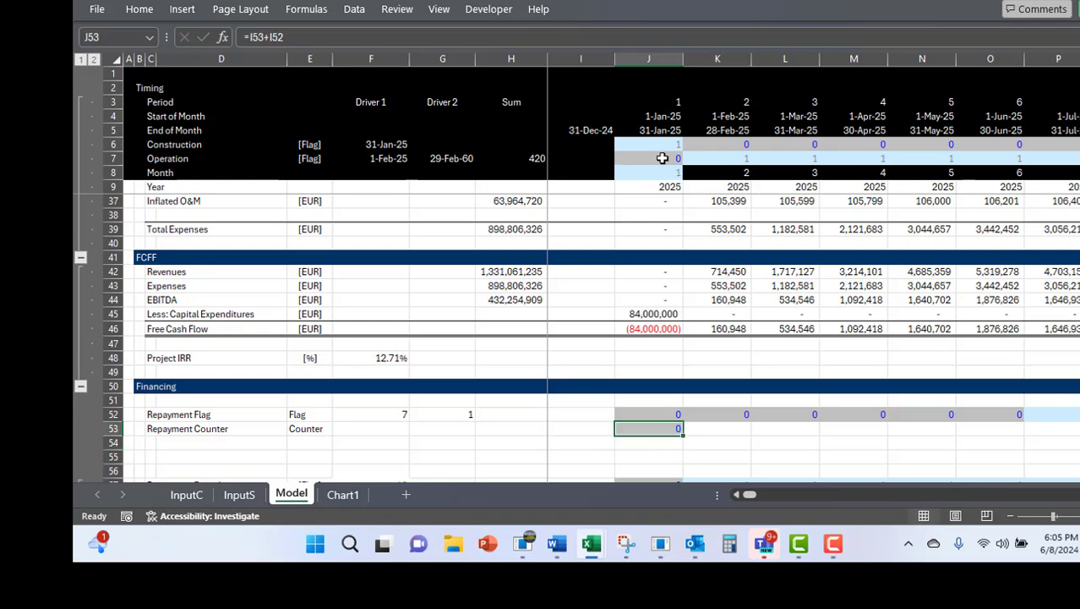
# - Fill the Repayment Counter formula from J53 right across the timeline and check it against the flags through the first year
pyautogui.hotkey('ctrl', 'shift', 'r')
pyautogui.press('Right')
pyautogui.press('Right')
pyautogui.press('Right')
pyautogui.press('Right')
pyautogui.press('Right')
pyautogui.press('Right')
pyautogui.press('Right')
pyautogui.press('Right')
pyautogui.press('Right')
pyautogui.press('Right')
pyautogui.press('Right')
pyautogui.press('Left')
pyautogui.press('Left')
pyautogui.press('Left')
pyautogui.press('Right')
pyautogui.press('Right')
pyautogui.press('Right')
pyautogui.press('Right')
pyautogui.press('Right')
pyautogui.press('Right')
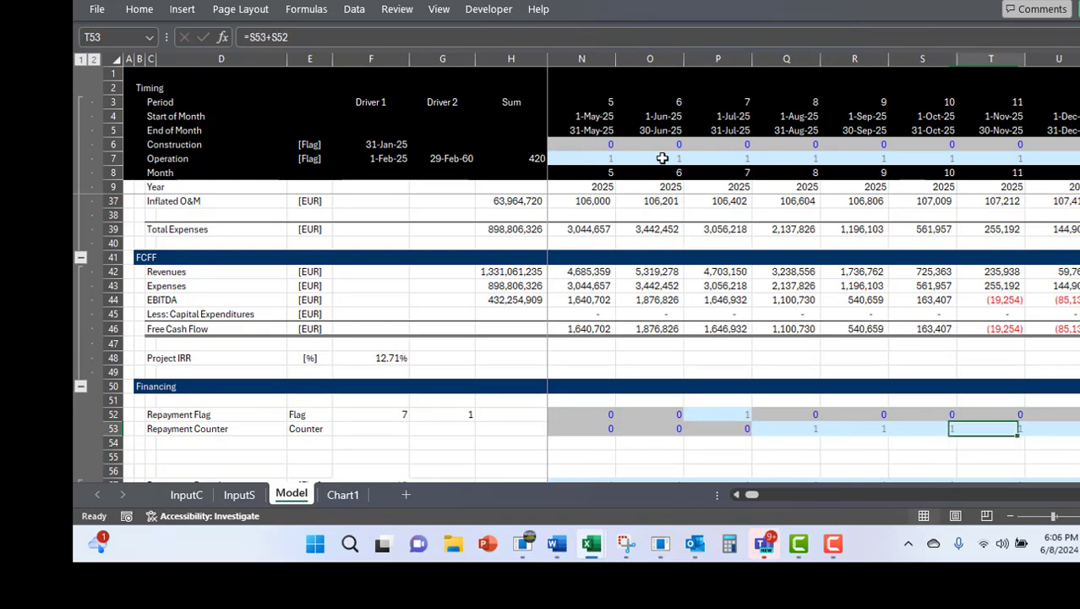
# - Label row 54 under Repayment Counter as "Monthly CFADS"
pyautogui.press('Left')
pyautogui.press('Left')
pyautogui.press('Left')
pyautogui.press('Left')
pyautogui.press('Left')
pyautogui.press('Left')
pyautogui.press('Left')
pyautogui.press('Left')
pyautogui.press('Left')
pyautogui.press('Left')
pyautogui.press('Left')
pyautogui.press('Left')
pyautogui.press('Left')
pyautogui.press('Left')
pyautogui.press('Left')
pyautogui.press('Left')
pyautogui.press('Left')
pyautogui.press('Left')
pyautogui.press('Left')
pyautogui.press('Left')
pyautogui.press('Down')
pyautogui.press('Down')
pyautogui.press('Down')
pyautogui.press('Down')
pyautogui.press('Up')
pyautogui.press('Up')
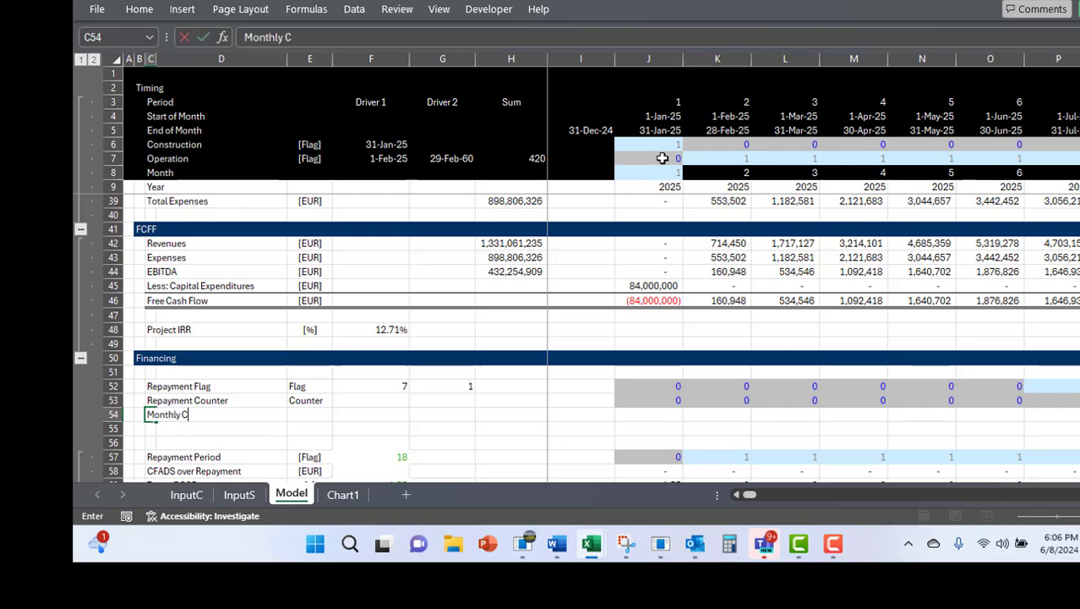
pyautogui.write('DS')
# - Enter =J42-J43 in J54 for Monthly CFADS and fill it right across the timeline
pyautogui.press('Right')
pyautogui.press('Right')
pyautogui.press('Right')
pyautogui.press('Right')
pyautogui.press('Right')
pyautogui.press('Right')
pyautogui.press('Right')
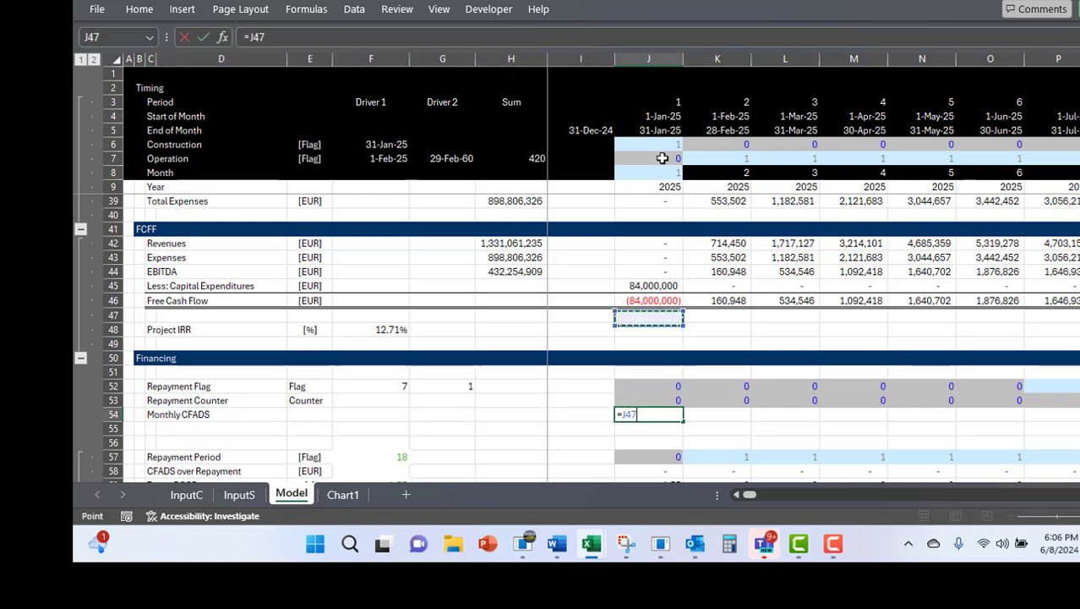
pyautogui.press('BackSpace')
pyautogui.write('2')
pyautogui.press('Up')
pyautogui.press('Up')
pyautogui.press('Return')
pyautogui.press('Up')
pyautogui.hotkey('ctrl', 'shift', 'r')
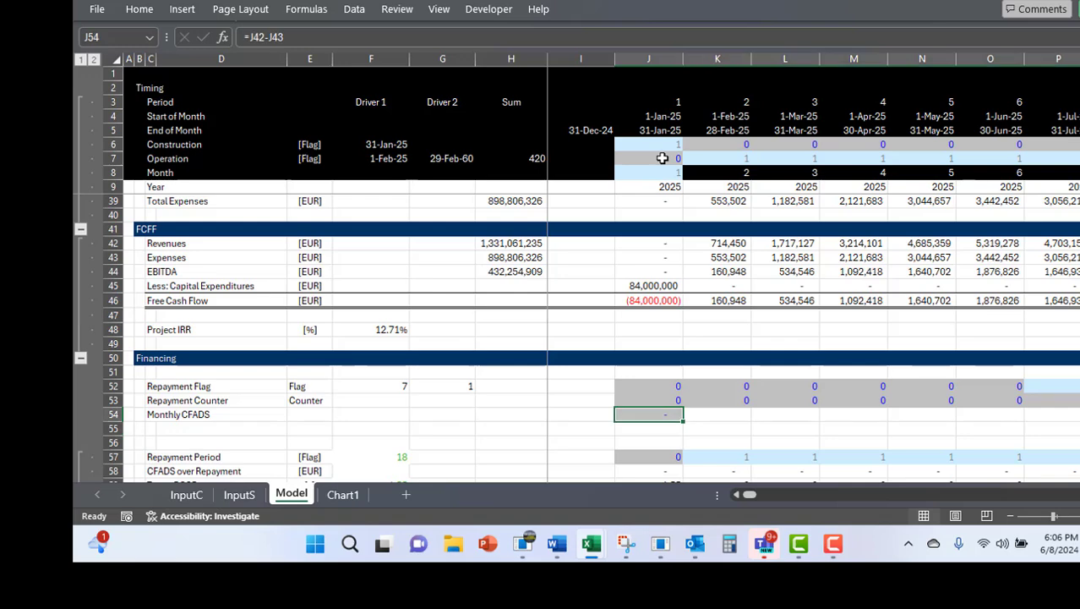
# - Label row 55 "CFADS and Repayment Date"
pyautogui.press('Down')
pyautogui.press('Left')
pyautogui.press('Left')
pyautogui.press('Left')
pyautogui.press('Left')
pyautogui.press('Left')
pyautogui.press('Left')
pyautogui.press('Left')
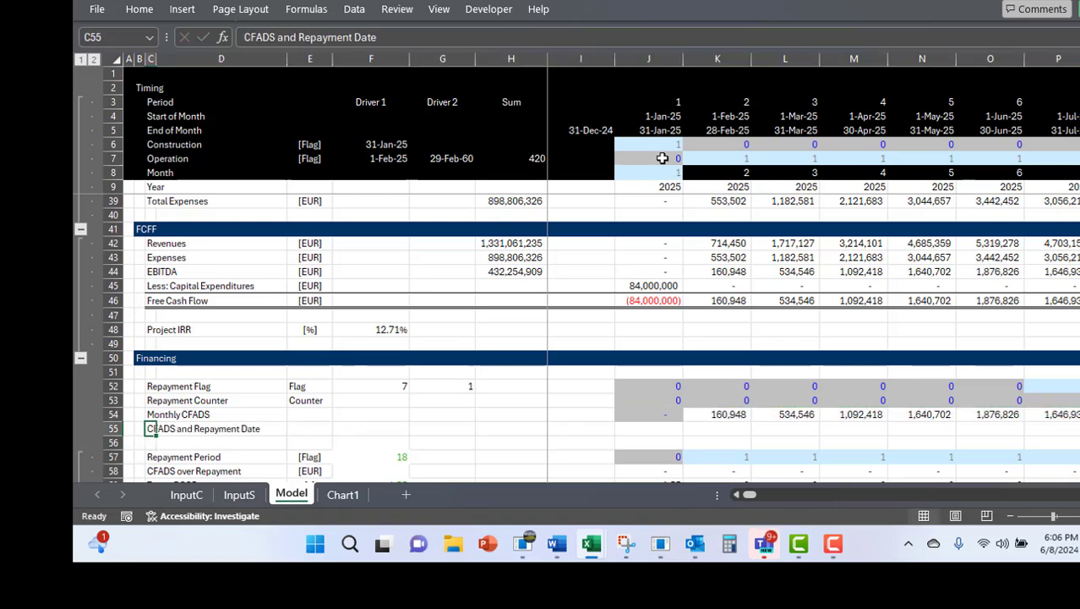
# - Enter =SUMIF(53:53,J53,54:54) in J55 to total Monthly CFADS by repayment counter, and fill it right across the timeline
pyautogui.press('Right')
pyautogui.press('Right')
pyautogui.press('Right')
pyautogui.press('Right')
pyautogui.press('Right')
pyautogui.press('Right')
pyautogui.press('Right')
pyautogui.write('=SUMIF(')
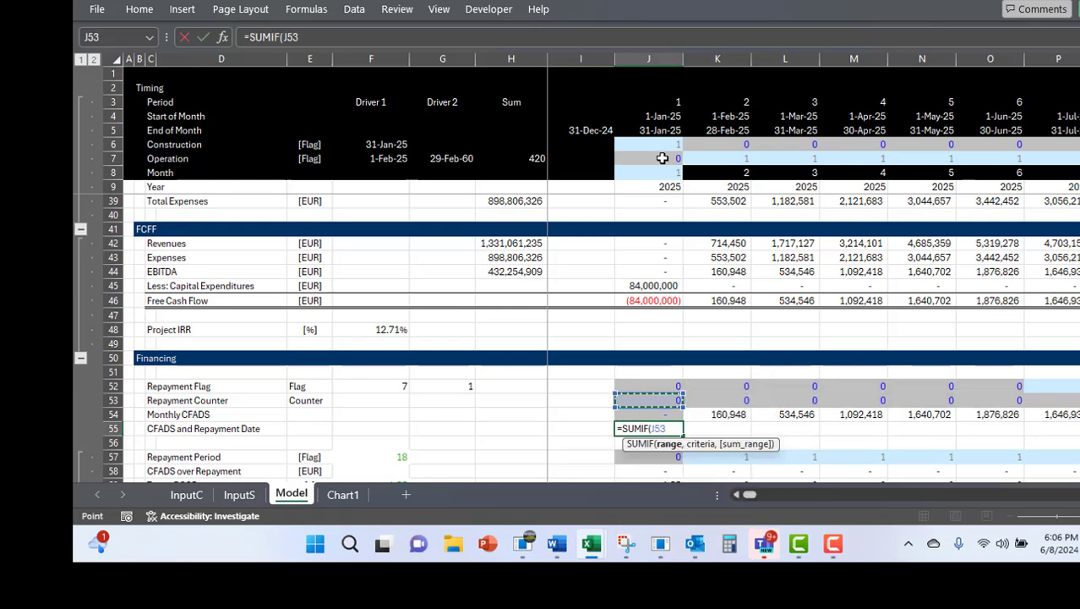
pyautogui.hotkey('shift', 'space')
pyautogui.write(',')
pyautogui.press('Up')
pyautogui.press('Up')
pyautogui.press('Down')
pyautogui.hotkey('shift', 'space')
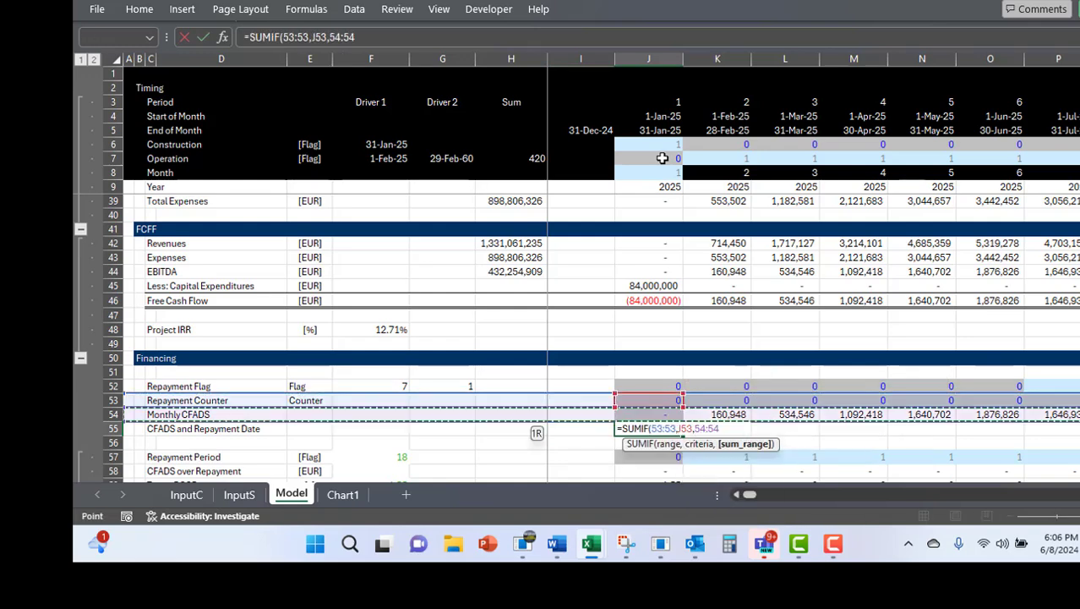
pyautogui.press('Return')
pyautogui.press('Up')
pyautogui.hotkey('ctrl', 'shift', 'Right')
pyautogui.hotkey('ctrl', 'r')
# - Check the SUMIF results against the summed Monthly CFADS of February to July 2025 and of August 2025 to January 2026
pyautogui.press('Up')
pyautogui.press('Right')
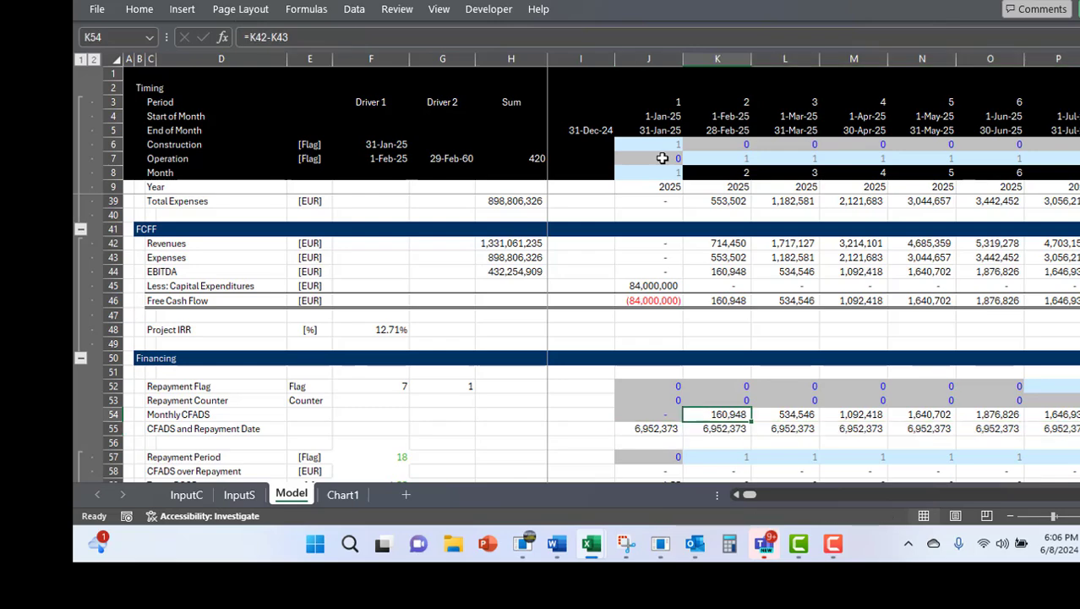
pyautogui.hotkey('shift', 'Right')
pyautogui.hotkey('shift', 'Right')
pyautogui.hotkey('shift', 'Right')
pyautogui.hotkey('shift', 'Right')
pyautogui.hotkey('shift', 'Right')
pyautogui.press('Right')
pyautogui.press('Right')
pyautogui.press('Right')
pyautogui.press('Right')
pyautogui.press('Right')
pyautogui.press('Right')
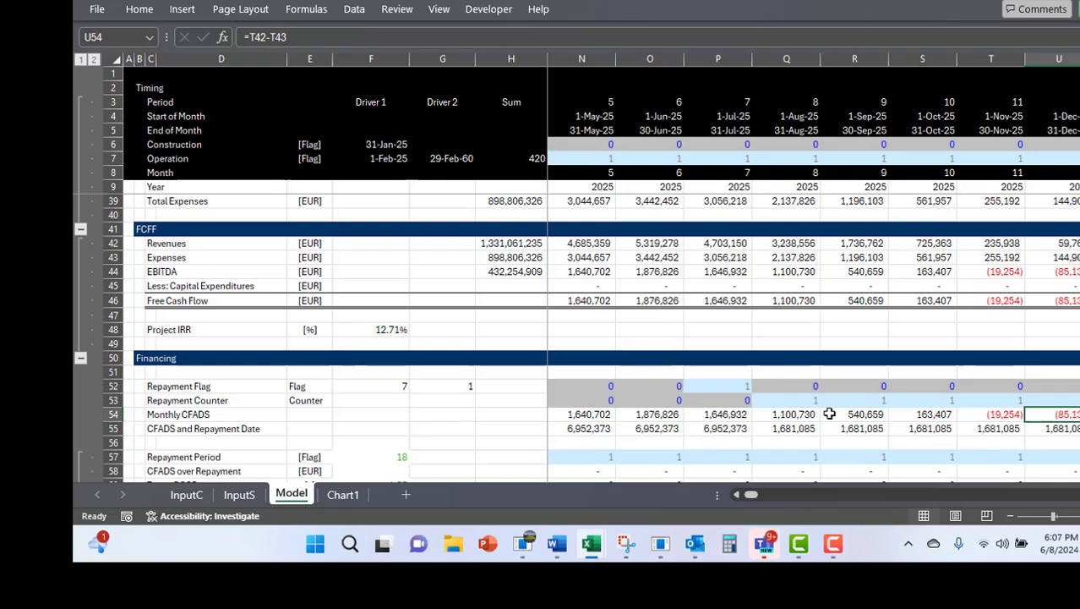
pyautogui.hotkey('shift', 'Right')
pyautogui.hotkey('shift', 'Right')
pyautogui.hotkey('shift', 'Right')
pyautogui.hotkey('shift', 'Right')
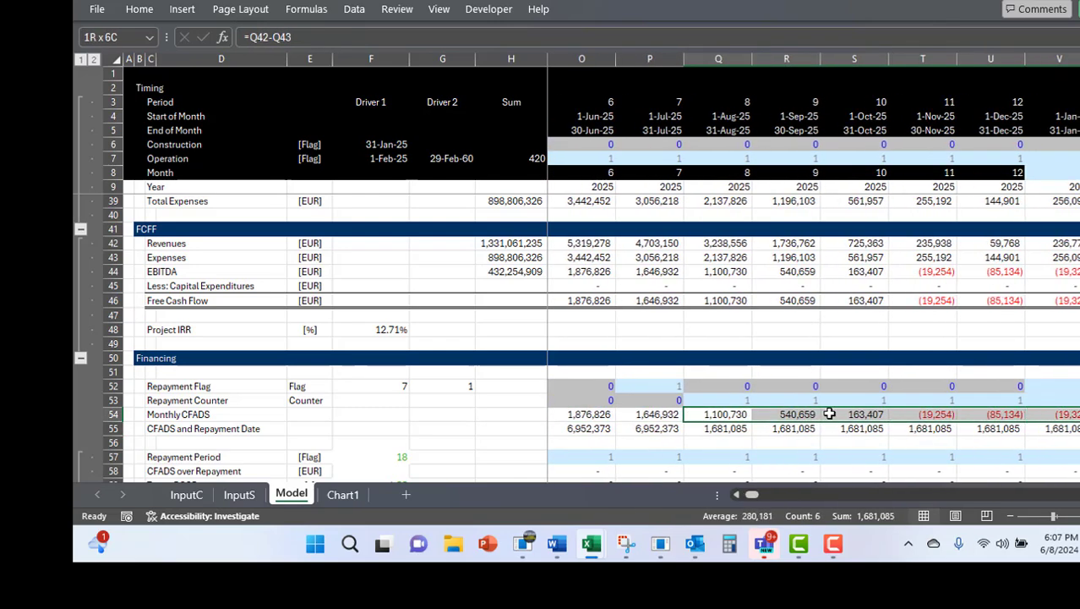
# - Multiply the SUMIF in J55 by the repayment flag in J52, fill it right, and check the first repayment date
pyautogui.press('Left')
pyautogui.press('Left')
pyautogui.hotkey('ctrl', 'Left')
pyautogui.hotkey('ctrl', 'Left')
pyautogui.press('Down')
pyautogui.press('Right')
pyautogui.press('Right')
pyautogui.press('Right')
pyautogui.press('Right')
pyautogui.press('Right')
pyautogui.press('Right')
pyautogui.press('Right')
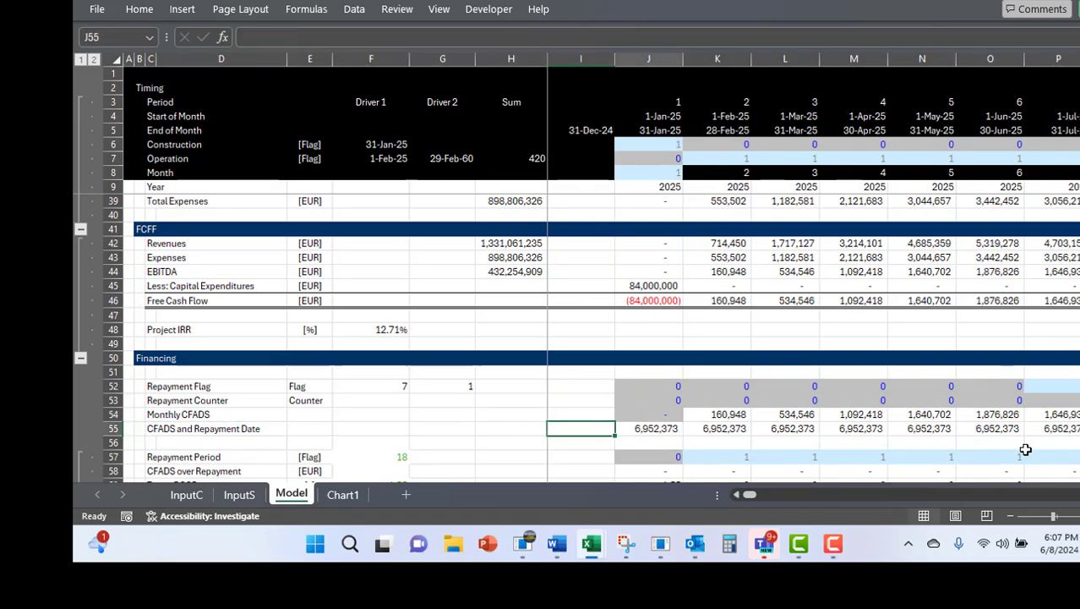
pyautogui.press('F2')
pyautogui.write('(53:53,J53,54:54)*')
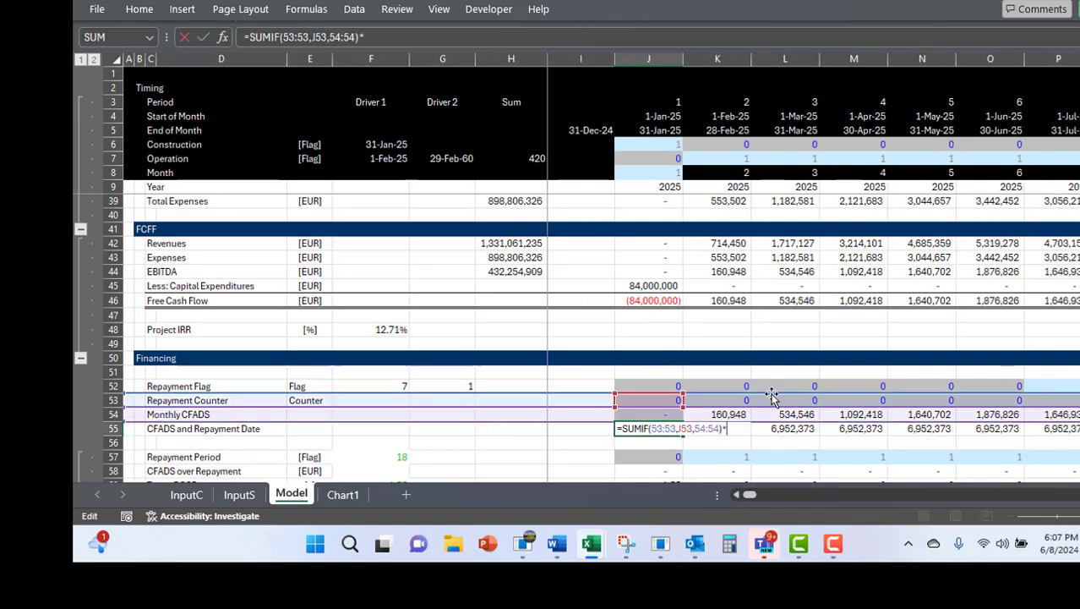
pyautogui.click(656, 385)
pyautogui.press('Return')
pyautogui.hotkey('ctrl', 'shift', 'r')
pyautogui.press('Left')
pyautogui.press('Left')
pyautogui.press('Left')
pyautogui.press('Left')
pyautogui.press('Left')
pyautogui.press('Left')
pyautogui.press('Left')
pyautogui.press('Left')
pyautogui.press('Left')
pyautogui.press('Left')
pyautogui.press('Left')
pyautogui.press('Left')
pyautogui.press('Left')
pyautogui.press('Left')
pyautogui.press('Left')
pyautogui.press('Left')
pyautogui.press('Left')
pyautogui.press('Left')
pyautogui.press('Left')
pyautogui.press('Left')
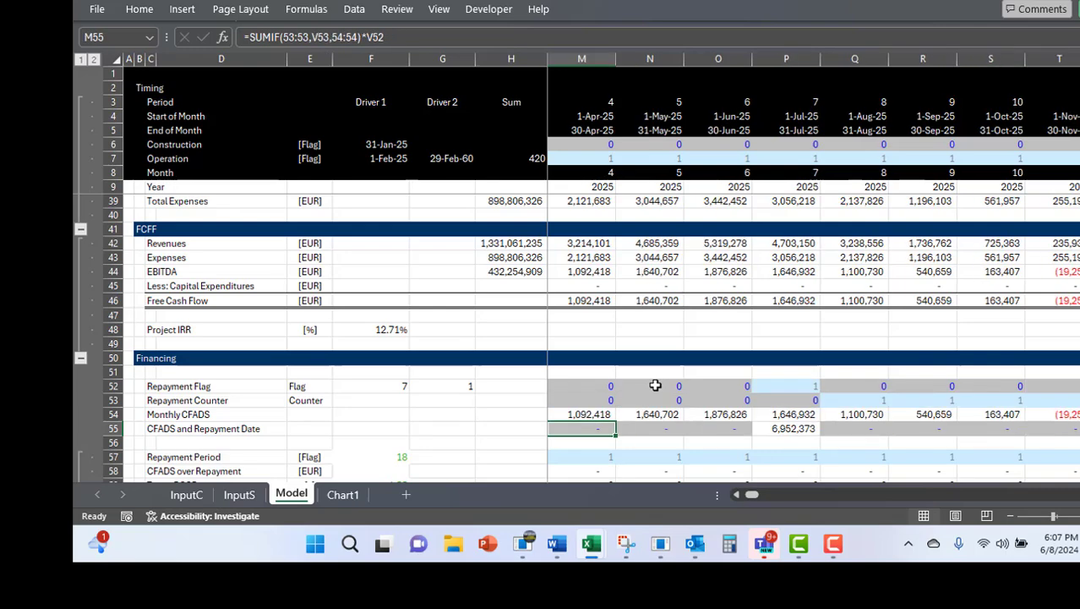
# - Rename the row 55 label to "CFADS at Repayment Date"
pyautogui.press('Down')
pyautogui.press('Down')
pyautogui.press('Down')
pyautogui.scroll(-1, 655, 385)
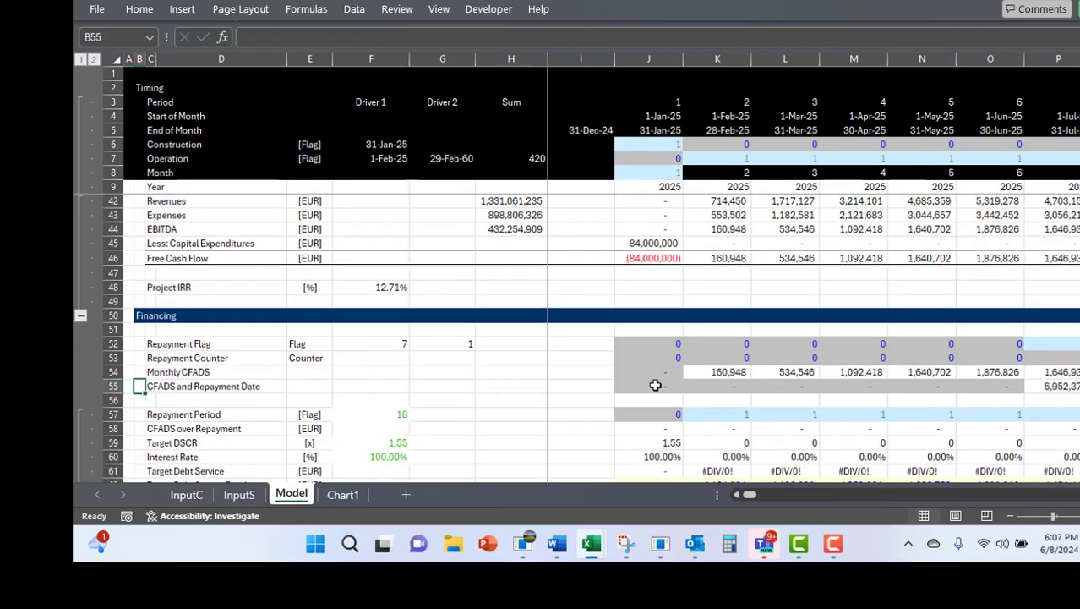
pyautogui.write('t')
pyautogui.press('Return')
pyautogui.press('Return')
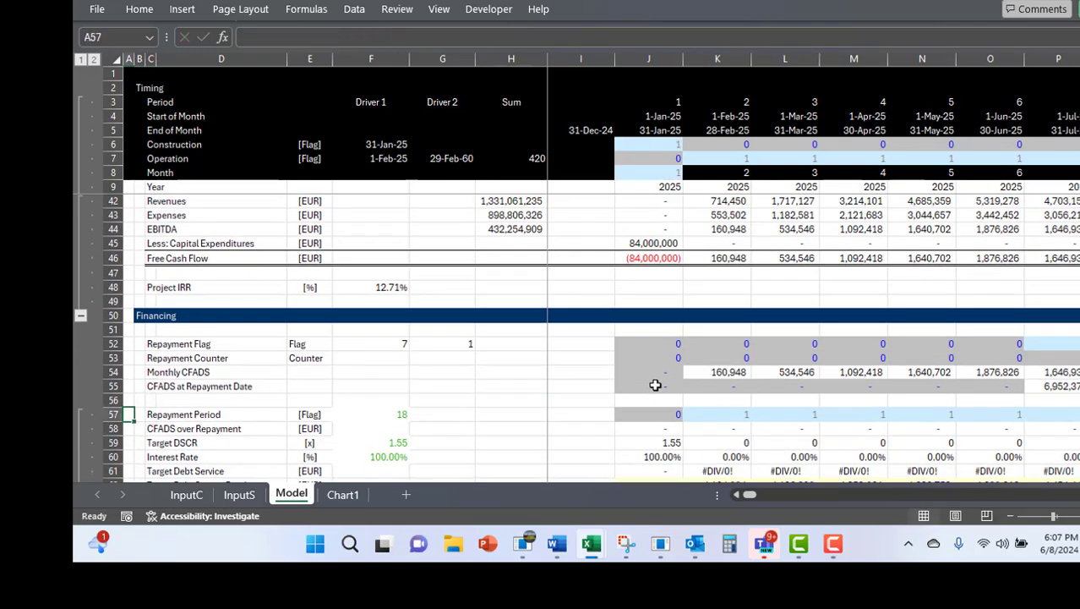
# - Delete rows 57 and 58, the old Repayment Period and CFADS over Repayment lines
pyautogui.hotkey('shift', 'space')
pyautogui.hotkey('shift', 'Down')
pyautogui.hotkey('ctrl', '-')
# - Carry the Target DSCR driver across every month of the timeline in row 57, starting from J57
pyautogui.press('Down')
pyautogui.press('Right')
pyautogui.press('Right')
pyautogui.press('Up')
pyautogui.press('Right')
pyautogui.press('Right')
pyautogui.press('Right')
pyautogui.press('Right')
pyautogui.press('Right')
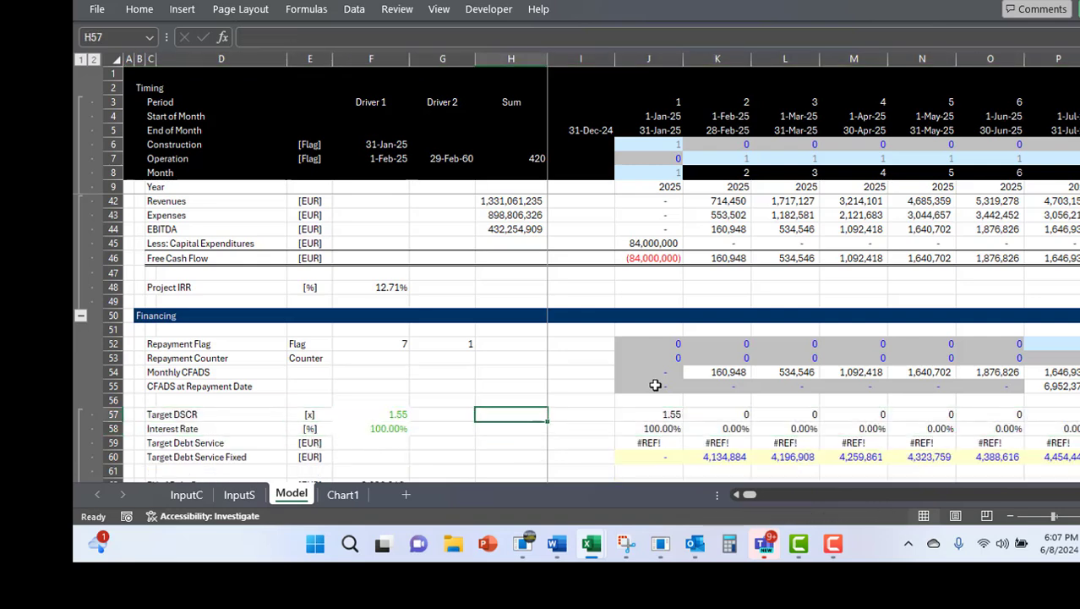
pyautogui.press('Right')
pyautogui.press('Right')
pyautogui.hotkey('ctrl', 'shift', 'Right')
pyautogui.hotkey('ctrl', 'r')
pyautogui.press('Down')
pyautogui.press('Left')
pyautogui.press('Left')
pyautogui.press('Left')
pyautogui.press('Left')
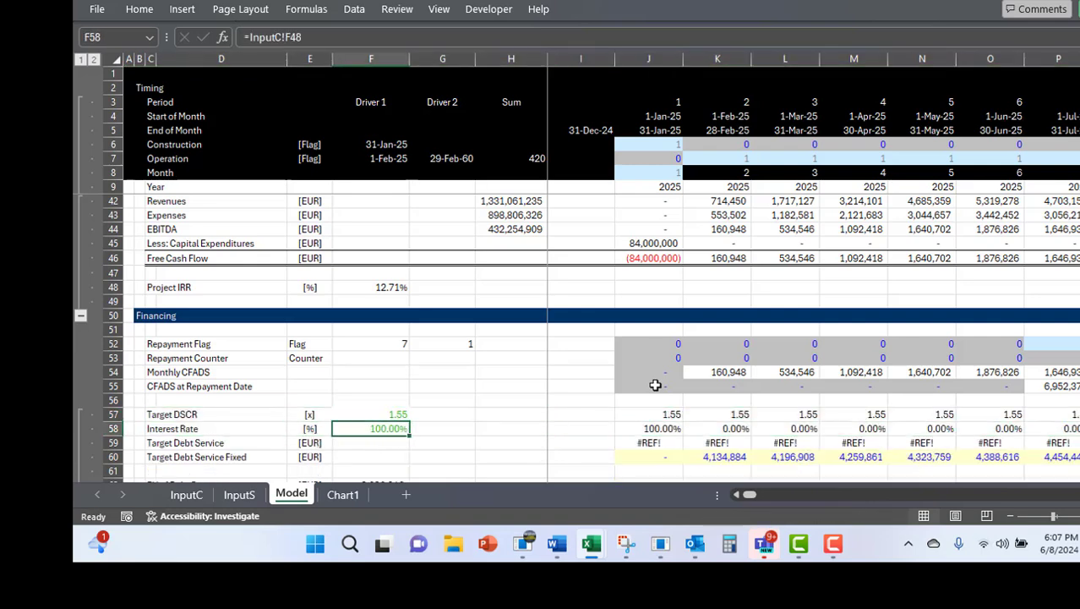
pyautogui.press('Right')
pyautogui.press('Right')
pyautogui.press('Right')
pyautogui.press('Right')
pyautogui.write('=loo')
pyautogui.press('Tab')
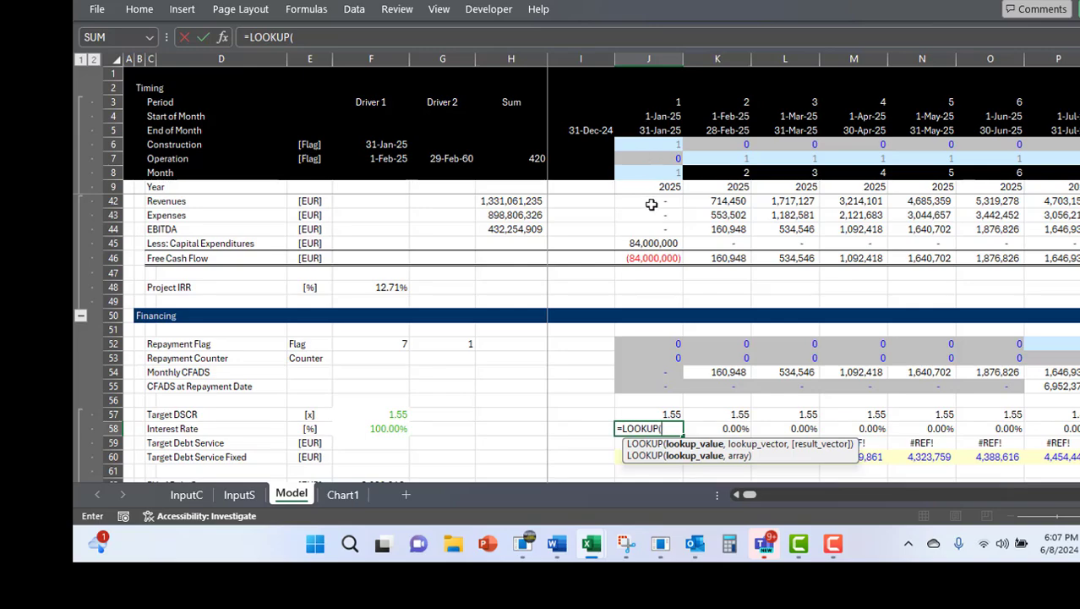
pyautogui.write(',')
pyautogui.hotkey('ctrl', 'pageup')
pyautogui.hotkey('ctrl', 'pageup')
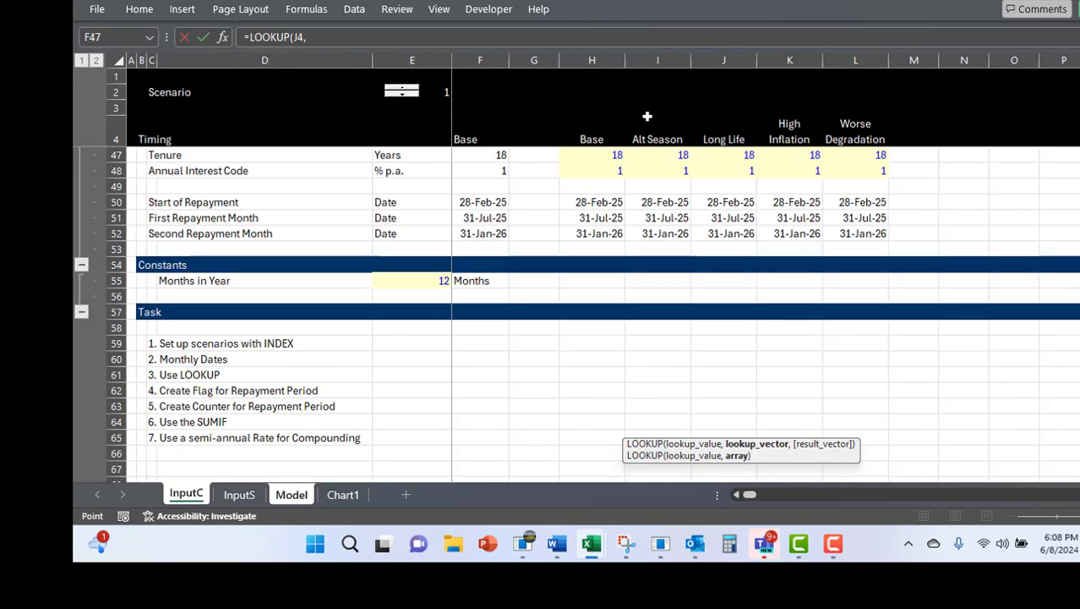
pyautogui.hotkey('ctrl', 'pagedown')
pyautogui.press('Escape')
# - Look up the interest rate in J58 by the month-end date in J5, using InputS rows 42 and 44, and fill it across the timeline
pyautogui.write('=loo')
pyautogui.press('Tab')
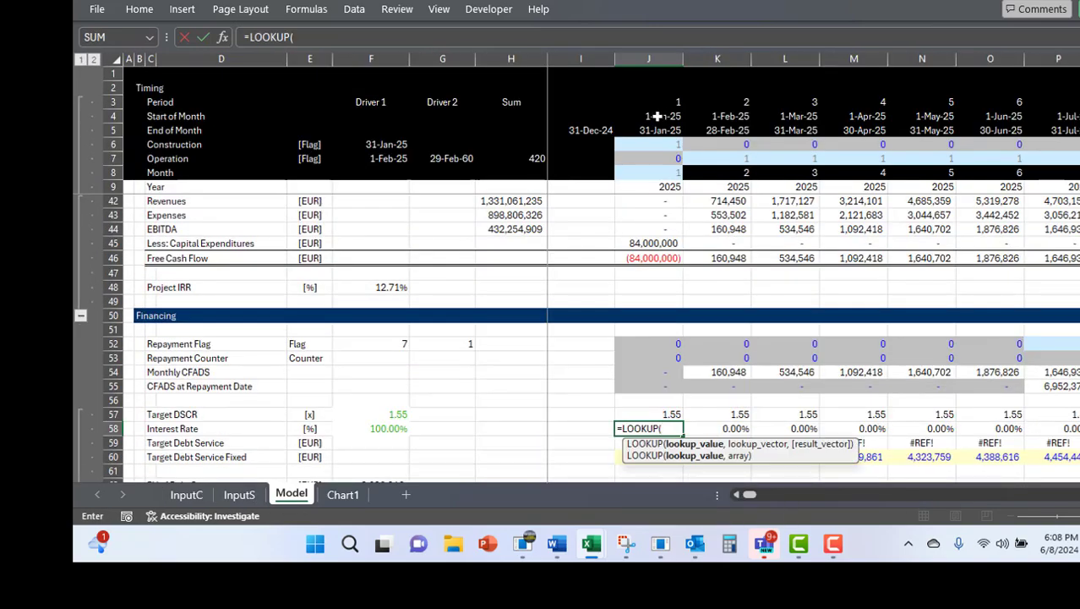
pyautogui.write(',')
pyautogui.hotkey('ctrl', 'pageup')
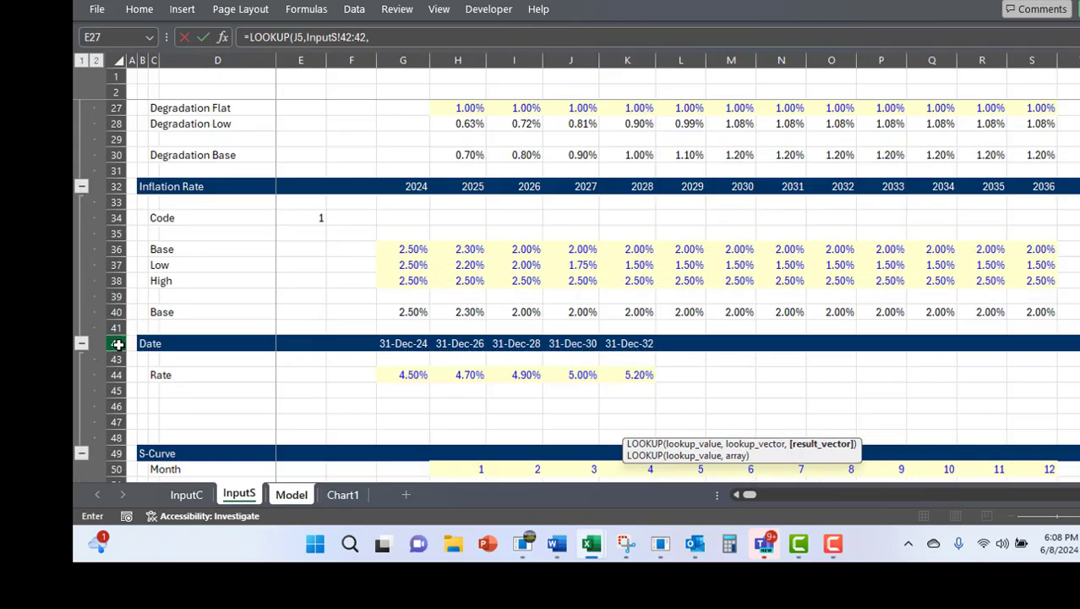
pyautogui.click(119, 374)
pyautogui.press('Return')
pyautogui.press('Up')
pyautogui.hotkey('ctrl', 'shift', 'Right')
pyautogui.hotkey('ctrl', 'r')
# - Insert two blank rows between the Interest Rate and Target Debt Service lines
pyautogui.press('Down')
pyautogui.hotkey('shift', 'space')
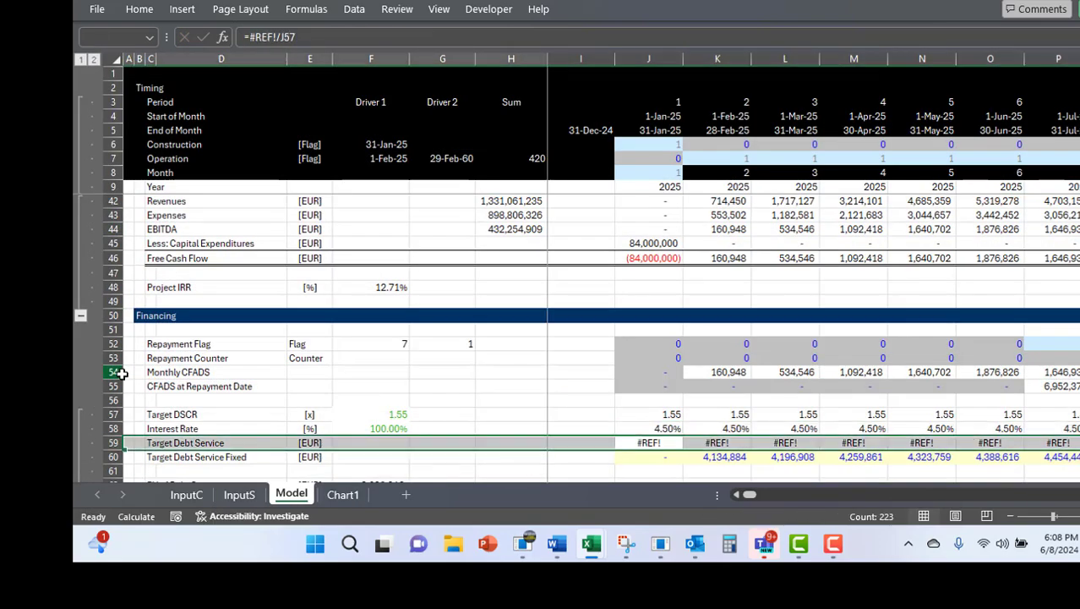
pyautogui.hotkey('ctrl', 'shift', '+')
pyautogui.press('Left')
pyautogui.press('Left')
pyautogui.press('Left')
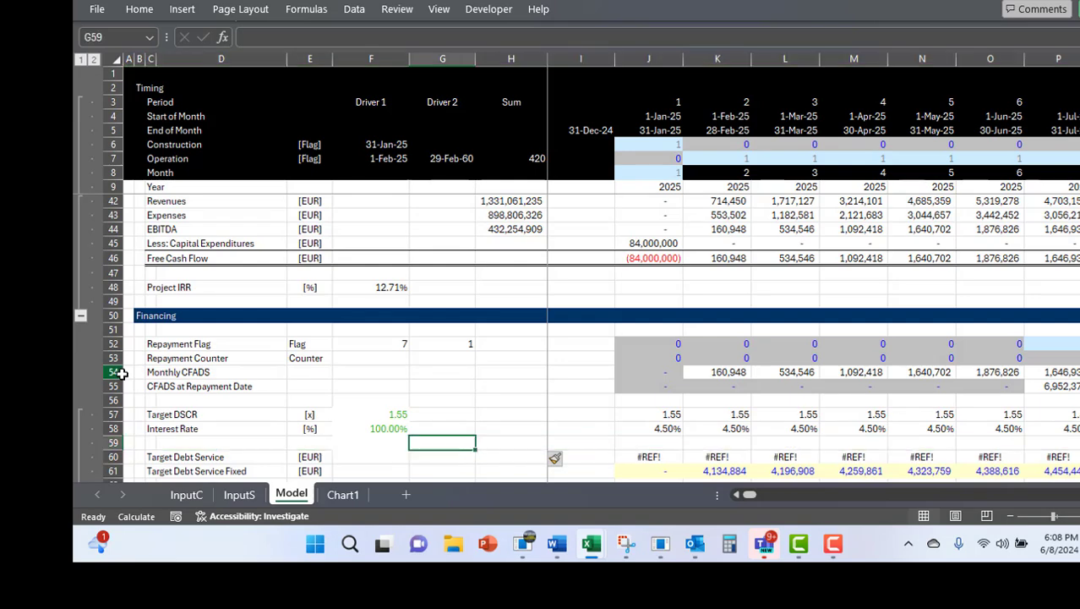
pyautogui.hotkey('shift', 'space')
pyautogui.press('Up')
pyautogui.hotkey('ctrl', 'Left')
pyautogui.press('Down')
pyautogui.hotkey('ctrl', 'Left')
pyautogui.press('Down')
pyautogui.hotkey('shift', 'space')
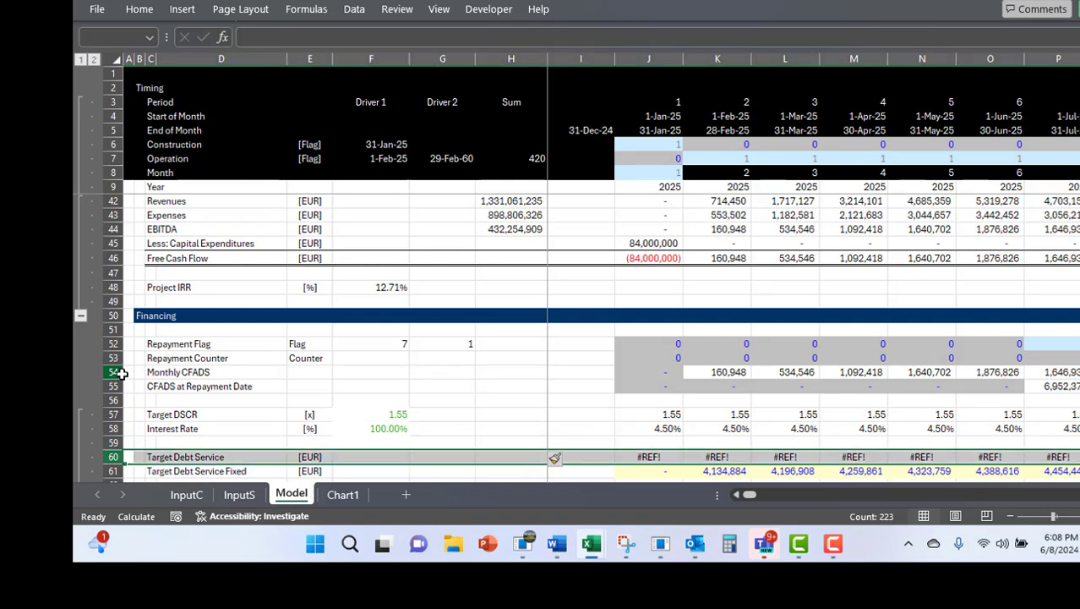
pyautogui.press('Up')
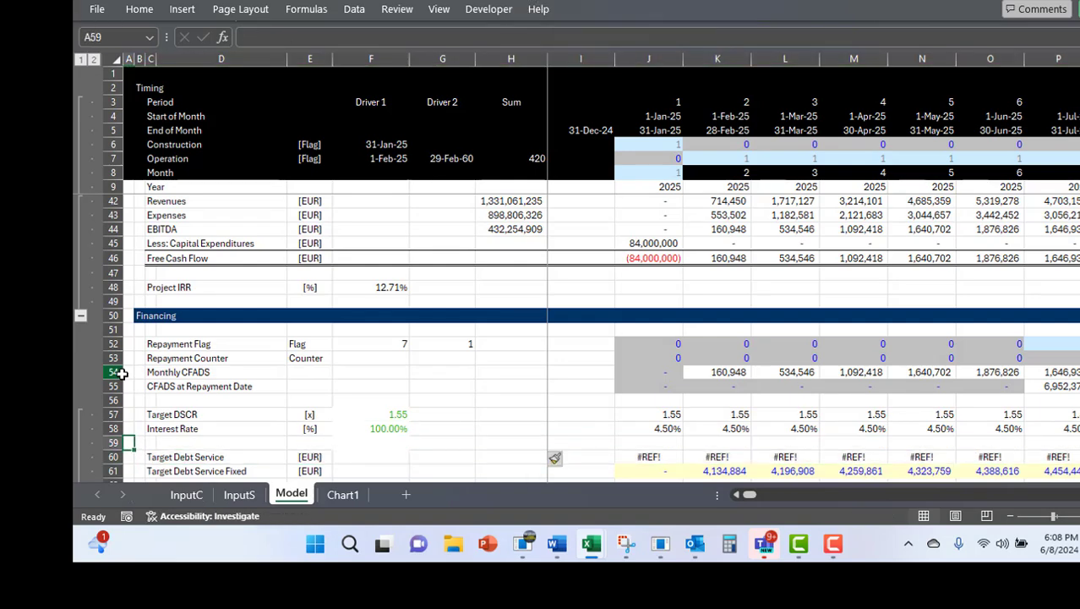
pyautogui.hotkey('shift', 'space')
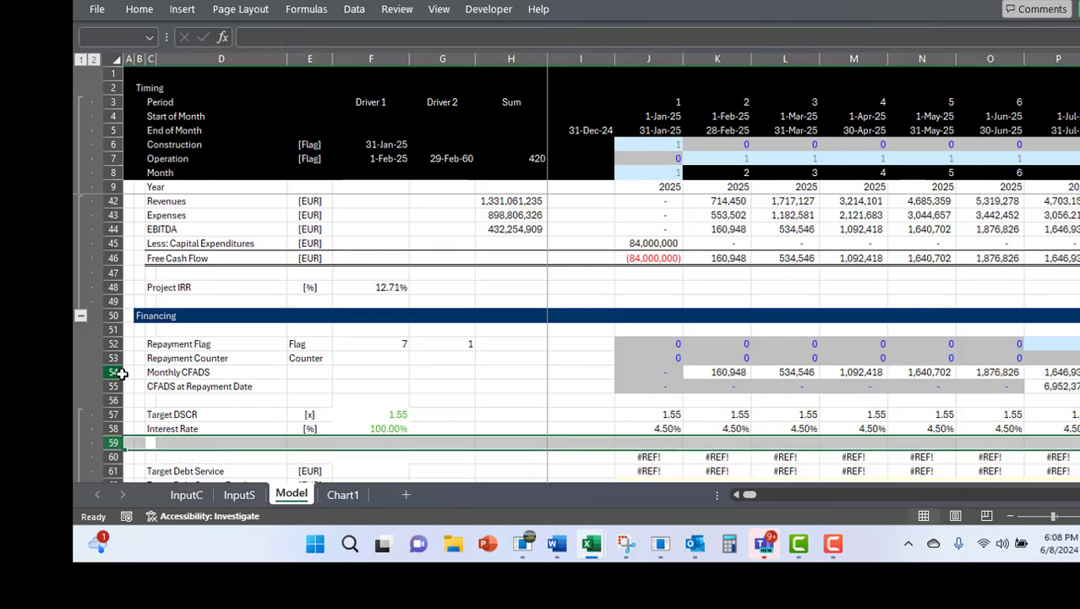
pyautogui.hotkey('ctrl', 'shift', '+')
# - Rename the row 58 label to "Annual Interest Rate" and label row 59 "Monthly Interest Rate" with the [%] unit
pyautogui.press('Up')
pyautogui.write('An')
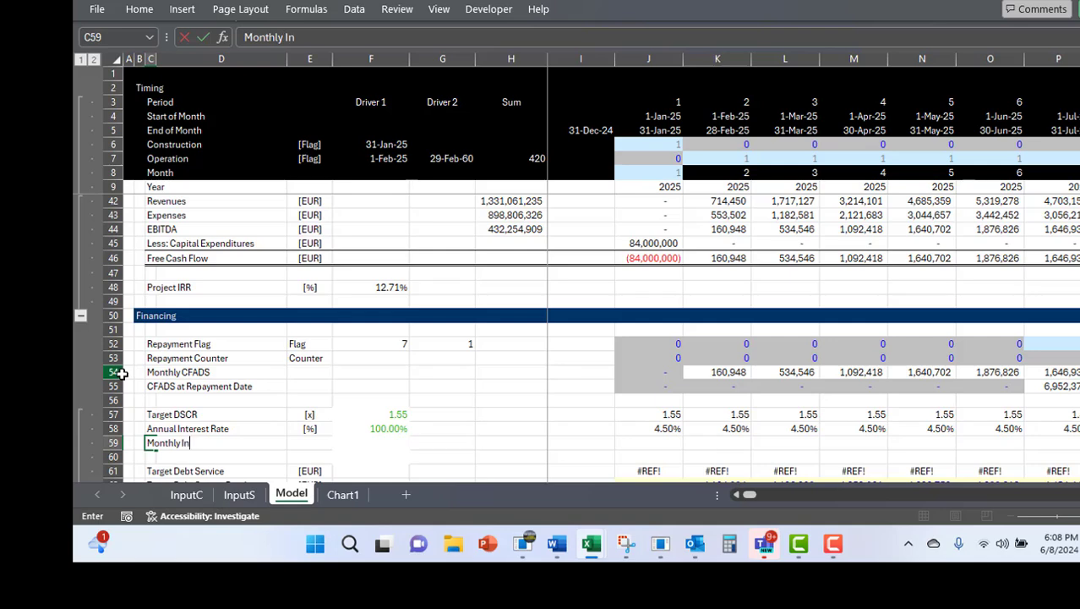
pyautogui.write('e')
pyautogui.press('Right')
pyautogui.press('Right')
pyautogui.hotkey('ctrl', 'd')
# - Clear the old interest rate driver from F58
pyautogui.press('Right')
pyautogui.press('Up')
pyautogui.press('Delete')
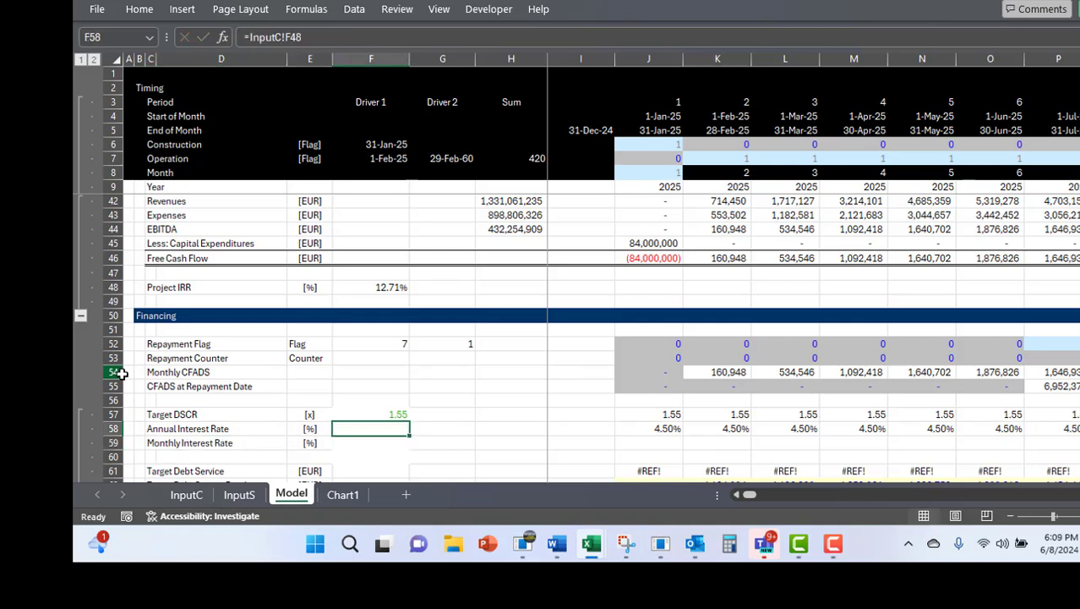
# - Calculate the monthly interest rate in J59 by dividing the annual rate in J58 by the months in a year, and fill it right
pyautogui.press('Down')
pyautogui.press('Right')
pyautogui.press('Right')
pyautogui.press('Right')
pyautogui.press('Right')
pyautogui.write('=')
pyautogui.press('Up')
pyautogui.write('/')
pyautogui.hotkey('ctrl', 'shift', 'r')
# - Insert a row at 60, label it "Semi-Annual Interest Rate", and give it the [%] unit
pyautogui.press('Down')
pyautogui.hotkey('ctrl', 'Left')
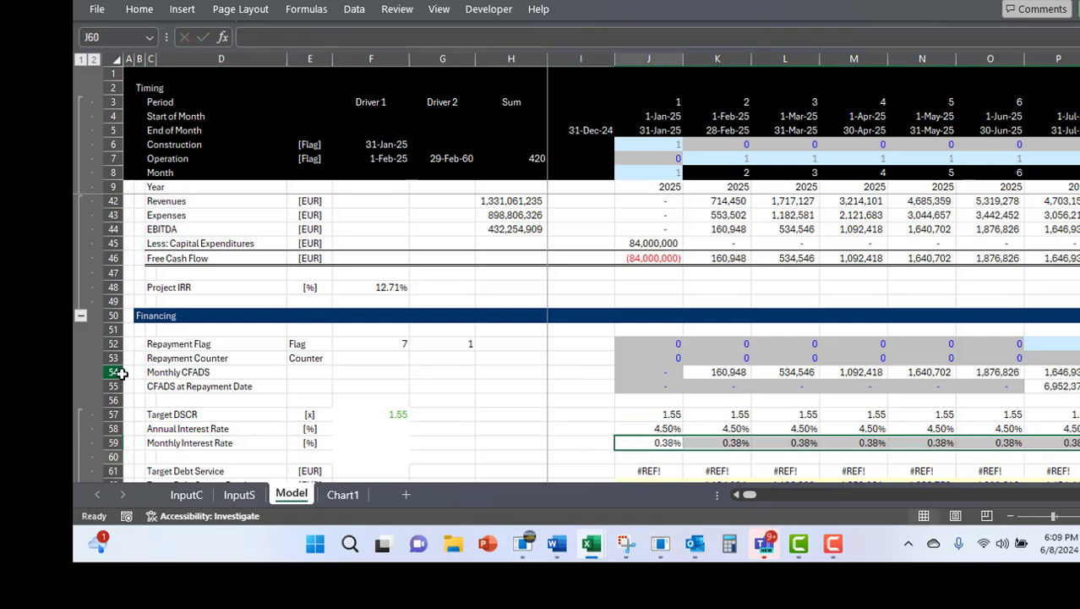
pyautogui.hotkey('shift', 'space')
pyautogui.hotkey('ctrl', 'shift', '+')
pyautogui.press('Right')
pyautogui.press('Right')
pyautogui.press('Right')
pyautogui.press('Left')
pyautogui.write('Semi')
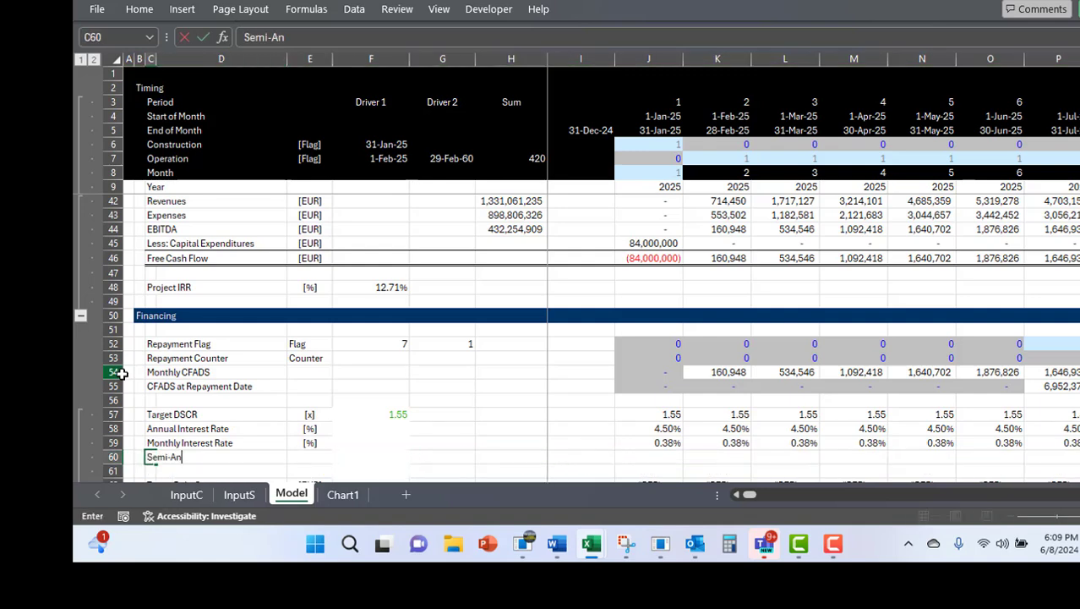
pyautogui.write('-Annual Interest Rate')
pyautogui.press('Right')
pyautogui.press('Right')
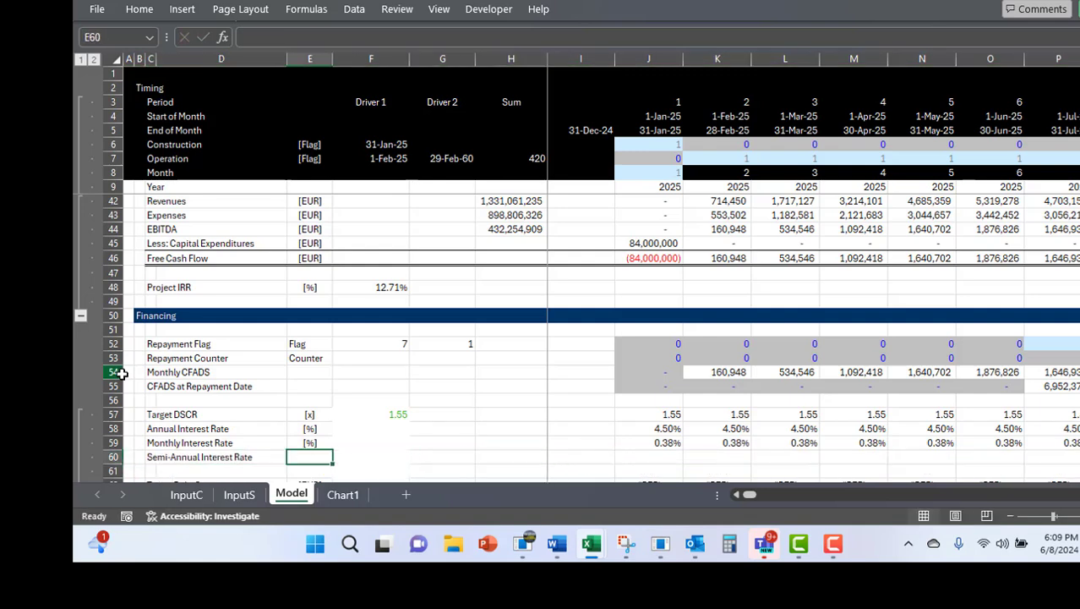
pyautogui.hotkey('ctrl', 'd')
# - Enter a SUMIF in J60 that sums the monthly rates in row 59 by the repayment counter in row 53
pyautogui.press('Right')
pyautogui.press('Right')
pyautogui.press('Right')
pyautogui.press('Right')
pyautogui.press('Right')
pyautogui.write('=sum')
pyautogui.press('Down')
pyautogui.press('Tab')
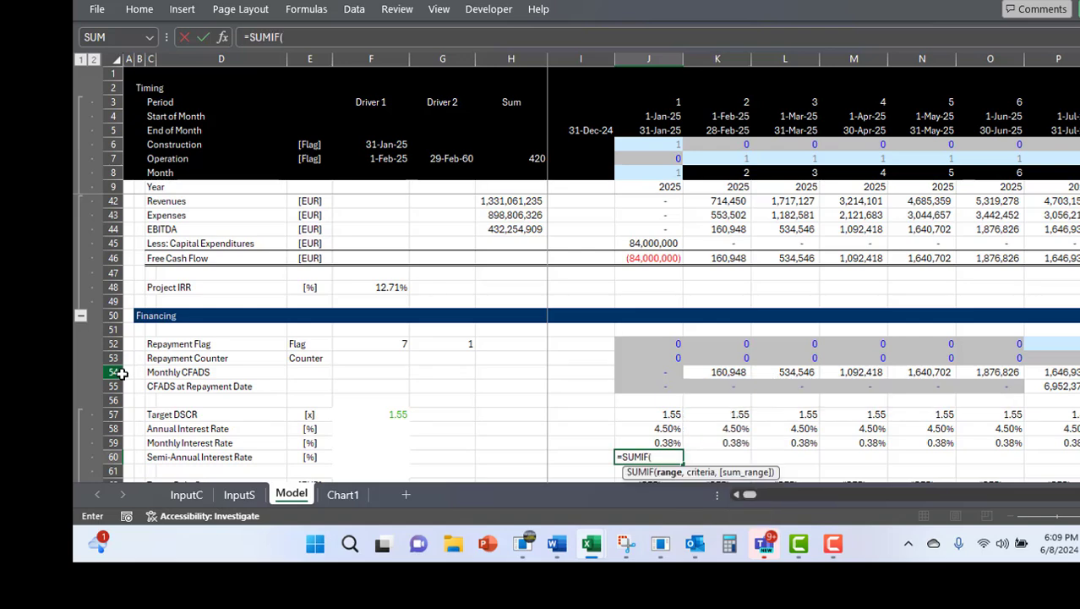
pyautogui.hotkey('shift', 'space')
pyautogui.write(',')
pyautogui.press('Up')
pyautogui.press('Up')
pyautogui.press('Up')
pyautogui.press('Up')
pyautogui.press('Up')
pyautogui.press('Up')
pyautogui.press('Up')
pyautogui.write(',')
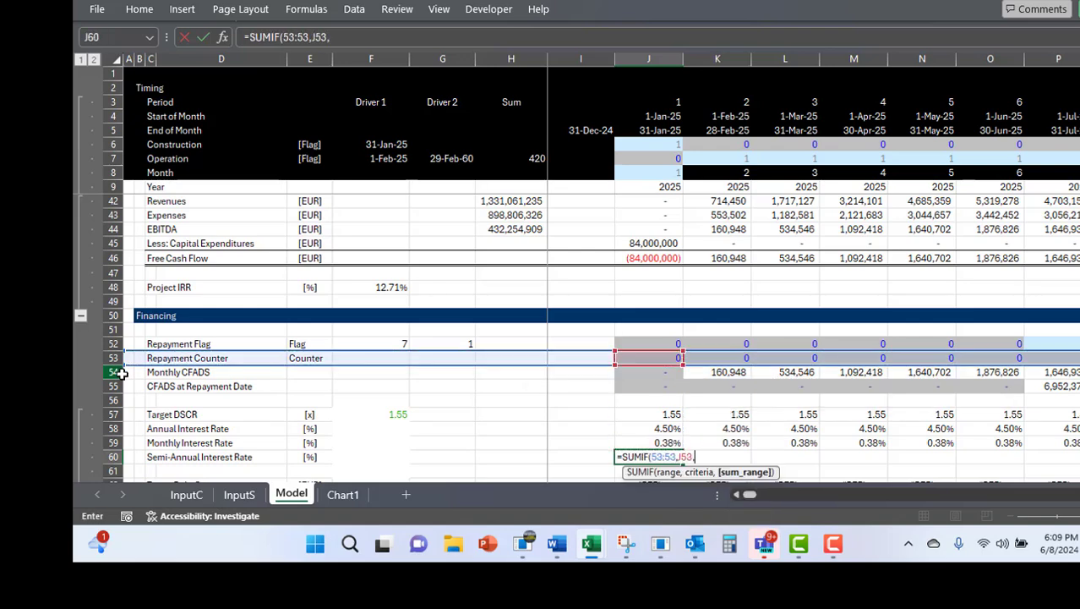
pyautogui.hotkey('shift', 'space')
pyautogui.write(')*')
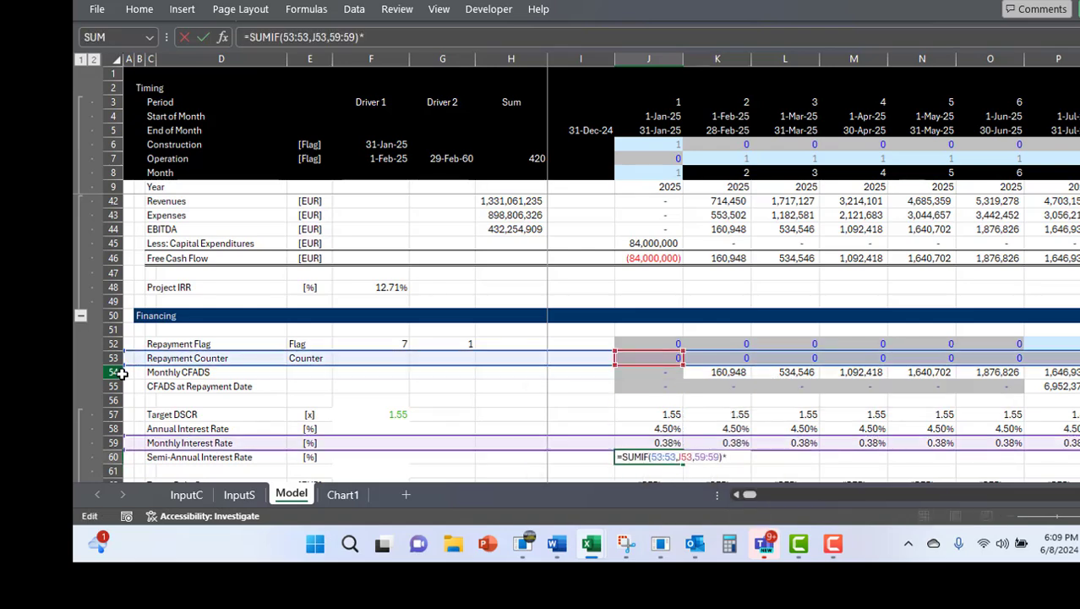
pyautogui.click(636, 338)
pyautogui.press('Return')
pyautogui.press('Return')
pyautogui.press('Up')
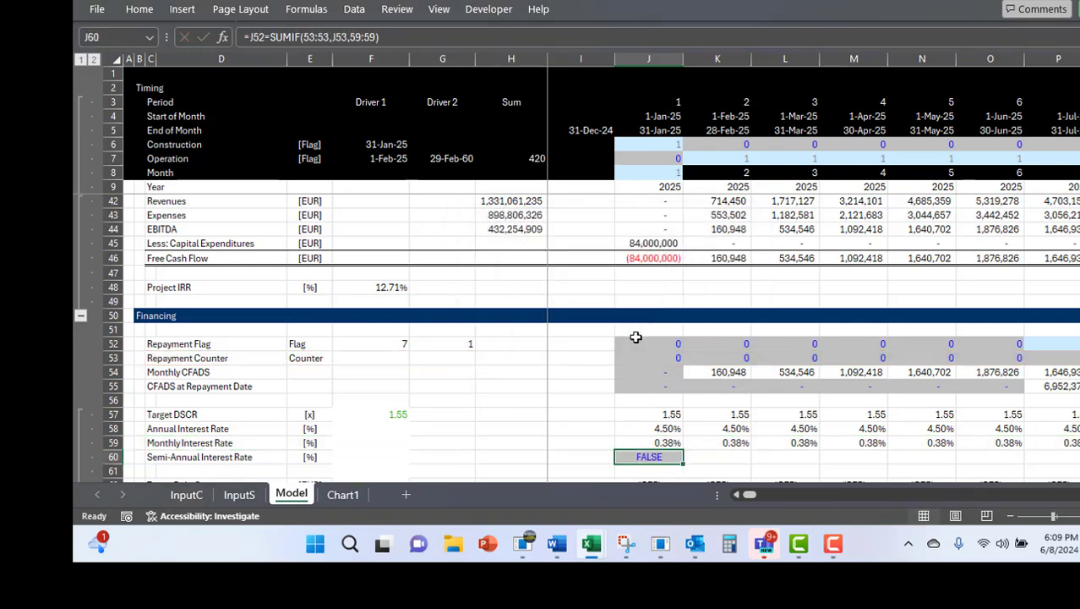
# - Correct J60 to =SUMIF(53:53,J53,59:59)*J52 and fill it across the timeline
pyautogui.press('F2')
pyautogui.press('Left')
pyautogui.press('Left')
pyautogui.press('Left')
pyautogui.press('Left')
pyautogui.press('Left')
pyautogui.press('Left')
pyautogui.press('Left')
pyautogui.press('Left')
pyautogui.press('Left')
pyautogui.press('BackSpace')
pyautogui.press('BackSpace')
pyautogui.press('BackSpace')
pyautogui.press('BackSpace')
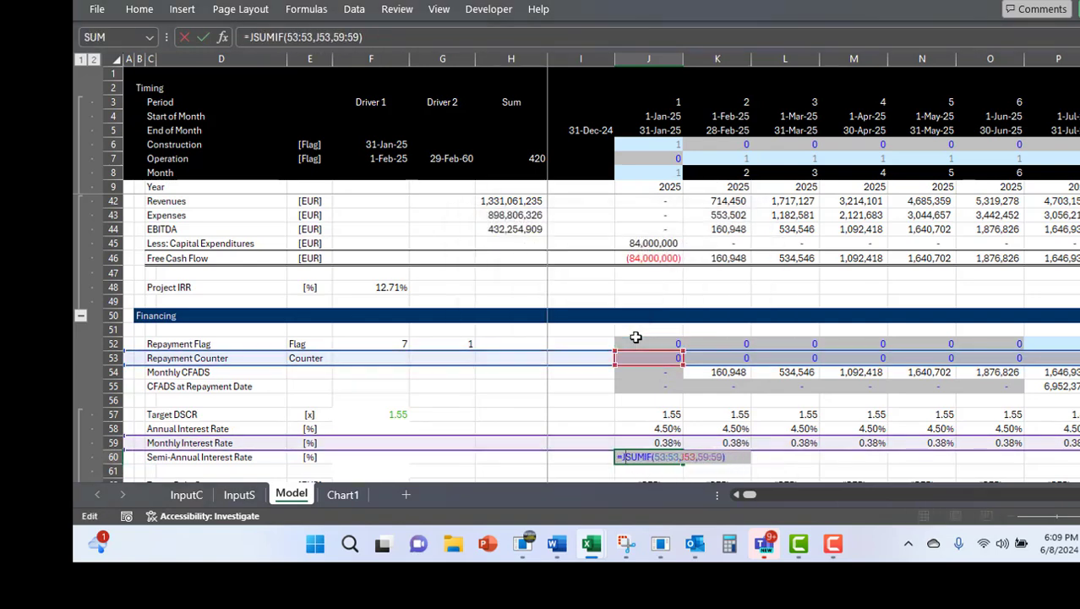
pyautogui.press('End')
pyautogui.write('*')
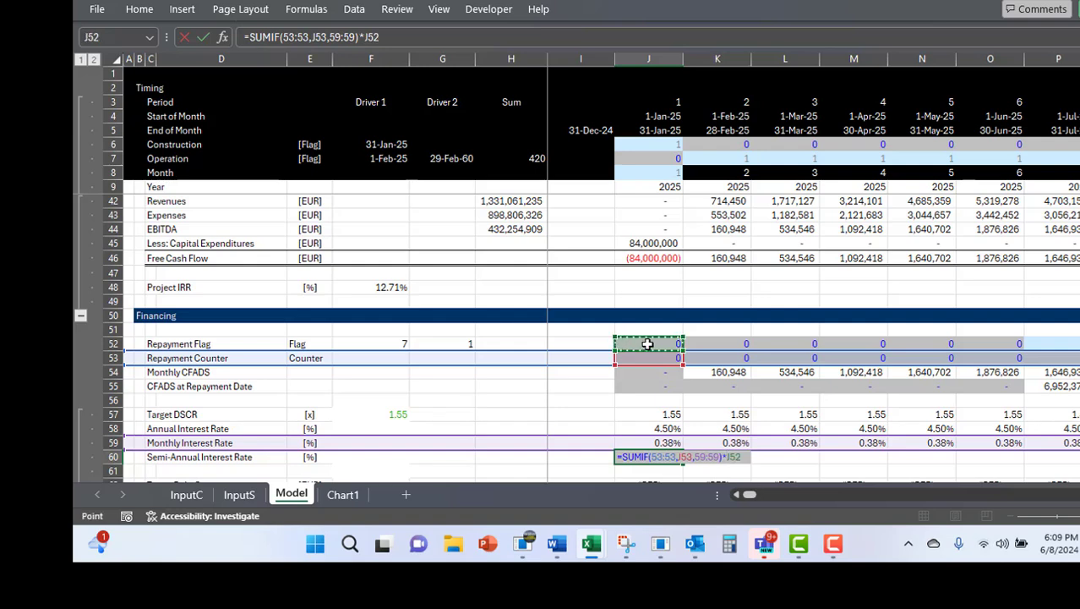
pyautogui.hotkey('ctrl', 'Return')
pyautogui.hotkey('ctrl', 'shift', 'r')
pyautogui.press('Down')
pyautogui.press('Up')
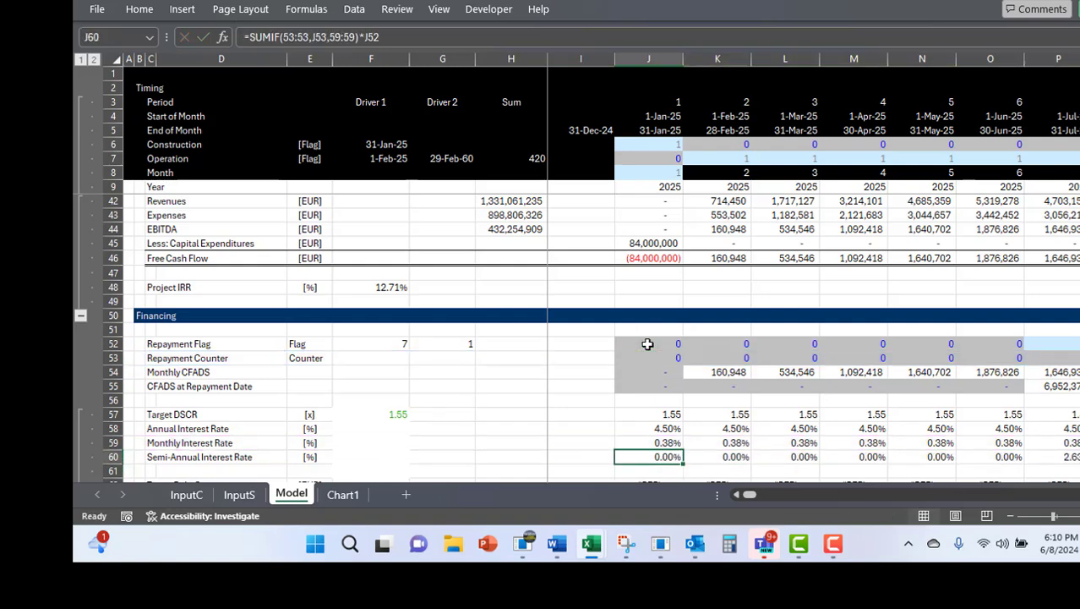
# - Rebuild Target Debt Service in J62 as the repayment-date CFADS in J55 divided by the target DSCR in J57, and fill it right
pyautogui.press('Down')
pyautogui.press('Down')
pyautogui.press('Down')
pyautogui.press('Down')
pyautogui.press('Up')
pyautogui.press('Up')
pyautogui.press('F2')
pyautogui.press('Escape')
pyautogui.write('=')
pyautogui.press('Up')
pyautogui.press('Up')
pyautogui.press('Up')
pyautogui.press('Up')
pyautogui.press('Up')
pyautogui.press('Up')
pyautogui.press('Up')
pyautogui.press('Up')
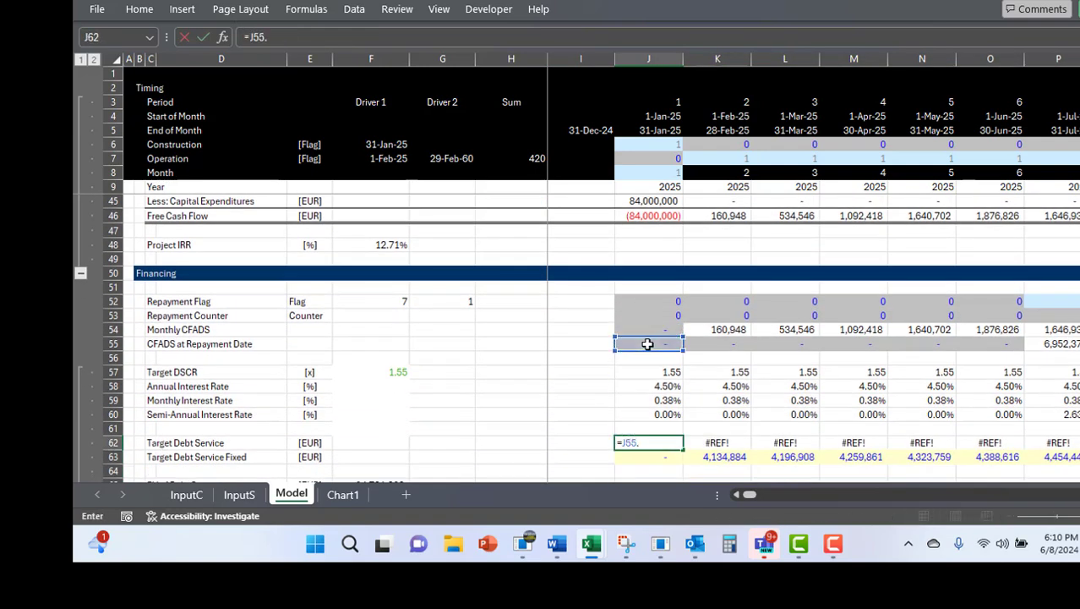
pyautogui.press('Up')
pyautogui.press('Up')
pyautogui.press('Up')
pyautogui.press('Up')
pyautogui.press('Up')
pyautogui.press('Return')
pyautogui.press('Up')
pyautogui.hotkey('ctrl', 'shift', 'r')
pyautogui.press('Down')
pyautogui.press('Down')
pyautogui.press('Down')
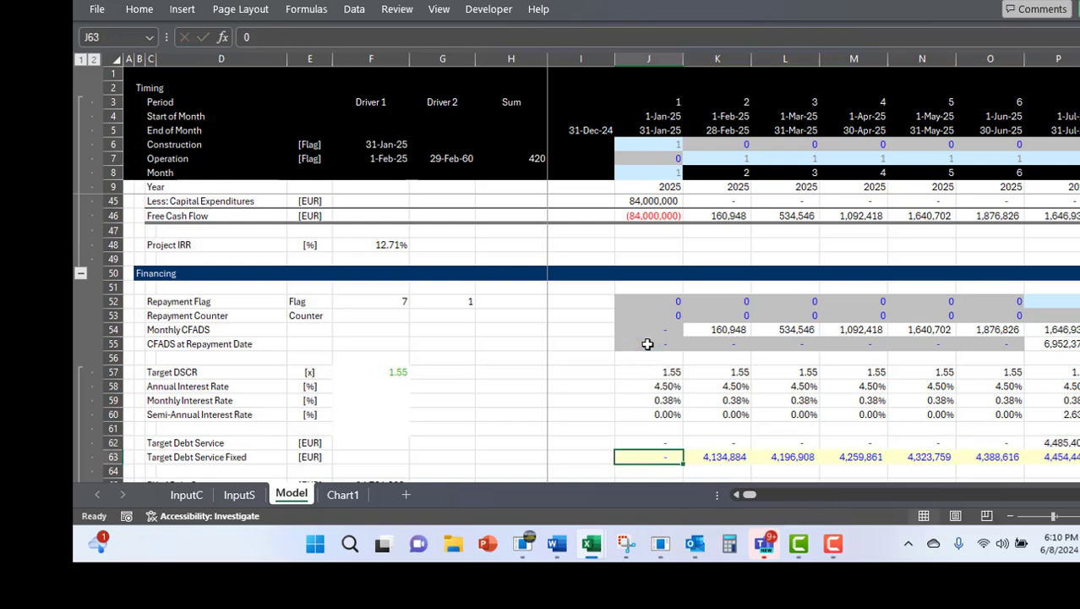
# - Delete the Target Debt Service Fixed row below Target Debt Service
pyautogui.press('Up')
pyautogui.press('Up')
pyautogui.hotkey('shift', 'space')
pyautogui.hotkey('ctrl', '-')
pyautogui.press('Down')
pyautogui.press('Down')
pyautogui.press('Down')
pyautogui.press('Up')
pyautogui.press('Up')
pyautogui.press('Left')
pyautogui.press('Left')
pyautogui.press('Left')
pyautogui.press('Left')
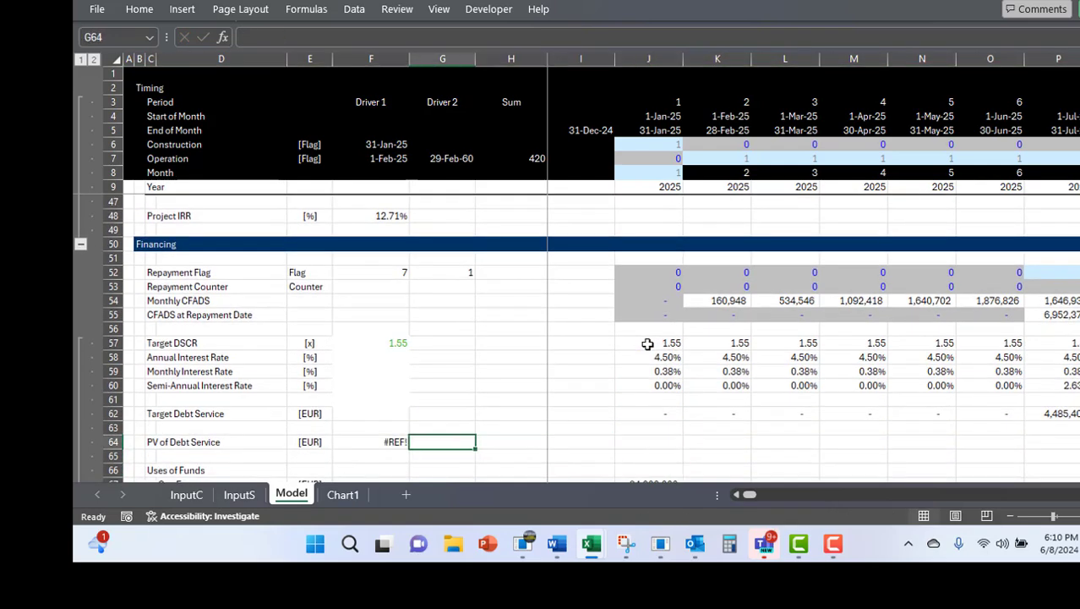
# - Insert a blank row at 64, directly above PV of Debt Service
pyautogui.press('Up')
pyautogui.press('Left')
pyautogui.press('Left')
pyautogui.press('Down')
pyautogui.hotkey('shift', 'space')
pyautogui.hotkey('ctrl', '+')
pyautogui.press('Left')
pyautogui.write('In')
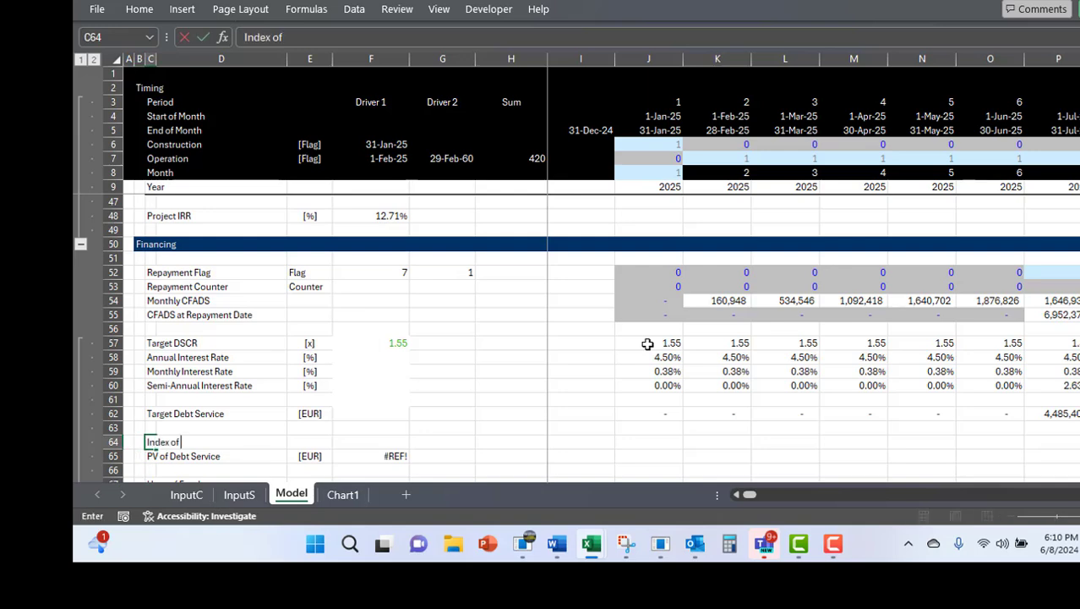
pyautogui.press('Escape')
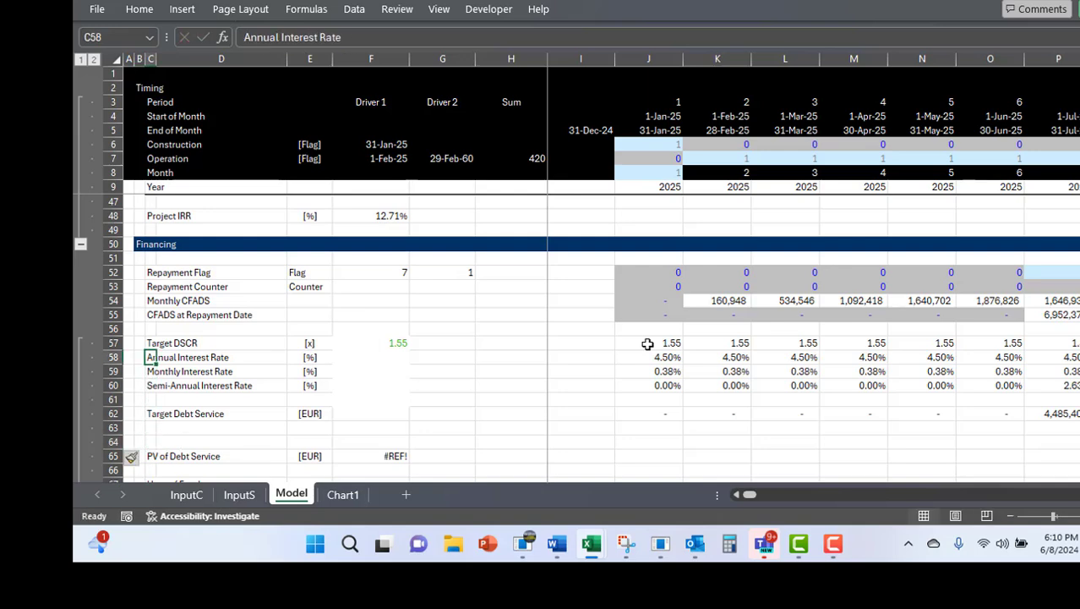
# - On the InputC sheet, insert two rows below Second Repayment Month in the Financing section
pyautogui.hotkey('ctrl', 'pageup')
pyautogui.hotkey('ctrl', 'pageup')
pyautogui.press('Down')
pyautogui.press('Down')
pyautogui.press('Down')
pyautogui.press('Down')
pyautogui.press('Down')
pyautogui.press('Down')
pyautogui.press('Down')
pyautogui.press('Down')
pyautogui.press('Down')
pyautogui.press('Down')
pyautogui.press('Down')
pyautogui.press('Down')
pyautogui.press('Down')
pyautogui.press('Down')
pyautogui.press('Down')
pyautogui.press('Down')
pyautogui.press('Down')
pyautogui.press('Down')
pyautogui.press('Down')
pyautogui.press('Down')
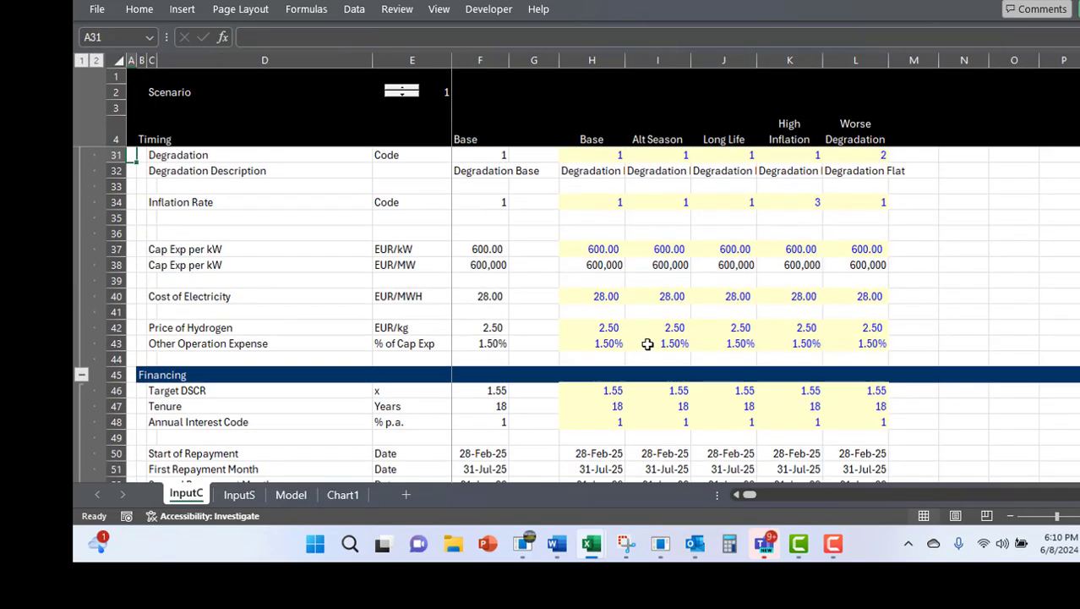
pyautogui.press('Down')
pyautogui.press('Down')
pyautogui.press('Down')
pyautogui.press('Up')
pyautogui.press('Up')
pyautogui.press('Up')
pyautogui.press('Up')
pyautogui.press('Up')
pyautogui.press('Up')
pyautogui.press('Up')
pyautogui.press('Up')
pyautogui.press('Up')
pyautogui.press('Up')
pyautogui.press('Up')
pyautogui.hotkey('shift', 'space')
pyautogui.hotkey('ctrl', '+')
pyautogui.hotkey('ctrl', '+')
# - Label row 53 "End of Repayment" and give it the Date unit
pyautogui.press('Right')
pyautogui.press('Right')
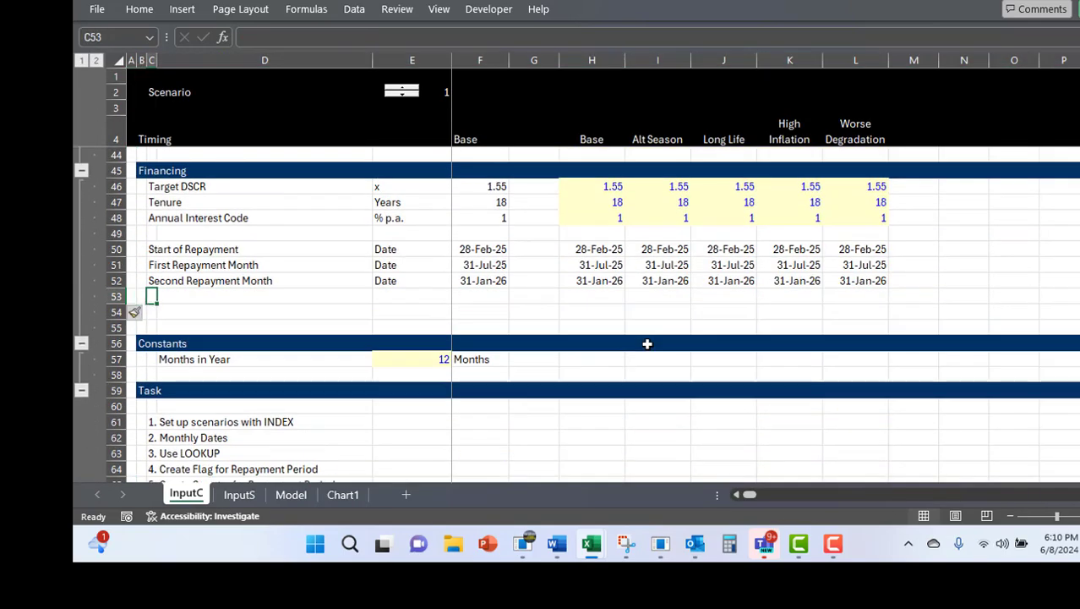
pyautogui.write('End of Repayment')
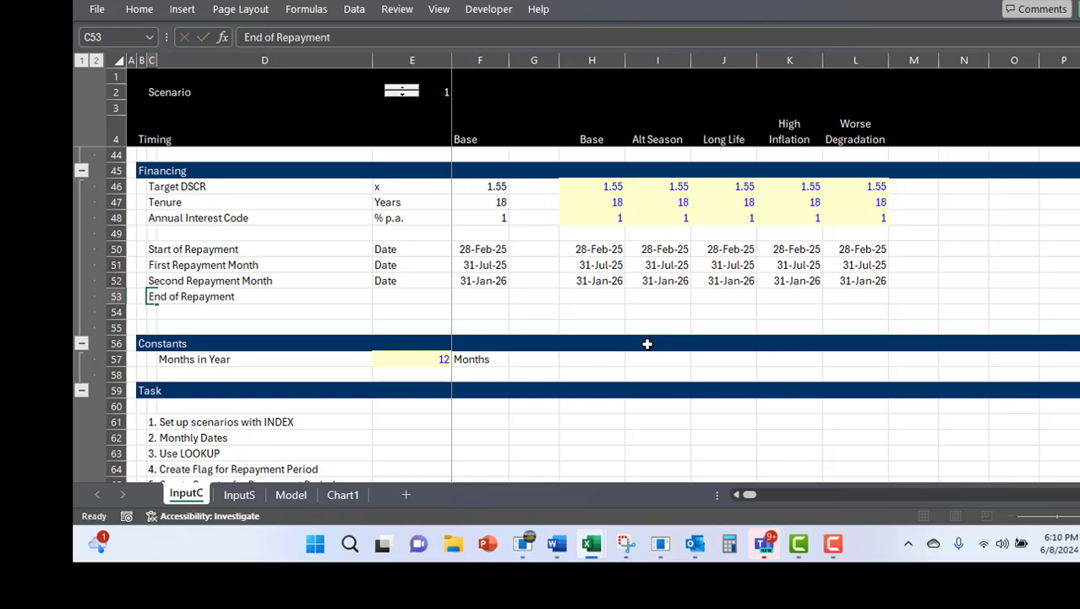
pyautogui.press('Right')
pyautogui.press('Right')
pyautogui.press('Right')
pyautogui.press('Right')
# - Calculate End of Repayment in H53 with EOMONTH from the first repayment month H51 plus the tenure times 12, and fill it across all scenarios
pyautogui.press('Right')
pyautogui.write('=')
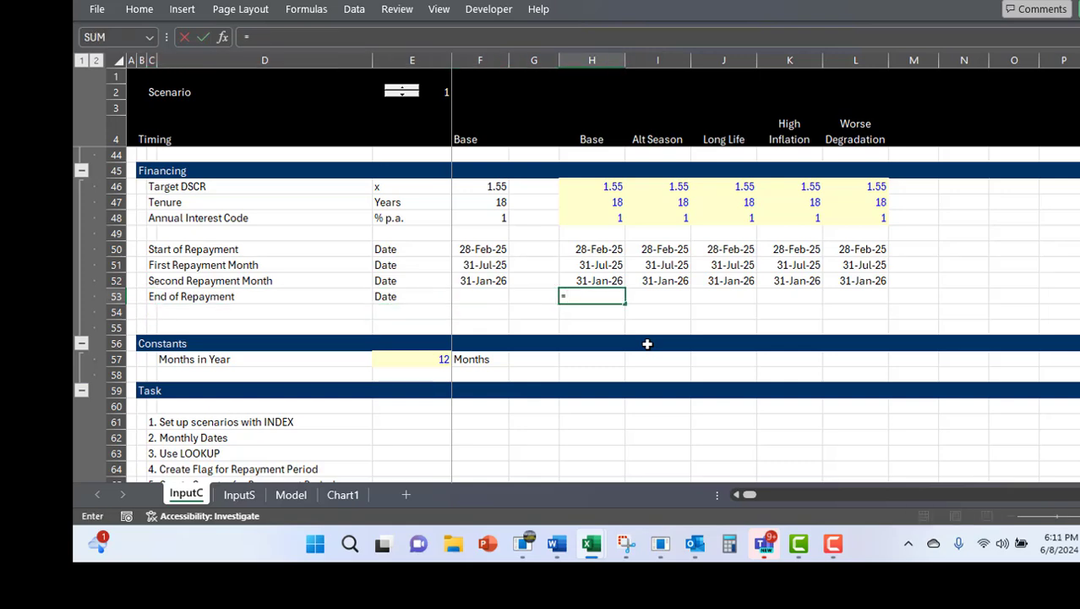
pyautogui.write('EOMONTH(H51,')
pyautogui.press('Up')
pyautogui.press('Up')
pyautogui.press('Up')
pyautogui.press('Up')
pyautogui.press('Up')
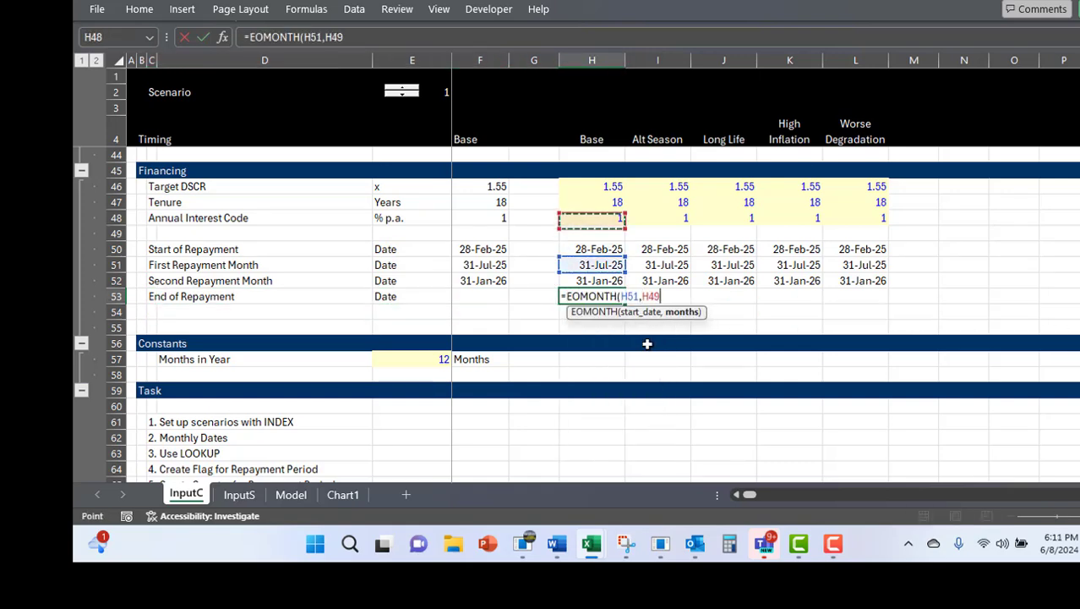
pyautogui.press('Up')
pyautogui.write('*12)')
pyautogui.hotkey('ctrl', 'Return')
pyautogui.hotkey('shift', 'Right')
pyautogui.hotkey('shift', 'Right')
pyautogui.hotkey('shift', 'Right')
pyautogui.hotkey('shift', 'Right')
pyautogui.hotkey('ctrl', 'r')
# - Copy the scenario INDEX formula from F52 down to F53 for End of Repayment
pyautogui.press('Left')
pyautogui.press('Left')
pyautogui.press('Up')
pyautogui.hotkey('shift', 'Down')
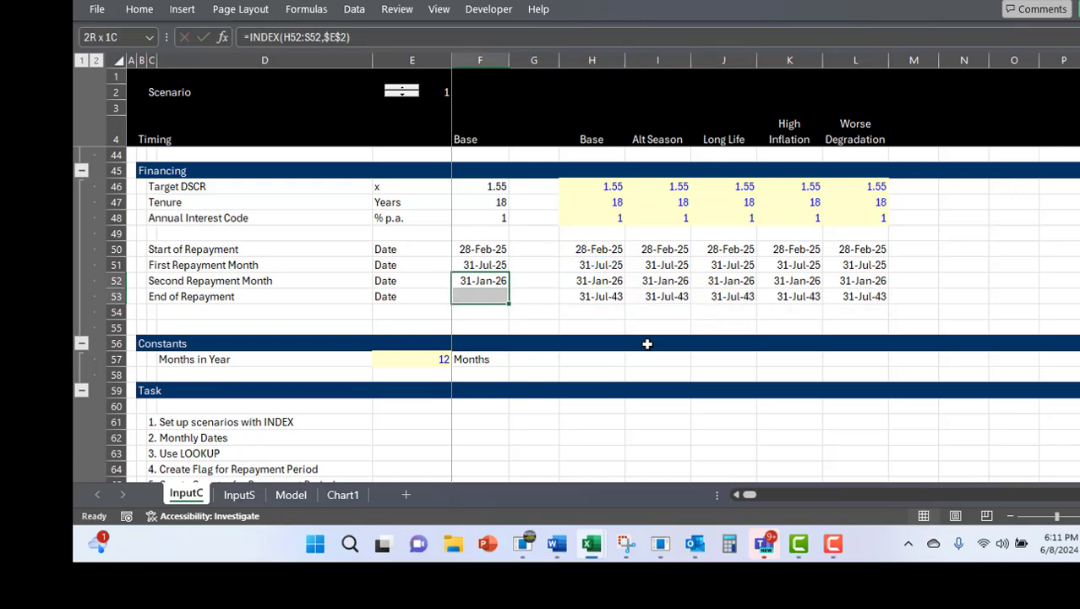
# - On the Model sheet, insert a row at 55 labelled "Repayment Period" with the unit Flag
pyautogui.hotkey('ctrl', 'pagedown')
pyautogui.hotkey('ctrl', 'pagedown')
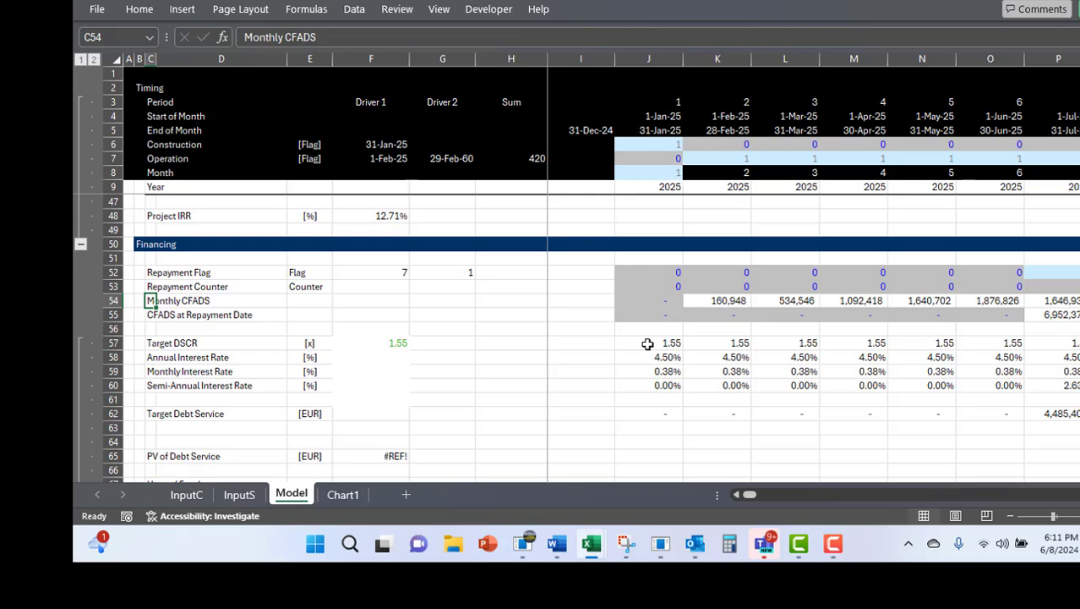
pyautogui.press('Down')
pyautogui.hotkey('shift', 'space')
pyautogui.hotkey('ctrl', 'shift', '+')
pyautogui.write('R')
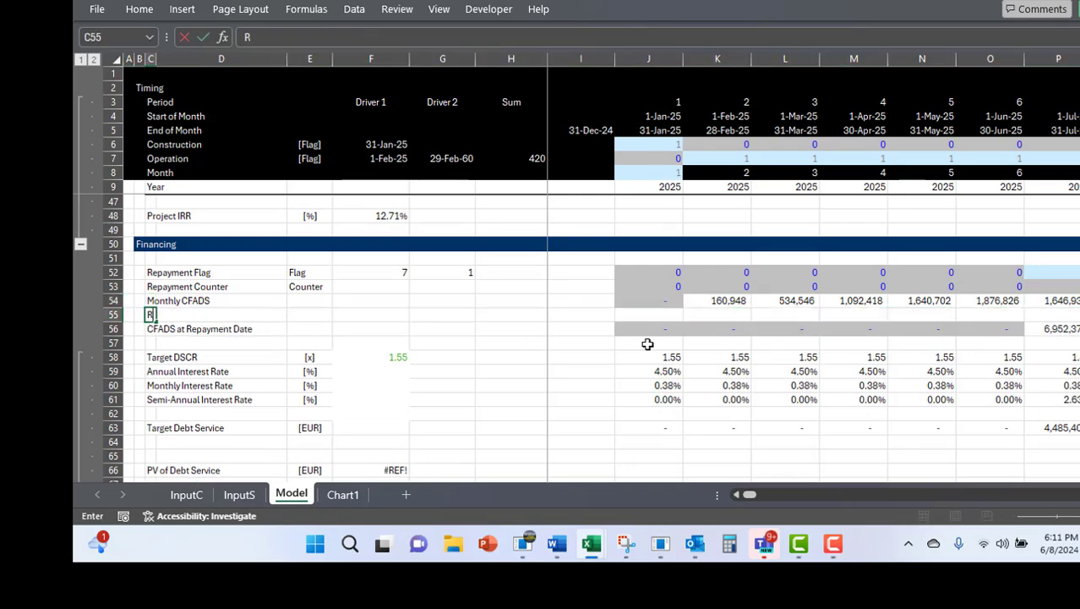
pyautogui.write('epayment Period')
pyautogui.press('Right')
pyautogui.press('Right')
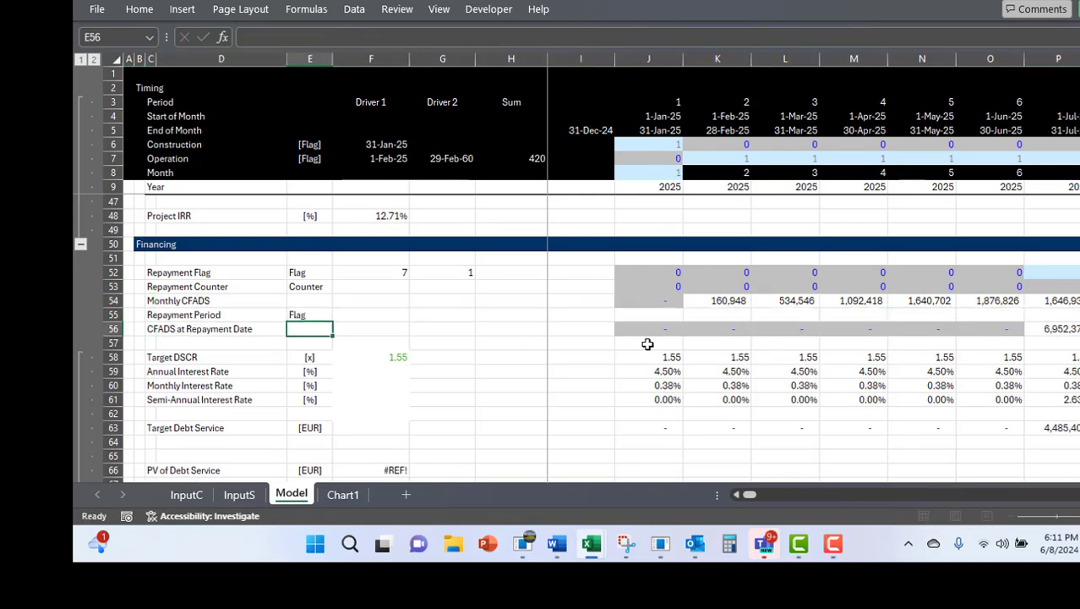
# - Link the Repayment Period drivers in F55 and G55 to InputC's First Repayment Month and End of Repayment dates
pyautogui.write('=')
pyautogui.hotkey('ctrl', 'pageup')
pyautogui.hotkey('ctrl', 'pageup')
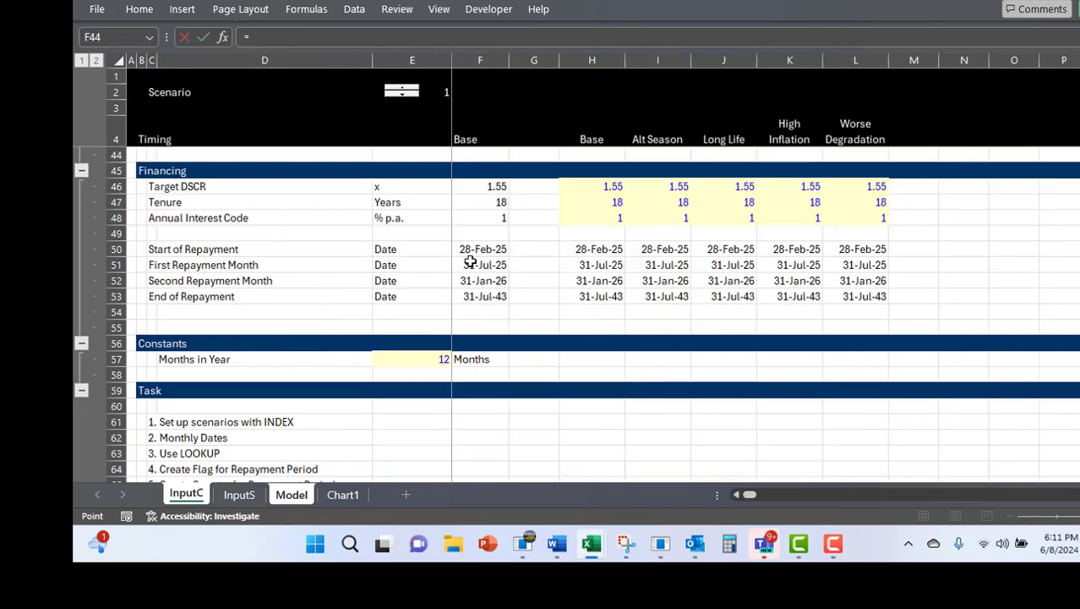
pyautogui.hotkey('ctrl', 'pagedown')
pyautogui.hotkey('ctrl', 'pagedown')
pyautogui.hotkey('ctrl', 'pageup')
pyautogui.hotkey('ctrl', 'pageup')
pyautogui.press('Tab')
pyautogui.press('Right')
pyautogui.press('Right')
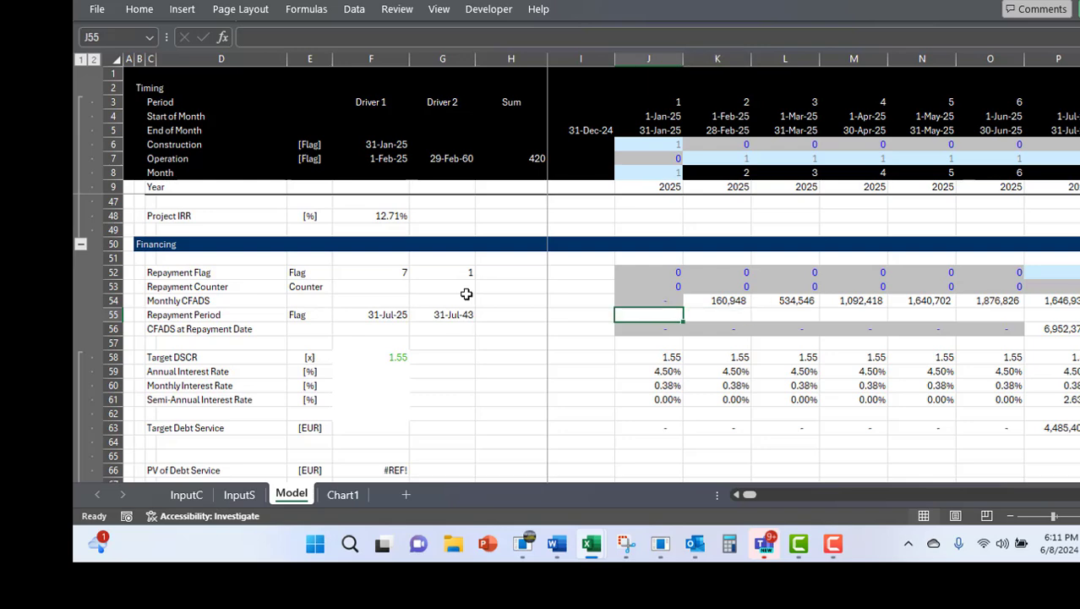
# - Move the Repayment Period row up to row 52, above the Repayment Flag
pyautogui.press('Left')
pyautogui.hotkey('shift', 'space')
pyautogui.hotkey('ctrl', 'x')
pyautogui.press('Up')
pyautogui.press('Up')
pyautogui.press('Up')
pyautogui.hotkey('shift', 'space')
pyautogui.hotkey('ctrl', 'shift', '=')
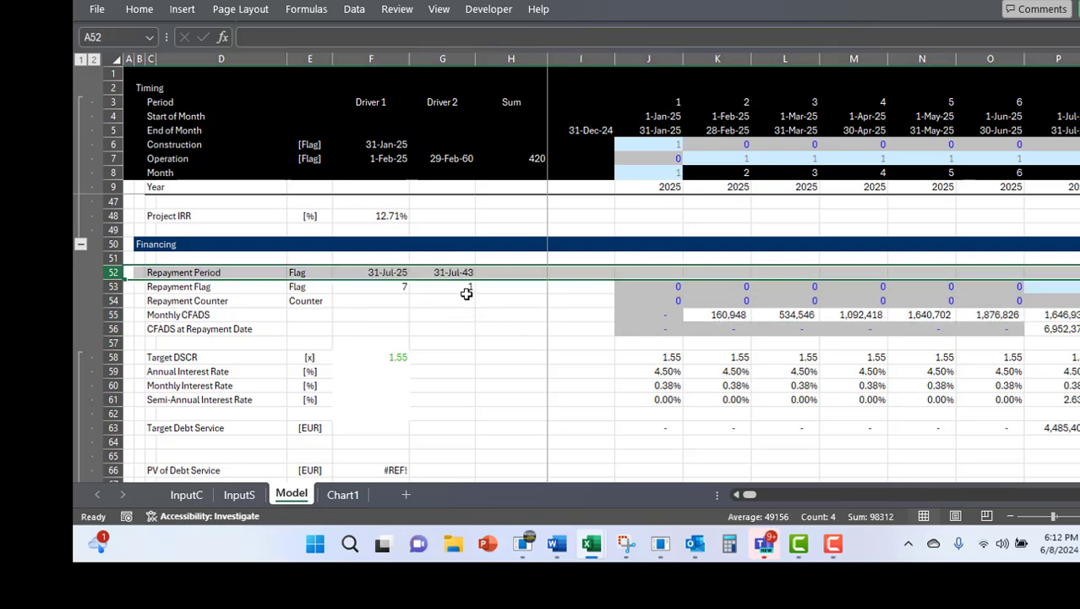
# - Enter an AND test in J52 that the month end J5 is >=$F$52 and <=$G$52
pyautogui.press('Right')
pyautogui.press('Right')
pyautogui.press('Right')
pyautogui.press('Right')
pyautogui.press('Right')
pyautogui.press('Right')
pyautogui.press('Right')
pyautogui.press('Right')
pyautogui.press('Right')
pyautogui.write('=and(')
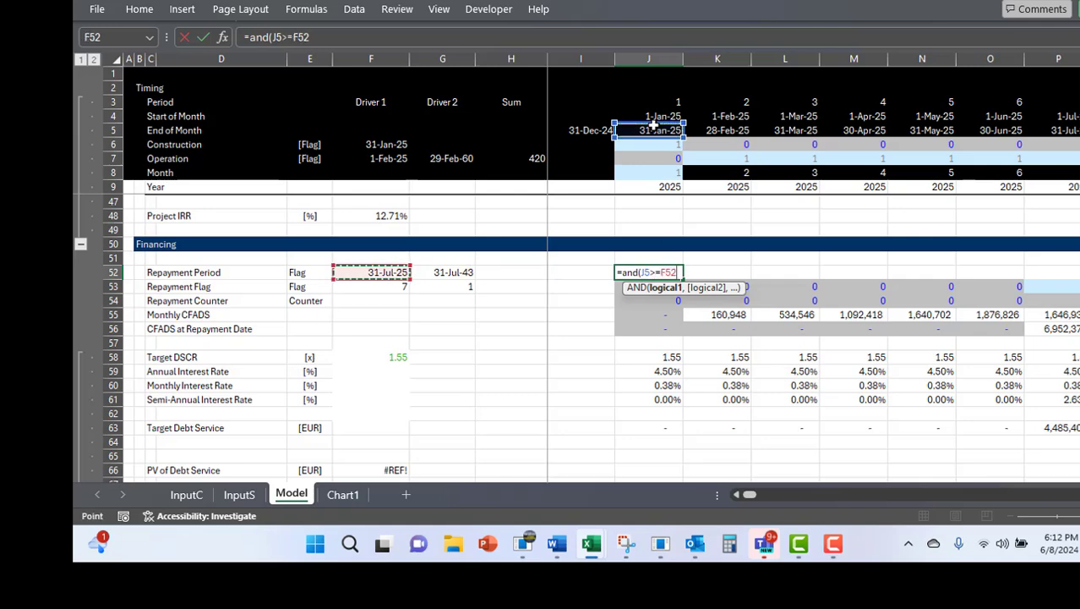
pyautogui.press('F5')
pyautogui.press('Escape')
pyautogui.press('F5')
pyautogui.press('Escape')
pyautogui.press('F5')
pyautogui.press('Escape')
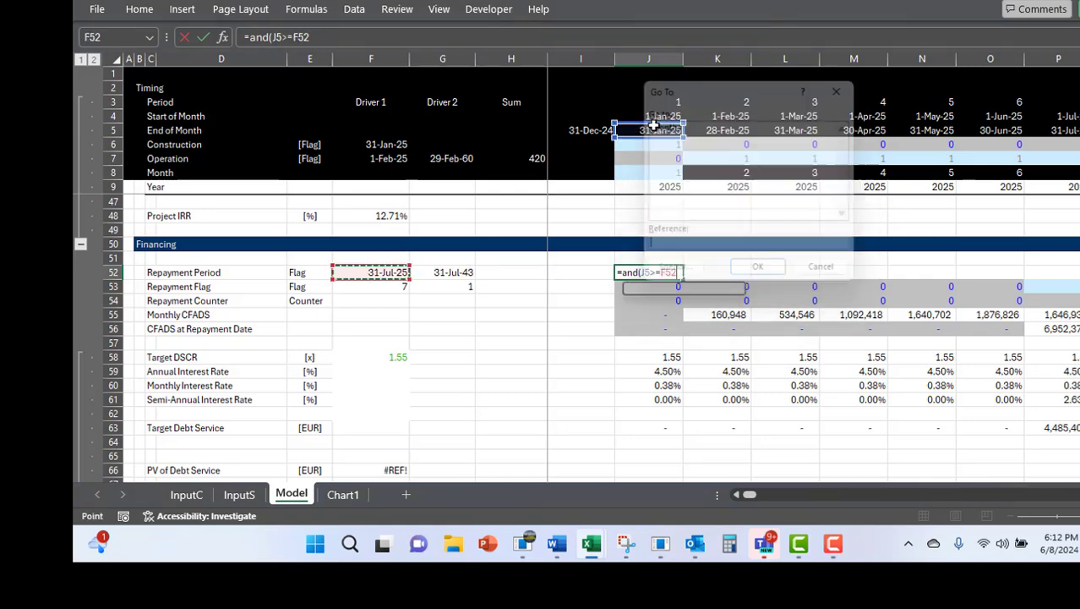
pyautogui.press('F4')
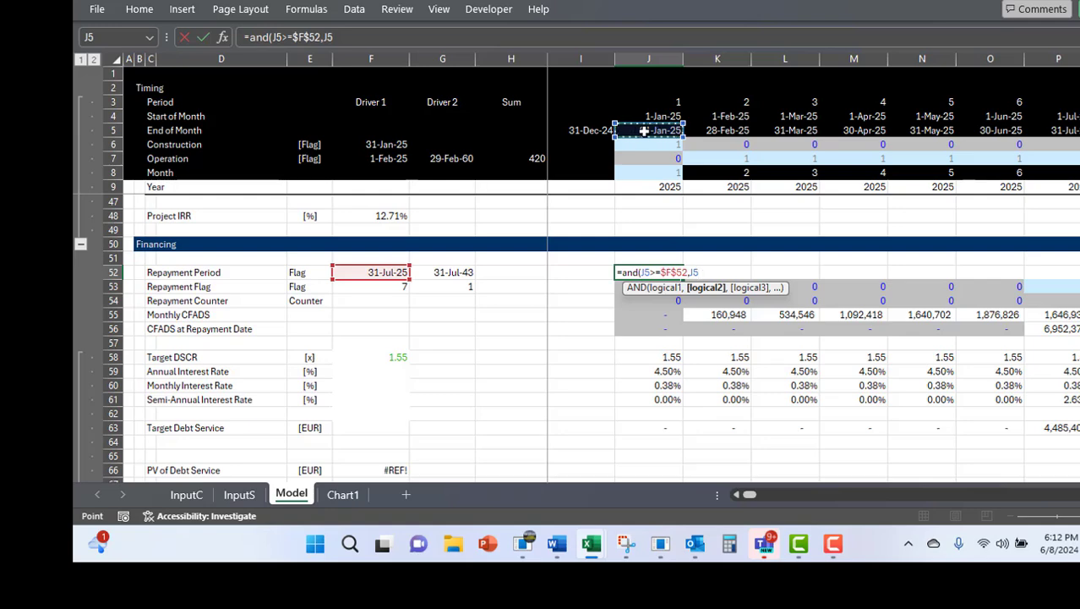
pyautogui.press('Left')
pyautogui.press('Left')
pyautogui.press('F5')
pyautogui.press('Return')
pyautogui.press('Return')
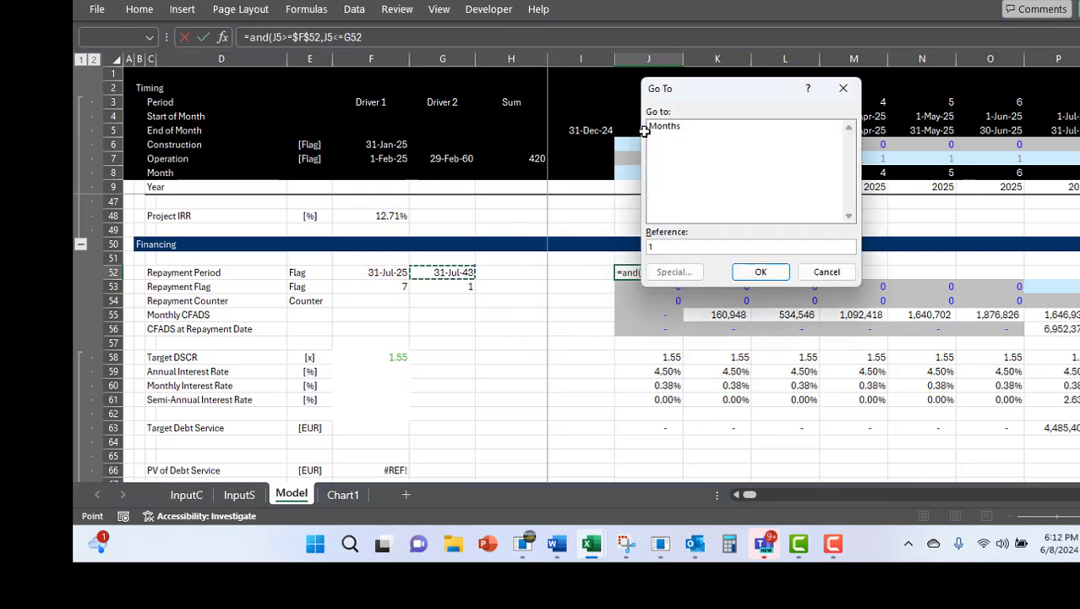
pyautogui.press('Escape')
pyautogui.write(')')
pyautogui.hotkey('ctrl', 'Return')
# - Multiply the J52 test by 1 and fill it across the timeline, with the row's sum in H52
pyautogui.hotkey('ctrl', 'shift', 'm')
pyautogui.hotkey('ctrl', 'shift', 'r')
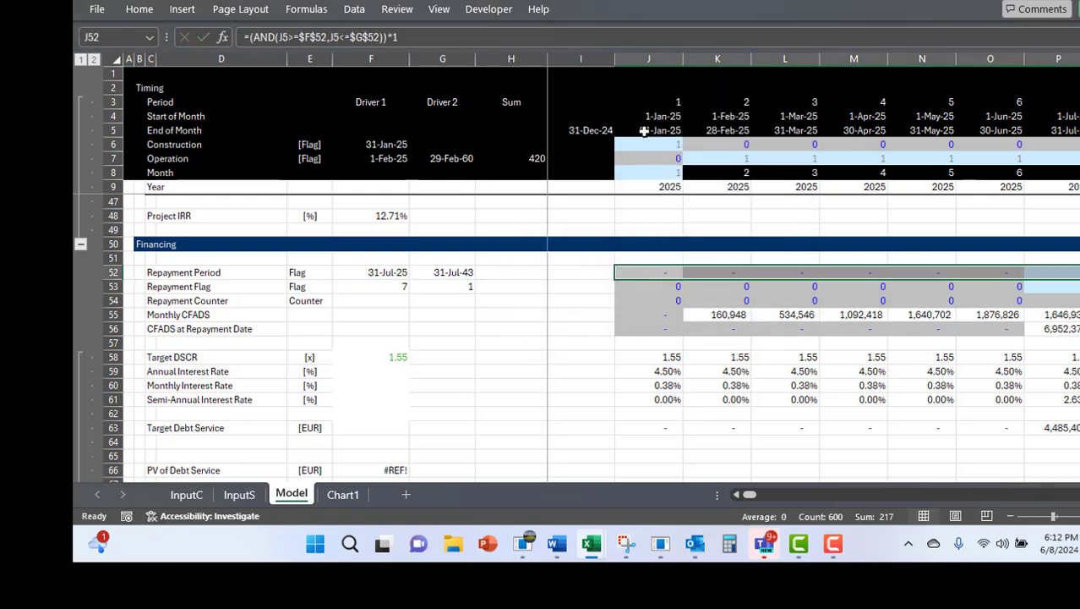
pyautogui.press('Left')
pyautogui.press('Left')
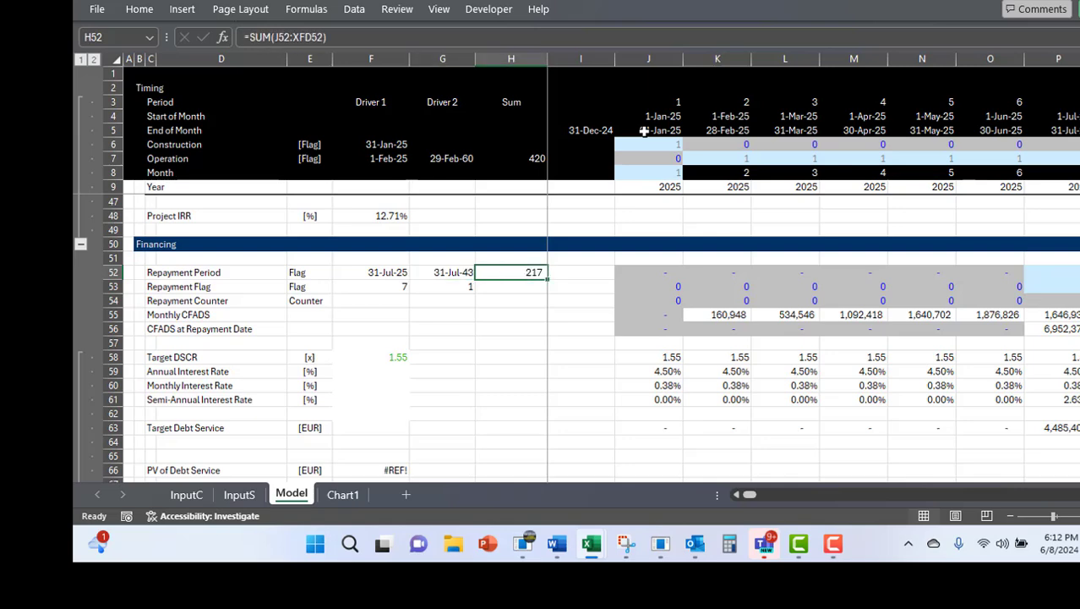
# - Multiply the Repayment Flag formula in J53 by the repayment period flag J52 and fill it across, with the row's sum in H53
pyautogui.press('Down')
pyautogui.press('Right')
pyautogui.press('Right')
pyautogui.press('F2')
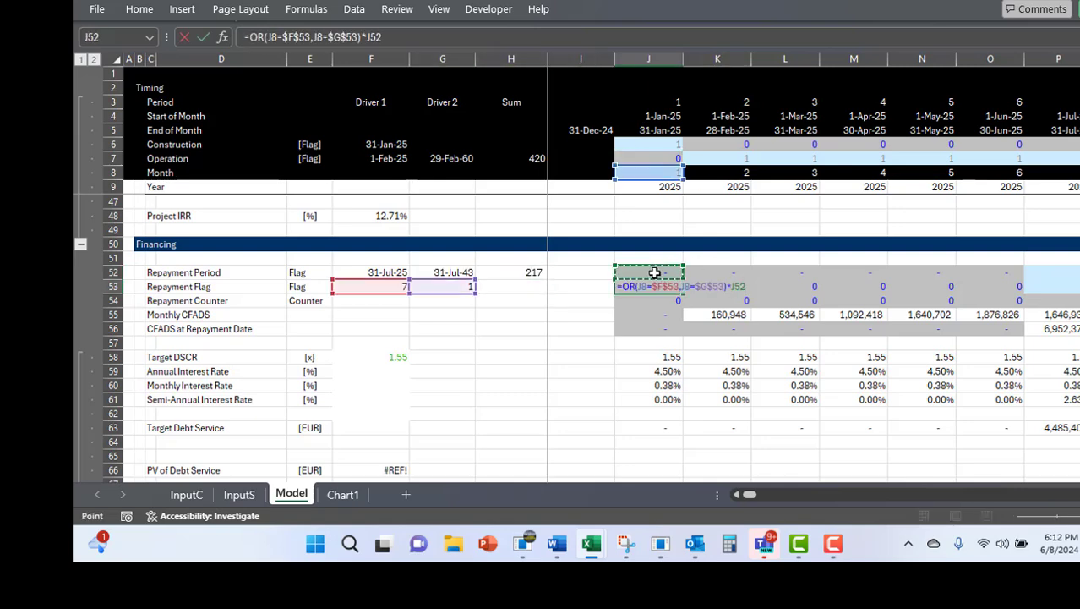
pyautogui.hotkey('ctrl', 'Return')
pyautogui.hotkey('ctrl', 'shift', 'r')
pyautogui.press('Left')
pyautogui.press('Left')
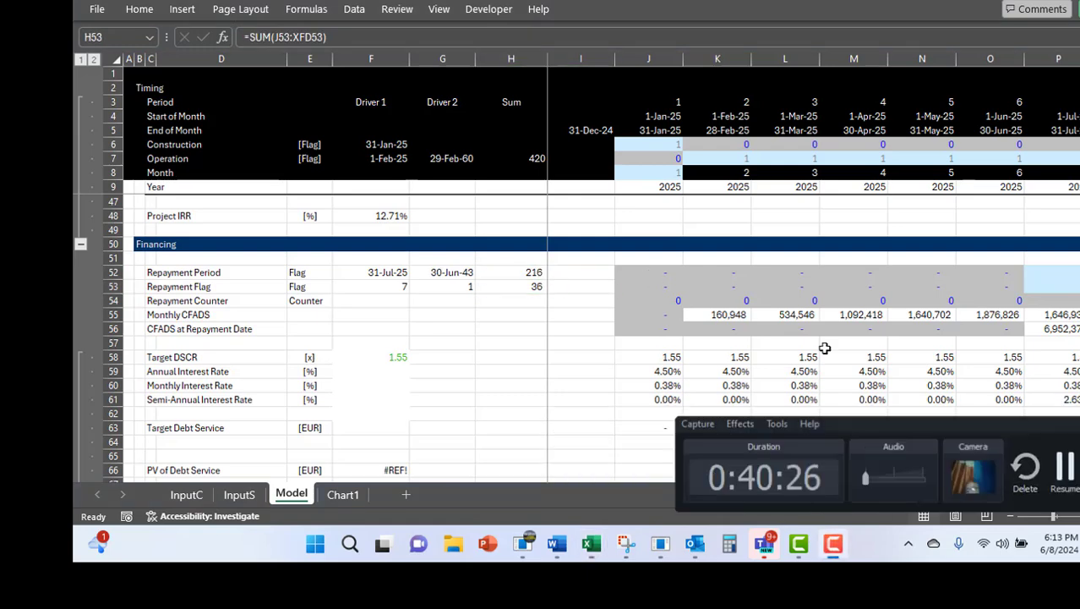
pyautogui.click(361, 309)
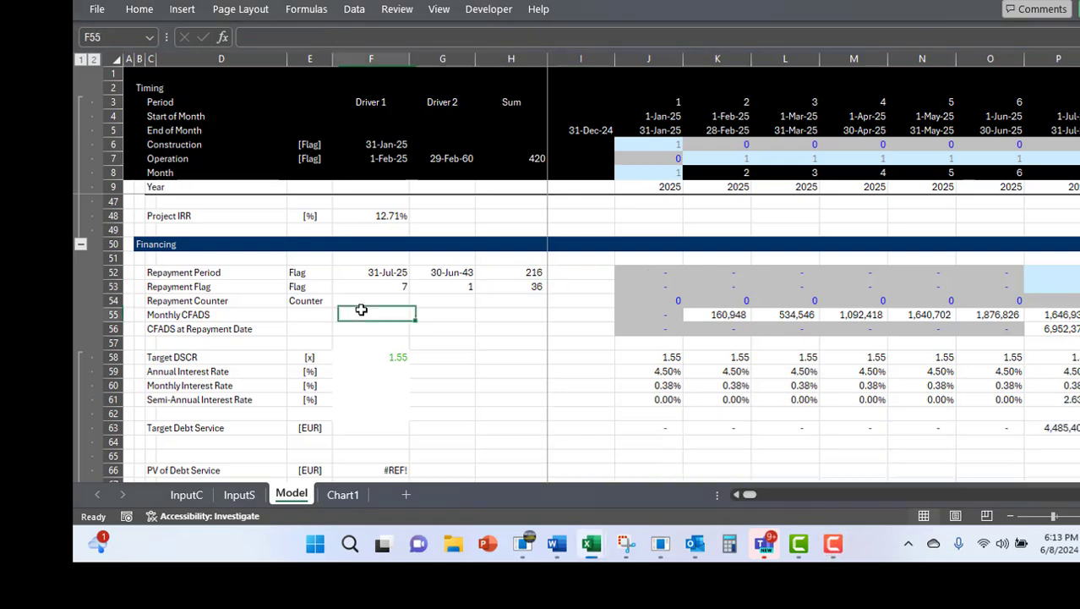
# - Look along the CFADS at Repayment Date row across the monthly timeline, past the end of the repayment period
pyautogui.press('Up')
pyautogui.press('Up')
pyautogui.press('Right')
pyautogui.press('Right')
pyautogui.press('Right')
pyautogui.press('Right')
pyautogui.press('Left')
pyautogui.press('Left')
pyautogui.press('Down')
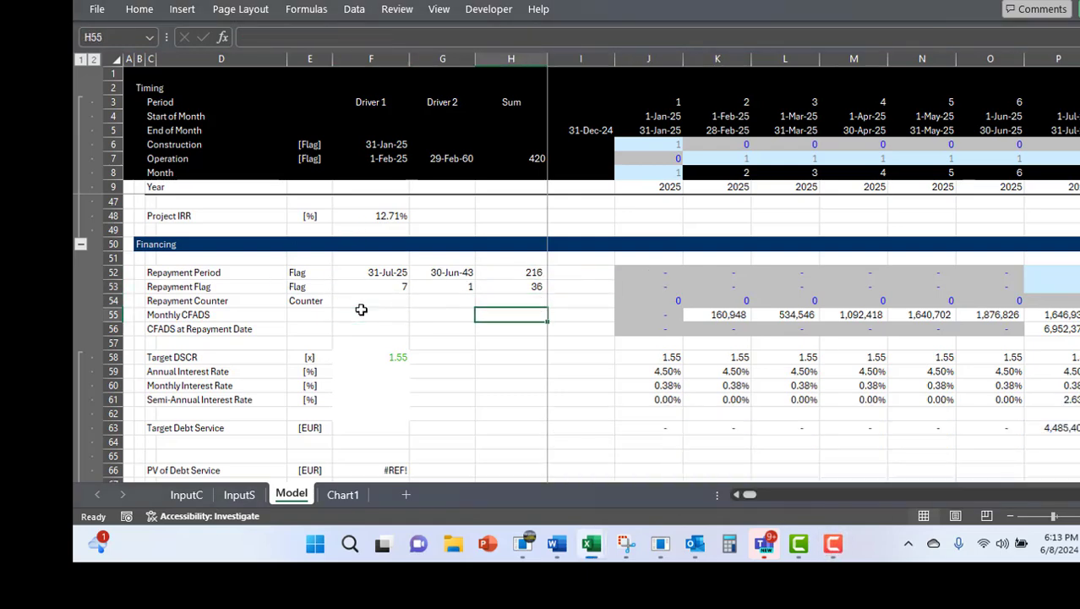
pyautogui.press('Down')
pyautogui.press('Right')
pyautogui.press('Right')
pyautogui.press('Right')
pyautogui.press('Right')
pyautogui.press('Right')
pyautogui.press('Right')
pyautogui.press('Right')
pyautogui.press('Right')
pyautogui.press('Right')
pyautogui.press('Right')
pyautogui.press('Right')
pyautogui.press('Right')
pyautogui.press('Right')
pyautogui.press('Right')
pyautogui.press('Right')
pyautogui.press('Right')
pyautogui.press('Right')
pyautogui.press('Right')
pyautogui.press('Right')
pyautogui.press('Right')
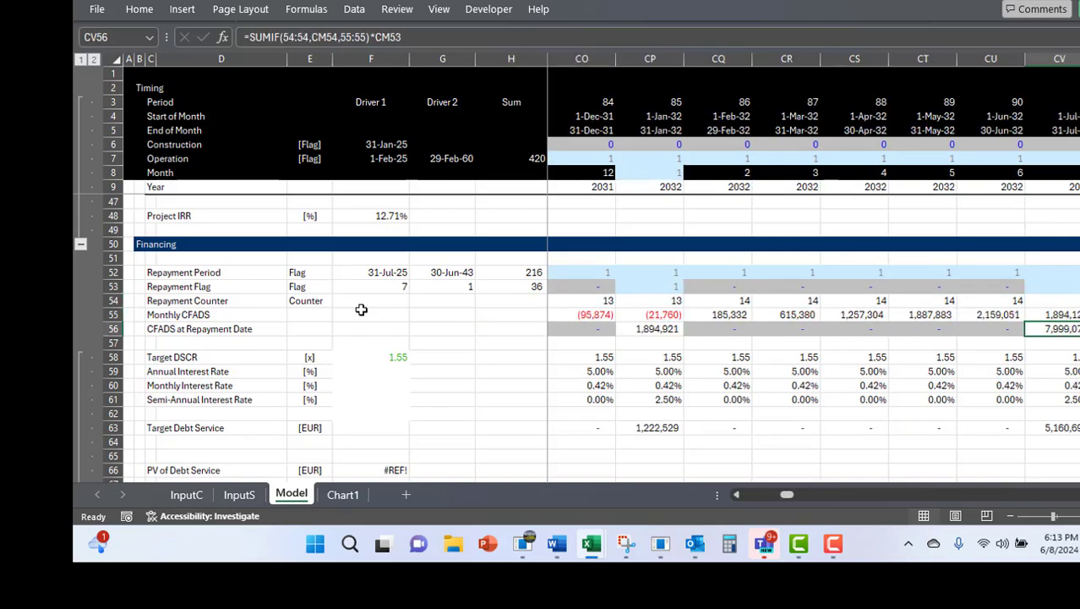
pyautogui.press('Right')
pyautogui.press('Right')
pyautogui.press('Right')
pyautogui.press('Right')
pyautogui.press('Right')
pyautogui.press('Right')
pyautogui.press('Right')
pyautogui.press('Right')
pyautogui.press('Right')
pyautogui.press('Right')
pyautogui.press('Right')
pyautogui.press('Right')
pyautogui.press('Right')
pyautogui.press('Right')
pyautogui.press('Right')
pyautogui.press('Right')
pyautogui.press('Right')
pyautogui.press('Right')
pyautogui.press('Right')
pyautogui.press('Right')
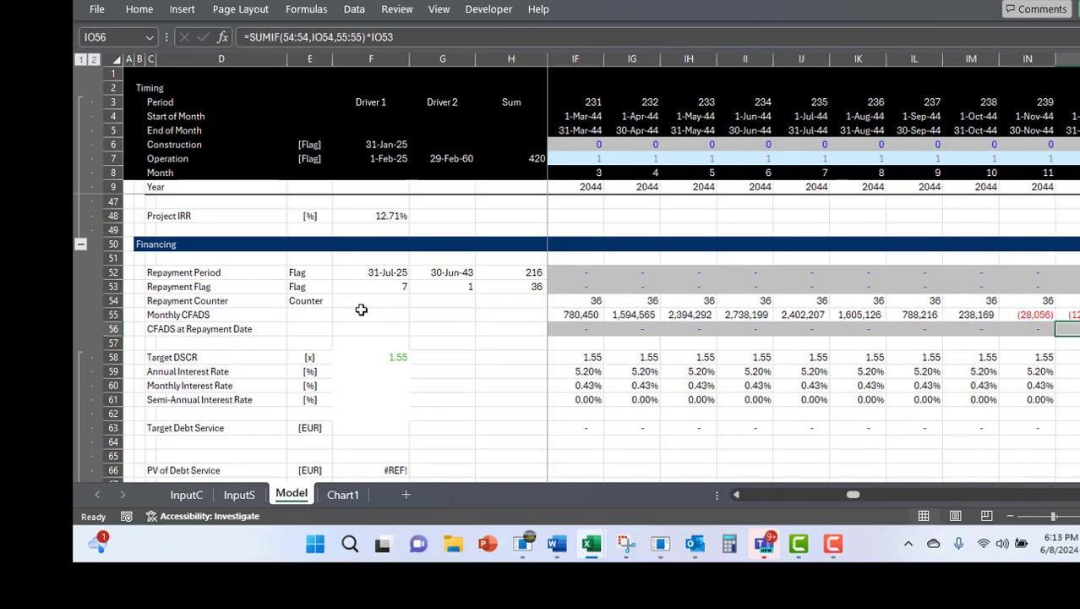
# - Label row 64, below Target Debt Service, as "PV factor" with the unit "Factor"
pyautogui.hotkey('ctrl', 'Left')
pyautogui.press('Home')
pyautogui.press('Down')
pyautogui.press('Down')
pyautogui.press('Down')
pyautogui.press('Down')
pyautogui.press('Down')
pyautogui.press('Down')
pyautogui.press('Down')
pyautogui.press('Down')
pyautogui.press('Down')
pyautogui.press('Down')
pyautogui.press('Down')
pyautogui.press('Down')
pyautogui.press('Down')
pyautogui.press('Down')
pyautogui.press('Down')
pyautogui.press('Down')
pyautogui.press('Down')
pyautogui.press('Down')
pyautogui.press('Down')
pyautogui.press('Down')
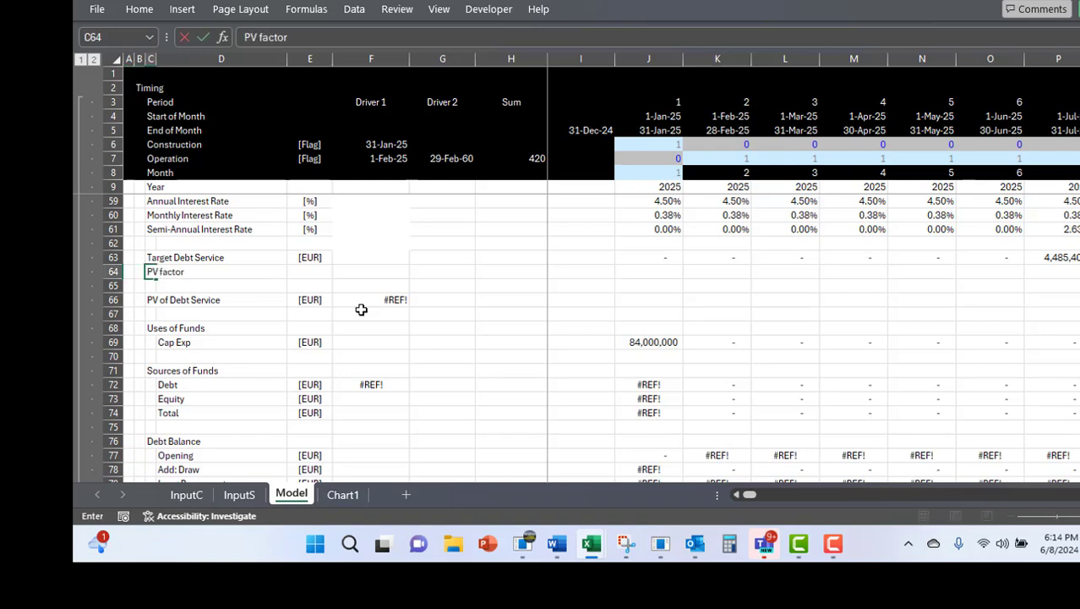
pyautogui.write('PV factor')
pyautogui.press('Tab')
pyautogui.press('Tab')
pyautogui.press('Tab')
pyautogui.press('Tab')
pyautogui.press('Tab')
pyautogui.press('Tab')
pyautogui.press('Tab')
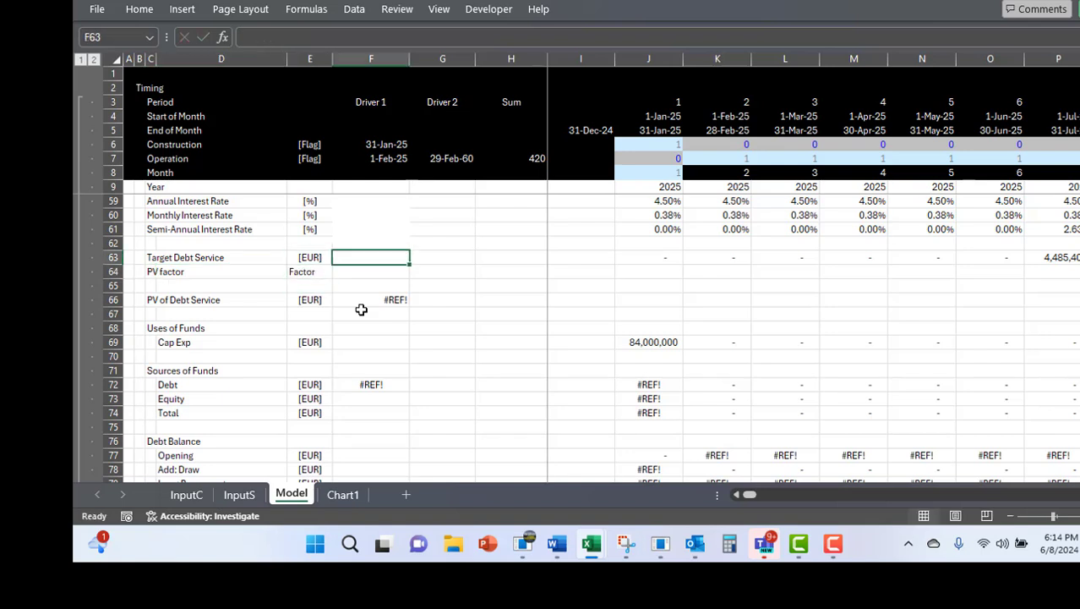
# - Enter an opening PV factor of 1 in I64, before the first month
pyautogui.press('Left')
pyautogui.write('1')
pyautogui.press('Tab')
# - Enter =I64*(1+J61*J53) as the PV factor in J64 and fill it across the timeline
pyautogui.write('=')
pyautogui.press('Left')
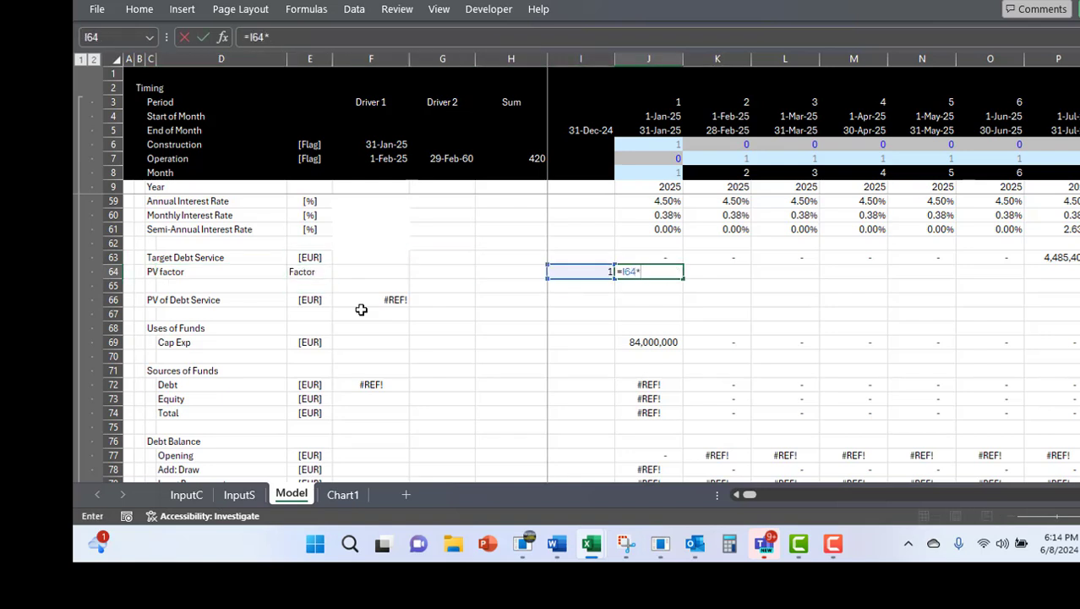
pyautogui.write('*(1+')
pyautogui.press('Up')
pyautogui.press('Up')
pyautogui.press('Up')
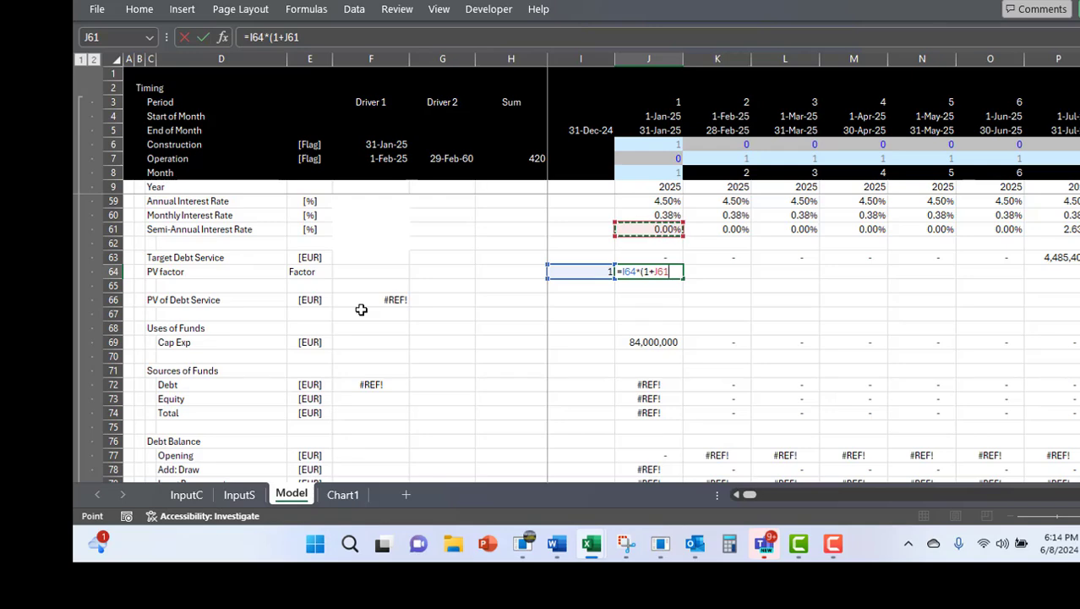
pyautogui.write('*')
pyautogui.press('Up')
pyautogui.press('Up')
pyautogui.press('Up')
pyautogui.press('Up')
pyautogui.press('Up')
pyautogui.press('Up')
pyautogui.press('Up')
pyautogui.press('Up')
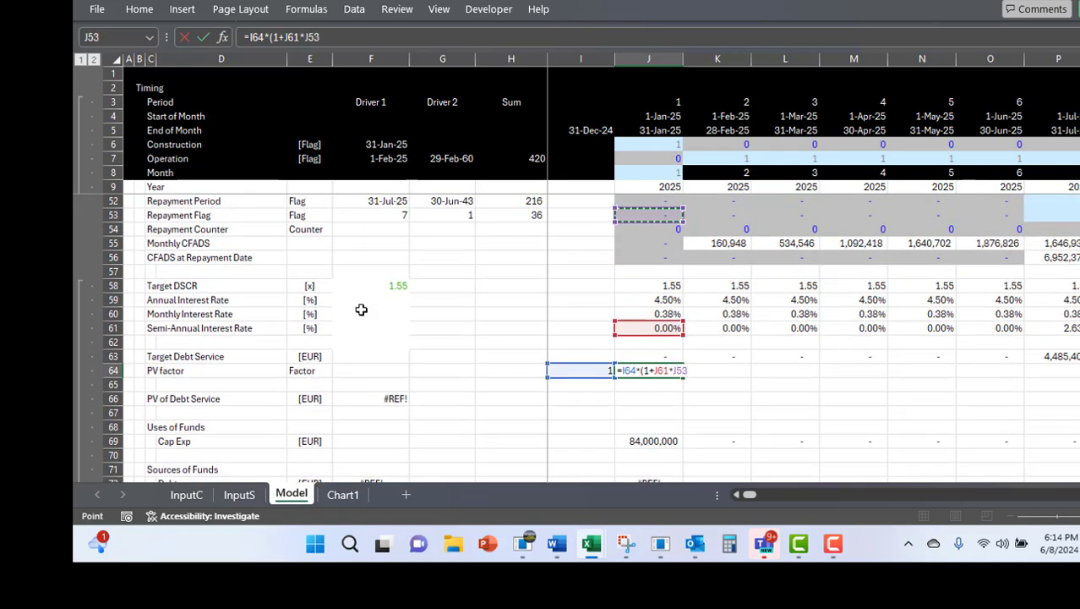
pyautogui.press('Return')
pyautogui.press('Return')
pyautogui.hotkey('ctrl', 'shift', 'r')
pyautogui.press('Right')
pyautogui.press('Right')
pyautogui.press('Left')
pyautogui.press('Left')
pyautogui.press('Left')
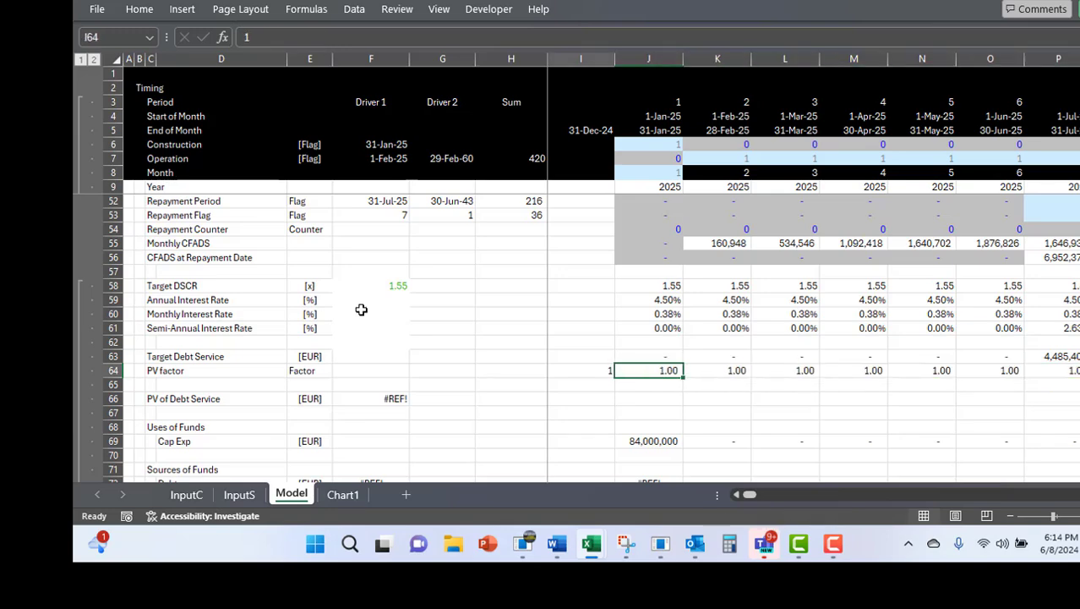
pyautogui.press('Down')
pyautogui.press('Down')
pyautogui.press('Left')
pyautogui.press('Left')
pyautogui.press('Left')
pyautogui.write('=sum')
pyautogui.press('Down')
pyautogui.press('Down')
pyautogui.press('Down')
pyautogui.press('Tab')
pyautogui.press('Right')
pyautogui.press('Right')
pyautogui.press('Right')
pyautogui.press('Right')
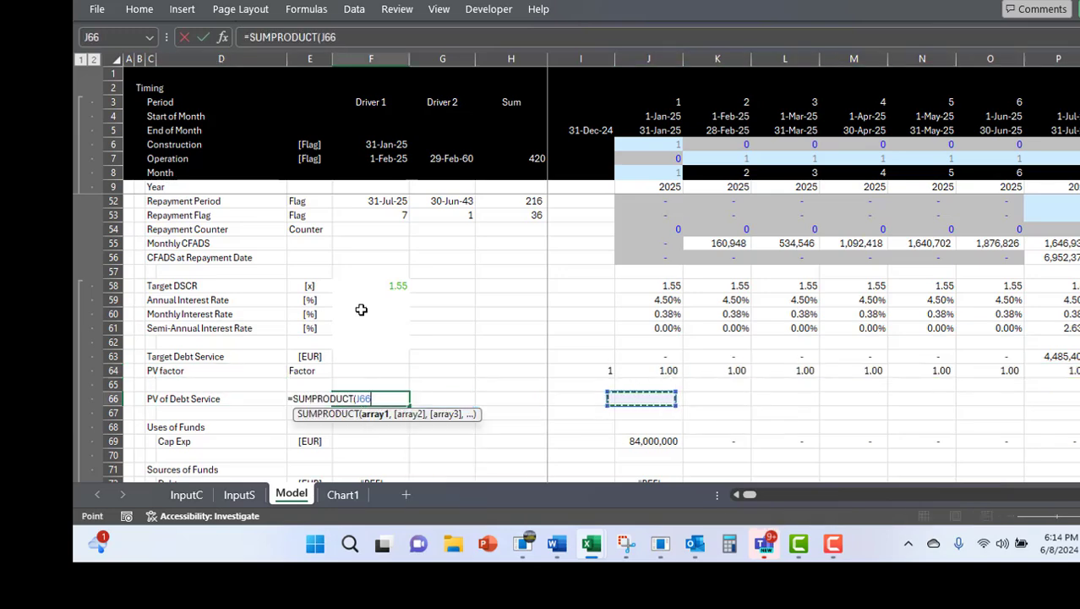
pyautogui.press('Up')
pyautogui.press('Up')
pyautogui.press('Left')
pyautogui.press('Right')
pyautogui.hotkey('ctrl', 'shift', 'Right')
pyautogui.press('Left')
pyautogui.press('Right')
pyautogui.press('Escape')
# - Try to invert the PV factor by changing the J64 formula to =1/I64*(1+J61*J53)
pyautogui.press('Left')
pyautogui.press('Up')
pyautogui.press('Up')
pyautogui.press('Right')
pyautogui.press('Right')
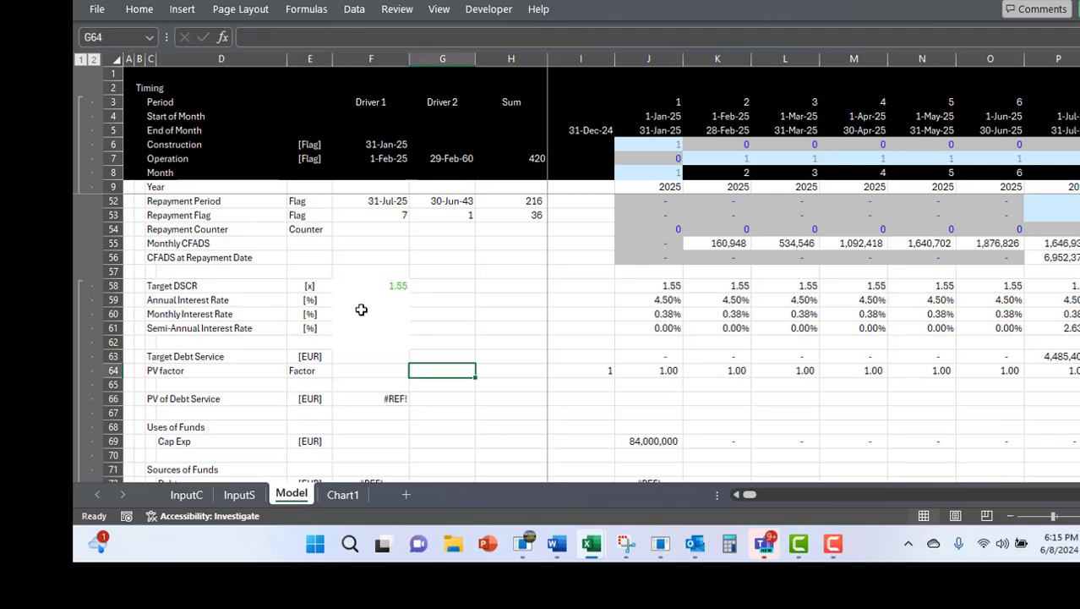
pyautogui.press('Right')
pyautogui.press('Right')
pyautogui.press('Right')
pyautogui.press('F2')
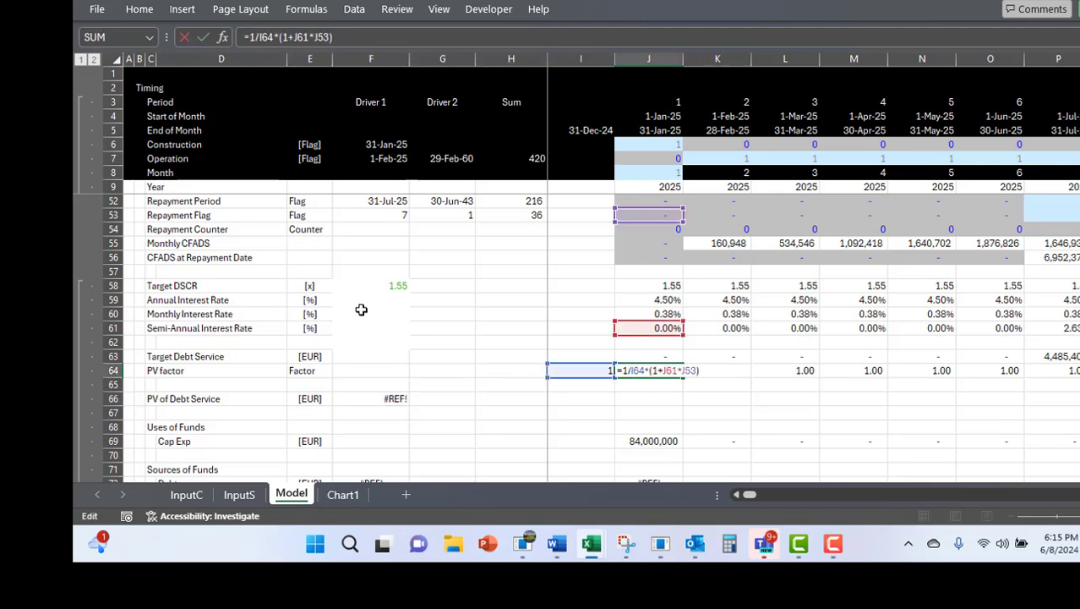
pyautogui.press('Home')
pyautogui.press('Right')
pyautogui.write('1/')
pyautogui.hotkey('ctrl', 'Return')
pyautogui.press('F2')
pyautogui.hotkey('ctrl', 'Return')
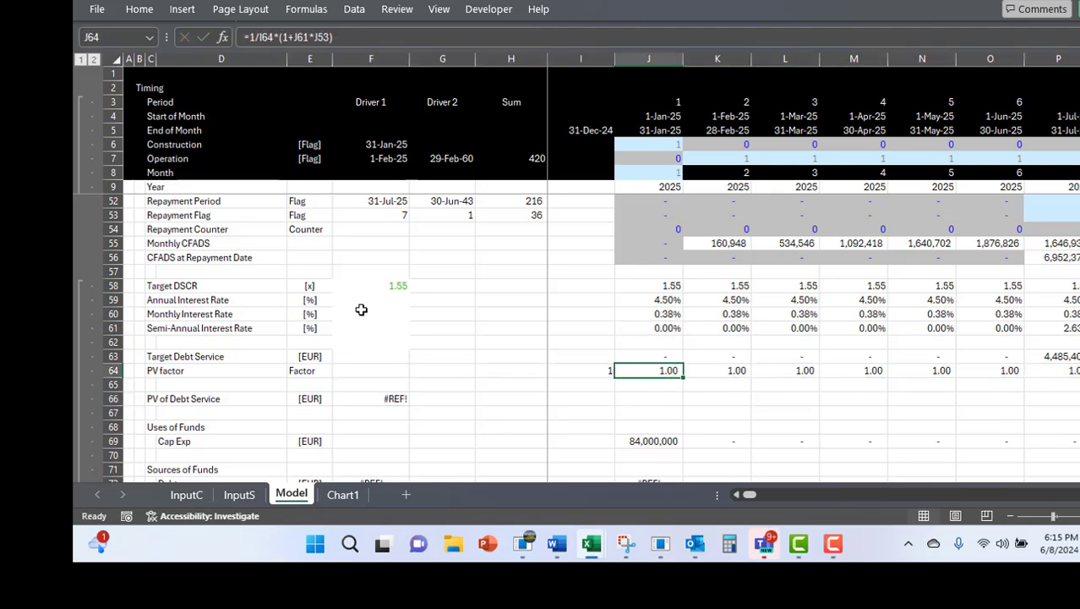
# - Restore the PV factor formula in J64 to =I64*(1+J61*J53) and fill it across the timeline
pyautogui.press('F2')
pyautogui.press('BackSpace')
pyautogui.press('BackSpace')
pyautogui.hotkey('ctrl', 'Return')
pyautogui.hotkey('ctrl', 'shift', 'Right')
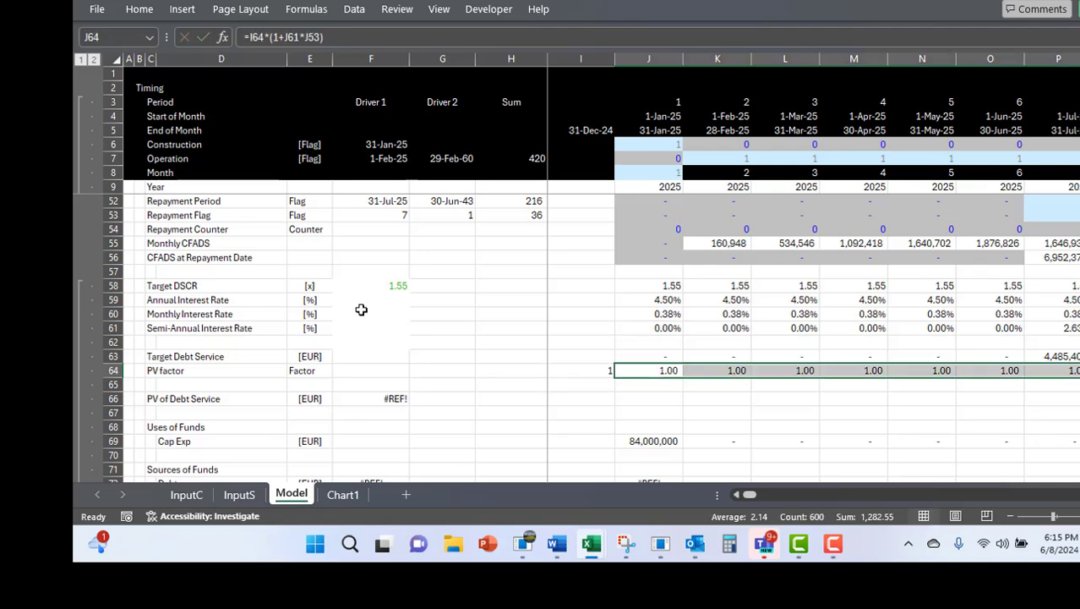
pyautogui.hotkey('ctrl', 'r')
# - Calculate PV of Debt Service in F66 with SUMPRODUCT of J63:WK63 divided by J64:WK64
pyautogui.press('Down')
pyautogui.press('Down')
pyautogui.press('Left')
pyautogui.press('Left')
pyautogui.press('Left')
pyautogui.press('Left')
pyautogui.write('=sum')
pyautogui.press('Down')
pyautogui.press('Down')
pyautogui.press('Down')
pyautogui.press('Tab')
pyautogui.press('Up')
pyautogui.press('Right')
pyautogui.press('Up')
pyautogui.press('Right')
pyautogui.press('Right')
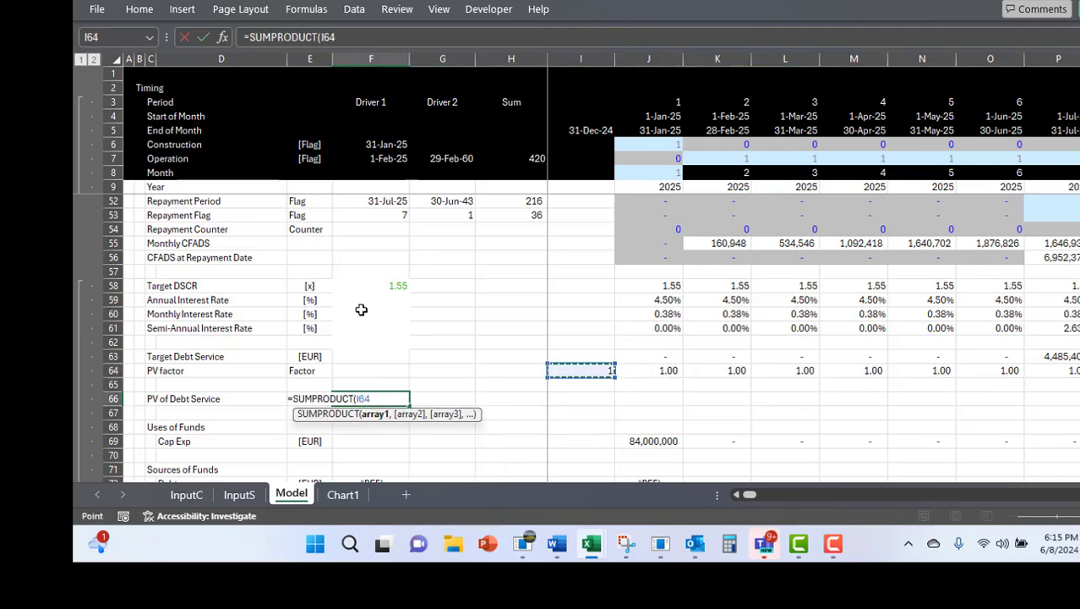
pyautogui.press('Right')
pyautogui.press('Up')
pyautogui.hotkey('ctrl', 'shift', 'Right')
pyautogui.write(',')
pyautogui.press('Up')
pyautogui.press('Up')
pyautogui.press('Right')
pyautogui.press('Right')
pyautogui.press('Right')
pyautogui.press('Right')
pyautogui.hotkey('ctrl', 'shift', 'Right')
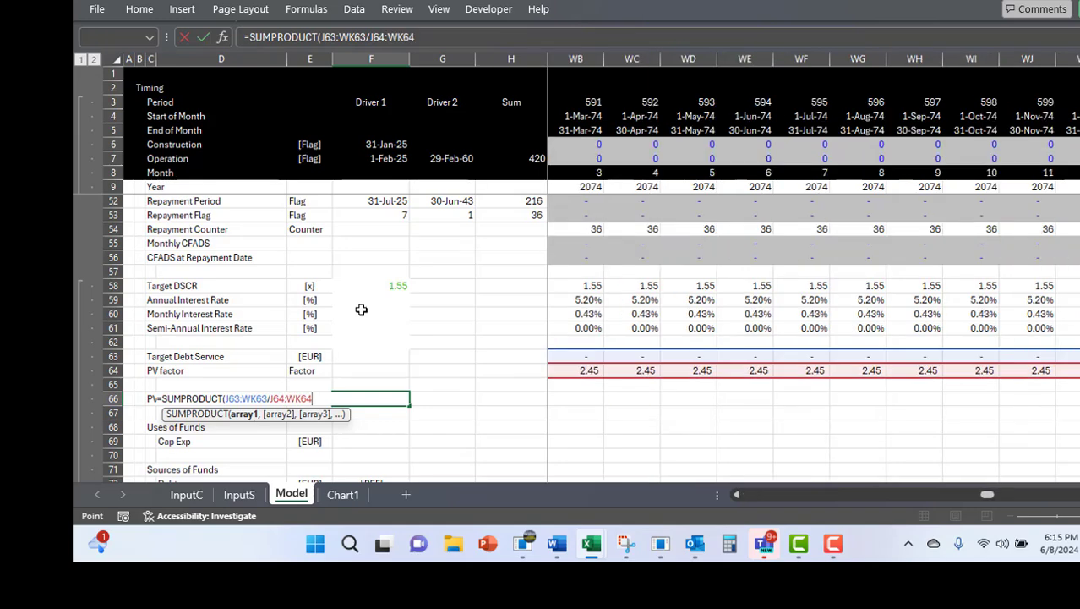
pyautogui.hotkey('ctrl', 'Return')
# - Review the PV of Debt Service formula in F66 and the Uses of Funds and Sources of Funds rows
pyautogui.press('Down')
pyautogui.press('Down')
pyautogui.press('Down')
pyautogui.press('Down')
pyautogui.press('Down')
pyautogui.press('Up')
pyautogui.press('Right')
pyautogui.press('Right')
pyautogui.press('Right')
pyautogui.press('Up')
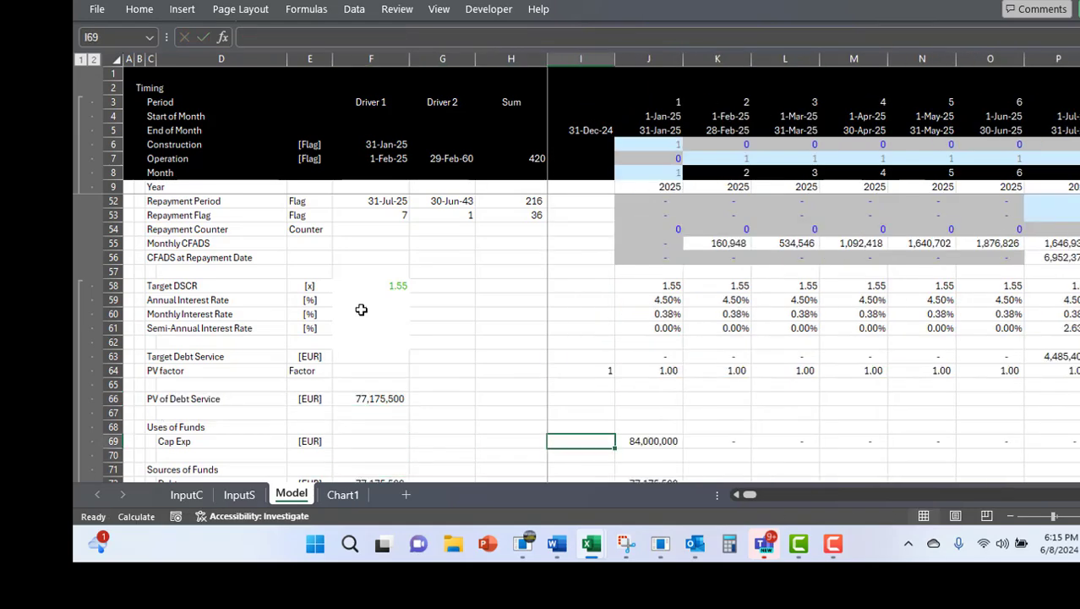
pyautogui.press('Left')
pyautogui.press('Left')
pyautogui.press('Left')
pyautogui.press('Up')
pyautogui.press('Up')
pyautogui.press('Up')
pyautogui.press('F2')
pyautogui.press('Escape')
pyautogui.press('Down')
pyautogui.press('Down')
pyautogui.press('Right')
pyautogui.press('Down')
pyautogui.press('Down')
pyautogui.press('Down')
pyautogui.press('Down')
pyautogui.press('Down')
pyautogui.press('Down')
pyautogui.press('Down')
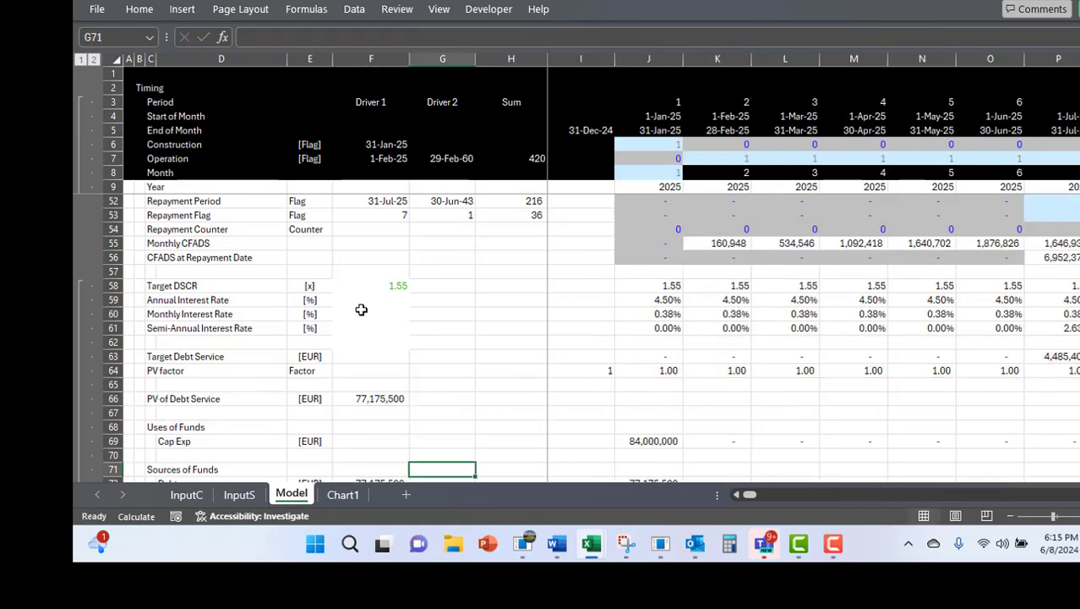
pyautogui.press('Right')
pyautogui.press('Right')
pyautogui.press('Right')
pyautogui.press('Right')
pyautogui.press('Right')
pyautogui.press('Right')
pyautogui.press('Right')
pyautogui.press('Right')
pyautogui.press('Right')
pyautogui.press('Right')
pyautogui.press('Right')
pyautogui.press('Right')
pyautogui.press('Right')
pyautogui.press('Right')
pyautogui.press('Right')
pyautogui.press('Right')
pyautogui.press('Right')
pyautogui.press('Right')
pyautogui.press('Right')
pyautogui.press('Right')
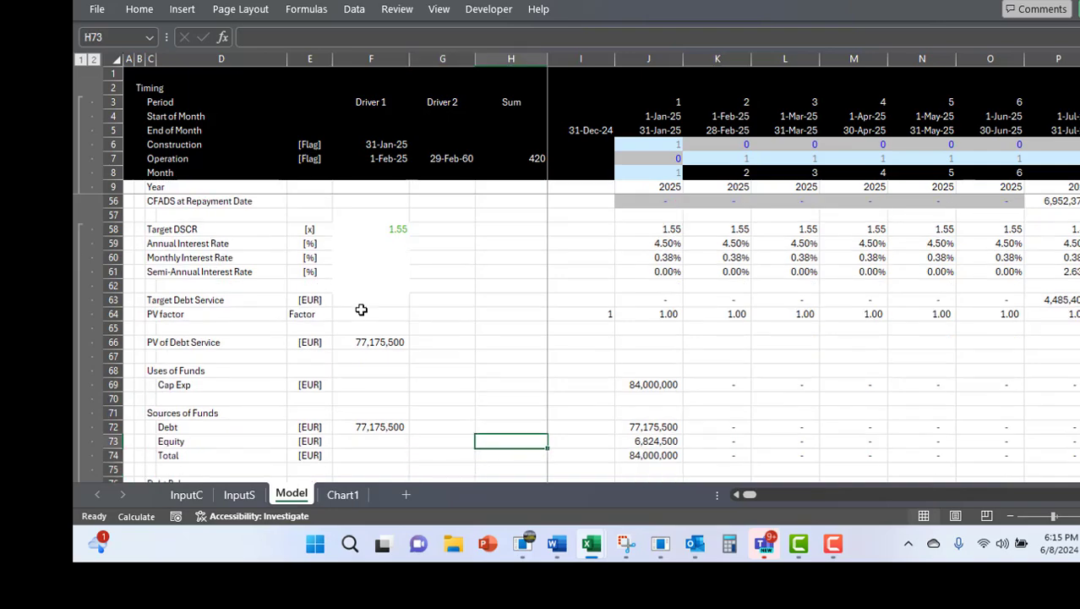
# - Change the Tenure for all five scenarios in the Financing section of the InputC sheet, then return to the Model sheet
pyautogui.hotkey('ctrl', 'pageup')
pyautogui.hotkey('ctrl', 'pageup')
pyautogui.press('Left')
pyautogui.press('Up')
pyautogui.press('Left')
pyautogui.press('Up')
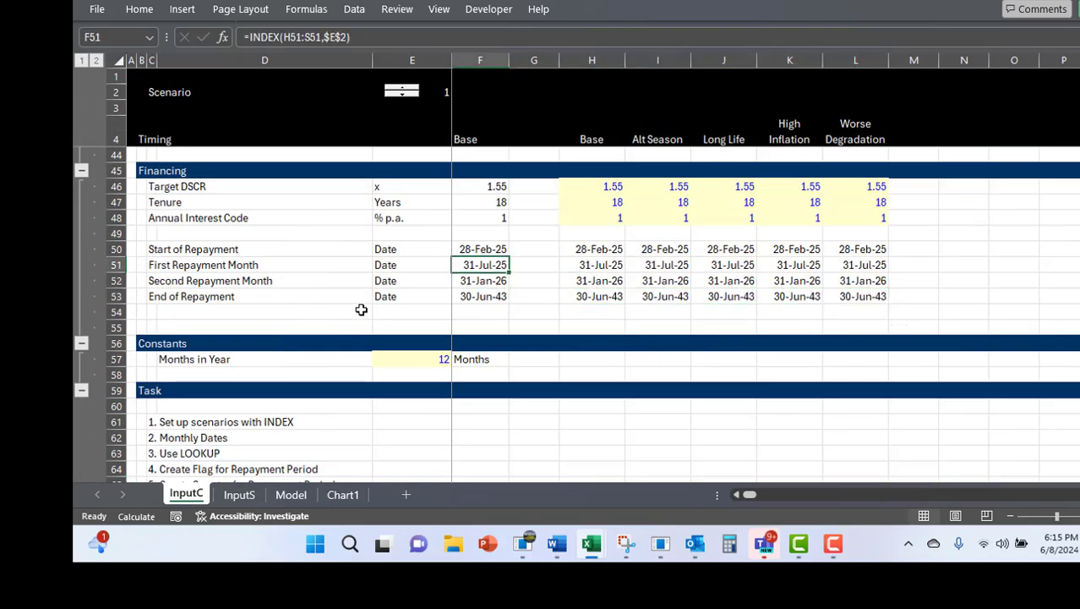
pyautogui.press('Up')
pyautogui.press('Up')
pyautogui.press('Up')
pyautogui.press('Up')
pyautogui.press('Up')
pyautogui.press('Right')
pyautogui.press('Down')
pyautogui.press('Right')
pyautogui.hotkey('shift', 'Right')
pyautogui.hotkey('shift', 'Right')
pyautogui.hotkey('shift', 'Right')
pyautogui.hotkey('shift', 'Right')
pyautogui.hotkey('ctrl', 'pagedown')
pyautogui.hotkey('ctrl', 'pagedown')
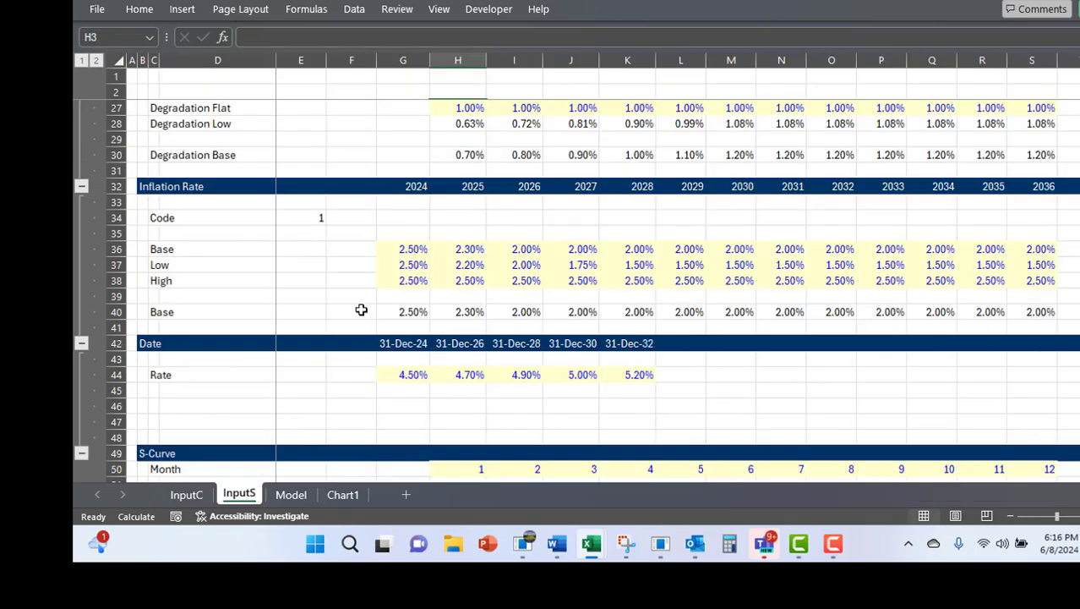
# - Examine the Debt Balance section and check which cell the Add: Draw formula in J78 refers to
pyautogui.hotkey('ctrl', 'Left')
pyautogui.hotkey('ctrl', 'Left')
pyautogui.press('Down')
pyautogui.press('Down')
pyautogui.press('Down')
pyautogui.press('Down')
pyautogui.press('Down')
pyautogui.press('Down')
pyautogui.press('Down')
pyautogui.press('Down')
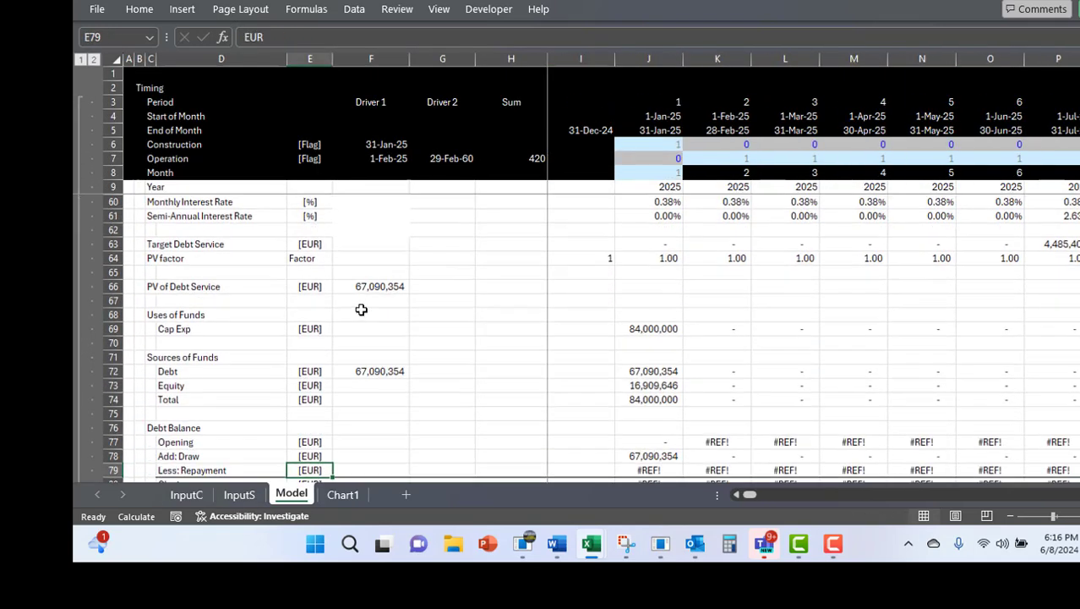
pyautogui.press('Up')
pyautogui.press('Up')
pyautogui.press('Up')
pyautogui.press('Up')
pyautogui.press('Down')
pyautogui.press('Right')
pyautogui.press('Right')
pyautogui.press('Right')
pyautogui.press('Right')
pyautogui.press('Right')
pyautogui.press('F2')
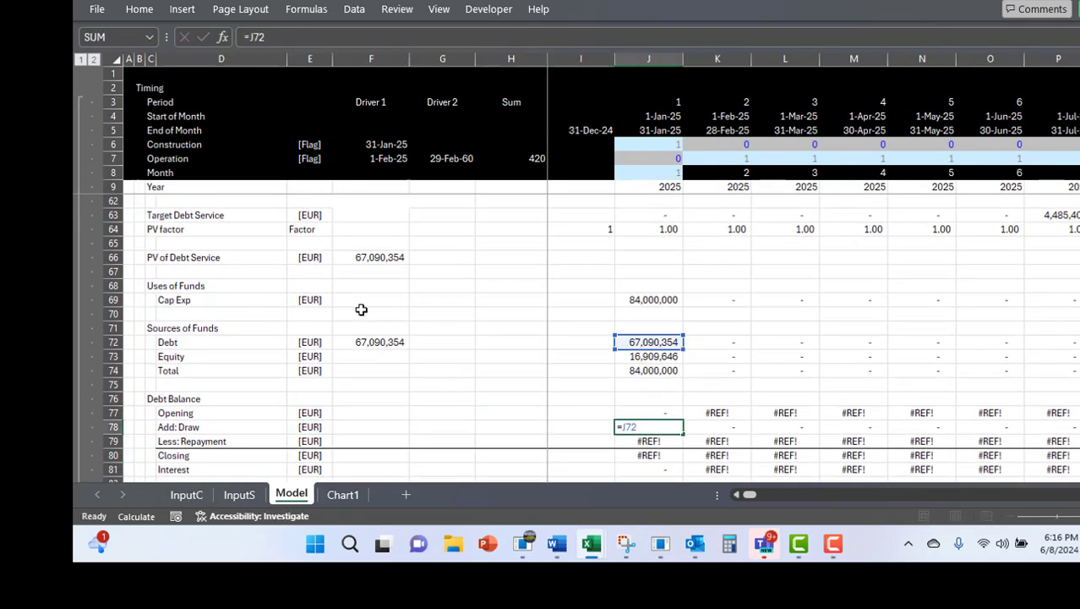
pyautogui.press('Return')
# - Rewrite the Less: Repayment formula in J79 as Target Debt Service (J63) minus Interest (J81)
pyautogui.press('Up')
pyautogui.press('Up')
pyautogui.press('Up')
pyautogui.press('Up')
pyautogui.press('Up')
pyautogui.press('Up')
pyautogui.press('Up')
pyautogui.press('Up')
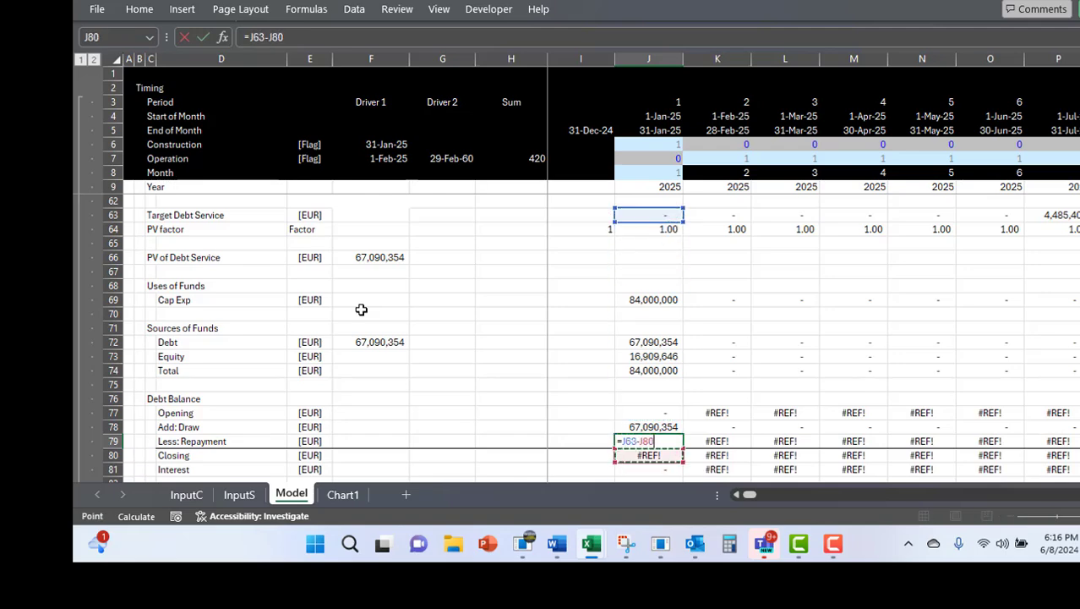
pyautogui.press('Down')
pyautogui.press('Down')
pyautogui.press('Return')
# - Insert a blank row directly below the Interest row of the Debt Balance section
pyautogui.press('Down')
pyautogui.press('Down')
pyautogui.hotkey('shift', 'space')
pyautogui.hotkey('ctrl', '+')
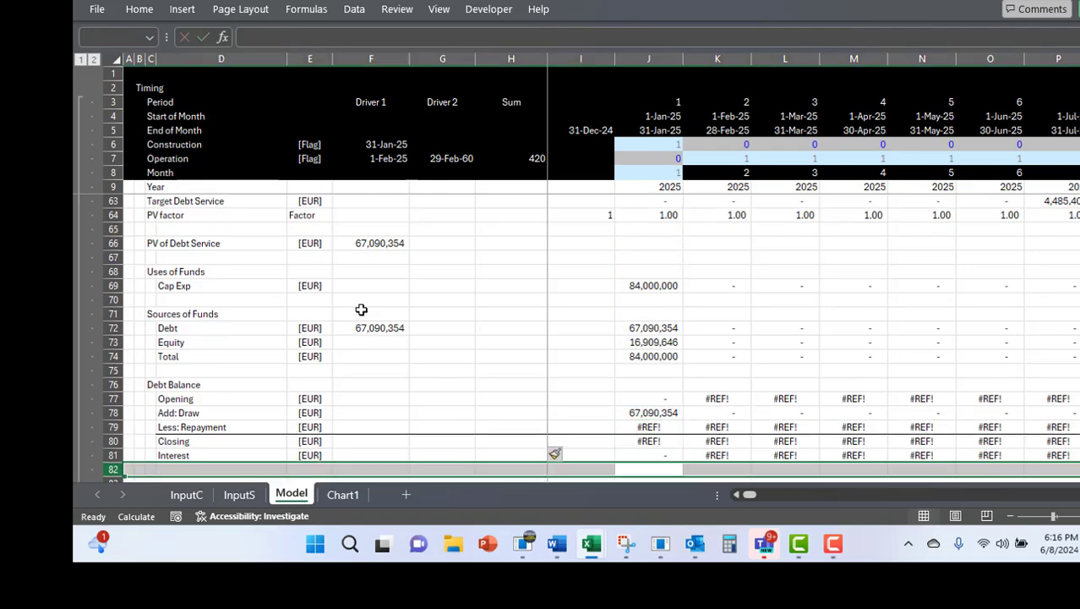
# - Rewrite the Interest formula in J81 as Opening balance (J77) times Monthly Interest Rate (J60) and fill it across the months
pyautogui.press('Up')
pyautogui.press('Up')
pyautogui.press('Up')
pyautogui.scroll(-1, 361, 310)
pyautogui.write('=')
pyautogui.press('Up')
pyautogui.press('Up')
pyautogui.press('Up')
pyautogui.press('Up')
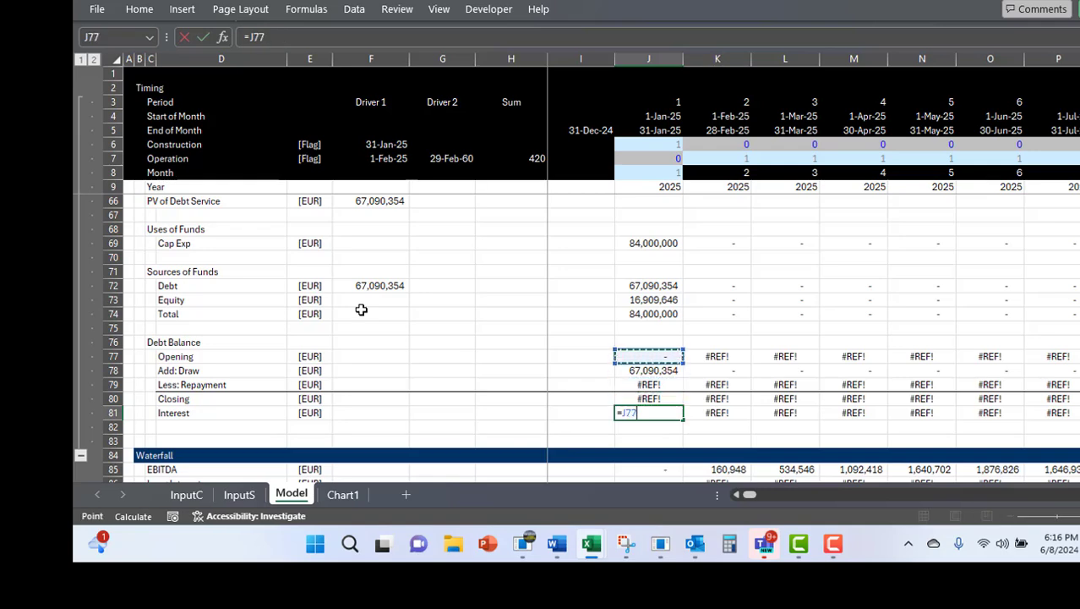
pyautogui.press('Up')
pyautogui.press('Up')
pyautogui.press('Up')
pyautogui.press('Up')
pyautogui.press('Up')
pyautogui.press('Up')
pyautogui.press('Up')
pyautogui.press('Up')
pyautogui.press('Up')
pyautogui.press('Up')
pyautogui.press('Up')
pyautogui.press('Up')
pyautogui.press('Up')
pyautogui.press('Up')
pyautogui.press('Up')
pyautogui.press('Up')
pyautogui.press('Up')
pyautogui.press('Up')
pyautogui.press('Up')
pyautogui.press('Up')
pyautogui.press('Down')
pyautogui.press('Return')
# - Rename the row 81 label as Interest Accrued and label row 82 Interest Paid with the unit [EUR]
pyautogui.press('Up')
pyautogui.press('Left')
pyautogui.press('Left')
pyautogui.press('Left')
pyautogui.press('Left')
pyautogui.press('Left')
pyautogui.press('Left')
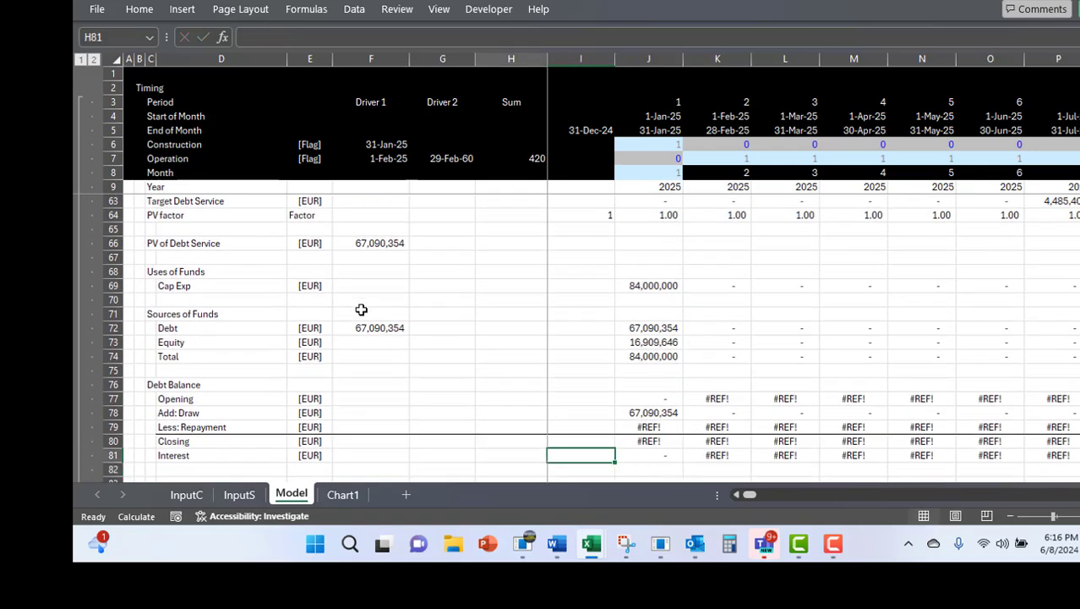
pyautogui.write('Interest Accrued')
pyautogui.press('Return')
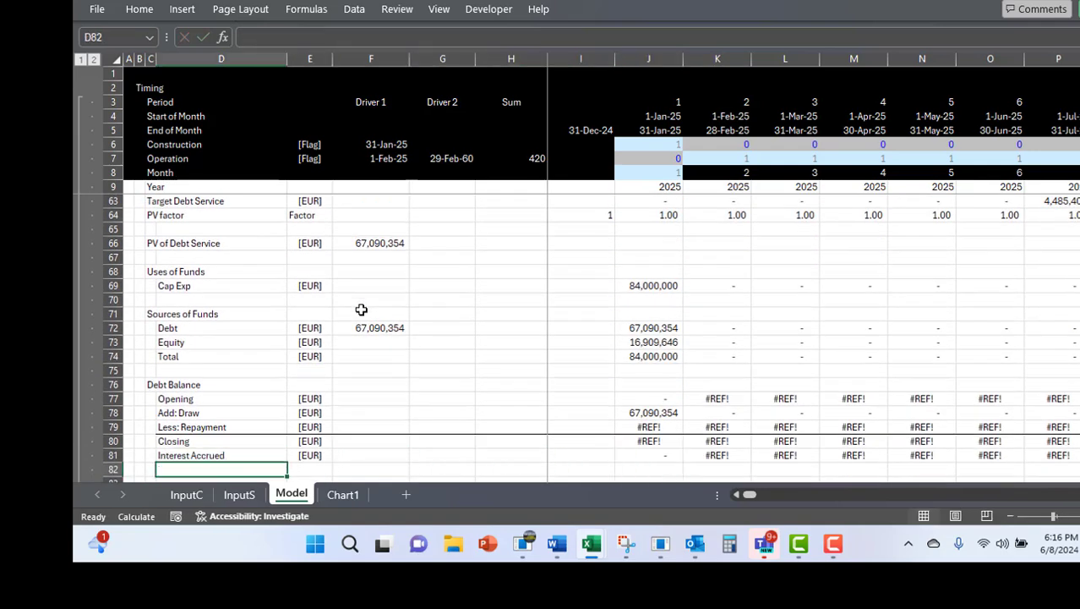
pyautogui.write('Interest Paid')
pyautogui.press('Return')
pyautogui.press('Right')
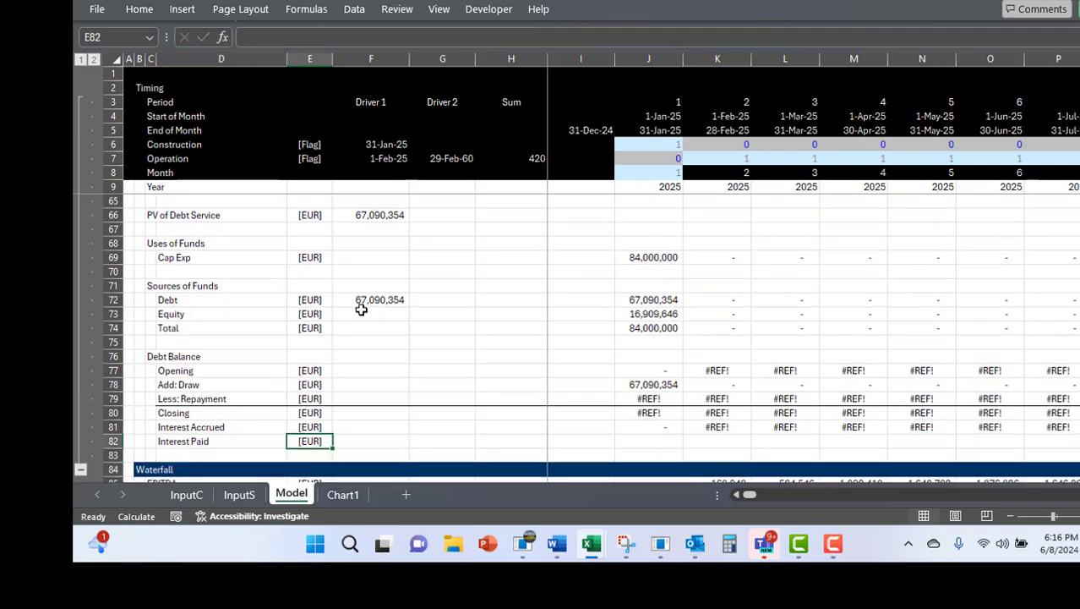
# - Enter a SUMIF in J82 for Interest Paid that sums Interest Accrued (81:81) where the Repayment Counter row (54:54) matches J54
pyautogui.press('Right')
pyautogui.press('Right')
pyautogui.press('Right')
pyautogui.press('Right')
pyautogui.press('Right')
pyautogui.write('=sum')
pyautogui.press('Right')
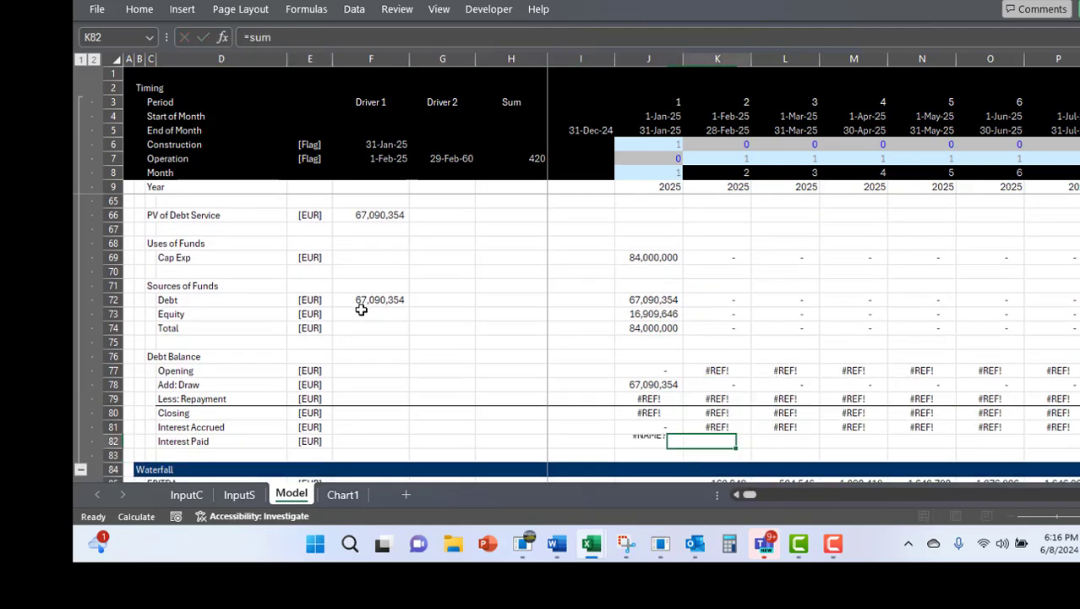
pyautogui.press('Left')
pyautogui.write('=sum')
pyautogui.press('Down')
pyautogui.press('Tab')
pyautogui.press('Up')
pyautogui.press('Up')
pyautogui.press('Up')
pyautogui.press('Up')
pyautogui.press('Up')
pyautogui.press('Up')
pyautogui.press('Up')
pyautogui.press('Up')
pyautogui.press('Up')
pyautogui.press('Up')
pyautogui.press('Up')
pyautogui.press('Up')
pyautogui.press('Up')
pyautogui.press('Up')
pyautogui.press('Up')
pyautogui.press('Up')
pyautogui.press('Up')
pyautogui.press('Up')
pyautogui.press('Up')
pyautogui.press('Up')
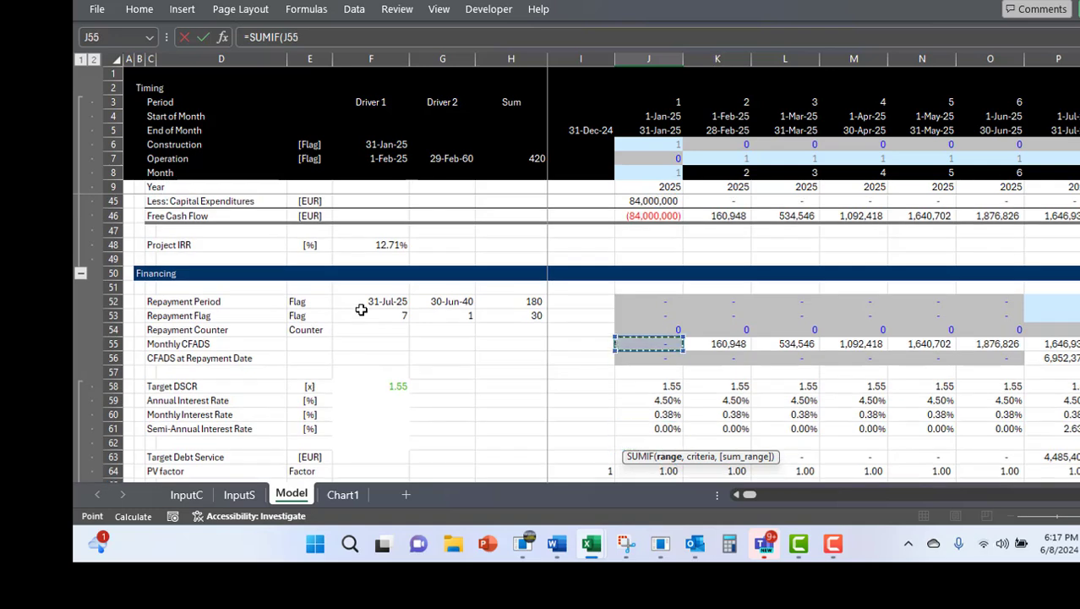
pyautogui.press('Up')
pyautogui.hotkey('shift', 'space')
pyautogui.write(',')
pyautogui.click(657, 330)
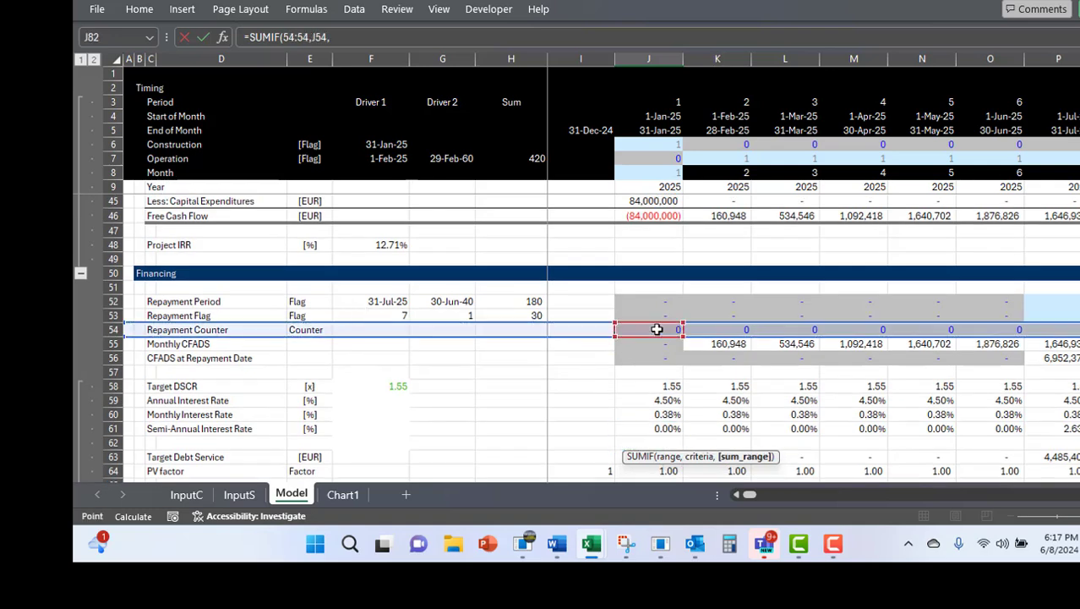
pyautogui.write(',')
pyautogui.click(649, 441)
pyautogui.hotkey('shift', 'space')
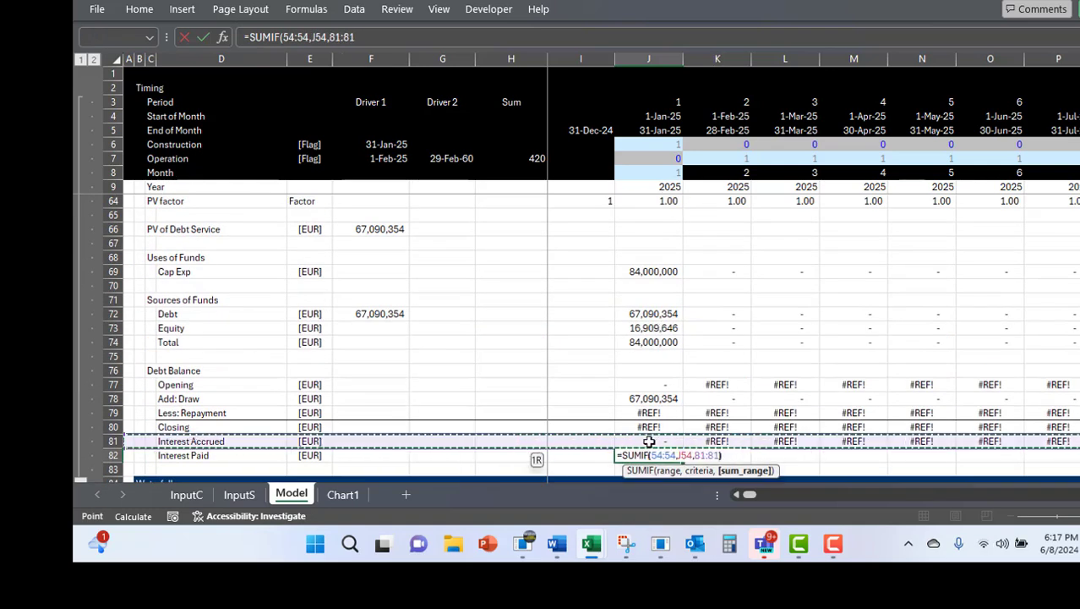
pyautogui.write(')&')
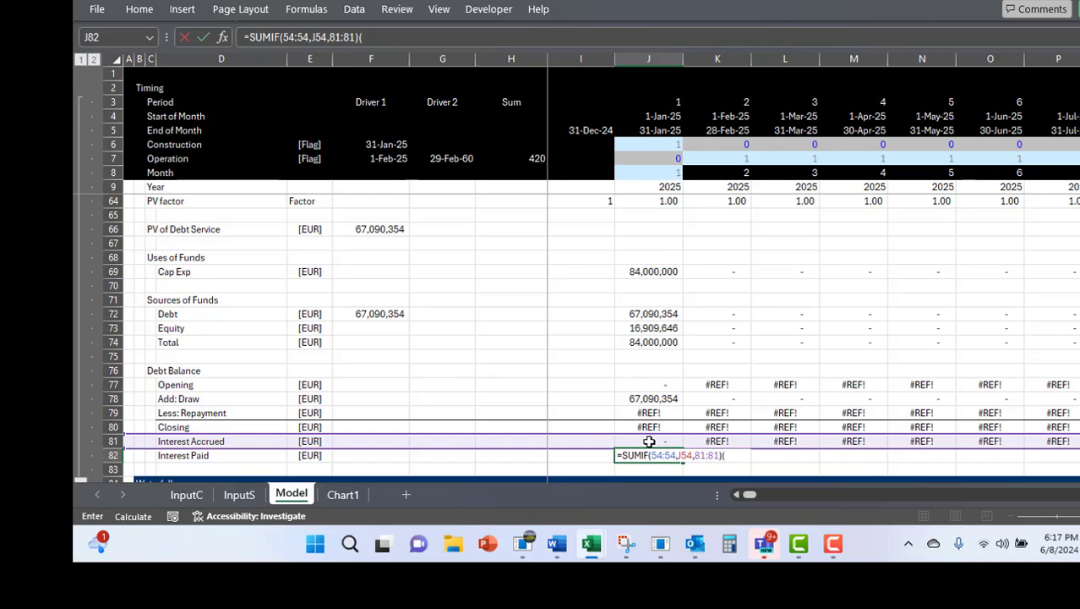
# - Multiply the SUMIF in J82 by the Repayment Flag (J53) and fill the formula across the Interest Paid row
pyautogui.click(650, 326)
pyautogui.scroll(6, 651, 326)
pyautogui.press('Up')
pyautogui.press('Up')
pyautogui.press('Up')
pyautogui.press('Up')
pyautogui.press('Up')
pyautogui.press('Up')
pyautogui.press('Up')
pyautogui.press('Up')
pyautogui.press('Up')
pyautogui.press('Up')
pyautogui.press('Up')
pyautogui.press('Up')
pyautogui.press('Up')
pyautogui.press('Up')
pyautogui.press('Up')
pyautogui.press('Up')
pyautogui.press('Up')
pyautogui.press('Up')
pyautogui.press('Up')
pyautogui.press('Up')
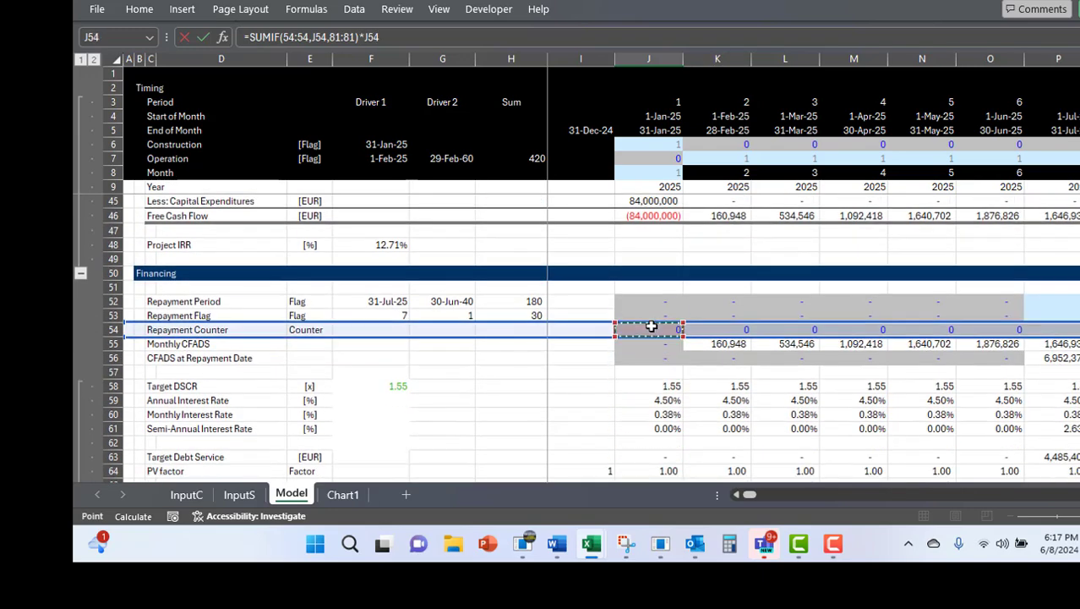
pyautogui.press('Return')
# - Clear the Less: Repayment formulas in row 79 from J79 across all months
pyautogui.press('Up')
pyautogui.press('Up')
pyautogui.press('Up')
pyautogui.press('Up')
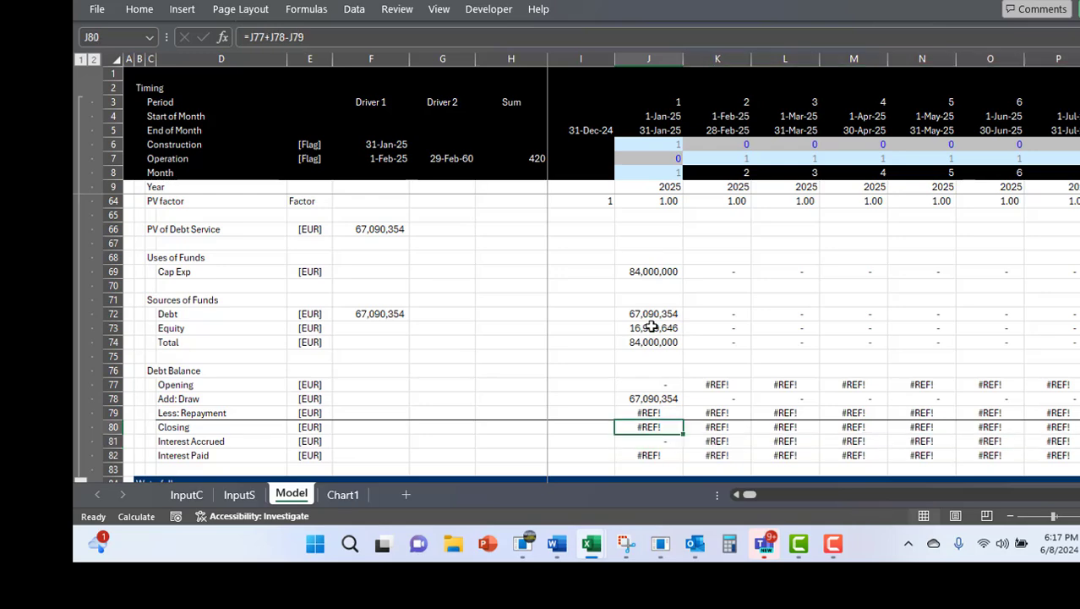
pyautogui.hotkey('ctrl', 'shift', 'Right')
pyautogui.press('Delete')
# - Examine the debt balances, accrued interest and Interest Paid across the monthly columns of the Debt Balance section
pyautogui.press('Left')
pyautogui.press('Left')
pyautogui.press('Left')
pyautogui.press('Left')
pyautogui.press('Left')
pyautogui.press('Right')
pyautogui.press('Right')
pyautogui.press('Right')
pyautogui.press('Right')
pyautogui.press('Right')
pyautogui.press('Right')
pyautogui.press('Right')
pyautogui.press('Right')
pyautogui.press('Right')
pyautogui.press('Right')
pyautogui.press('Right')
pyautogui.press('Right')
pyautogui.press('Right')
pyautogui.press('Right')
pyautogui.press('Right')
pyautogui.press('Right')
pyautogui.press('Right')
pyautogui.press('Right')
pyautogui.press('Right')
pyautogui.press('Right')
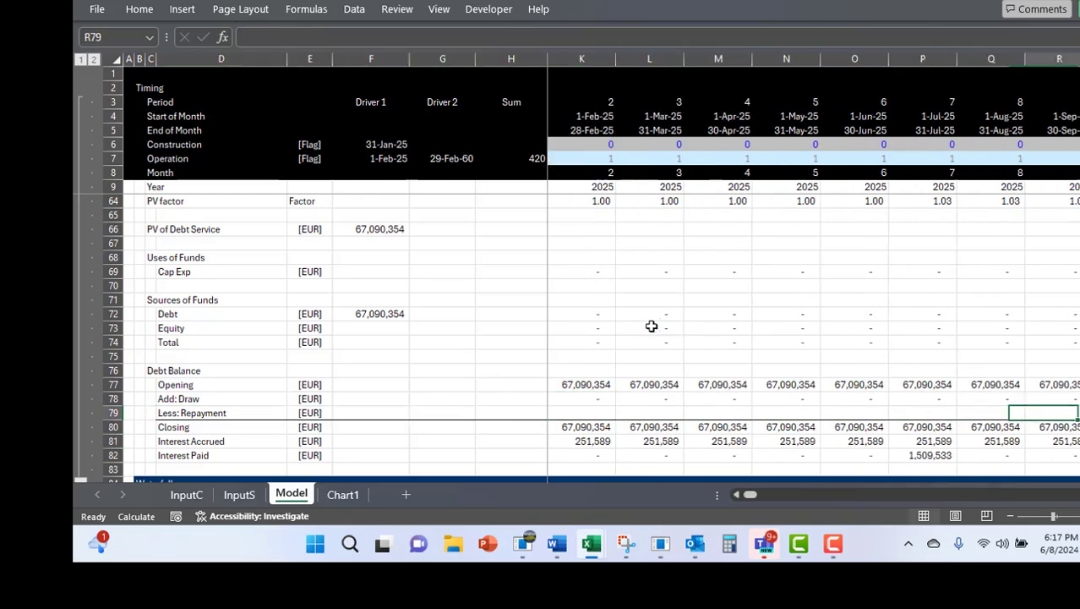
# - Enter the Less: Repayment formula =J63-J82 in J79, deducting Interest Paid from Target Debt Service, and fill it across the months
pyautogui.press('Left')
pyautogui.press('Left')
pyautogui.press('Left')
pyautogui.press('Left')
pyautogui.press('Left')
pyautogui.press('Left')
pyautogui.press('Left')
pyautogui.press('Left')
pyautogui.press('Left')
pyautogui.press('Left')
pyautogui.press('Left')
pyautogui.press('Left')
pyautogui.press('Left')
pyautogui.press('Left')
pyautogui.press('Left')
pyautogui.press('Left')
pyautogui.press('Left')
pyautogui.press('Left')
pyautogui.press('Left')
pyautogui.press('Left')
pyautogui.press('Right')
pyautogui.press('Right')
pyautogui.press('Right')
pyautogui.press('Right')
pyautogui.press('Right')
pyautogui.press('Right')
pyautogui.write('=')
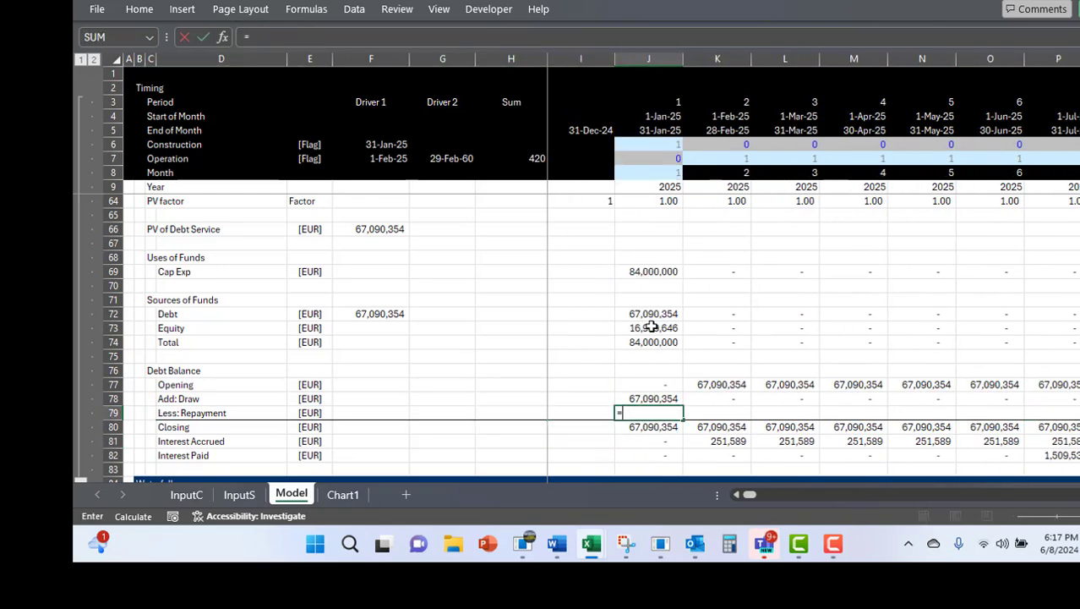
pyautogui.press('Up')
pyautogui.press('Up')
pyautogui.press('Up')
pyautogui.press('Up')
pyautogui.press('Up')
pyautogui.press('Up')
pyautogui.press('Up')
pyautogui.press('Up')
pyautogui.press('Up')
pyautogui.press('Up')
pyautogui.press('Up')
pyautogui.press('Up')
pyautogui.press('Up')
pyautogui.press('Up')
pyautogui.press('Up')
pyautogui.press('Up')
pyautogui.write('-')
pyautogui.press('Down')
pyautogui.press('Down')
pyautogui.press('Down')
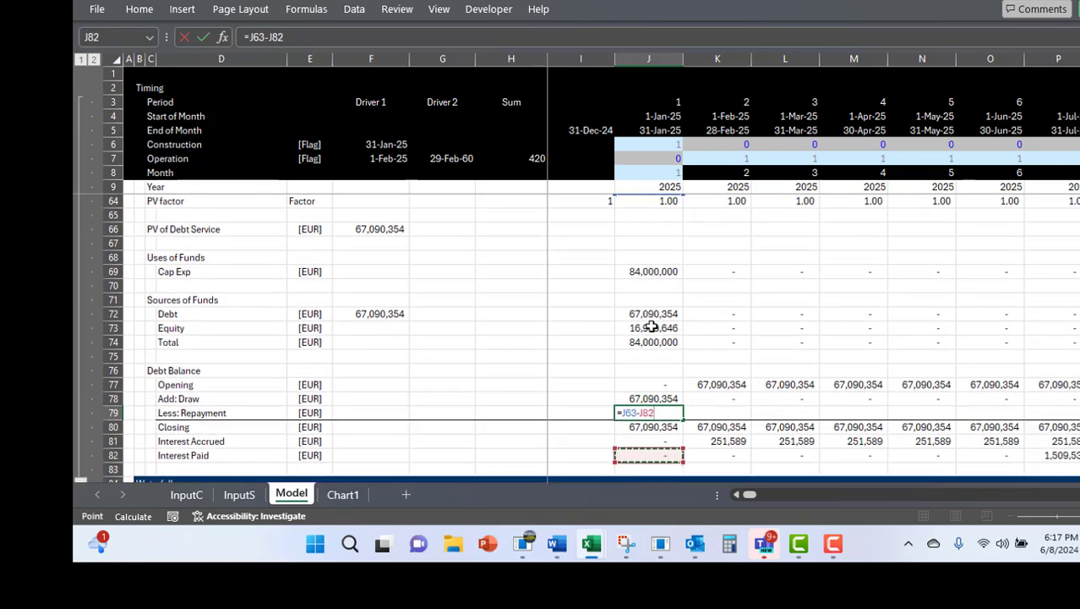
pyautogui.press('Return')
pyautogui.press('Return')
# - Rewrite the Interest Paid formula in J82 as IF(J53,SUMIF(54:54,J54,81:81)), replacing the flag multiplication, and fill it across the row
pyautogui.press('Down')
pyautogui.press('Down')
pyautogui.press('F2')
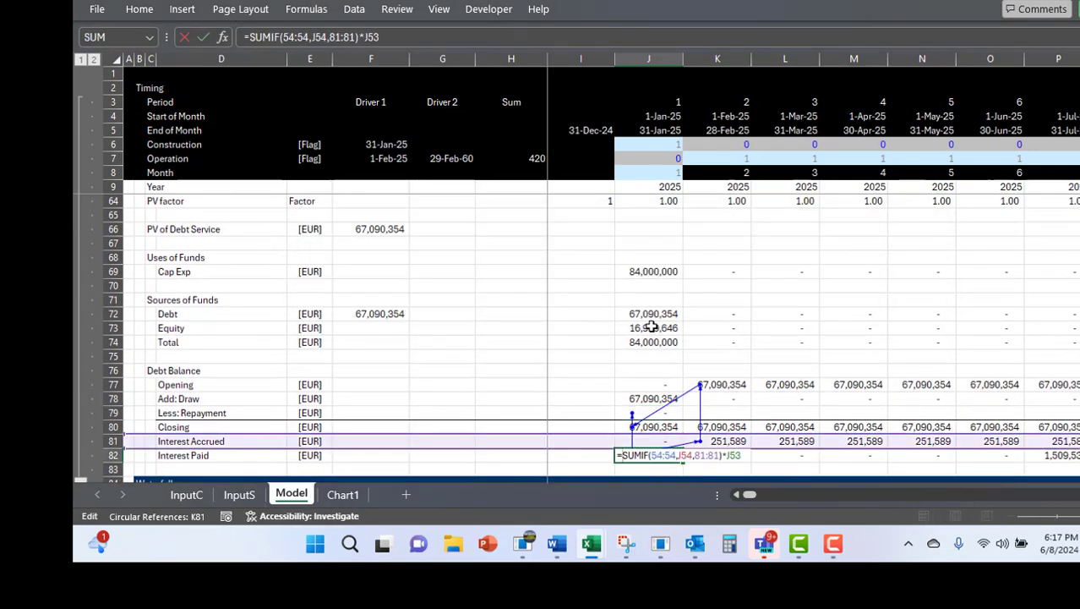
pyautogui.write('if(')
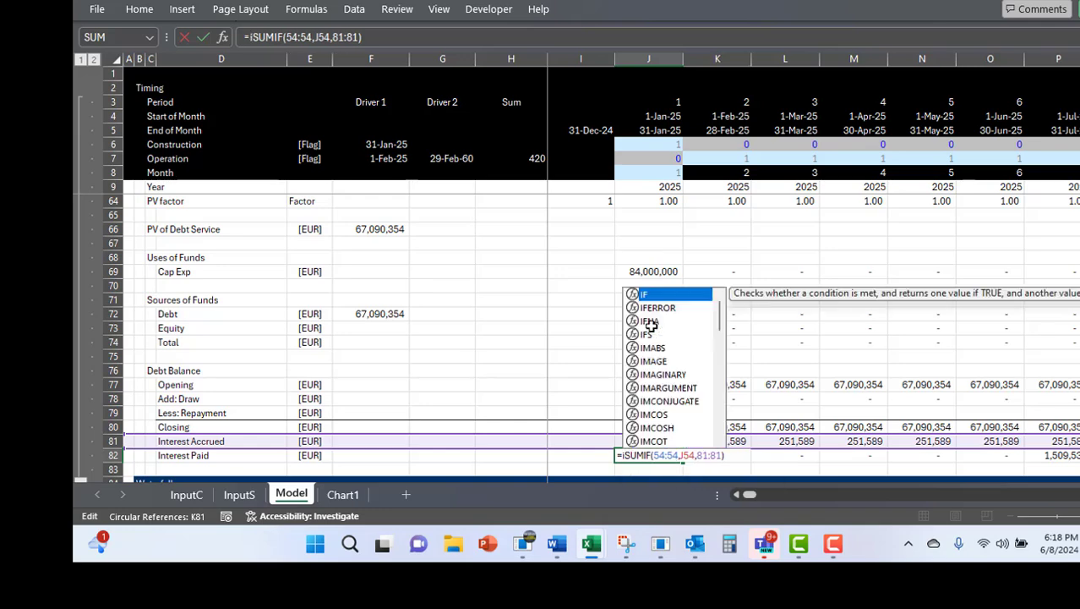
pyautogui.press('Up')
pyautogui.press('Up')
pyautogui.press('Up')
pyautogui.press('Up')
pyautogui.press('Up')
pyautogui.press('Up')
pyautogui.press('Up')
pyautogui.press('Up')
pyautogui.press('Up')
pyautogui.press('Up')
pyautogui.press('Up')
pyautogui.press('Up')
pyautogui.press('Up')
pyautogui.press('Up')
pyautogui.press('Up')
pyautogui.press('Up')
pyautogui.press('Up')
pyautogui.press('Up')
pyautogui.press('Up')
pyautogui.press('Up')
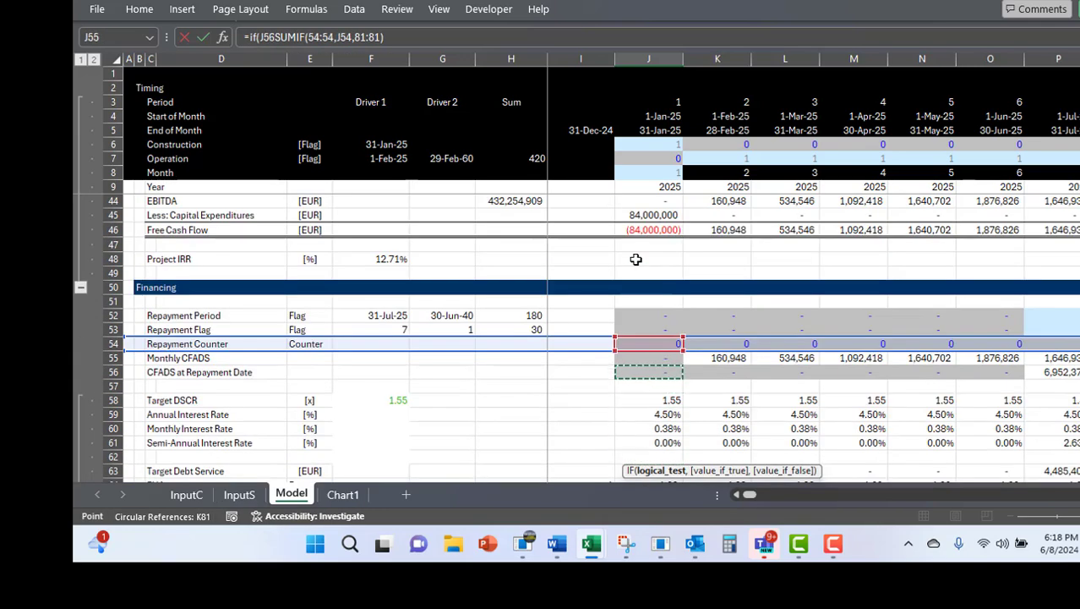
pyautogui.write(',')
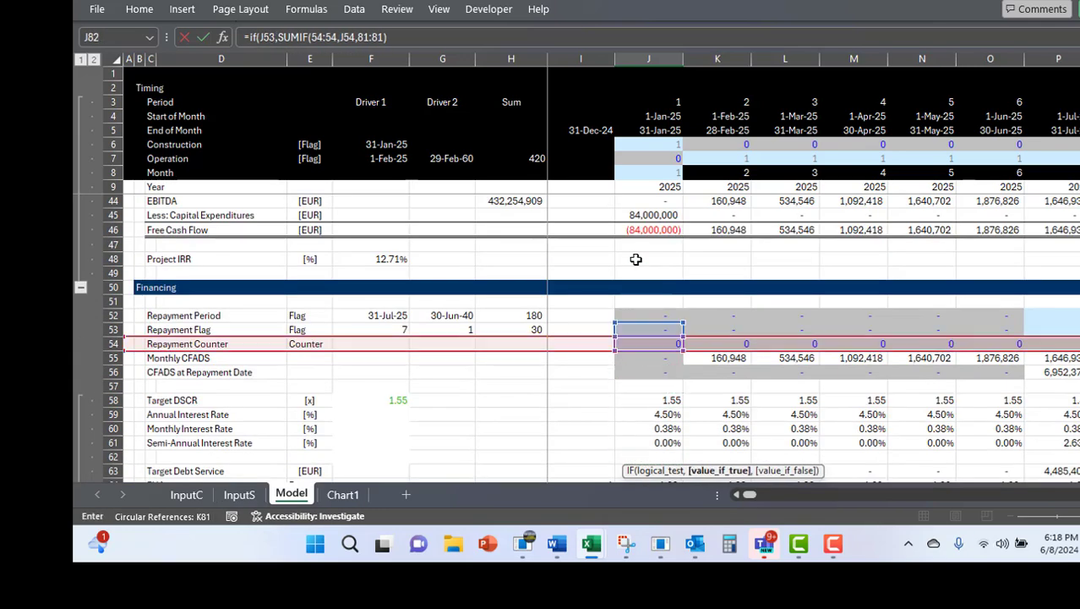
pyautogui.press('Return')
pyautogui.hotkey('ctrl', 'shift', 'r')
# - Examine the repayments, closing debt balances and interest across the monthly columns of the Debt Balance section through the end of the repayment period
pyautogui.press('Up')
pyautogui.press('Up')
pyautogui.press('Up')
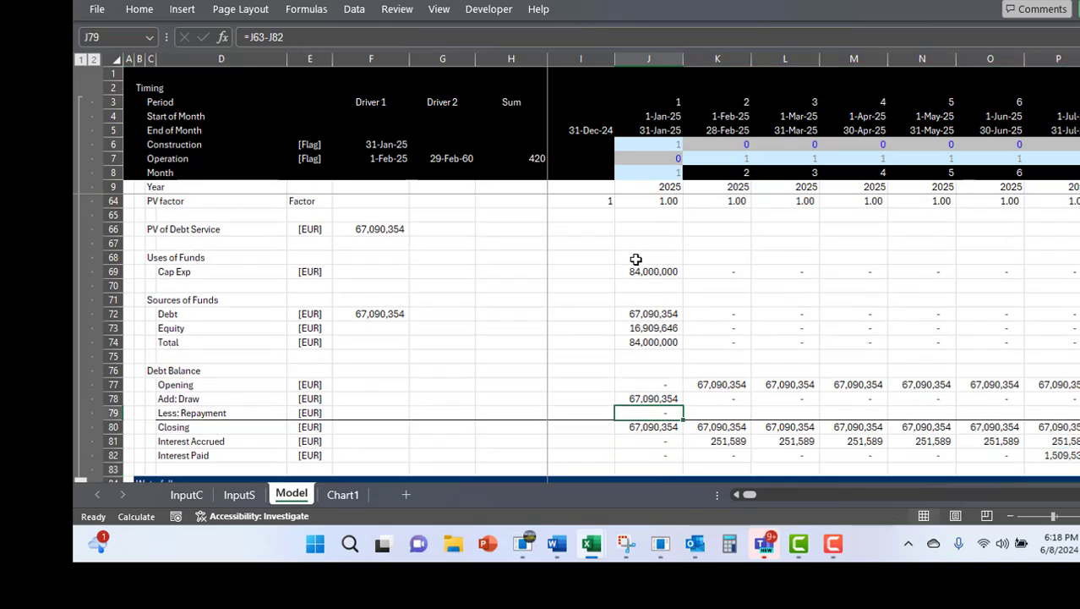
pyautogui.press('Right')
pyautogui.press('Right')
pyautogui.press('Right')
pyautogui.press('Right')
pyautogui.press('Right')
pyautogui.press('Right')
pyautogui.press('Right')
pyautogui.press('Right')
pyautogui.press('Right')
pyautogui.press('Right')
pyautogui.press('Right')
pyautogui.press('Right')
pyautogui.press('Right')
pyautogui.press('Right')
pyautogui.press('Right')
pyautogui.press('Right')
pyautogui.press('Right')
pyautogui.press('Right')
pyautogui.press('Right')
pyautogui.press('Right')
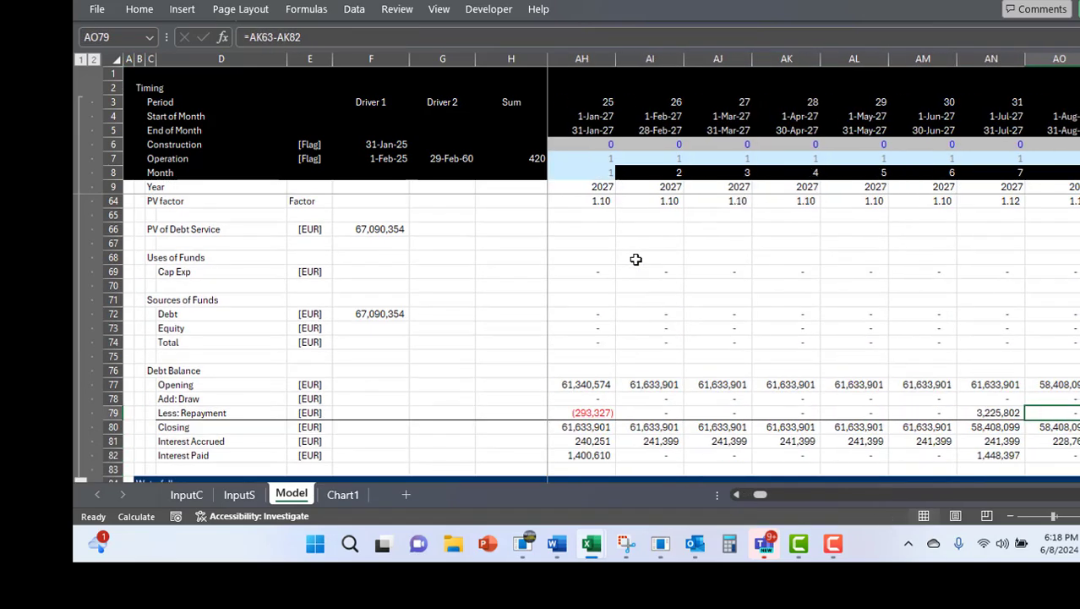
pyautogui.press('Right')
pyautogui.press('Right')
pyautogui.press('Right')
pyautogui.press('Right')
pyautogui.press('Right')
pyautogui.press('Right')
pyautogui.press('Right')
pyautogui.press('Right')
pyautogui.press('Right')
pyautogui.press('Right')
pyautogui.press('Right')
pyautogui.press('Right')
pyautogui.press('Right')
pyautogui.press('Right')
pyautogui.press('Right')
pyautogui.press('Right')
pyautogui.press('Right')
pyautogui.press('Right')
pyautogui.press('Right')
pyautogui.press('Right')
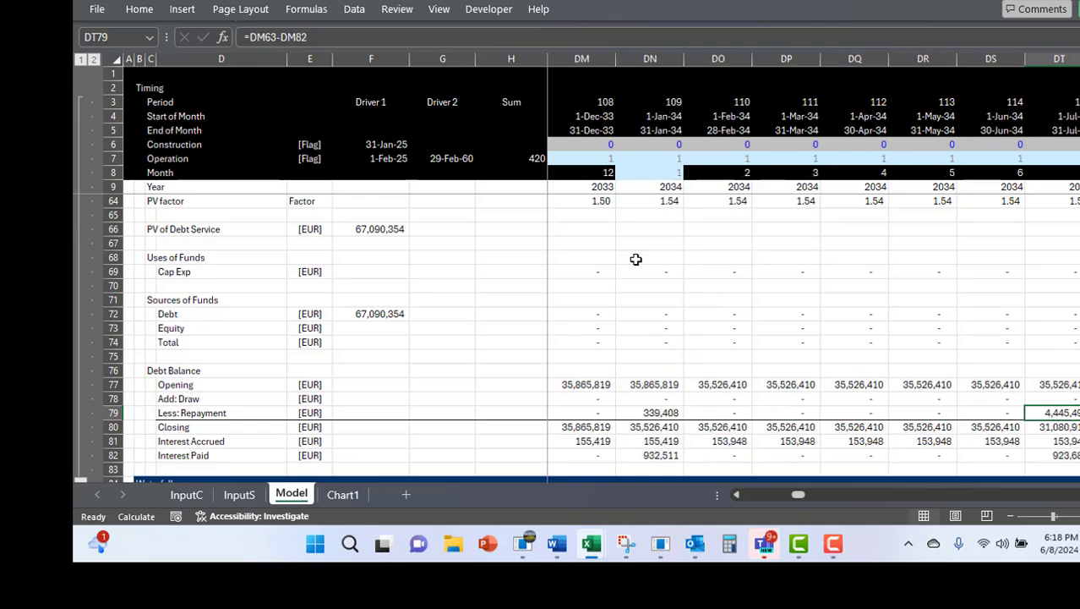
pyautogui.press('Right')
pyautogui.press('Right')
pyautogui.press('Right')
pyautogui.press('Right')
pyautogui.press('Right')
pyautogui.press('Right')
pyautogui.press('Right')
pyautogui.press('Right')
pyautogui.press('Right')
pyautogui.press('Right')
pyautogui.press('Right')
pyautogui.press('Right')
pyautogui.press('Right')
pyautogui.press('Right')
pyautogui.press('Right')
pyautogui.press('Right')
pyautogui.press('Right')
pyautogui.press('Right')
pyautogui.press('Right')
pyautogui.press('Right')
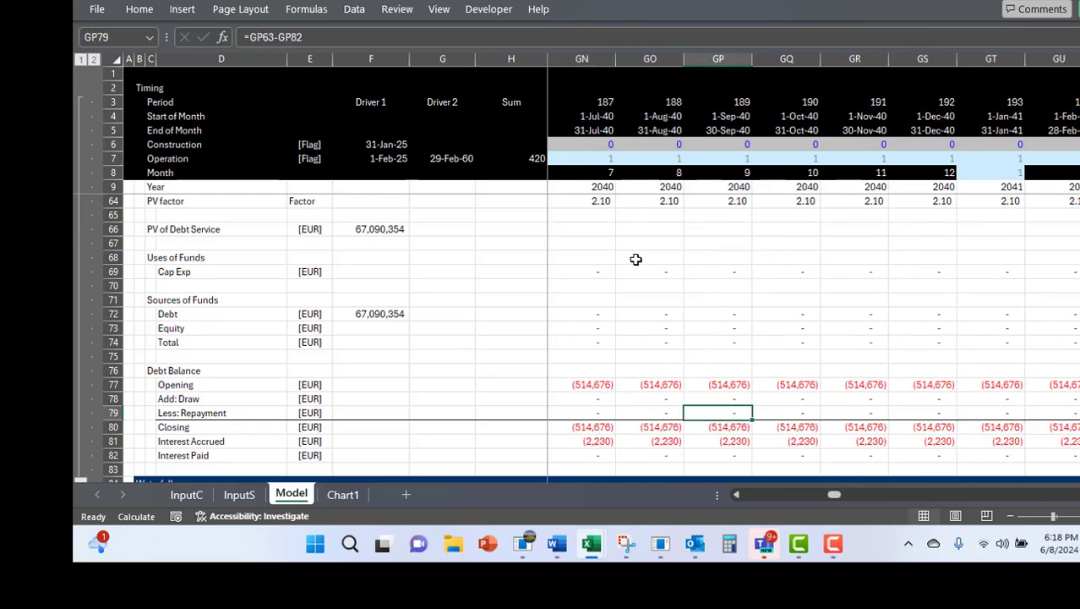
pyautogui.press('Home')
pyautogui.press('Right')
pyautogui.press('Right')
pyautogui.press('Right')
pyautogui.press('Right')
pyautogui.press('Right')
pyautogui.press('Right')
pyautogui.press('Right')
pyautogui.press('Right')
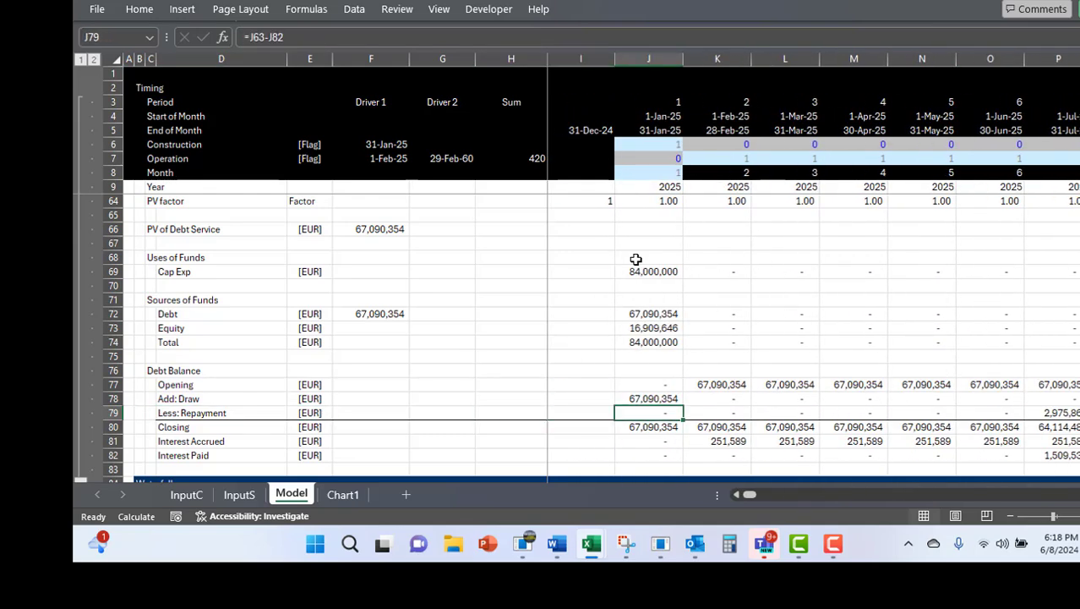
pyautogui.click(831, 551)
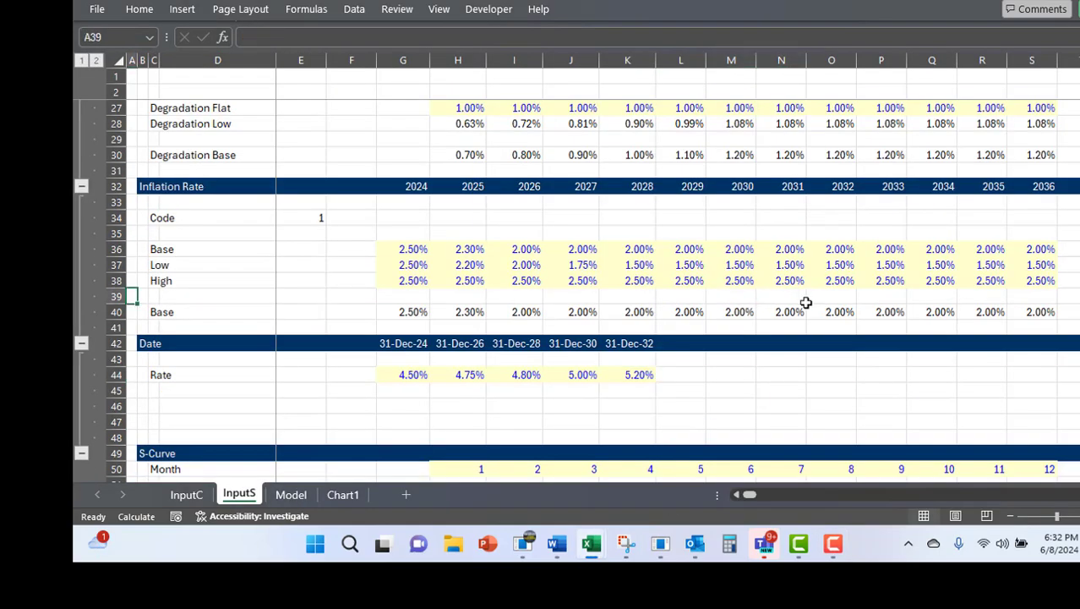
# - Examine the Semi-Annual Interest Rate formulas in row 61 and the Monthly Interest Rate formula in J60 of the Model sheet
pyautogui.hotkey('ctrl', 'pagedown')
pyautogui.press('pageup')
pyautogui.press('Down')
pyautogui.press('Down')
pyautogui.press('Down')
pyautogui.press('Down')
pyautogui.press('Down')
pyautogui.press('Down')
pyautogui.press('Down')
pyautogui.press('Down')
pyautogui.press('Down')
pyautogui.press('Down')
pyautogui.press('Down')
pyautogui.press('Down')
pyautogui.press('Down')
pyautogui.press('Up')
pyautogui.press('Up')
pyautogui.press('Up')
pyautogui.press('Up')
pyautogui.press('Up')
pyautogui.press('Up')
pyautogui.press('Up')
pyautogui.press('Up')
pyautogui.press('Up')
pyautogui.press('Up')
pyautogui.press('Up')
pyautogui.press('Up')
pyautogui.hotkey('ctrl', 'Right')
pyautogui.hotkey('ctrl', 'Right')
pyautogui.hotkey('ctrl', 'Right')
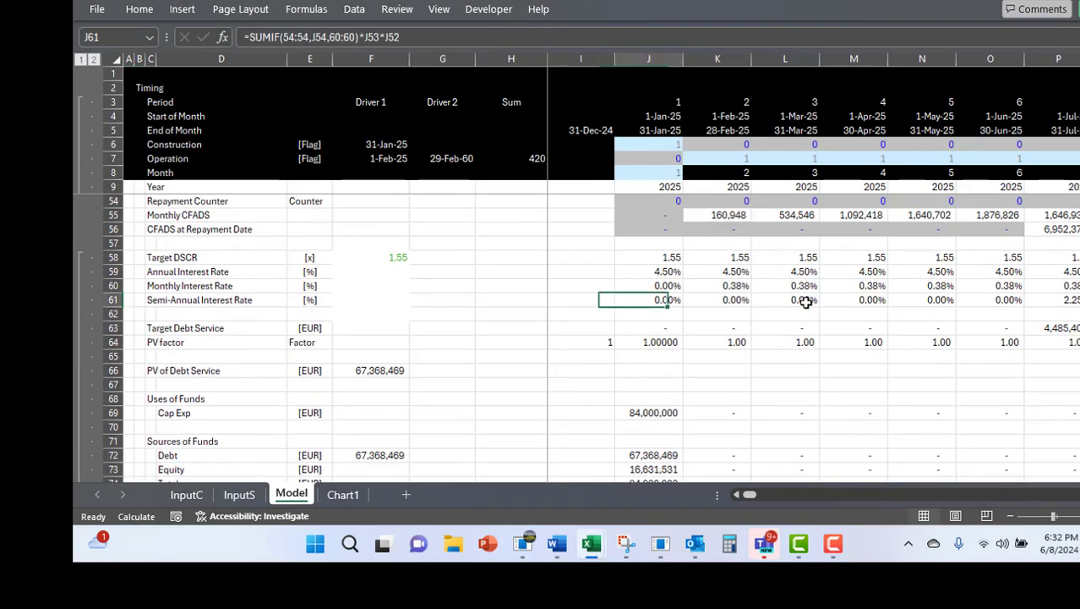
pyautogui.press('Right')
pyautogui.press('Right')
pyautogui.press('Right')
pyautogui.press('Right')
pyautogui.press('Right')
pyautogui.press('Right')
pyautogui.press('F2')
pyautogui.press('Escape')
pyautogui.press('Left')
pyautogui.press('Left')
pyautogui.press('Left')
pyautogui.press('Left')
pyautogui.press('Left')
pyautogui.press('Left')
pyautogui.press('F2')
pyautogui.press('Escape')
pyautogui.press('Up')
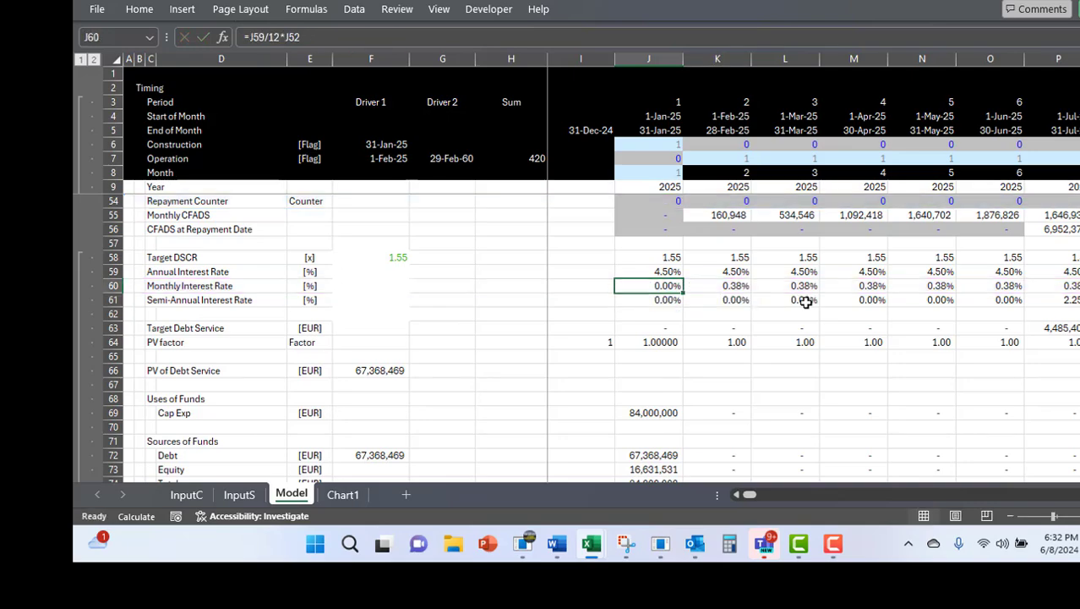
# - Check the Interest Accrued formula in J81 and examine the closing debt balances across the months into 2034
pyautogui.press('Down')
pyautogui.press('Down')
pyautogui.press('Down')
pyautogui.press('Down')
pyautogui.press('Down')
pyautogui.press('Down')
pyautogui.press('Down')
pyautogui.press('Down')
pyautogui.press('Down')
pyautogui.press('Down')
pyautogui.press('Down')
pyautogui.press('Down')
pyautogui.press('Down')
pyautogui.press('Down')
pyautogui.press('Down')
pyautogui.press('Down')
pyautogui.press('Down')
pyautogui.press('Down')
pyautogui.press('Down')
pyautogui.press('Down')
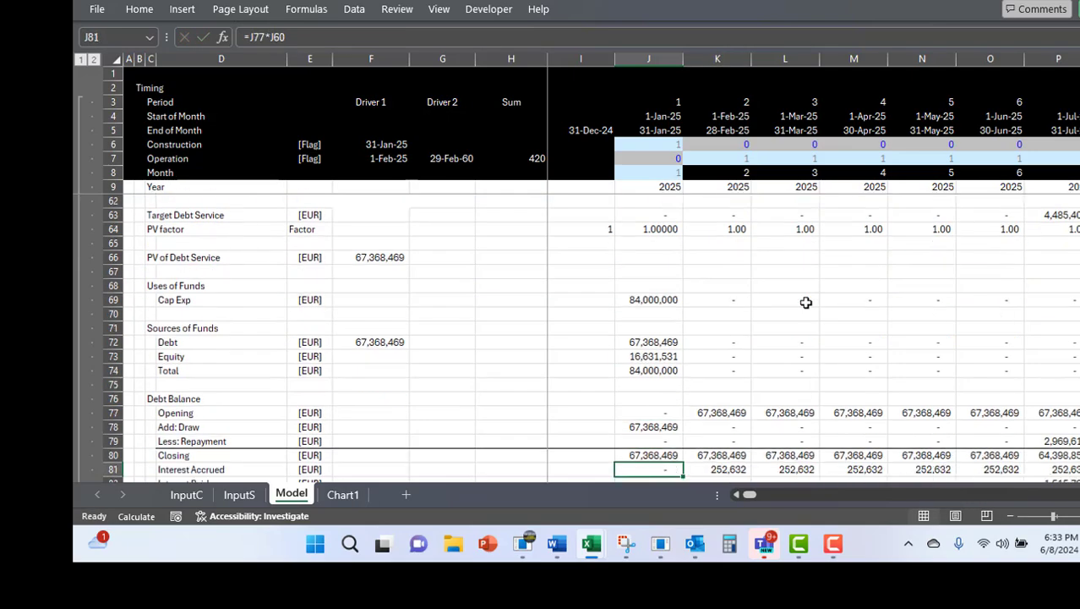
pyautogui.press('Right')
pyautogui.press('Right')
pyautogui.press('Right')
pyautogui.press('Right')
pyautogui.press('Right')
pyautogui.press('Right')
pyautogui.press('Right')
pyautogui.press('Right')
pyautogui.press('Right')
pyautogui.press('Right')
pyautogui.press('Right')
pyautogui.press('Right')
pyautogui.press('Right')
pyautogui.press('Right')
pyautogui.press('Right')
pyautogui.press('Right')
pyautogui.press('Right')
pyautogui.press('Right')
pyautogui.press('Right')
pyautogui.press('Right')
pyautogui.press('Right')
pyautogui.press('Right')
pyautogui.press('Right')
pyautogui.press('Right')
pyautogui.press('Right')
pyautogui.press('Right')
pyautogui.press('Right')
pyautogui.press('Right')
pyautogui.press('Right')
pyautogui.press('Right')
pyautogui.press('Right')
pyautogui.press('Right')
pyautogui.press('Right')
pyautogui.press('Right')
pyautogui.press('Right')
pyautogui.press('Right')
pyautogui.press('Right')
pyautogui.press('Right')
pyautogui.press('Right')
pyautogui.press('Right')
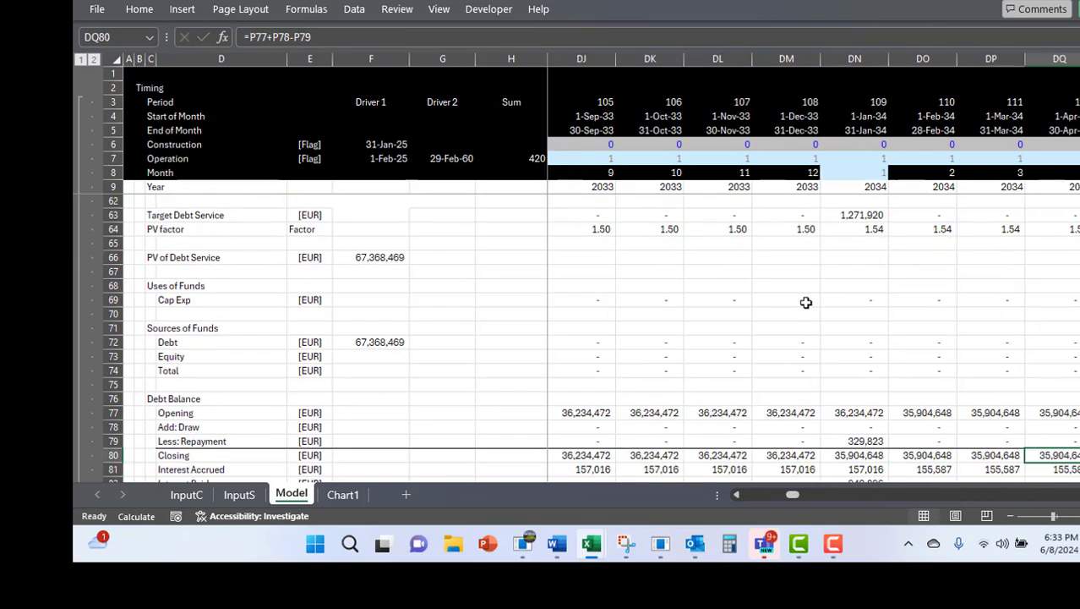
pyautogui.press('Right')
pyautogui.press('Right')
pyautogui.press('Right')
pyautogui.press('Right')
pyautogui.press('Right')
pyautogui.press('Right')
pyautogui.press('Right')
pyautogui.press('Right')
pyautogui.press('Right')
pyautogui.press('Right')
pyautogui.press('Right')
pyautogui.press('Right')
pyautogui.press('Right')
pyautogui.press('Left')
pyautogui.hotkey('ctrl', 'Left')
pyautogui.hotkey('ctrl', 'Left')
pyautogui.hotkey('ctrl', 'Left')
pyautogui.hotkey('ctrl', 'Left')
# - Insert three blank rows below Interest Paid in the Debt Balance section, above the Waterfall section
pyautogui.press('Down')
pyautogui.press('Down')
pyautogui.press('Down')
pyautogui.press('Down')
pyautogui.press('Down')
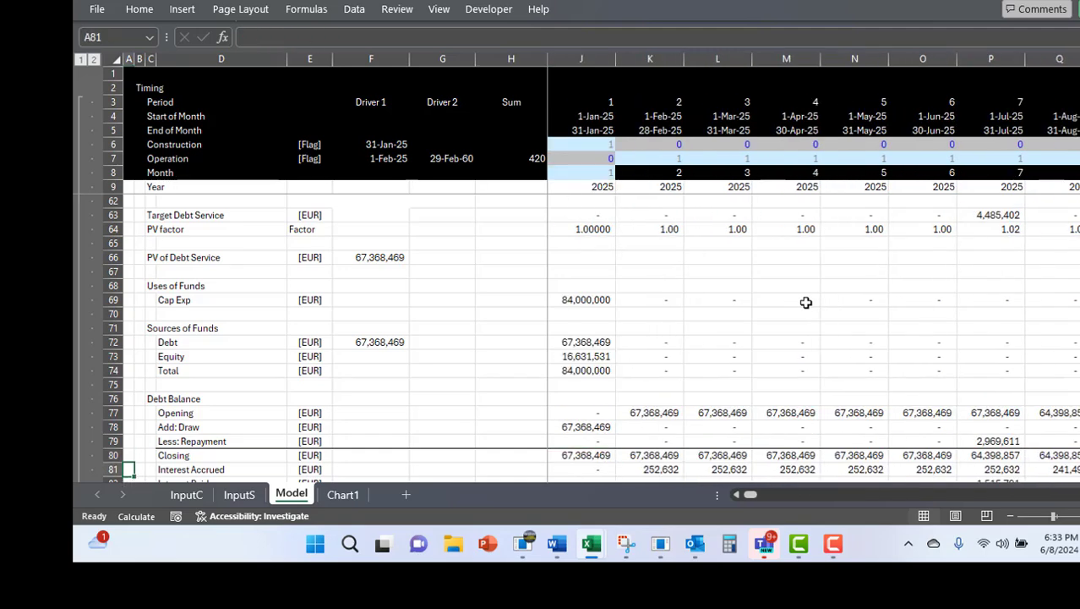
pyautogui.press('Up')
pyautogui.hotkey('shift', 'space')
pyautogui.hotkey('shift', 'Down')
pyautogui.hotkey('shift', 'Down')
pyautogui.hotkey('ctrl', 'shift', '+')
pyautogui.press('Right')
pyautogui.press('Right')
pyautogui.press('Right')
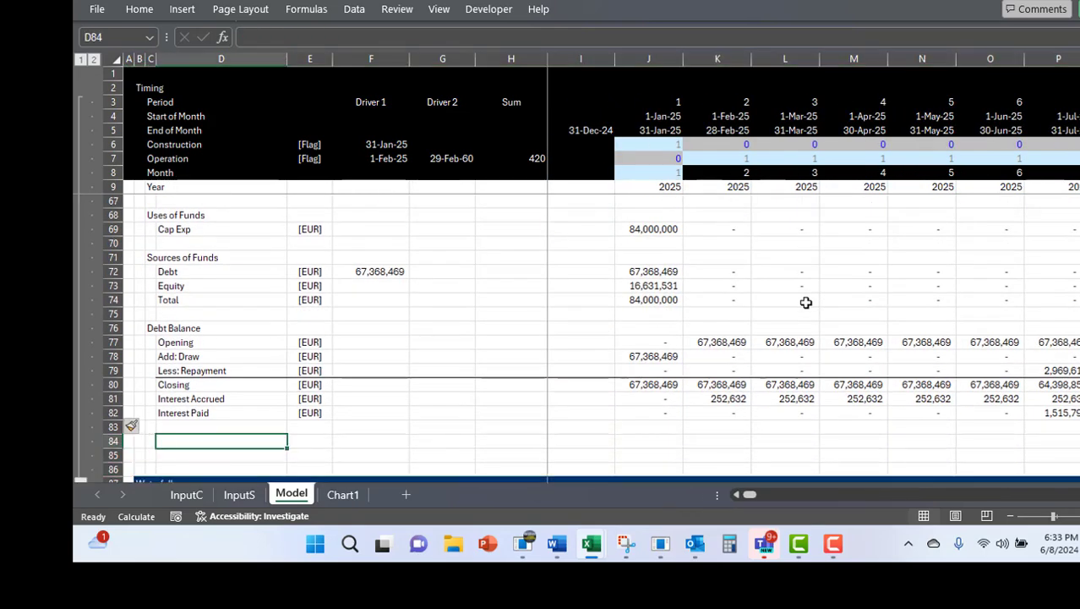
# - Label row 84 of the Debt Balance section Closing Balance Test, with Test as its unit
pyautogui.write('Closing Balance Tes')
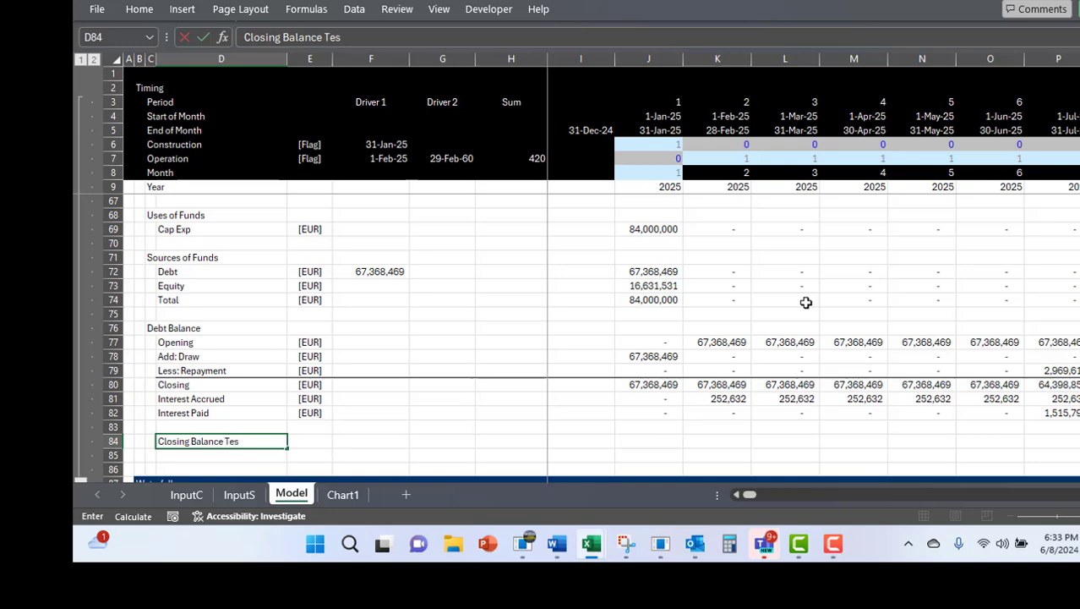
pyautogui.write('t')
pyautogui.press('Tab')
pyautogui.write('Test')
pyautogui.press('Tab')
# - Enter =LOOKUP(G52,5:5,80:80) in F84 to retrieve the closing balance at the repayment end date, and apply the thousands number format
pyautogui.write('=')
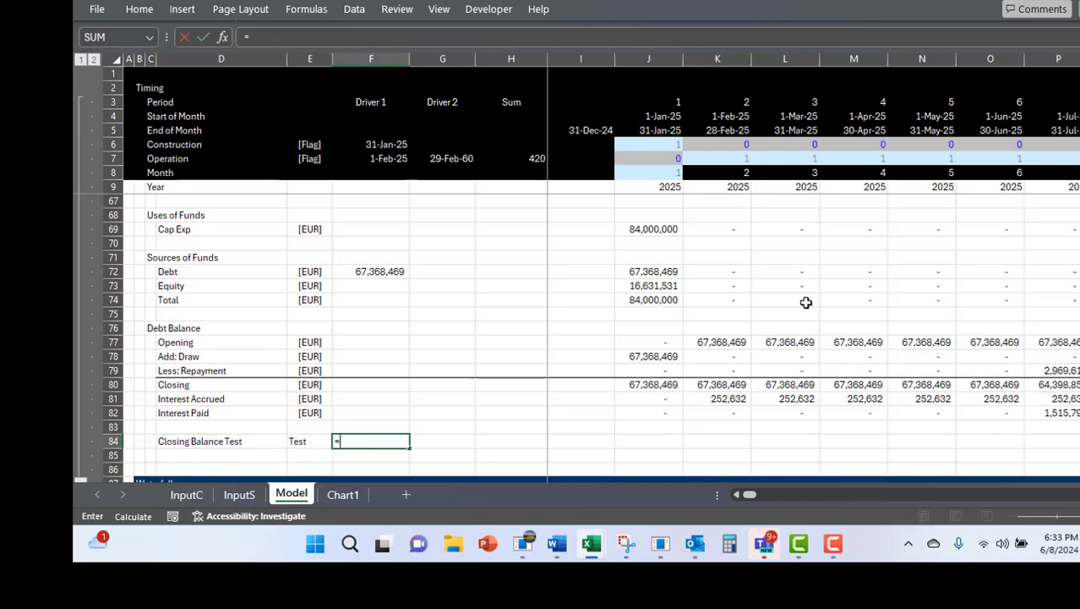
pyautogui.write('LOOKUP(')
pyautogui.press('Up')
pyautogui.press('Up')
pyautogui.press('Up')
pyautogui.press('Up')
pyautogui.press('Up')
pyautogui.press('Up')
pyautogui.press('Up')
pyautogui.press('Up')
pyautogui.press('Up')
pyautogui.press('Up')
pyautogui.press('Up')
pyautogui.press('Up')
pyautogui.press('Up')
pyautogui.press('Up')
pyautogui.press('Up')
pyautogui.press('Up')
pyautogui.press('Up')
pyautogui.press('Up')
pyautogui.press('Up')
pyautogui.press('Up')
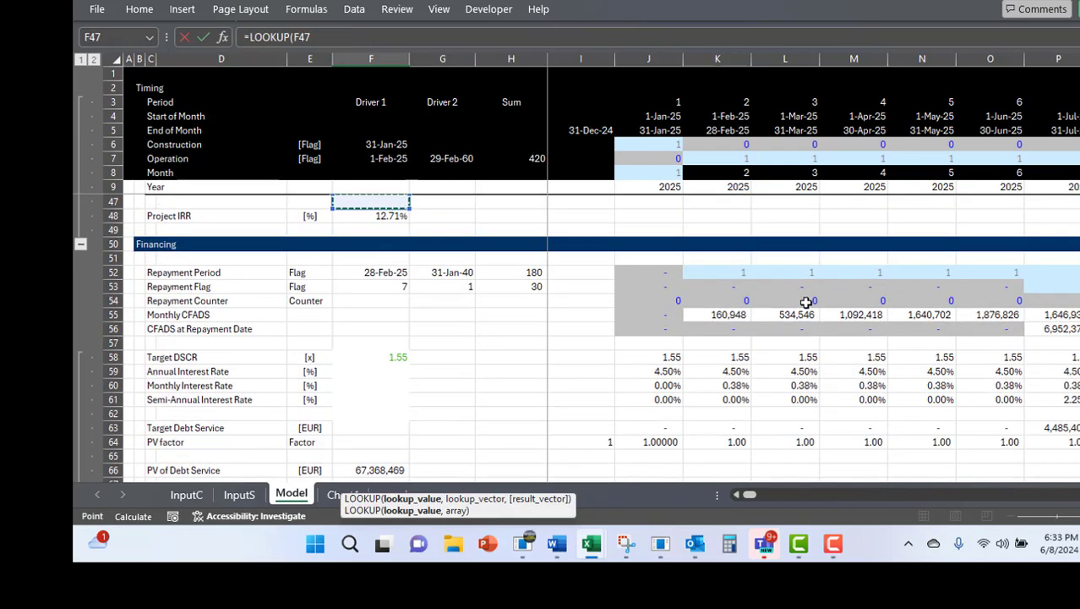
pyautogui.press('Right')
pyautogui.write(',')
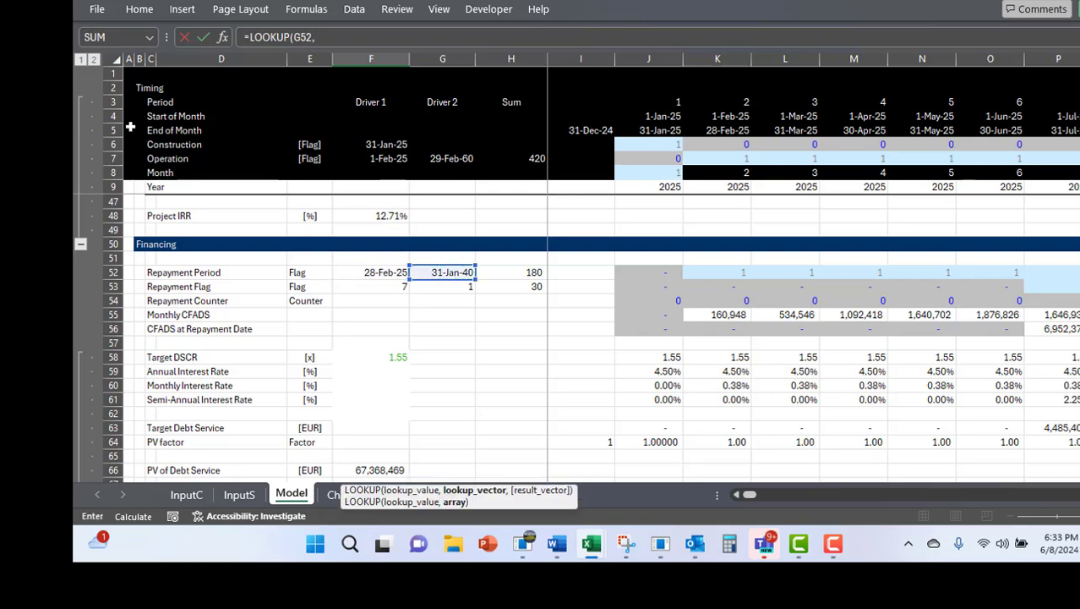
pyautogui.click(113, 131)
pyautogui.write(',')
pyautogui.scroll(-7, 118, 339)
pyautogui.click(113, 384)
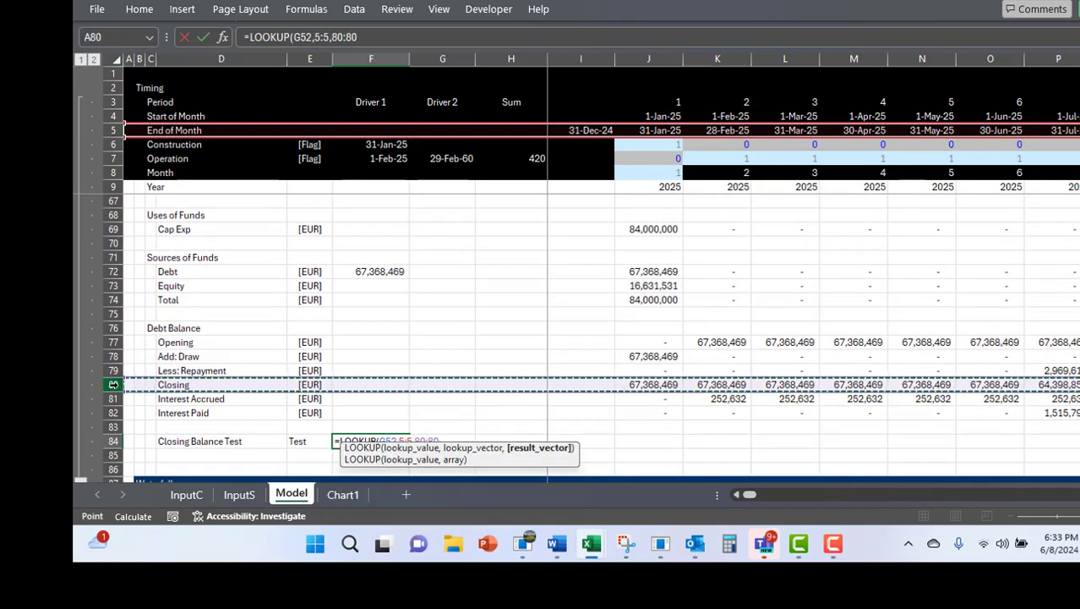
pyautogui.hotkey('ctrl', 'Return')
pyautogui.hotkey('ctrl', 'shift', '1')
# - Relink the first-month EBITDA cell J88 of the Waterfall to the EBITDA row in the FCFF section
pyautogui.press('Down')
pyautogui.press('Down')
pyautogui.press('Down')
pyautogui.press('Down')
pyautogui.press('Down')
pyautogui.press('Down')
pyautogui.press('Down')
pyautogui.press('Up')
pyautogui.press('Up')
pyautogui.press('Up')
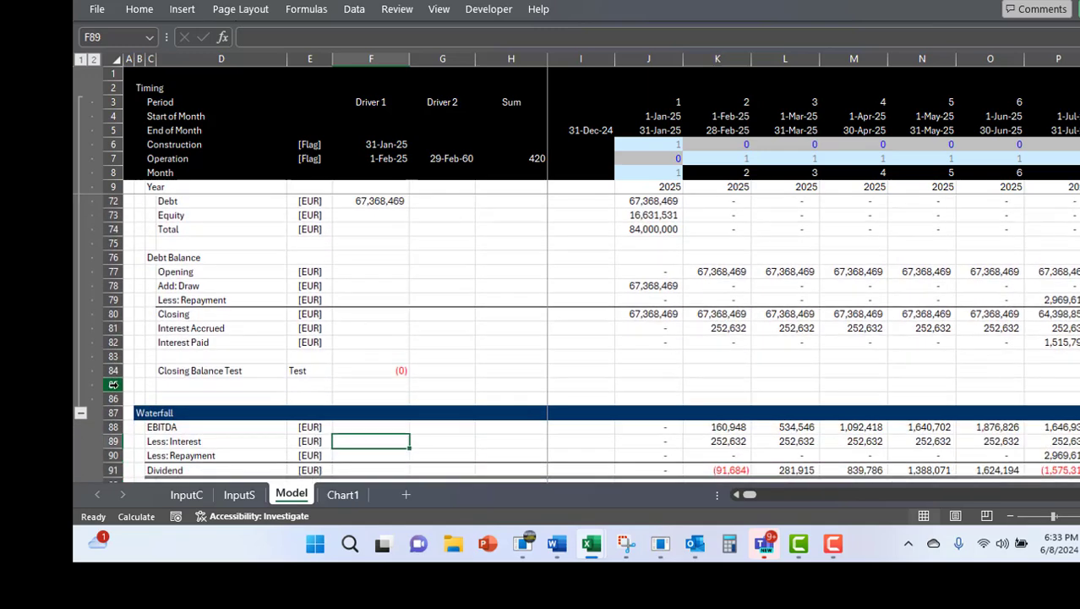
pyautogui.press('Right')
pyautogui.press('Right')
pyautogui.press('Right')
pyautogui.press('Right')
pyautogui.write('=')
pyautogui.press('pageup')
pyautogui.press('Up')
pyautogui.press('pageup')
pyautogui.press('Down')
pyautogui.press('Down')
pyautogui.press('Down')
pyautogui.press('Down')
pyautogui.press('Down')
pyautogui.press('Down')
pyautogui.press('Down')
pyautogui.press('Down')
pyautogui.press('Down')
pyautogui.press('Down')
pyautogui.press('Down')
pyautogui.press('Down')
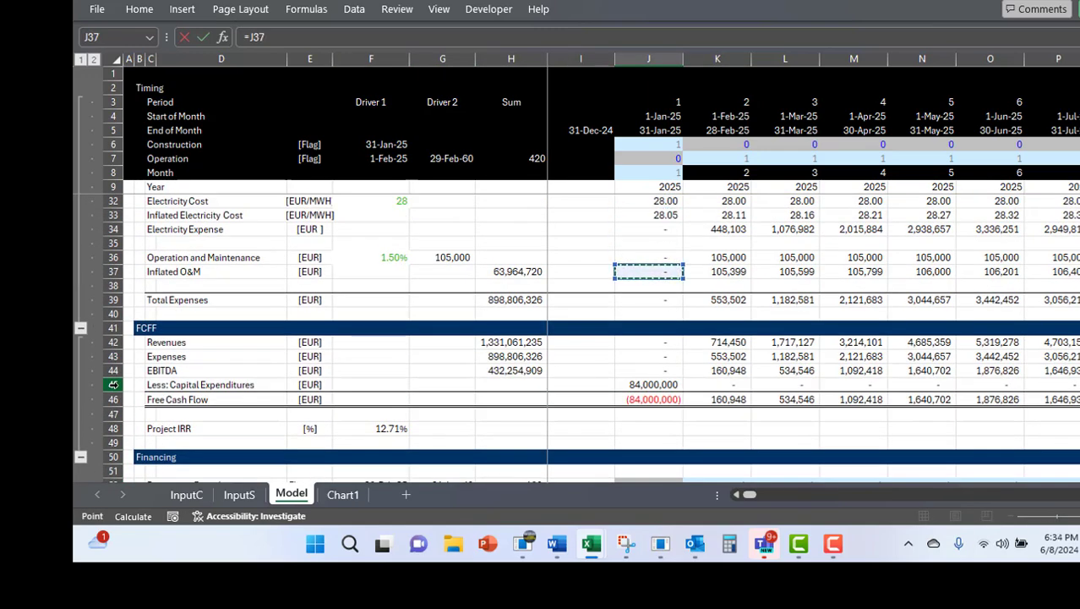
pyautogui.press('Return')
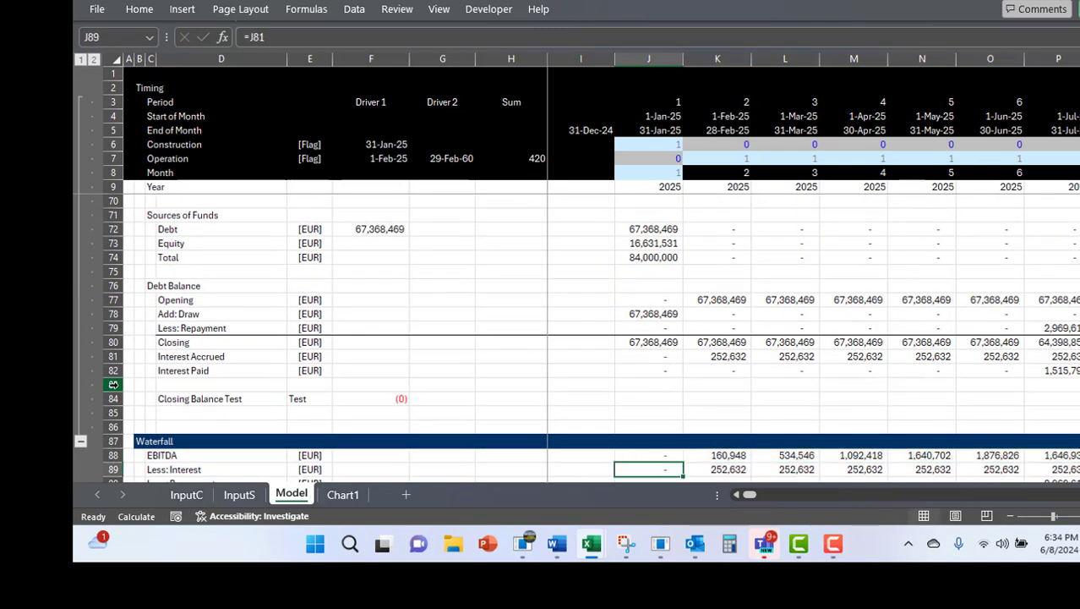
# - Link the Waterfall's Less: Interest row to Interest Paid and Less: Repayment to J79, filling the interest formula across the months
pyautogui.press('Up')
pyautogui.press('Up')
pyautogui.press('Up')
pyautogui.press('Return')
pyautogui.write('=')
pyautogui.press('Up')
pyautogui.press('Up')
pyautogui.press('Up')
pyautogui.press('Up')
pyautogui.press('Up')
pyautogui.press('Up')
pyautogui.press('Up')
pyautogui.press('Up')
pyautogui.press('Up')
pyautogui.press('Up')
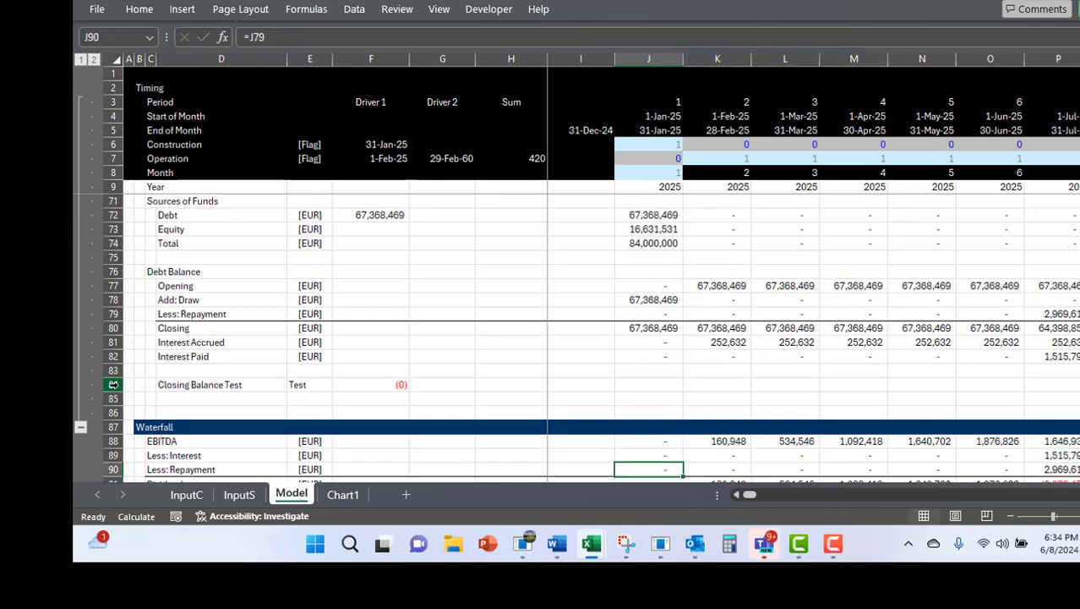
pyautogui.press('Up')
pyautogui.press('Return')
pyautogui.press('Up')
pyautogui.hotkey('ctrl', 'shift', 'Right')
pyautogui.hotkey('ctrl', 'r')
pyautogui.press('Down')
pyautogui.press('Down')
pyautogui.press('Down')
pyautogui.press('Up')
pyautogui.press('Up')
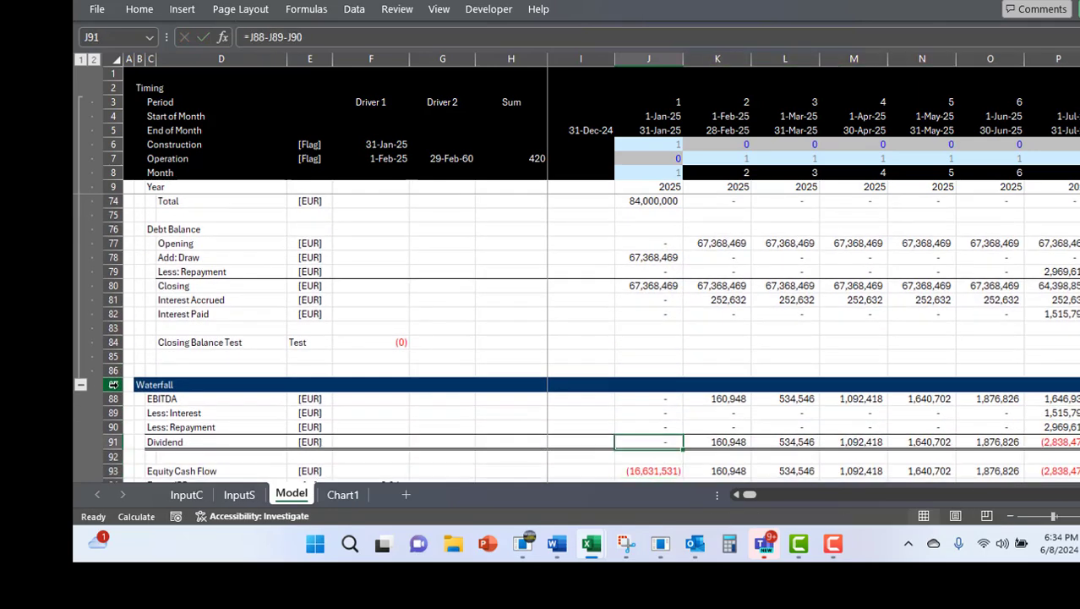
# - Insert two rows above Dividend in the Waterfall and label row 91 Cash Flow with the unit [EUR]
pyautogui.hotkey('ctrl', 'Left')
pyautogui.hotkey('ctrl', 'Left')
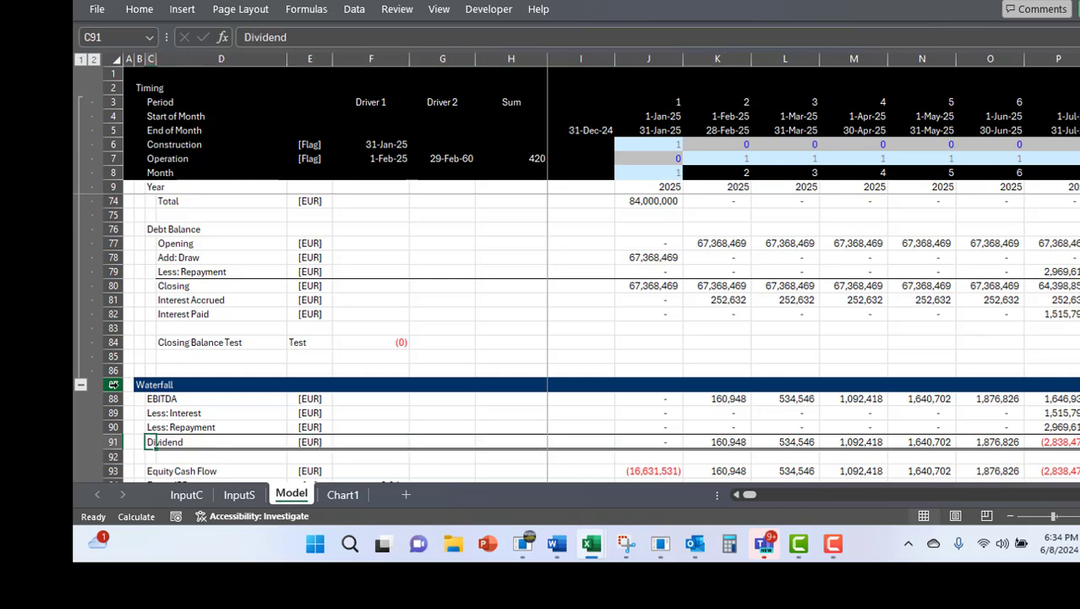
pyautogui.press('Escape')
pyautogui.hotkey('shift', 'space')
pyautogui.hotkey('ctrl', 'shift', '+')
pyautogui.hotkey('ctrl', 'shift', '+')
pyautogui.press('Left')
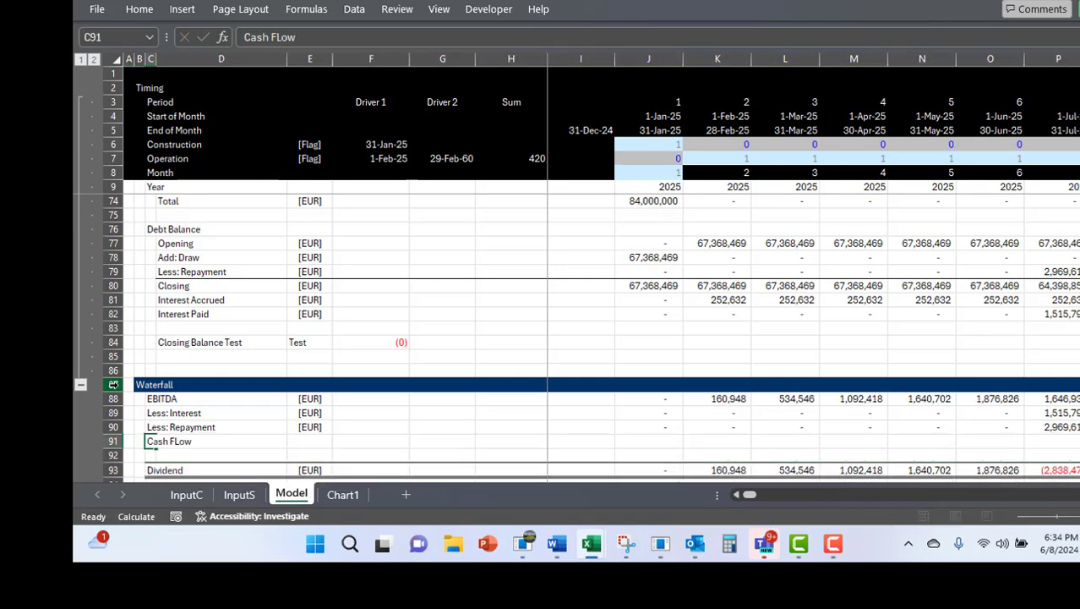
pyautogui.hotkey('ctrl', 'd')
# - Calculate Cash Flow in J91 as =J88-J89-J90 and fill it across all monthly columns
pyautogui.press('Right')
pyautogui.press('Right')
pyautogui.press('Right')
pyautogui.press('Right')
pyautogui.press('Right')
pyautogui.write('=')
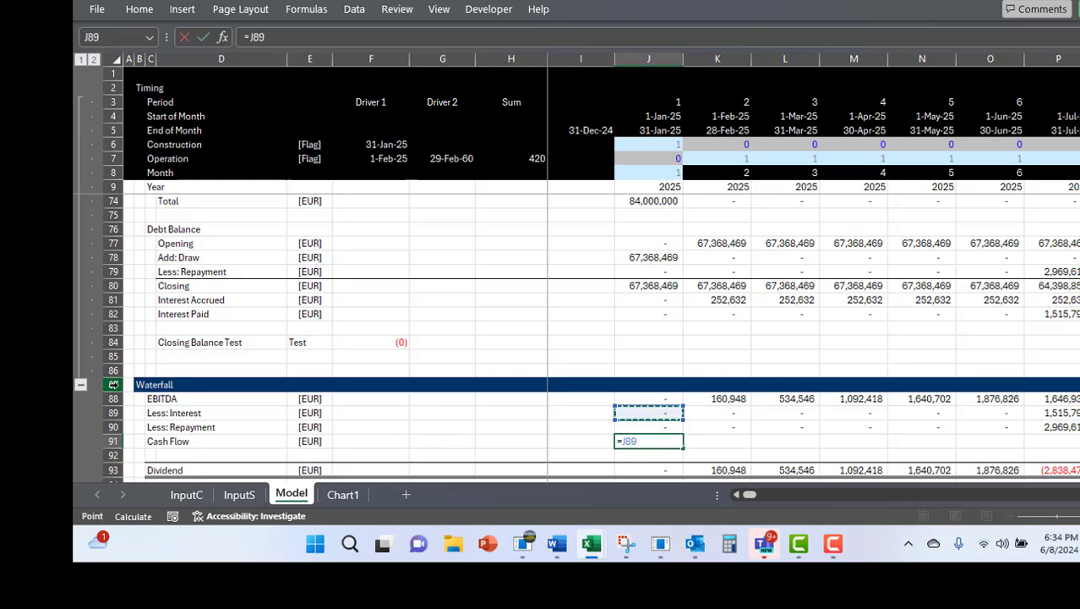
pyautogui.hotkey('ctrl', 'Return')
pyautogui.hotkey('ctrl', 'shift', 'Right')
pyautogui.hotkey('ctrl', 'r')
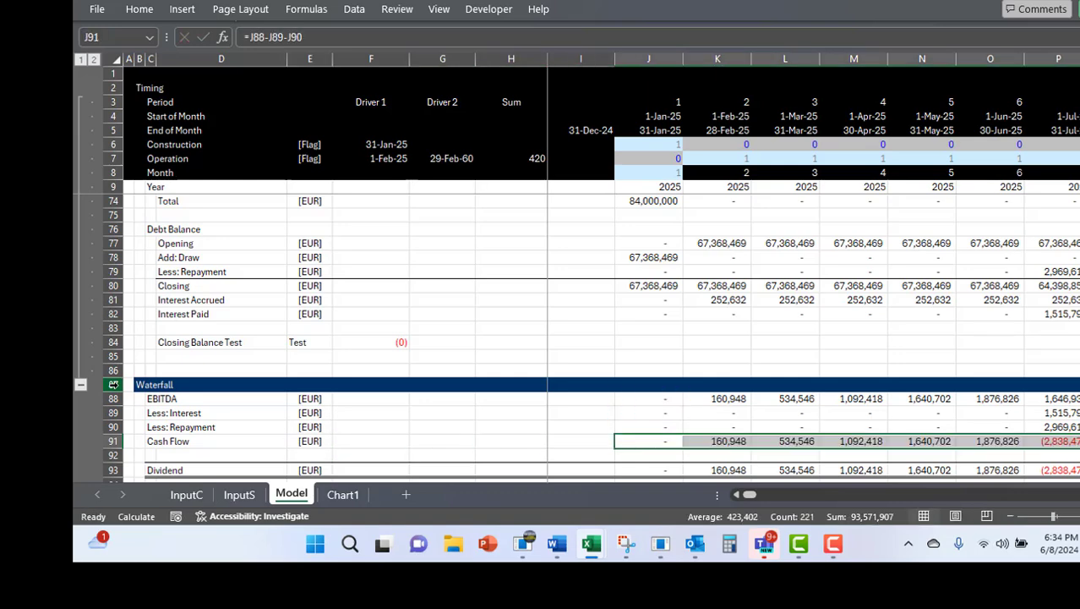
pyautogui.press('Down')
pyautogui.press('Left')
pyautogui.press('Down')
pyautogui.press('Right')
pyautogui.press('Right')
pyautogui.press('Right')
pyautogui.press('Right')
pyautogui.press('Right')
pyautogui.press('Right')
pyautogui.press('Right')
pyautogui.write('=sum')
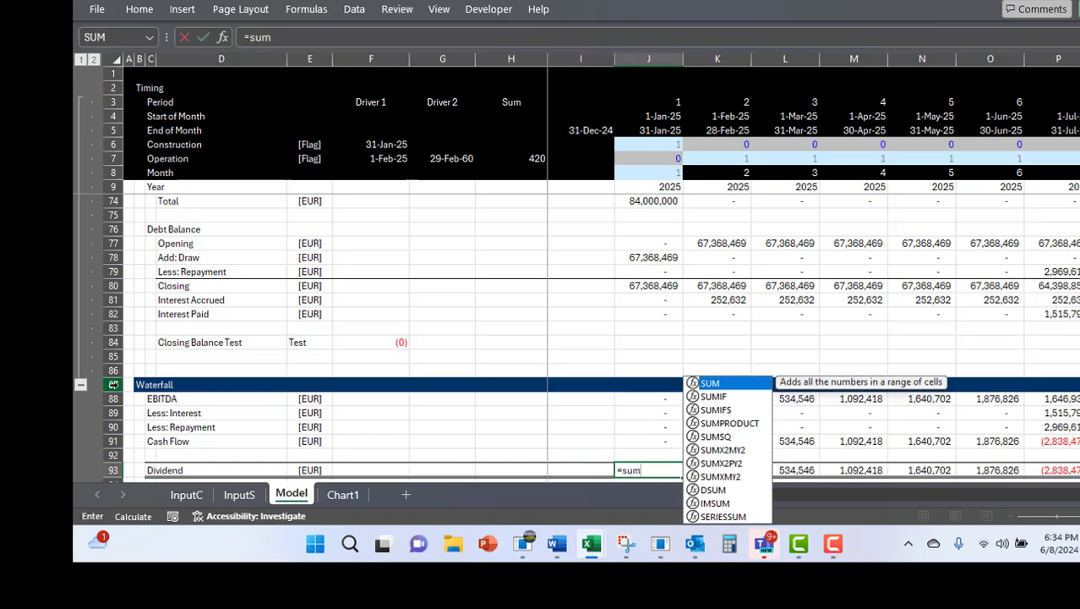
pyautogui.press('Down')
pyautogui.press('Tab')
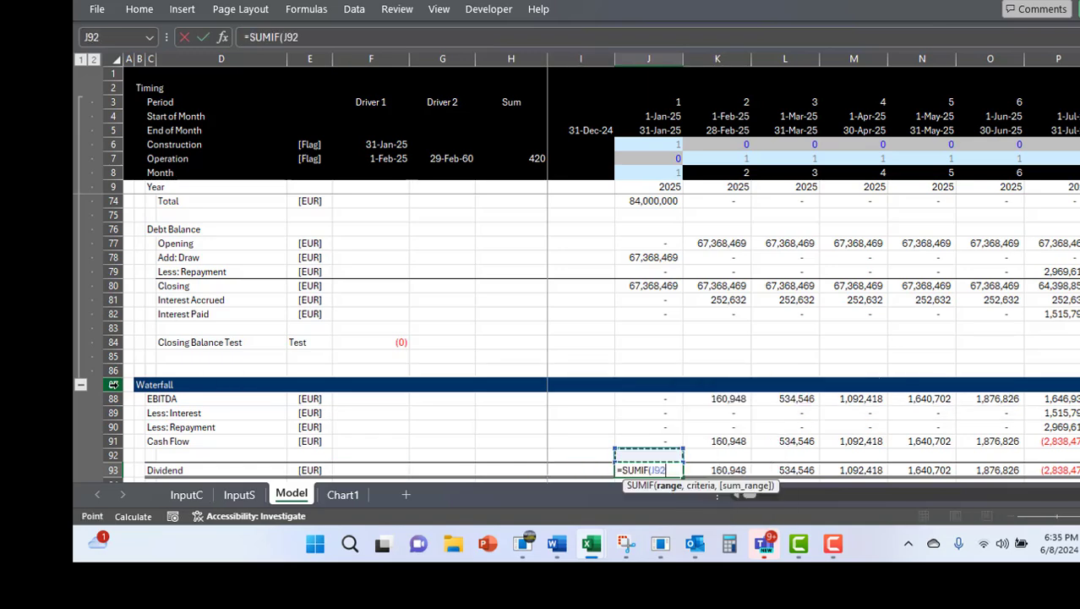
pyautogui.press('Up')
pyautogui.press('Up')
pyautogui.press('Up')
pyautogui.press('Up')
pyautogui.press('Up')
pyautogui.press('Up')
pyautogui.press('Up')
pyautogui.press('Up')
pyautogui.press('Up')
pyautogui.press('Up')
pyautogui.press('Up')
pyautogui.press('Up')
pyautogui.press('Up')
pyautogui.press('Up')
pyautogui.press('Up')
pyautogui.press('Up')
pyautogui.press('Up')
pyautogui.press('Up')
pyautogui.press('Up')
pyautogui.press('Up')
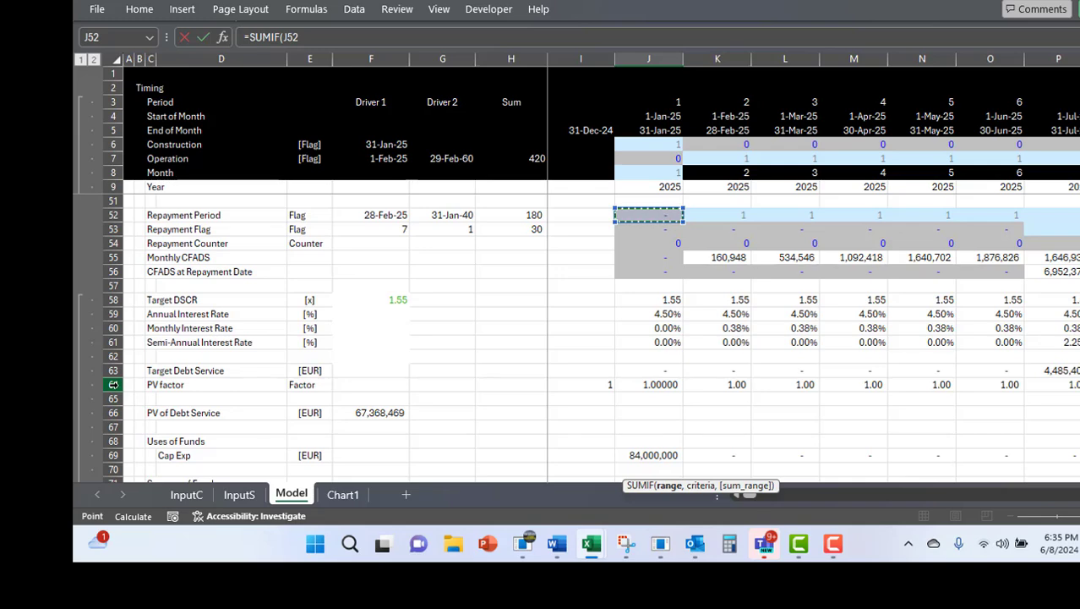
pyautogui.press('Escape')
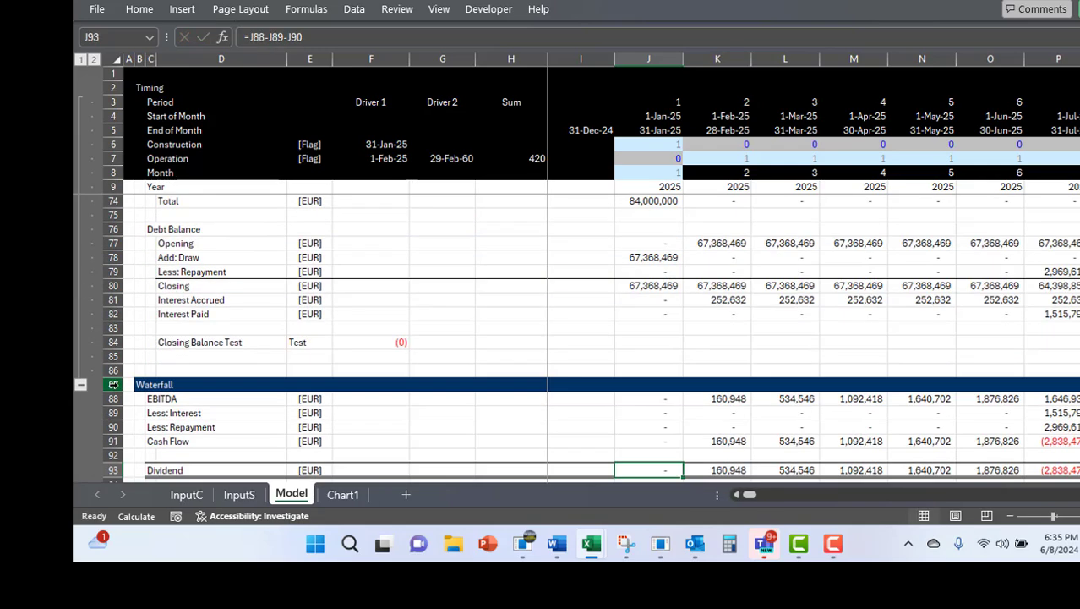
# - Insert another blank row above the Dividend row in the Waterfall section
pyautogui.press('Up')
pyautogui.hotkey('shift', 'space')
pyautogui.hotkey('ctrl', 'shift', '+')
pyautogui.press('Left')
pyautogui.press('Left')
pyautogui.press('Left')
pyautogui.press('Left')
pyautogui.press('Left')
pyautogui.press('Left')
pyautogui.press('Down')
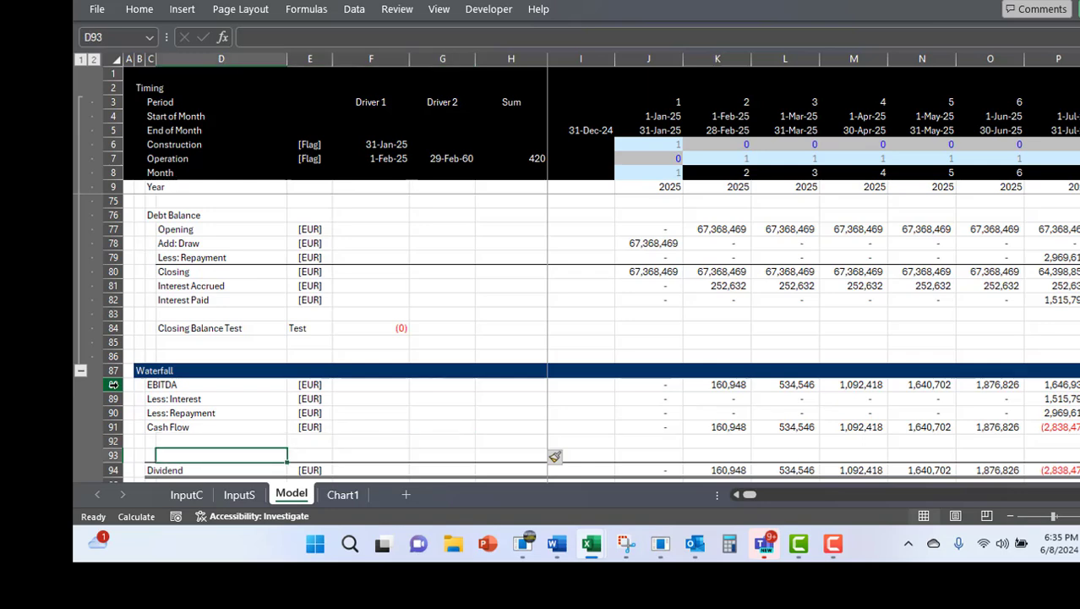
# - Label row 93 in the Waterfall section Counter for Debt
pyautogui.press('Left')
pyautogui.hotkey('shift', 'space')
pyautogui.press('Right')
pyautogui.press('Left')
pyautogui.write('Co')
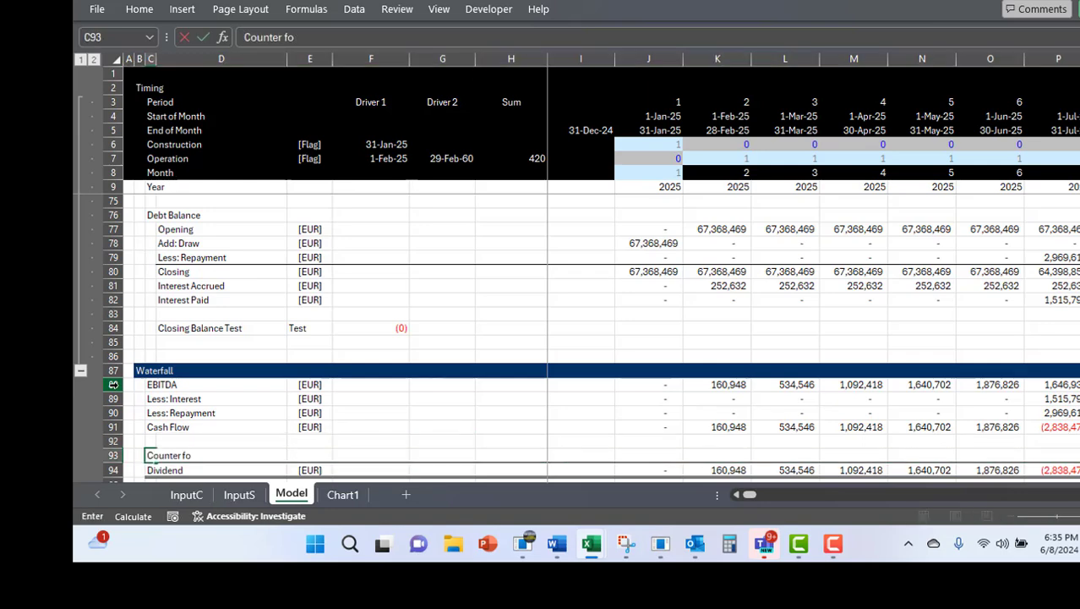
pyautogui.write('unter for Debt')
# - Link the Counter for Debt in J93 to J54 and fill the formula across all monthly columns
pyautogui.press('Right')
pyautogui.press('Right')
pyautogui.press('Right')
pyautogui.press('Right')
pyautogui.press('Right')
pyautogui.press('Right')
pyautogui.press('Right')
pyautogui.write('=')
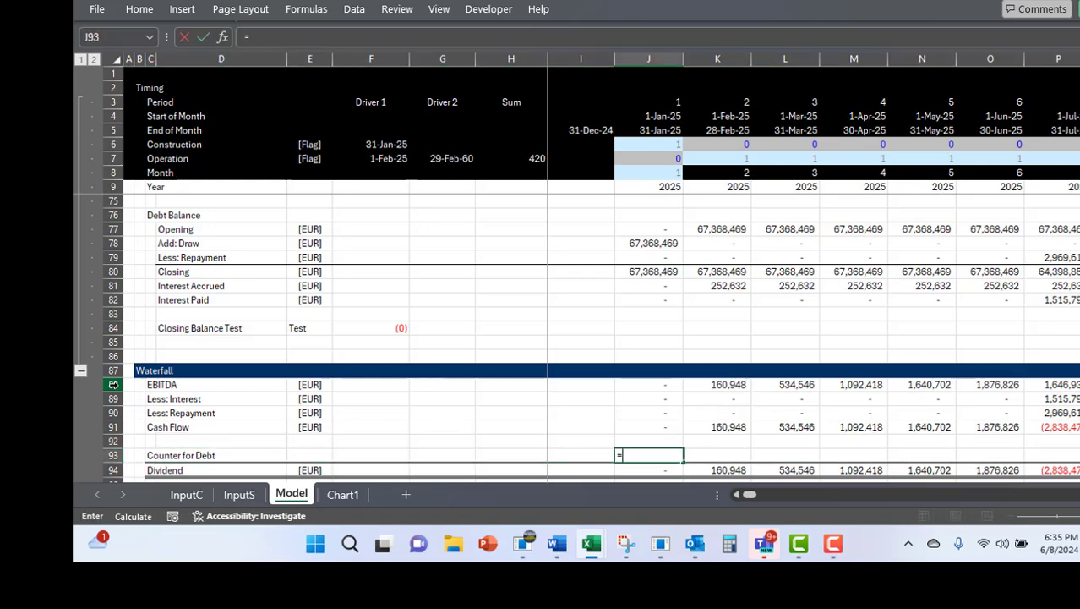
pyautogui.press('pageup')
pyautogui.press('Up')
pyautogui.press('pageup')
pyautogui.press('Up')
pyautogui.press('Up')
pyautogui.press('Up')
pyautogui.press('Up')
pyautogui.press('Up')
pyautogui.press('Up')
pyautogui.press('Up')
pyautogui.press('Up')
pyautogui.press('Down')
pyautogui.press('Return')
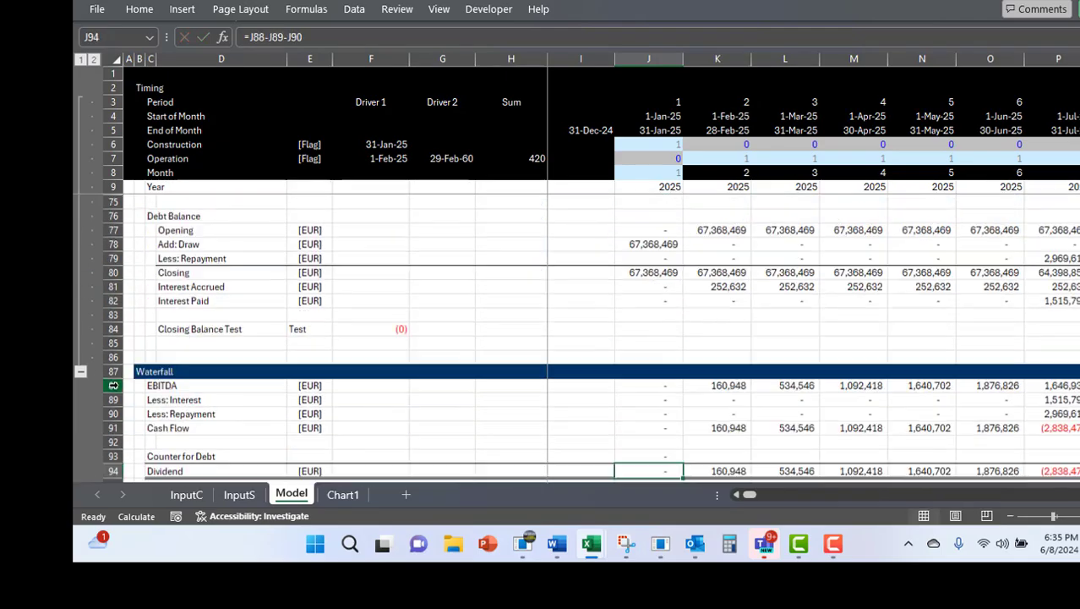
pyautogui.press('Up')
pyautogui.hotkey('ctrl', 'shift', 'r')
# - Examine how the Counter for Debt row develops across the monthly columns through the debt term and beyond
pyautogui.press('Right')
pyautogui.press('Right')
pyautogui.press('Right')
pyautogui.press('Right')
pyautogui.press('Right')
pyautogui.press('Right')
pyautogui.press('Right')
pyautogui.press('Right')
pyautogui.press('Right')
pyautogui.press('Right')
pyautogui.press('Right')
pyautogui.press('Right')
pyautogui.press('Right')
pyautogui.press('Right')
pyautogui.press('Right')
pyautogui.press('Right')
pyautogui.press('Right')
pyautogui.press('Right')
pyautogui.press('Right')
pyautogui.press('Right')
pyautogui.press('Right')
pyautogui.press('Right')
pyautogui.press('Right')
pyautogui.press('Right')
pyautogui.press('Right')
pyautogui.press('Right')
pyautogui.press('Right')
pyautogui.press('Right')
pyautogui.press('Right')
pyautogui.press('Right')
pyautogui.press('Right')
pyautogui.press('Right')
pyautogui.press('Right')
pyautogui.press('Right')
pyautogui.press('Right')
pyautogui.press('Right')
pyautogui.press('Right')
pyautogui.press('Right')
pyautogui.press('Right')
pyautogui.press('Right')
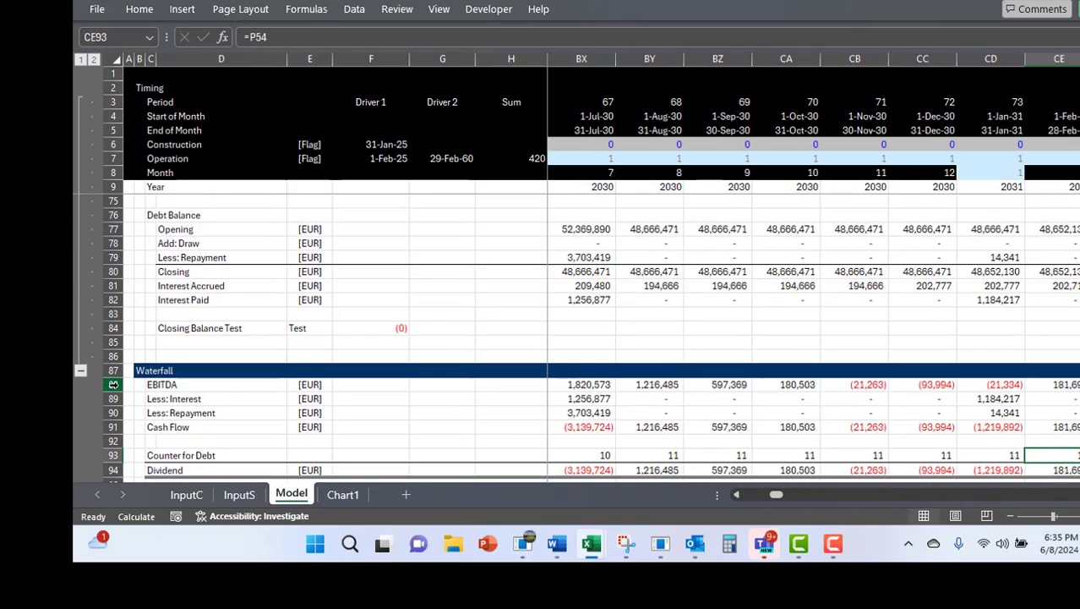
pyautogui.press('Right')
pyautogui.press('Right')
pyautogui.press('Right')
pyautogui.press('Right')
pyautogui.press('Right')
pyautogui.press('Right')
pyautogui.press('Right')
pyautogui.press('Right')
pyautogui.press('Right')
pyautogui.press('Right')
pyautogui.press('Right')
pyautogui.press('Right')
pyautogui.press('Right')
pyautogui.press('Right')
pyautogui.press('Right')
pyautogui.press('Right')
pyautogui.press('Right')
pyautogui.press('Right')
pyautogui.press('Right')
pyautogui.press('Right')
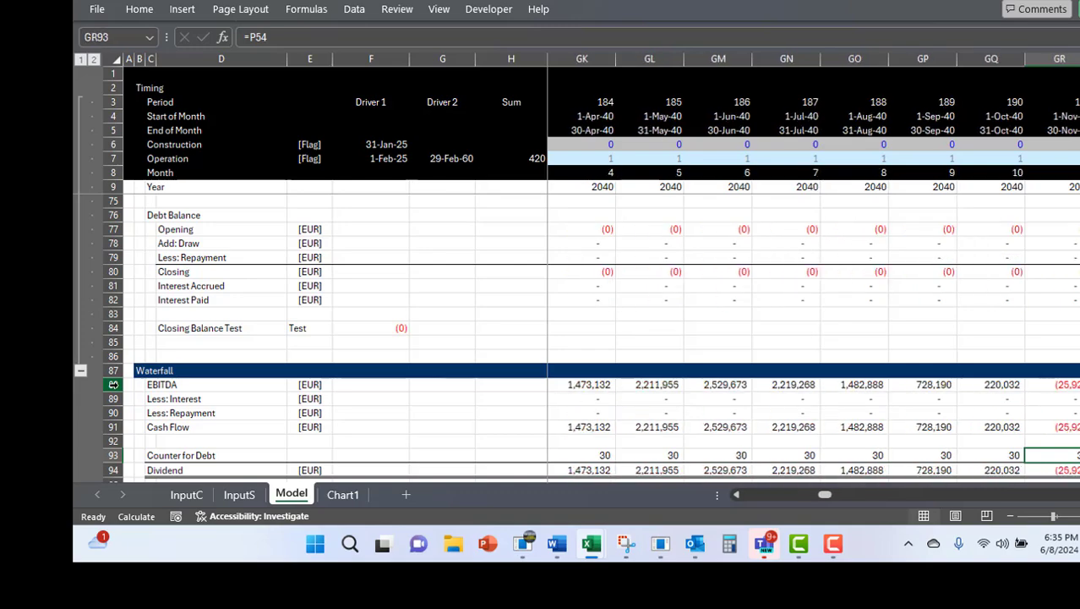
# - Insert two blank rows above the Dividend row, below Counter for Debt
pyautogui.hotkey('ctrl', 'Left')
pyautogui.press('Down')
pyautogui.press('Left')
pyautogui.press('Left')
pyautogui.press('Left')
pyautogui.press('Left')
pyautogui.press('Left')
pyautogui.hotkey('shift', 'space')
pyautogui.hotkey('ctrl', 'shift', '+')
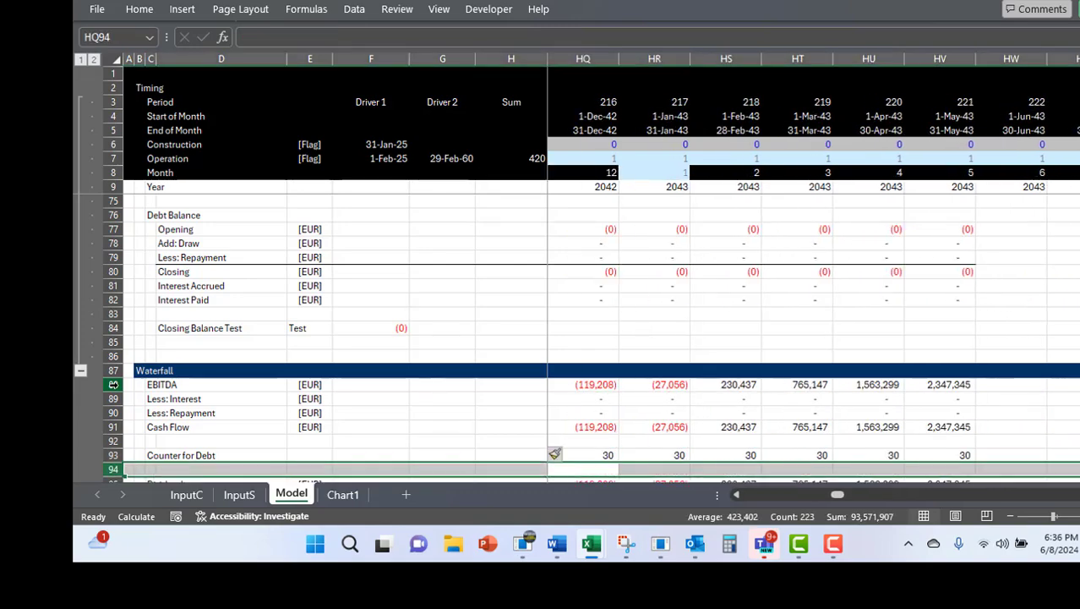
pyautogui.press('Left')
pyautogui.hotkey('shift', 'space')
pyautogui.hotkey('ctrl', 'shift', '+')
# - Label row 94 in the Waterfall section Counter for Dividend
pyautogui.press('Left')
pyautogui.press('Right')
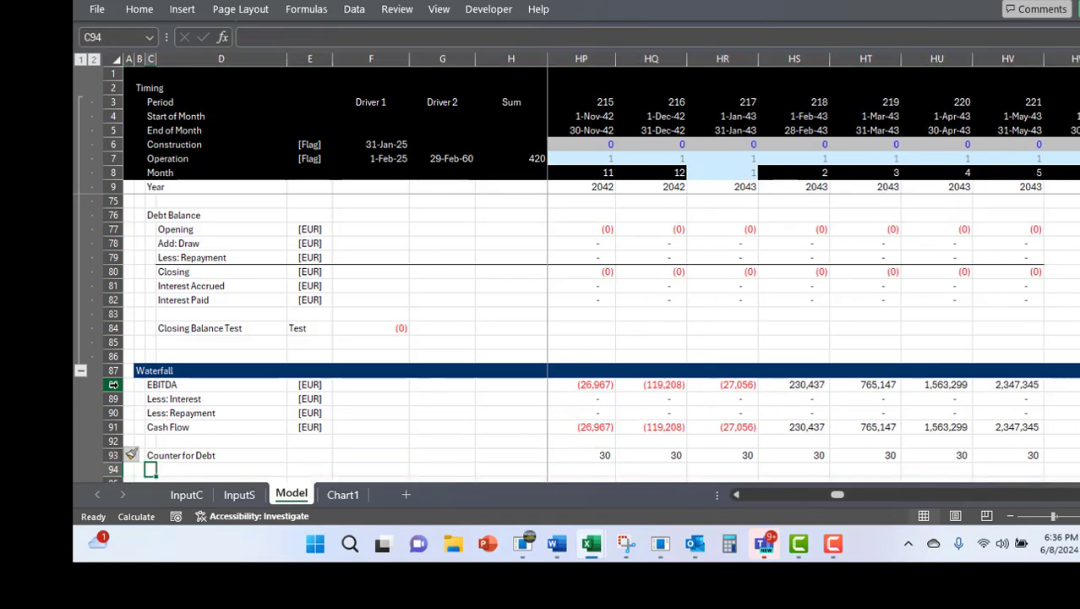
pyautogui.write('Counter for Dividend')
pyautogui.press('Return')
pyautogui.press('Up')
pyautogui.hotkey('ctrl', 'Right')
pyautogui.hotkey('ctrl', 'Left')
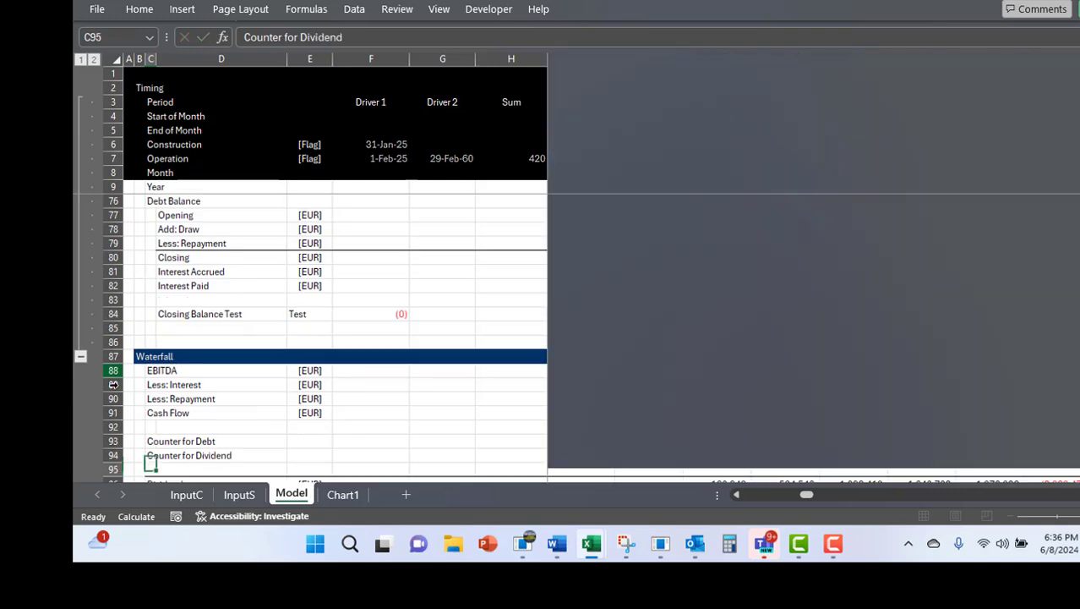
# - Enter the Counter for Dividend formula =IF(J52,J93,I94+I93+1) in J94
pyautogui.press('Right')
pyautogui.press('Right')
pyautogui.press('Right')
pyautogui.press('Right')
pyautogui.press('Right')
pyautogui.press('Right')
pyautogui.press('Right')
pyautogui.write('=if(')
pyautogui.press('Up')
pyautogui.press('Up')
pyautogui.press('Up')
pyautogui.press('Up')
pyautogui.press('Up')
pyautogui.press('Up')
pyautogui.press('Up')
pyautogui.press('Up')
pyautogui.press('Up')
pyautogui.press('Up')
pyautogui.press('Up')
pyautogui.press('Up')
pyautogui.press('Up')
pyautogui.press('Up')
pyautogui.press('Up')
pyautogui.press('Up')
pyautogui.press('Up')
pyautogui.press('Up')
pyautogui.press('Up')
pyautogui.press('Up')
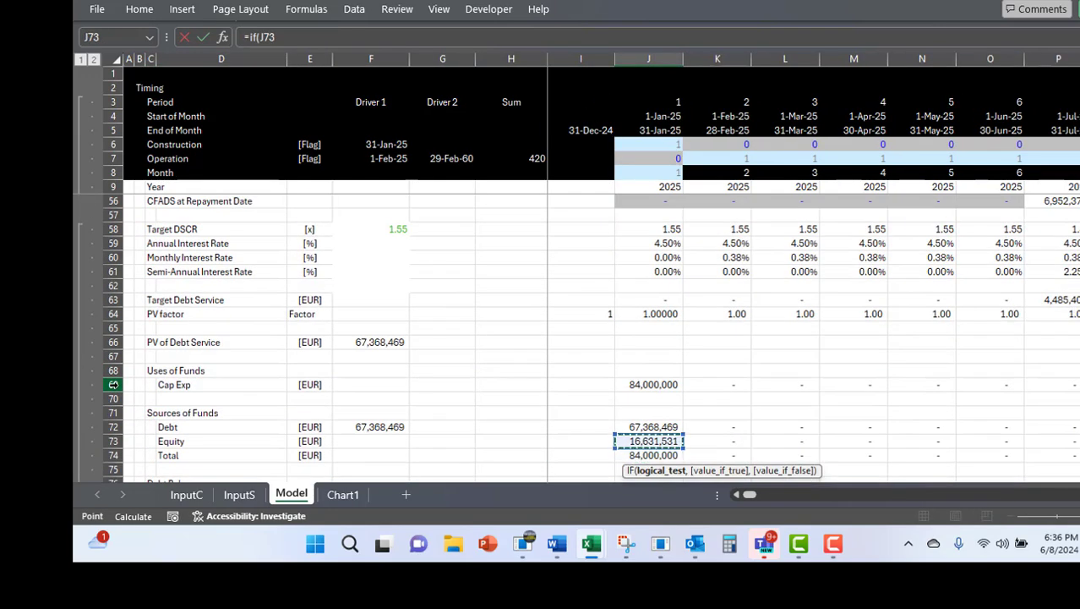
pyautogui.write(',')
pyautogui.press('Up')
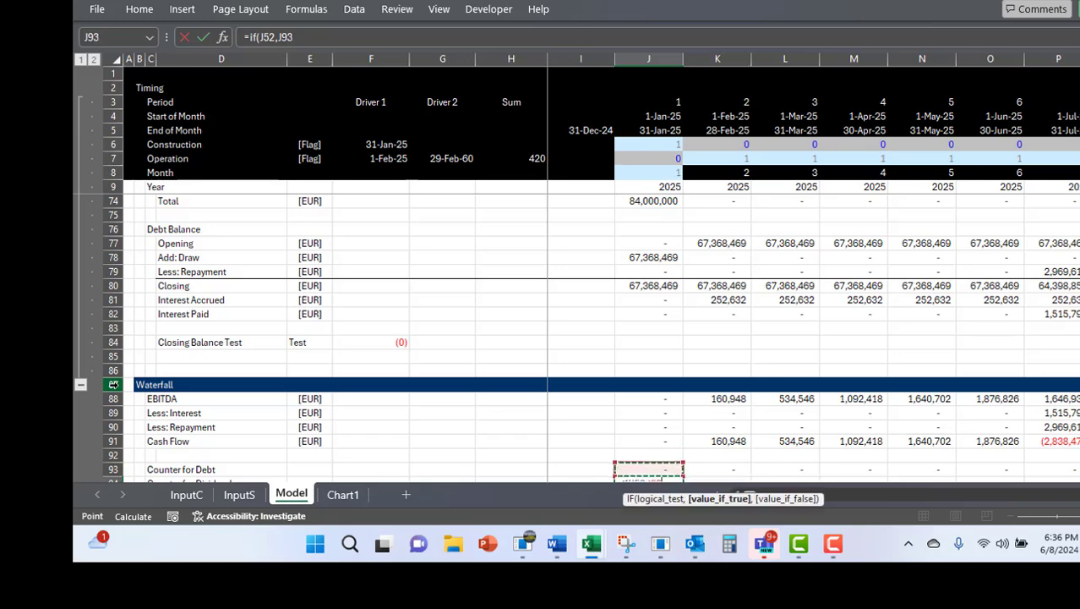
pyautogui.write(',')
pyautogui.press('Left')
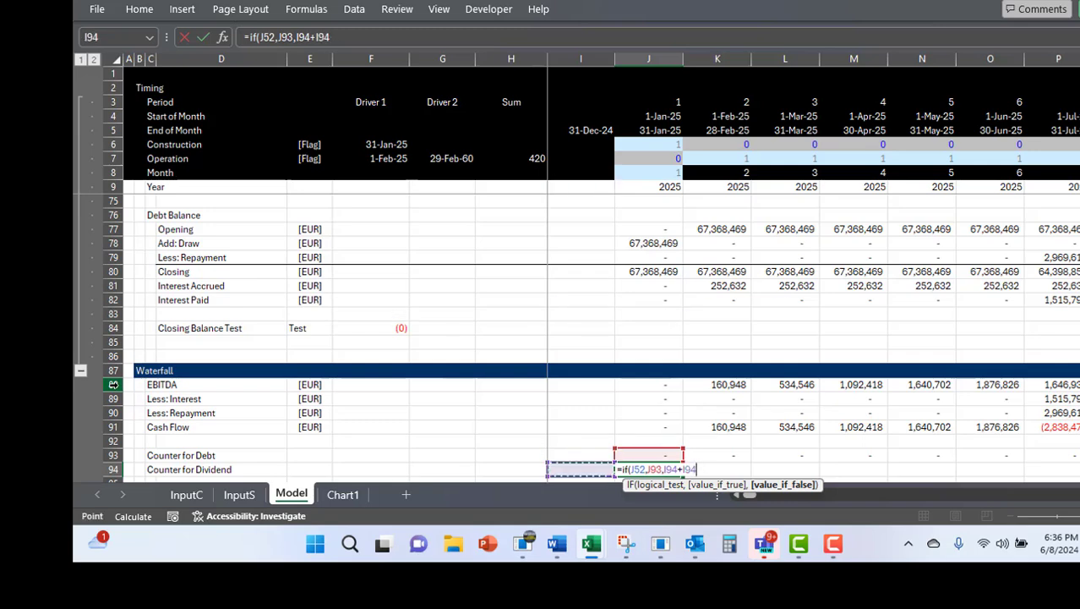
pyautogui.write('+1)')
pyautogui.press('Return')
# - Multiply the J94 counter formula by the operation flag in J7 and fill it across all monthly columns
pyautogui.press('Up')
pyautogui.press('F2')
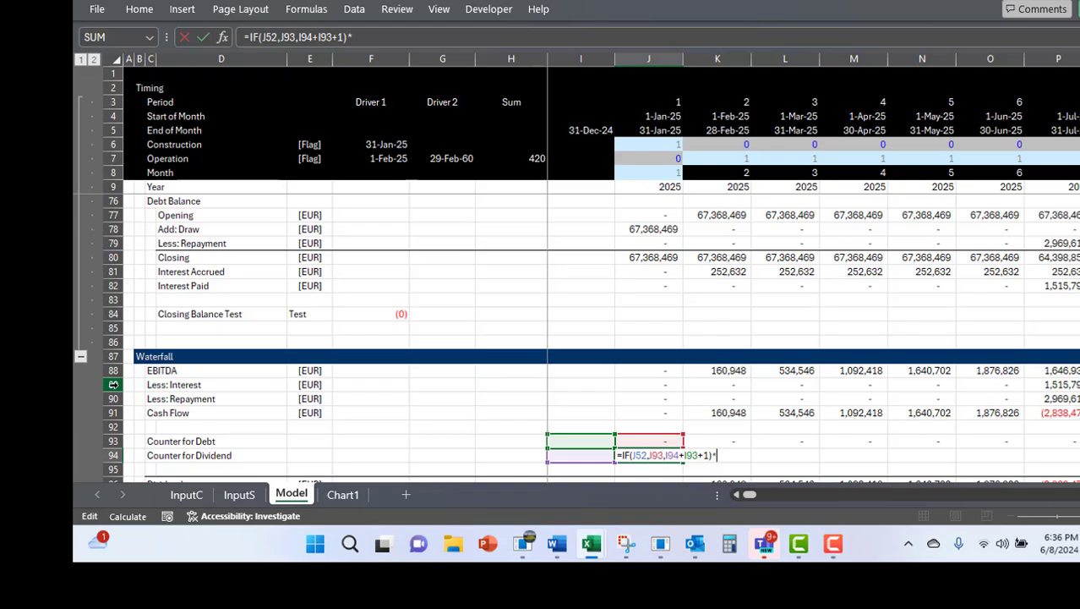
pyautogui.press('Return')
pyautogui.press('Up')
pyautogui.hotkey('ctrl', 'shift', 'r')
# - Compare the Counter for Dividend row with Counter for Debt across the monthly columns, through the debt term and beyond
pyautogui.press('Right')
pyautogui.press('Right')
pyautogui.press('Right')
pyautogui.press('Right')
pyautogui.press('Right')
pyautogui.press('Right')
pyautogui.press('Right')
pyautogui.press('Right')
pyautogui.press('Right')
pyautogui.press('Right')
pyautogui.press('Right')
pyautogui.press('Right')
pyautogui.press('Right')
pyautogui.press('Right')
pyautogui.press('Right')
pyautogui.press('Right')
pyautogui.press('Right')
pyautogui.press('Right')
pyautogui.press('Right')
pyautogui.press('Right')
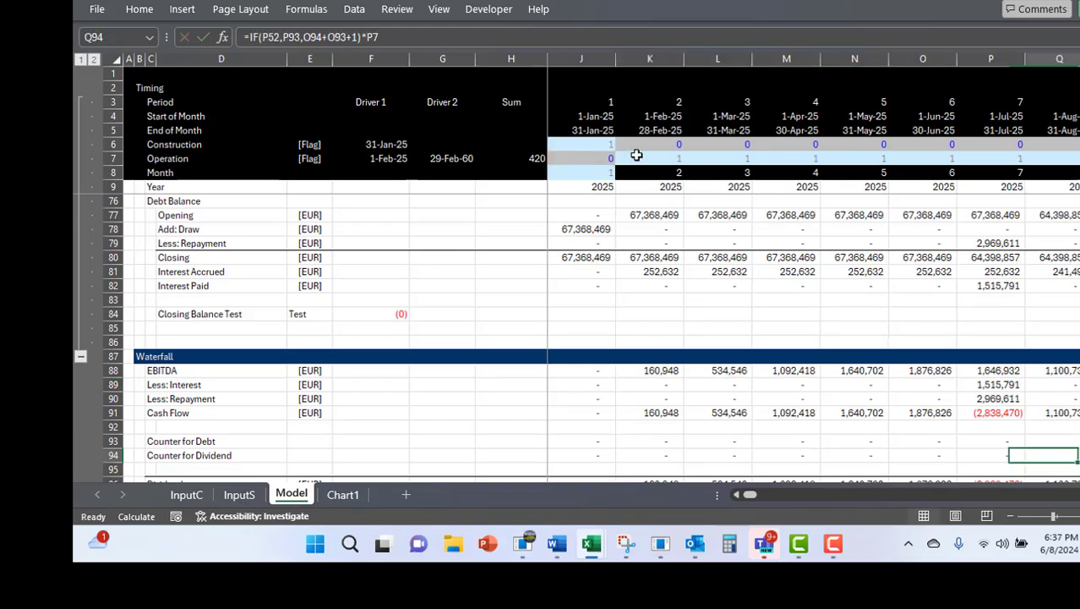
pyautogui.press('Right')
pyautogui.press('Right')
pyautogui.press('Right')
pyautogui.press('Right')
pyautogui.press('Right')
pyautogui.press('Right')
pyautogui.press('Right')
pyautogui.press('Right')
pyautogui.press('Right')
pyautogui.press('Right')
pyautogui.press('Right')
pyautogui.press('Right')
pyautogui.press('Right')
pyautogui.press('Right')
pyautogui.press('Right')
pyautogui.press('Right')
pyautogui.press('Right')
pyautogui.press('Right')
pyautogui.press('Right')
pyautogui.press('Right')
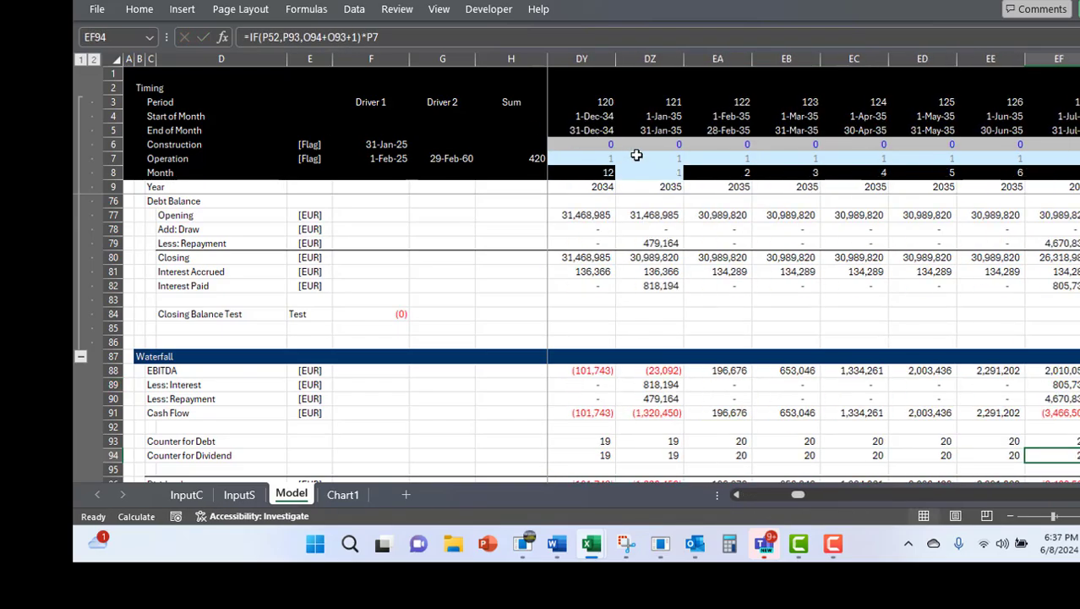
pyautogui.press('Right')
pyautogui.press('Right')
pyautogui.press('Right')
pyautogui.press('Right')
pyautogui.press('Right')
pyautogui.press('Right')
pyautogui.press('Right')
pyautogui.press('Right')
pyautogui.press('Right')
pyautogui.press('Right')
pyautogui.press('Right')
pyautogui.press('Left')
pyautogui.press('Left')
pyautogui.press('Left')
pyautogui.press('Left')
pyautogui.press('Left')
pyautogui.press('Left')
pyautogui.press('Left')
pyautogui.press('Left')
pyautogui.press('Left')
pyautogui.press('Left')
pyautogui.press('Left')
pyautogui.press('Left')
pyautogui.press('Left')
pyautogui.press('Left')
pyautogui.press('Left')
pyautogui.press('Left')
pyautogui.press('Left')
pyautogui.press('Left')
pyautogui.press('Left')
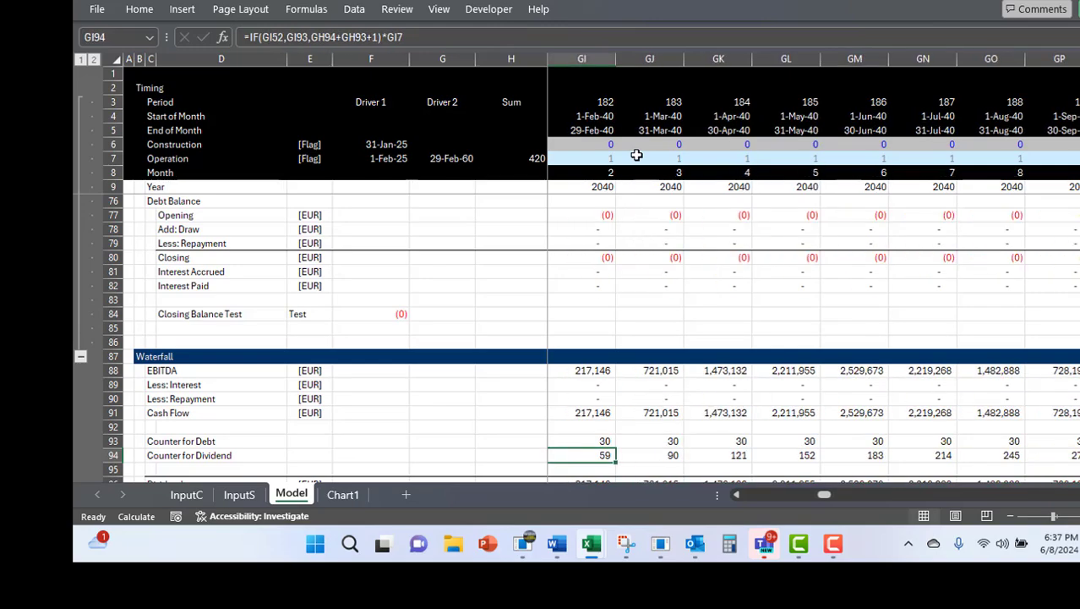
pyautogui.press('Right')
# - Change the Counter for Dividend formula in J94 to =IF(J52,J93,I94+I94+1)*J7 and fill it across the monthly columns
pyautogui.hotkey('ctrl', 'Left')
pyautogui.press('F2')
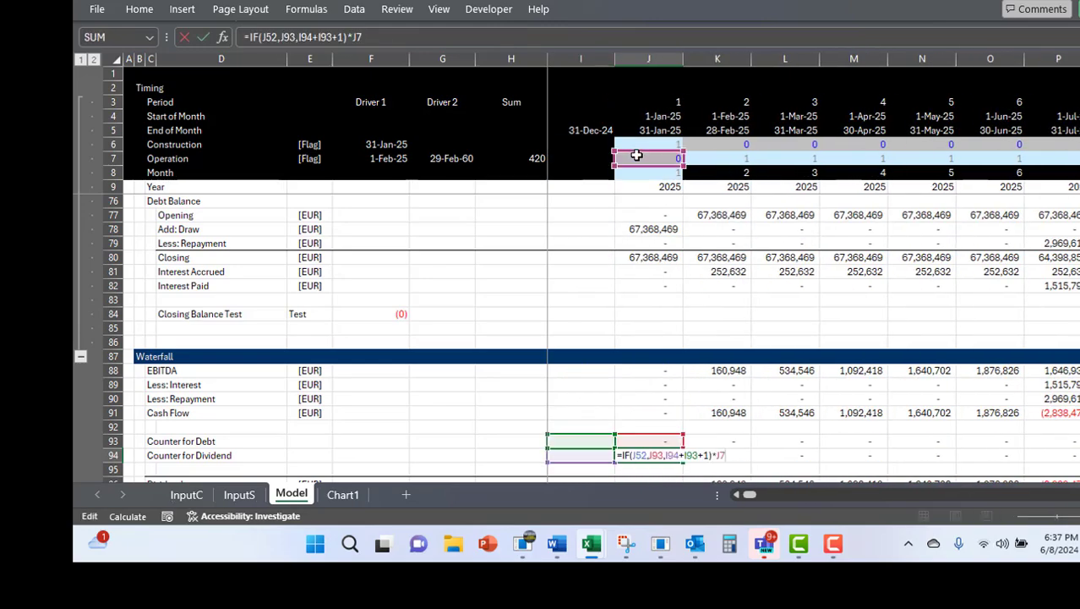
pyautogui.press('BackSpace')
pyautogui.press('BackSpace')
pyautogui.press('BackSpace')
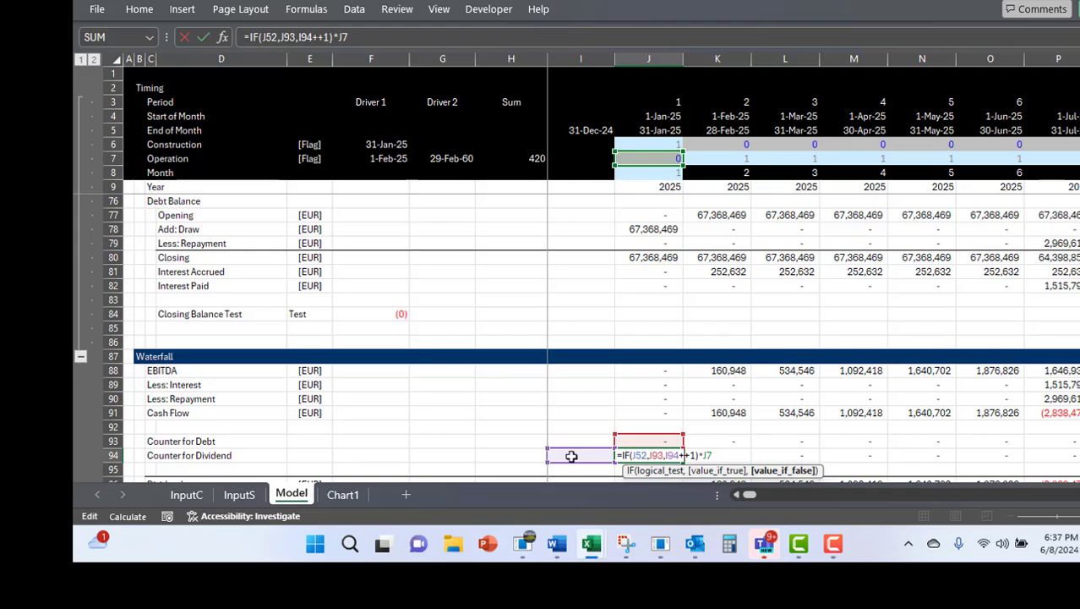
pyautogui.hotkey('ctrl', 'Return')
# - Check the Counter for Dividend values against Counter for Debt through January 2040 and beyond, and inspect the formula in GI94
pyautogui.press('Right')
pyautogui.press('Right')
pyautogui.press('Right')
pyautogui.press('Right')
pyautogui.press('Right')
pyautogui.press('Right')
pyautogui.press('Right')
pyautogui.press('Right')
pyautogui.press('Right')
pyautogui.press('Right')
pyautogui.press('Right')
pyautogui.press('Right')
pyautogui.press('Right')
pyautogui.press('Right')
pyautogui.press('Right')
pyautogui.press('Right')
pyautogui.press('Right')
pyautogui.press('Right')
pyautogui.press('Right')
pyautogui.press('Right')
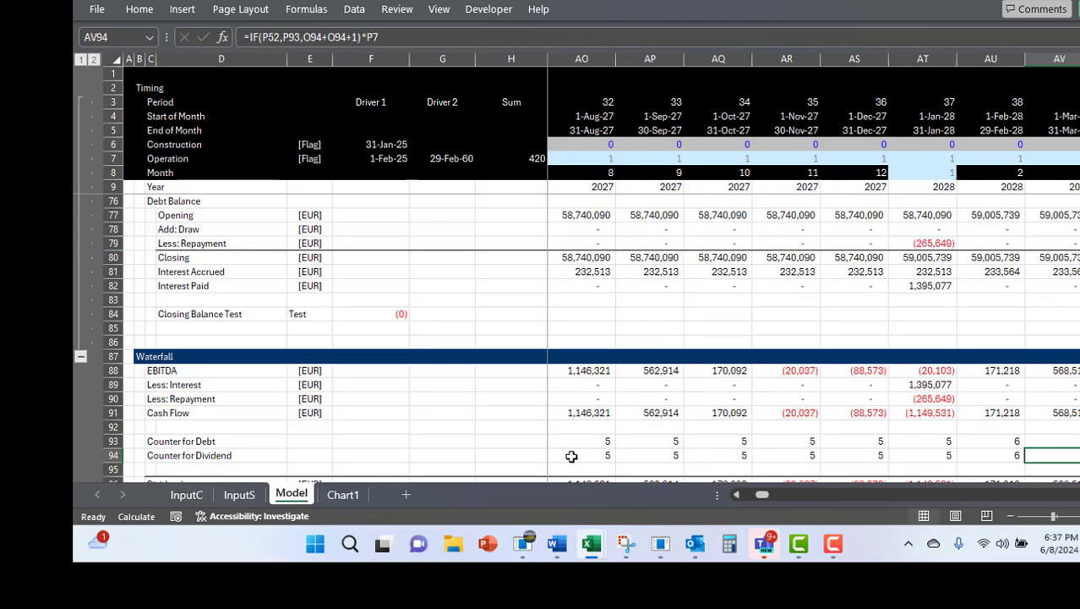
pyautogui.press('Right')
pyautogui.press('Right')
pyautogui.press('Right')
pyautogui.press('Right')
pyautogui.press('Right')
pyautogui.press('Right')
pyautogui.press('Right')
pyautogui.press('Right')
pyautogui.press('Right')
pyautogui.press('Right')
pyautogui.press('Right')
pyautogui.press('Right')
pyautogui.press('Right')
pyautogui.press('Right')
pyautogui.press('Right')
pyautogui.press('Right')
pyautogui.press('Right')
pyautogui.press('Right')
pyautogui.press('Right')
pyautogui.press('Right')
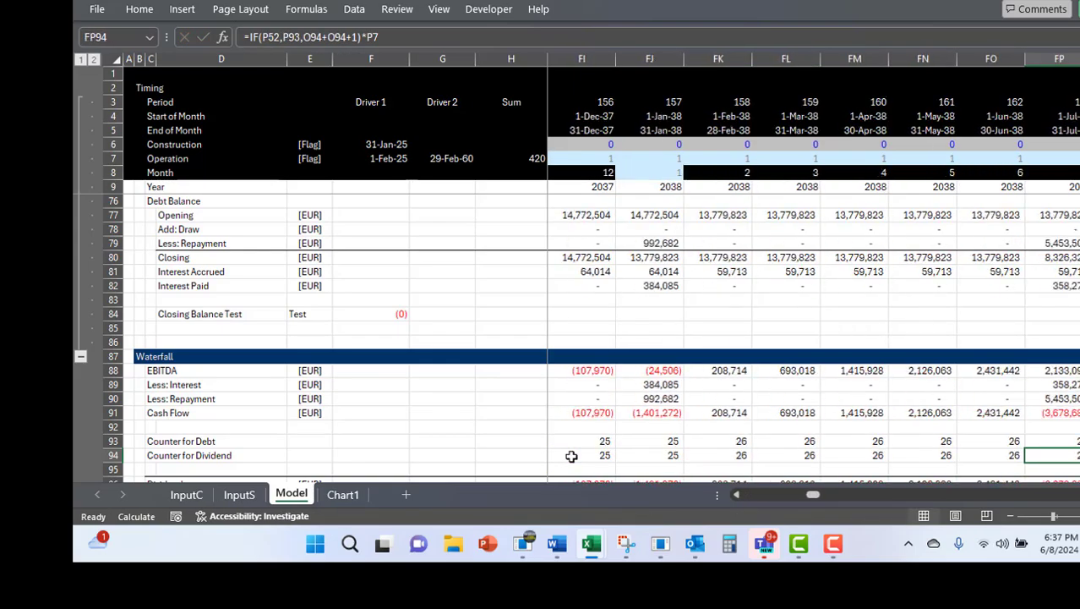
pyautogui.press('Left')
pyautogui.press('Left')
pyautogui.press('Left')
pyautogui.press('Left')
pyautogui.press('Left')
pyautogui.press('F2')
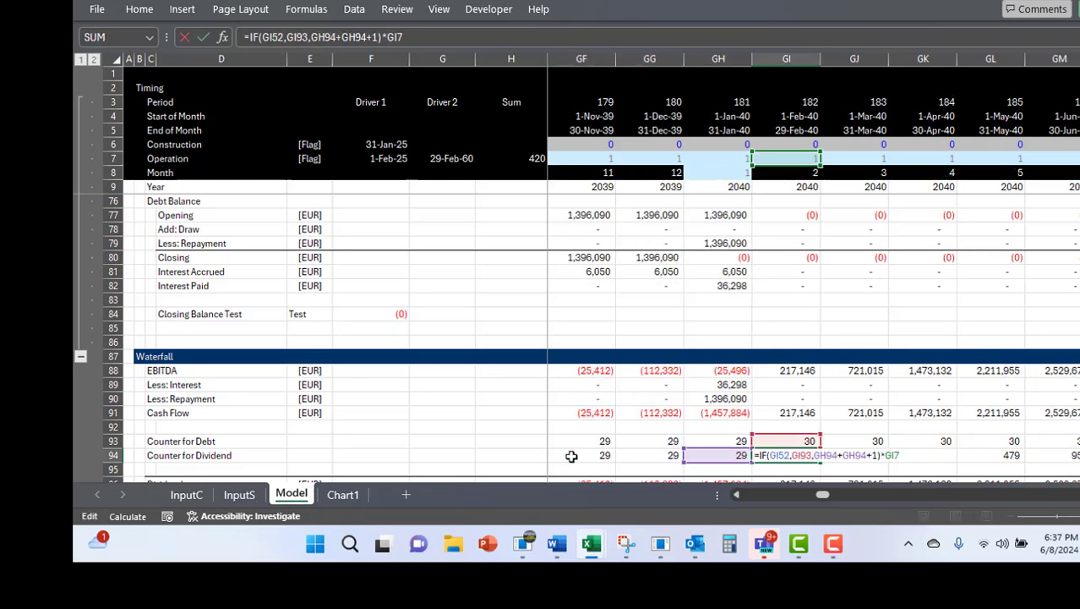
pyautogui.press('Escape')
pyautogui.press('Right')
pyautogui.press('Right')
pyautogui.press('Right')
pyautogui.press('Right')
pyautogui.press('Right')
pyautogui.press('Right')
pyautogui.press('Right')
pyautogui.press('Right')
pyautogui.press('Right')
pyautogui.press('Left')
pyautogui.press('Left')
pyautogui.press('Left')
pyautogui.press('Left')
pyautogui.press('Left')
pyautogui.press('Left')
pyautogui.press('Left')
pyautogui.press('Left')
pyautogui.press('Left')
pyautogui.press('Left')
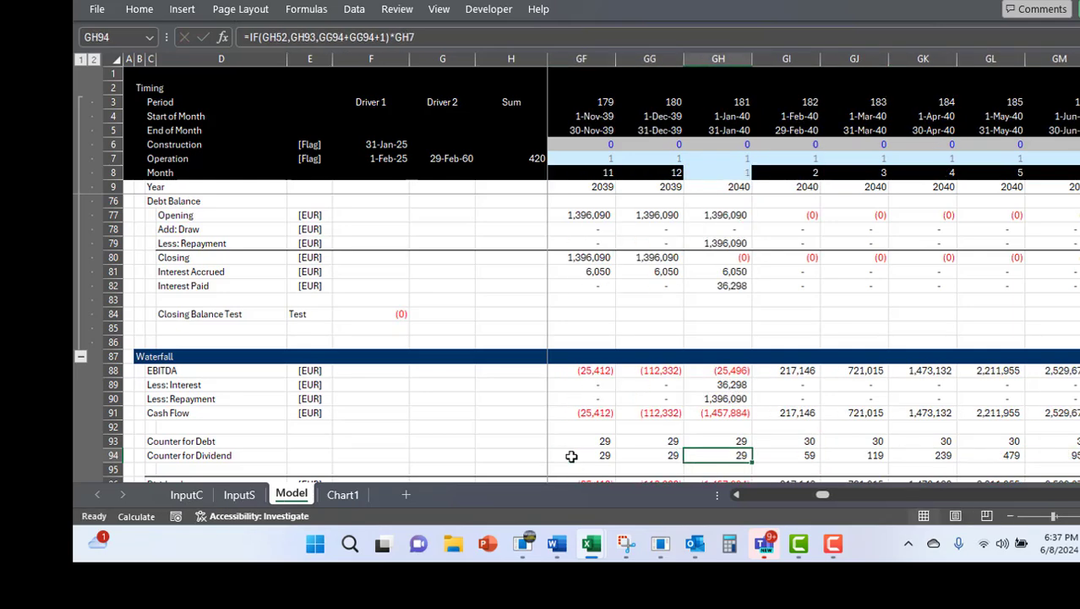
# - Correct the Counter for Dividend formula in GI94 to =IF(GI52,GI93,GH94+1)*GI7 and fill it across the remaining months
pyautogui.press('Right')
pyautogui.press('F2')
pyautogui.press('Left')
pyautogui.press('Left')
pyautogui.press('Left')
pyautogui.press('Left')
pyautogui.press('Left')
pyautogui.press('Left')
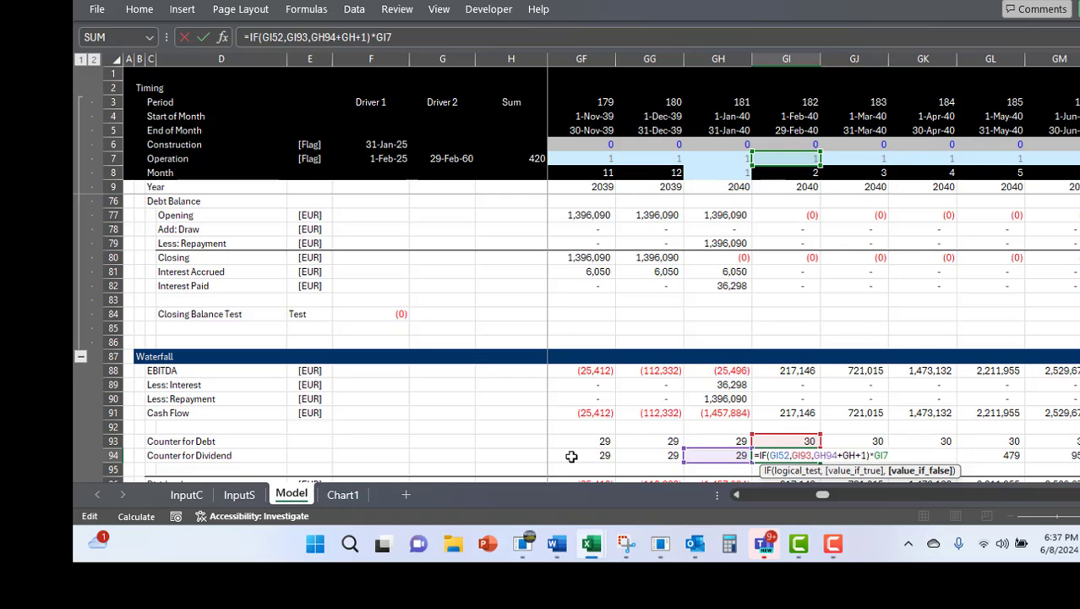
pyautogui.hotkey('ctrl', 'Return')
pyautogui.hotkey('ctrl', 'shift', 'Right')
pyautogui.hotkey('ctrl', 'r')
pyautogui.press('Left')
pyautogui.press('Right')
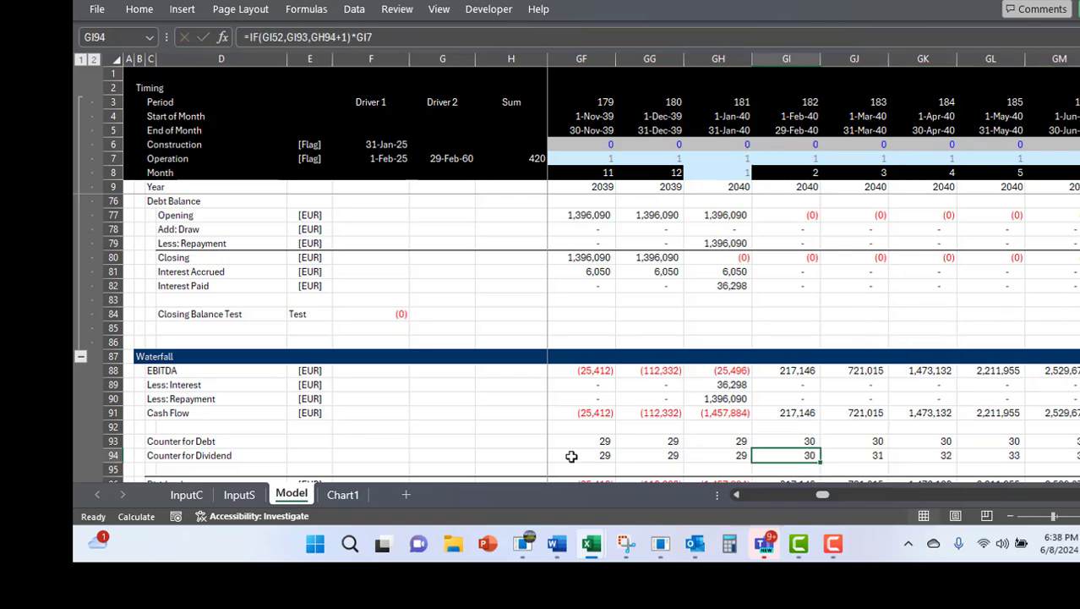
# - Copy the corrected GI94 counter formula to J94 and fill it across all monthly columns
pyautogui.hotkey('ctrl', 'c')
pyautogui.hotkey('ctrl', 'Left')
pyautogui.hotkey('ctrl', 'v')
pyautogui.hotkey('ctrl', 'shift', 'Right')
pyautogui.hotkey('ctrl', 'r')
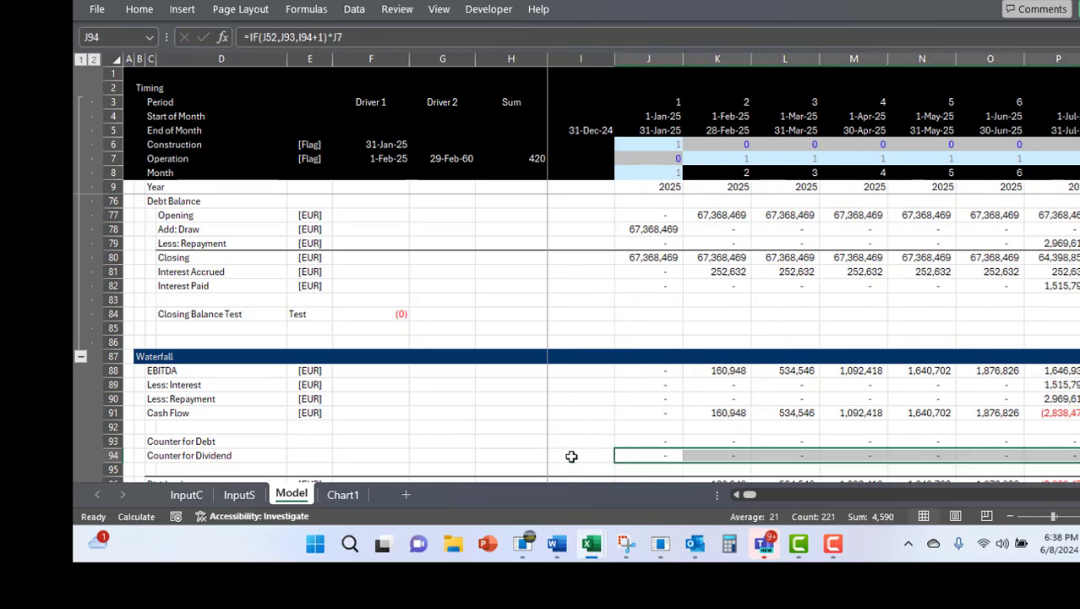
# - Insert a new row below Counter for Dividend and label it "Flag for Dividend Payment" in C95
pyautogui.press('Down')
pyautogui.hotkey('shift', 'space')
pyautogui.hotkey('ctrl', 'shift', '+')
pyautogui.press('Left')
pyautogui.press('Left')
pyautogui.press('Left')
pyautogui.press('Left')
pyautogui.press('Left')
pyautogui.press('Left')
pyautogui.press('Left')
pyautogui.write('Fla')
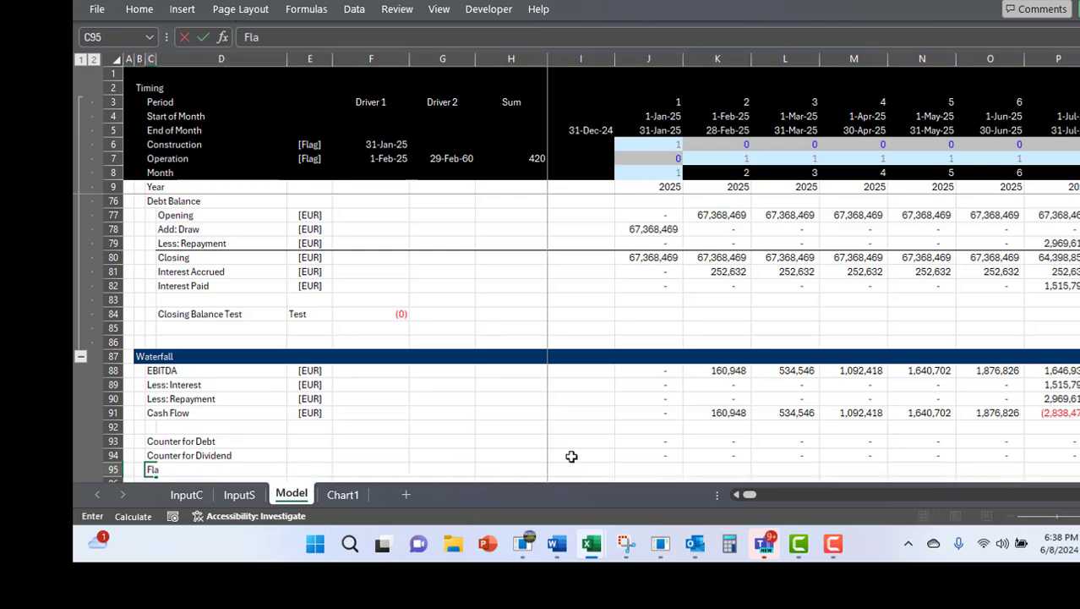
# - Enter the dividend payment flag formula =IF(J52,J53,1)*J7 in J95 and fill it across the monthly columns
pyautogui.press('Right')
pyautogui.press('Right')
pyautogui.press('Right')
pyautogui.press('Right')
pyautogui.press('Right')
pyautogui.press('Right')
pyautogui.press('Right')
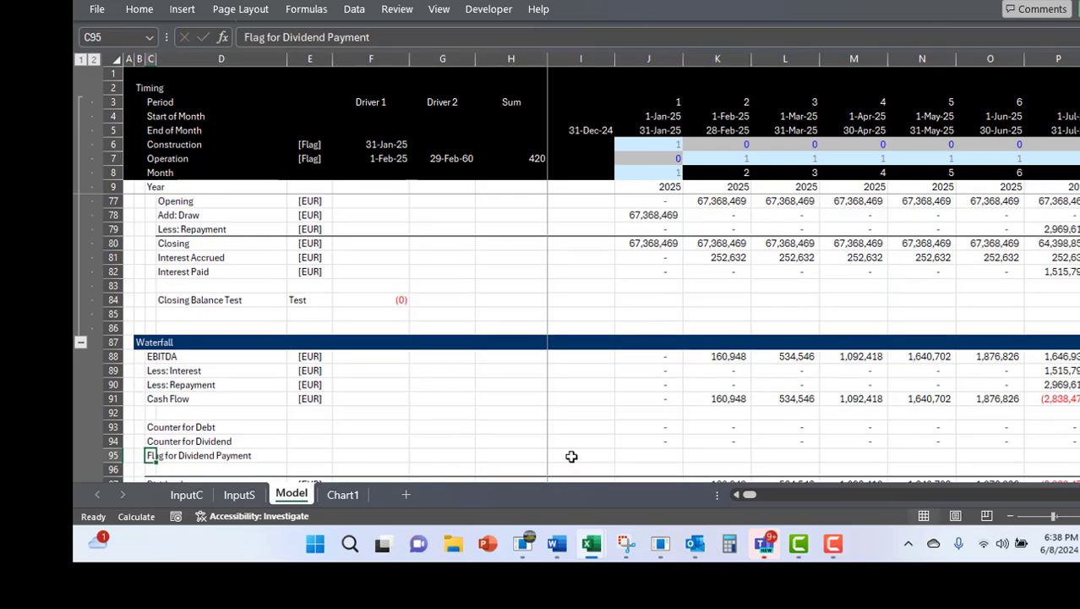
pyautogui.write('=if(')
pyautogui.press('pageup')
pyautogui.press('Up')
pyautogui.press('Up')
pyautogui.press('Up')
pyautogui.press('Up')
pyautogui.press('Up')
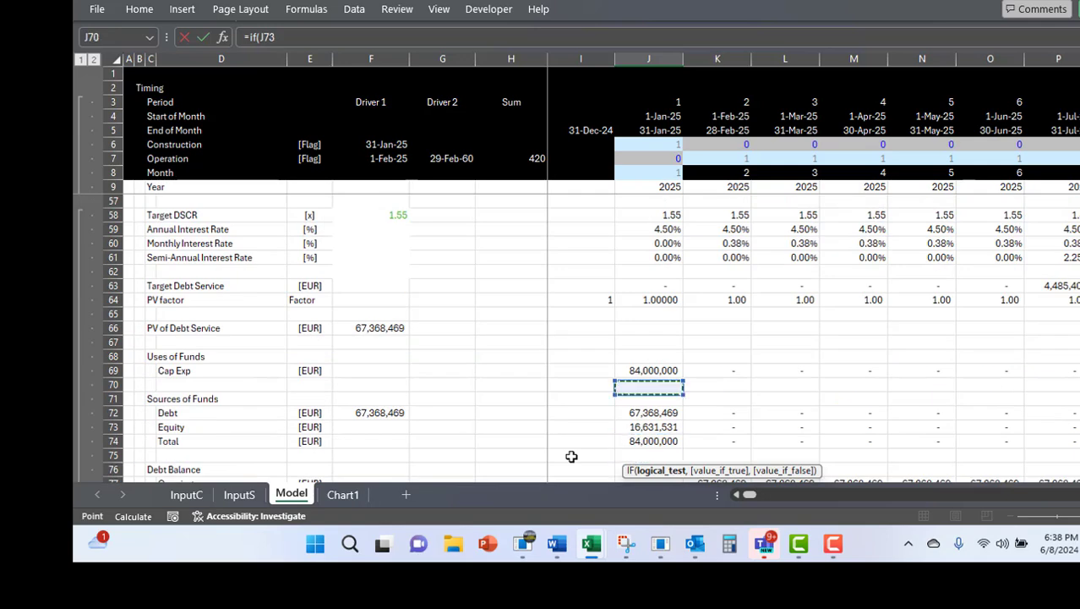
pyautogui.press('pageup')
pyautogui.press('Up')
pyautogui.press('Up')
pyautogui.press('Up')
pyautogui.press('Up')
pyautogui.press('Up')
pyautogui.press('Up')
pyautogui.press('Up')
pyautogui.press('Up')
pyautogui.press('Up')
pyautogui.press('Up')
pyautogui.press('Up')
pyautogui.press('Up')
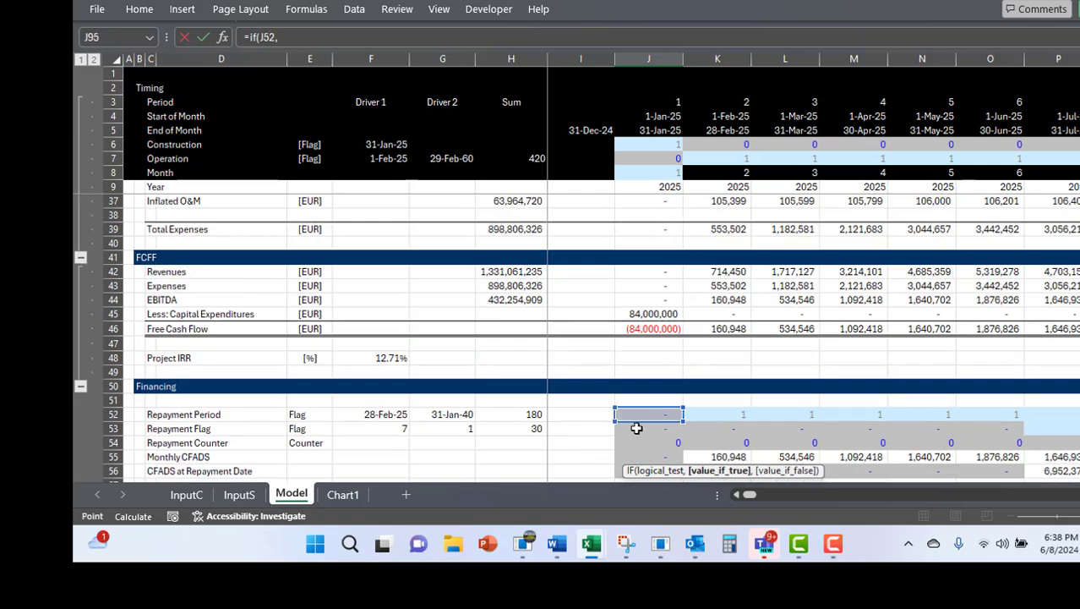
pyautogui.write('1)')
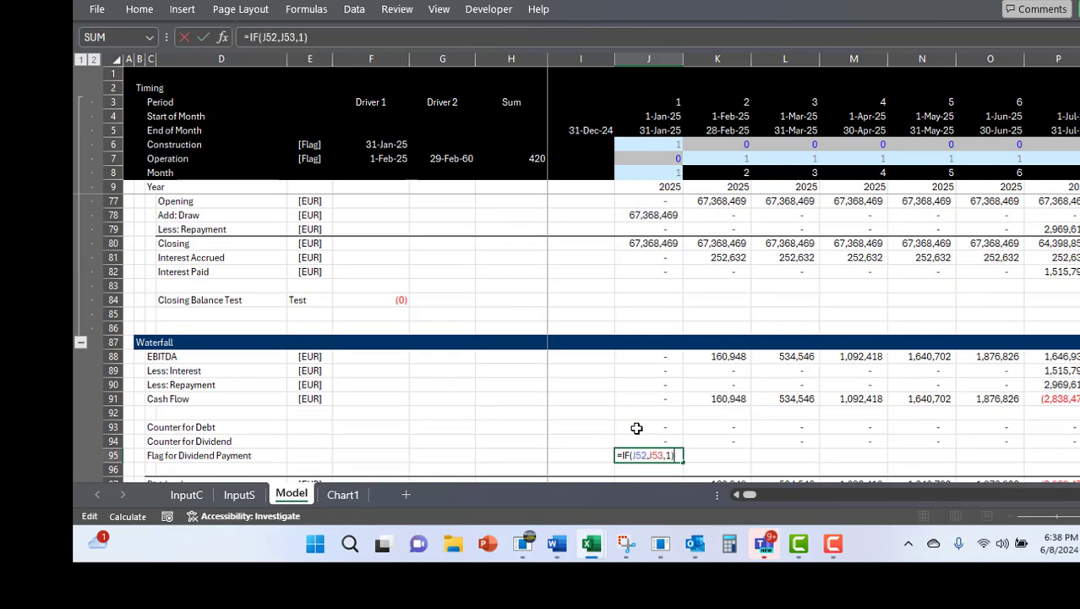
pyautogui.write('*')
pyautogui.click(650, 159)
pyautogui.press('Return')
pyautogui.press('Up')
pyautogui.hotkey('ctrl', 'shift', 'r')
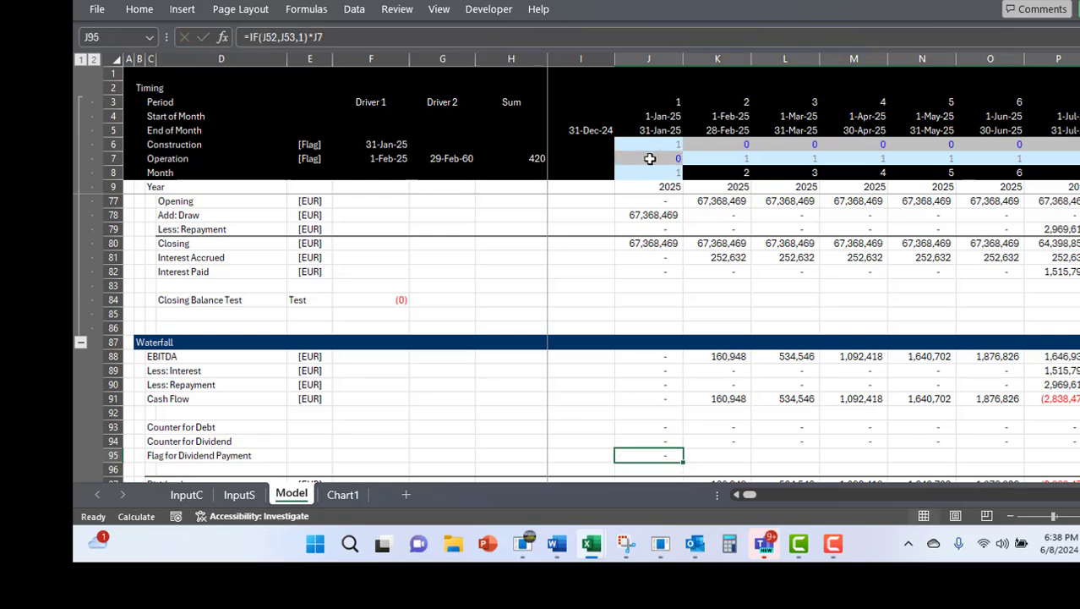
# - Enter the Dividend formula =SUMIF(94:94,J94,91:91)*J95 in J97 and fill it across the monthly columns
pyautogui.press('Down')
pyautogui.press('Down')
pyautogui.press('Down')
pyautogui.press('Down')
pyautogui.write('=us')
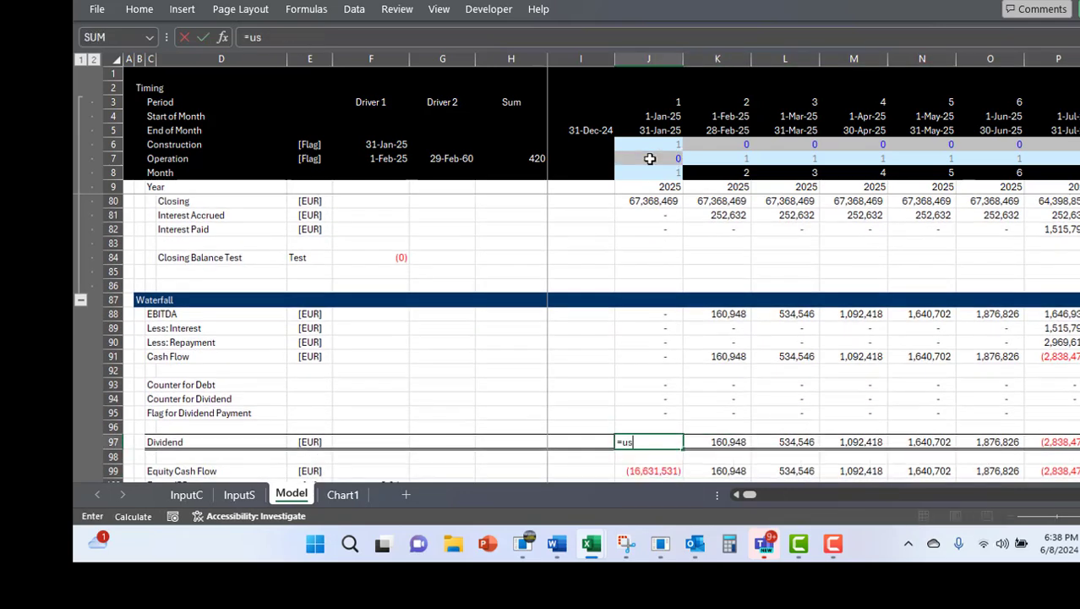
pyautogui.press('BackSpace')
pyautogui.press('BackSpace')
pyautogui.write('sumif(')
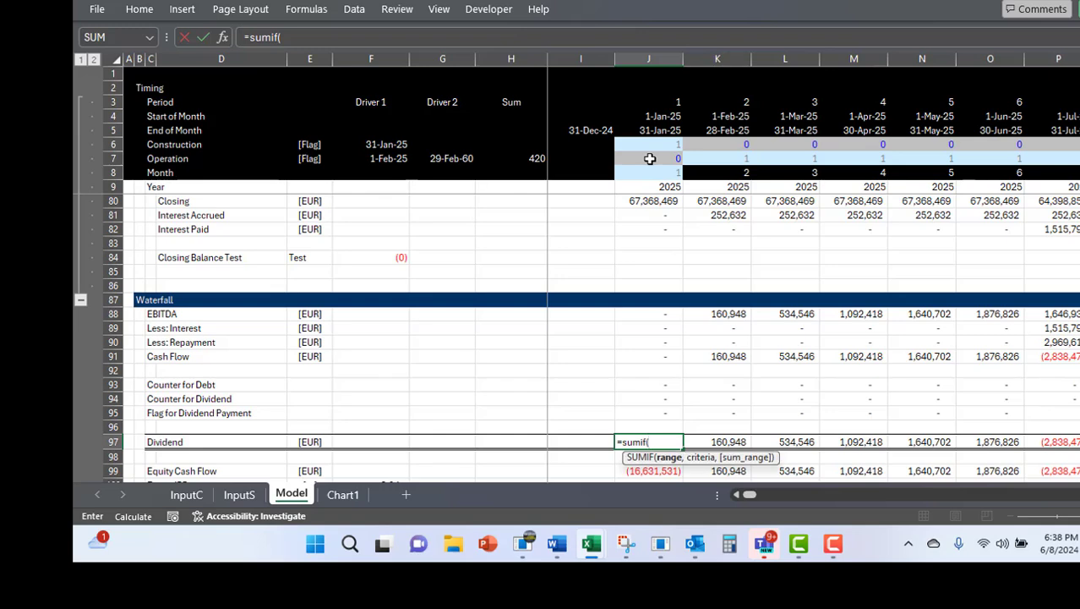
pyautogui.press('Up')
pyautogui.press('Up')
pyautogui.press('Up')
pyautogui.hotkey('shift', 'space')
pyautogui.write(',')
pyautogui.press('Up')
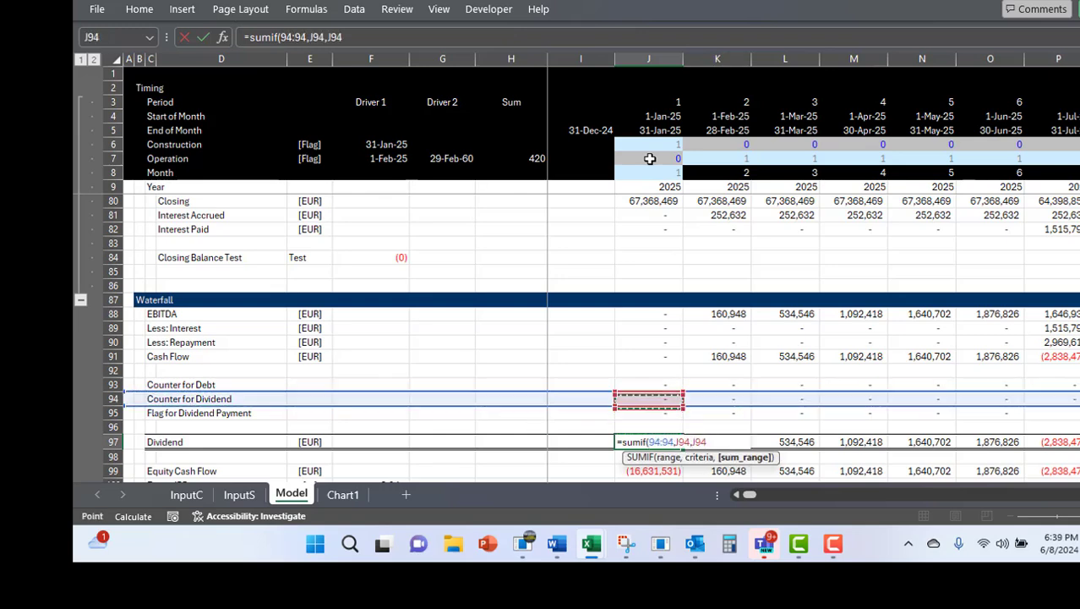
pyautogui.press('Up')
pyautogui.press('Up')
pyautogui.press('Up')
pyautogui.hotkey('shift', 'space')
pyautogui.write(')*')
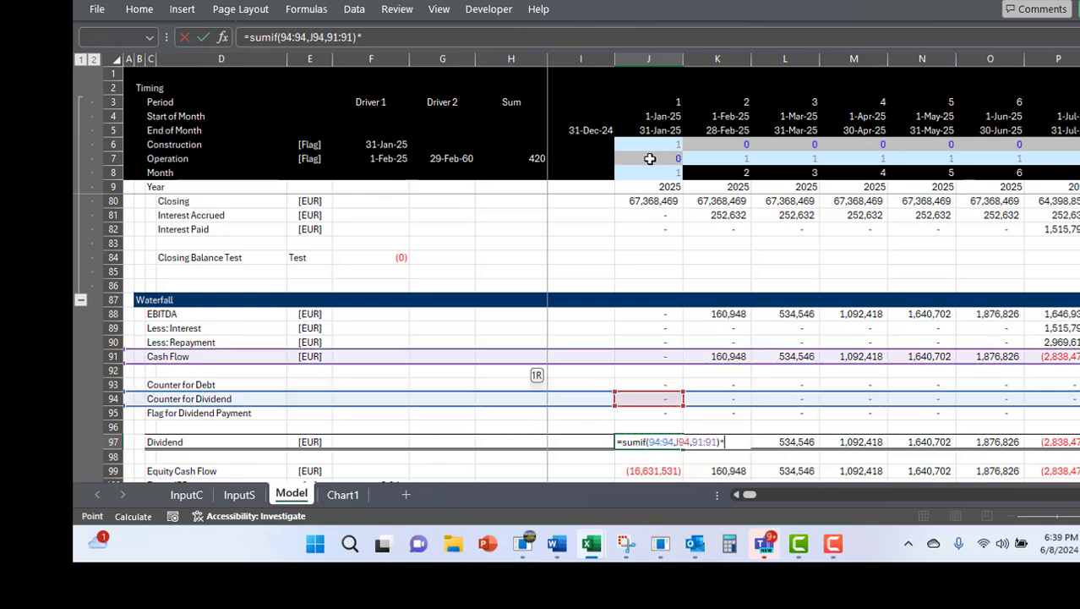
pyautogui.hotkey('ctrl', 'Return')
pyautogui.hotkey('ctrl', 'shift', 'r')
# - Check the Dividend row against the counters and payment flag through the later months, up to where the formulas end
pyautogui.press('Right')
pyautogui.press('Right')
pyautogui.press('Right')
pyautogui.press('Right')
pyautogui.press('Right')
pyautogui.press('Right')
pyautogui.press('Right')
pyautogui.press('Right')
pyautogui.press('Right')
pyautogui.press('Right')
pyautogui.press('Right')
pyautogui.press('Right')
pyautogui.press('Right')
pyautogui.press('Right')
pyautogui.press('Right')
pyautogui.press('Right')
pyautogui.press('Right')
pyautogui.press('Right')
pyautogui.press('Right')
pyautogui.press('Right')
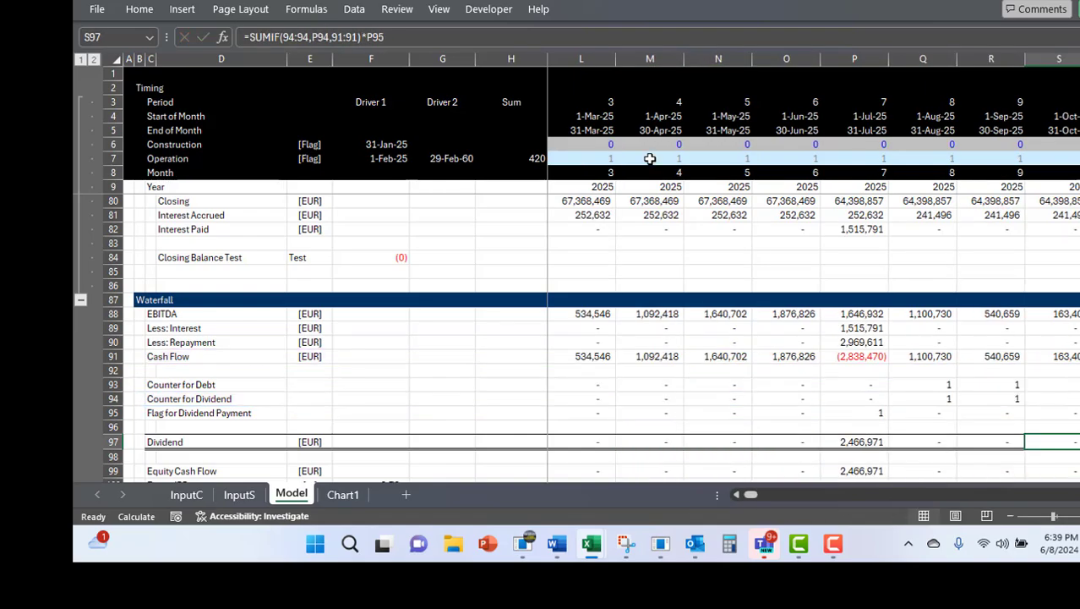
pyautogui.press('Right')
pyautogui.press('Right')
pyautogui.press('Right')
pyautogui.press('Right')
pyautogui.press('Right')
pyautogui.press('Right')
pyautogui.press('Right')
pyautogui.press('Right')
pyautogui.press('Right')
pyautogui.press('Right')
pyautogui.press('Right')
pyautogui.press('Right')
pyautogui.press('Right')
pyautogui.press('Right')
pyautogui.press('Right')
pyautogui.press('Right')
pyautogui.press('Right')
pyautogui.press('Right')
pyautogui.press('Right')
pyautogui.press('Right')
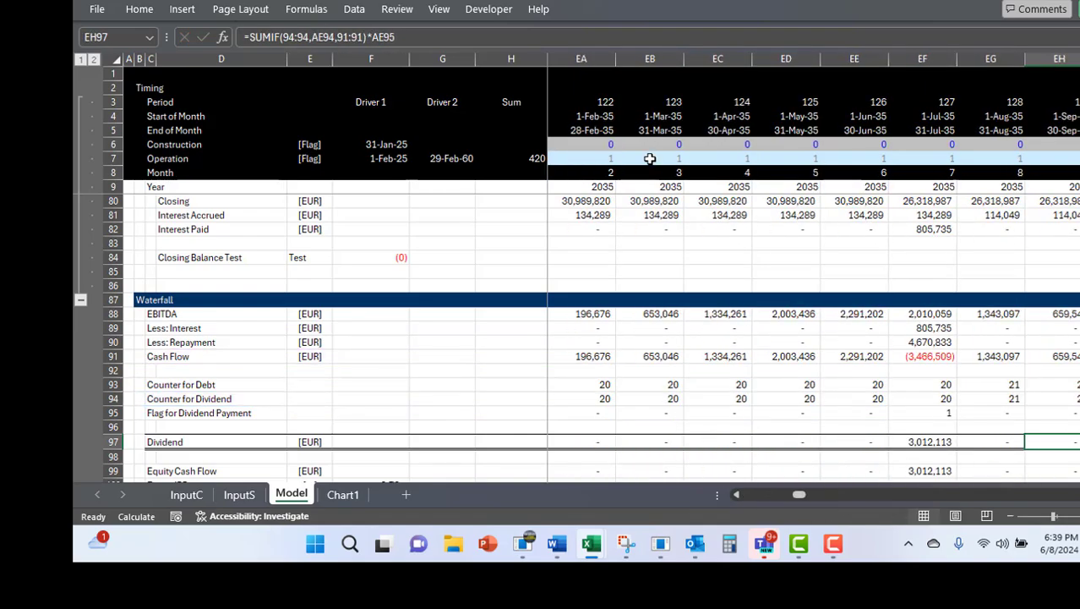
pyautogui.press('Right')
pyautogui.press('Right')
pyautogui.press('Right')
pyautogui.press('Right')
pyautogui.press('Right')
pyautogui.press('Right')
pyautogui.press('Right')
pyautogui.press('Right')
pyautogui.press('Right')
pyautogui.press('Right')
pyautogui.press('Right')
pyautogui.press('Right')
pyautogui.press('Right')
pyautogui.press('Right')
pyautogui.press('Right')
pyautogui.press('Right')
pyautogui.press('Right')
pyautogui.press('Right')
pyautogui.press('Right')
pyautogui.press('Right')
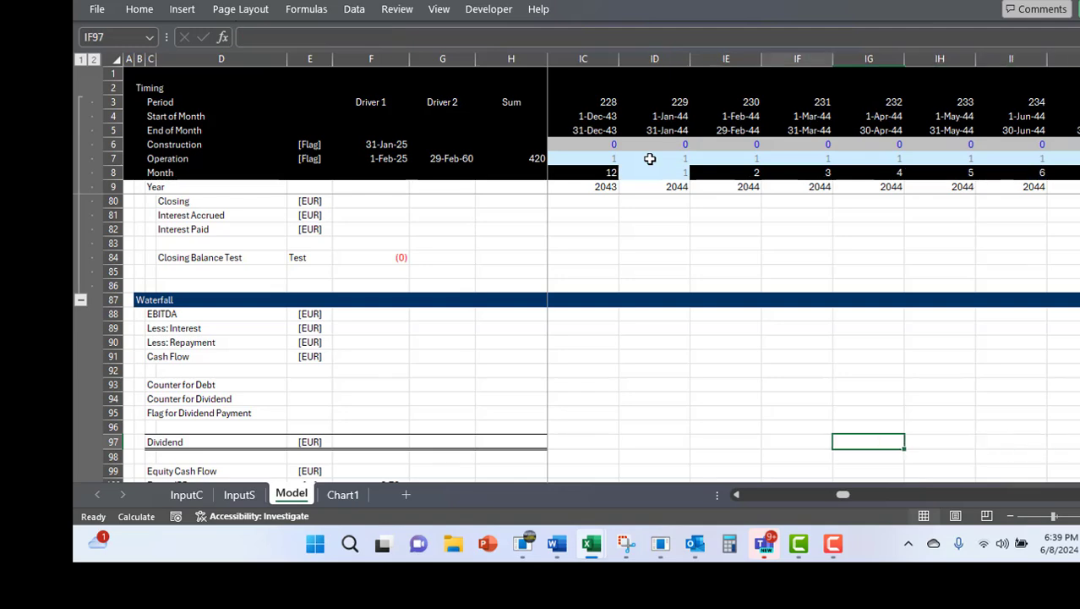
pyautogui.press('Right')
# - Extend the formulas from Cap Exp in HV69 down through the debt balance and waterfall rows across the remaining months
pyautogui.press('pageup')
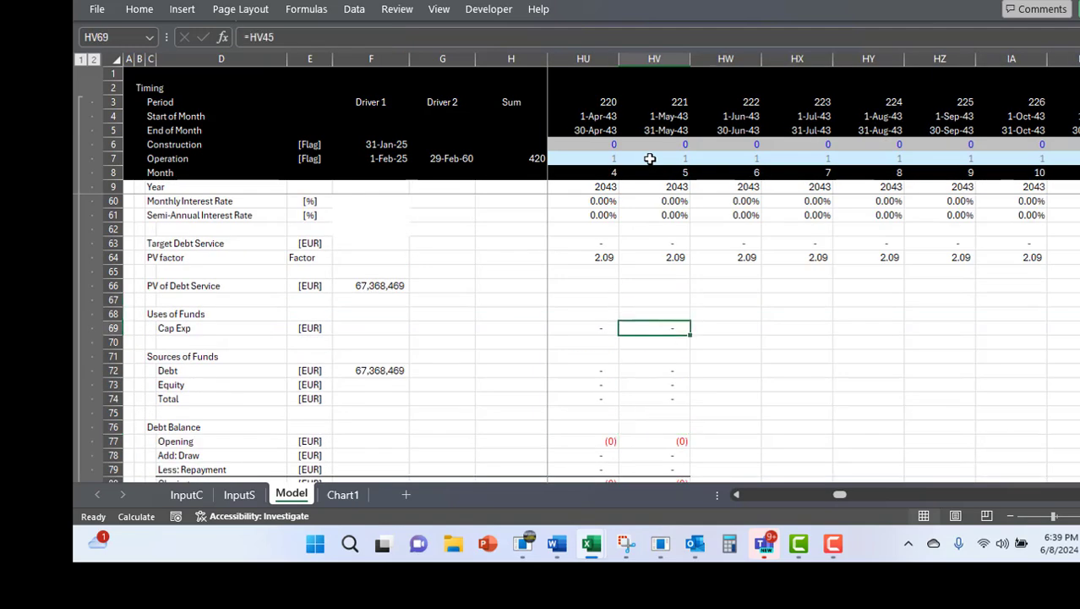
pyautogui.hotkey('shift', 'Down')
pyautogui.hotkey('shift', 'Down')
pyautogui.hotkey('shift', 'Down')
pyautogui.hotkey('shift', 'Down')
pyautogui.hotkey('shift', 'Down')
pyautogui.hotkey('shift', 'Down')
pyautogui.hotkey('shift', 'Down')
pyautogui.hotkey('shift', 'Down')
pyautogui.hotkey('shift', 'Down')
pyautogui.hotkey('shift', 'Down')
pyautogui.hotkey('shift', 'Down')
pyautogui.hotkey('shift', 'Down')
pyautogui.hotkey('shift', 'Down')
pyautogui.hotkey('shift', 'Down')
pyautogui.hotkey('shift', 'Down')
pyautogui.hotkey('shift', 'Down')
pyautogui.hotkey('shift', 'Down')
pyautogui.hotkey('shift', 'Down')
pyautogui.hotkey('shift', 'Down')
pyautogui.hotkey('shift', 'Down')
pyautogui.hotkey('ctrl', 'shift', 'r')
# - Examine the debt balance, counters and dividend payment flag in the 2042 and 2043 months
pyautogui.press('Left')
pyautogui.press('Left')
pyautogui.press('Left')
pyautogui.press('Left')
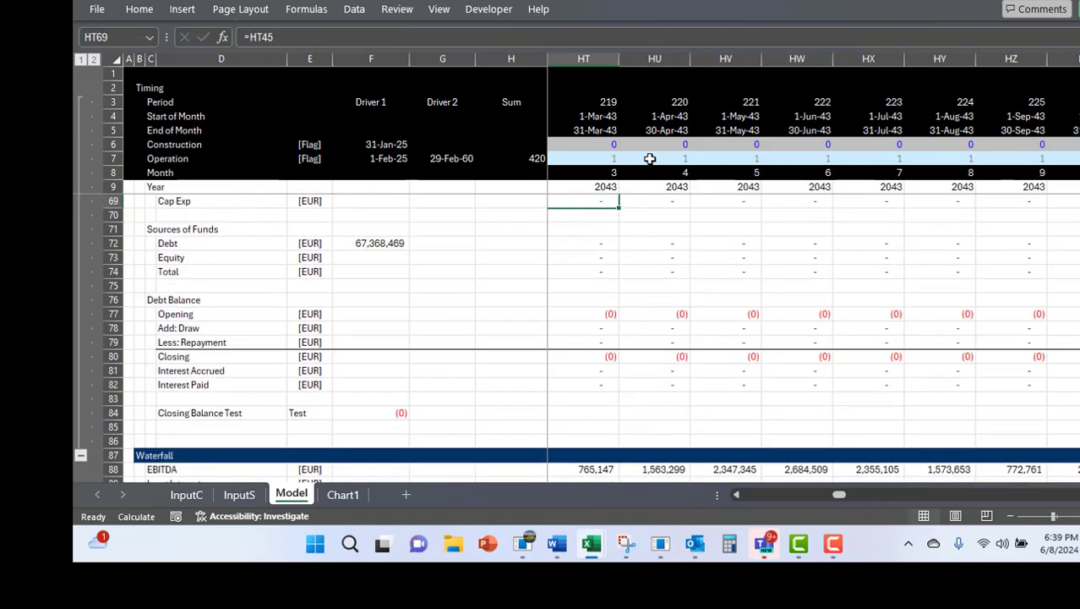
pyautogui.press('pageup')
pyautogui.press('Down')
pyautogui.press('Down')
pyautogui.press('Down')
pyautogui.press('Down')
pyautogui.press('Down')
pyautogui.press('pagedown')
pyautogui.press('Down')
pyautogui.press('Down')
pyautogui.press('Down')
pyautogui.press('Down')
pyautogui.press('Down')
pyautogui.press('Down')
pyautogui.press('Down')
pyautogui.press('Down')
pyautogui.press('Down')
pyautogui.press('Down')
pyautogui.press('Down')
pyautogui.press('Down')
pyautogui.press('Down')
pyautogui.press('Down')
pyautogui.press('Down')
pyautogui.press('Down')
pyautogui.press('Down')
pyautogui.press('Down')
pyautogui.press('Left')
pyautogui.press('Left')
pyautogui.press('Left')
pyautogui.press('Left')
pyautogui.press('Left')
pyautogui.press('Left')
pyautogui.press('Down')
pyautogui.press('Down')
pyautogui.press('Down')
pyautogui.press('Down')
pyautogui.press('Down')
pyautogui.press('Down')
pyautogui.press('Down')
pyautogui.press('Down')
pyautogui.press('Down')
pyautogui.press('Down')
pyautogui.press('Down')
pyautogui.press('Down')
pyautogui.press('Down')
pyautogui.press('Down')
pyautogui.press('Down')
pyautogui.press('Down')
pyautogui.press('Down')
pyautogui.press('Down')
pyautogui.press('Down')
pyautogui.press('Down')
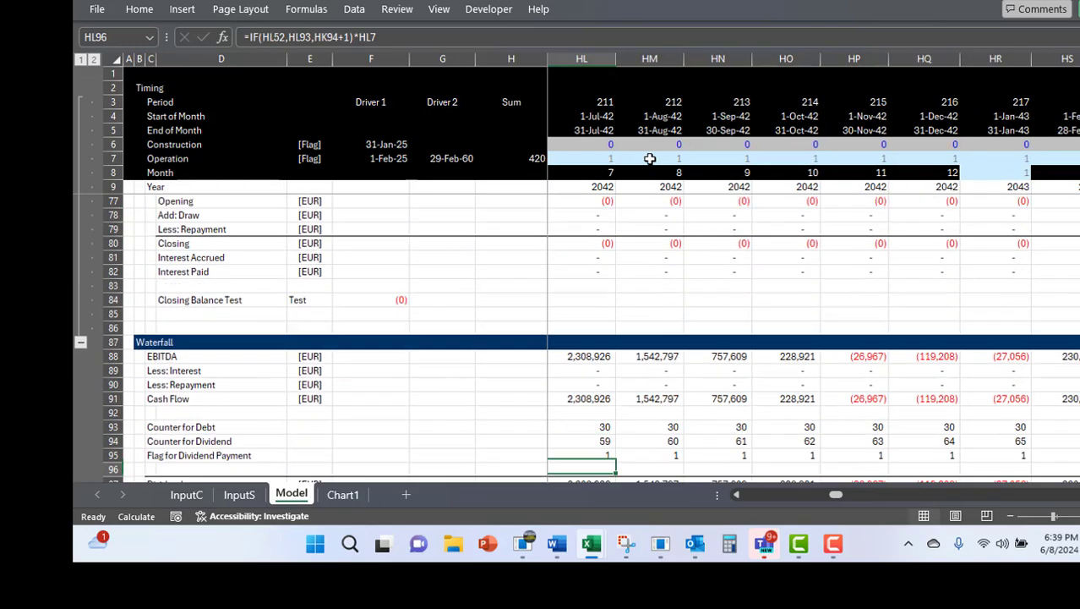
# - Calculate the Equity IRR in F100 of the Model sheet with =XIRR(J99:WK99,J5:WK5)
pyautogui.press('Up')
pyautogui.press('Up')
pyautogui.press('Up')
pyautogui.press('Up')
pyautogui.press('Up')
pyautogui.press('Up')
pyautogui.press('Up')
pyautogui.press('Up')
pyautogui.press('Up')
pyautogui.press('Up')
pyautogui.press('Up')
pyautogui.press('Up')
pyautogui.press('Up')
pyautogui.hotkey('ctrl', 'Left')
pyautogui.press('Left')
pyautogui.press('Left')
pyautogui.press('Left')
pyautogui.press('Left')
pyautogui.press('Left')
pyautogui.press('Left')
pyautogui.press('Left')
pyautogui.press('Left')
pyautogui.press('Down')
pyautogui.press('Right')
pyautogui.press('Right')
pyautogui.press('Right')
pyautogui.press('Right')
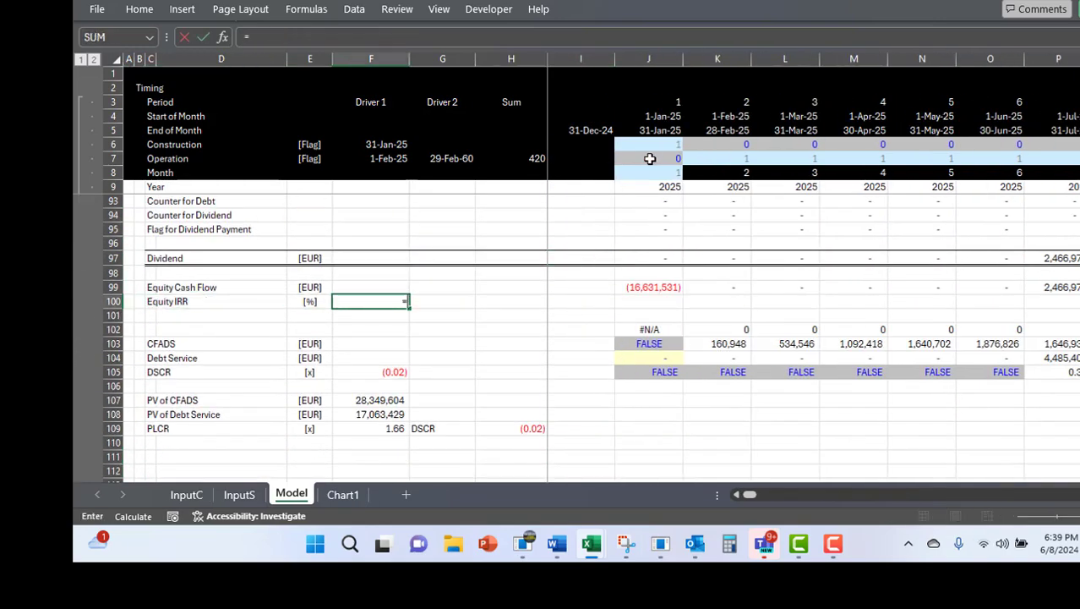
pyautogui.write('=x')
pyautogui.press('Tab')
pyautogui.press('Up')
pyautogui.press('Right')
pyautogui.press('Right')
pyautogui.press('Right')
pyautogui.press('Right')
pyautogui.hotkey('ctrl', 'shift', 'Right')
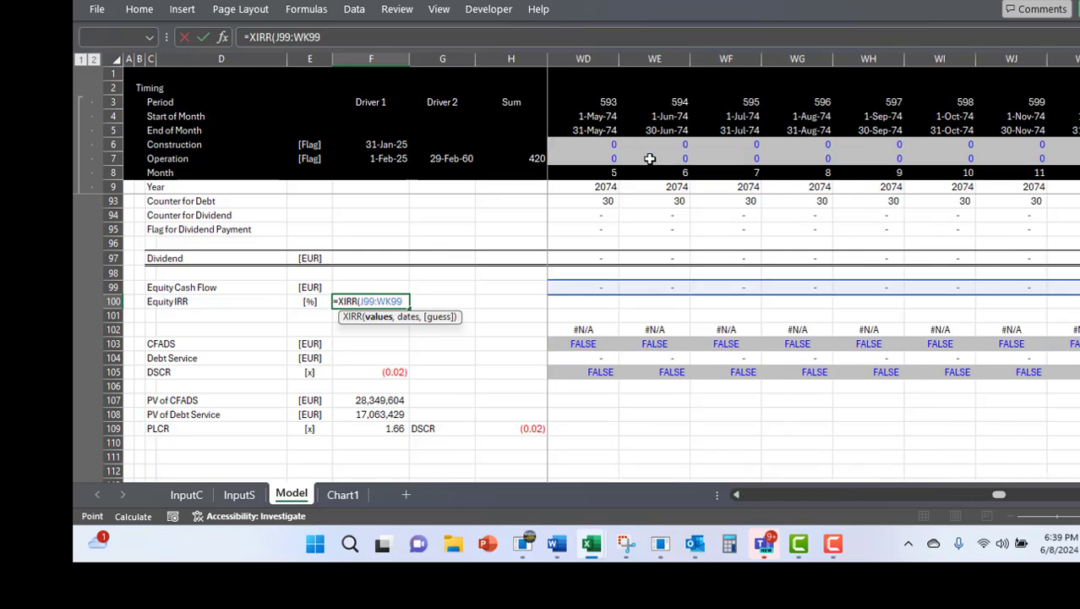
pyautogui.write(',')
pyautogui.press('Right')
pyautogui.press('Right')
pyautogui.press('Right')
pyautogui.press('Right')
pyautogui.hotkey('ctrl', 'shift', 'Right')
pyautogui.hotkey('ctrl', 'Return')
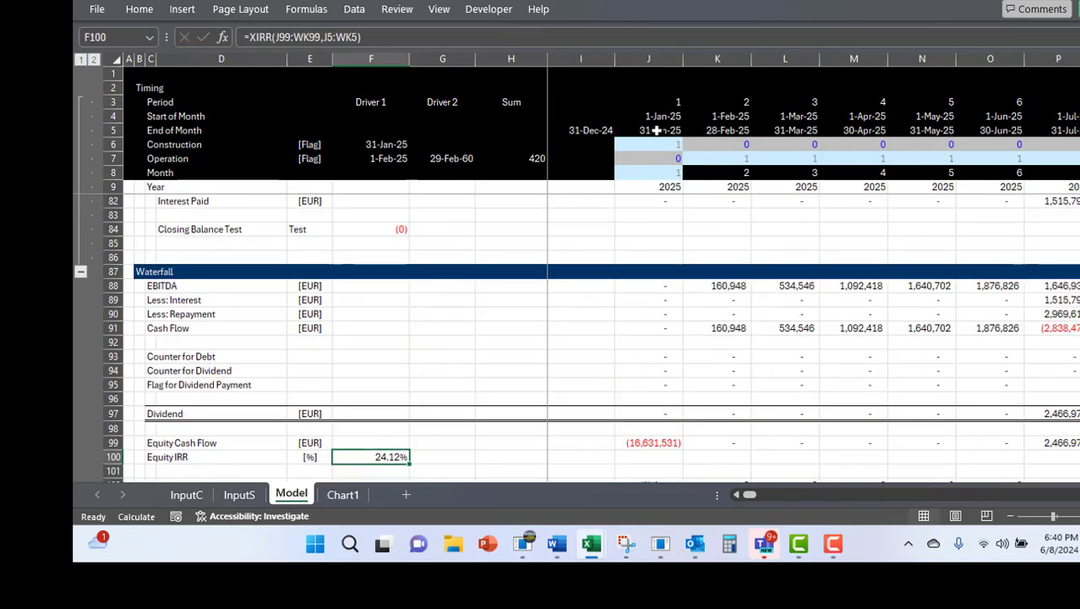
# - Examine the timing, capacity, seasonal, degradation and inflation scenario assumptions on the InputC sheet
pyautogui.press('pageup')
pyautogui.press('pageup')
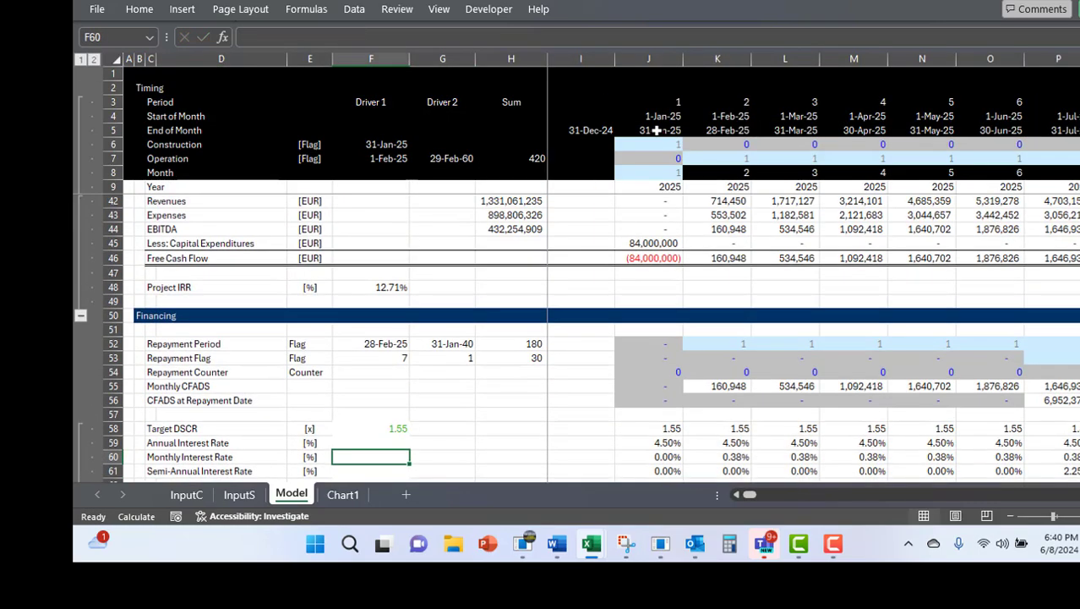
pyautogui.hotkey('ctrl', 'pageup')
pyautogui.hotkey('ctrl', 'pageup')
pyautogui.press('pageup')
pyautogui.press('pageup')
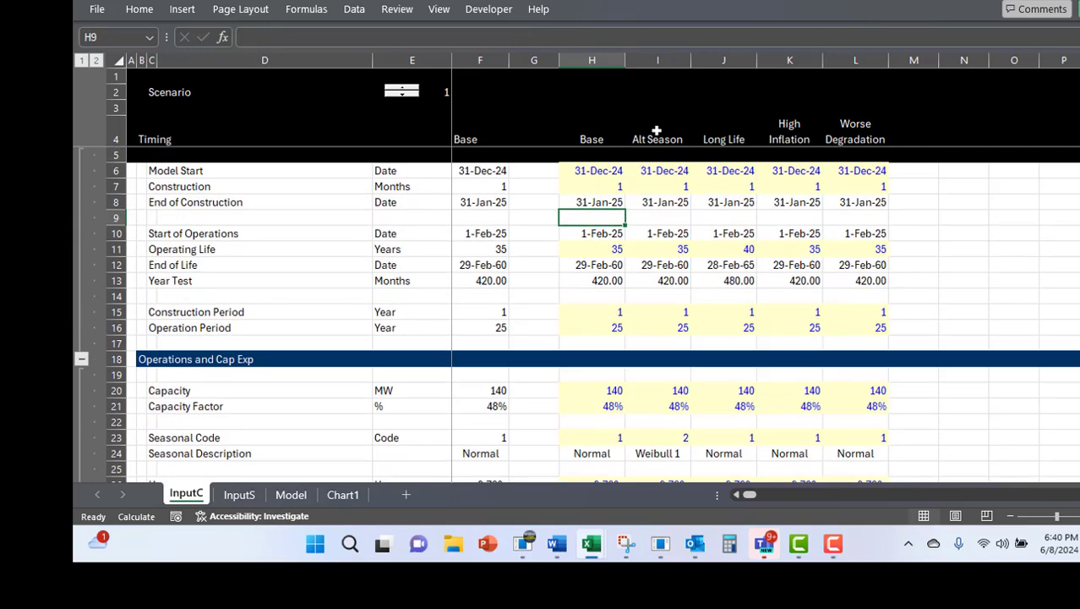
pyautogui.press('pagedown')
pyautogui.press('Down')
pyautogui.press('Down')
pyautogui.press('Down')
pyautogui.press('Down')
pyautogui.press('Down')
pyautogui.press('Down')
pyautogui.press('Down')
pyautogui.press('Down')
pyautogui.press('Left')
pyautogui.press('Left')
pyautogui.press('pageup')
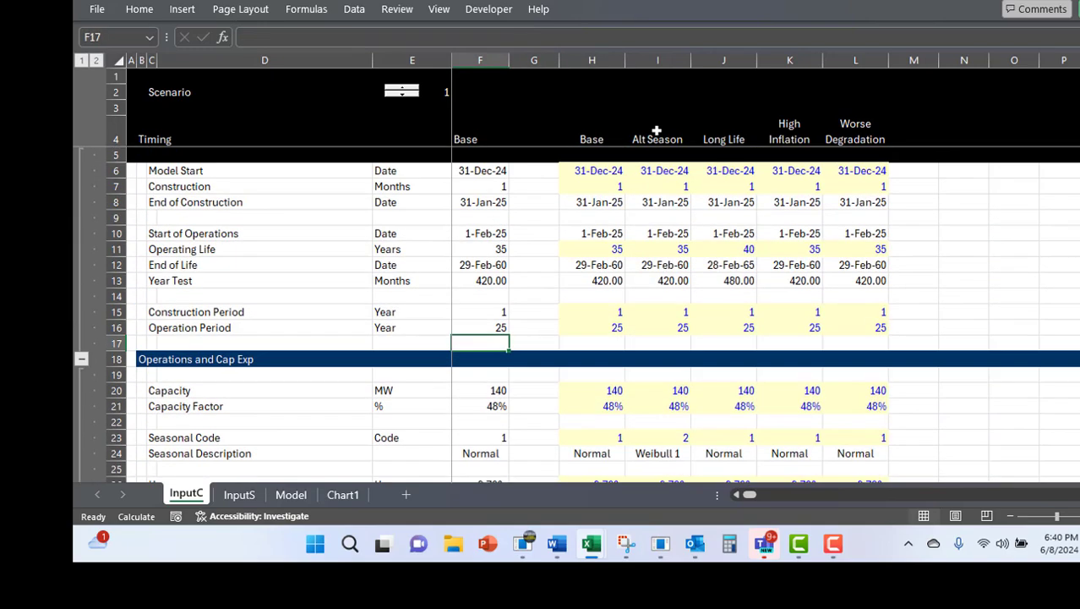
pyautogui.press('Down')
pyautogui.press('Down')
pyautogui.press('Down')
pyautogui.press('Down')
pyautogui.press('Down')
pyautogui.press('Down')
pyautogui.press('Down')
pyautogui.press('Down')
pyautogui.press('Down')
pyautogui.press('Down')
pyautogui.press('Down')
pyautogui.press('Down')
pyautogui.press('Down')
pyautogui.press('Down')
pyautogui.press('Down')
pyautogui.press('Down')
pyautogui.press('Down')
pyautogui.press('Down')
pyautogui.press('Down')
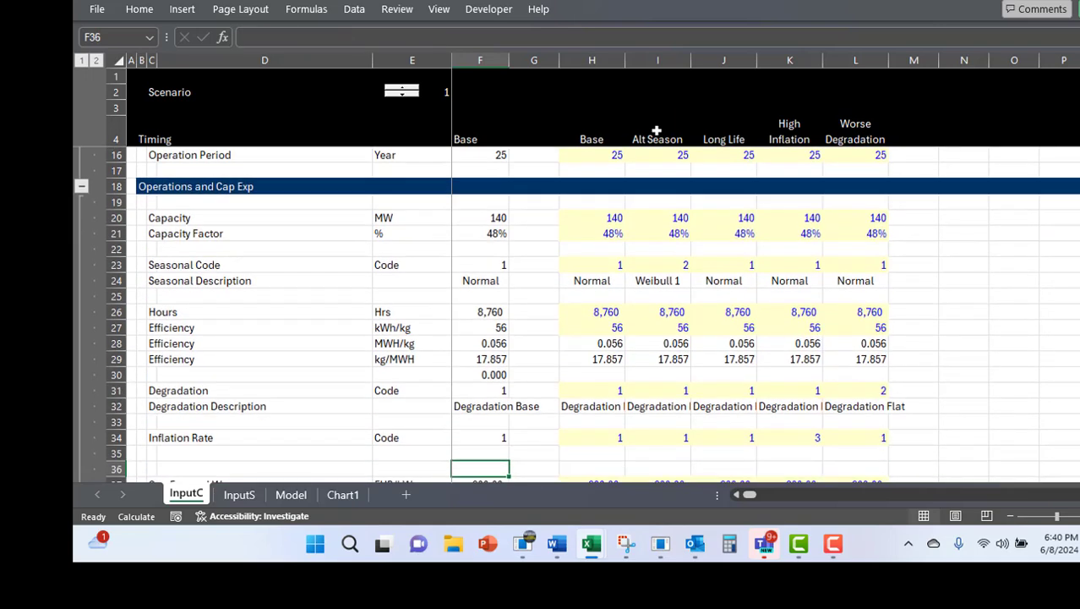
pyautogui.press('pagedown')
pyautogui.press('pageup')
pyautogui.press('pagedown')
pyautogui.moveTo(833, 549)
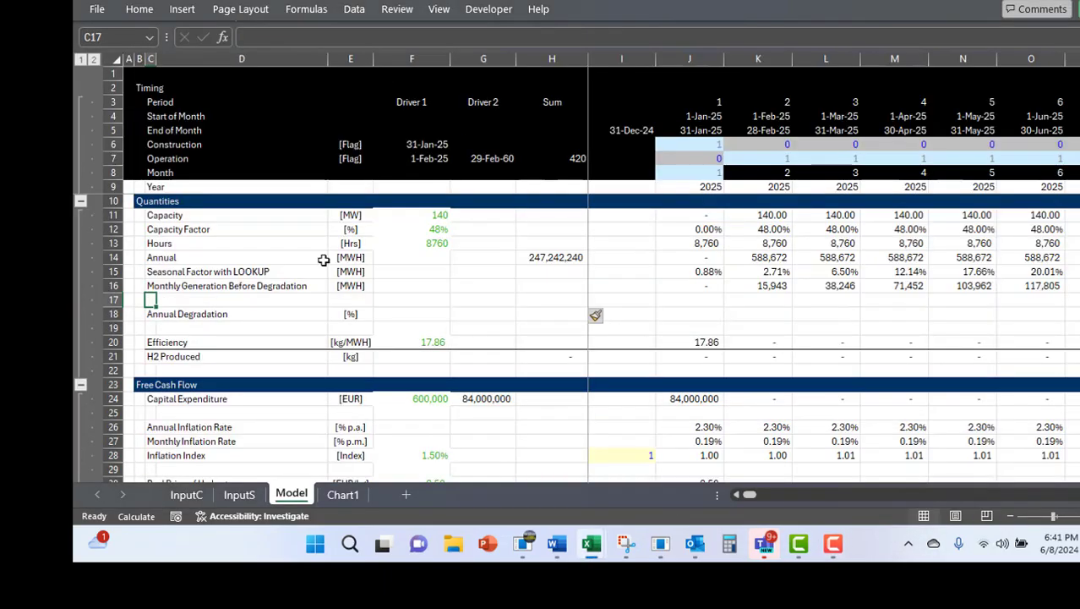
# - Label row 17 of the Model sheet "Life in Months" with unit [Months] and insert a blank row above Annual Degradation
pyautogui.write('L')
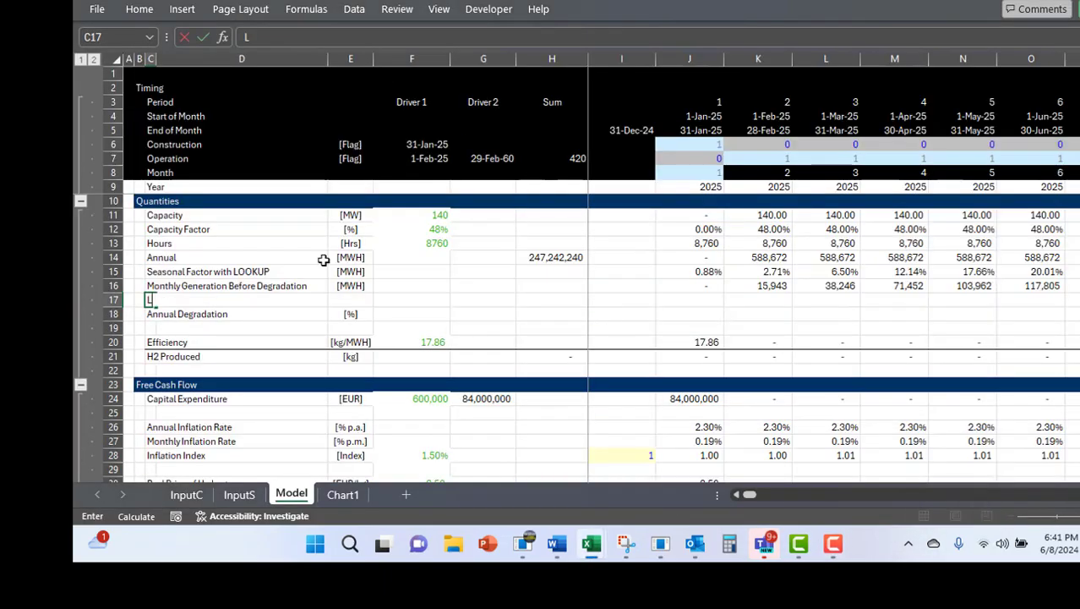
pyautogui.write('ife i')
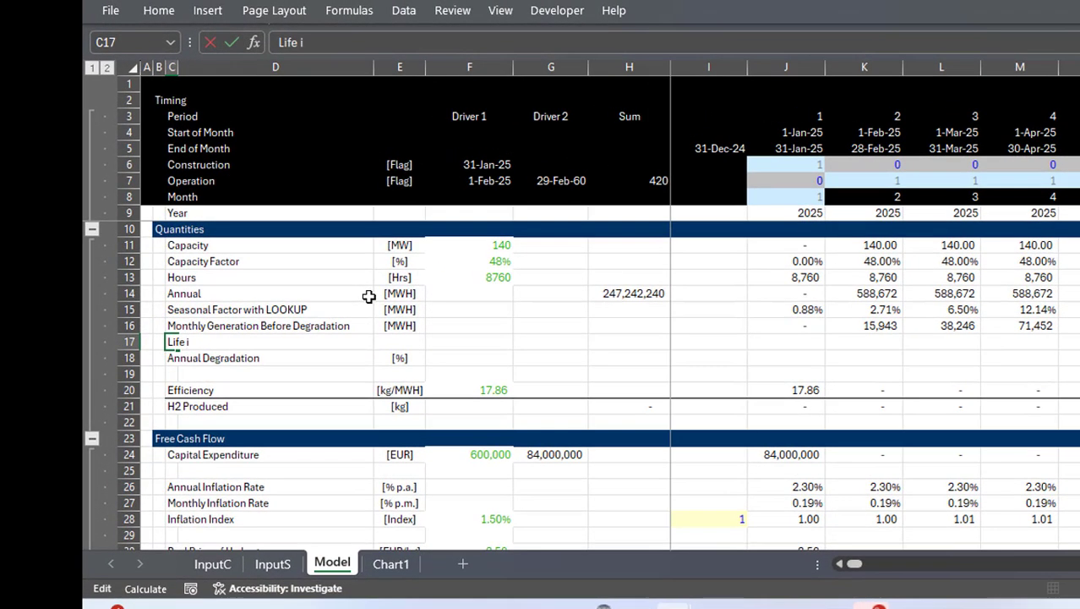
pyautogui.write('n Months')
pyautogui.press('Return')
pyautogui.hotkey('shift', 'space')
pyautogui.hotkey('ctrl', 'shift', '+')
pyautogui.press('Up')
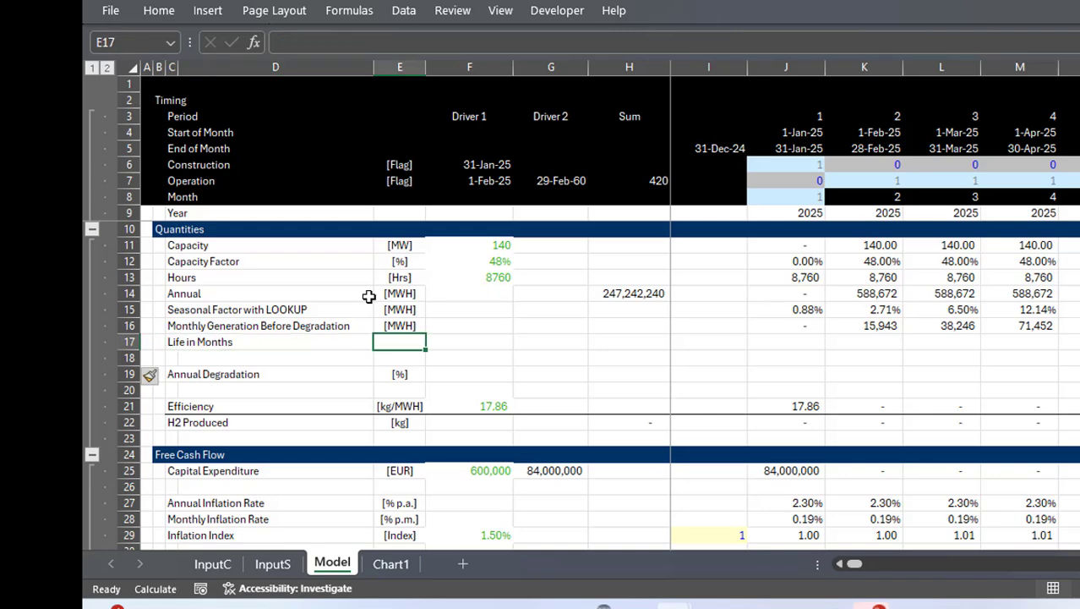
pyautogui.write('[Months]')
# - Enter the cumulative operation formula =I17+J7 in J17 for Life in Months and fill it across the monthly columns
pyautogui.press('Right')
pyautogui.press('Right')
pyautogui.press('Right')
pyautogui.press('Right')
pyautogui.press('Right')
pyautogui.write('=')
pyautogui.press('Left')
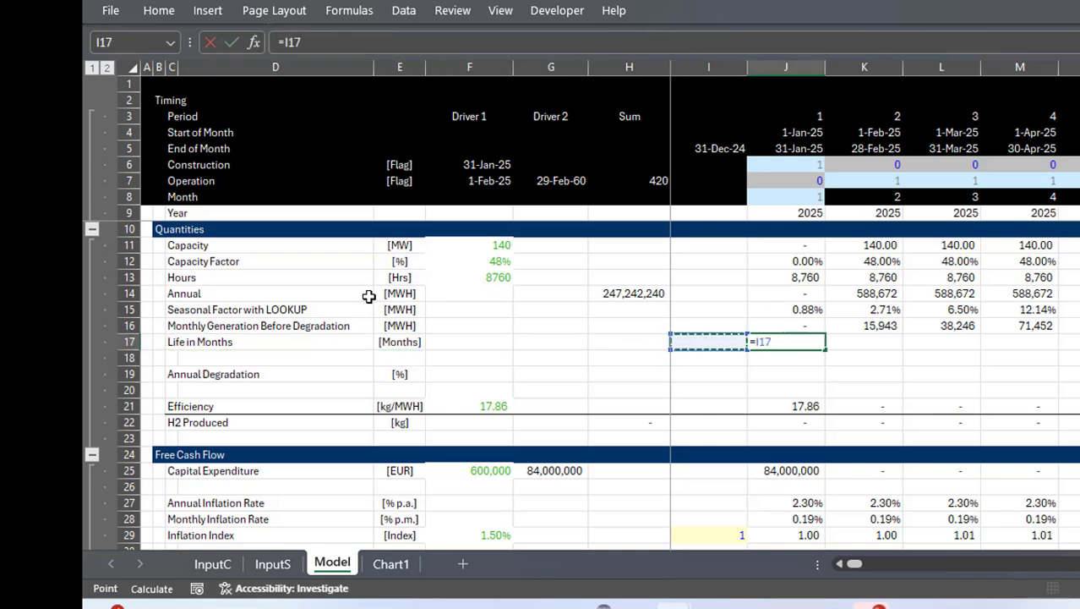
pyautogui.write('+')
pyautogui.click(821, 178)
pyautogui.press('Up')
pyautogui.press('Down')
pyautogui.press('Down')
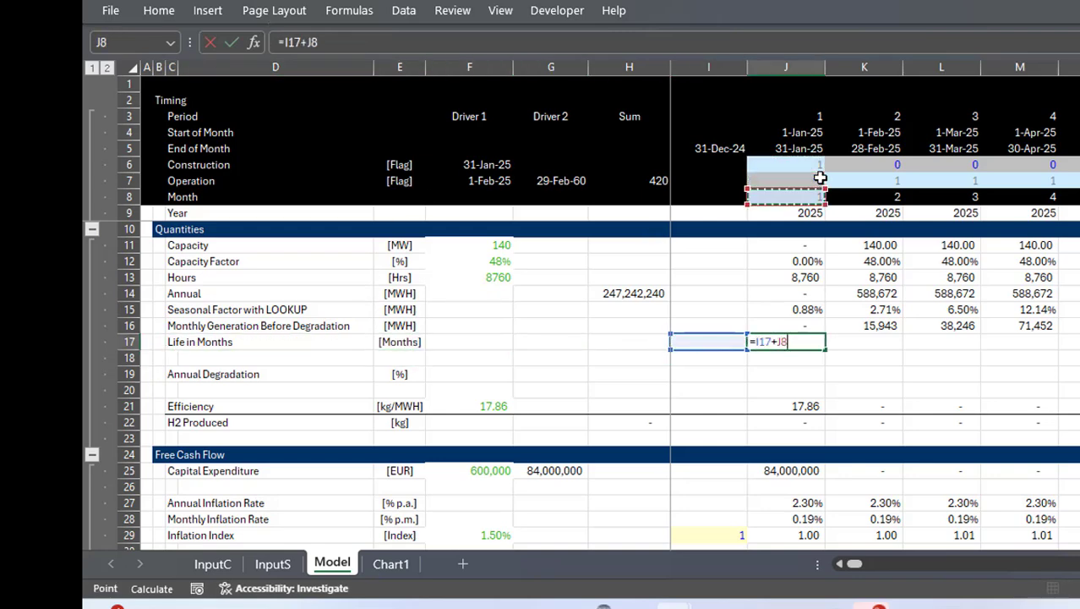
pyautogui.press('Up')
pyautogui.press('Return')
pyautogui.press('Up')
pyautogui.hotkey('ctrl', 'shift', 'r')
# - Label the blank row below Life in Months as "Life in Years" in C18
pyautogui.press('Down')
pyautogui.press('Left')
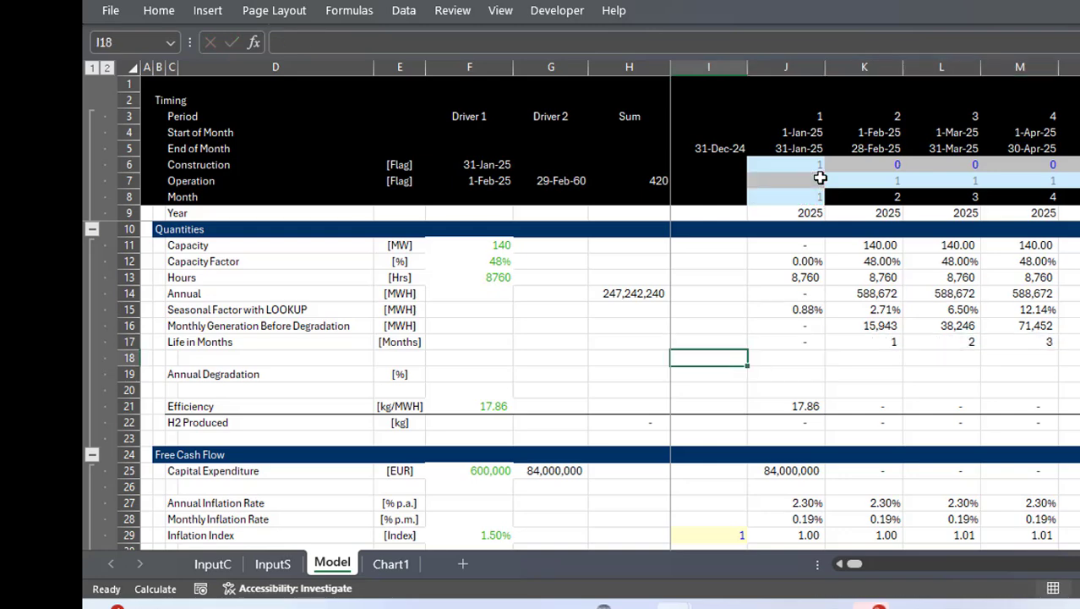
pyautogui.write('Life')
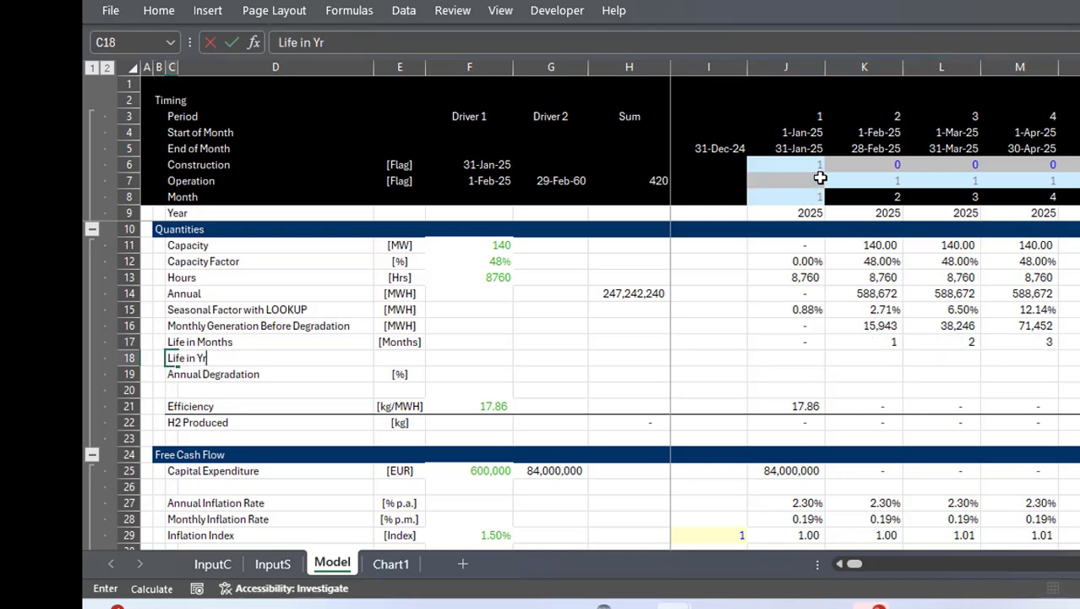
pyautogui.write(' in Years')
# - Enter =ROUNDUP(J17/Months,0) in J18 for Life in Years and fill it across the monthly columns
pyautogui.press('Right')
pyautogui.press('Right')
pyautogui.press('Right')
pyautogui.press('Right')
pyautogui.press('Right')
pyautogui.press('Right')
pyautogui.press('Right')
pyautogui.write('=r')
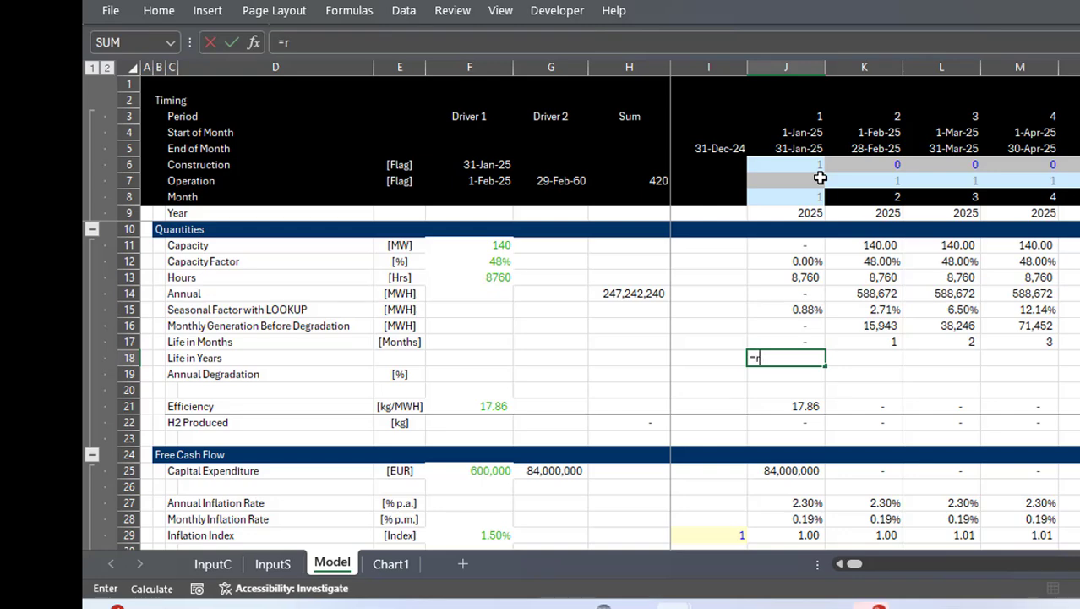
pyautogui.write('ound')
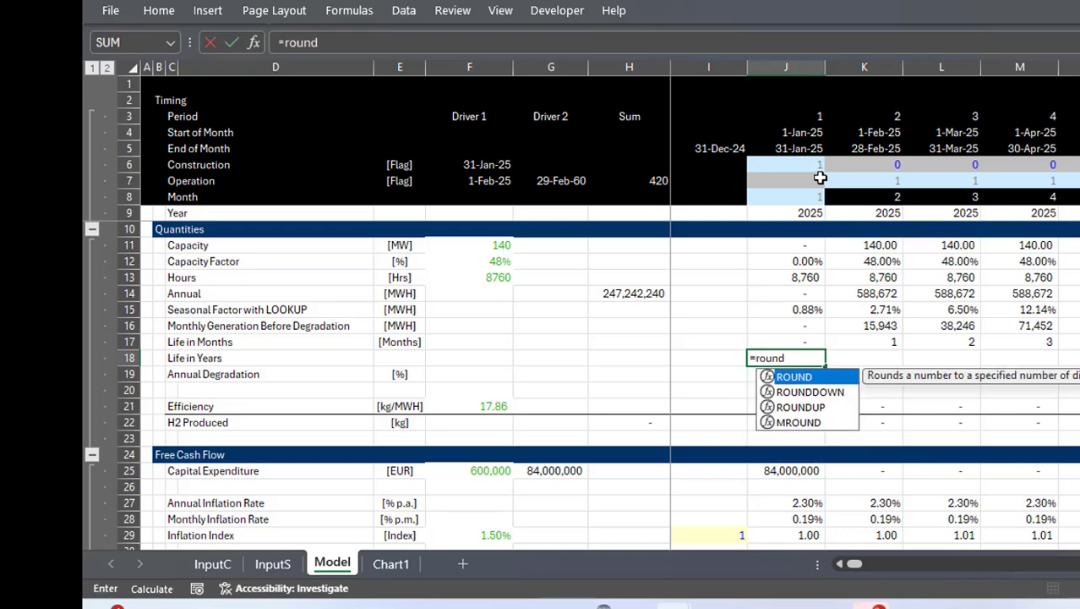
pyautogui.press('Tab')
pyautogui.press('Up')
pyautogui.write('/Months')
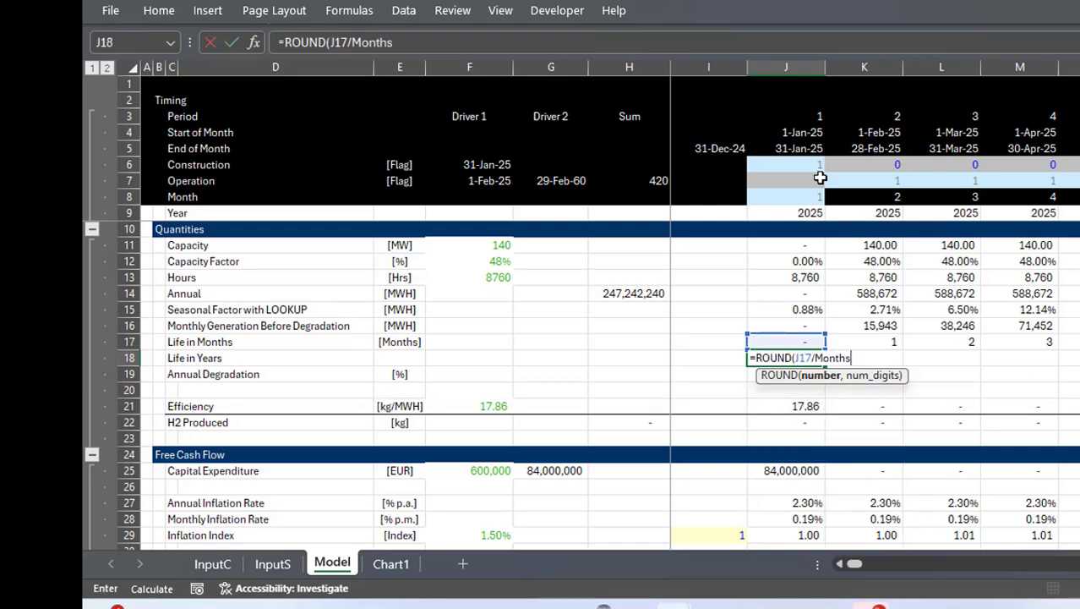
pyautogui.write(',0)')
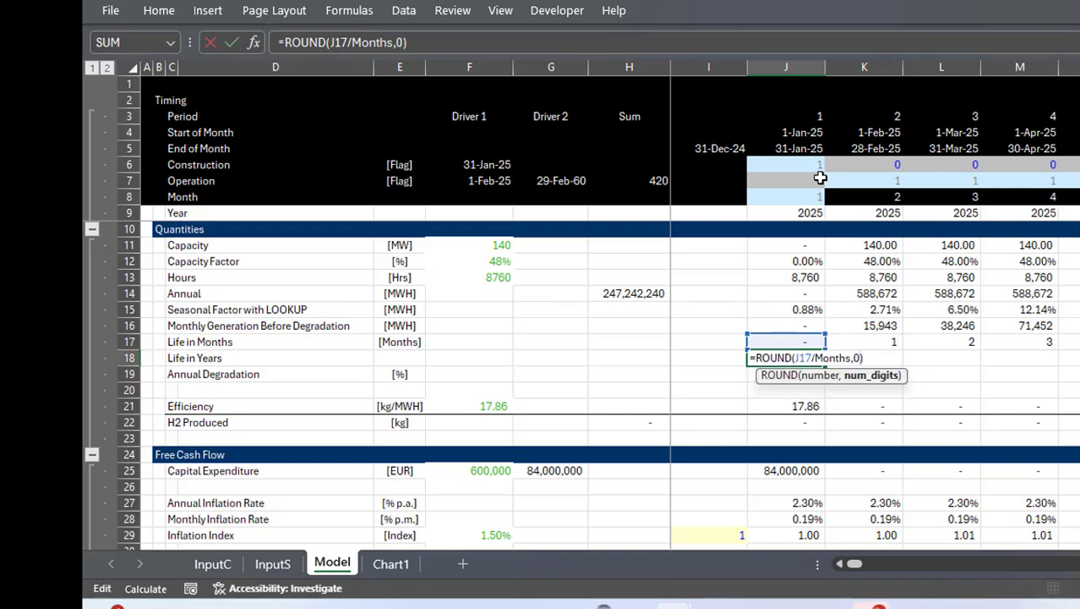
pyautogui.write('up')
pyautogui.hotkey('ctrl', 'Return')
pyautogui.hotkey('ctrl', 'shift', 'r')
# - Enter the Annual Degradation formula =LOOKUP(J18,InputS!24:24,InputS!30:30) in J19, using the Age row and the selected Degradation Base row
pyautogui.press('Left')
pyautogui.press('Down')
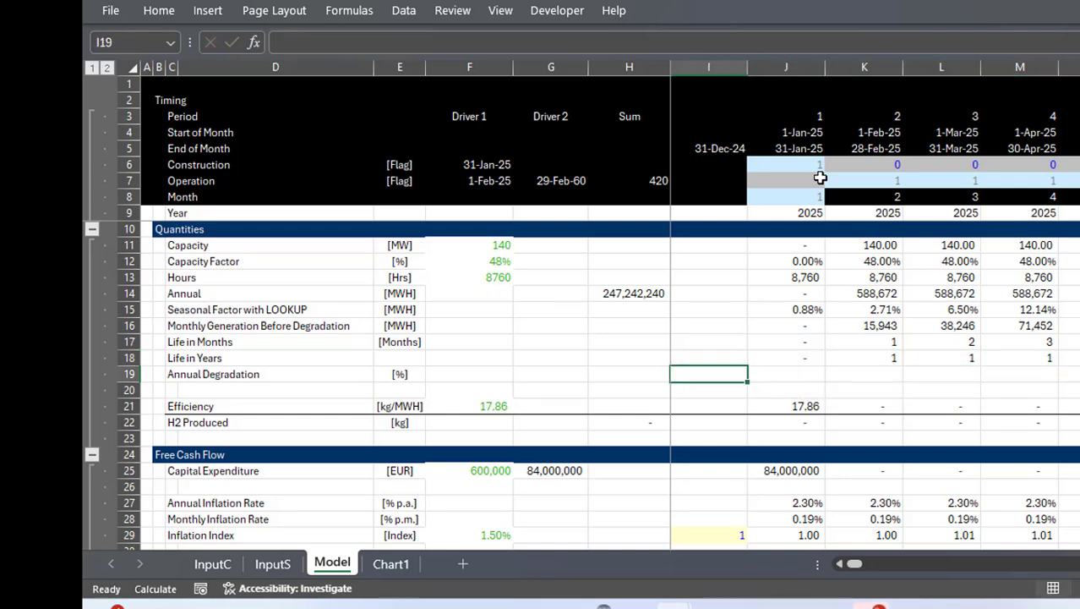
pyautogui.press('Right')
pyautogui.write('=LOOKUP(')
pyautogui.write(',')
pyautogui.hotkey('ctrl', 'pageup')
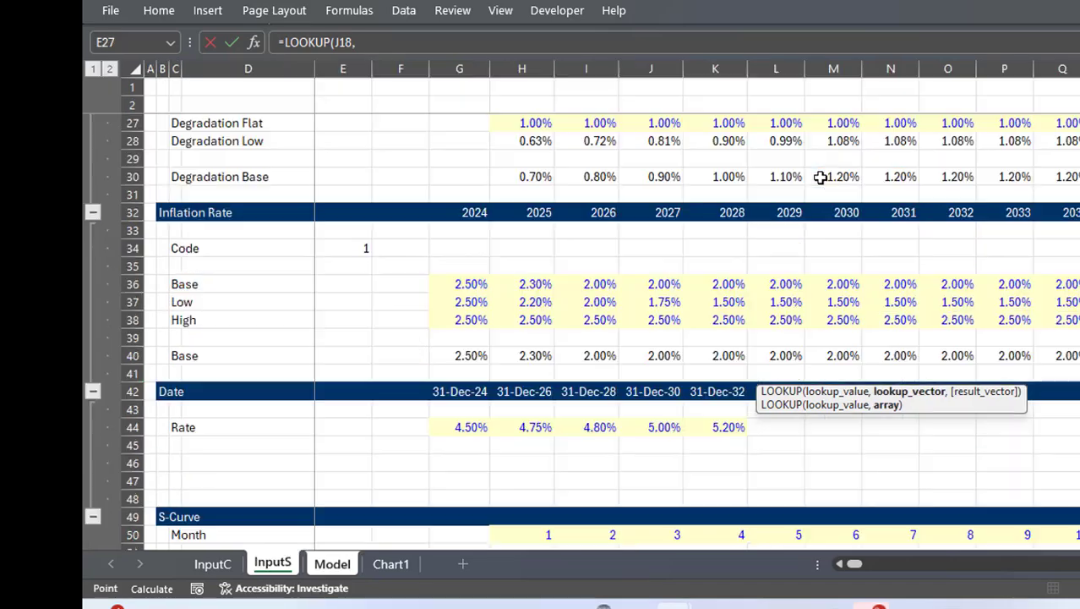
pyautogui.hotkey('ctrl', 'Home')
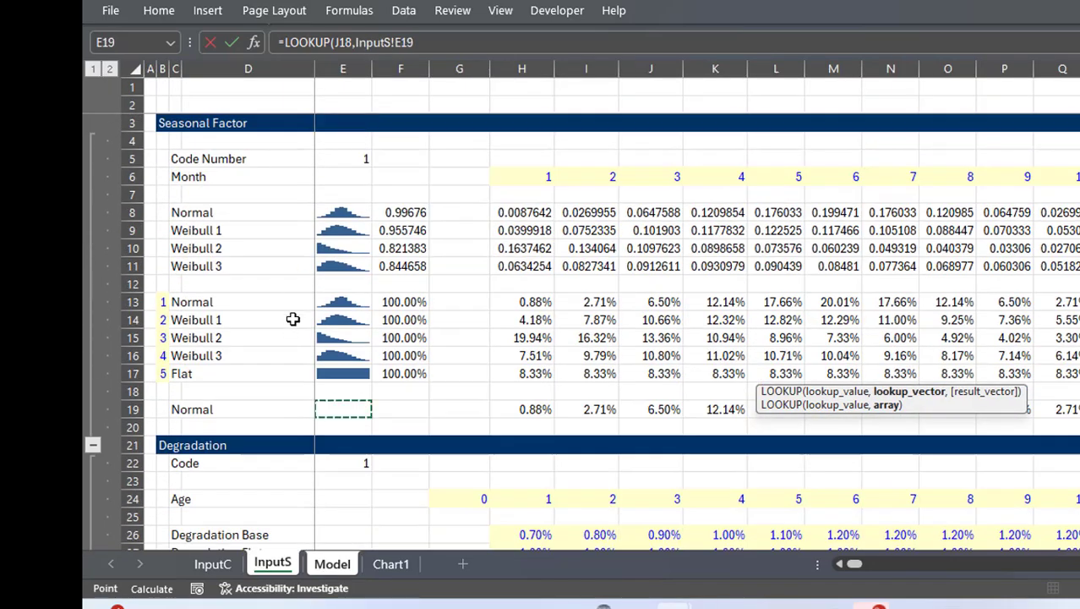
pyautogui.press('Down')
pyautogui.press('Down')
pyautogui.press('Down')
pyautogui.press('Down')
pyautogui.press('Down')
pyautogui.press('Down')
pyautogui.press('Down')
pyautogui.press('Down')
pyautogui.press('Down')
pyautogui.press('Down')
pyautogui.press('Down')
pyautogui.press('Down')
pyautogui.press('Down')
pyautogui.press('Down')
pyautogui.press('Down')
pyautogui.press('Down')
pyautogui.press('Down')
pyautogui.press('Down')
pyautogui.press('Down')
pyautogui.press('Down')
pyautogui.click(128, 267)
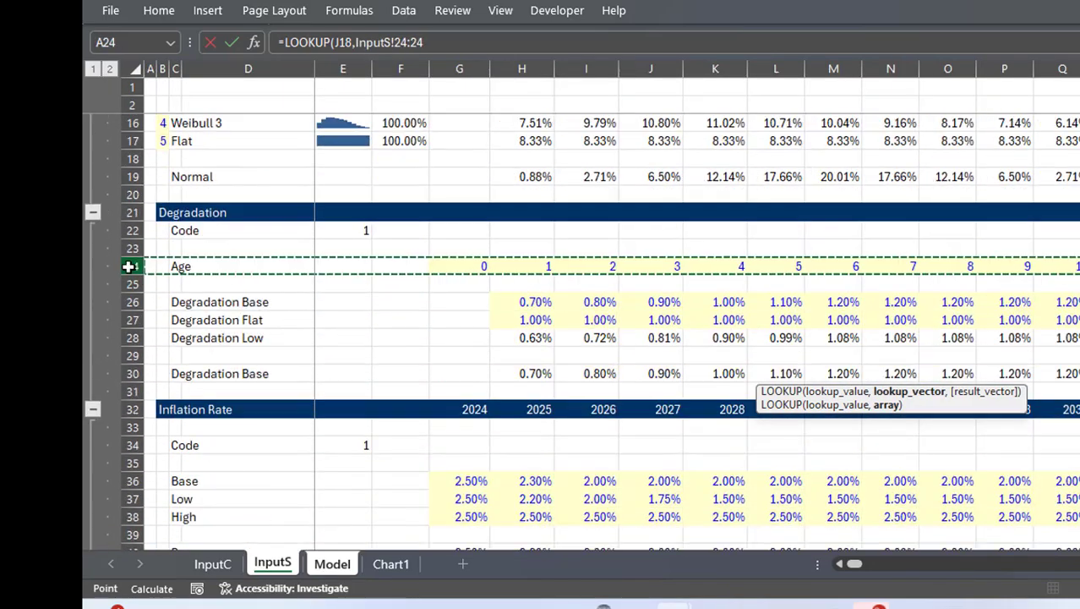
pyautogui.write(',')
pyautogui.click(127, 373)
pyautogui.press('Return')
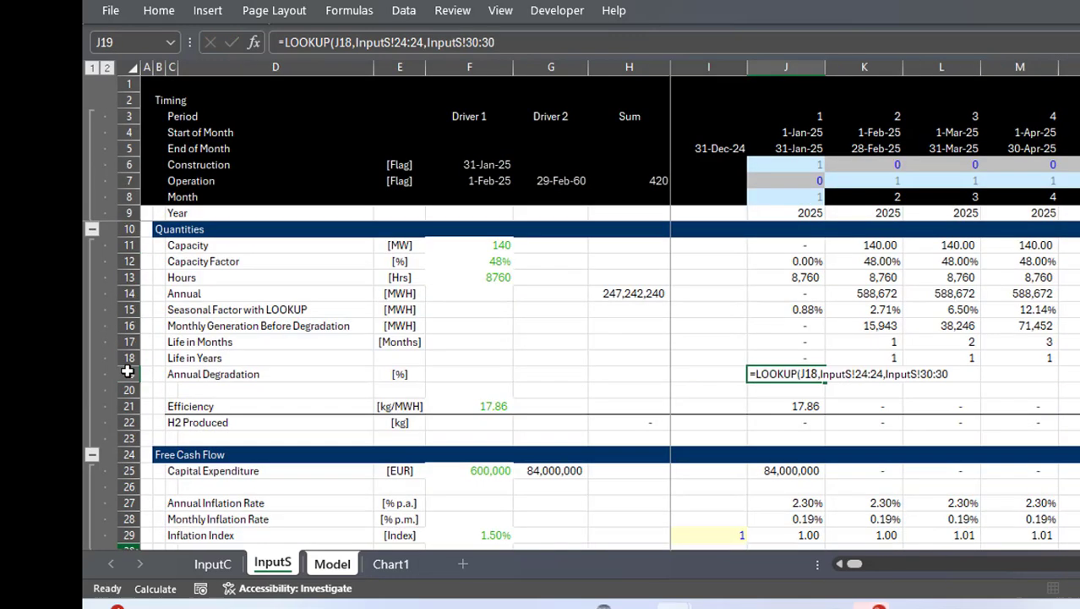
pyautogui.click(758, 380)
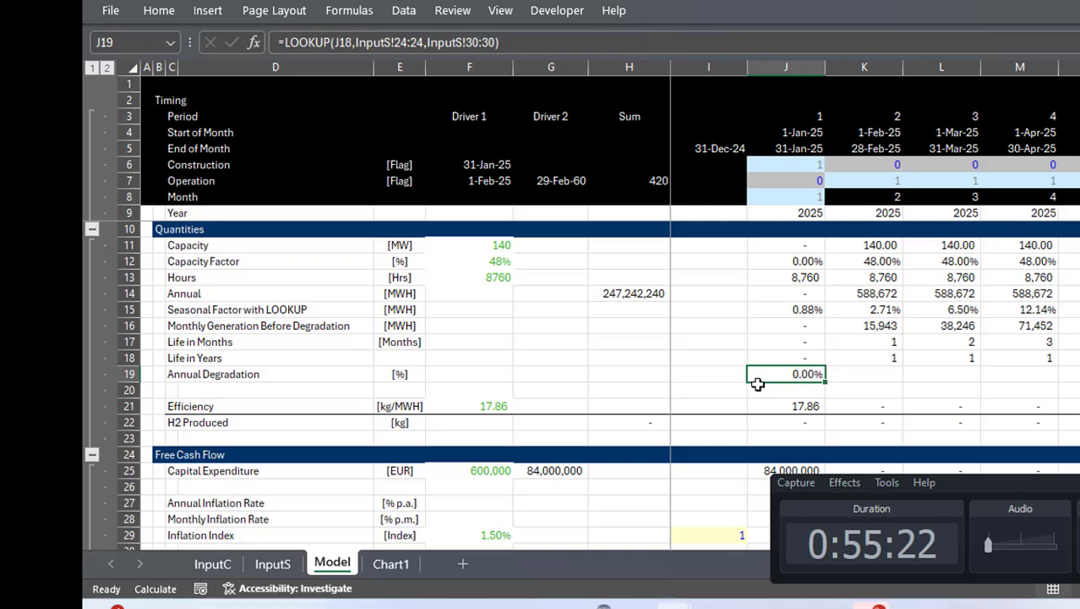
# - Fill the Annual Degradation formula across the monthly columns and insert a row below it labelled "Monthly Degradation" with unit [%]
pyautogui.hotkey('ctrl', 'shift', 'r')
pyautogui.press('Down')
pyautogui.hotkey('shift', 'space')
pyautogui.hotkey('ctrl', '+')
pyautogui.press('Left')
pyautogui.press('Left')
pyautogui.press('Left')
pyautogui.press('Left')
pyautogui.press('Left')
pyautogui.press('Left')
pyautogui.press('Left')
pyautogui.write('Monthl')
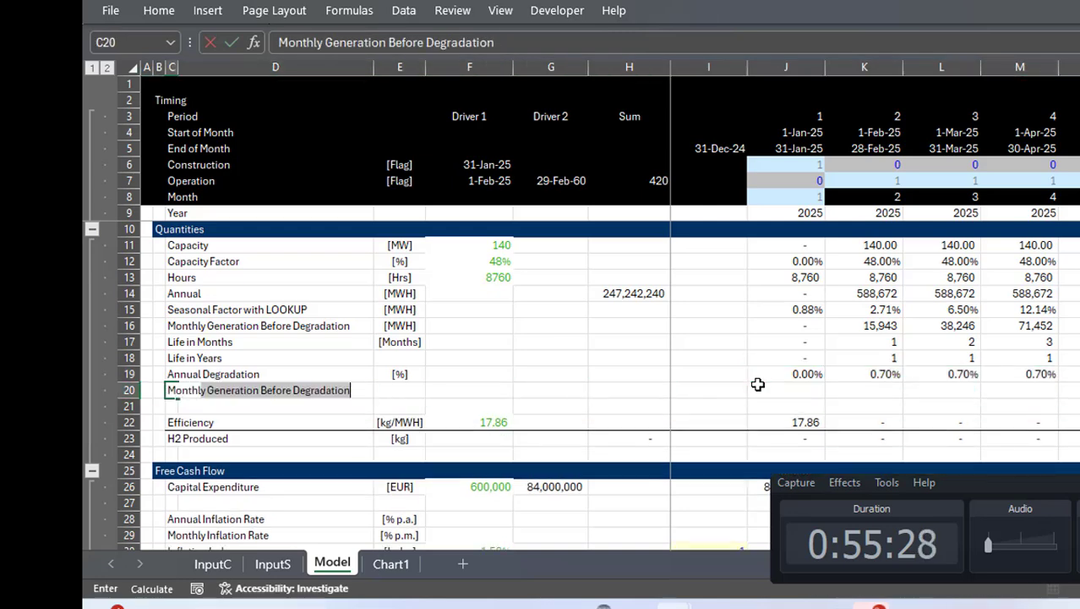
pyautogui.write('y G')
pyautogui.press('BackSpace')
pyautogui.press('BackSpace')
pyautogui.write('Degradation')
pyautogui.press('Right')
pyautogui.press('Right')
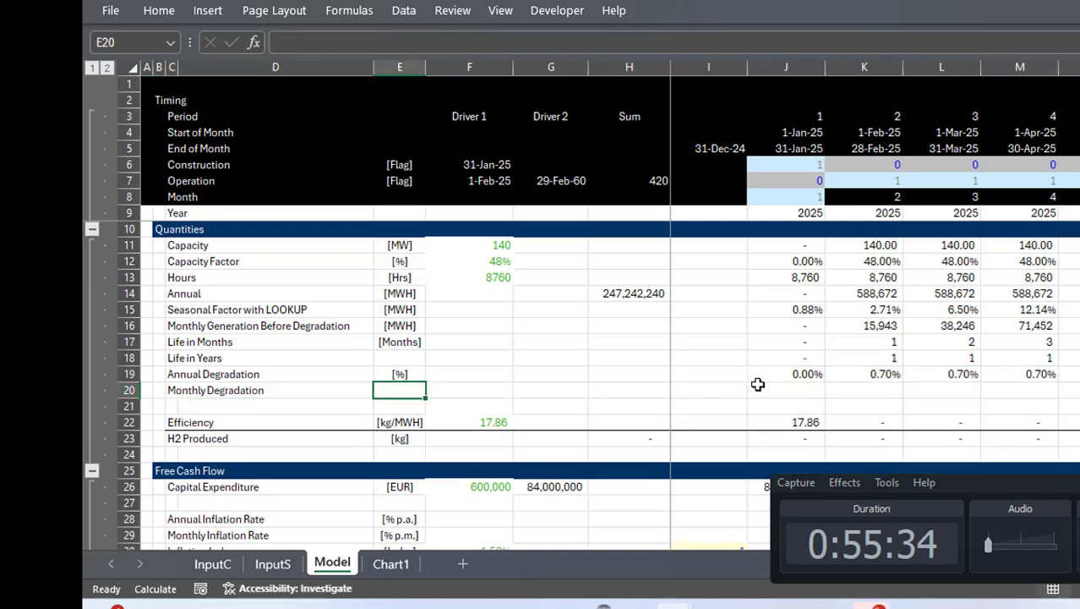
pyautogui.hotkey('ctrl', 'd')
# - Enter =(1+J19)^(1/Months)-1 in J20 for Monthly Degradation and fill it across the monthly columns
pyautogui.press('Right')
pyautogui.press('Right')
pyautogui.press('Right')
pyautogui.press('Right')
pyautogui.press('Right')
pyautogui.write('=(1+')
pyautogui.press('Up')
pyautogui.write(')')
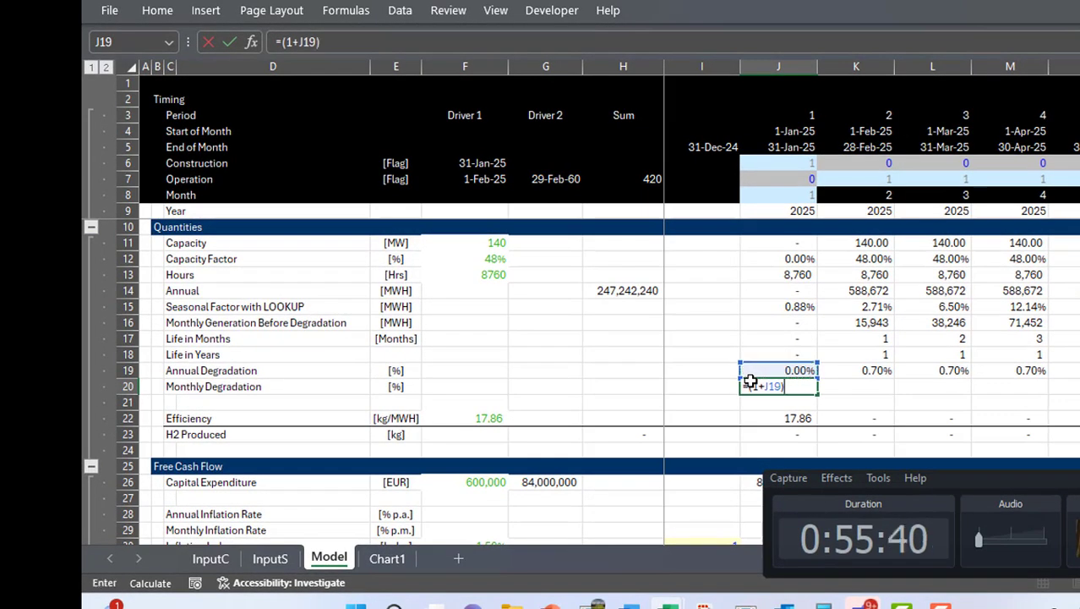
pyautogui.write('^(1/mon')
pyautogui.press('Tab')
pyautogui.write(')-1')
pyautogui.press('Return')
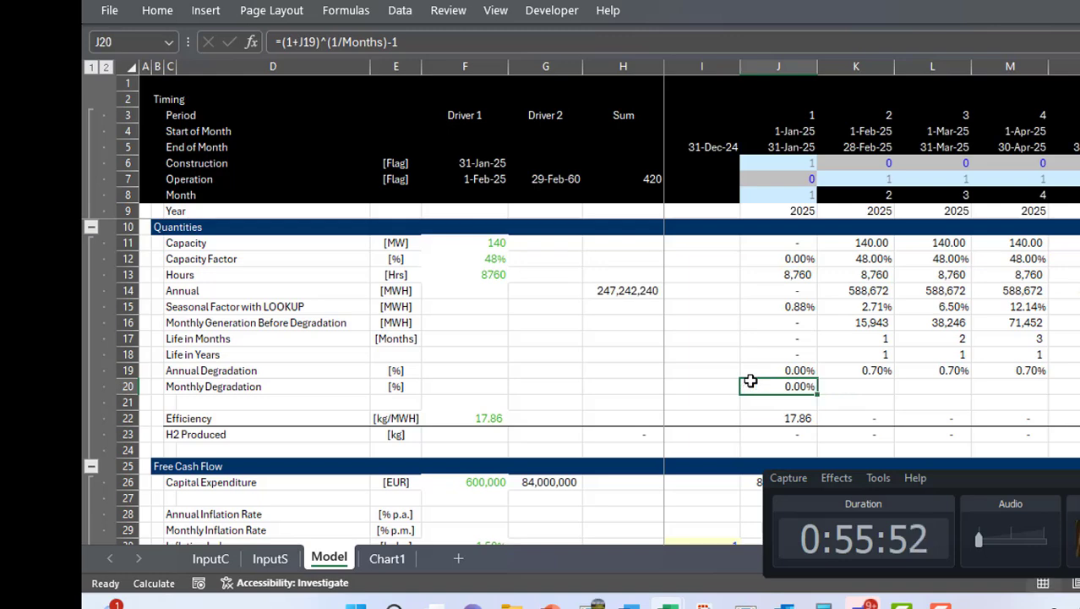
pyautogui.hotkey('ctrl', 'shift', 'r')
# - Insert a row below Monthly Degradation and label it "Degradation Index" in C21 with unit [Index]
pyautogui.press('Down')
pyautogui.hotkey('shift', 'space')
pyautogui.hotkey('ctrl', 'shift', '+')
pyautogui.press('Left')
pyautogui.press('Left')
pyautogui.press('Left')
pyautogui.press('Left')
pyautogui.press('Left')
pyautogui.press('Left')
pyautogui.press('Left')
pyautogui.write('De')
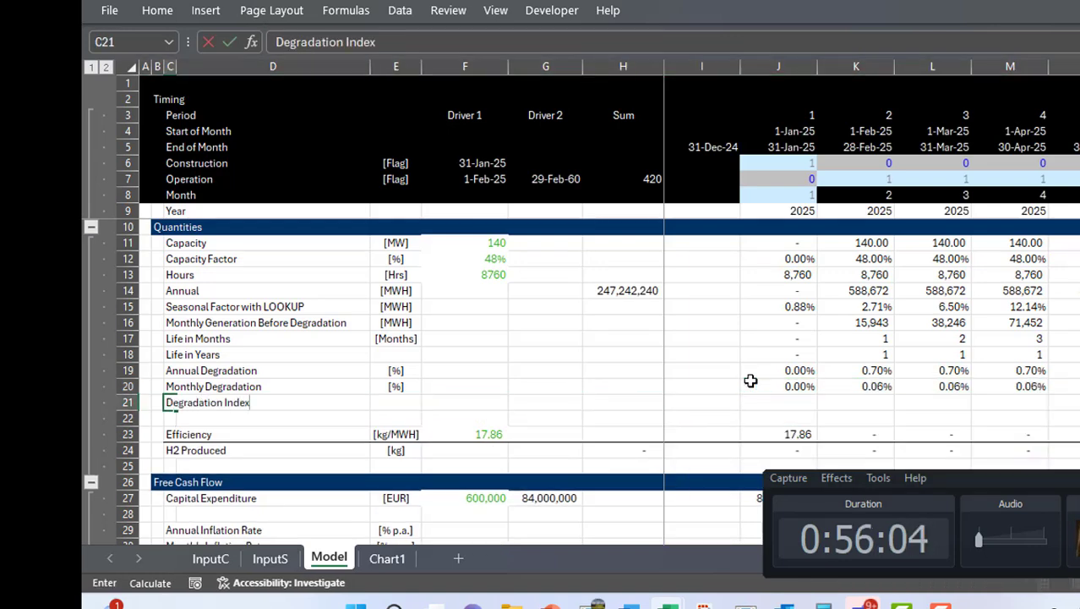
pyautogui.press('Right')
pyautogui.press('Right')
# - Enter 1 in I21 as the opening value of the Degradation Index
pyautogui.press('Right')
pyautogui.press('Right')
pyautogui.press('Right')
pyautogui.press('Right')
pyautogui.write('1')
pyautogui.press('Right')
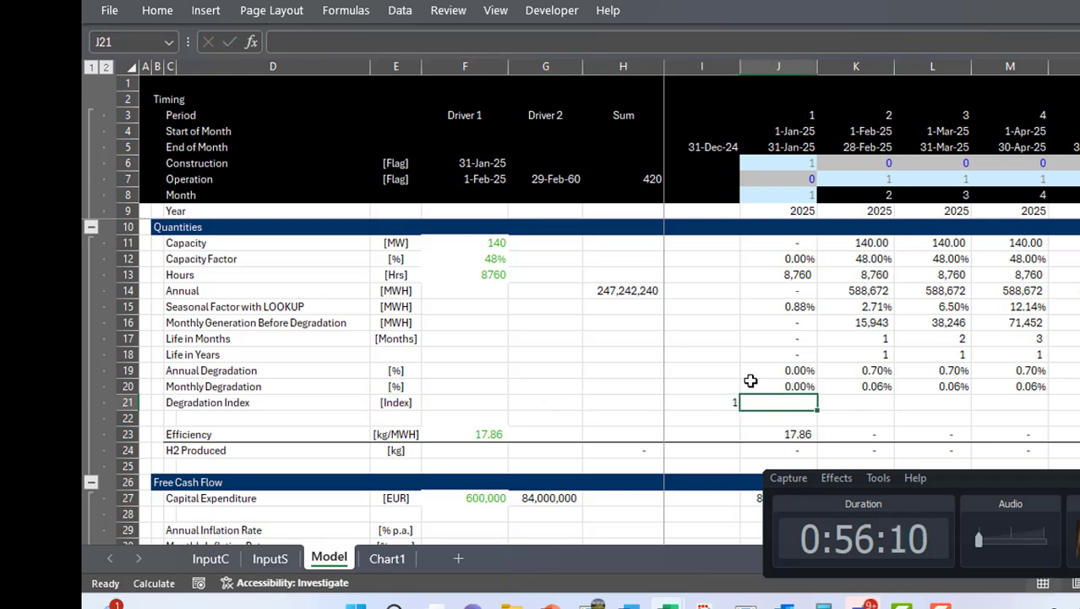
# - Enter =I21*(1+J20) in J21 for the Degradation Index and fill it across the monthly columns
pyautogui.write('=')
pyautogui.press('Left')
pyautogui.write('*')
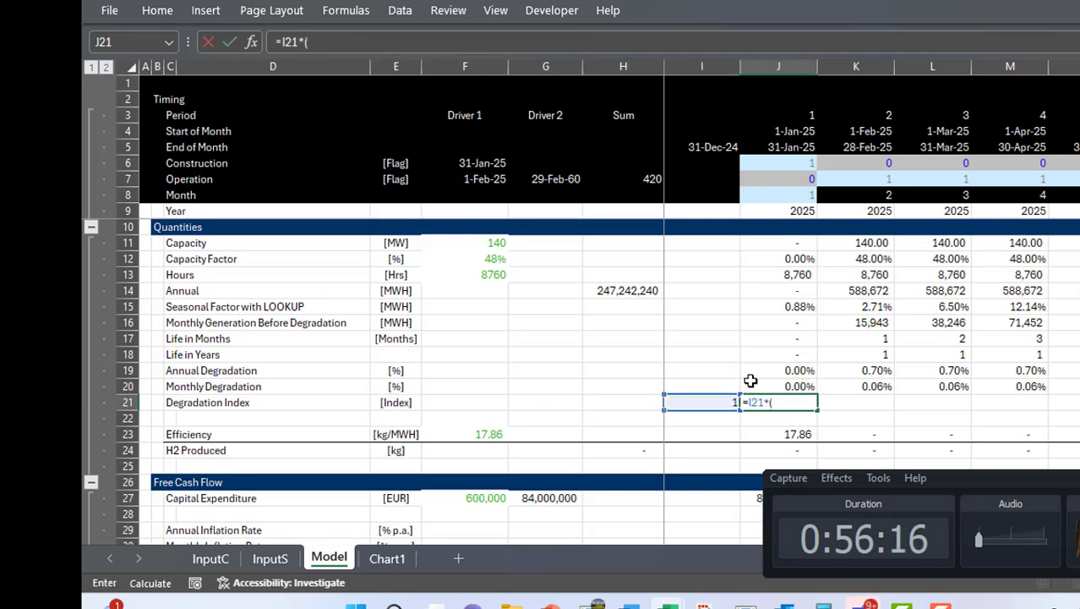
pyautogui.write('(1+')
pyautogui.press('Up')
pyautogui.press('Return')
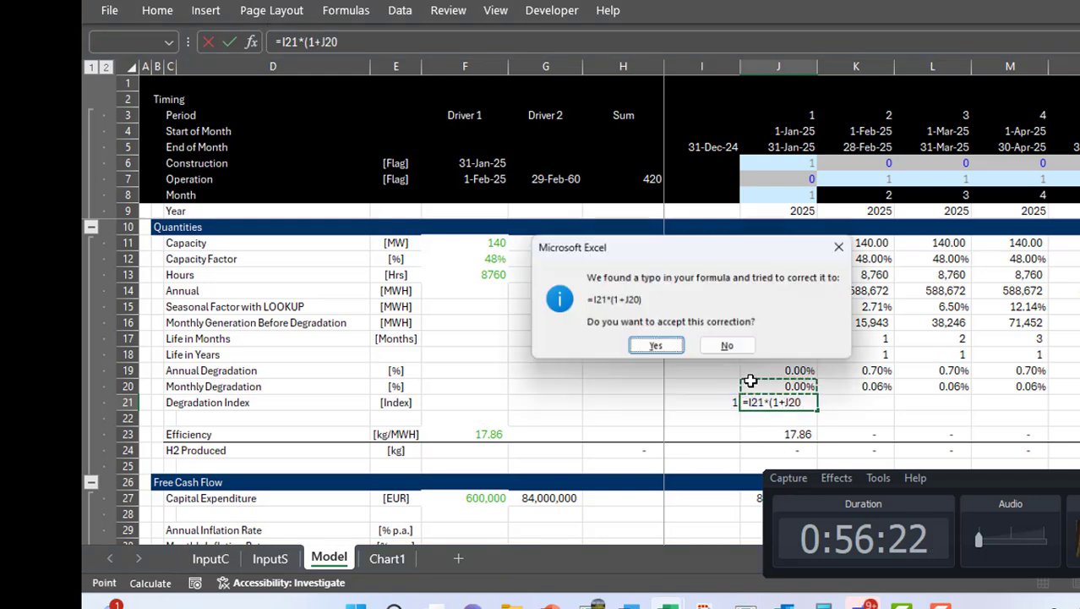
pyautogui.press('Return')
pyautogui.hotkey('ctrl', 'shift', 'Right')
pyautogui.hotkey('ctrl', 'r')
# - Insert a row below Degradation Index and label it "Fuel Required" in C22
pyautogui.press('Down')
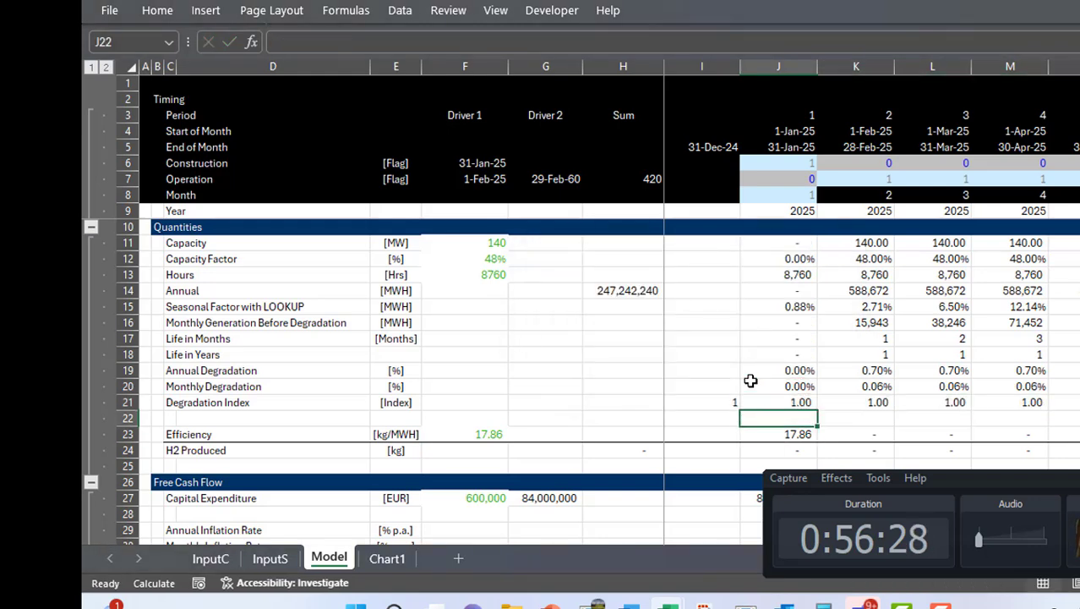
pyautogui.hotkey('shift', 'space')
pyautogui.hotkey('ctrl', 'shift', '+')
pyautogui.press('Left')
pyautogui.press('Left')
pyautogui.press('Left')
pyautogui.press('Left')
pyautogui.press('Left')
pyautogui.press('Left')
pyautogui.press('Left')
pyautogui.write('Ful')
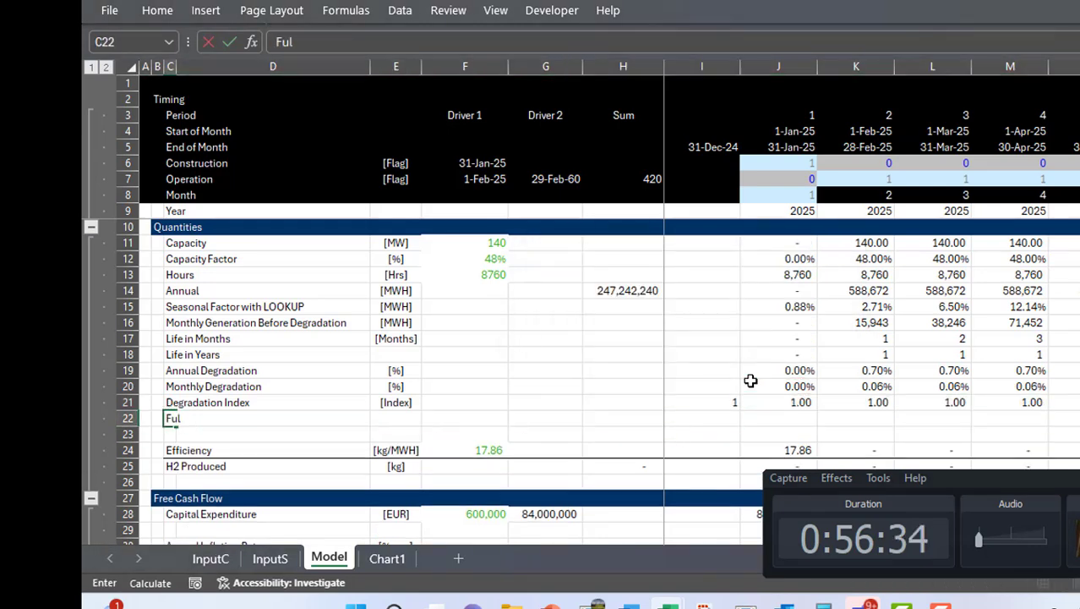
# - Calculate Fuel Required in J22 as Monthly Generation Before Degradation times the Degradation Index and fill it across the monthly columns
pyautogui.press('Right')
pyautogui.press('Right')
pyautogui.press('Right')
pyautogui.press('Right')
pyautogui.press('Right')
pyautogui.press('Right')
pyautogui.press('Right')
pyautogui.write('=')
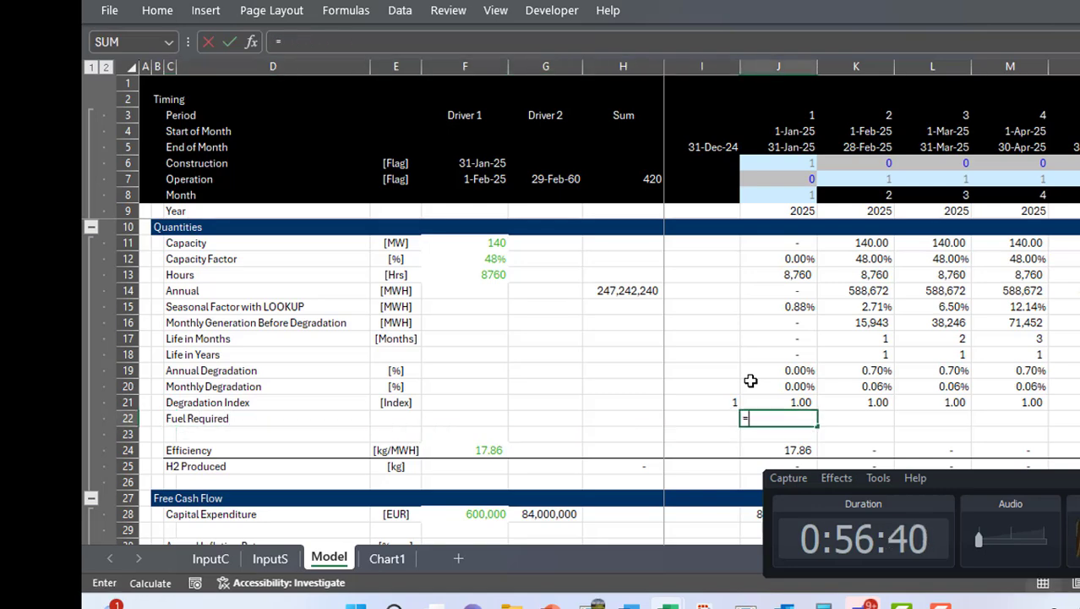
pyautogui.press('Up')
pyautogui.press('Up')
pyautogui.press('Up')
pyautogui.press('Up')
pyautogui.press('Up')
pyautogui.press('Up')
pyautogui.press('Return')
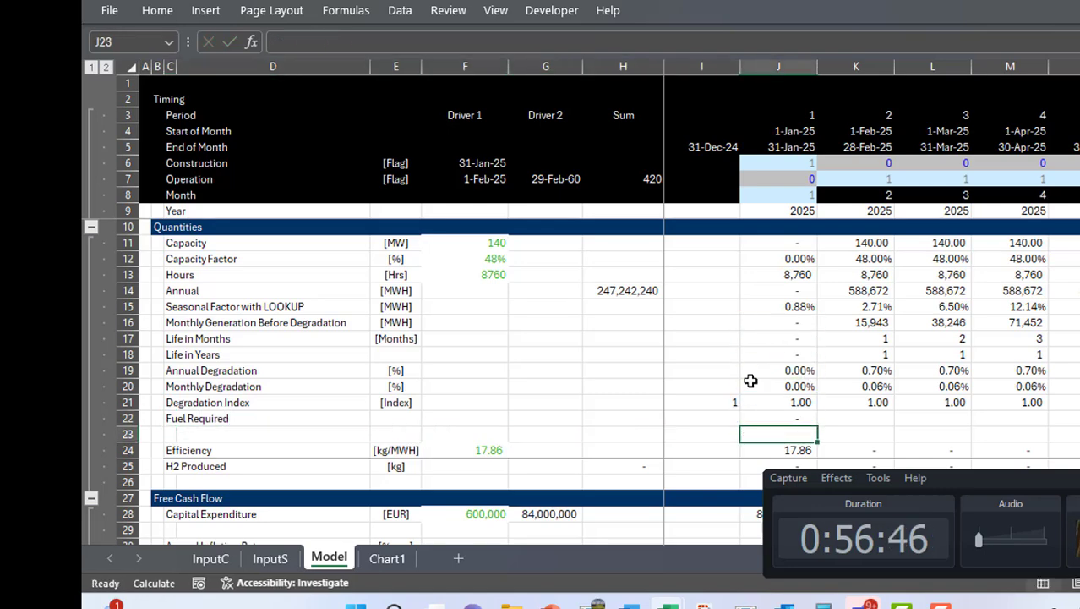
pyautogui.press('Up')
pyautogui.hotkey('ctrl', 'alt', 'r')
pyautogui.press('Down')
pyautogui.press('Down')
pyautogui.press('Up')
pyautogui.press('Up')
pyautogui.hotkey('ctrl', 'shift', 'Right')
# - Change the Electricity Expense formula in J40 to =J39*J22, multiplying the Inflated Electricity Cost by Fuel Required
pyautogui.press('Left')
pyautogui.press('Down')
pyautogui.press('Down')
pyautogui.press('Down')
pyautogui.press('Down')
pyautogui.press('Down')
pyautogui.press('Down')
pyautogui.press('Down')
pyautogui.press('Down')
pyautogui.press('Down')
pyautogui.press('Down')
pyautogui.press('Down')
pyautogui.press('Down')
pyautogui.press('Down')
pyautogui.press('Down')
pyautogui.press('Down')
pyautogui.press('Down')
pyautogui.press('Down')
pyautogui.press('Down')
pyautogui.press('Down')
pyautogui.press('Down')
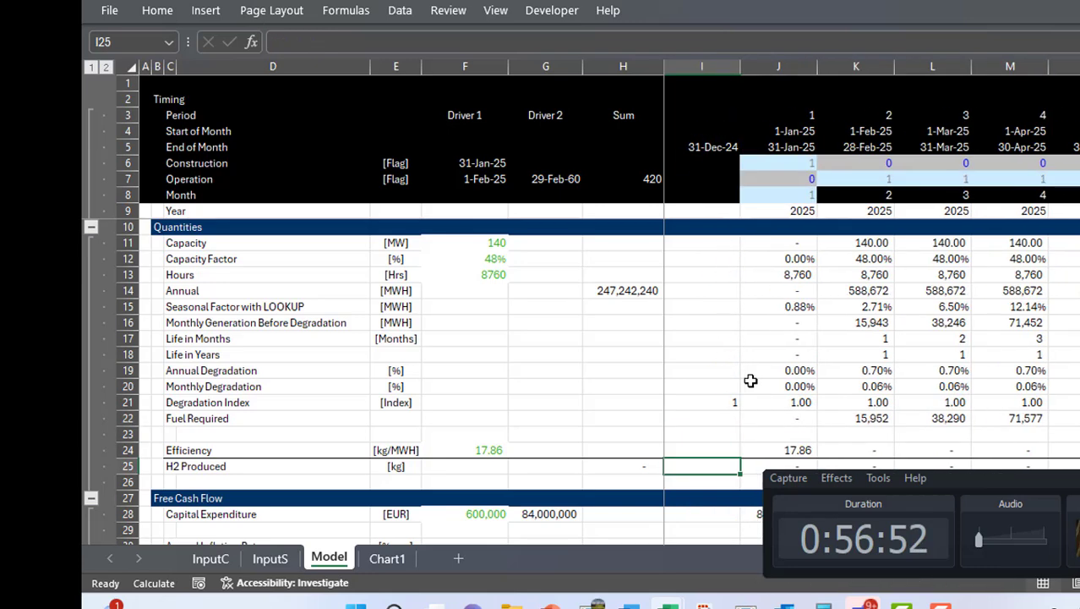
pyautogui.press('Down')
pyautogui.press('Down')
pyautogui.press('Up')
pyautogui.press('Up')
pyautogui.press('Up')
pyautogui.press('Up')
pyautogui.press('Up')
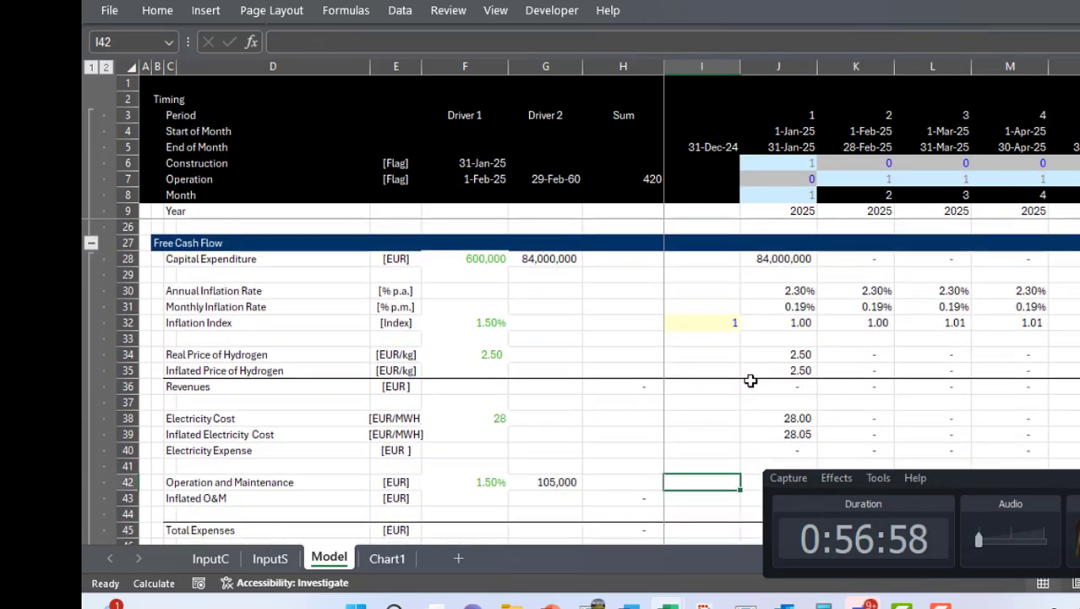
pyautogui.press('Right')
pyautogui.press('F2')
pyautogui.press('BackSpace')
pyautogui.press('BackSpace')
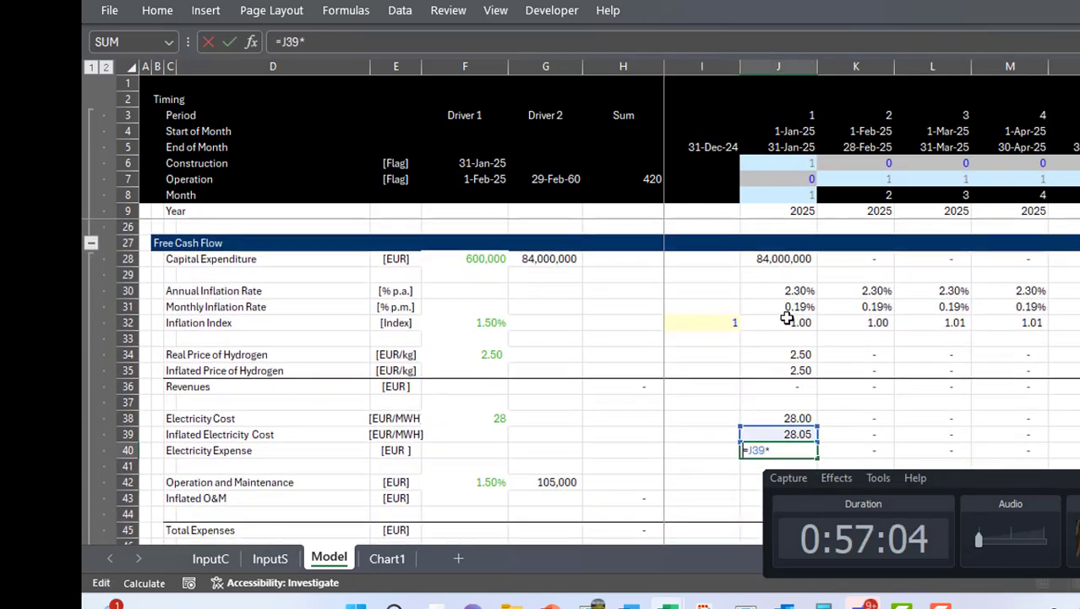
pyautogui.write('J16')
pyautogui.hotkey('ctrl', 'Return')
pyautogui.press('Up')
pyautogui.press('Up')
pyautogui.press('Up')
pyautogui.press('Up')
pyautogui.press('Up')
pyautogui.press('Up')
pyautogui.press('Up')
pyautogui.press('Up')
pyautogui.press('Up')
pyautogui.press('Up')
pyautogui.press('Up')
pyautogui.press('Up')
pyautogui.press('Up')
pyautogui.press('Up')
pyautogui.press('Up')
pyautogui.press('Up')
pyautogui.press('Up')
pyautogui.press('Up')
pyautogui.press('Up')
pyautogui.press('Up')
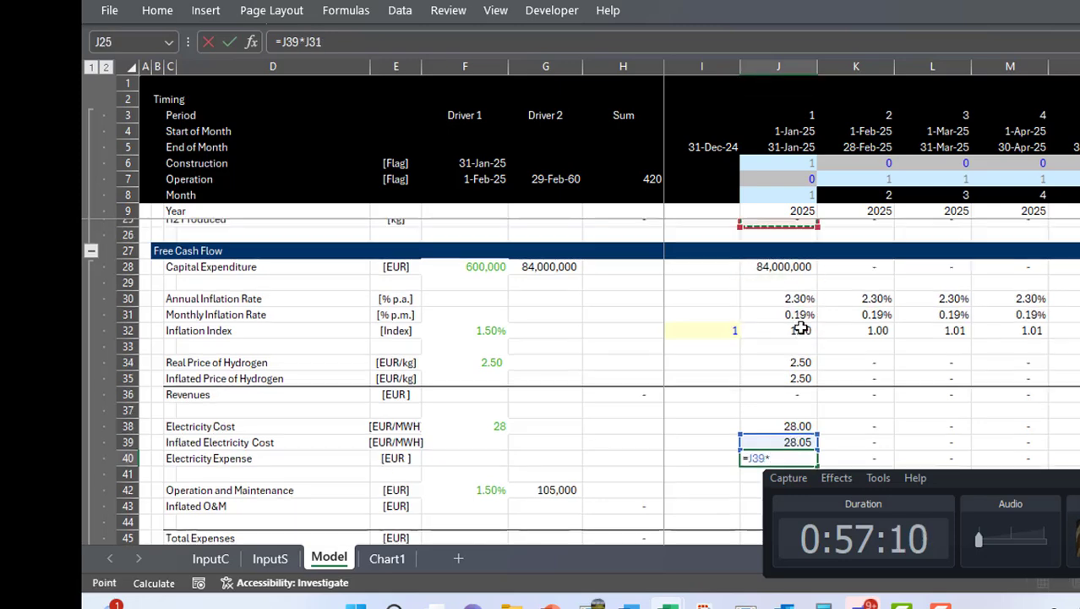
pyautogui.press('Down')
pyautogui.press('Down')
pyautogui.press('Down')
pyautogui.press('Down')
pyautogui.press('Down')
pyautogui.press('Down')
pyautogui.press('Down')
pyautogui.press('Down')
pyautogui.press('Down')
pyautogui.press('Down')
pyautogui.hotkey('ctrl', 'Return')
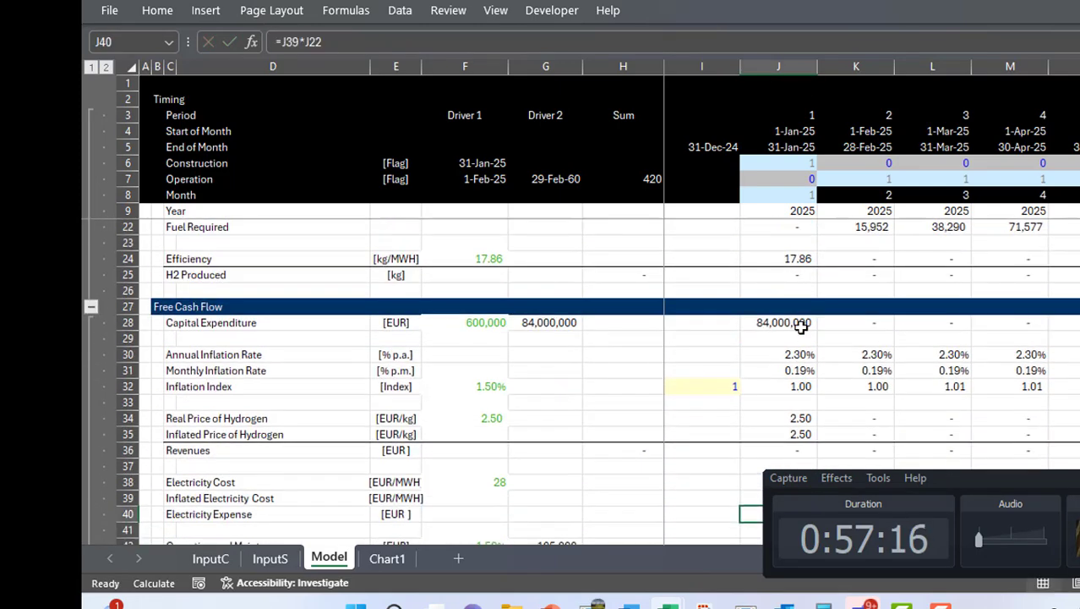
# - Fill the Electricity Expense formula from J40 across the monthly columns and check it along the row
pyautogui.hotkey('ctrl', 'shift', 'Right')
pyautogui.hotkey('ctrl', 'r')
pyautogui.press('Right')
pyautogui.press('Right')
pyautogui.press('Right')
pyautogui.press('Right')
pyautogui.press('Right')
pyautogui.press('Right')
pyautogui.press('Right')
pyautogui.press('Right')
pyautogui.press('Right')
pyautogui.press('Right')
pyautogui.press('Right')
pyautogui.press('Right')
pyautogui.press('Right')
pyautogui.press('Right')
pyautogui.press('Right')
pyautogui.press('Right')
pyautogui.press('Right')
pyautogui.press('Right')
pyautogui.press('Right')
pyautogui.press('Right')
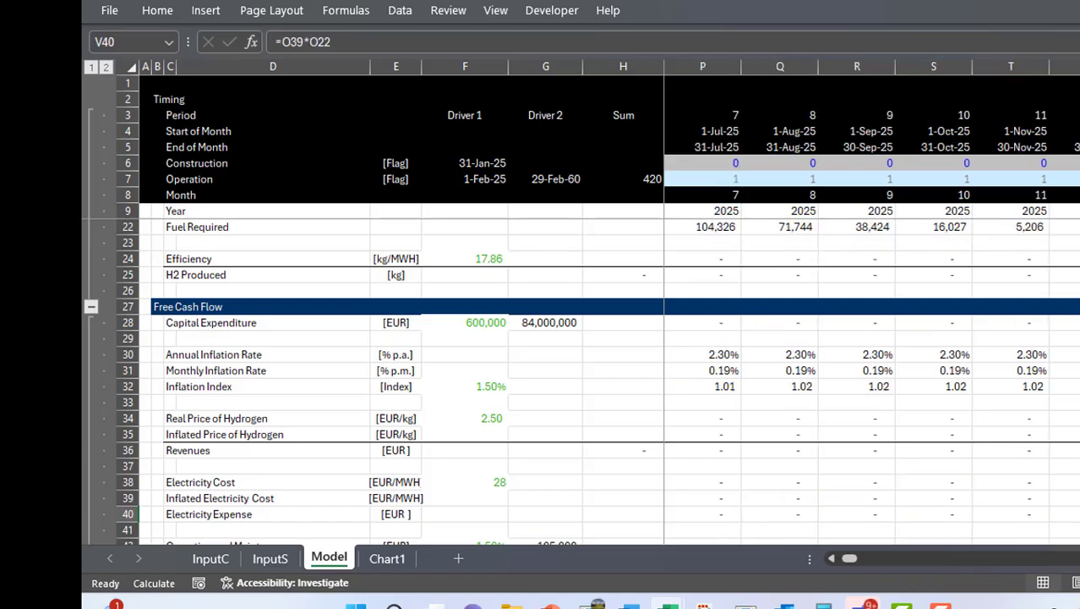
# - Review the recalculated model from Quantities through Free Cash Flow down to the Waterfall and Equity IRR
pyautogui.click(438, 289)
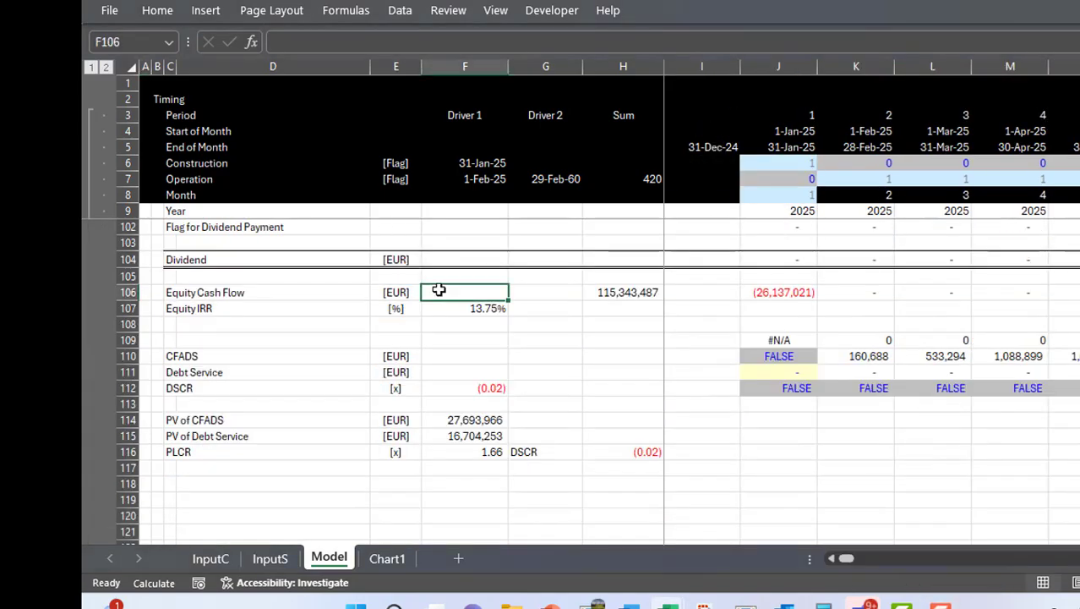
pyautogui.press('Down')
pyautogui.scroll(1, 439, 290)
pyautogui.press('pageup')
pyautogui.press('pageup')
pyautogui.press('pageup')
pyautogui.press('pageup')
pyautogui.press('pageup')
pyautogui.press('pagedown')
pyautogui.press('pagedown')
pyautogui.press('pagedown')
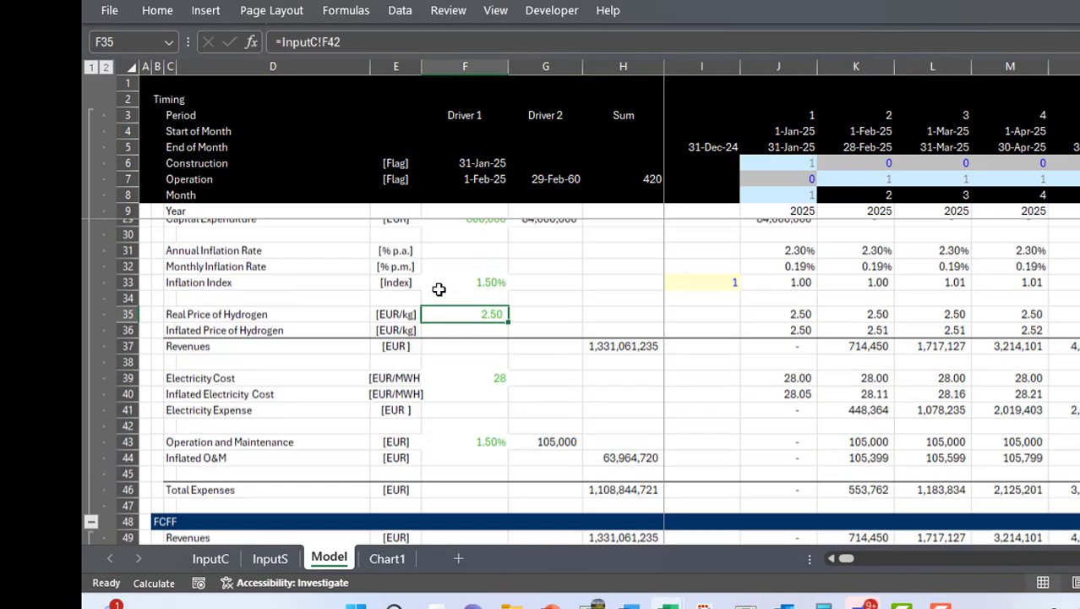
pyautogui.press('pageup')
pyautogui.press('pageup')
pyautogui.press('pageup')
pyautogui.press('pagedown')
pyautogui.press('pagedown')
pyautogui.press('pagedown')
pyautogui.press('pagedown')
pyautogui.press('pagedown')
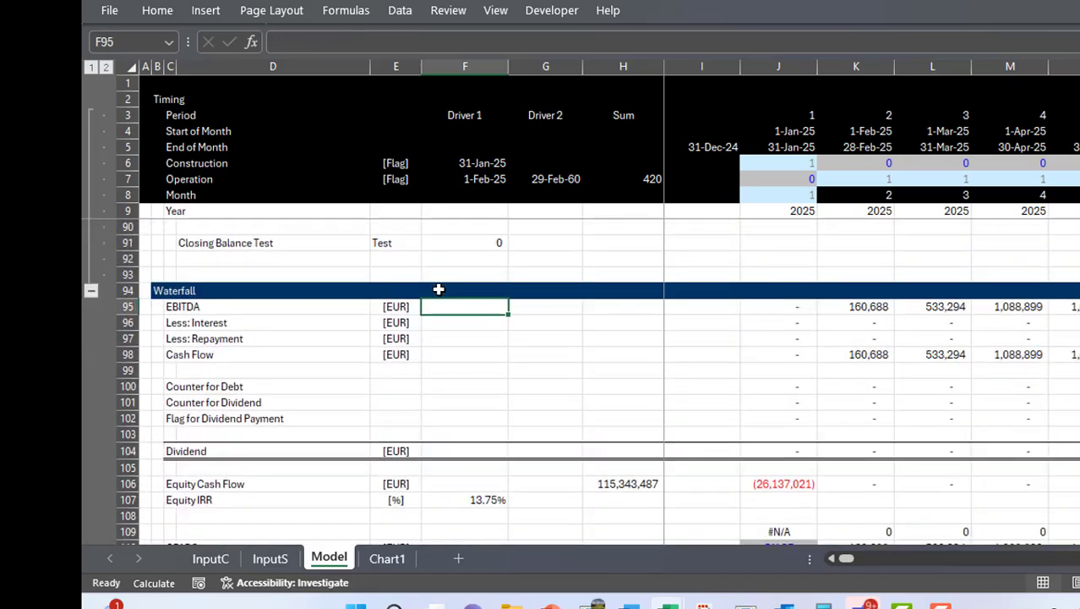
# - Delete the leftover CFADS, Debt Service, DSCR and PLCR rows below Equity IRR, starting at row 109
pyautogui.press('Up')
pyautogui.press('Up')
pyautogui.press('Up')
pyautogui.press('Up')
pyautogui.press('Up')
pyautogui.press('Up')
pyautogui.press('Up')
pyautogui.press('Up')
pyautogui.press('Up')
pyautogui.press('Up')
pyautogui.press('Up')
pyautogui.press('Up')
pyautogui.press('Down')
pyautogui.press('Down')
pyautogui.press('Down')
pyautogui.press('Down')
pyautogui.press('Down')
pyautogui.press('Down')
pyautogui.press('Down')
pyautogui.press('Left')
pyautogui.hotkey('shift', 'space')
pyautogui.hotkey('shift', 'Down')
pyautogui.hotkey('shift', 'Down')
pyautogui.hotkey('shift', 'Down')
pyautogui.hotkey('shift', 'Down')
pyautogui.press('Up')
pyautogui.press('Up')
pyautogui.hotkey('ctrl', 'Left')
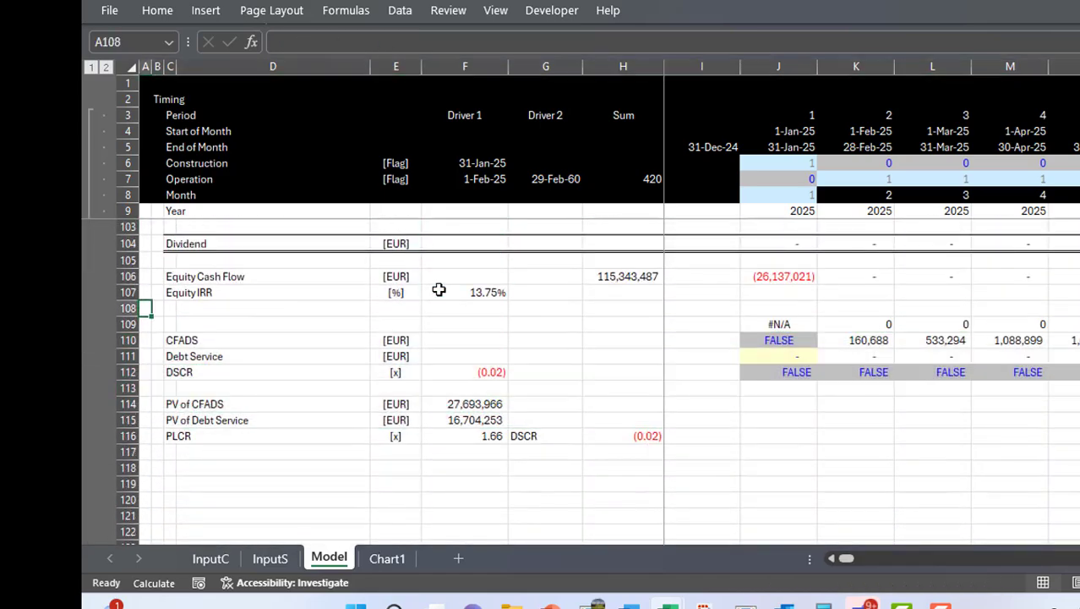
pyautogui.press('Down')
pyautogui.hotkey('shift', 'space')
pyautogui.hotkey('shift', 'Down')
pyautogui.hotkey('shift', 'Down')
pyautogui.hotkey('shift', 'Down')
pyautogui.hotkey('shift', 'Down')
pyautogui.hotkey('shift', 'Down')
pyautogui.hotkey('shift', 'Down')
pyautogui.hotkey('shift', 'Down')
pyautogui.hotkey('shift', 'Down')
pyautogui.hotkey('ctrl', '-')
# - Return to the Quantities section and save the workbook
pyautogui.press('pageup')
pyautogui.press('pageup')
pyautogui.press('pageup')
pyautogui.press('pageup')
pyautogui.press('pageup')
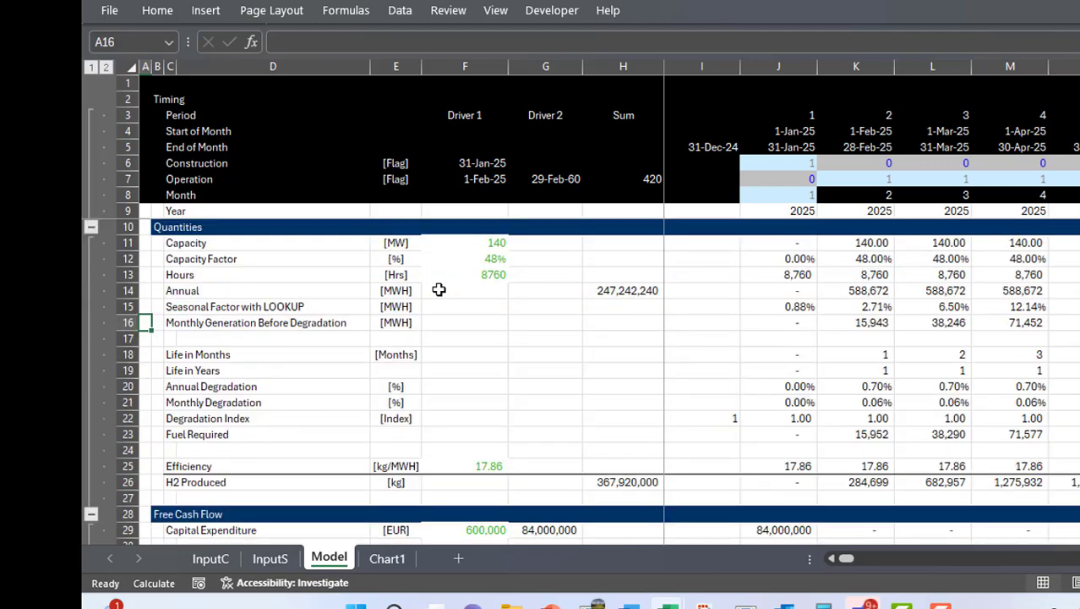
pyautogui.hotkey('ctrl', 's')
pyautogui.press('Return')
pyautogui.press('Right')
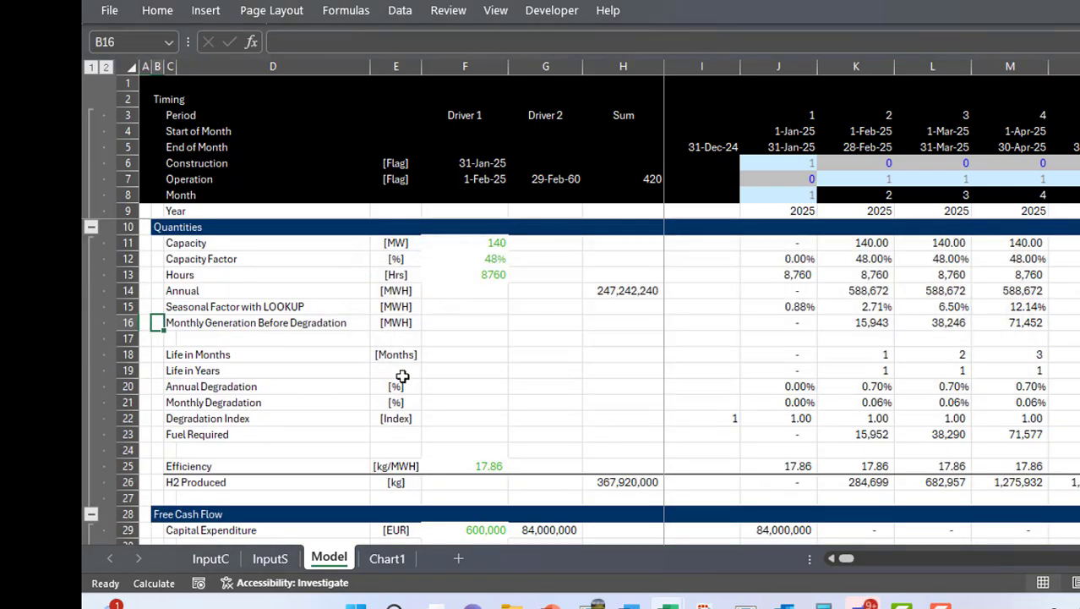
pyautogui.moveTo(434, 387); pyautogui.dragTo(940, 604)
pyautogui.click(940, 606)
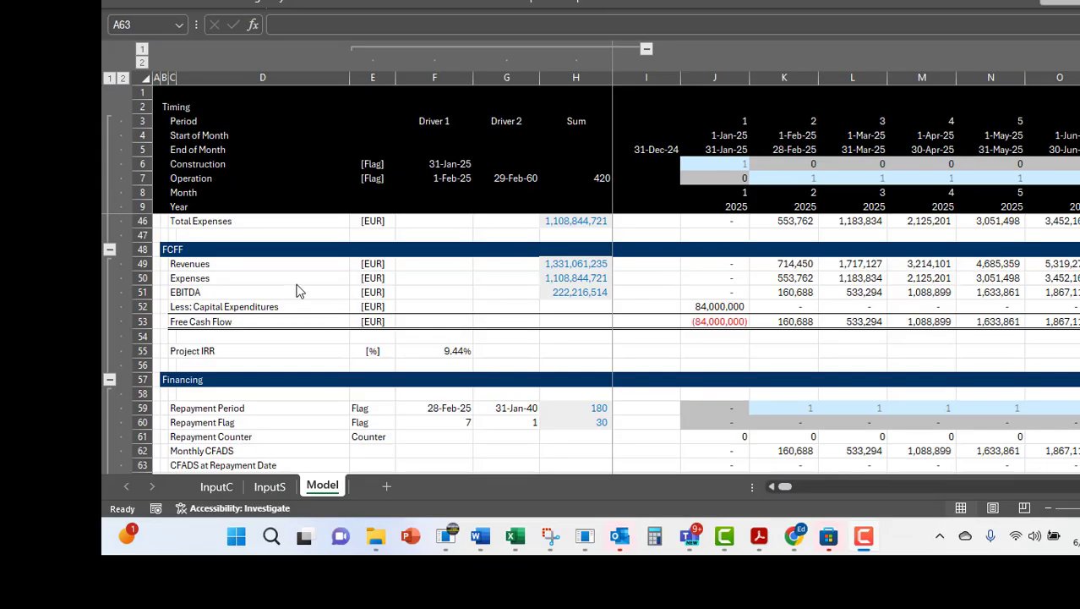
# - Review the Free Cash Flow, Financing and Waterfall sections of the extended model, down to Equity IRR and Financials
pyautogui.press('pageup')
pyautogui.press('pageup')
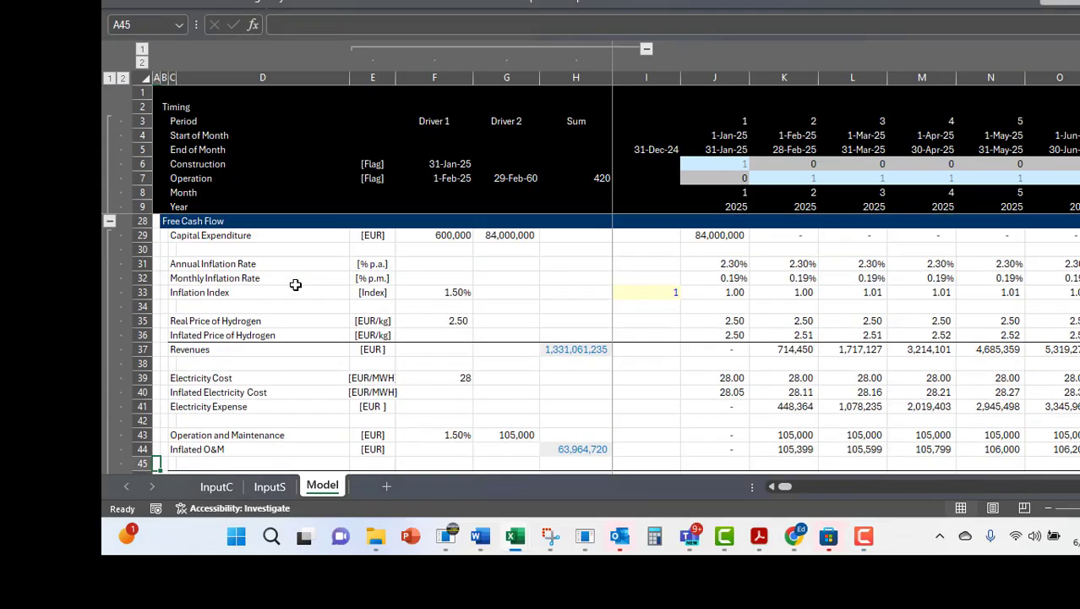
pyautogui.press('pagedown')
pyautogui.press('pagedown')
pyautogui.press('pagedown')
pyautogui.press('pagedown')
pyautogui.press('pagedown')
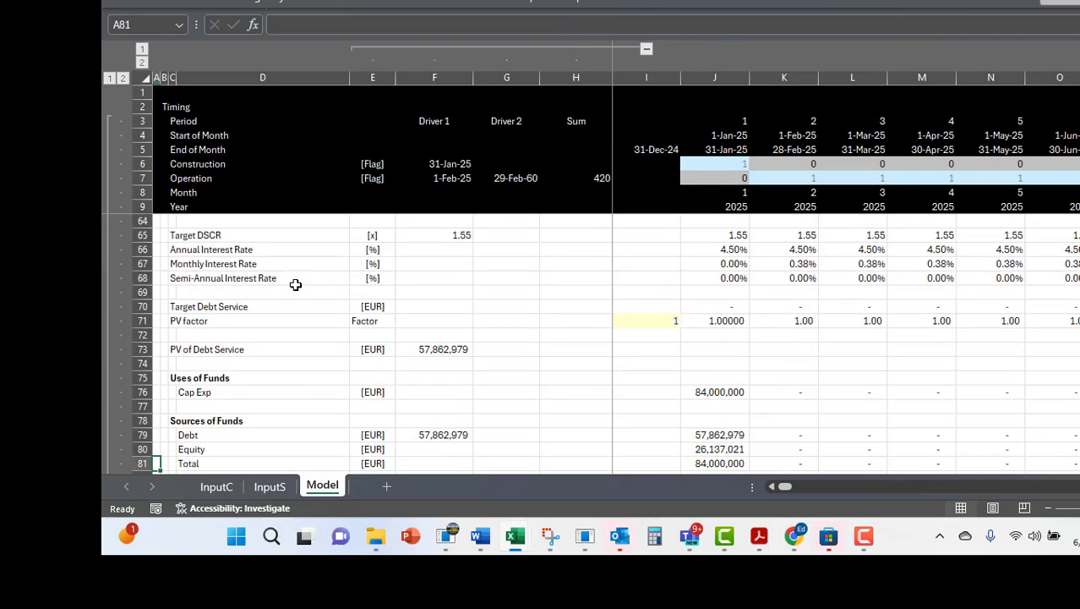
pyautogui.press('Down')
pyautogui.press('Down')
pyautogui.press('Down')
pyautogui.press('Right')
pyautogui.press('Right')
pyautogui.press('Right')
pyautogui.press('Right')
pyautogui.press('Right')
pyautogui.press('Right')
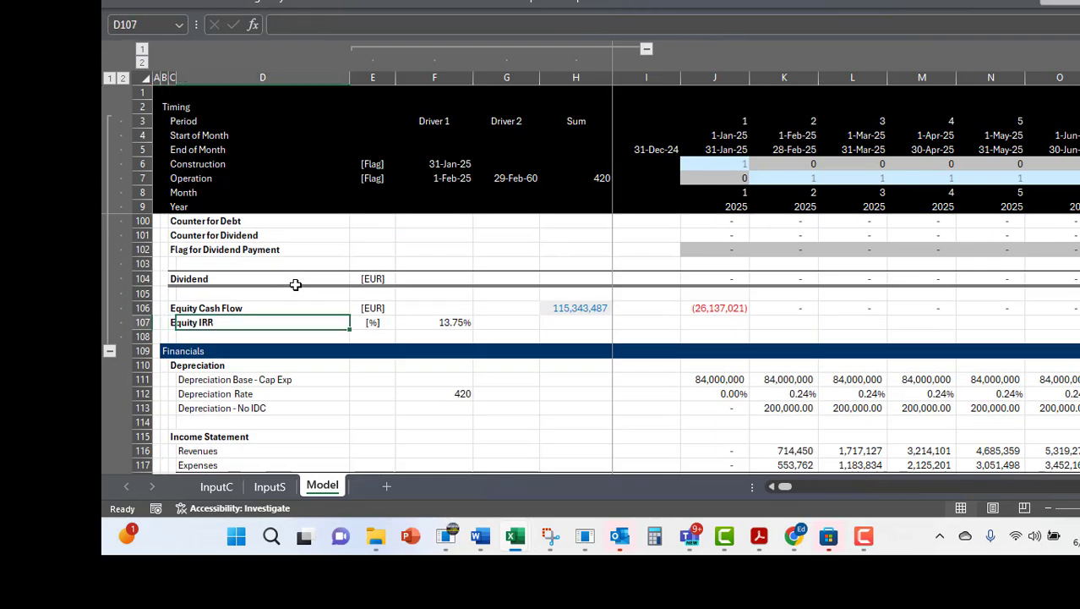
# - Examine the Dividend formula in row 104 across the monthly columns of 2025
pyautogui.press('Up')
pyautogui.press('Up')
pyautogui.press('Up')
pyautogui.press('Right')
pyautogui.press('Right')
pyautogui.press('Right')
pyautogui.press('Right')
pyautogui.press('Right')
pyautogui.press('Right')
pyautogui.press('Right')
pyautogui.press('Right')
pyautogui.press('Right')
pyautogui.press('Right')
pyautogui.press('Right')
pyautogui.press('Right')
pyautogui.press('Right')
pyautogui.press('Right')
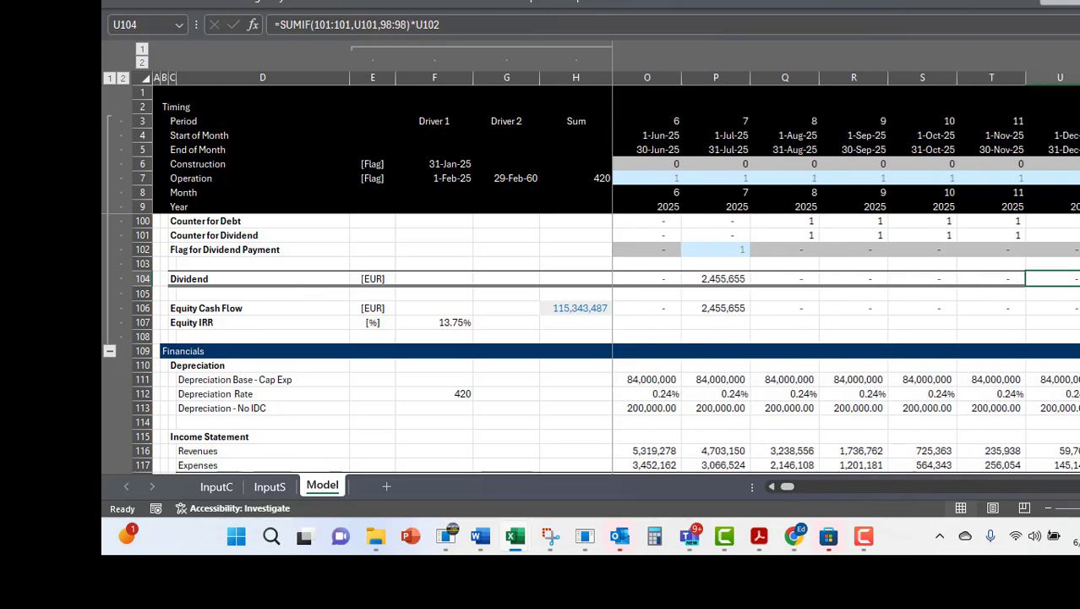
# - Collapse the grouped unit, driver and sum columns E to H and go to Depreciation Base - Cap Exp in J111
pyautogui.press('Home')
pyautogui.press('Down')
pyautogui.press('Down')
pyautogui.press('Down')
pyautogui.click(646, 49)
pyautogui.click(428, 383)
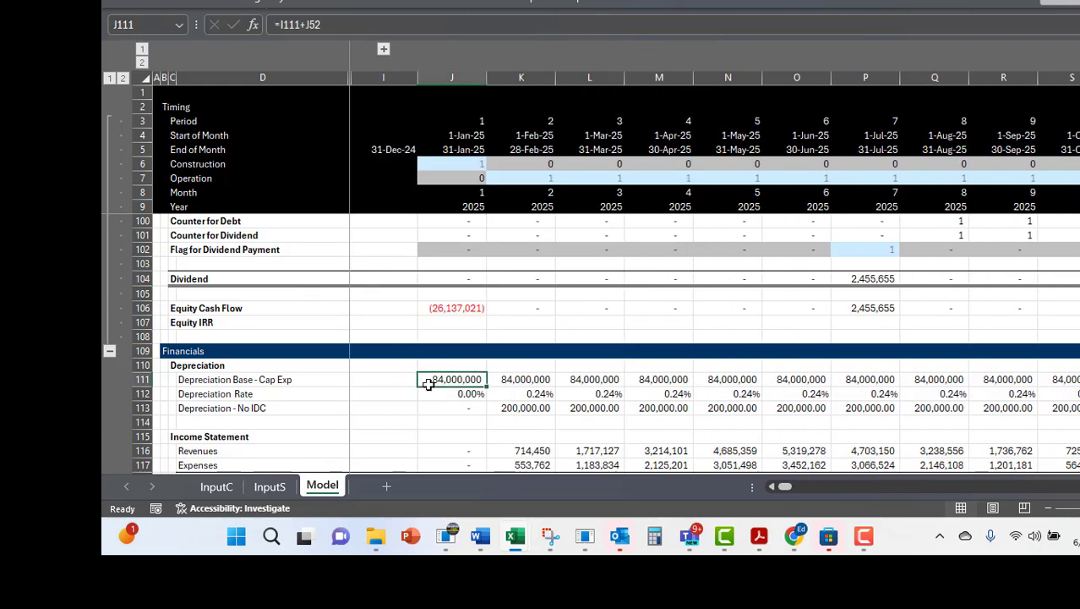
# - Inspect the formulas for Depreciation - No IDC in row 113 and Depreciation Rate in J112
pyautogui.press('Right')
pyautogui.press('Down')
pyautogui.press('Down')
pyautogui.press('Down')
pyautogui.press('Down')
pyautogui.press('Down')
pyautogui.press('Down')
pyautogui.press('Down')
pyautogui.press('Down')
pyautogui.press('Down')
pyautogui.press('Down')
pyautogui.press('F2')
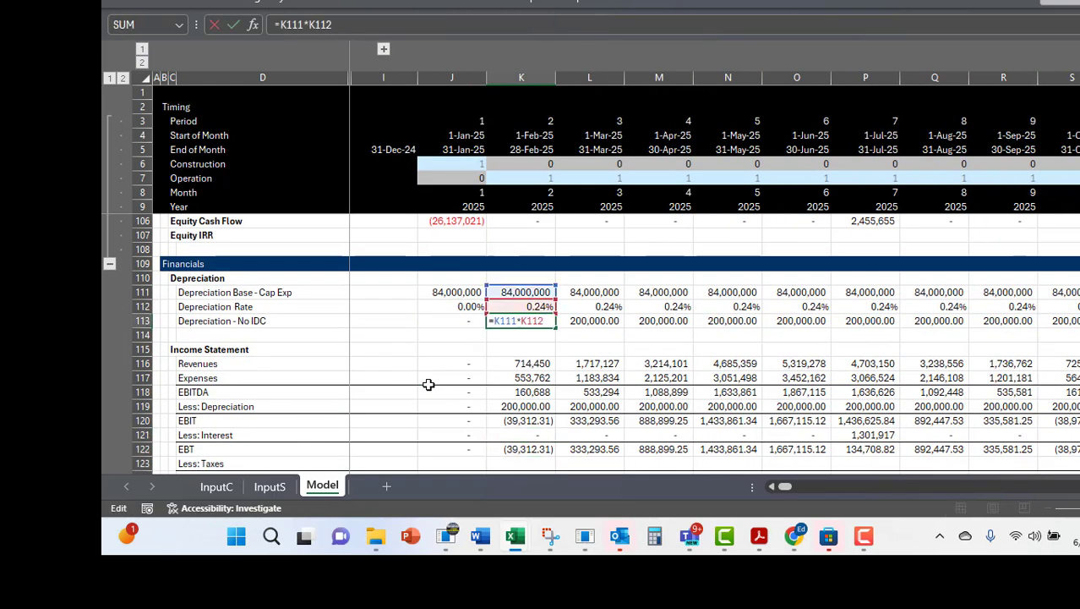
pyautogui.press('Escape')
pyautogui.press('Left')
pyautogui.press('F2')
pyautogui.press('Escape')
pyautogui.press('Up')
pyautogui.press('F2')
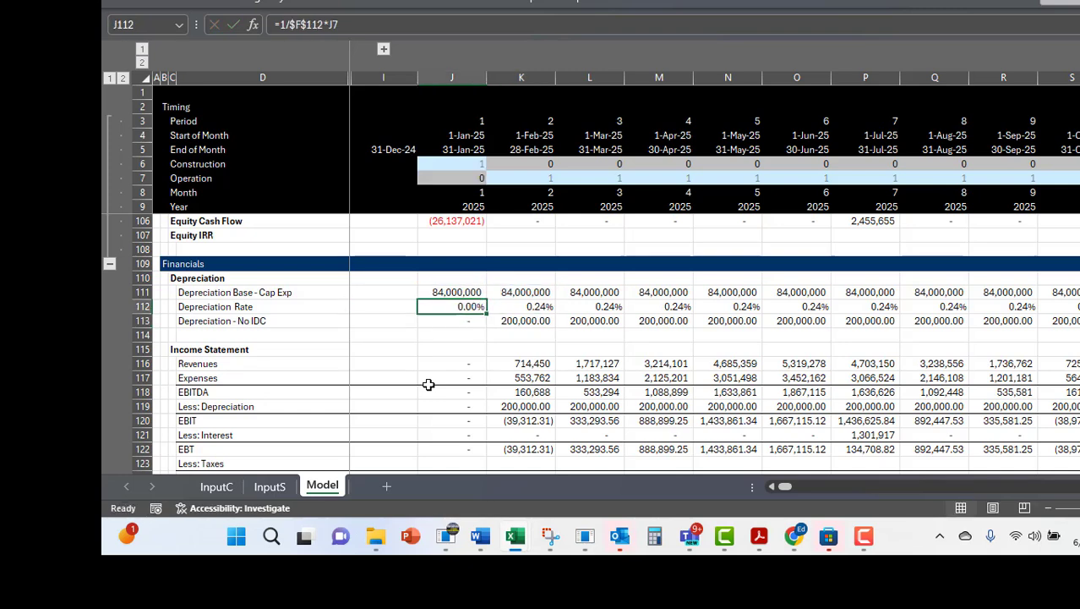
# - Inspect the EBITDA formula in K118 and the Less: Depreciation formula in K119 of the Income Statement
pyautogui.press('Down')
pyautogui.press('Down')
pyautogui.press('Down')
pyautogui.press('Down')
pyautogui.press('Right')
pyautogui.press('Down')
pyautogui.press('Down')
pyautogui.press('F2')
pyautogui.press('Escape')
pyautogui.press('Down')
pyautogui.press('F2')
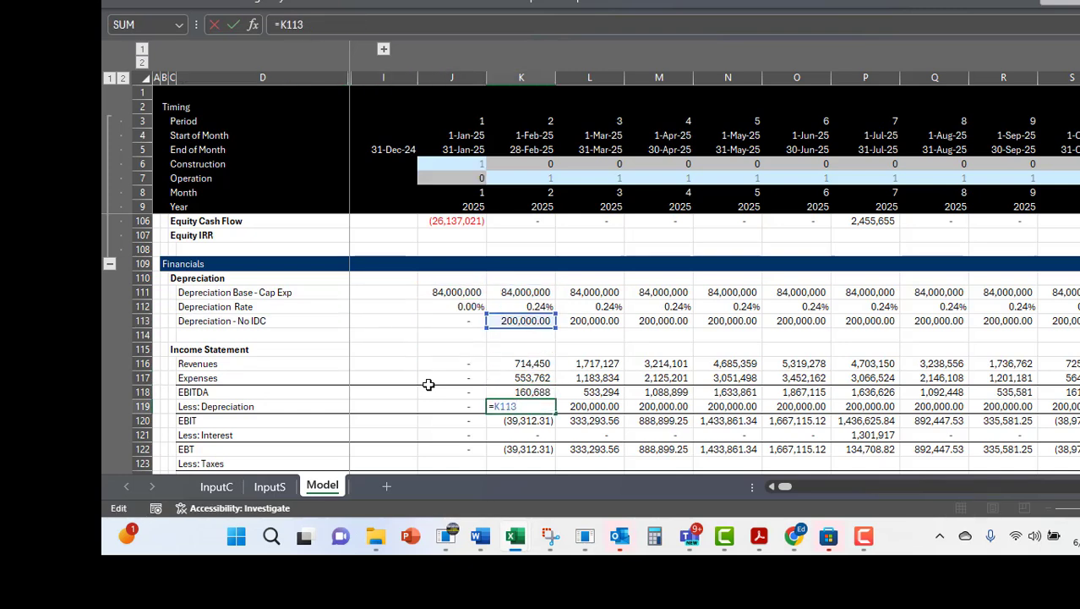
pyautogui.press('Escape')
# - Format the Less: Depreciation row 119 without decimals across all monthly columns starting from J119
pyautogui.press('Left')
pyautogui.hotkey('ctrl', 'shift', 'Right')
pyautogui.hotkey('ctrl', 'r')
pyautogui.press('Down')
pyautogui.press('Right')
pyautogui.press('Left')
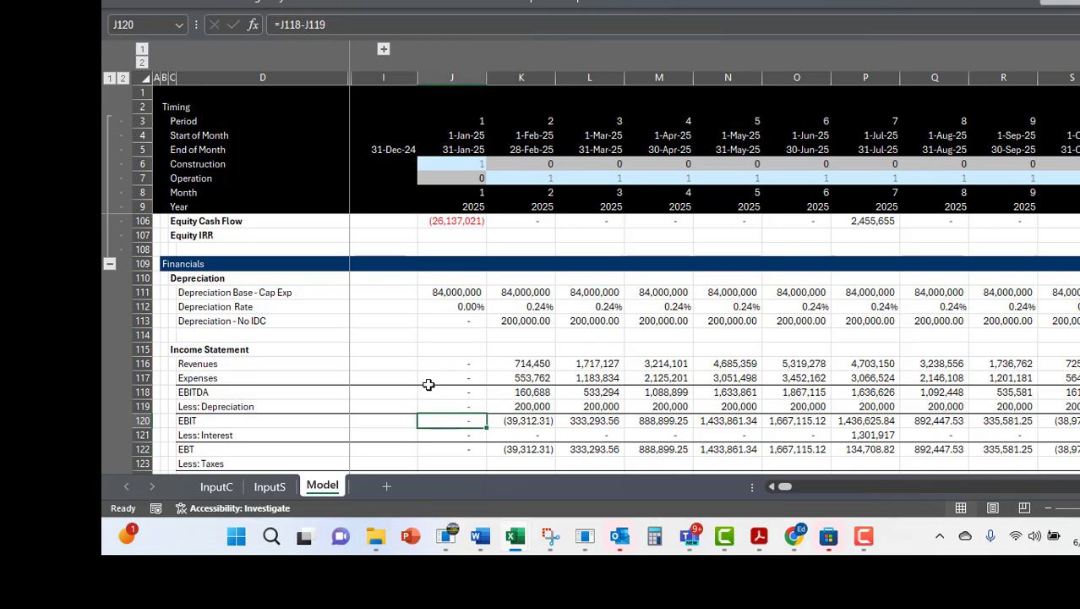
# - Format the EBIT through Earnings rows 120 to 124 without decimals and with red bracketed negatives across all months
pyautogui.hotkey('shift', 'Down')
pyautogui.hotkey('shift', 'Down')
pyautogui.hotkey('shift', 'Down')
pyautogui.hotkey('shift', 'Down')
pyautogui.hotkey('ctrl', 'shift', 'Right')
pyautogui.hotkey('ctrl', 'r')
pyautogui.press('Left')
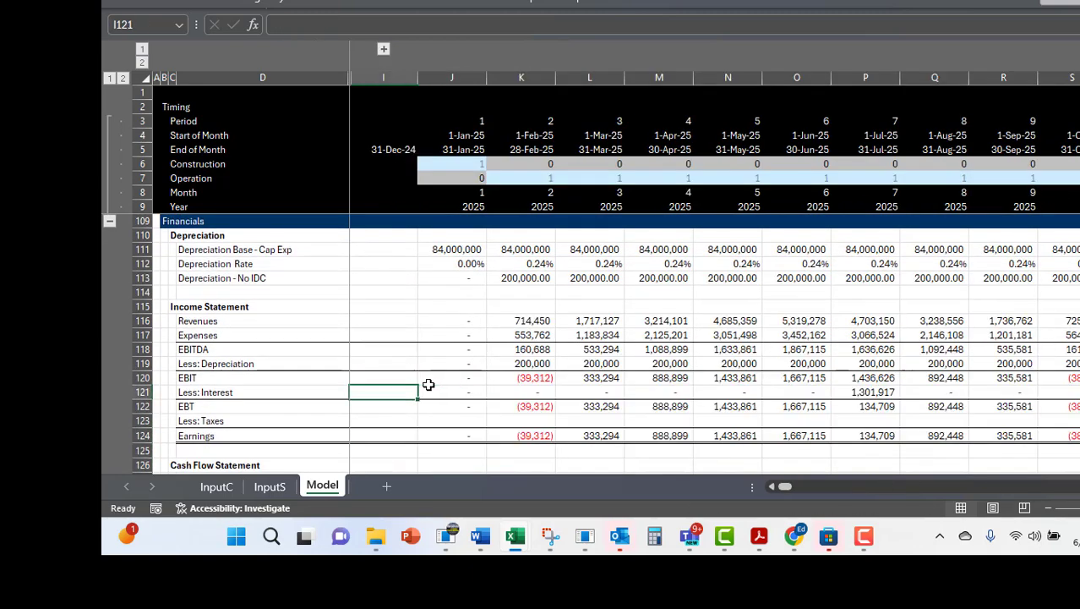
# - Review the Income Statement lines down to Earnings across the monthly columns of 2025 and into 2026
pyautogui.press('Down')
pyautogui.press('Down')
pyautogui.press('Down')
pyautogui.press('Down')
pyautogui.press('Down')
pyautogui.press('Right')
pyautogui.press('Right')
pyautogui.press('Right')
pyautogui.press('Right')
pyautogui.press('Right')
pyautogui.press('Right')
pyautogui.press('Right')
pyautogui.press('Right')
pyautogui.press('Right')
pyautogui.press('Right')
pyautogui.press('Right')
pyautogui.press('Right')
pyautogui.press('Right')
pyautogui.press('Right')
pyautogui.press('Right')
pyautogui.press('Right')
pyautogui.press('Right')
pyautogui.press('Right')
pyautogui.press('Right')
pyautogui.press('Right')
pyautogui.press('Left')
pyautogui.press('Left')
pyautogui.press('Left')
pyautogui.press('Left')
pyautogui.press('Left')
pyautogui.press('Left')
pyautogui.press('Left')
pyautogui.press('Left')
pyautogui.press('Left')
pyautogui.press('Left')
pyautogui.press('Left')
pyautogui.press('Left')
pyautogui.press('Left')
pyautogui.press('Left')
pyautogui.press('Left')
pyautogui.press('Left')
pyautogui.press('Left')
pyautogui.press('Left')
pyautogui.press('Left')
pyautogui.press('Left')
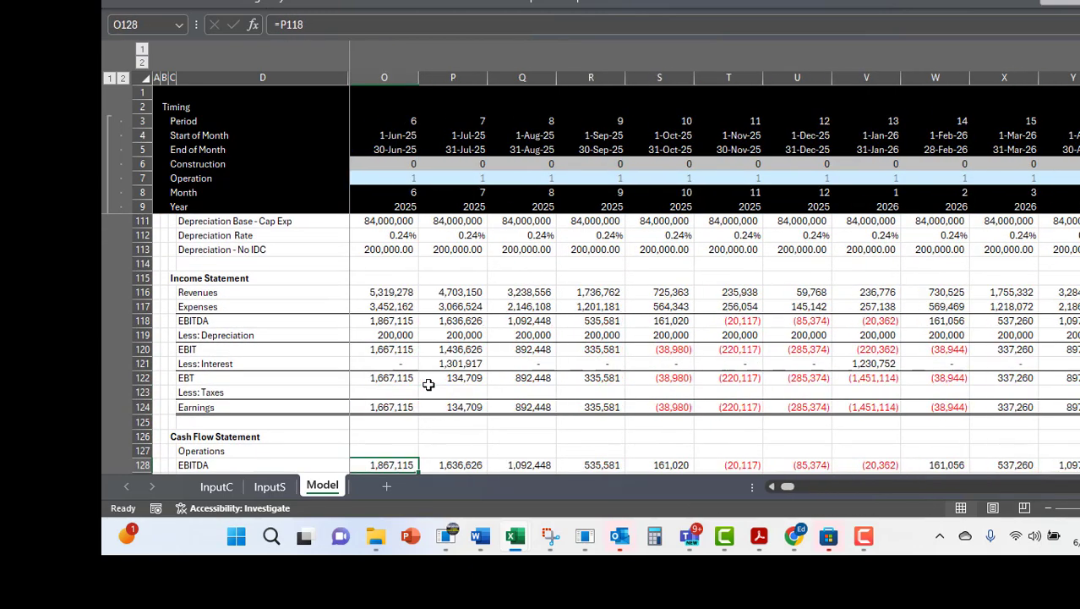
# - Look through the Cash Flow Statement's Operations, Investing and Financing sections below the Income Statement
pyautogui.press('Down')
pyautogui.press('Down')
pyautogui.press('Down')
pyautogui.press('Down')
pyautogui.press('Down')
pyautogui.press('Down')
pyautogui.press('Down')
pyautogui.press('Down')
pyautogui.press('Down')
pyautogui.press('Down')
pyautogui.press('Down')
pyautogui.scroll(-1, 428, 384)
pyautogui.press('Up')
pyautogui.press('Up')
pyautogui.press('Up')
pyautogui.press('Up')
pyautogui.press('Up')
pyautogui.press('Up')
pyautogui.press('Up')
pyautogui.press('Up')
pyautogui.press('Up')
pyautogui.press('Up')
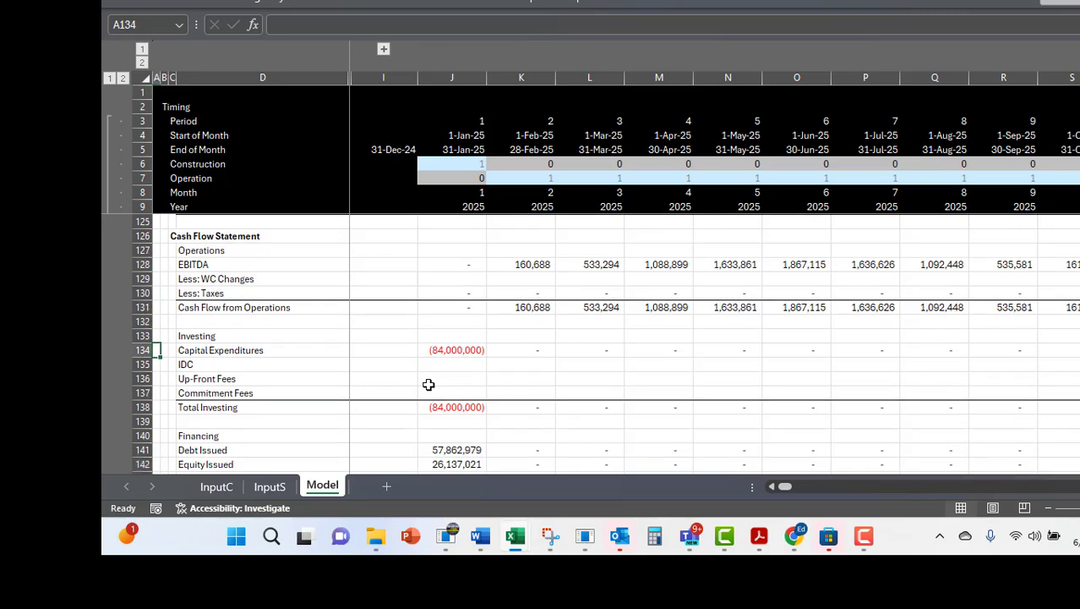
# - Examine the operating cash flow formulas in column K, from EBITDA in K128 to Cash Flow from Operations in K131, against the Income Statement
pyautogui.press('Right')
pyautogui.press('Right')
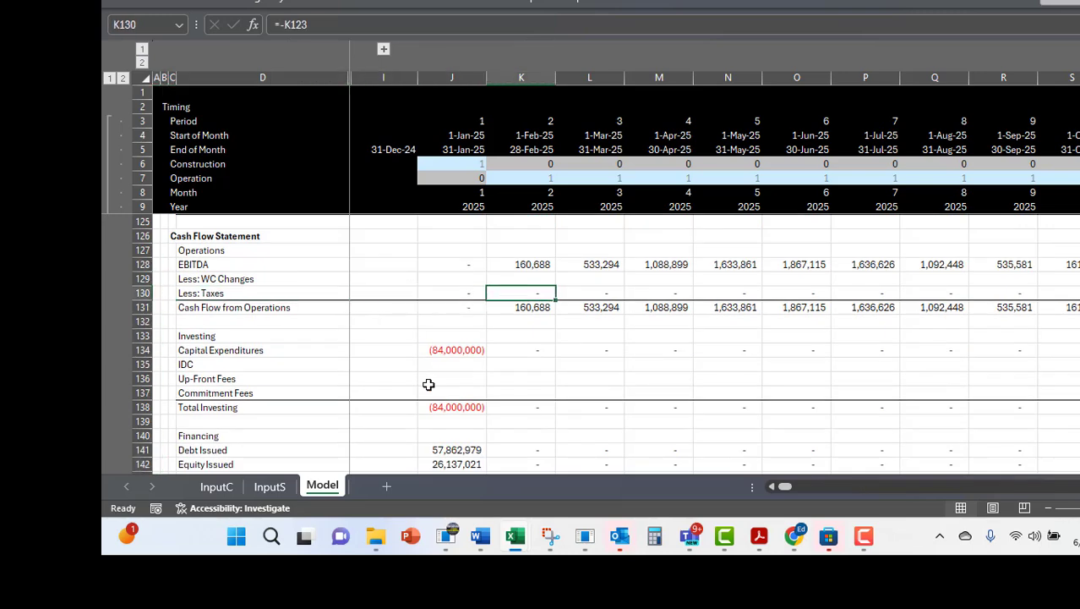
pyautogui.press('Up')
pyautogui.press('Up')
pyautogui.press('Up')
pyautogui.press('Down')
pyautogui.press('Down')
pyautogui.press('Down')
pyautogui.press('Down')
pyautogui.press('Down')
pyautogui.press('Down')
pyautogui.press('Down')
pyautogui.press('Down')
pyautogui.press('Down')
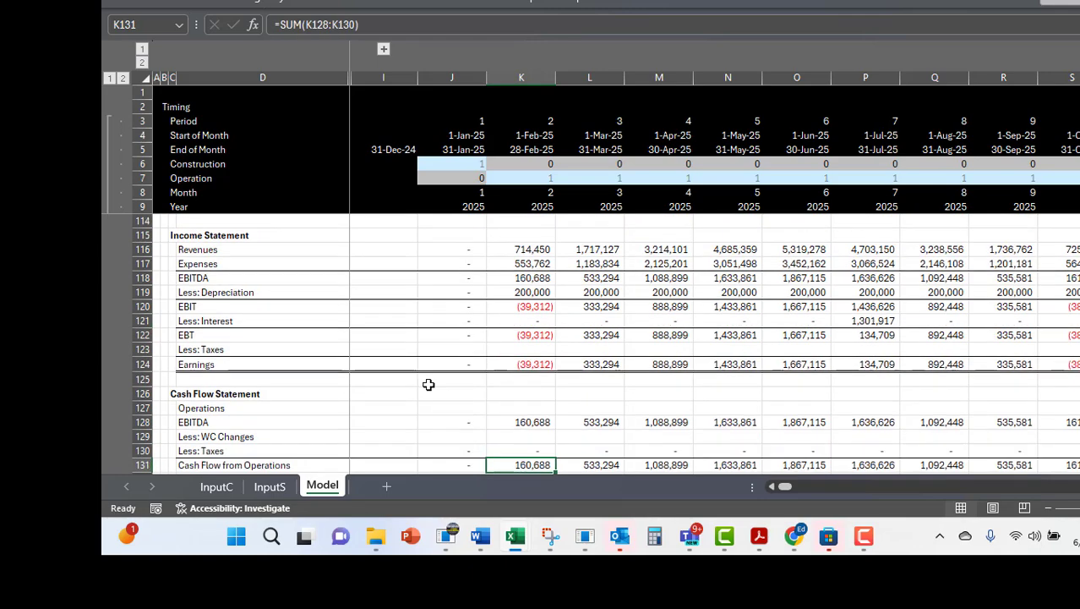
# - Check the Investing and Financing formulas in column K, from Capital Expenditures down to Equity Issued in K142
pyautogui.press('Up')
pyautogui.press('Down')
pyautogui.press('Down')
pyautogui.press('Down')
pyautogui.press('Down')
pyautogui.press('Down')
pyautogui.press('Down')
pyautogui.press('Down')
pyautogui.press('Down')
pyautogui.press('Down')
pyautogui.press('Down')
pyautogui.press('Down')
pyautogui.press('Down')
pyautogui.press('Down')
pyautogui.press('Down')
pyautogui.press('Down')
pyautogui.press('Down')
pyautogui.press('Down')
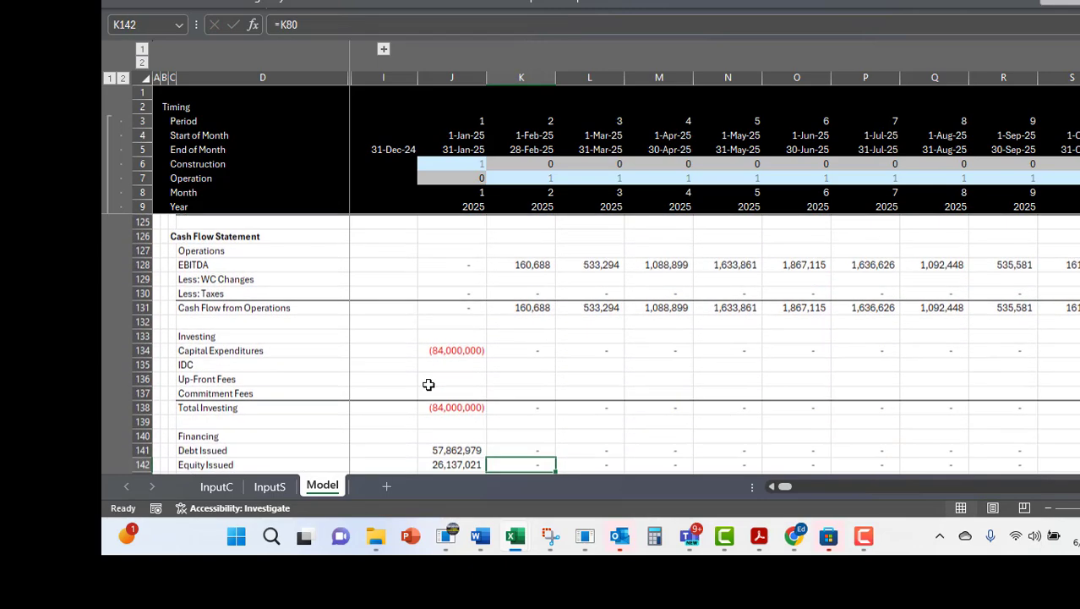
# - Examine the Financing lines, from Debt Issued to Total Financing in row 146, across the monthly columns through 2026
pyautogui.press('Up')
pyautogui.press('Right')
pyautogui.press('Right')
pyautogui.press('Right')
pyautogui.press('Right')
pyautogui.press('Right')
pyautogui.press('Right')
pyautogui.press('Right')
pyautogui.press('Right')
pyautogui.press('Right')
pyautogui.press('Right')
pyautogui.press('Right')
pyautogui.press('Right')
pyautogui.press('Right')
pyautogui.press('Right')
pyautogui.press('Right')
pyautogui.press('Right')
pyautogui.press('Right')
pyautogui.press('Right')
pyautogui.press('Right')
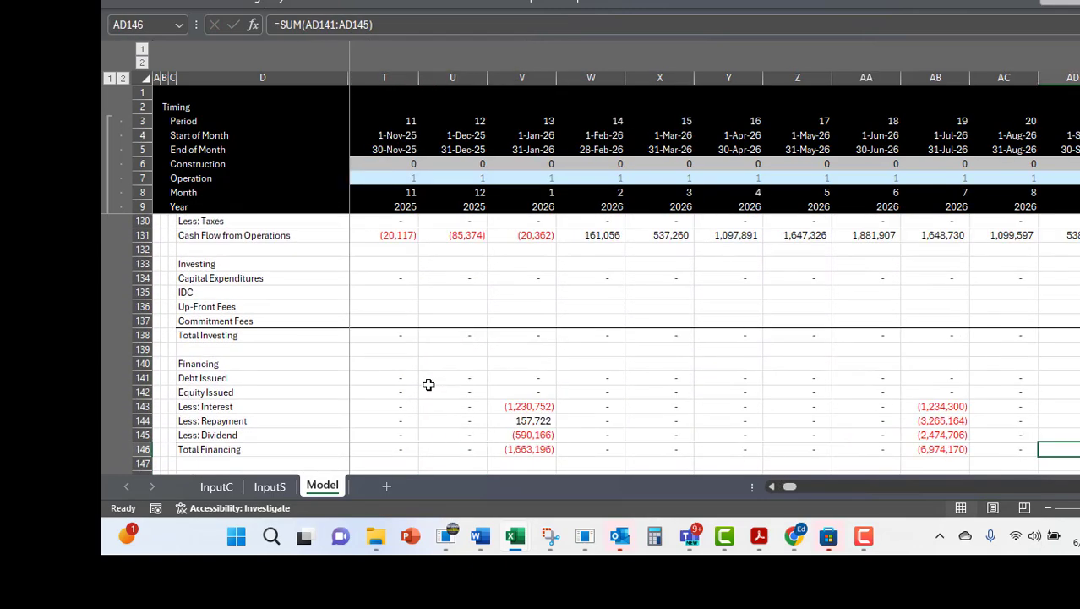
# - Review the Total Financing row of the Cash Flow Statement across further monthly columns and back to September 2025
pyautogui.press('Right')
pyautogui.press('Right')
pyautogui.press('Right')
pyautogui.press('Right')
pyautogui.press('Right')
pyautogui.press('Right')
pyautogui.press('Right')
pyautogui.press('Right')
pyautogui.press('Right')
pyautogui.press('Right')
pyautogui.press('Right')
pyautogui.press('Right')
pyautogui.press('Right')
pyautogui.press('Right')
pyautogui.press('Right')
pyautogui.press('Right')
pyautogui.press('Right')
pyautogui.press('Right')
pyautogui.press('Right')
pyautogui.press('Right')
pyautogui.press('Left')
pyautogui.press('Left')
pyautogui.press('Left')
pyautogui.press('Left')
pyautogui.press('Left')
pyautogui.press('Left')
pyautogui.press('Left')
pyautogui.press('Left')
pyautogui.press('Left')
pyautogui.press('Left')
pyautogui.press('Left')
pyautogui.press('Left')
pyautogui.press('Left')
pyautogui.press('Left')
pyautogui.press('Left')
pyautogui.press('Left')
pyautogui.press('Left')
pyautogui.press('Left')
pyautogui.press('Left')
pyautogui.press('Left')
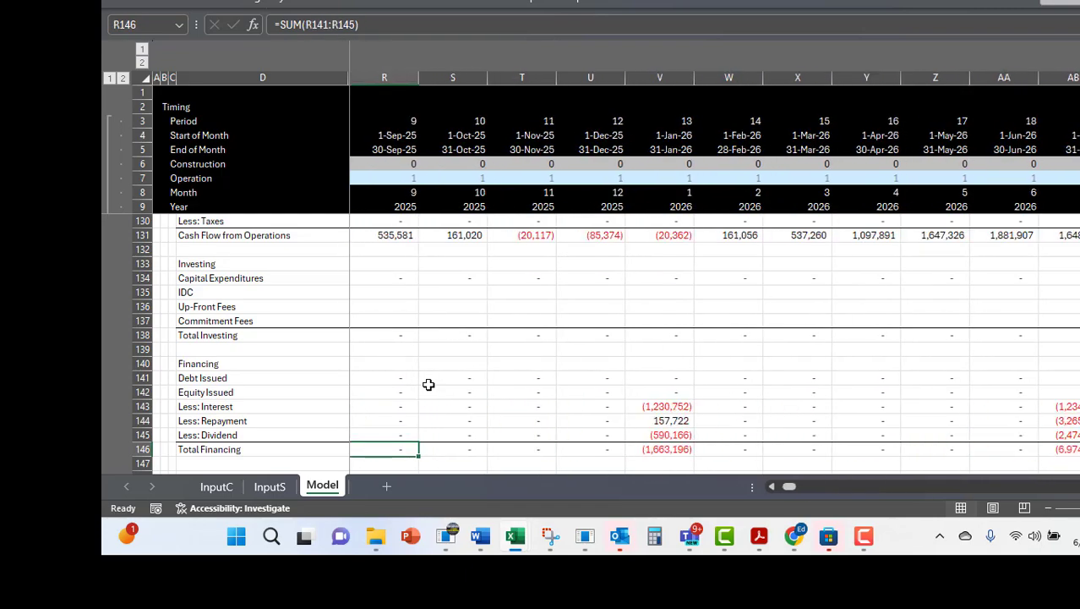
# - Examine the Balance Sheet from Cash Balance down to Add: Paid In Capital across the monthly columns of 2025 and 2026
pyautogui.press('Down')
pyautogui.press('Down')
pyautogui.press('Down')
pyautogui.press('Down')
pyautogui.press('Down')
pyautogui.press('Down')
pyautogui.press('Down')
pyautogui.press('Down')
pyautogui.press('Down')
pyautogui.press('Down')
pyautogui.press('Down')
pyautogui.press('Down')
pyautogui.press('Down')
pyautogui.press('Down')
pyautogui.press('Down')
pyautogui.press('Down')
pyautogui.press('Down')
pyautogui.press('Down')
pyautogui.press('Down')
pyautogui.press('Down')
pyautogui.press('Down')
pyautogui.press('Down')
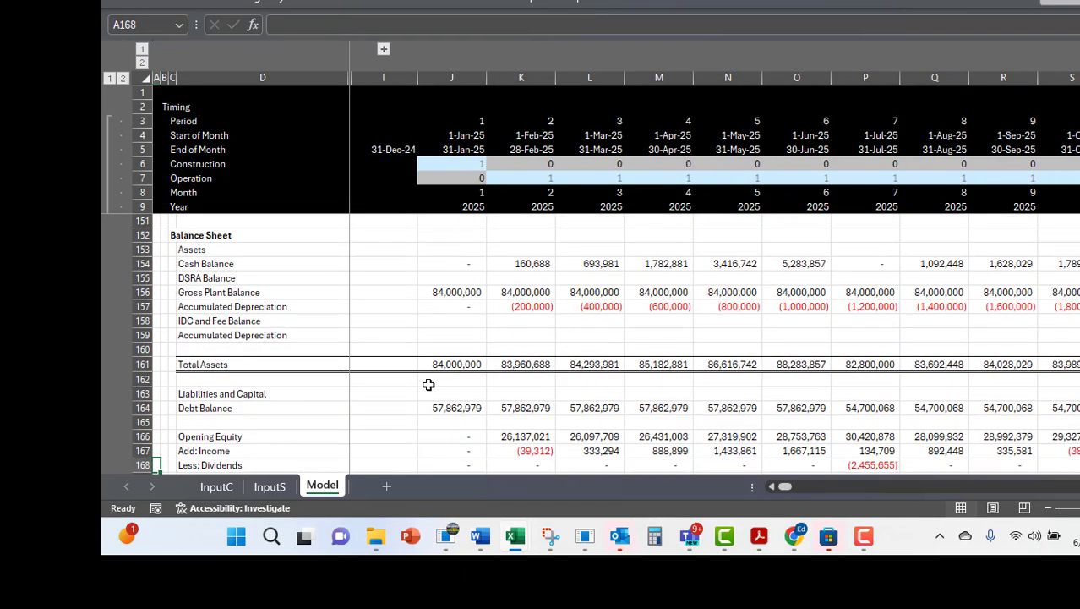
pyautogui.press('Right')
pyautogui.press('Right')
pyautogui.press('Right')
pyautogui.press('Right')
pyautogui.press('Right')
pyautogui.press('Right')
pyautogui.press('Right')
pyautogui.press('Right')
pyautogui.press('Right')
pyautogui.press('Right')
pyautogui.press('Right')
pyautogui.press('Right')
pyautogui.press('Right')
pyautogui.press('Right')
pyautogui.press('Right')
pyautogui.press('Right')
pyautogui.press('Right')
pyautogui.press('Right')
pyautogui.press('Right')
pyautogui.press('Right')
pyautogui.press('Left')
pyautogui.press('Left')
pyautogui.press('Left')
pyautogui.press('Left')
pyautogui.press('Left')
pyautogui.press('Left')
pyautogui.press('Left')
pyautogui.press('Left')
pyautogui.press('Left')
pyautogui.press('Left')
pyautogui.press('Left')
pyautogui.press('Left')
pyautogui.press('Left')
pyautogui.press('Left')
pyautogui.press('Left')
pyautogui.press('Left')
pyautogui.press('Left')
pyautogui.press('Left')
pyautogui.press('Left')
pyautogui.press('Left')
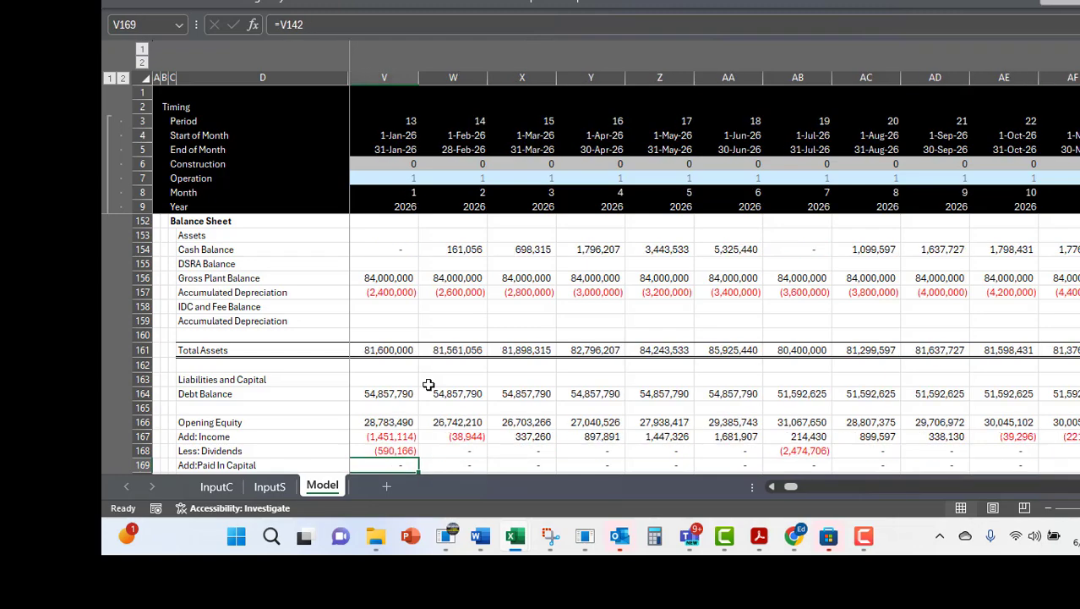
# - Check the closing equity, Total Liabilities and Equity, and Difference rows, along with the Paid In Capital formula in J169
pyautogui.press('Down')
pyautogui.press('Down')
pyautogui.press('Down')
pyautogui.press('Down')
pyautogui.press('Down')
pyautogui.press('Down')
pyautogui.press('Down')
pyautogui.press('Up')
pyautogui.press('Up')
pyautogui.press('Up')
pyautogui.press('Up')
pyautogui.press('Right')
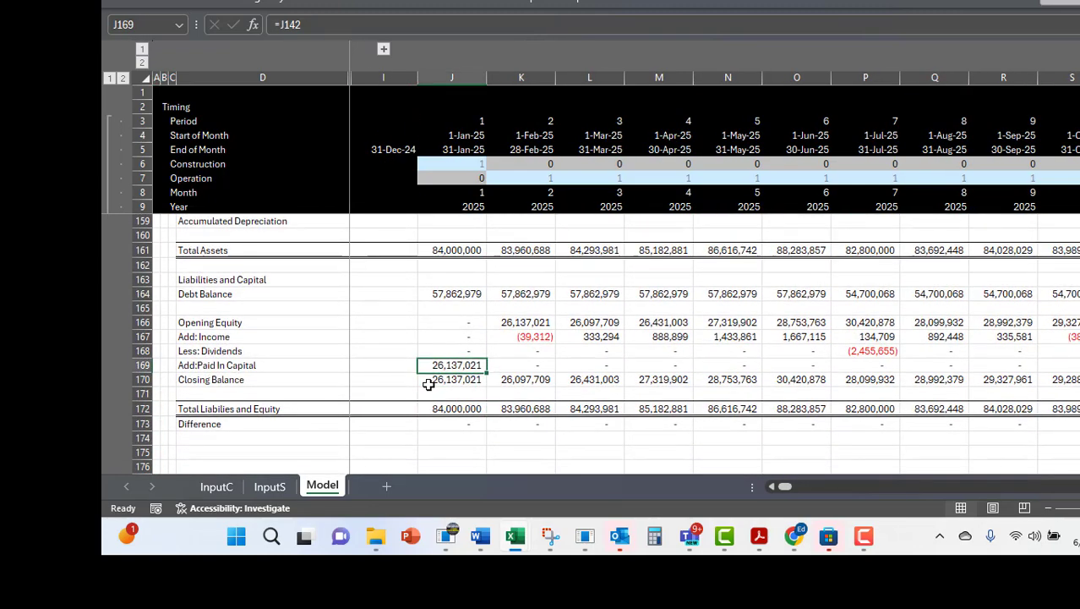
pyautogui.press('Return')
# - Inspect the Add: Cash Flow formulas in J149 and K149 against the operating, investing and financing totals
pyautogui.press('Up')
pyautogui.press('Up')
pyautogui.press('Up')
pyautogui.press('Up')
pyautogui.press('Up')
pyautogui.press('Up')
pyautogui.press('Up')
pyautogui.press('Up')
pyautogui.press('Up')
pyautogui.press('Up')
pyautogui.press('Up')
pyautogui.press('Up')
pyautogui.press('Up')
pyautogui.press('Up')
pyautogui.press('Up')
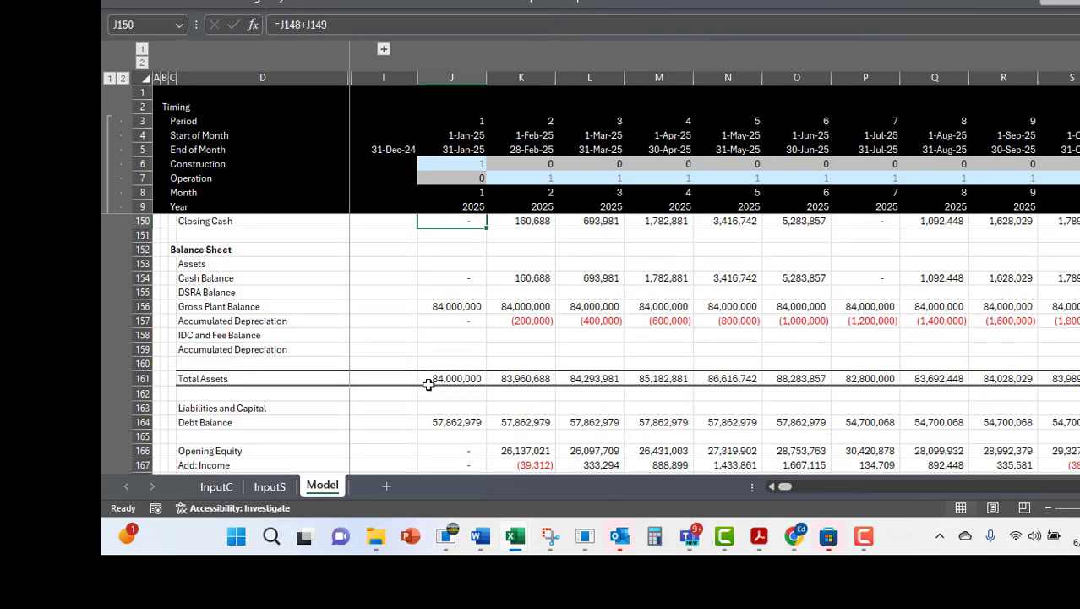
pyautogui.press('Up')
pyautogui.press('F2')
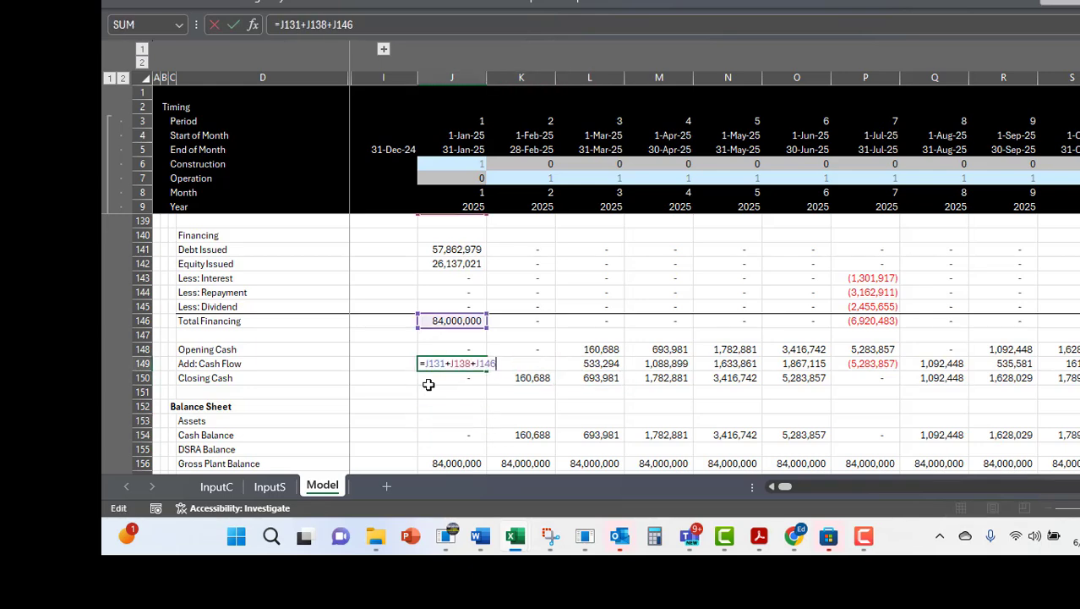
pyautogui.press('Right')
pyautogui.press('F2')
pyautogui.press('Return')
# - Review the Cash Flow Statement upward in column K, from Closing Cash through the Financing lines to the Investing fees
pyautogui.press('Up')
pyautogui.press('Up')
pyautogui.press('Up')
pyautogui.press('Up')
pyautogui.press('Up')
pyautogui.press('Up')
pyautogui.press('Up')
pyautogui.press('Up')
pyautogui.press('Up')
pyautogui.press('Up')
pyautogui.press('Up')
pyautogui.press('Up')
pyautogui.press('Up')
pyautogui.press('Up')
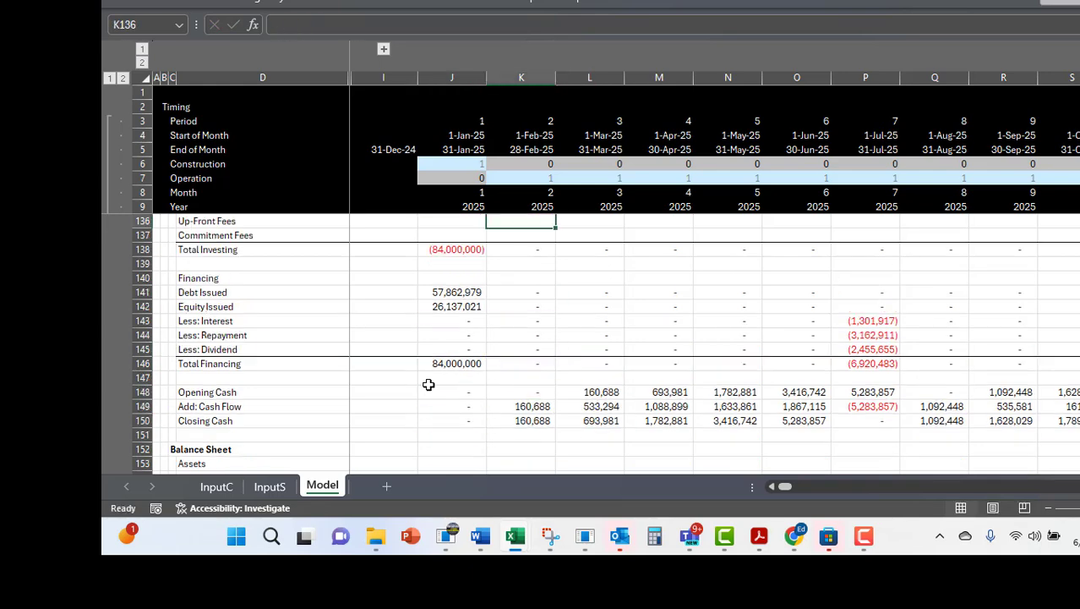
# - Review the Cash Flow Statement upward in column K, from Up-Front Fees through Capital Expenditures to the Cash Flow from Operations formula
pyautogui.press('Up')
pyautogui.press('Up')
pyautogui.press('Up')
pyautogui.press('Up')
pyautogui.press('Up')
pyautogui.press('Up')
pyautogui.press('Up')
pyautogui.press('Up')
pyautogui.press('Up')
pyautogui.press('Up')
pyautogui.press('Up')
pyautogui.press('Up')
pyautogui.press('Up')
pyautogui.press('Up')
pyautogui.press('Up')
pyautogui.press('Up')
pyautogui.press('Up')
pyautogui.press('Up')
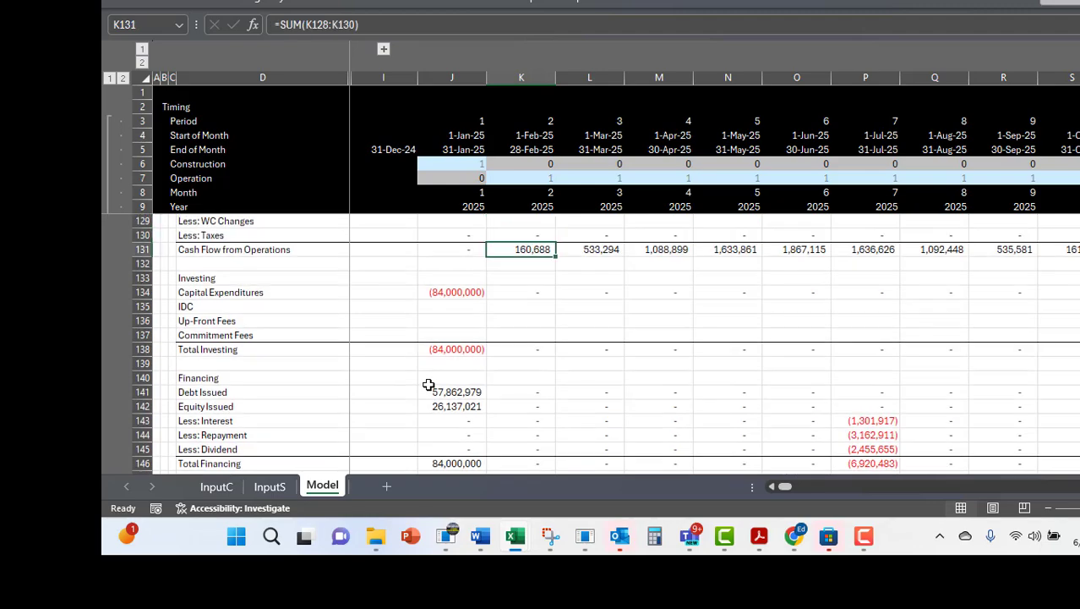
# - Examine column K down through the Financing section and the Balance Sheet's liabilities and equity, then back up to the asset rows
pyautogui.press('Down')
pyautogui.press('Down')
pyautogui.press('Down')
pyautogui.press('Down')
pyautogui.press('Down')
pyautogui.press('Down')
pyautogui.press('pagedown')
pyautogui.press('pagedown')
pyautogui.press('pageup')
pyautogui.press('Down')
pyautogui.press('Down')
pyautogui.press('Down')
pyautogui.press('Down')
pyautogui.press('Down')
pyautogui.press('Down')
pyautogui.press('Up')
pyautogui.press('Up')
pyautogui.press('Up')
pyautogui.press('Up')
pyautogui.press('Up')
pyautogui.press('Up')
pyautogui.press('Up')
pyautogui.press('Up')
pyautogui.press('Up')
pyautogui.press('Up')
pyautogui.press('Up')
pyautogui.press('Up')
pyautogui.press('Up')
pyautogui.press('Up')
pyautogui.press('Up')
pyautogui.press('Up')
pyautogui.press('Up')
pyautogui.press('Up')
pyautogui.press('Up')
pyautogui.press('Up')
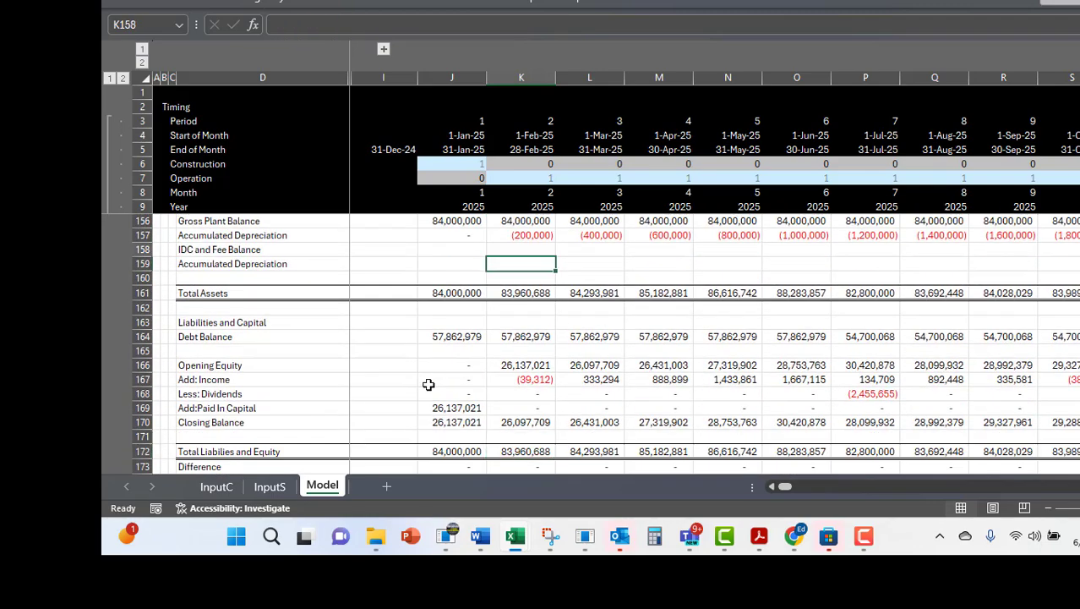
# - Inspect the Cash Balance row of the Balance Sheet across the monthly columns from K154 to S154
pyautogui.press('Down')
pyautogui.press('Down')
pyautogui.press('Down')
pyautogui.press('Down')
pyautogui.press('Down')
pyautogui.press('Right')
pyautogui.press('Right')
pyautogui.press('Right')
pyautogui.press('Right')
pyautogui.press('Right')
pyautogui.press('Right')
pyautogui.press('Right')
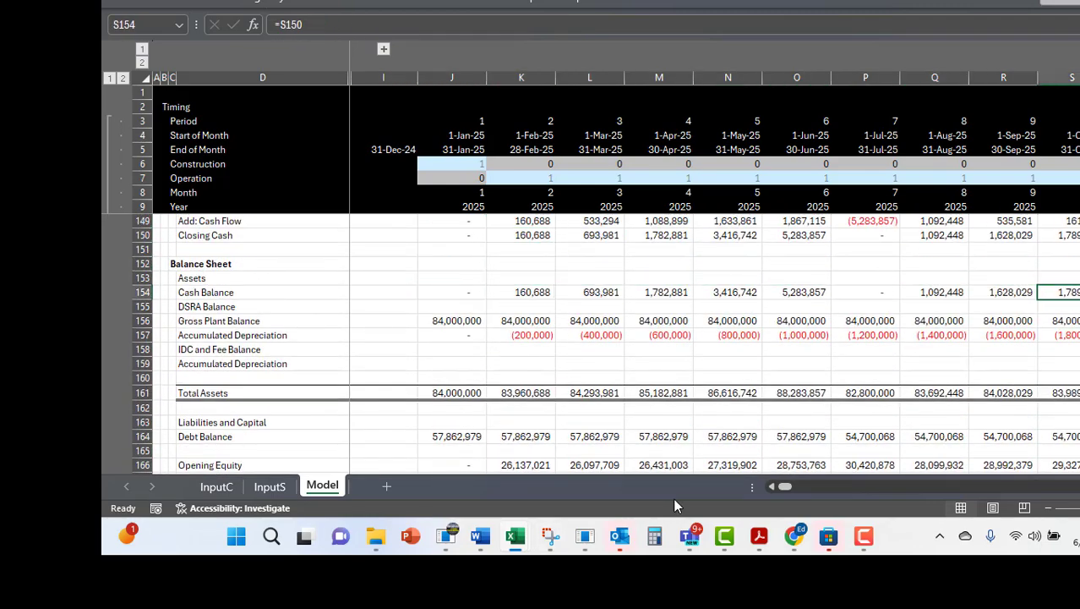
pyautogui.click(724, 536)
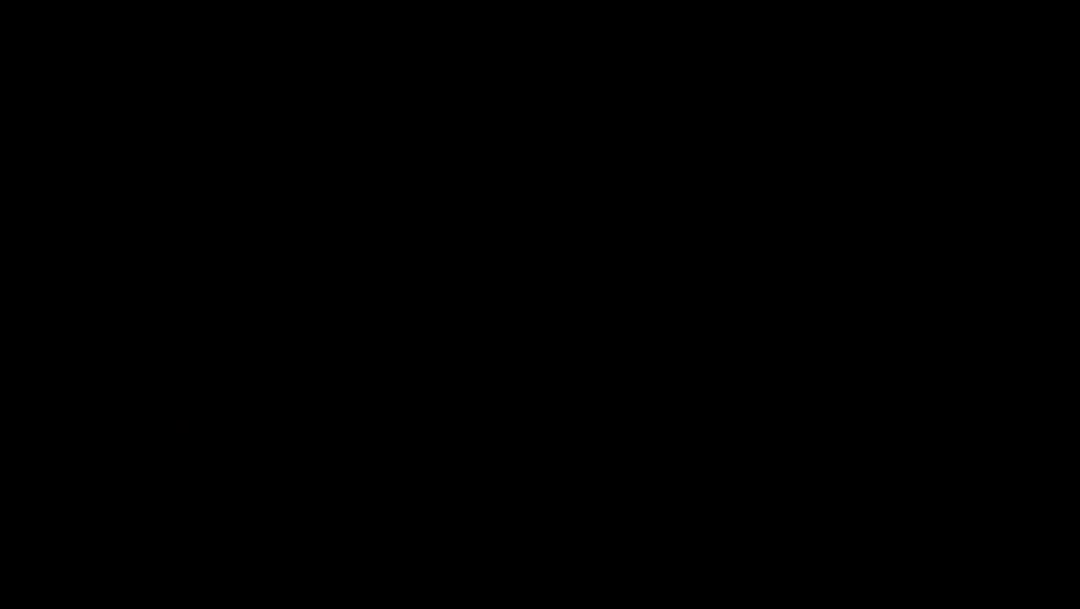